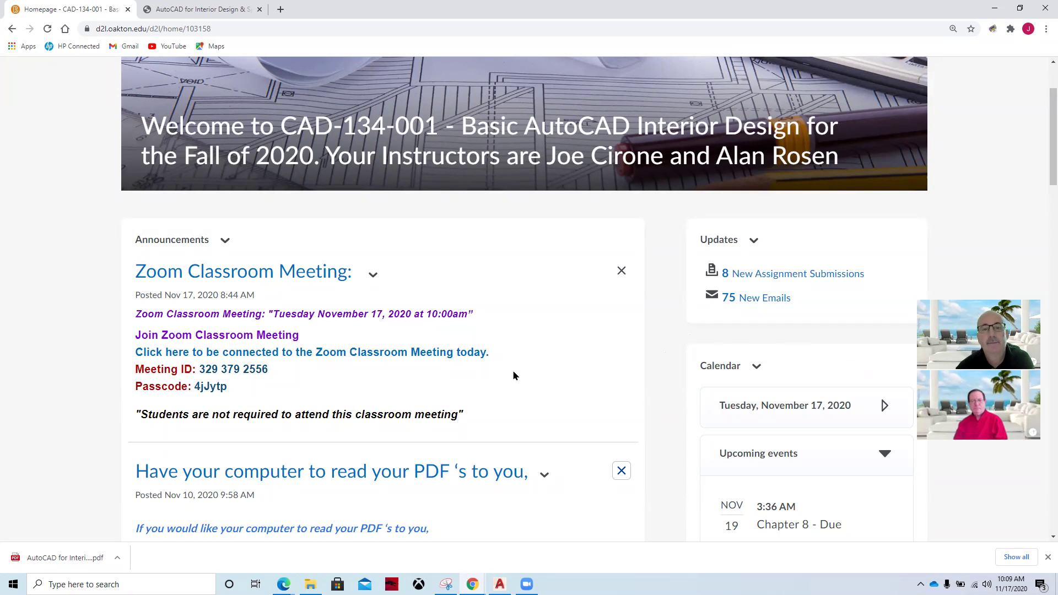
Examine the Module 9 - Furniture Installation Plan announcement, including its student files, furniture block figures, and book and lab links.
{"action": "scroll", "coordinate": [535, 378], "scroll_direction": "down", "scroll_amount": 8}
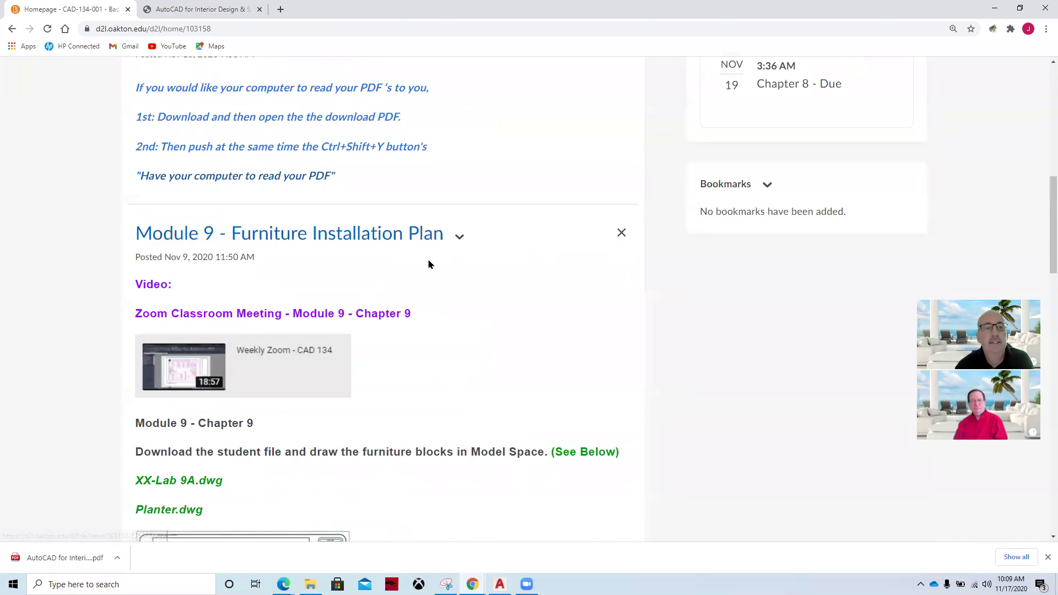
{"action": "scroll", "coordinate": [541, 325], "scroll_direction": "down", "scroll_amount": 4}
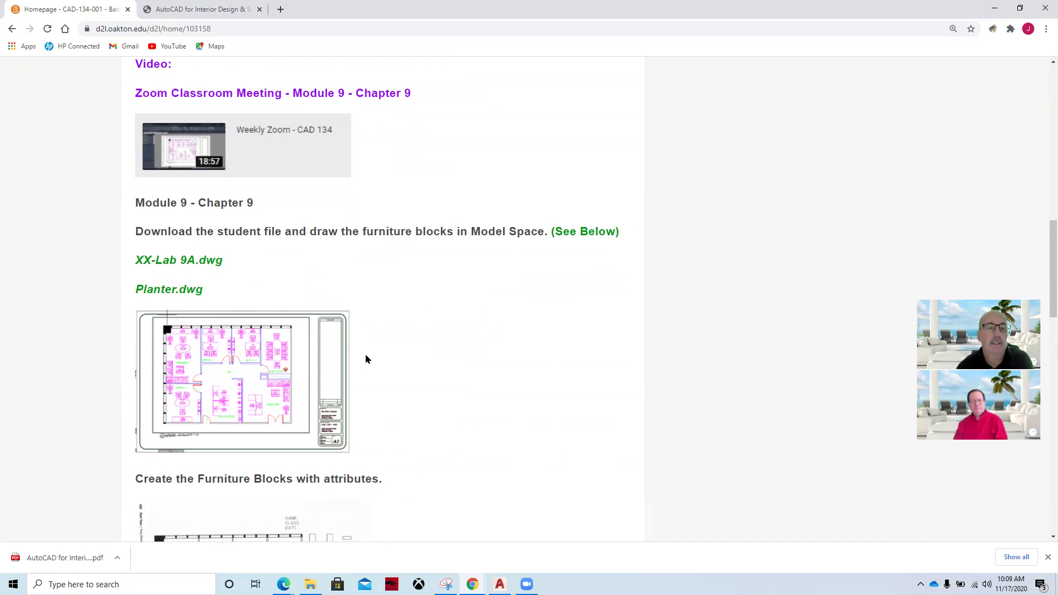
{"action": "scroll", "coordinate": [465, 485], "scroll_direction": "down", "scroll_amount": 5}
{"action": "scroll", "coordinate": [204, 411], "scroll_direction": "down", "scroll_amount": 2}
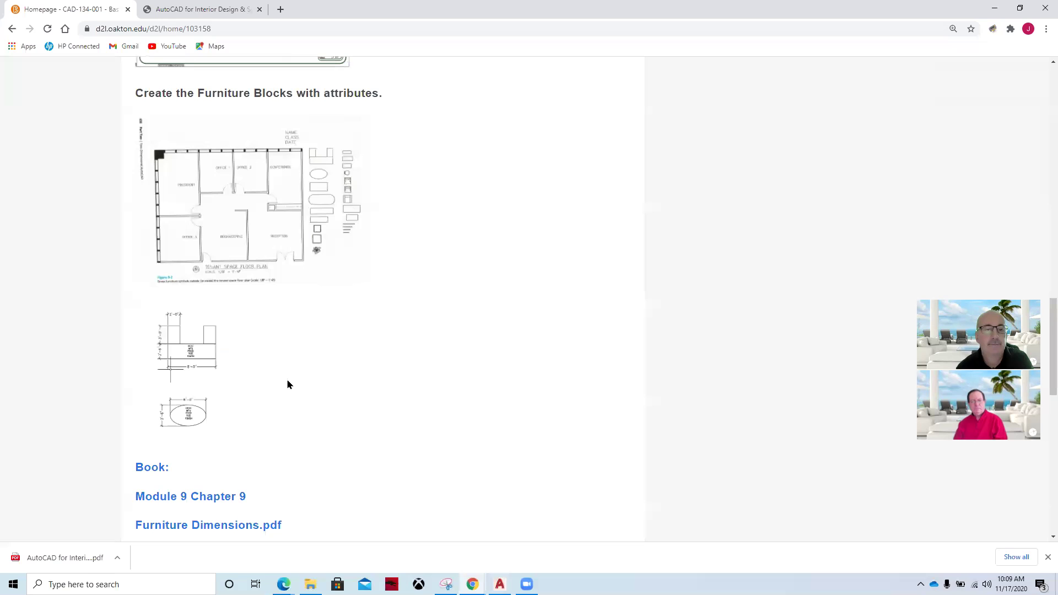
{"action": "scroll", "coordinate": [287, 384], "scroll_direction": "down", "scroll_amount": 3}
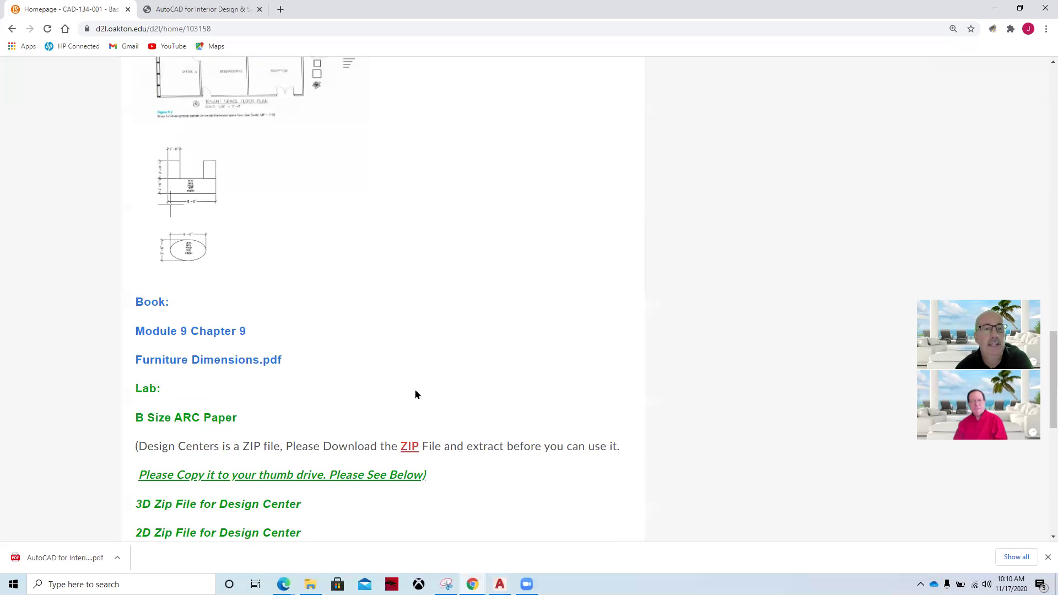
{"action": "scroll", "coordinate": [415, 394], "scroll_direction": "down", "scroll_amount": 2}
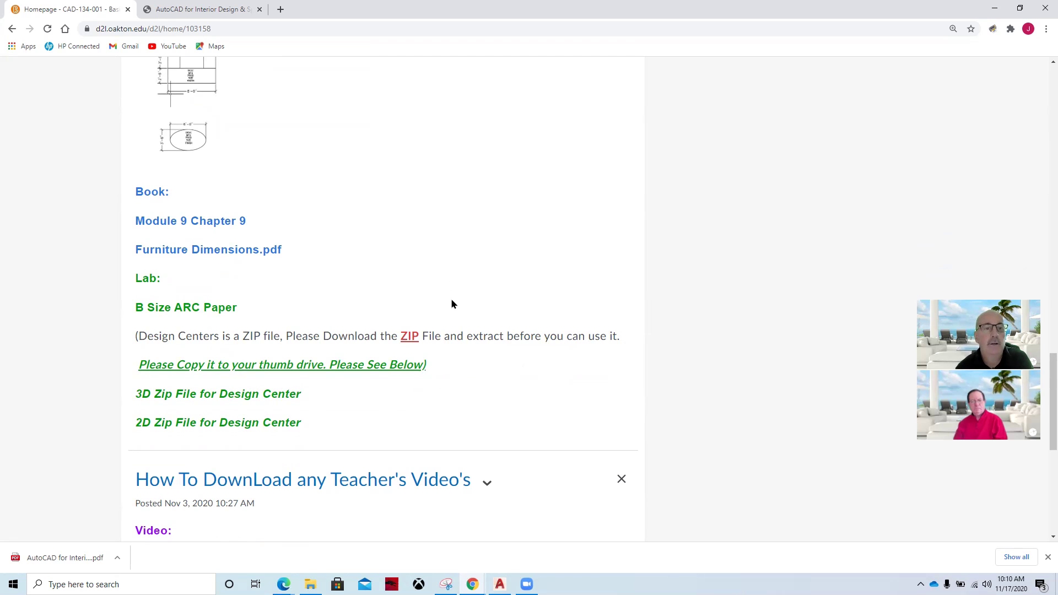
{"action": "scroll", "coordinate": [465, 303], "scroll_direction": "up", "scroll_amount": 11}
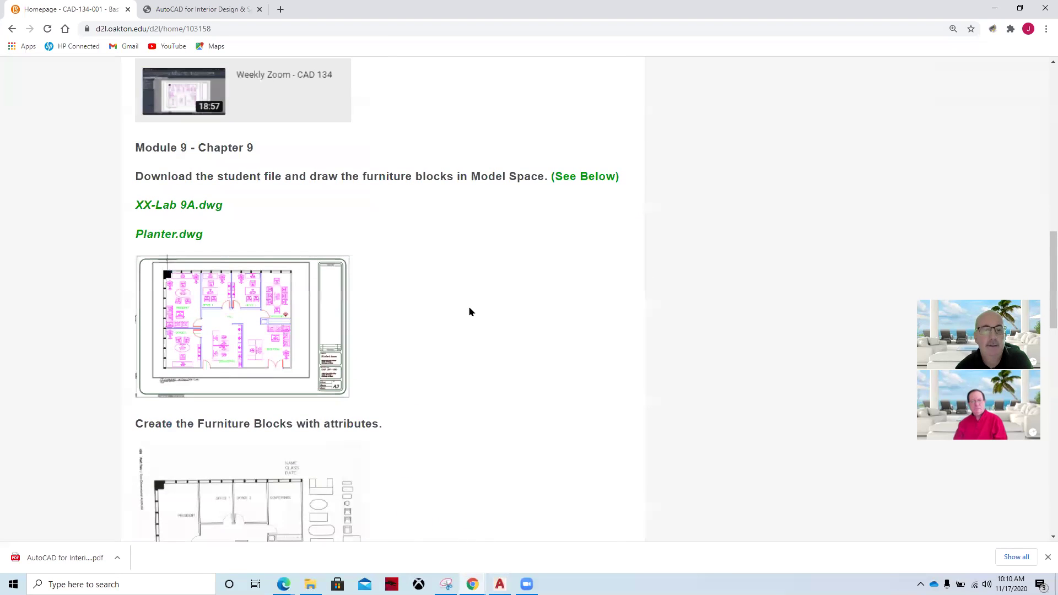
Switch to AutoCAD, check the layer of the desk's upper right rectangle, and make layer 0 current.
{"action": "left_click", "coordinate": [499, 584]}
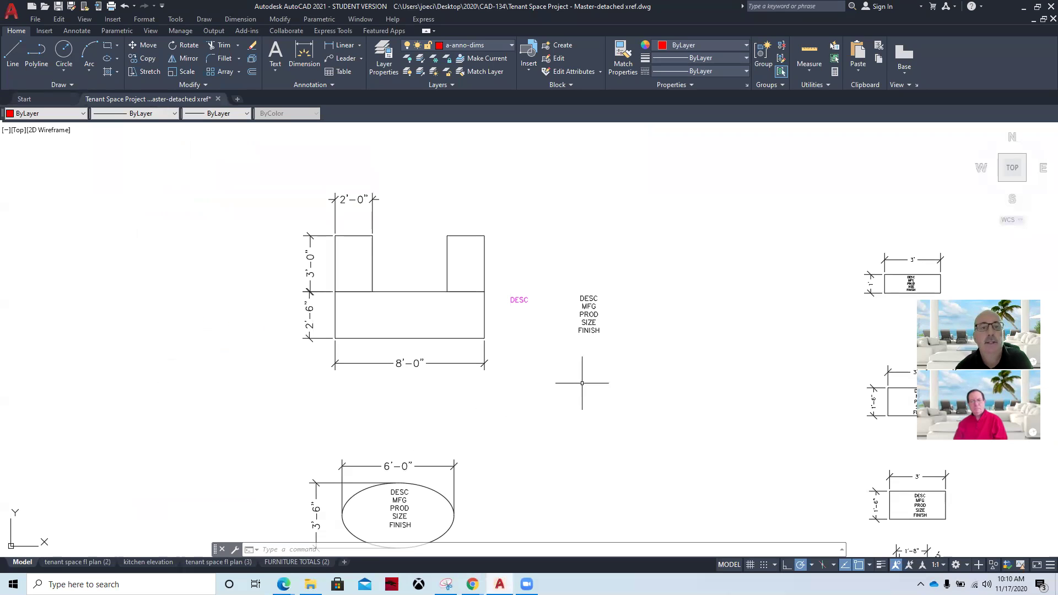
{"action": "mouse_move", "coordinate": [383, 376]}
{"action": "middle_mouse_down"}
{"action": "mouse_move", "coordinate": [356, 327]}
{"action": "mouse_move", "coordinate": [333, 347]}
{"action": "middle_mouse_up"}
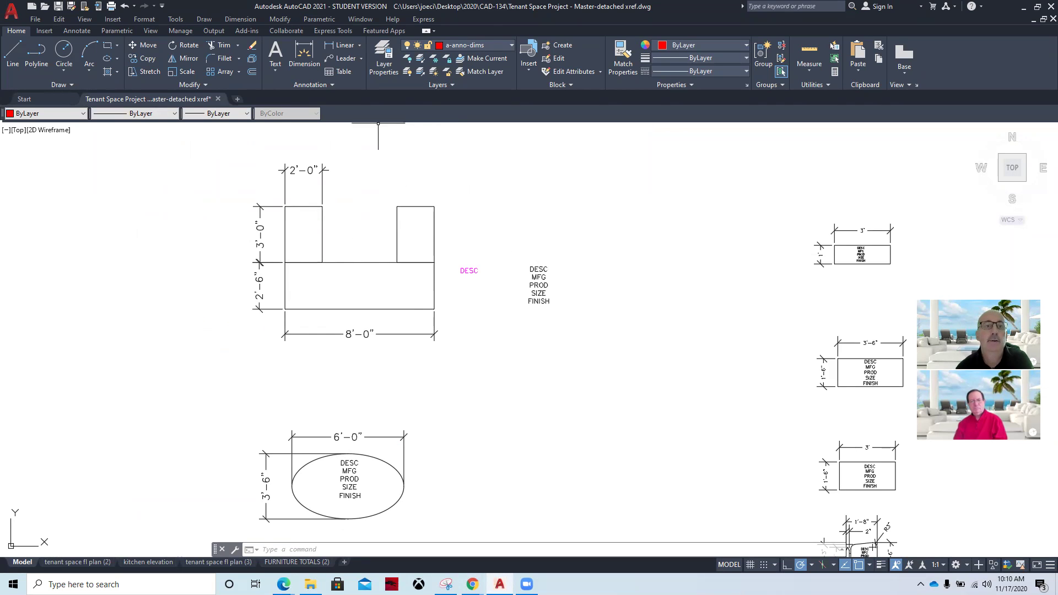
{"action": "left_click", "coordinate": [410, 206]}
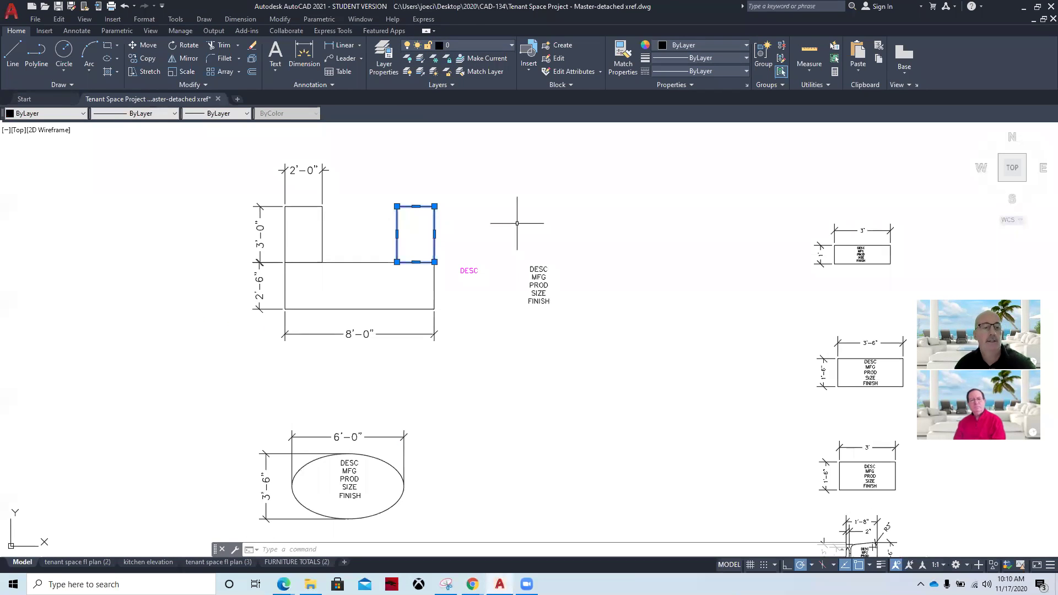
{"action": "key", "text": "Escape"}
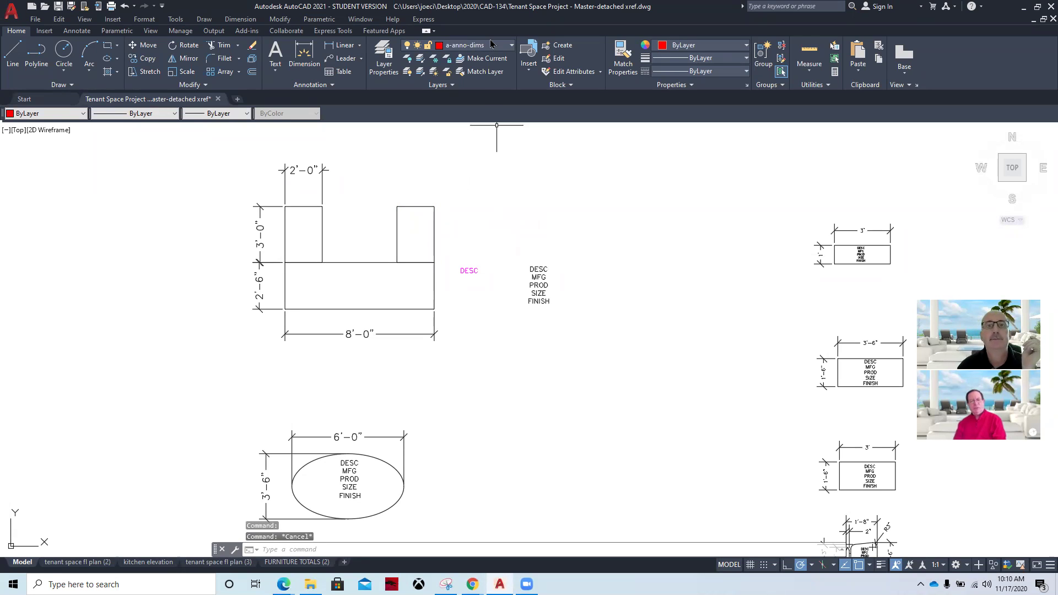
{"action": "left_click", "coordinate": [511, 46]}
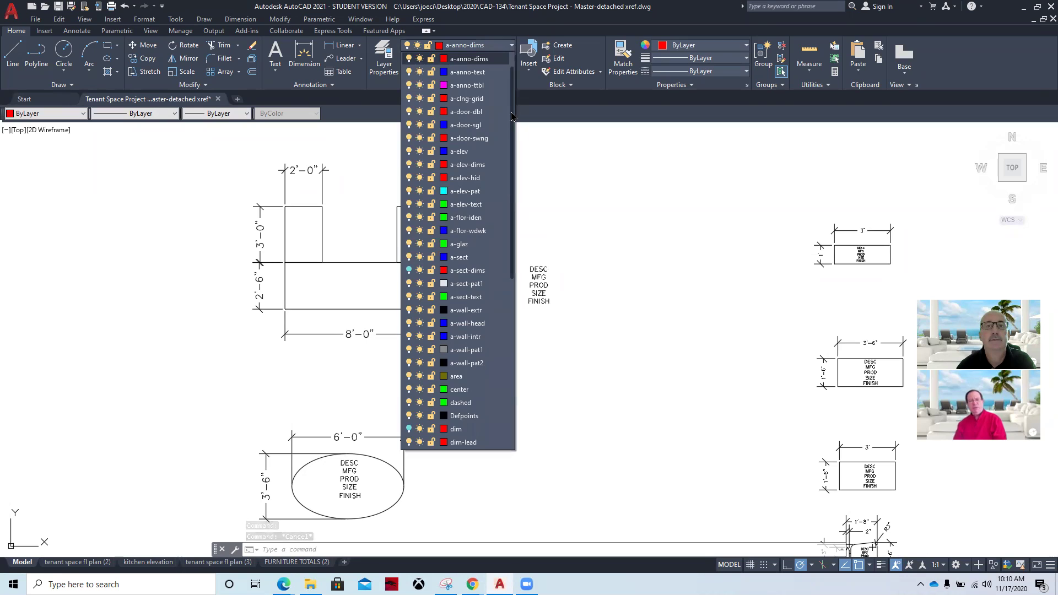
{"action": "scroll", "coordinate": [485, 83], "scroll_direction": "up", "scroll_amount": 1}
{"action": "left_click", "coordinate": [480, 58]}
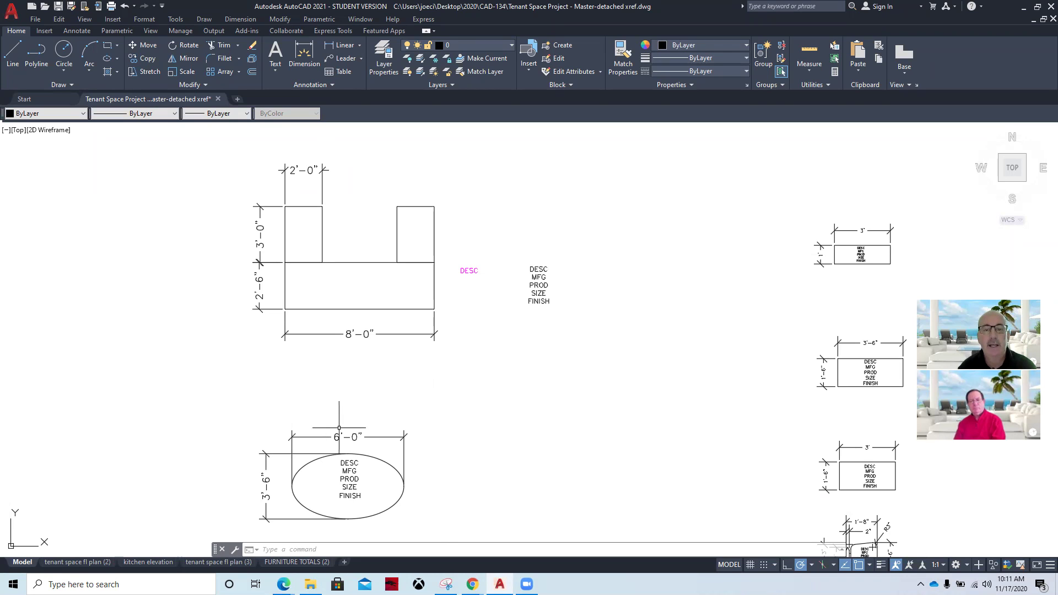
Switch to Chrome, bring up the Chapter 9 PDF, and examine the Figure 9-1 furniture installation plan enlarged.
{"action": "left_click", "coordinate": [473, 585]}
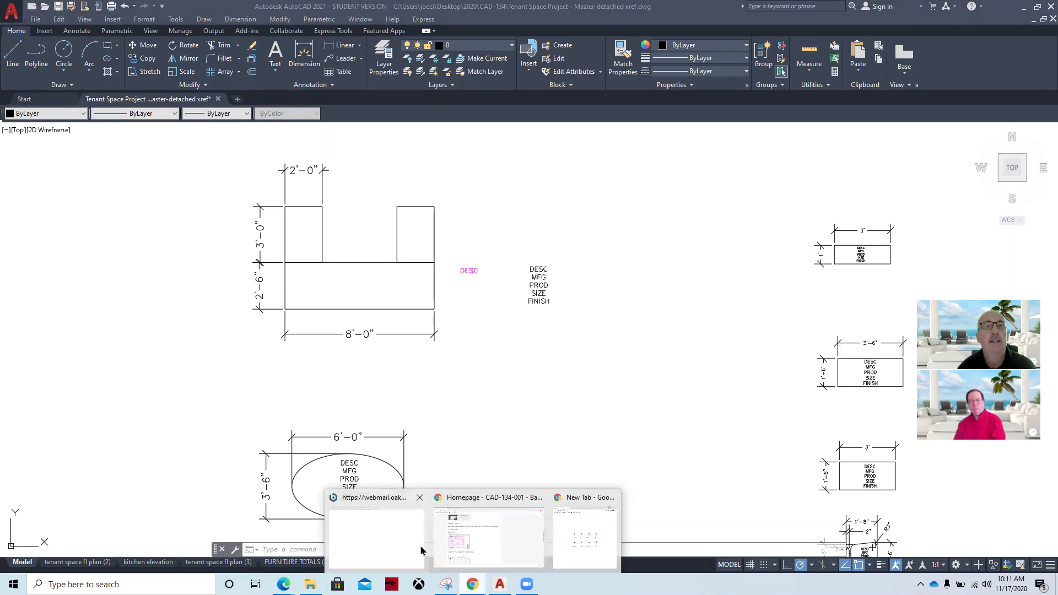
{"action": "left_click", "coordinate": [457, 547]}
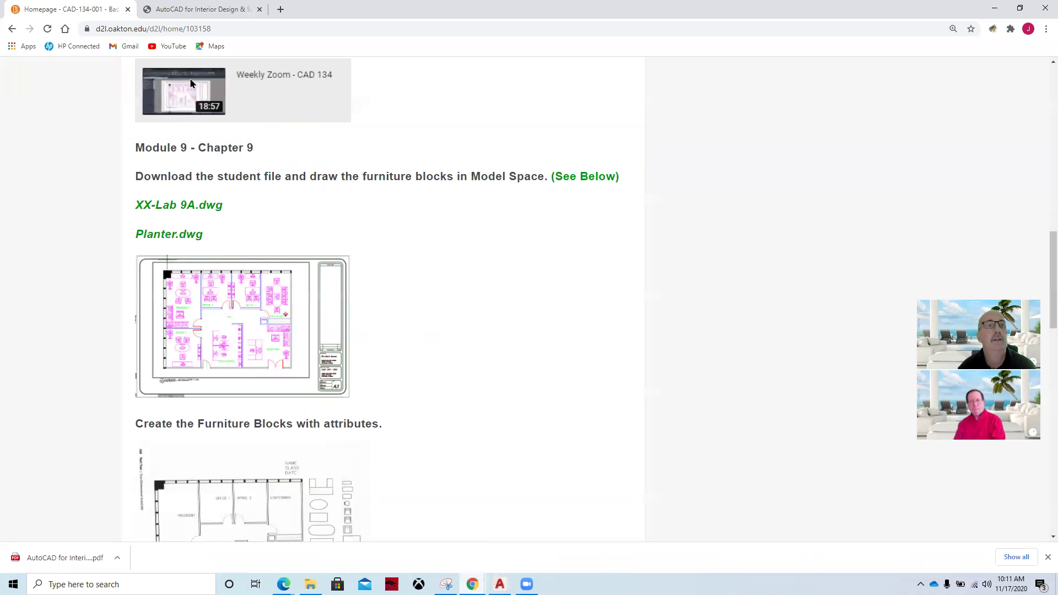
{"action": "left_click", "coordinate": [189, 8]}
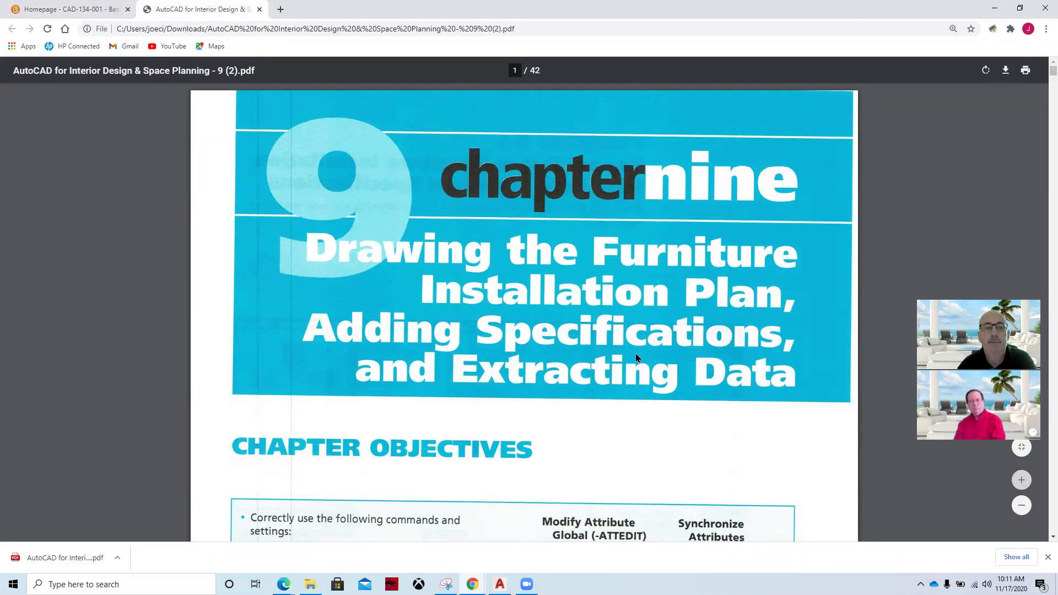
{"action": "scroll", "coordinate": [459, 327], "scroll_direction": "down", "scroll_amount": 4}
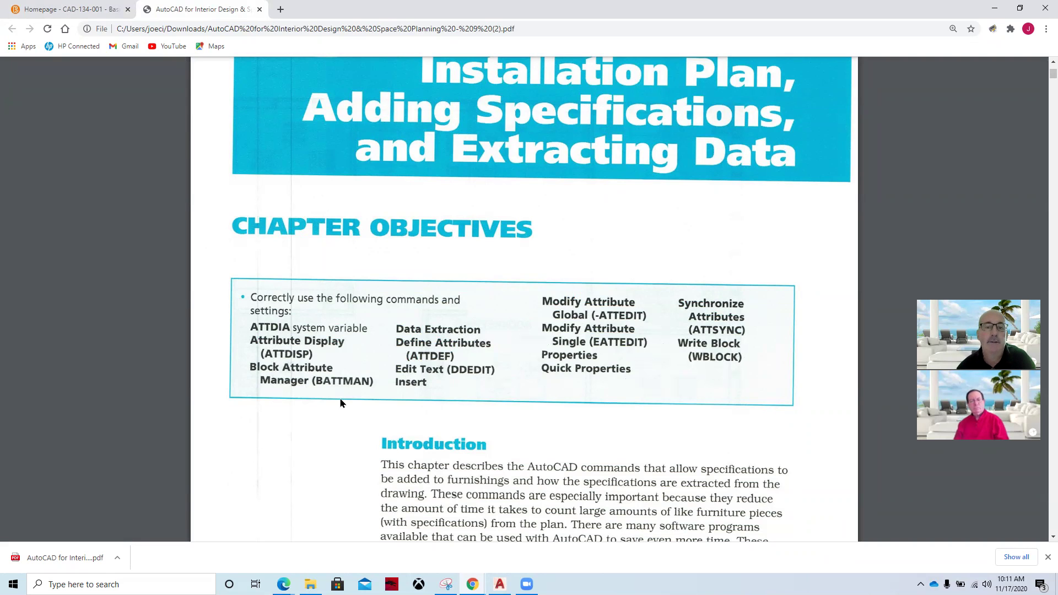
{"action": "scroll", "coordinate": [397, 399], "scroll_direction": "down", "scroll_amount": 9}
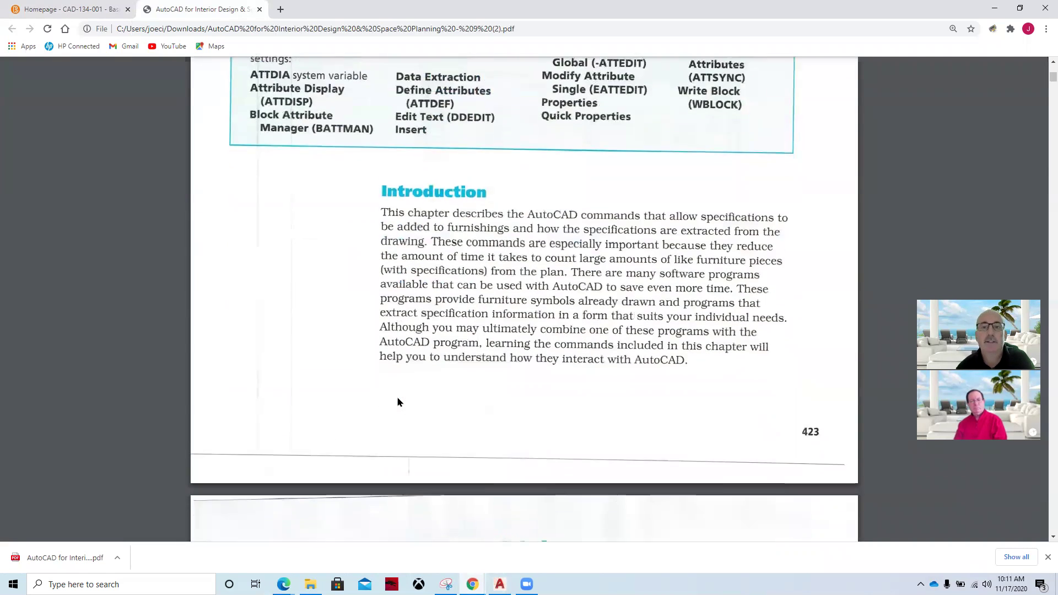
{"action": "scroll", "coordinate": [398, 397], "scroll_direction": "down", "scroll_amount": 6}
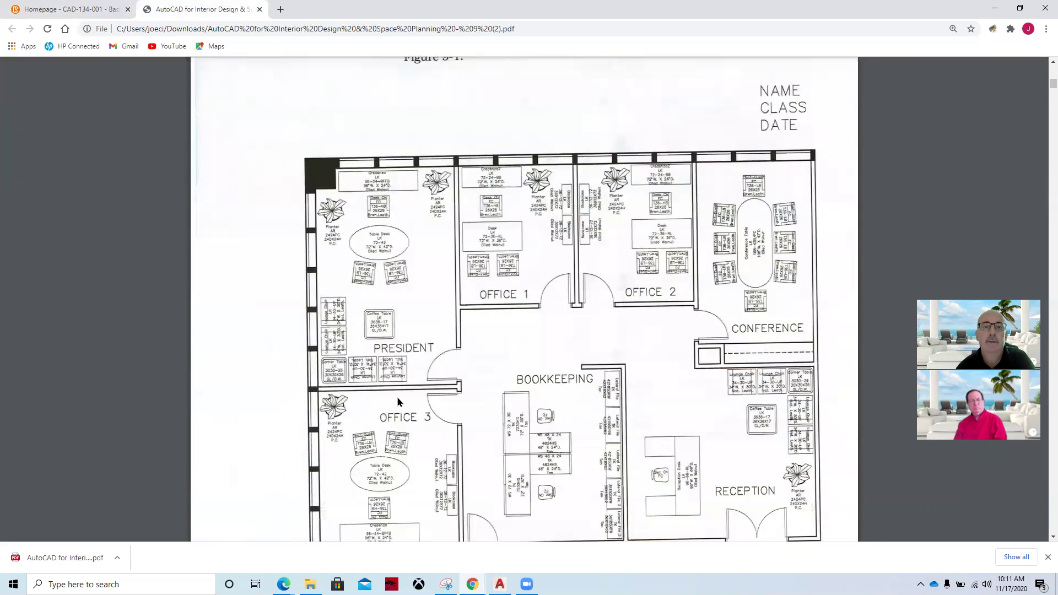
{"action": "scroll", "coordinate": [398, 402], "scroll_direction": "down", "scroll_amount": 1}
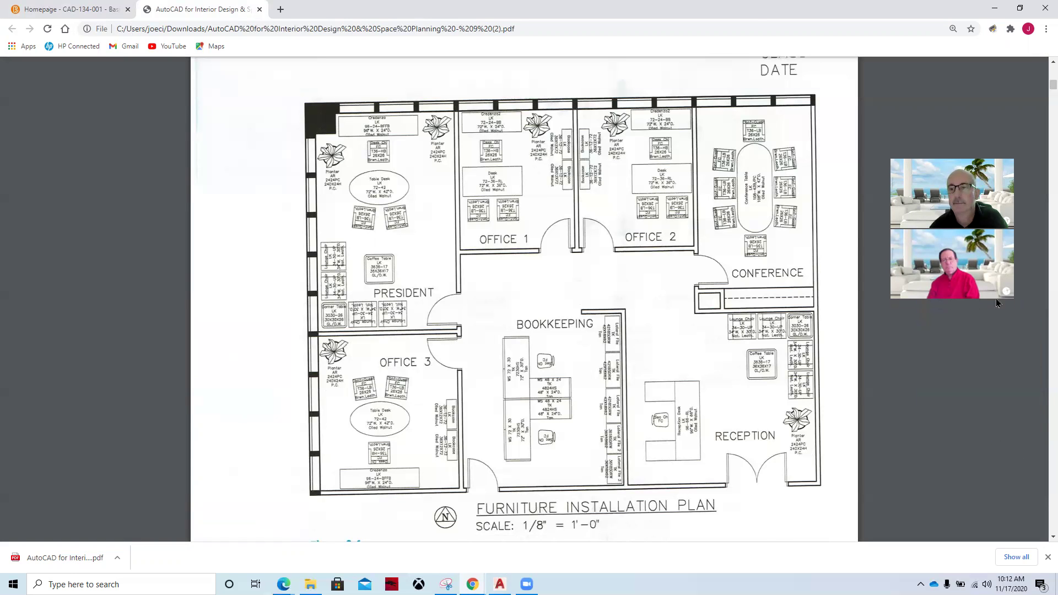
{"action": "left_click", "coordinate": [1022, 482]}
{"action": "left_click", "coordinate": [1021, 482]}
{"action": "left_click", "coordinate": [1022, 482]}
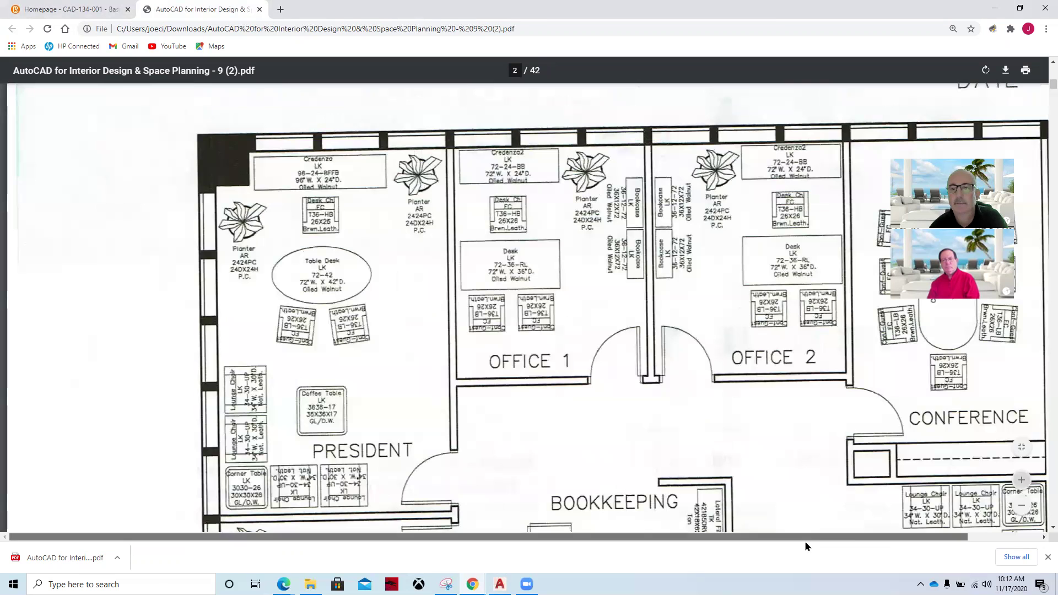
{"action": "left_click_drag", "start_coordinate": [804, 540], "coordinate": [875, 541]}
{"action": "scroll", "coordinate": [901, 475], "scroll_direction": "down", "scroll_amount": 5}
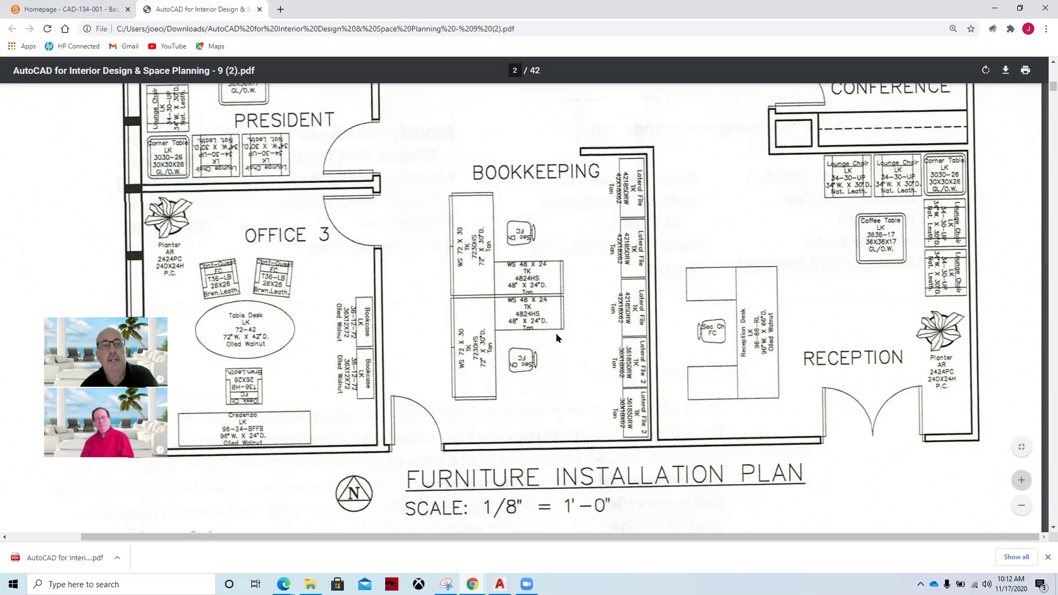
Read the Exercise 9-1 settings, the Draw the Furniture Symbols instructions, and the Define Attributes section in the chapter.
{"action": "left_click", "coordinate": [1022, 506]}
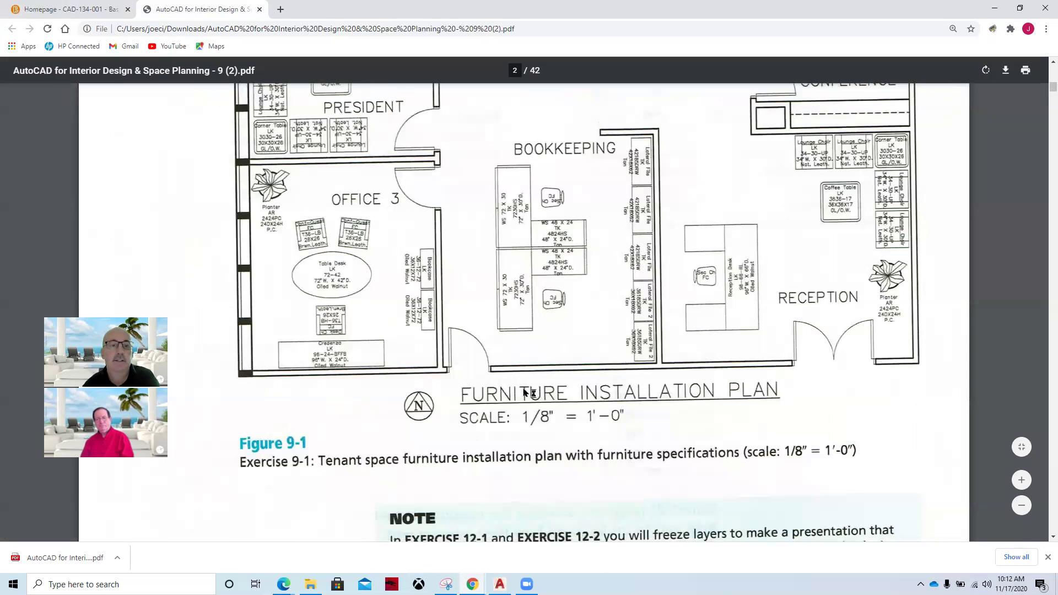
{"action": "scroll", "coordinate": [397, 351], "scroll_direction": "down", "scroll_amount": 3}
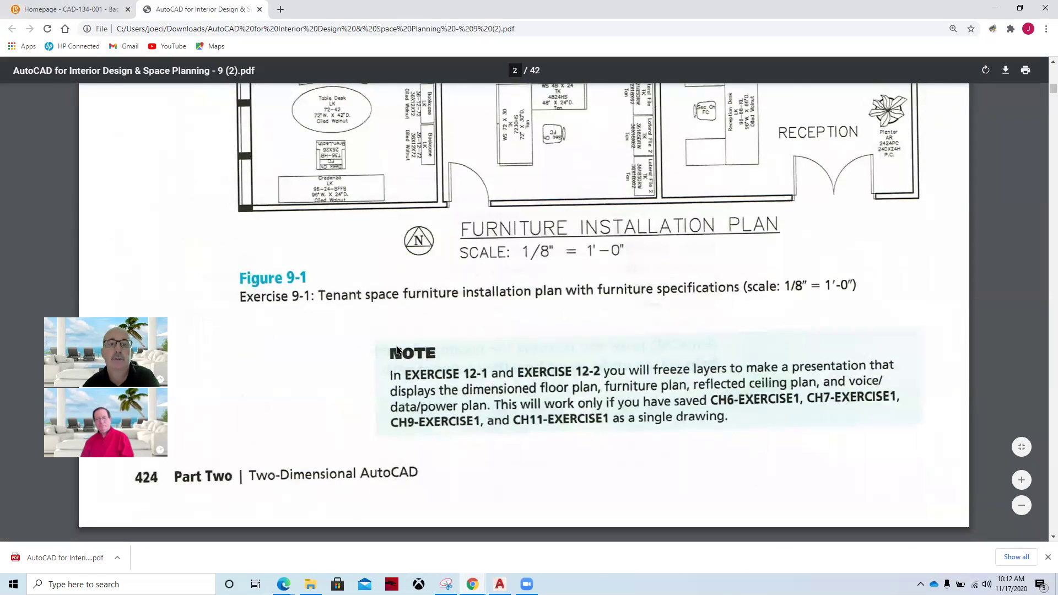
{"action": "scroll", "coordinate": [397, 350], "scroll_direction": "down", "scroll_amount": 10}
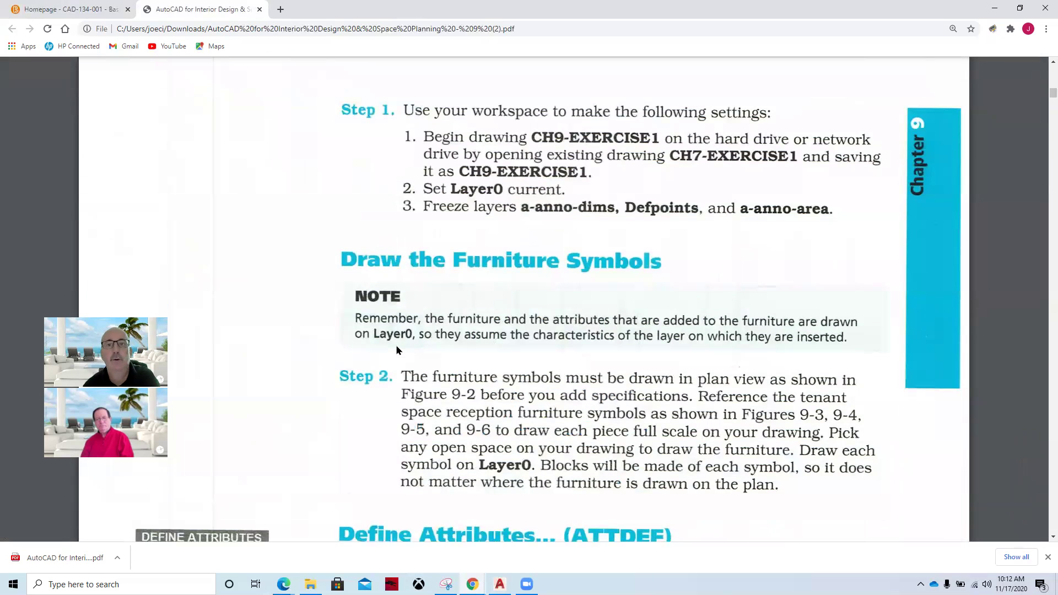
{"action": "scroll", "coordinate": [396, 347], "scroll_direction": "down", "scroll_amount": 2}
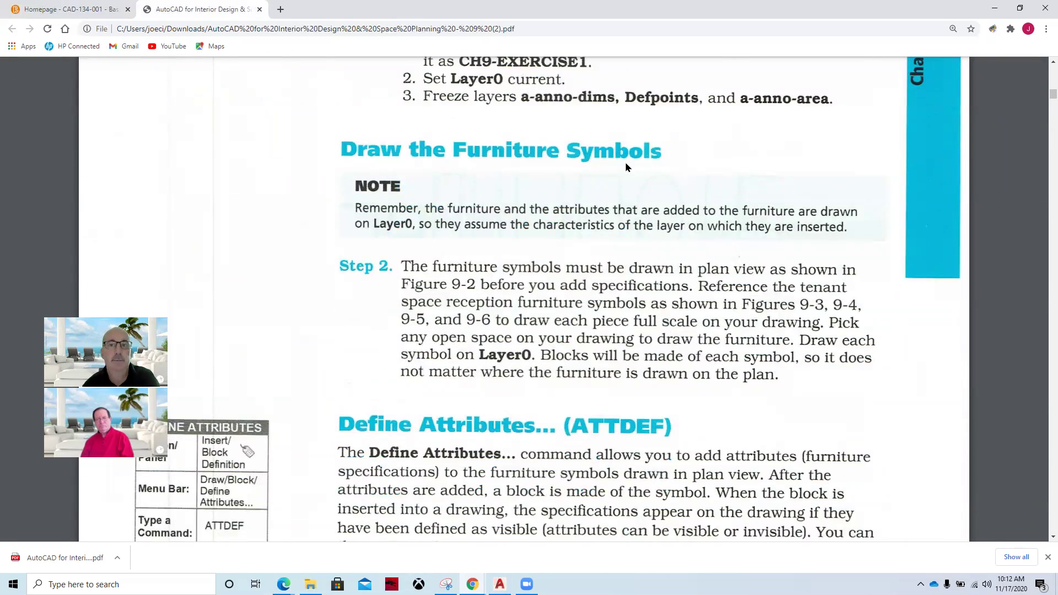
{"action": "scroll", "coordinate": [625, 164], "scroll_direction": "down", "scroll_amount": 3}
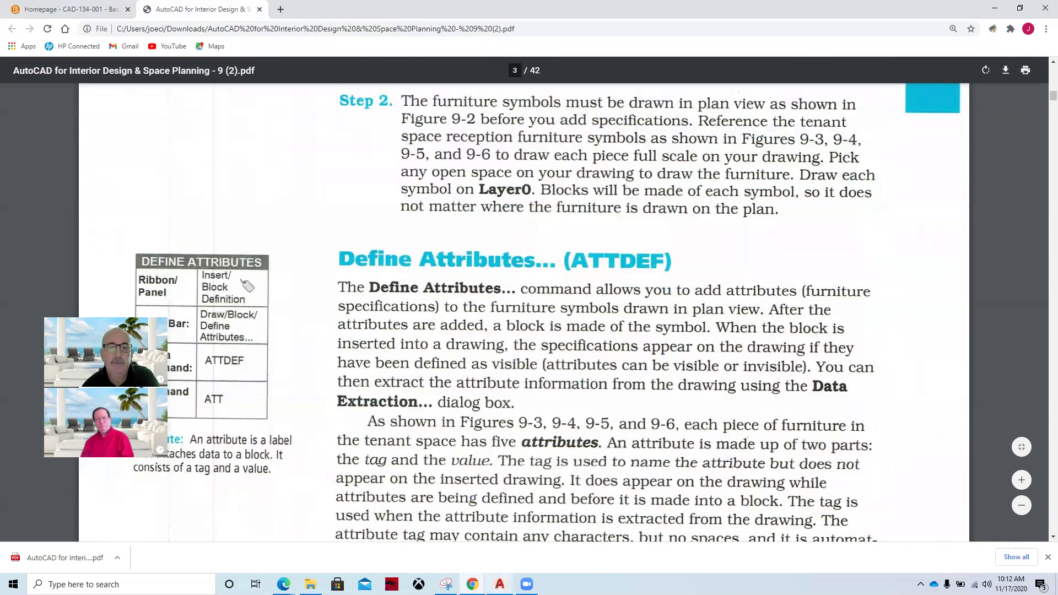
Arrange the AutoCAD drawing and the Chapter 9 PDF side by side, with the dimensioned desk and oval table in view.
{"action": "mouse_move", "coordinate": [500, 584]}
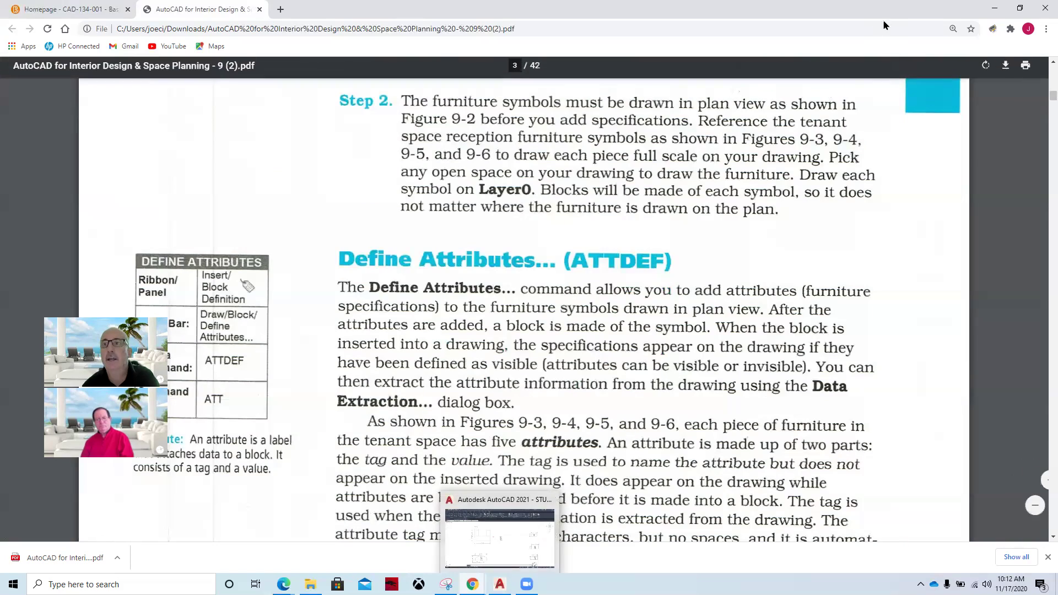
{"action": "left_click", "coordinate": [1020, 8]}
{"action": "left_click_drag", "start_coordinate": [535, 49], "coordinate": [1055, 52]}
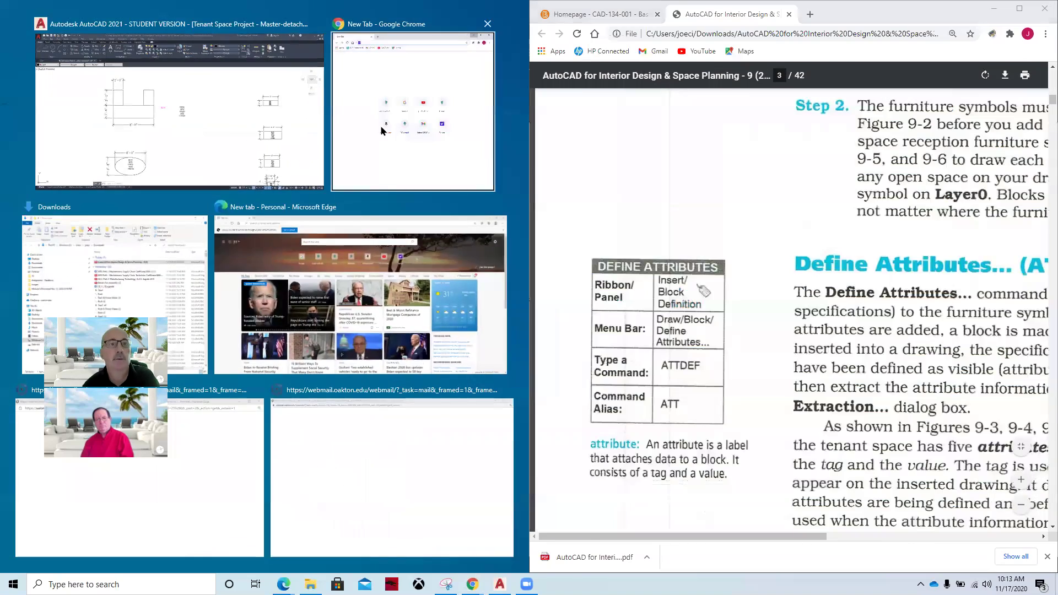
{"action": "left_click", "coordinate": [184, 91]}
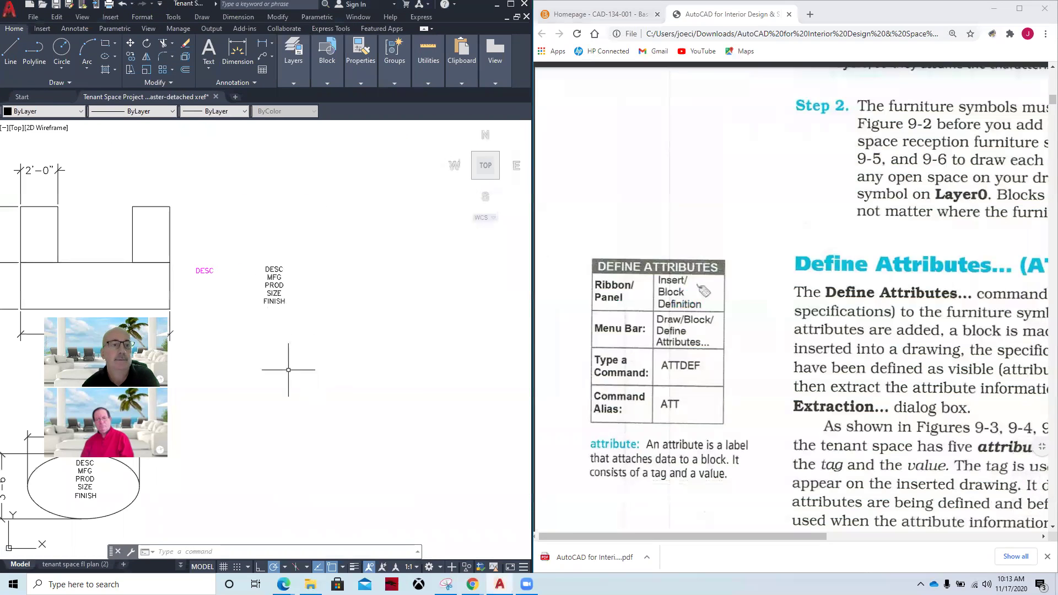
{"action": "middle_click_drag", "start_coordinate": [285, 389], "coordinate": [496, 406]}
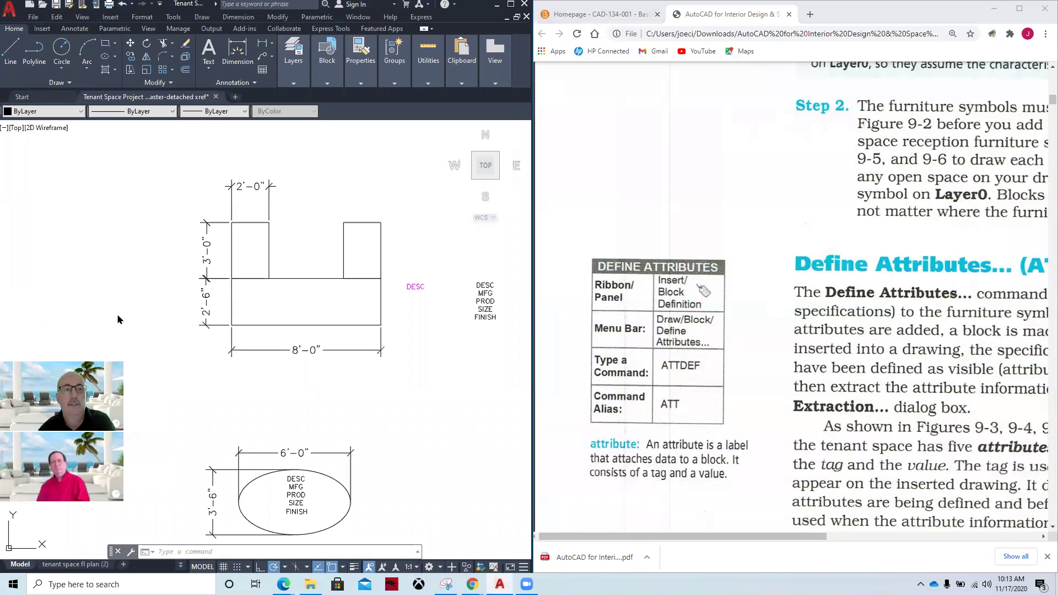
{"action": "left_click", "coordinate": [117, 317]}
{"action": "key", "text": "Escape"}
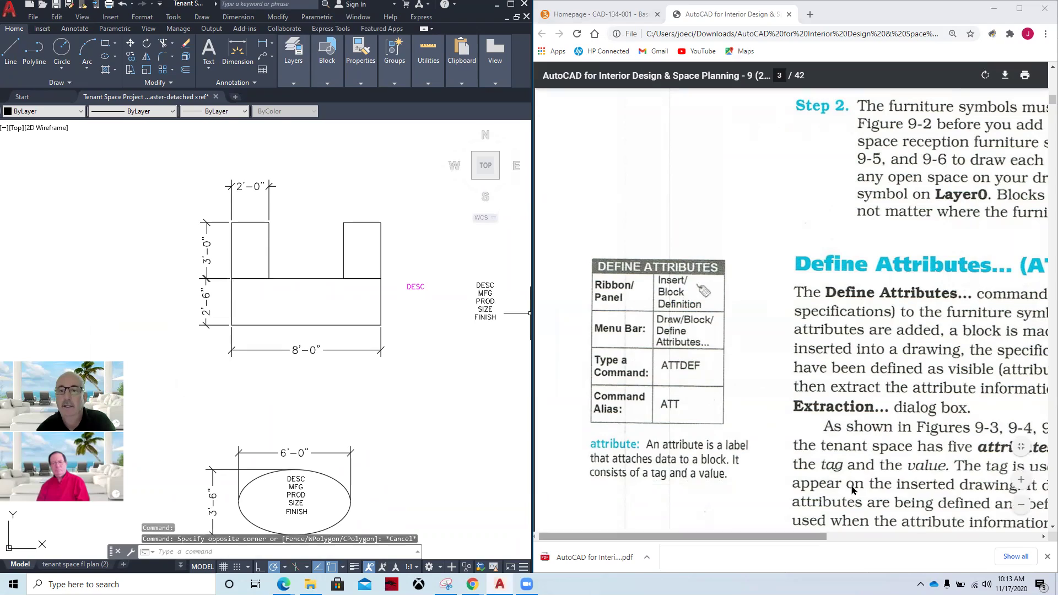
Read Step 2 of Draw the Furniture Symbols in the PDF beside the drawing.
{"action": "scroll", "coordinate": [882, 495], "scroll_direction": "right", "scroll_amount": 5}
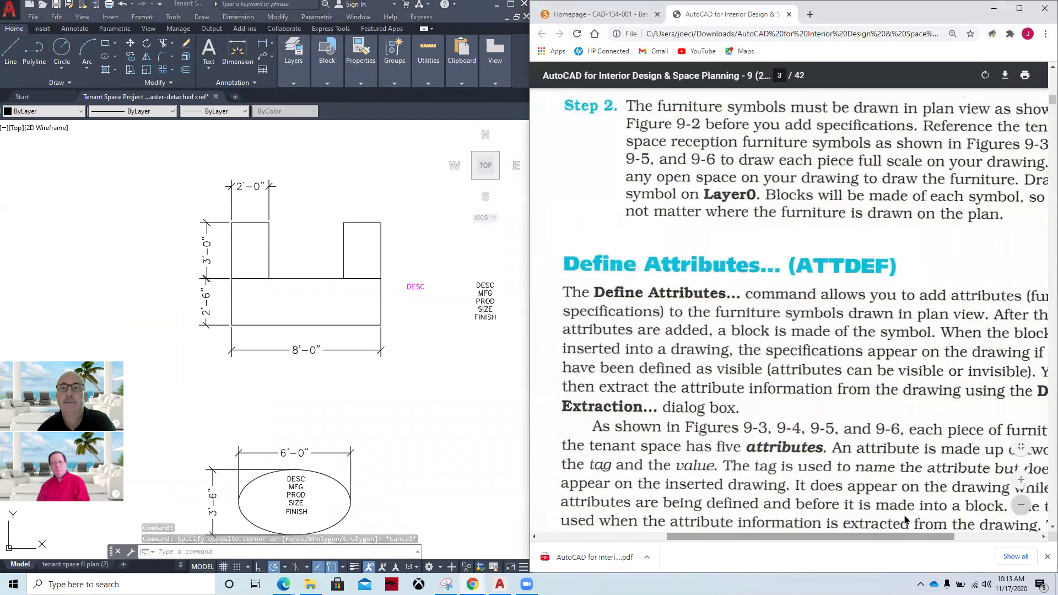
{"action": "scroll", "coordinate": [834, 399], "scroll_direction": "up", "scroll_amount": 5}
{"action": "scroll", "coordinate": [834, 399], "scroll_direction": "down", "scroll_amount": 3}
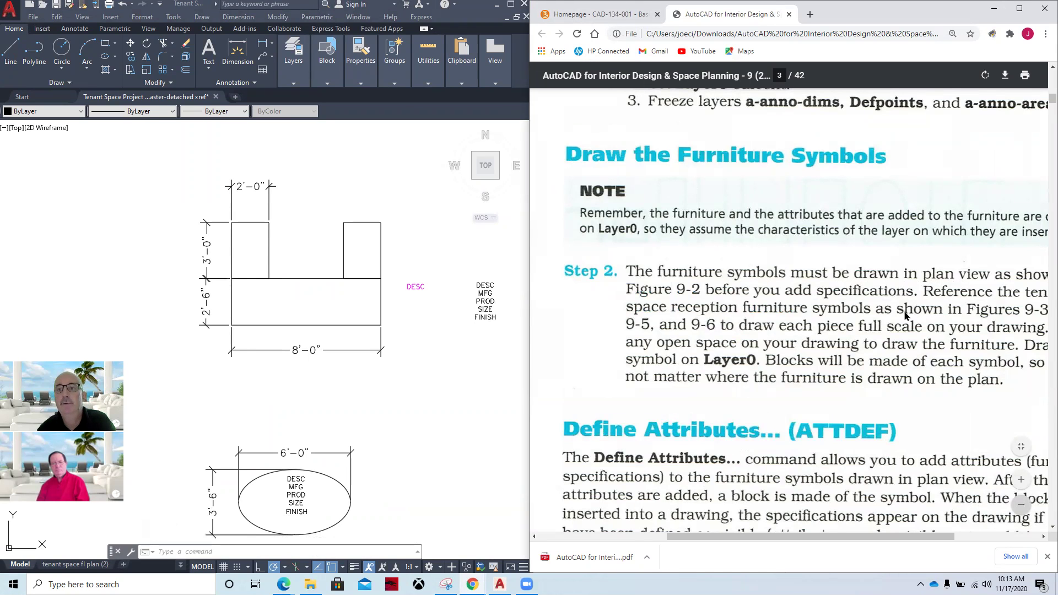
{"action": "scroll", "coordinate": [732, 487], "scroll_direction": "right", "scroll_amount": 3}
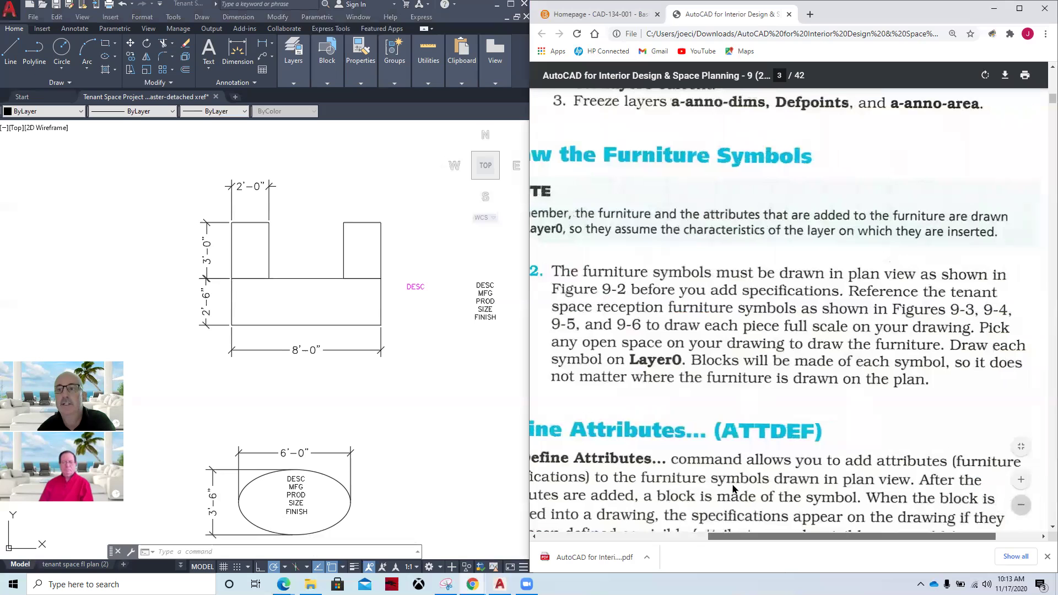
{"action": "scroll", "coordinate": [733, 487], "scroll_direction": "left", "scroll_amount": 1}
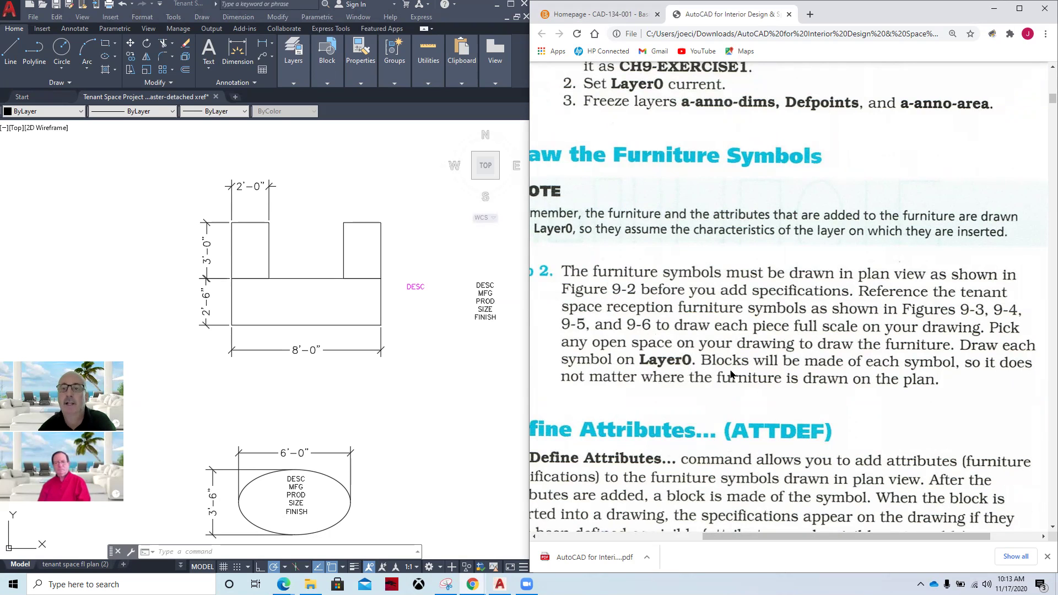
Read on to the Define Attributes section in the PDF and open the Attribute Definition dialog in AutoCAD with the ATTDEF command.
{"action": "scroll", "coordinate": [730, 375], "scroll_direction": "down", "scroll_amount": 3}
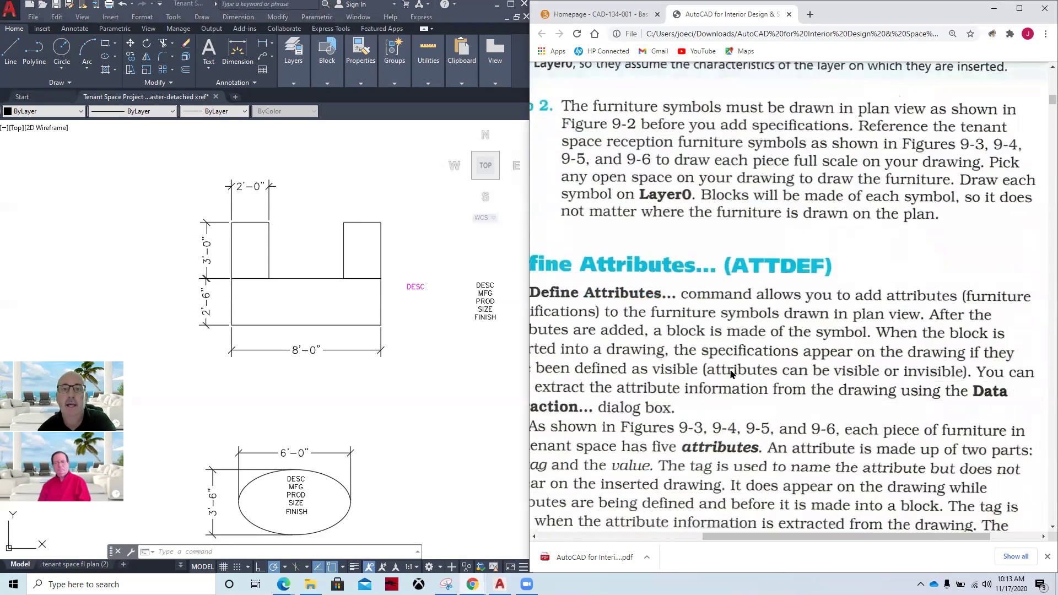
{"action": "left_click_drag", "start_coordinate": [716, 536], "coordinate": [680, 536]}
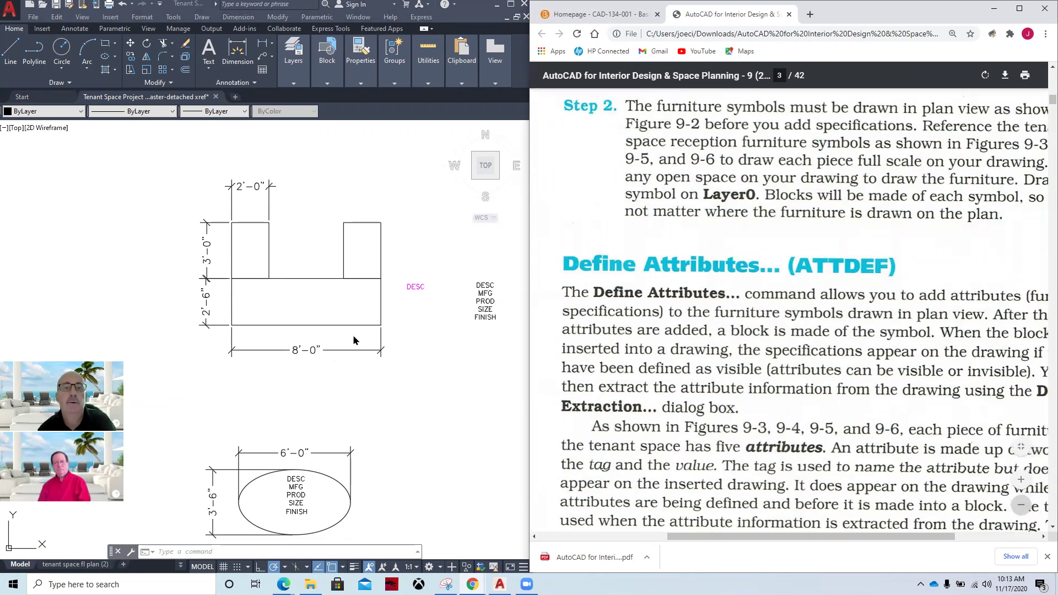
{"action": "left_click", "coordinate": [125, 198]}
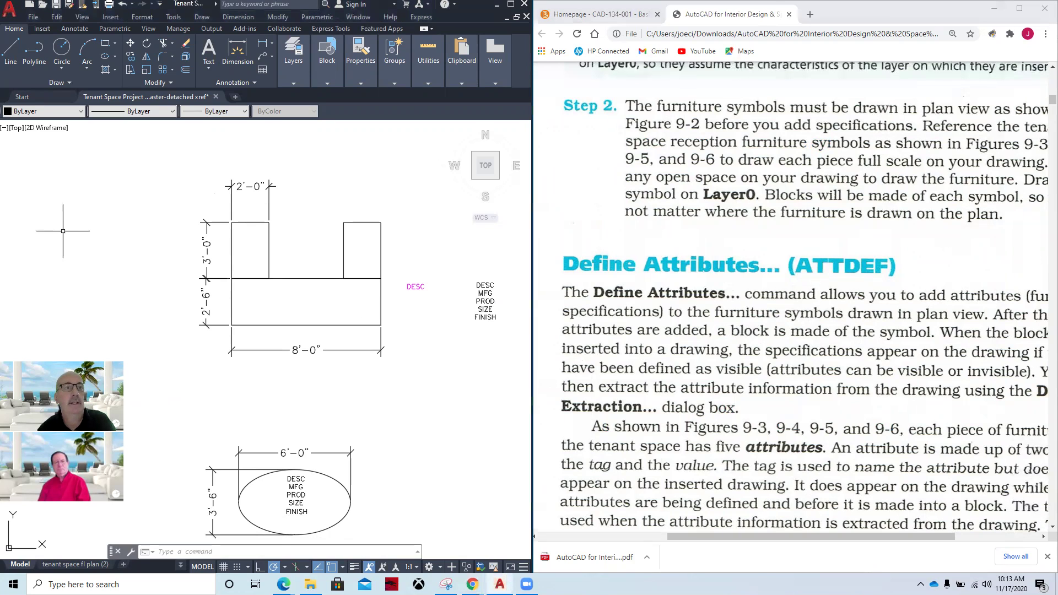
{"action": "type", "text": "attdef"}
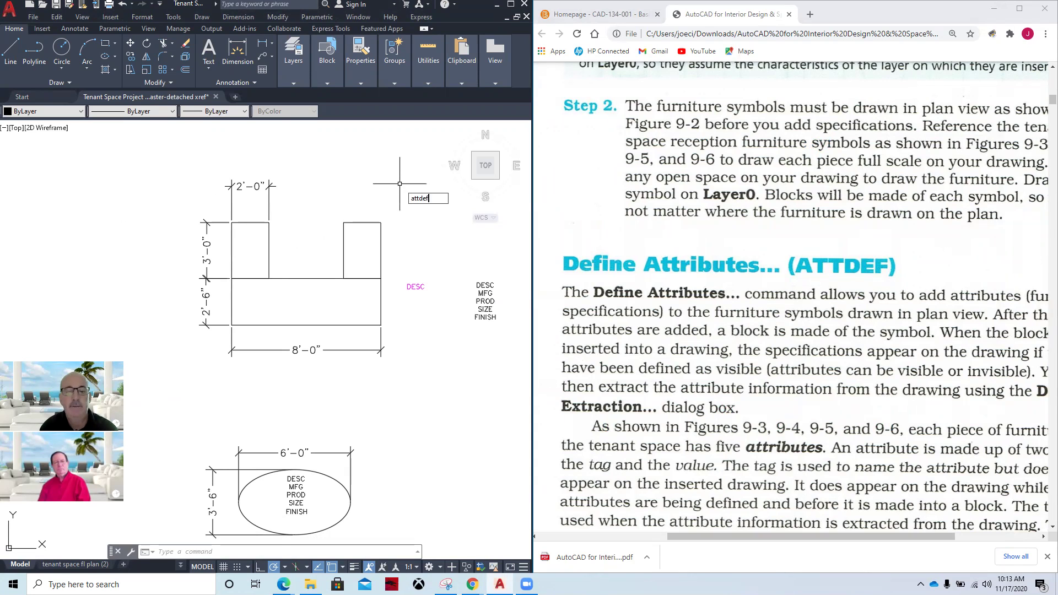
{"action": "key", "text": "Return"}
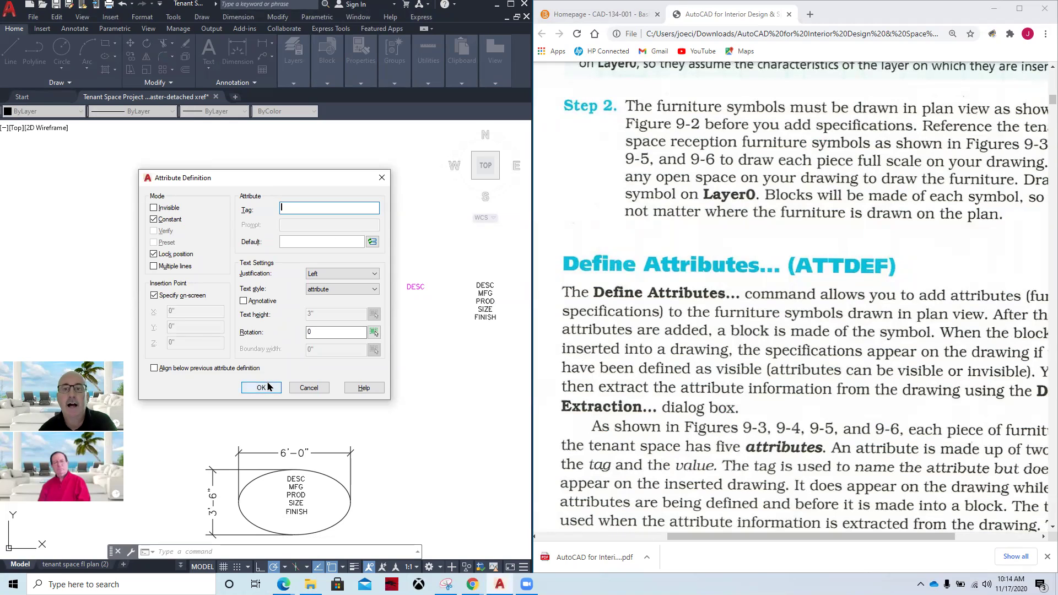
Read the chapter's explanation of attribute tags and values and of the Invisible and Constant modes.
{"action": "scroll", "coordinate": [793, 333], "scroll_direction": "down", "scroll_amount": 5}
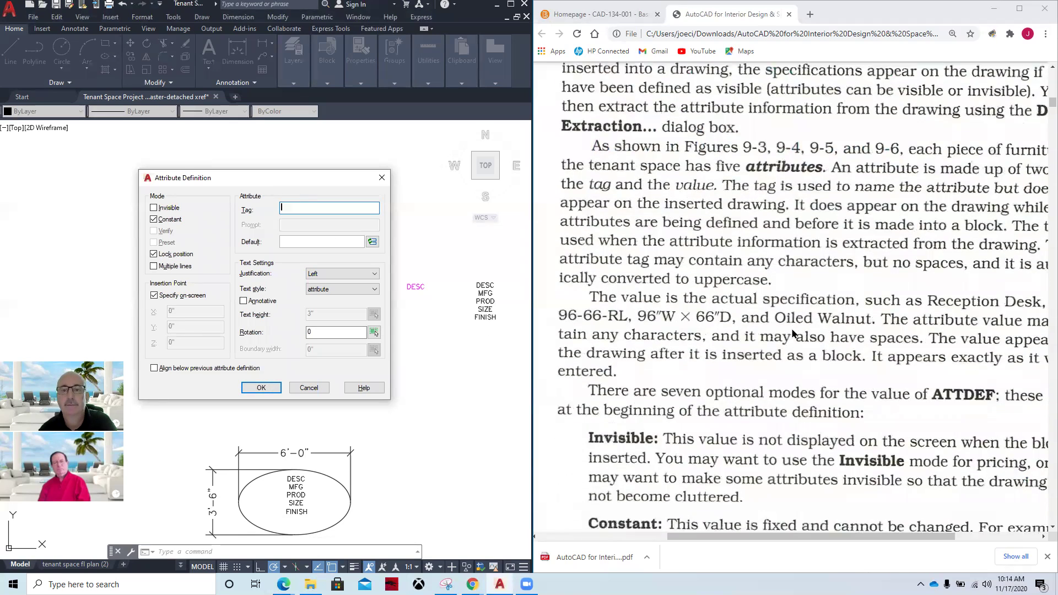
{"action": "scroll", "coordinate": [793, 334], "scroll_direction": "down", "scroll_amount": 4}
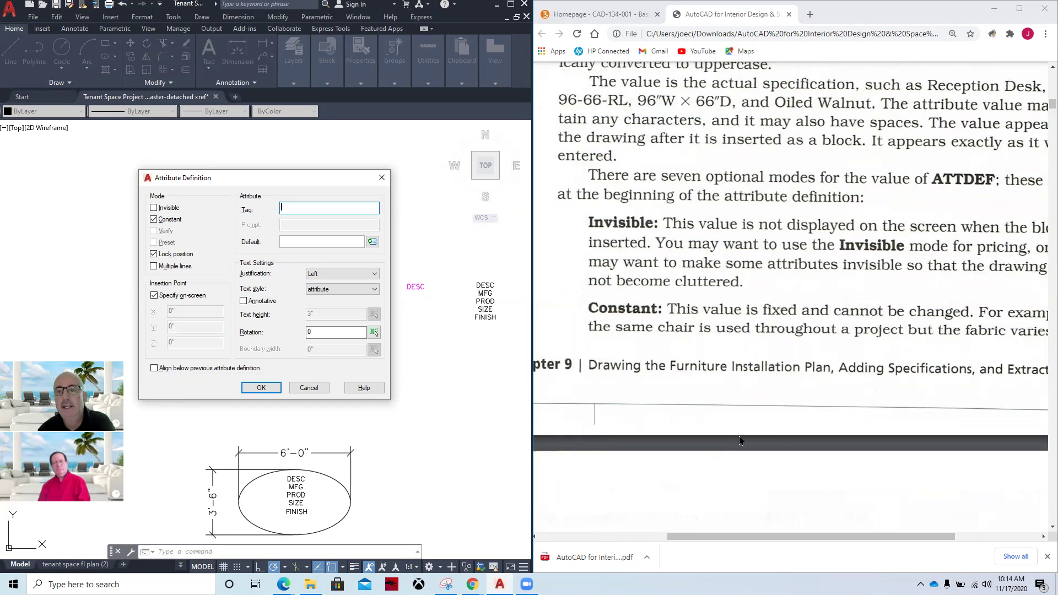
{"action": "left_click", "coordinate": [631, 485]}
{"action": "scroll", "coordinate": [631, 484], "scroll_direction": "right", "scroll_amount": 1}
{"action": "scroll", "coordinate": [631, 485], "scroll_direction": "right", "scroll_amount": 1}
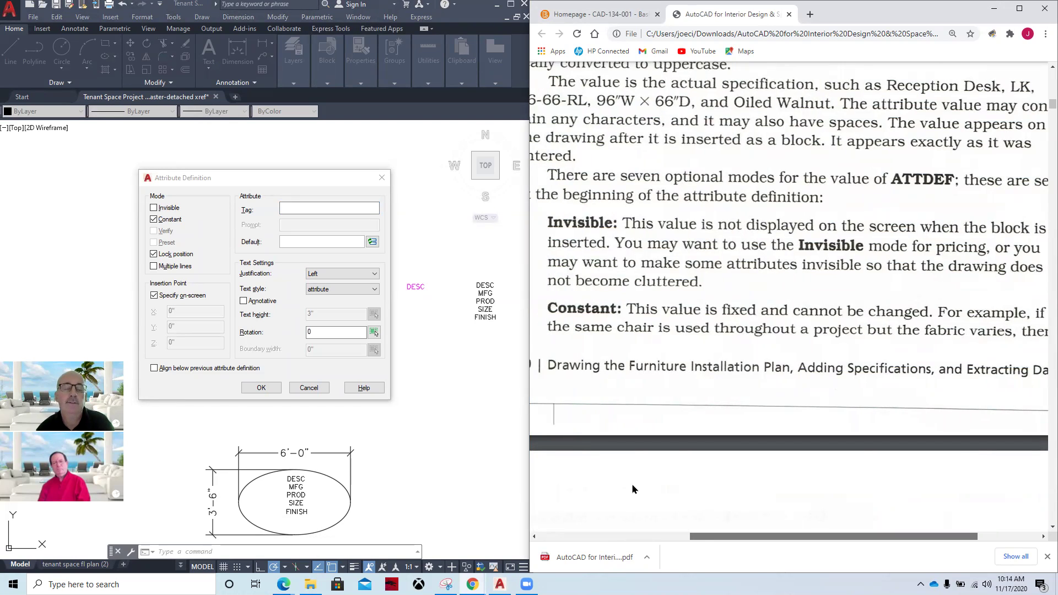
{"action": "scroll", "coordinate": [632, 486], "scroll_direction": "right", "scroll_amount": 1}
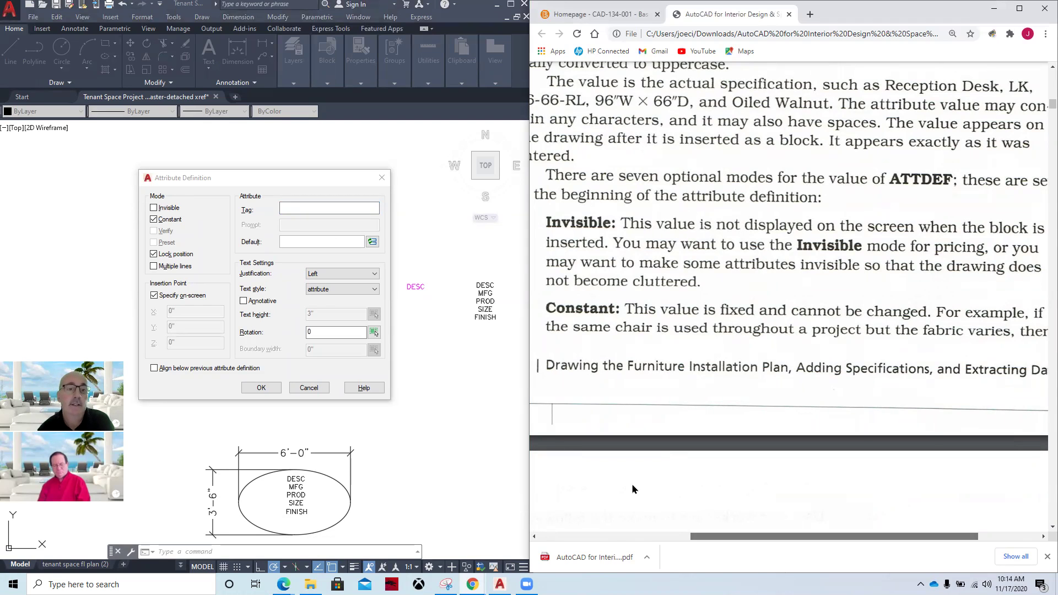
{"action": "scroll", "coordinate": [632, 488], "scroll_direction": "left", "scroll_amount": 3}
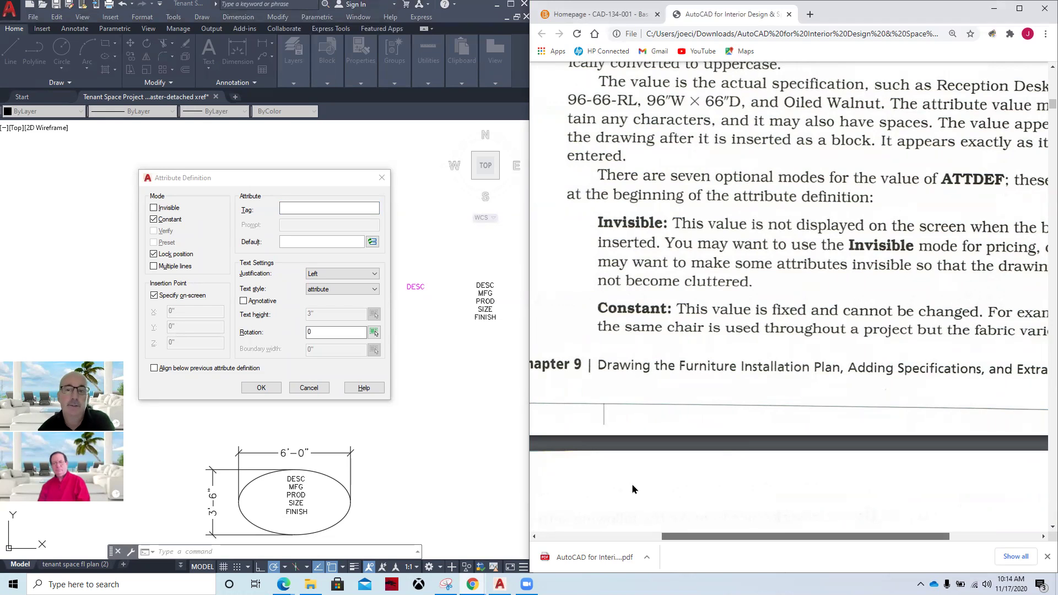
{"action": "scroll", "coordinate": [631, 483], "scroll_direction": "left", "scroll_amount": 2}
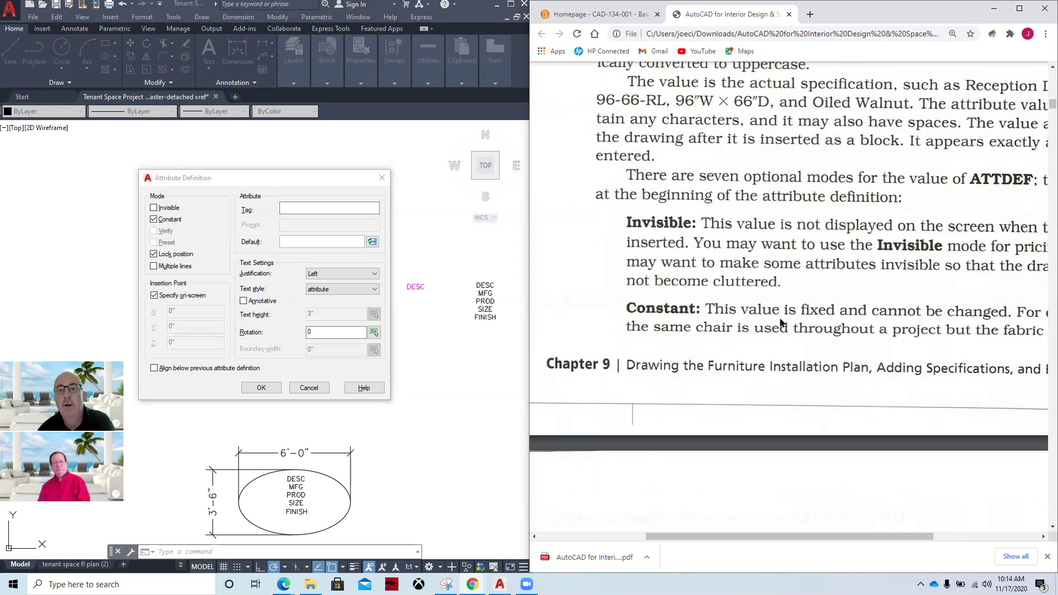
Examine the Figure 9-2 tenant space floor plan and the dimensioned furniture symbols with their tags, default values and modes on the following page.
{"action": "scroll", "coordinate": [780, 322], "scroll_direction": "down", "scroll_amount": 10}
{"action": "scroll", "coordinate": [780, 322], "scroll_direction": "down", "scroll_amount": 4}
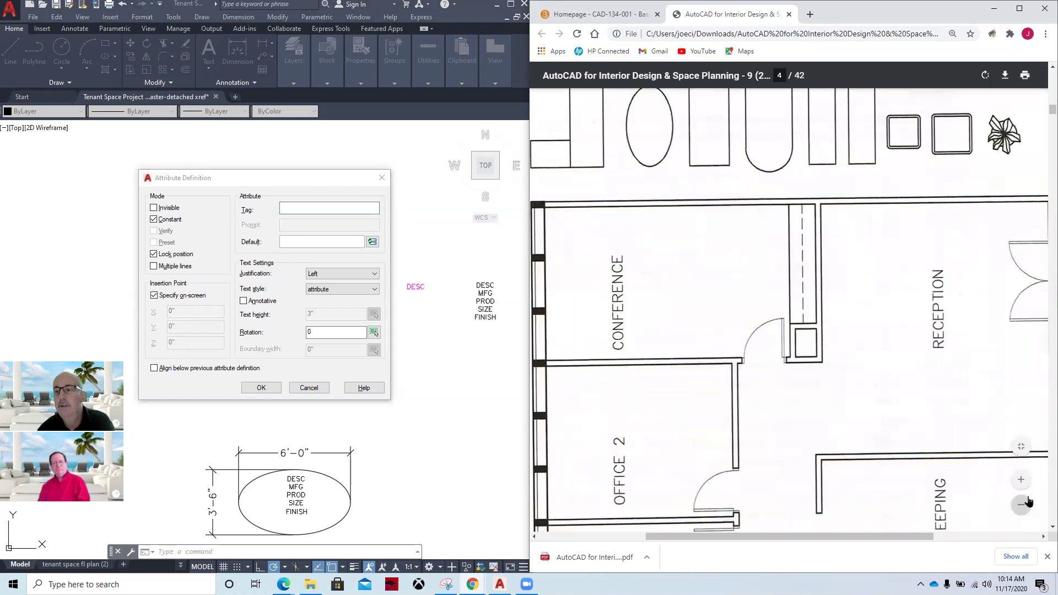
{"action": "left_click", "coordinate": [1025, 505]}
{"action": "left_click", "coordinate": [1023, 508]}
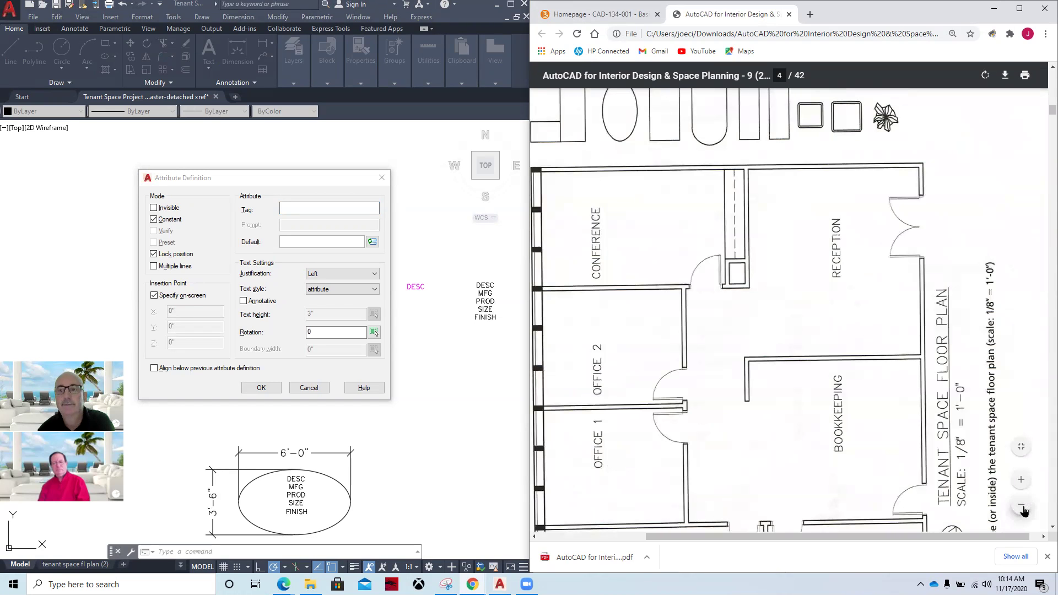
{"action": "left_click", "coordinate": [1022, 508]}
{"action": "left_click", "coordinate": [1023, 507]}
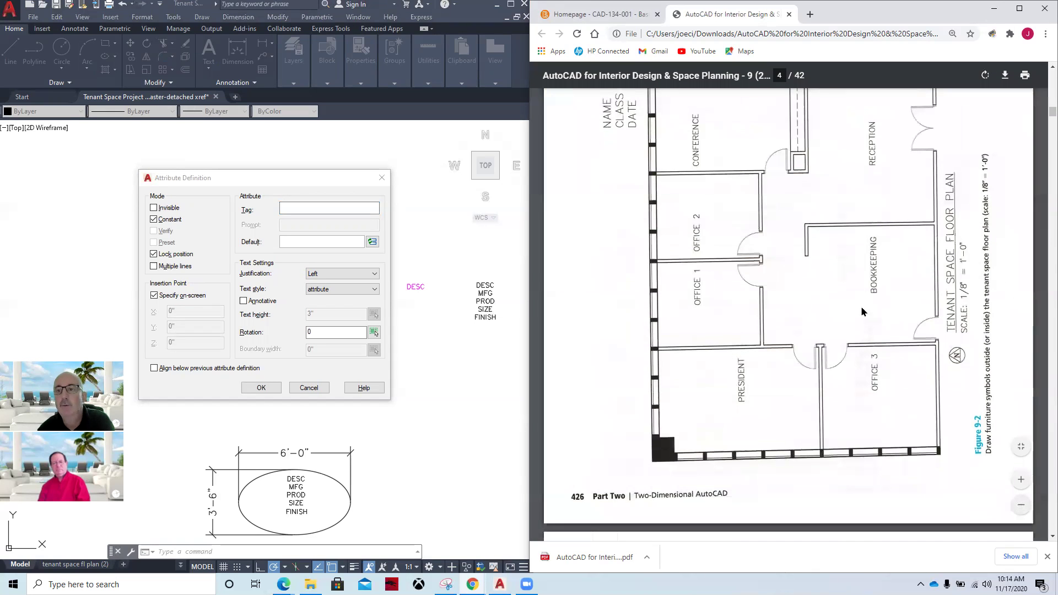
{"action": "scroll", "coordinate": [861, 351], "scroll_direction": "up", "scroll_amount": 2}
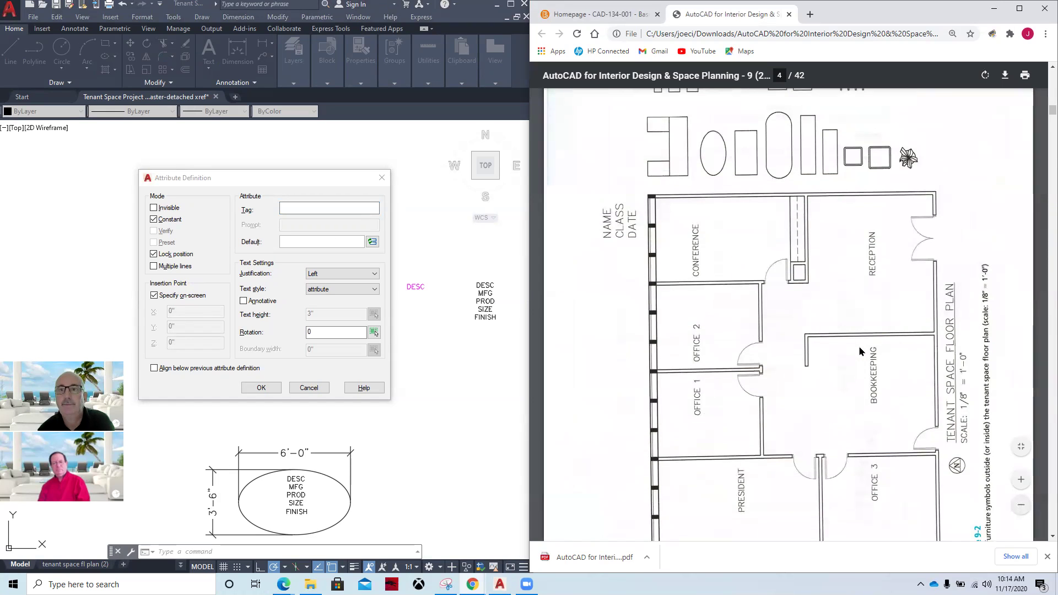
{"action": "scroll", "coordinate": [842, 312], "scroll_direction": "up", "scroll_amount": 2}
{"action": "scroll", "coordinate": [823, 375], "scroll_direction": "down", "scroll_amount": 10}
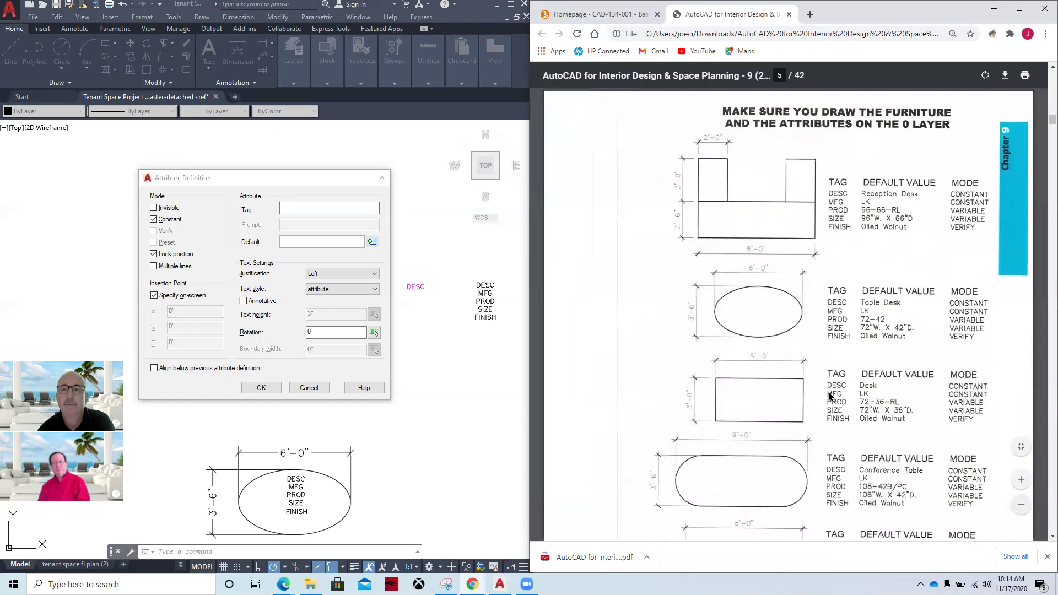
{"action": "scroll", "coordinate": [777, 226], "scroll_direction": "up", "scroll_amount": 2}
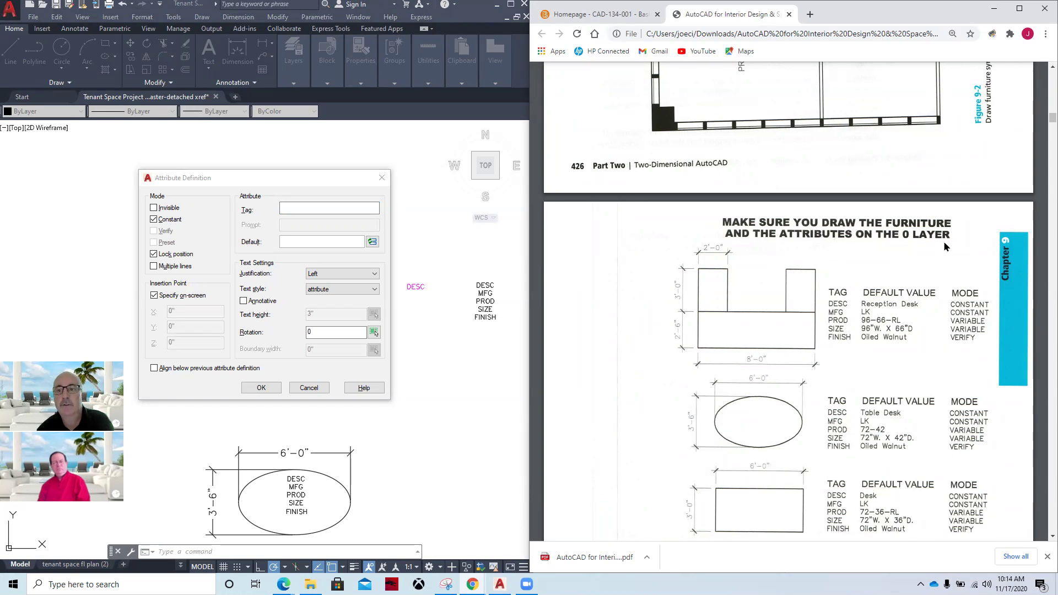
Review the remaining furniture specifications through Figure 9-6, the attribute mode descriptions, and Steps 3 to 6 up to Constant Attribute.
{"action": "scroll", "coordinate": [826, 316], "scroll_direction": "down", "scroll_amount": 7}
{"action": "scroll", "coordinate": [804, 330], "scroll_direction": "down", "scroll_amount": 14}
{"action": "scroll", "coordinate": [804, 329], "scroll_direction": "down", "scroll_amount": 10}
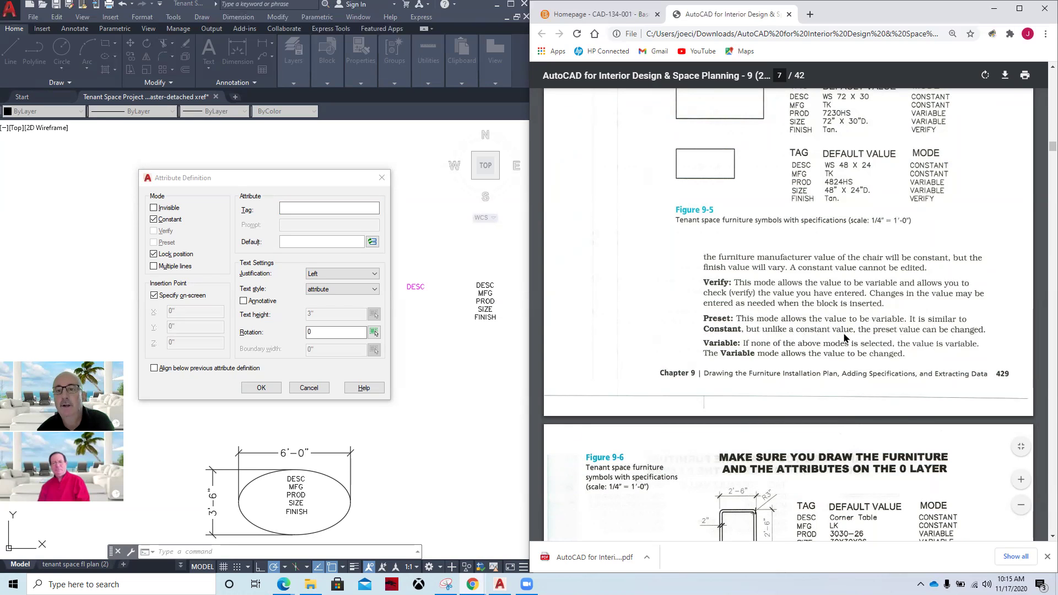
{"action": "scroll", "coordinate": [844, 338], "scroll_direction": "down", "scroll_amount": 2}
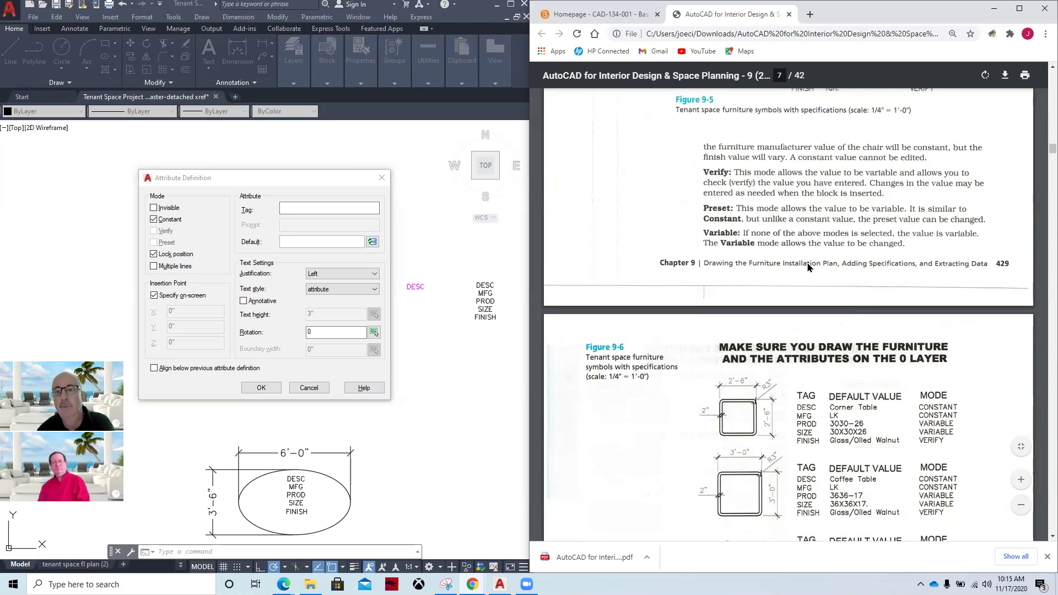
{"action": "scroll", "coordinate": [808, 267], "scroll_direction": "down", "scroll_amount": 2}
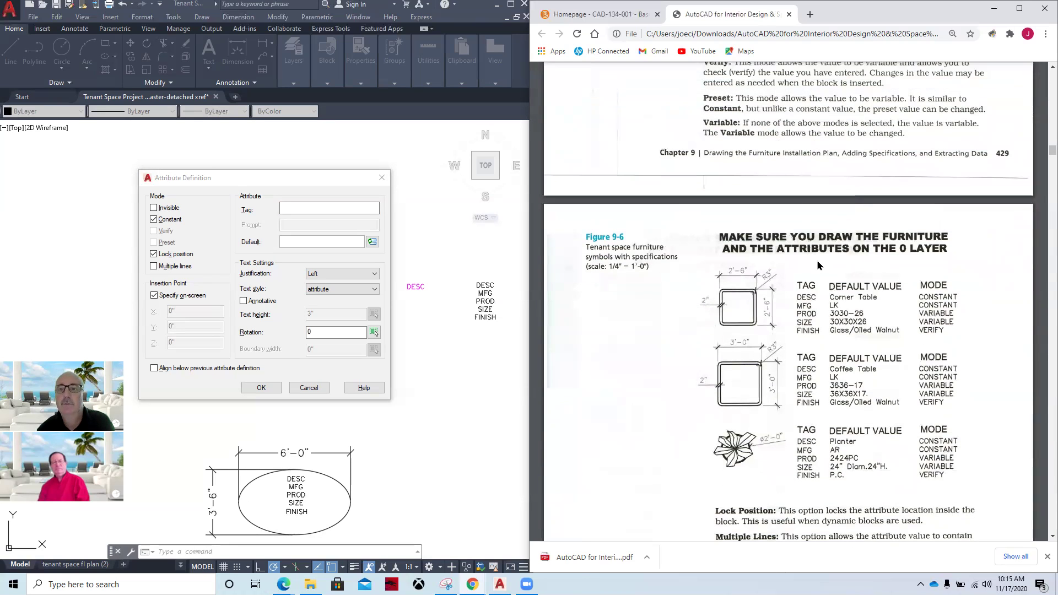
{"action": "scroll", "coordinate": [818, 266], "scroll_direction": "down", "scroll_amount": 3}
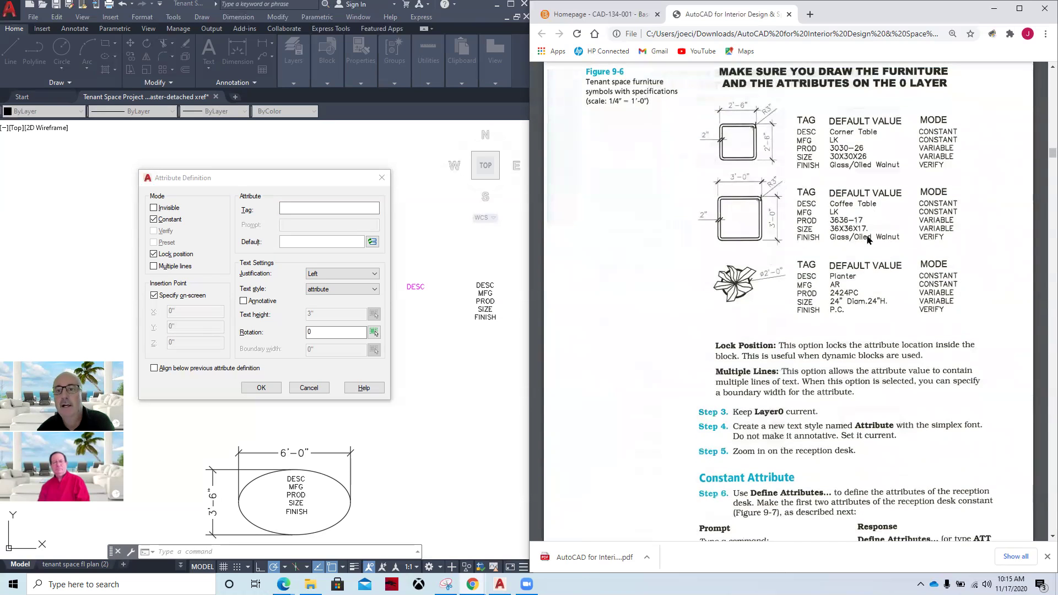
{"action": "scroll", "coordinate": [844, 298], "scroll_direction": "down", "scroll_amount": 2}
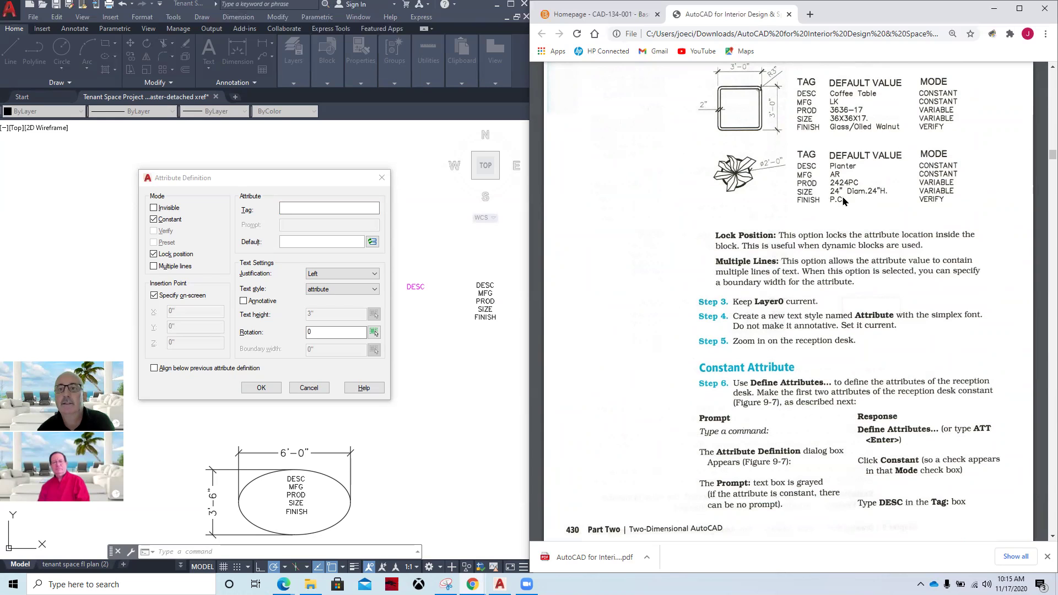
{"action": "scroll", "coordinate": [801, 262], "scroll_direction": "down", "scroll_amount": 2}
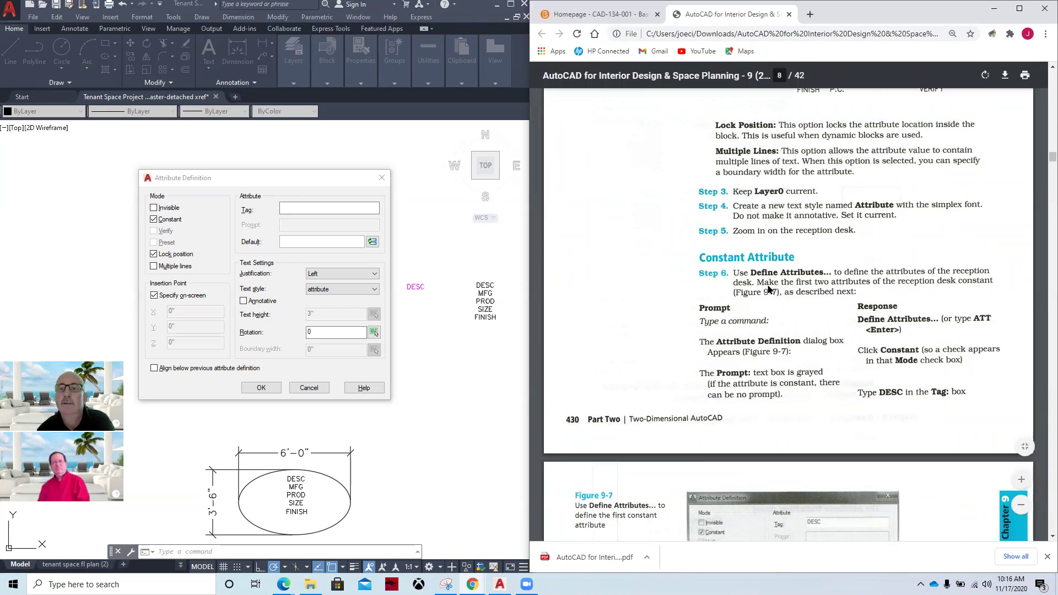
{"action": "scroll", "coordinate": [782, 229], "scroll_direction": "down", "scroll_amount": 1}
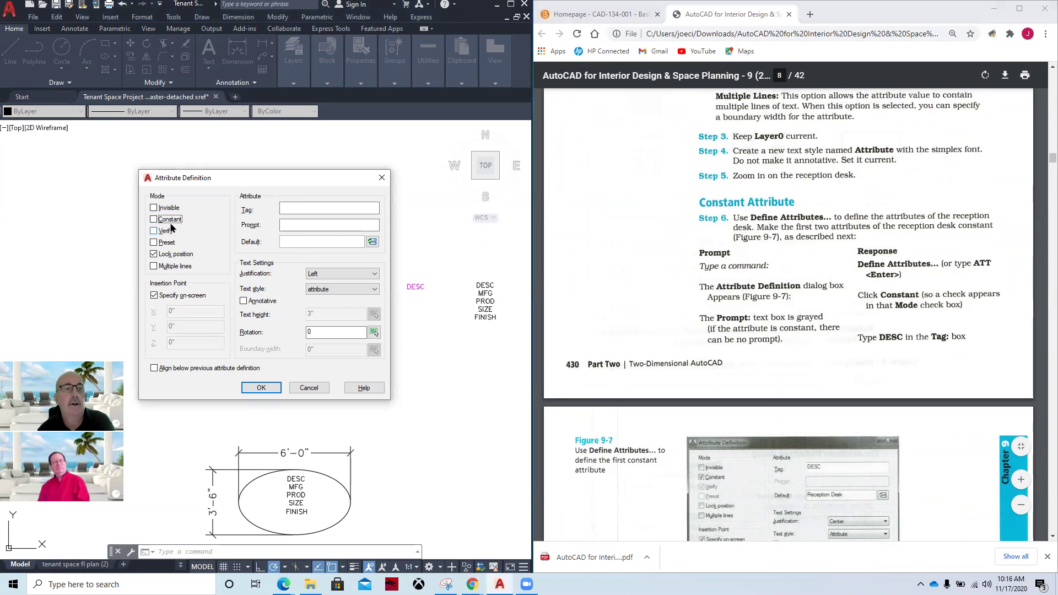
Enable the Constant mode for the reception desk's first attribute and enter DESC as its tag, following Step 6.
{"action": "left_click", "coordinate": [153, 219]}
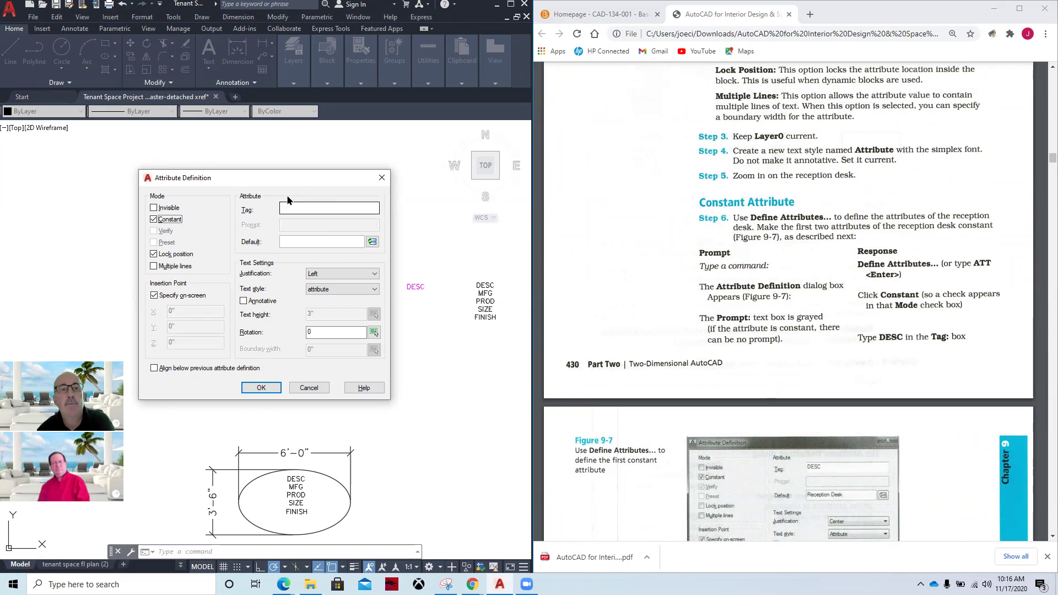
{"action": "scroll", "coordinate": [850, 300], "scroll_direction": "down", "scroll_amount": 2}
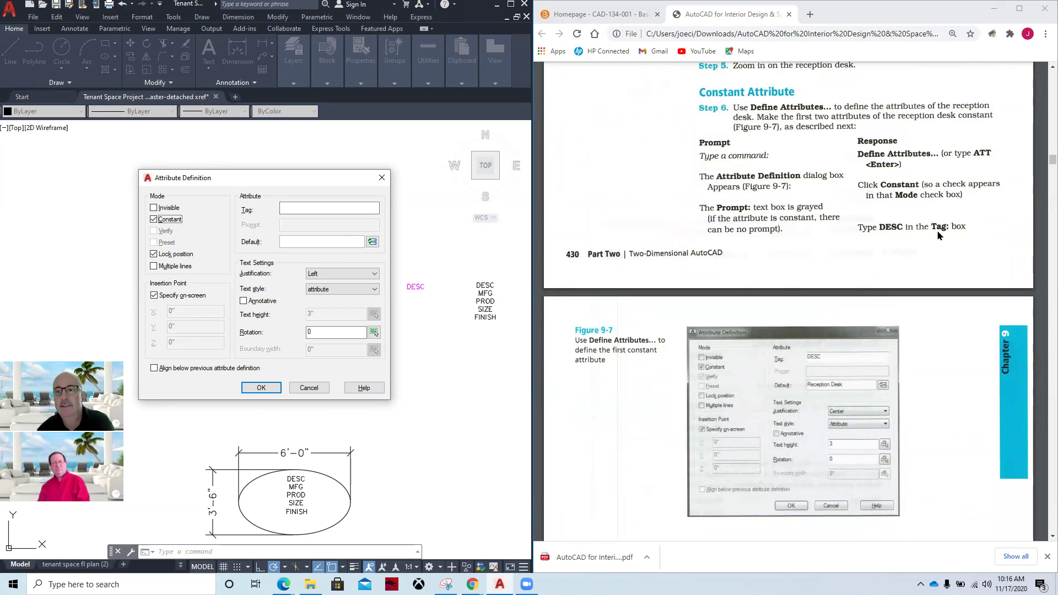
{"action": "left_click", "coordinate": [295, 209]}
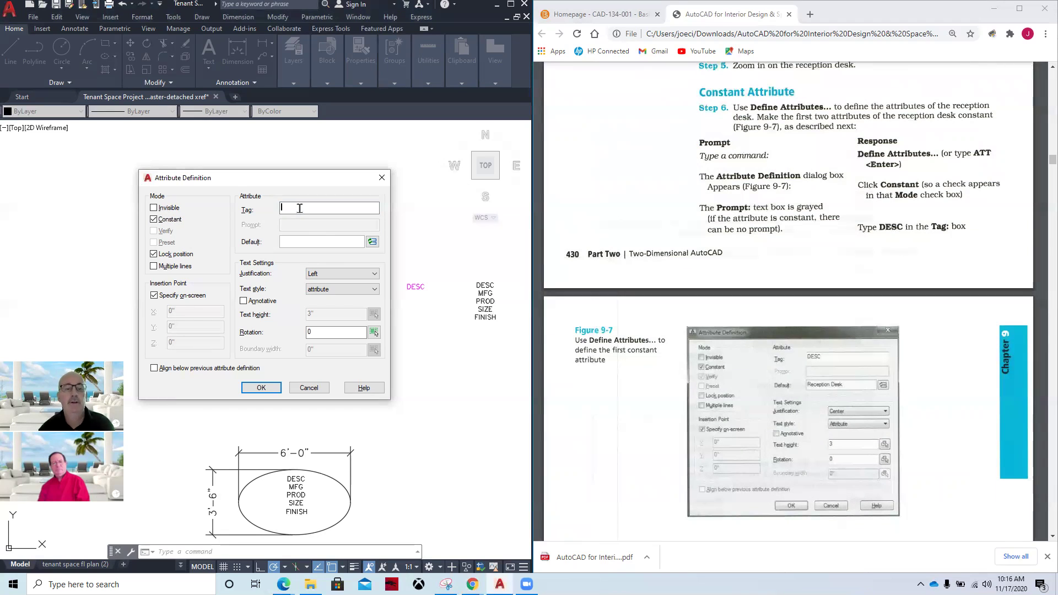
{"action": "type", "text": "Description"}
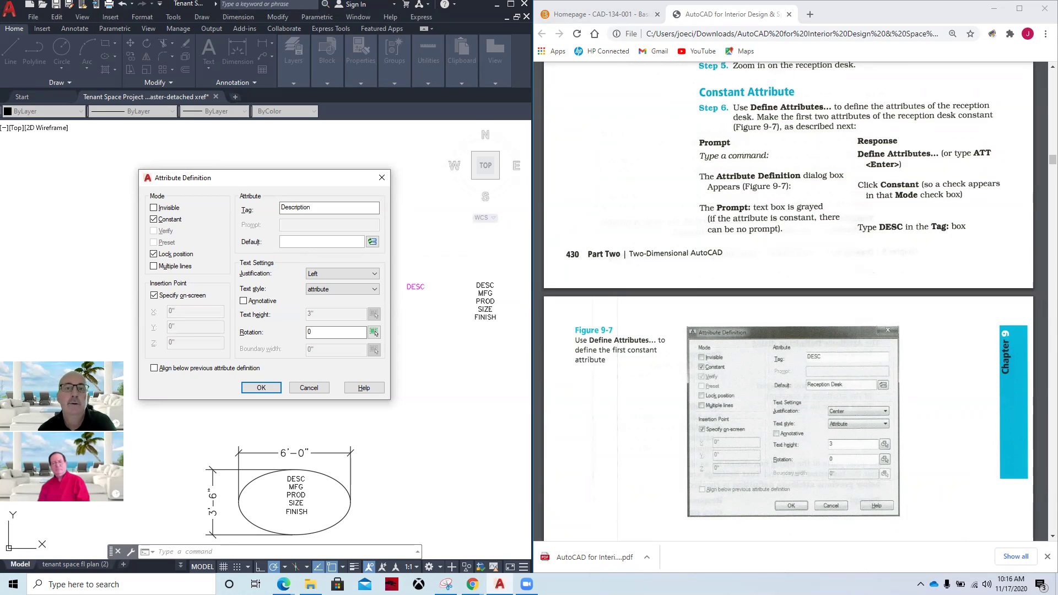
{"action": "key", "text": "BackSpace"}
{"action": "key", "text": "BackSpace"}
{"action": "key", "text": "BackSpace"}
{"action": "key", "text": "BackSpace"}
{"action": "key", "text": "BackSpace"}
{"action": "key", "text": "BackSpace"}
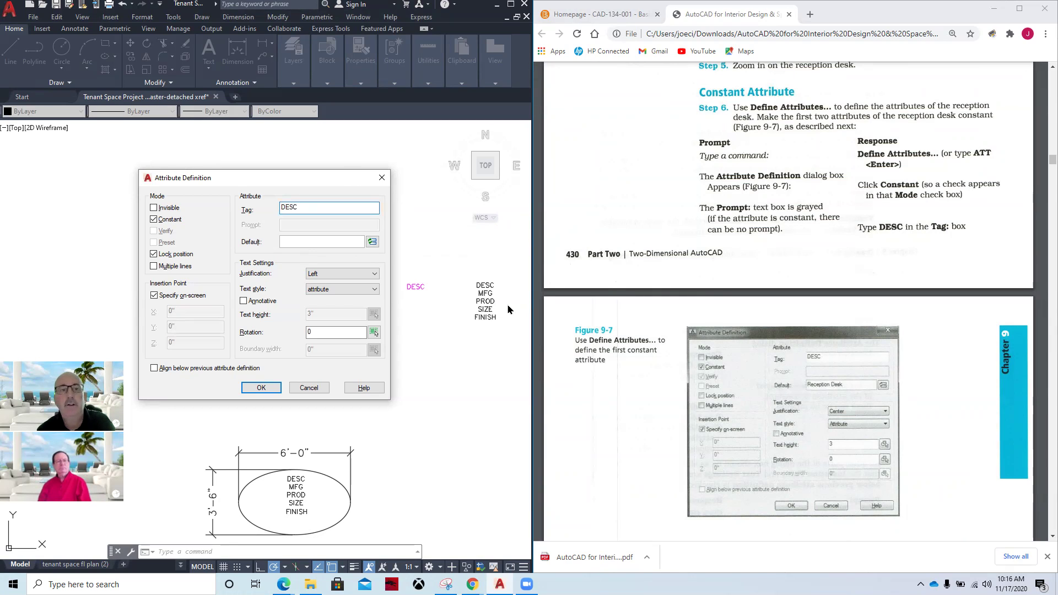
Set the DESC attribute's default value to Reception Desk and its justification to Center, and check the remaining settings and start point instructions.
{"action": "left_click", "coordinate": [329, 241]}
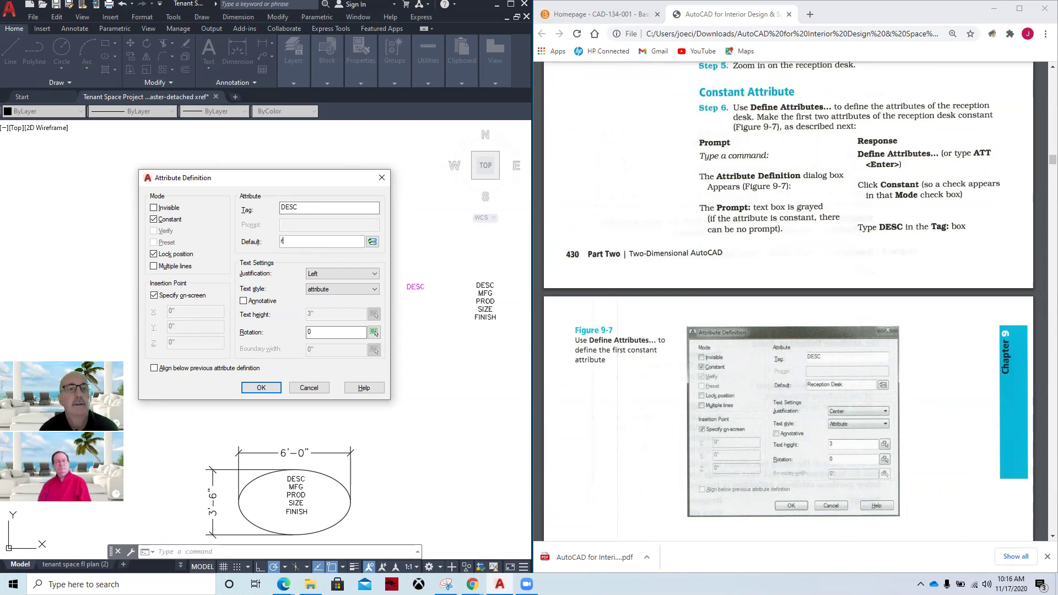
{"action": "type", "text": "Reception Desk"}
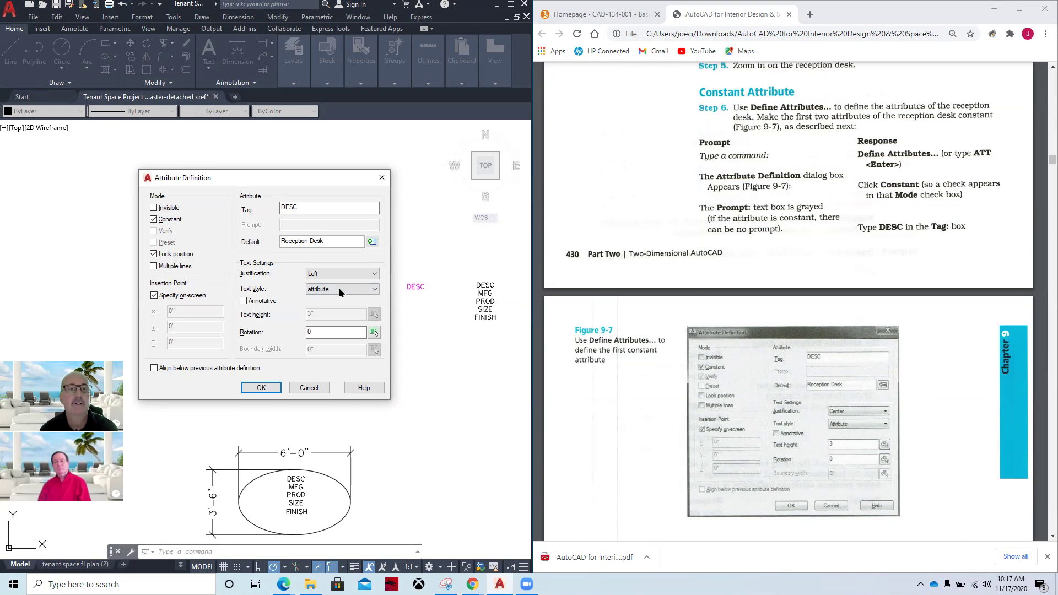
{"action": "left_click", "coordinate": [374, 274]}
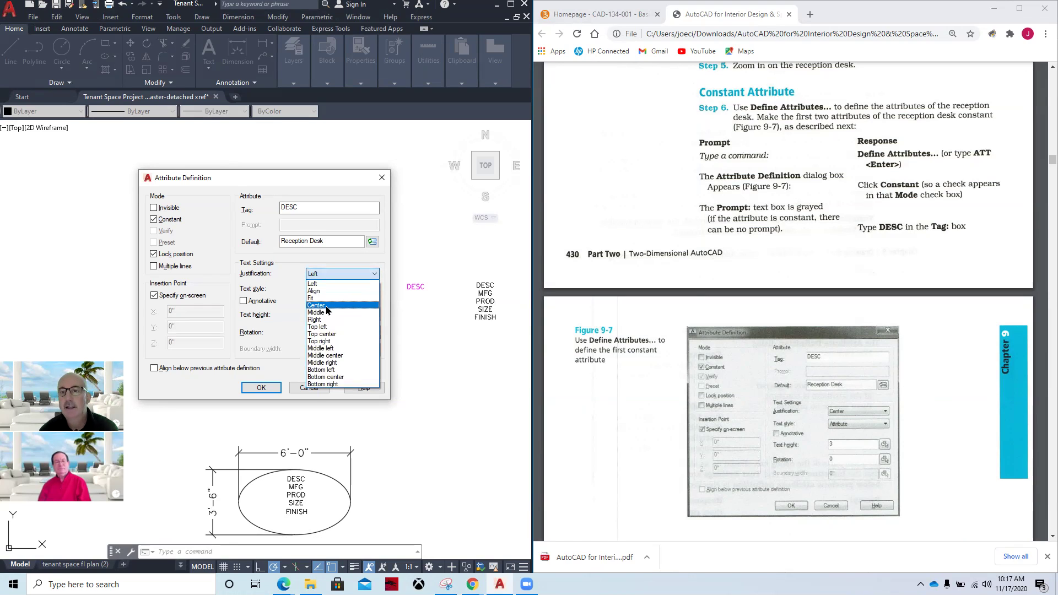
{"action": "left_click", "coordinate": [316, 305]}
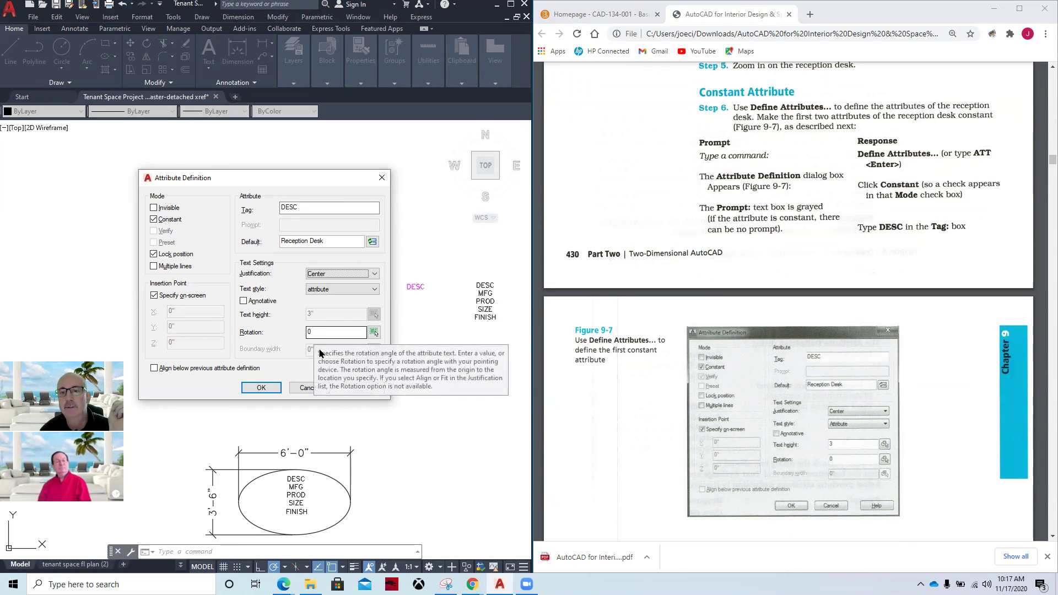
{"action": "scroll", "coordinate": [885, 388], "scroll_direction": "down", "scroll_amount": 5}
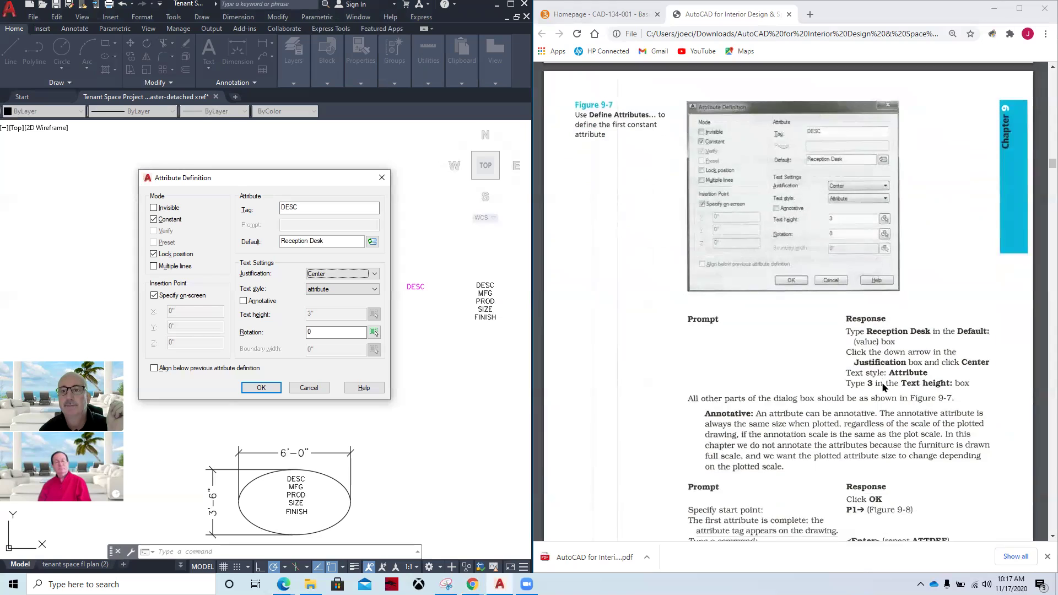
{"action": "scroll", "coordinate": [883, 388], "scroll_direction": "down", "scroll_amount": 2}
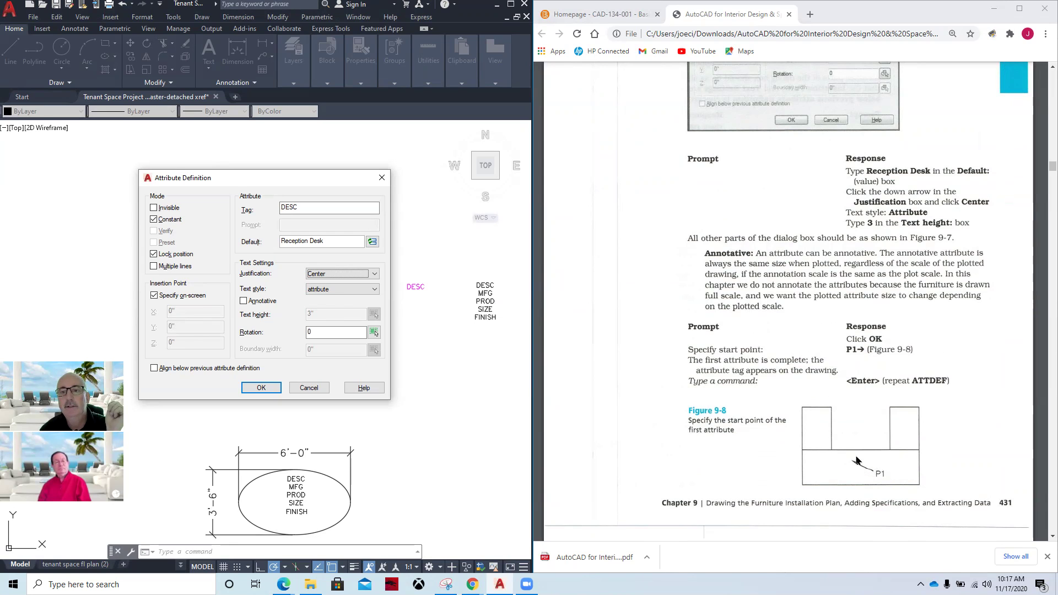
Accept the DESC attribute definition and place its tag inside the 2'-6" deep front section of the reception desk.
{"action": "scroll", "coordinate": [771, 426], "scroll_direction": "down", "scroll_amount": 1}
{"action": "scroll", "coordinate": [770, 426], "scroll_direction": "down", "scroll_amount": 6}
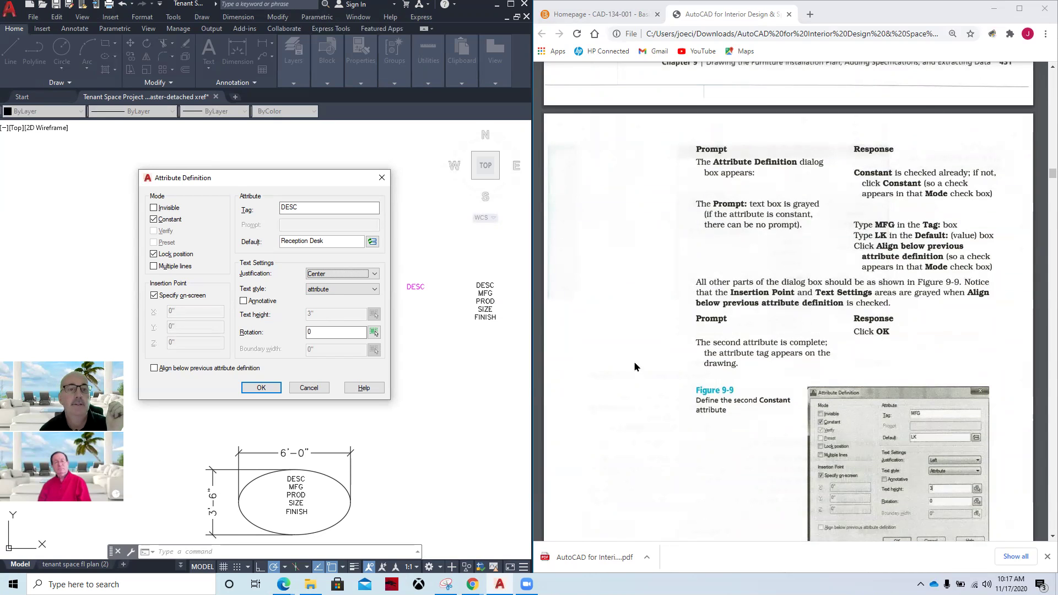
{"action": "left_click", "coordinate": [261, 388]}
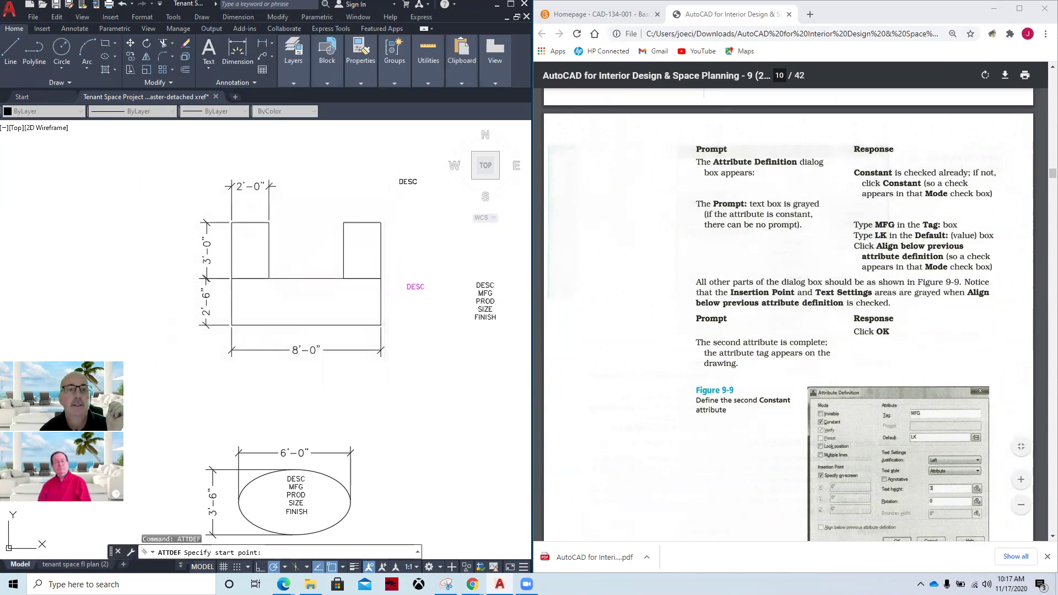
{"action": "left_click", "coordinate": [284, 300]}
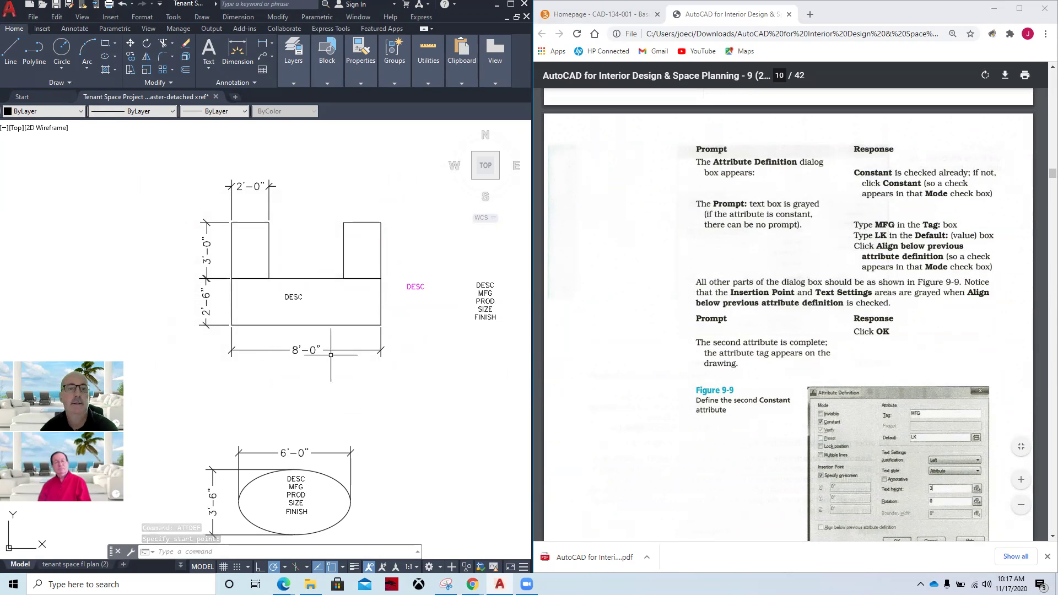
Start another attribute definition with the tag PROD and clear its Constant and Lock position modes, following Step 7.
{"action": "type", "text": "att"}
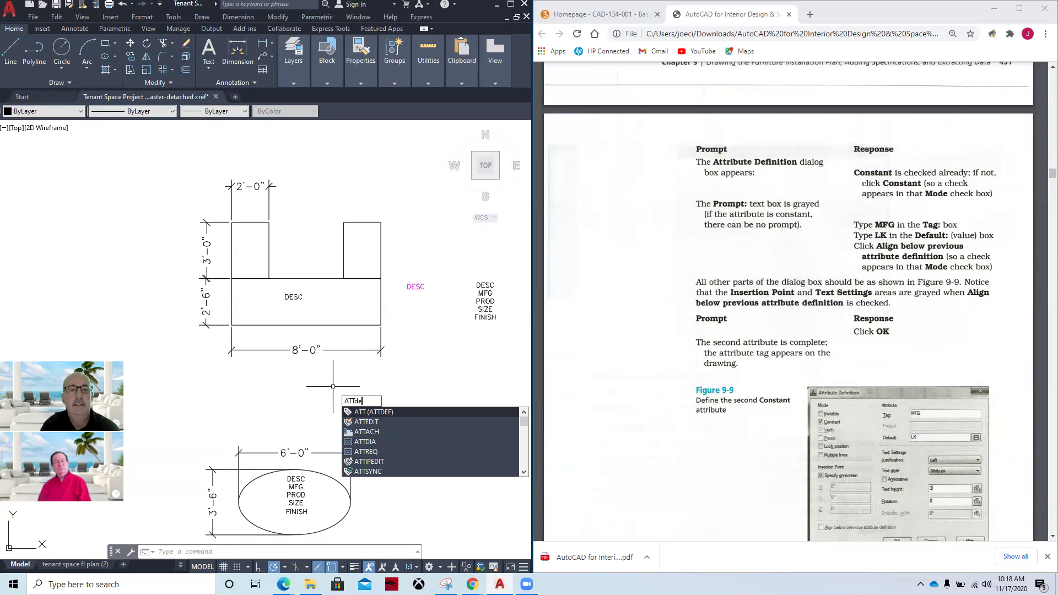
{"action": "key", "text": "Return"}
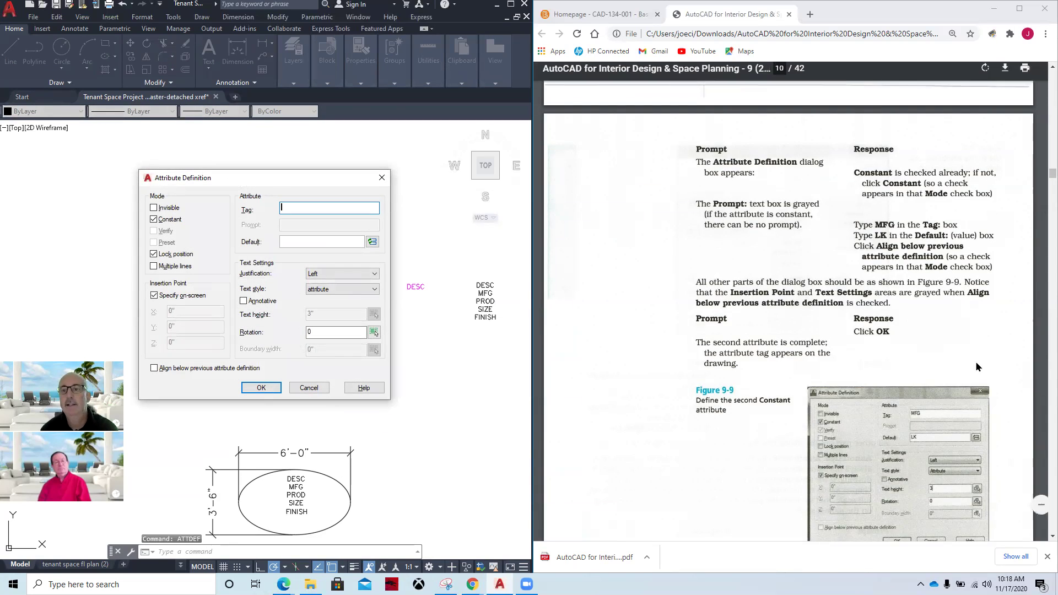
{"action": "scroll", "coordinate": [937, 308], "scroll_direction": "down", "scroll_amount": 3}
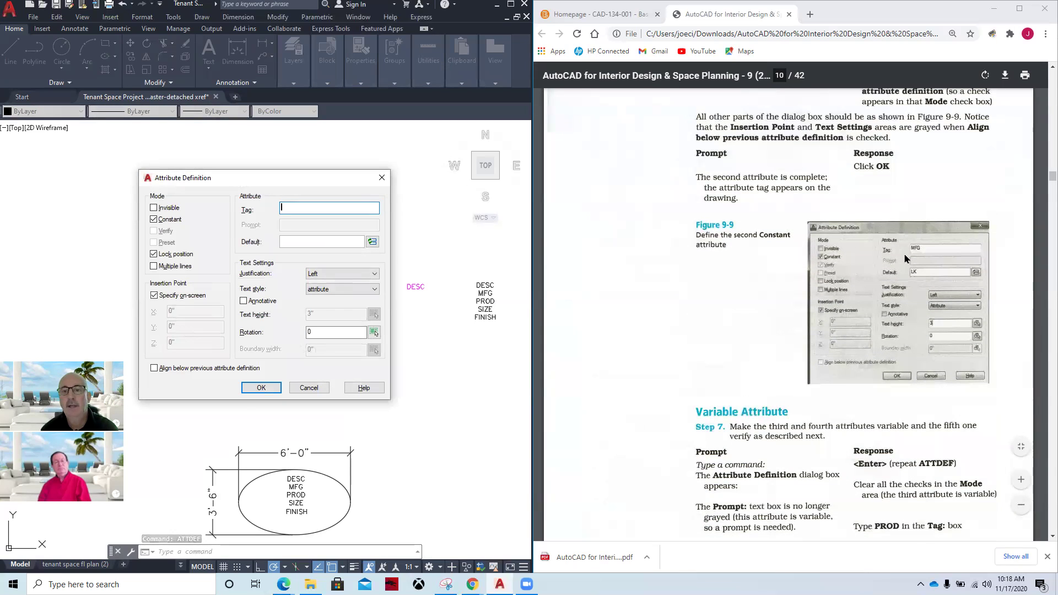
{"action": "scroll", "coordinate": [894, 457], "scroll_direction": "down", "scroll_amount": 2}
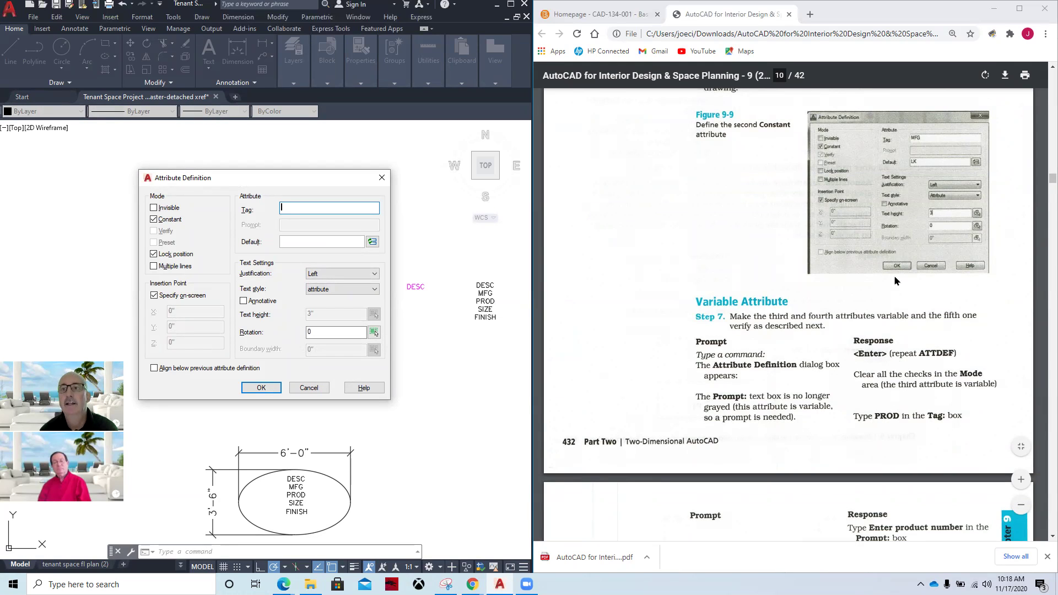
{"action": "left_click", "coordinate": [297, 206]}
{"action": "type", "text": "PROD"}
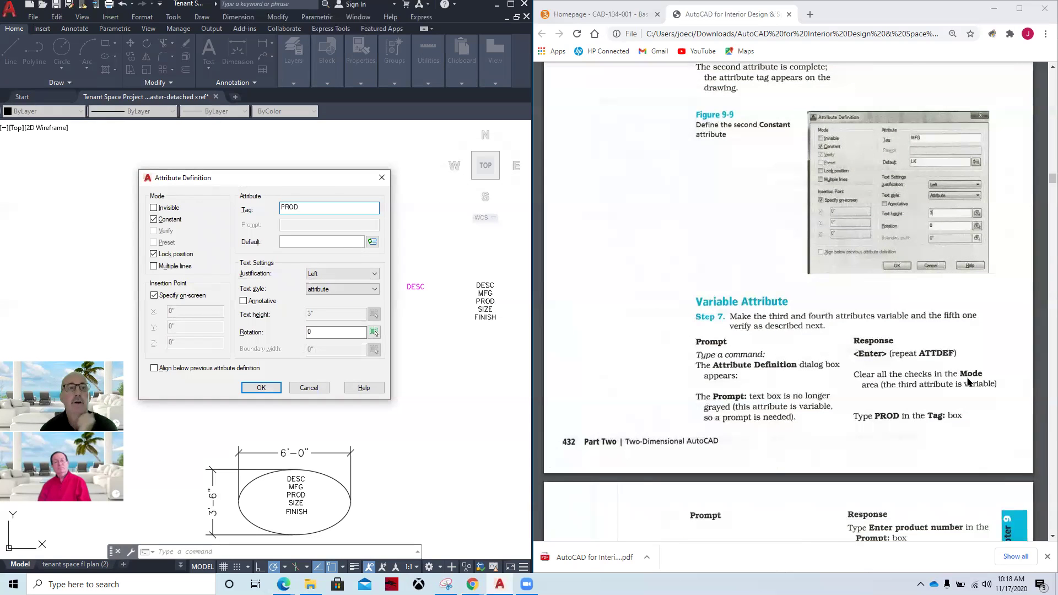
{"action": "left_click", "coordinate": [153, 219]}
{"action": "left_click", "coordinate": [154, 254]}
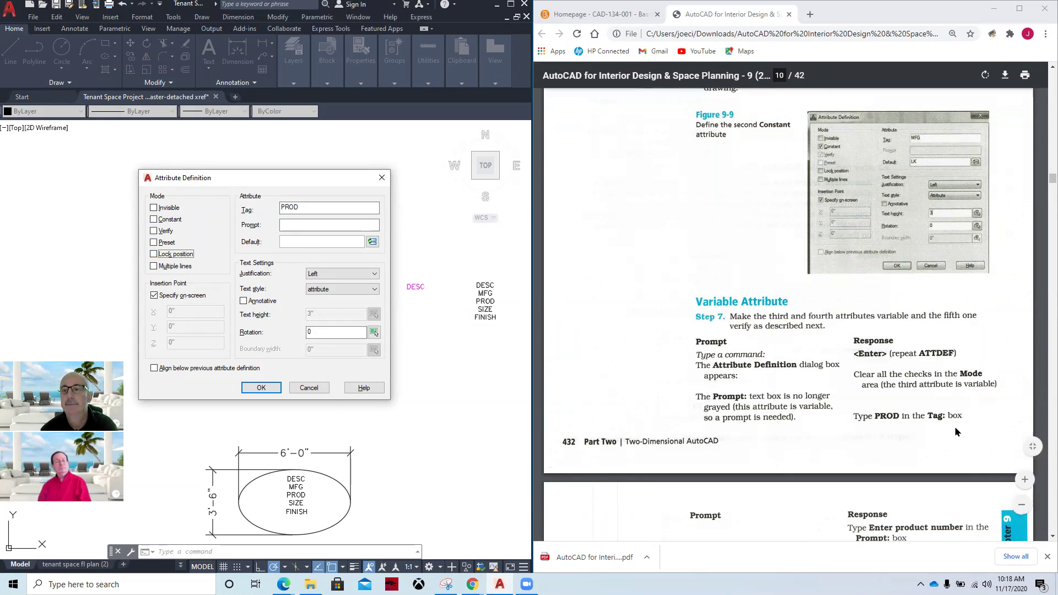
Set the PROD attribute's prompt to Enter Product Number and its default value to 96-66-RL.
{"action": "scroll", "coordinate": [871, 331], "scroll_direction": "down", "scroll_amount": 4}
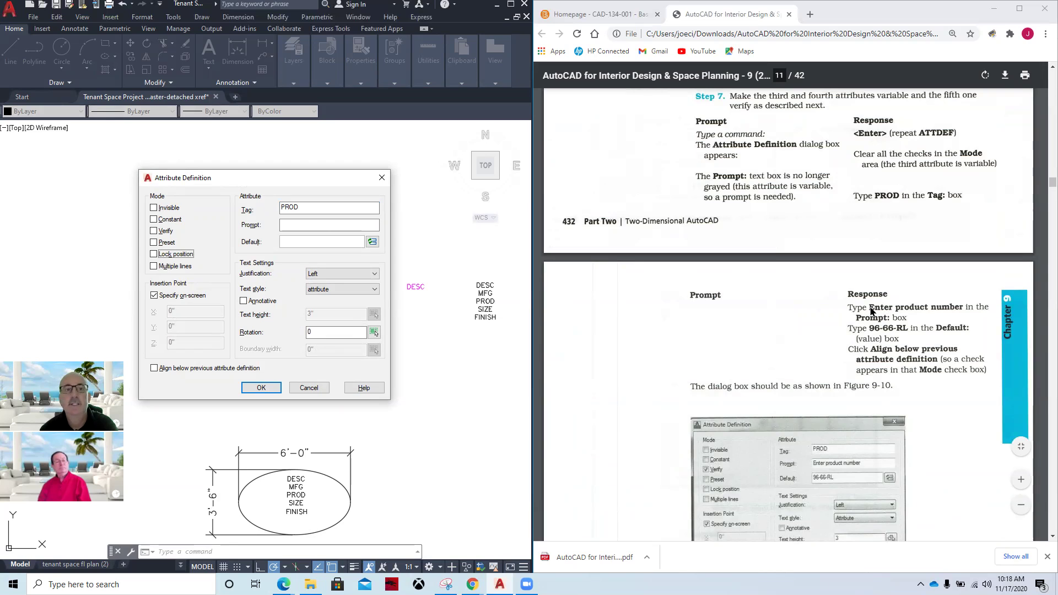
{"action": "left_click", "coordinate": [289, 226]}
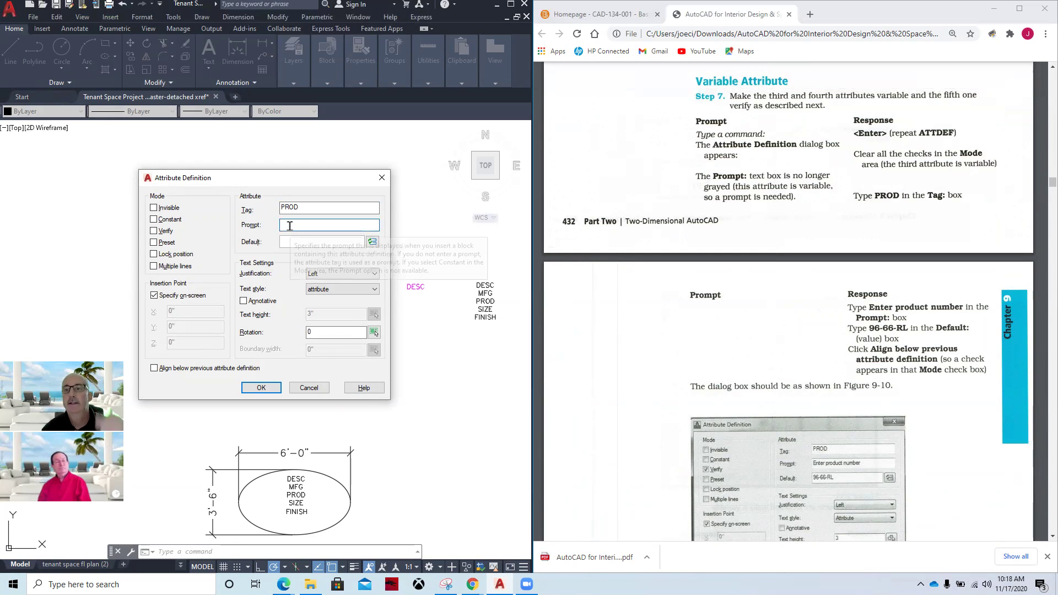
{"action": "key", "text": "BackSpace"}
{"action": "key", "text": "BackSpace"}
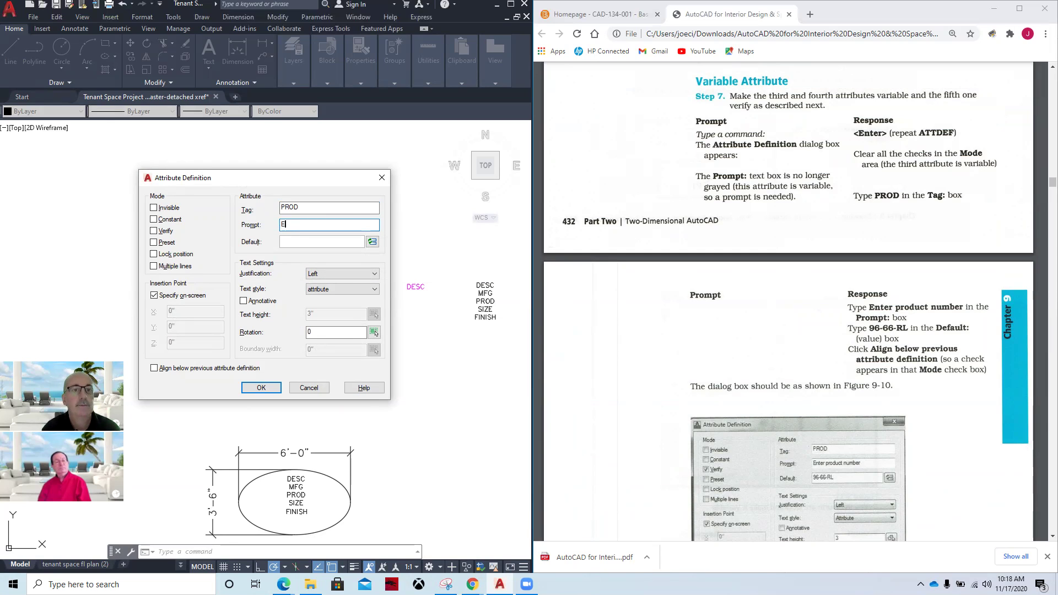
{"action": "type", "text": "Enter Product Number"}
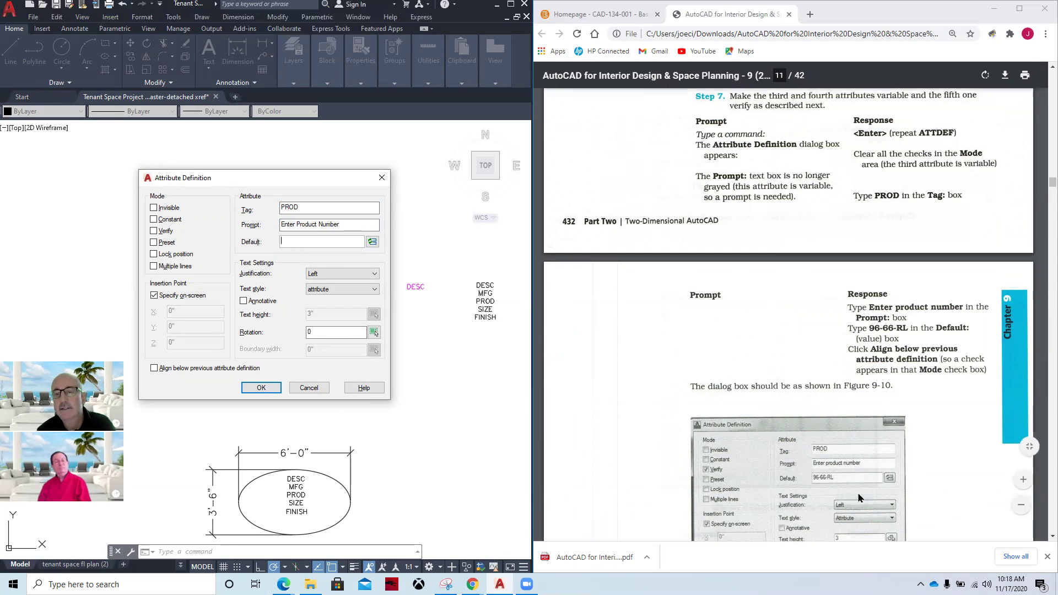
{"action": "scroll", "coordinate": [837, 323], "scroll_direction": "down", "scroll_amount": 3}
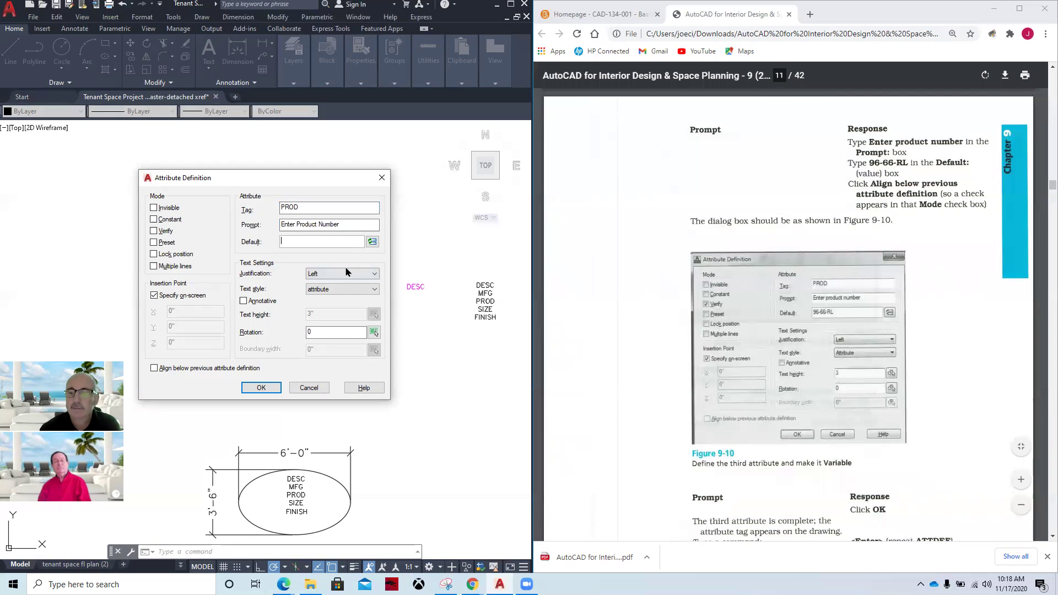
{"action": "type", "text": "96-66-RL"}
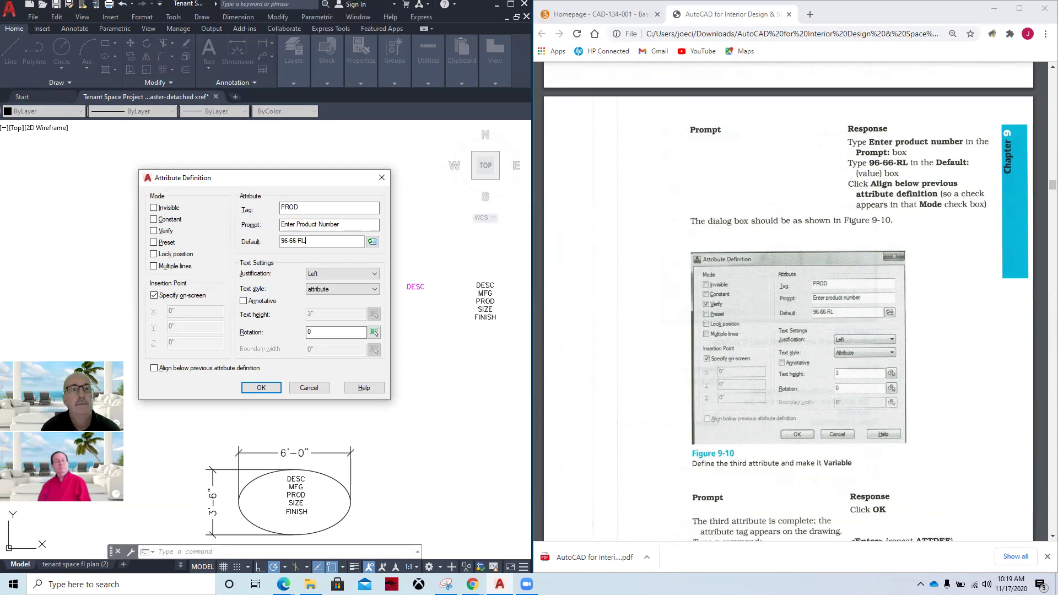
Align the PROD attribute below the previous attribute definition and add it to the reception desk.
{"action": "scroll", "coordinate": [697, 300], "scroll_direction": "down", "scroll_amount": 3}
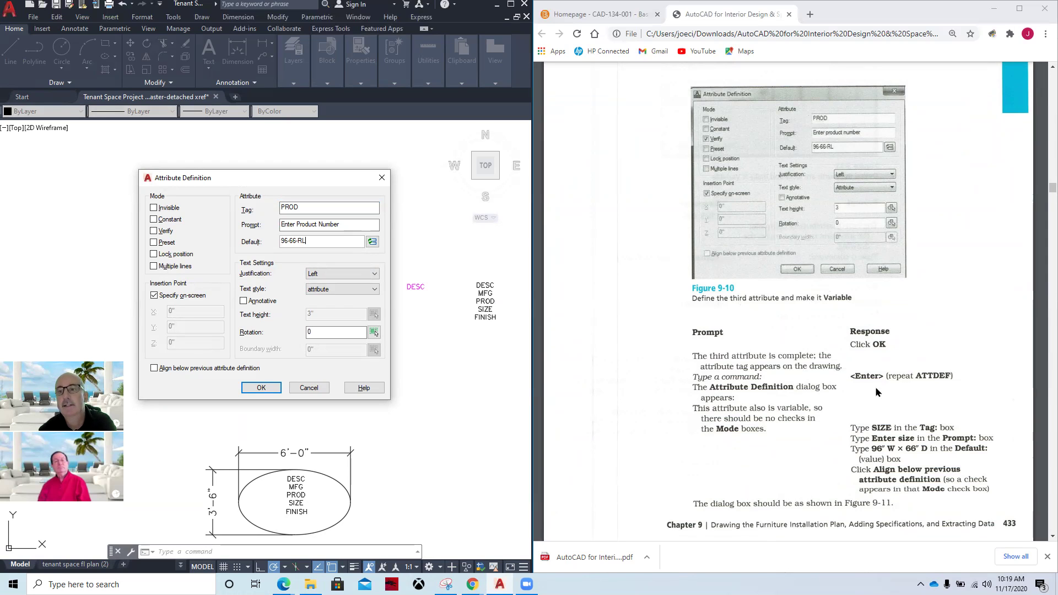
{"action": "scroll", "coordinate": [801, 414], "scroll_direction": "down", "scroll_amount": 1}
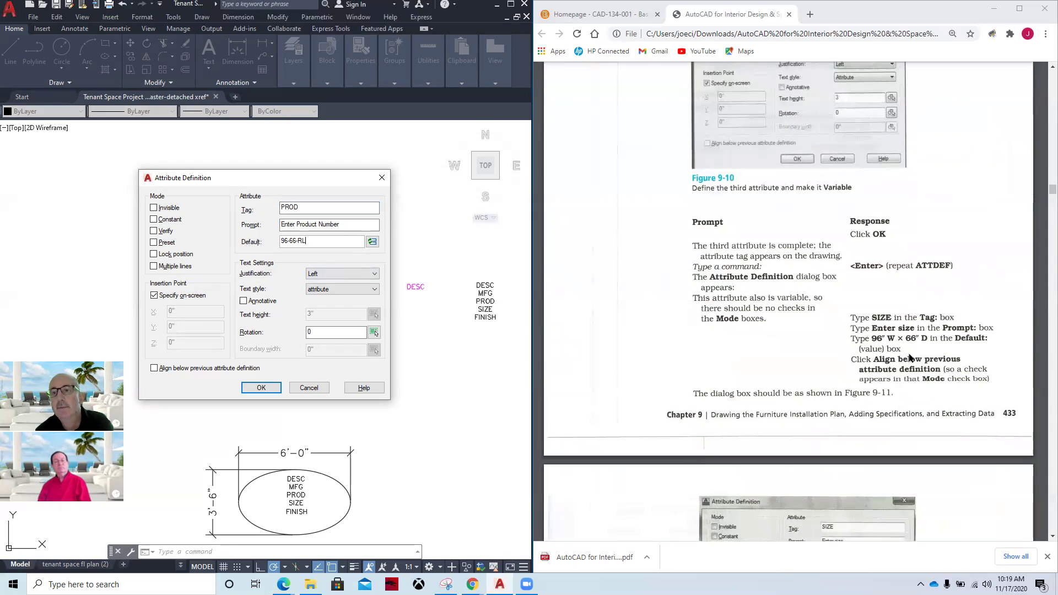
{"action": "scroll", "coordinate": [837, 319], "scroll_direction": "down", "scroll_amount": 1}
{"action": "scroll", "coordinate": [838, 325], "scroll_direction": "up", "scroll_amount": 2}
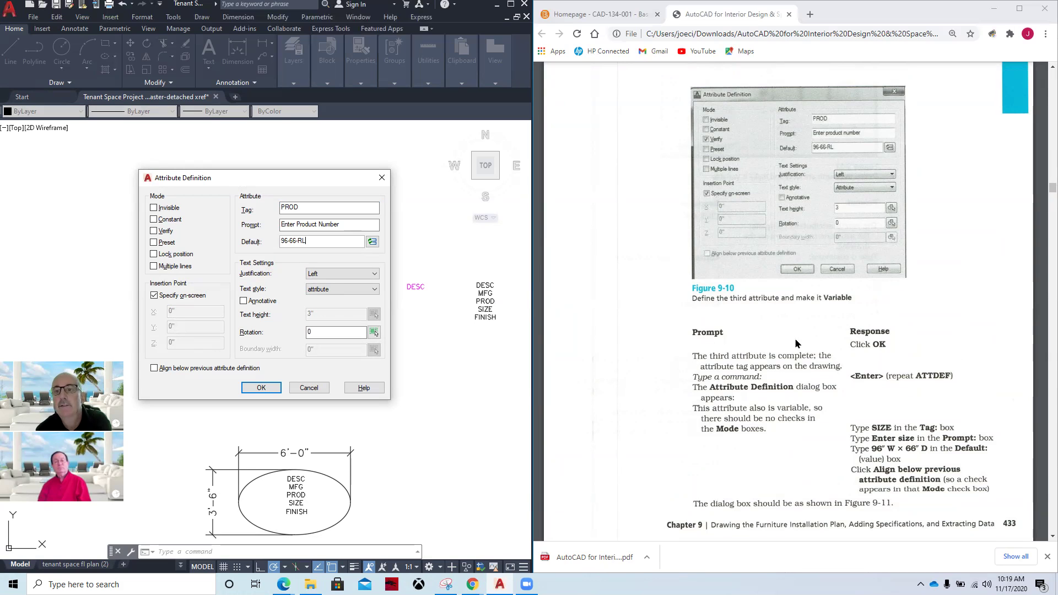
{"action": "scroll", "coordinate": [800, 342], "scroll_direction": "up", "scroll_amount": 5}
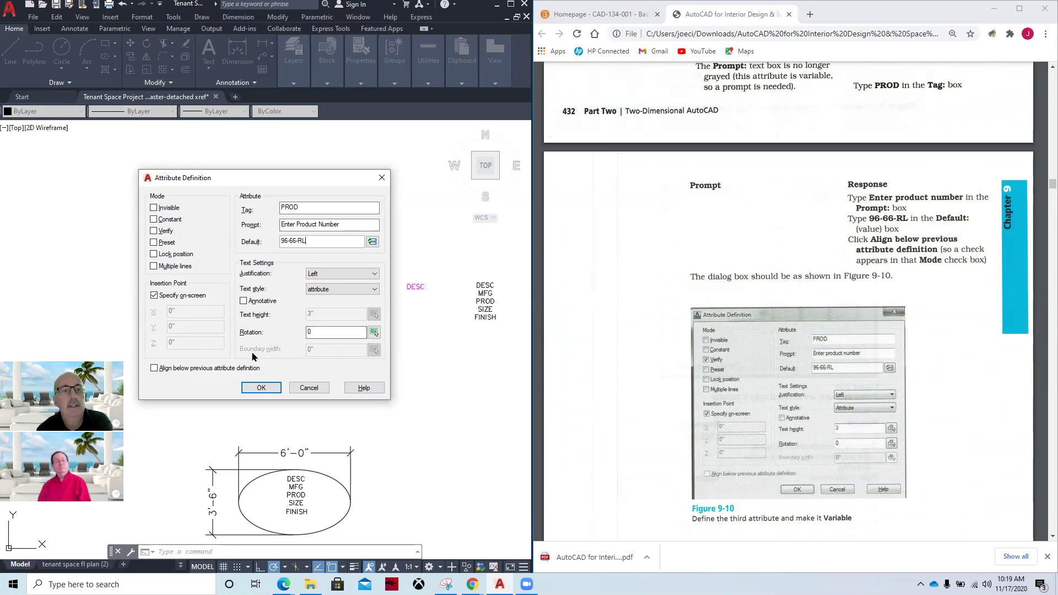
{"action": "left_click", "coordinate": [154, 368]}
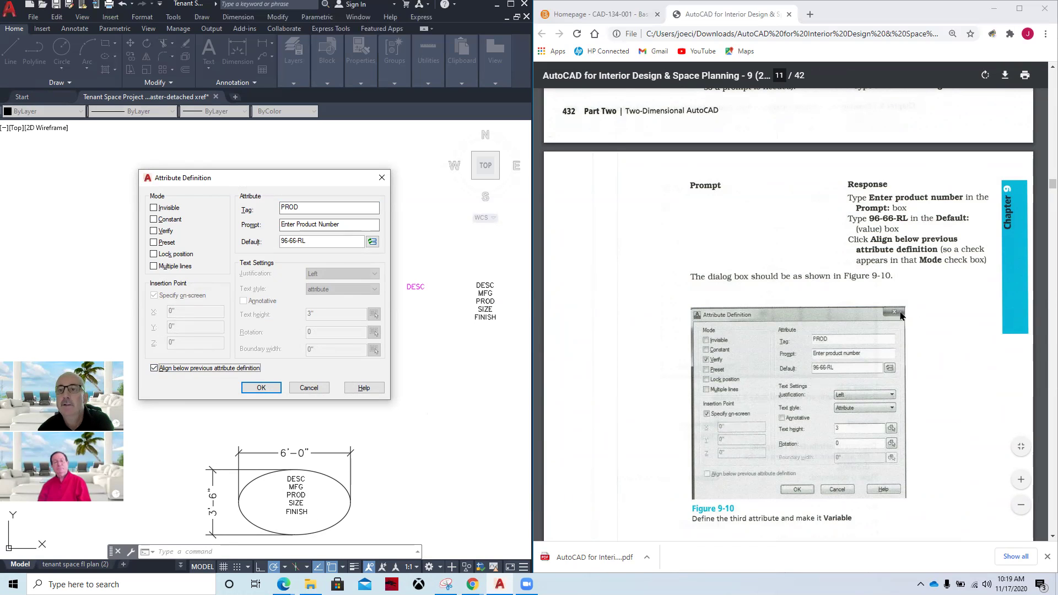
{"action": "scroll", "coordinate": [901, 315], "scroll_direction": "down", "scroll_amount": 2}
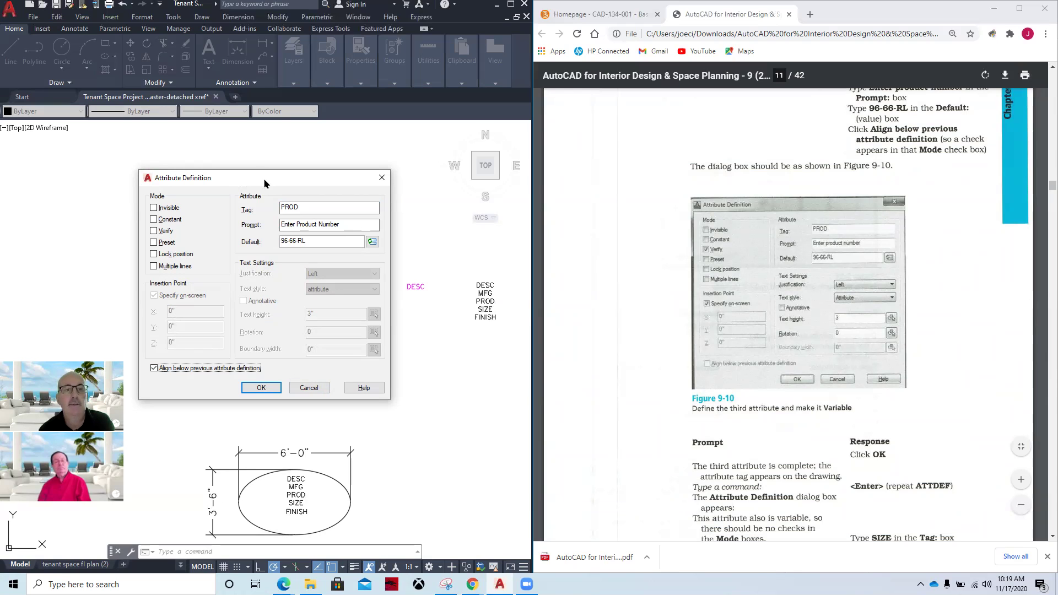
{"action": "left_click_drag", "start_coordinate": [264, 179], "coordinate": [343, 336]}
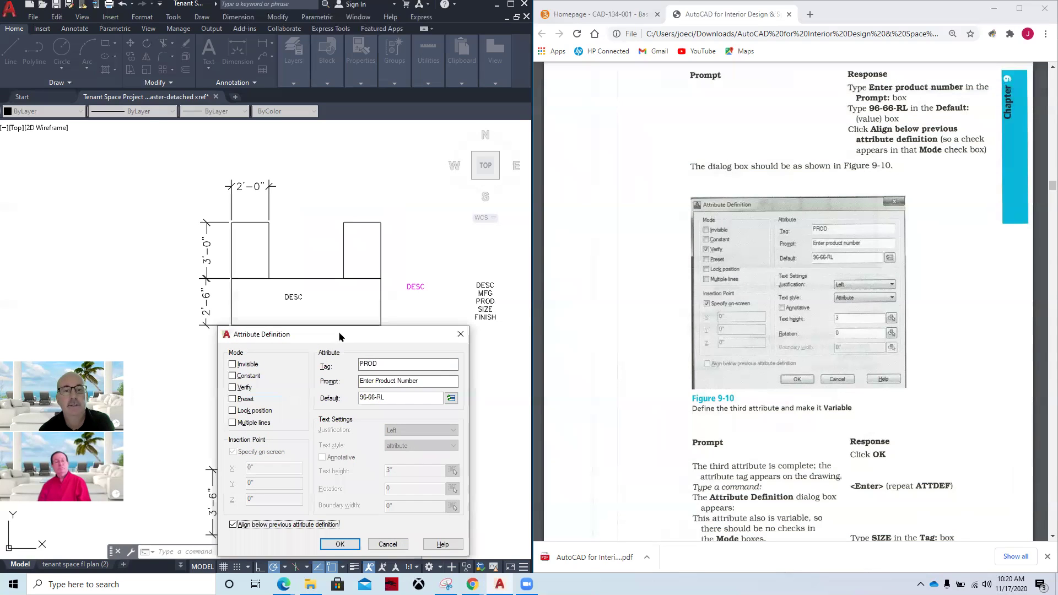
{"action": "left_click", "coordinate": [333, 544]}
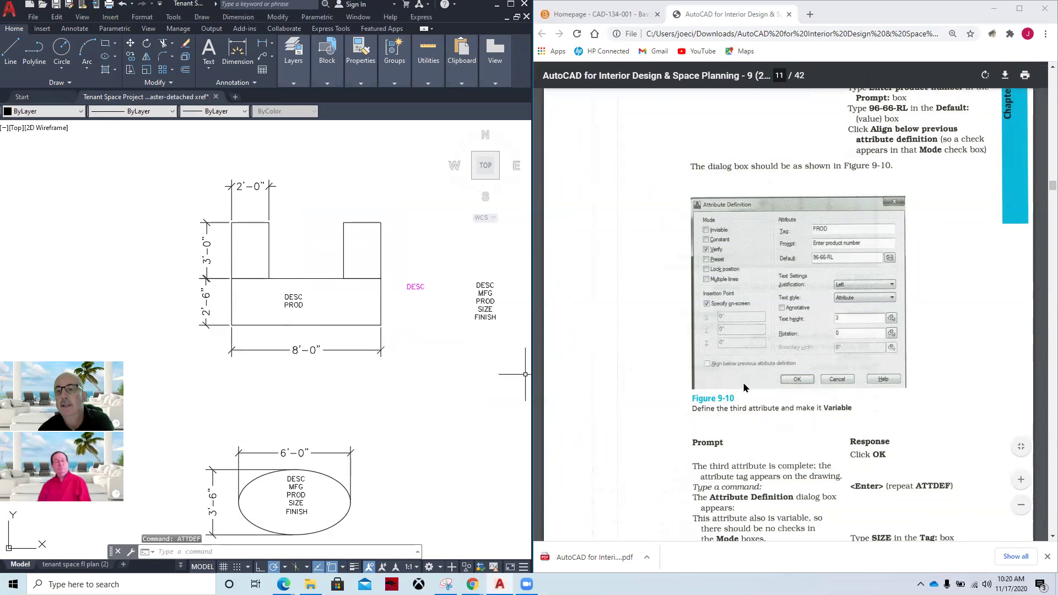
Check the instructions for the fourth attribute, then start a new attribute definition with the tag SIZE.
{"action": "scroll", "coordinate": [743, 388], "scroll_direction": "down", "scroll_amount": 2}
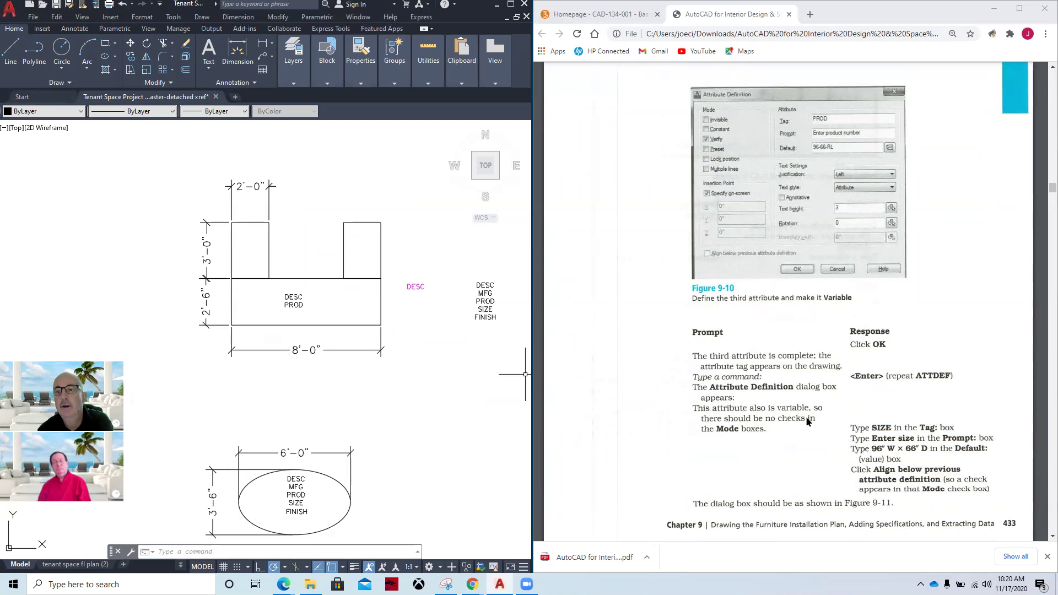
{"action": "scroll", "coordinate": [807, 421], "scroll_direction": "down", "scroll_amount": 5}
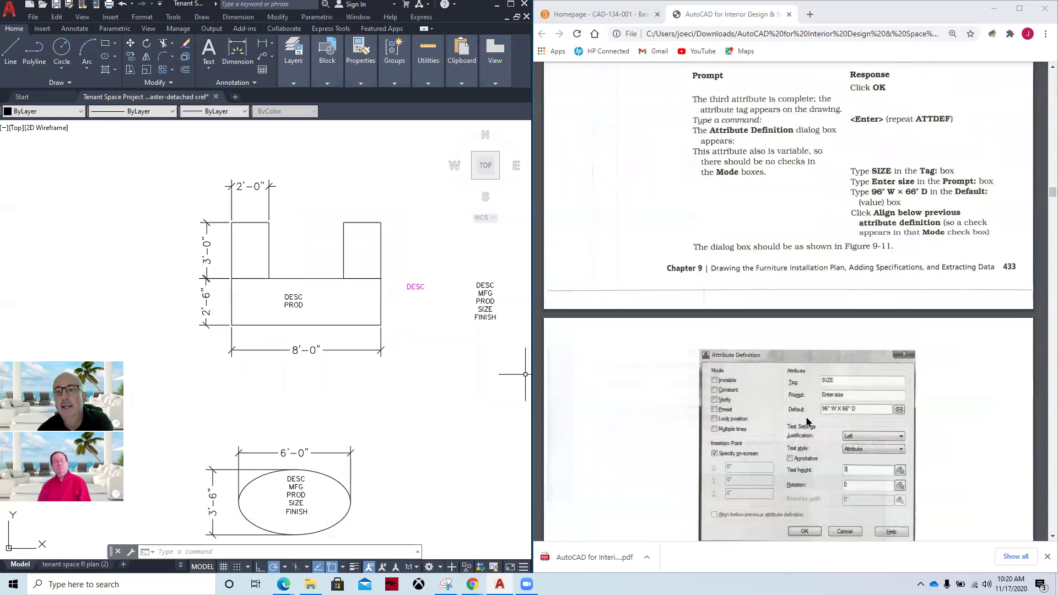
{"action": "scroll", "coordinate": [807, 421], "scroll_direction": "down", "scroll_amount": 4}
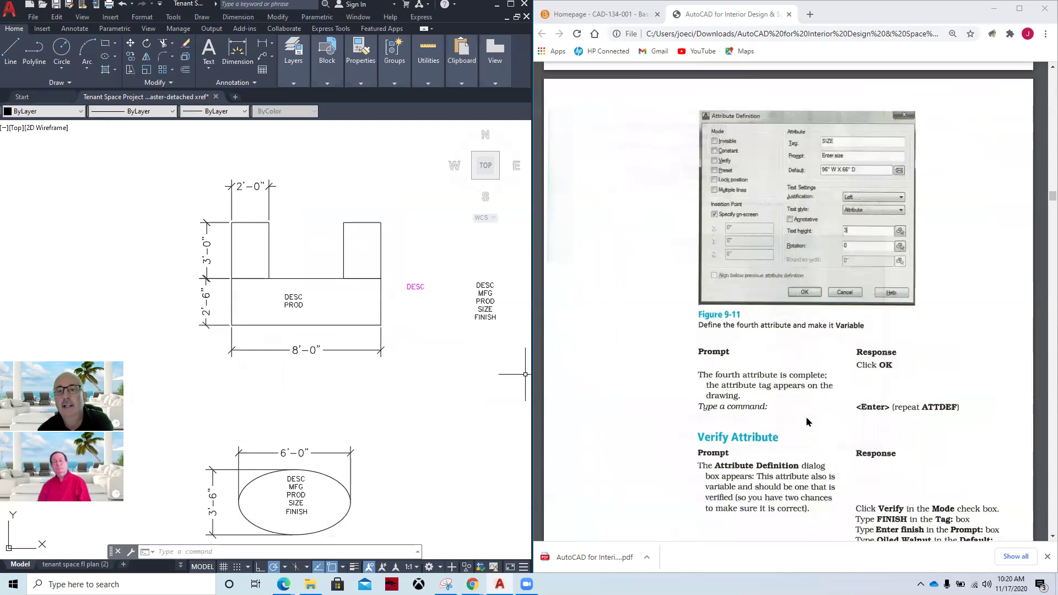
{"action": "scroll", "coordinate": [807, 421], "scroll_direction": "down", "scroll_amount": 1}
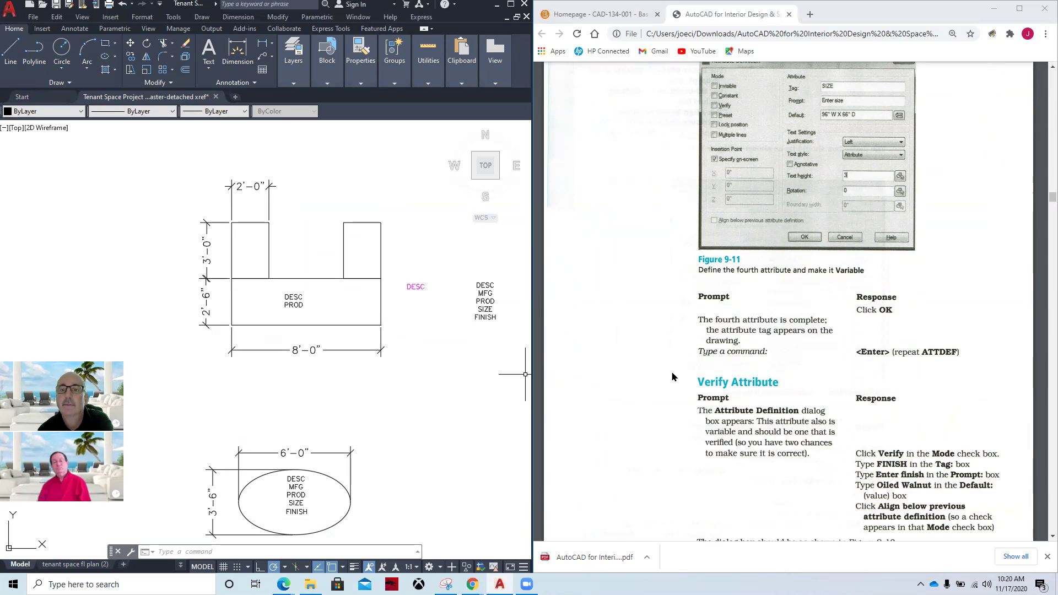
{"action": "scroll", "coordinate": [672, 376], "scroll_direction": "up", "scroll_amount": 7}
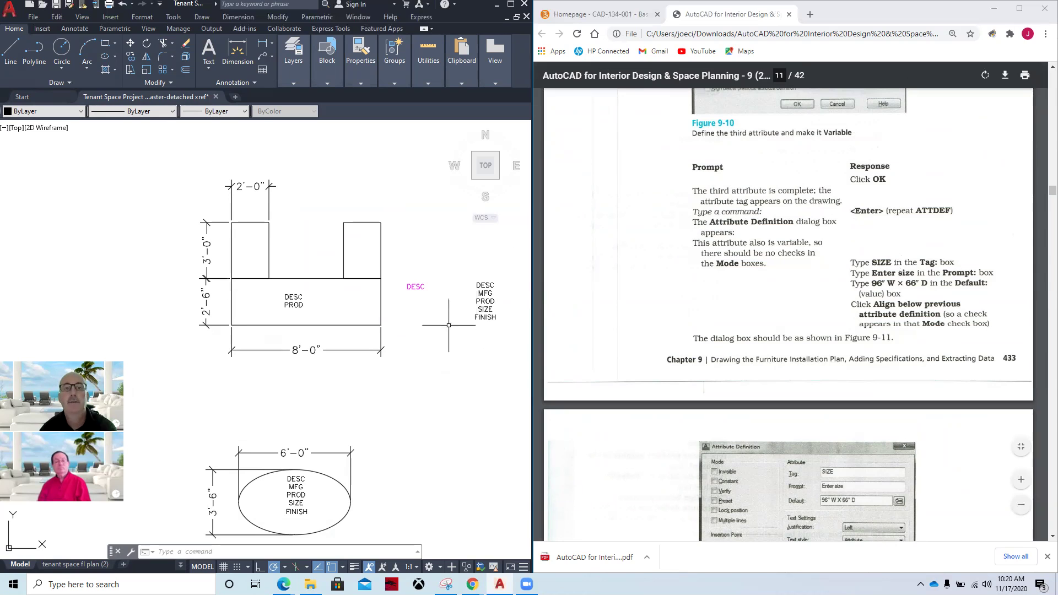
{"action": "left_click", "coordinate": [423, 345]}
{"action": "left_click", "coordinate": [423, 345]}
{"action": "type", "text": "ATTDEF"}
{"action": "key", "text": "Return"}
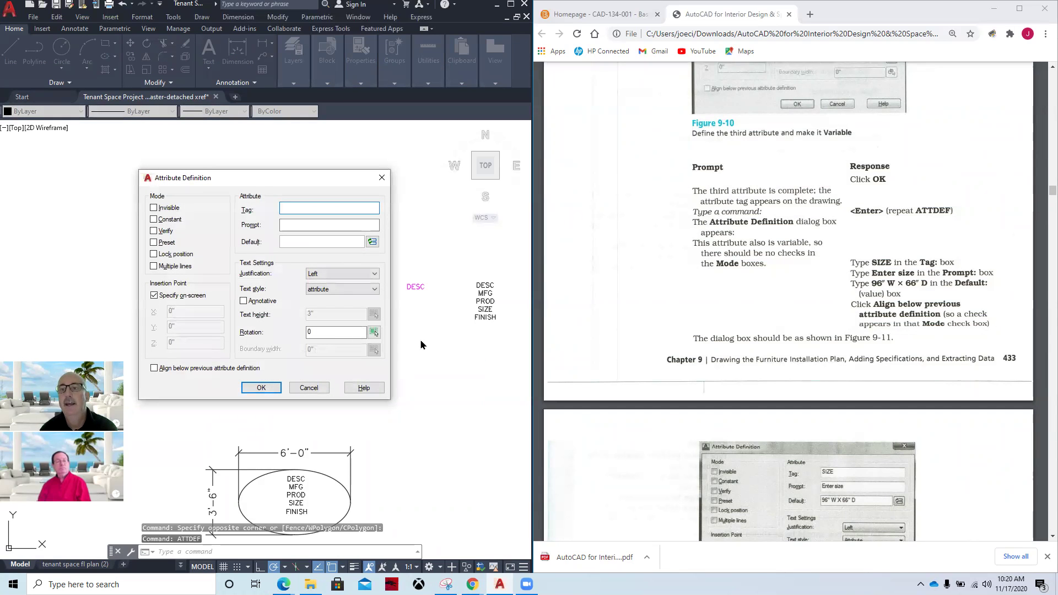
{"action": "scroll", "coordinate": [785, 270], "scroll_direction": "up", "scroll_amount": 4}
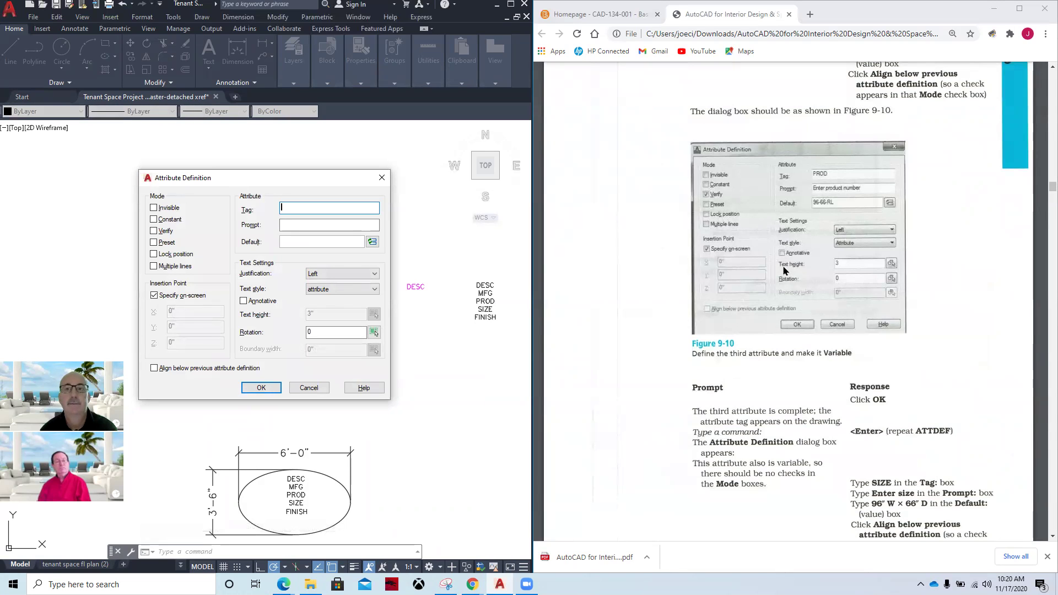
{"action": "scroll", "coordinate": [785, 269], "scroll_direction": "down", "scroll_amount": 1}
{"action": "scroll", "coordinate": [785, 270], "scroll_direction": "down", "scroll_amount": 4}
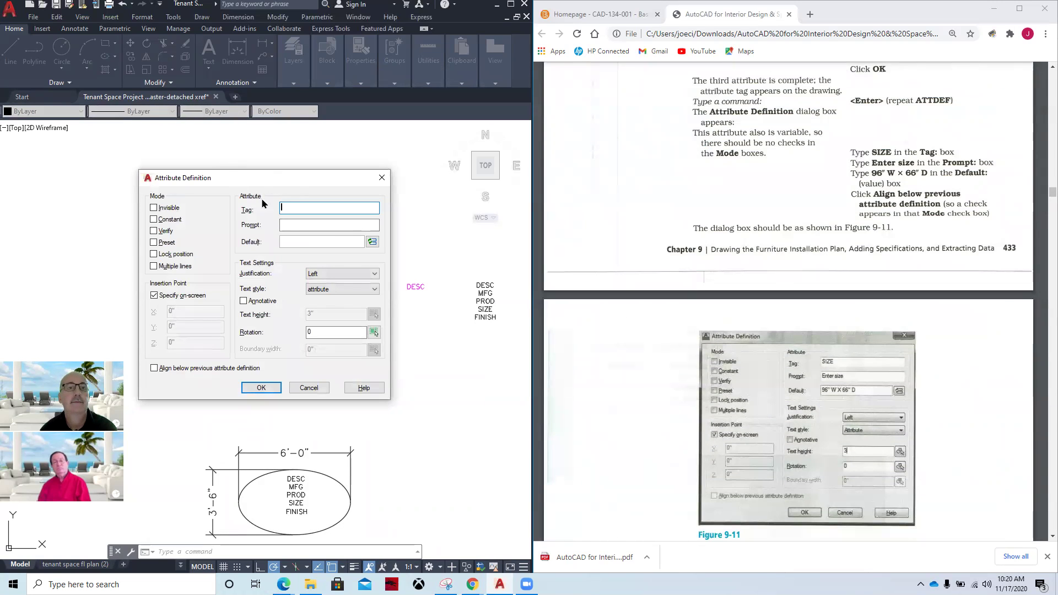
{"action": "type", "text": "SIZE"}
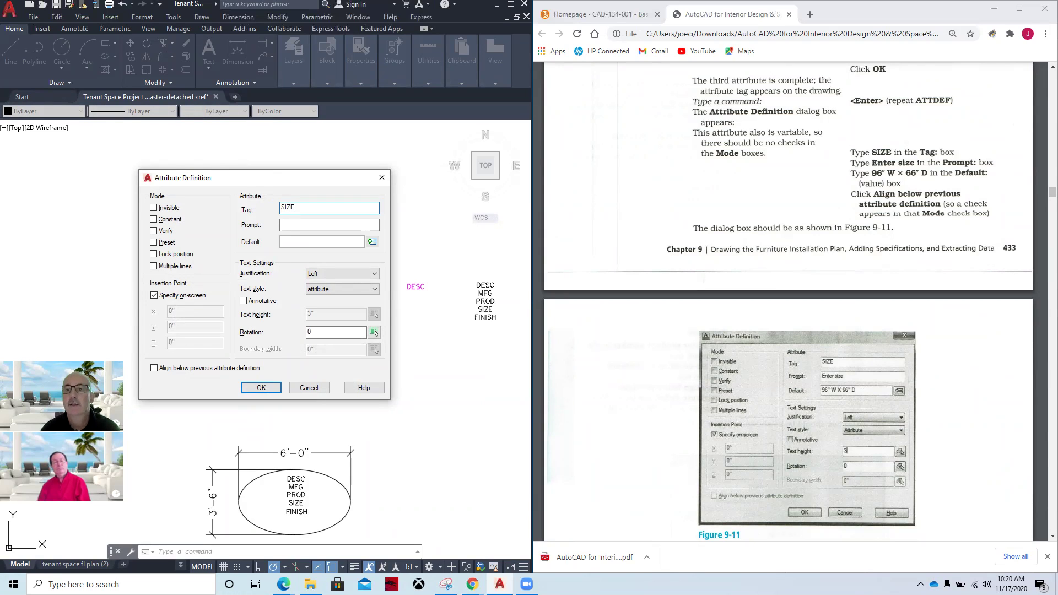
Set the SIZE attribute's prompt to Enter size.
{"action": "left_click", "coordinate": [289, 226]}
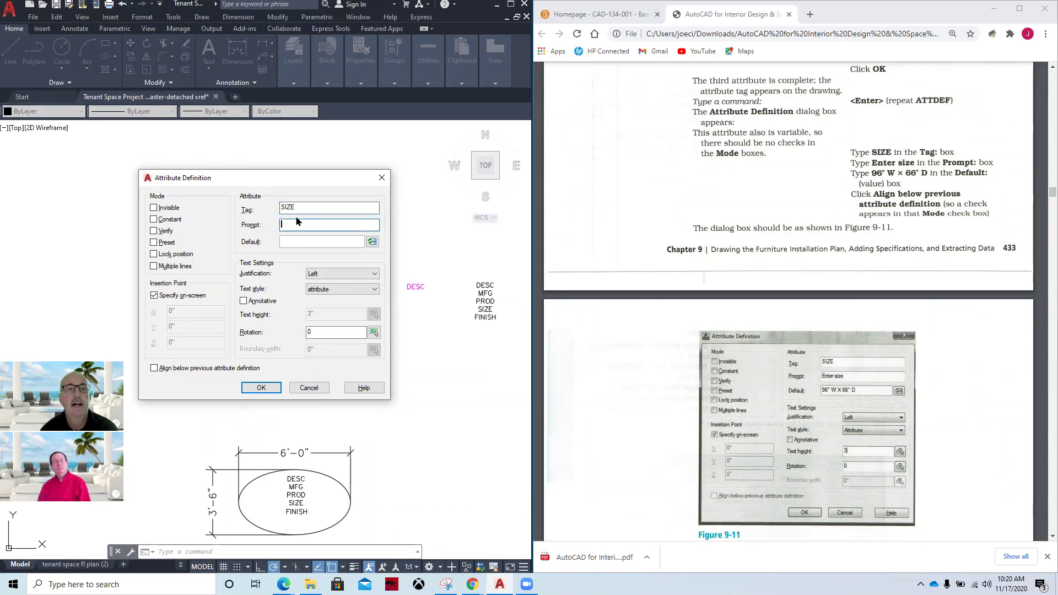
{"action": "type", "text": "Enter "}
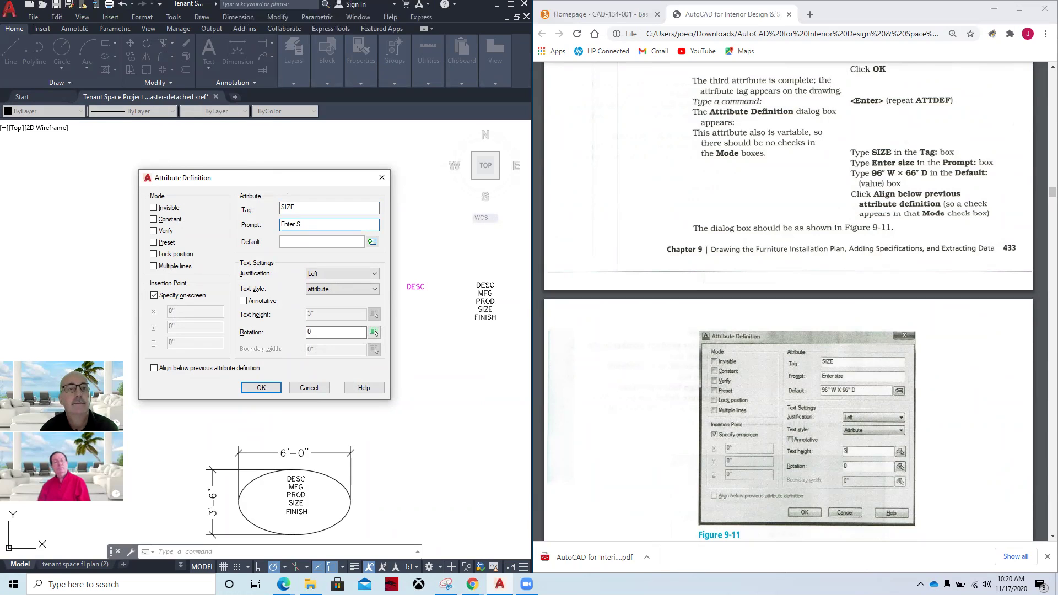
{"action": "type", "text": "size"}
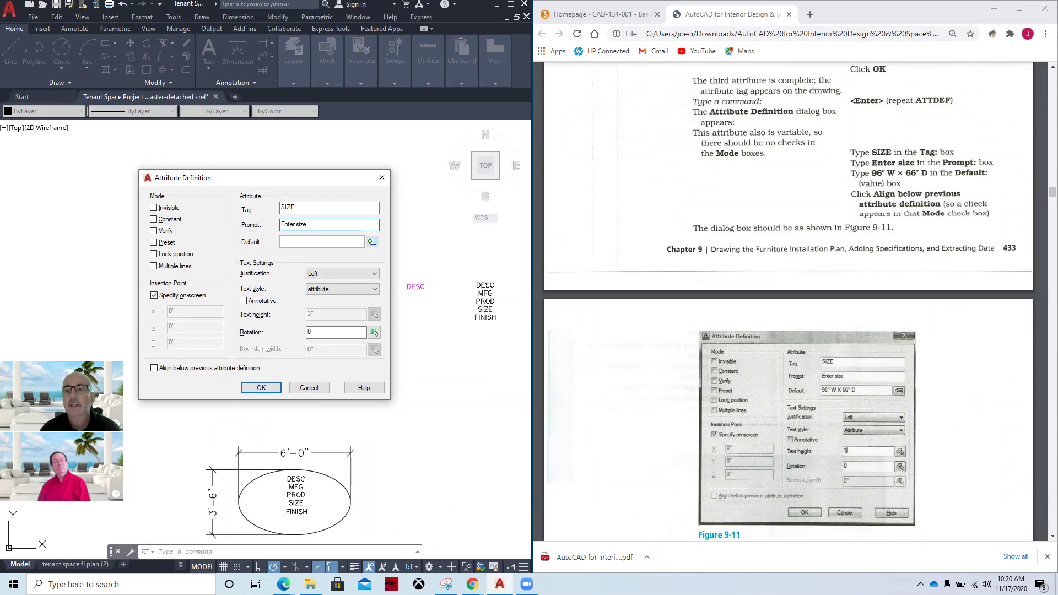
Set the SIZE attribute's default value to 96"W x 66"D and compare the settings with the textbook's Figures 9-10 and 9-11.
{"action": "left_click", "coordinate": [307, 241]}
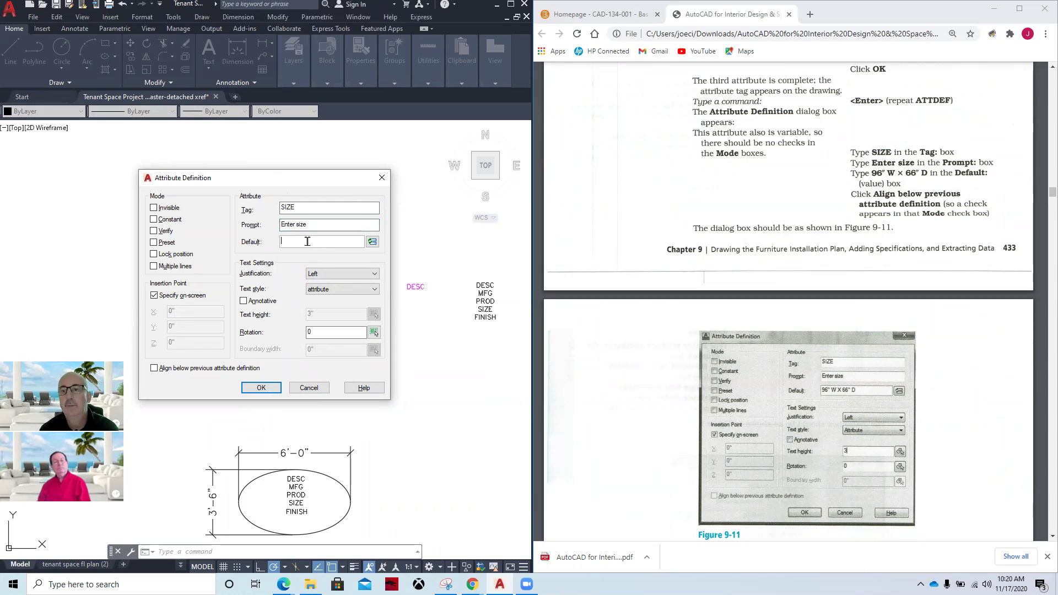
{"action": "type", "text": "96\"W x 66\"D"}
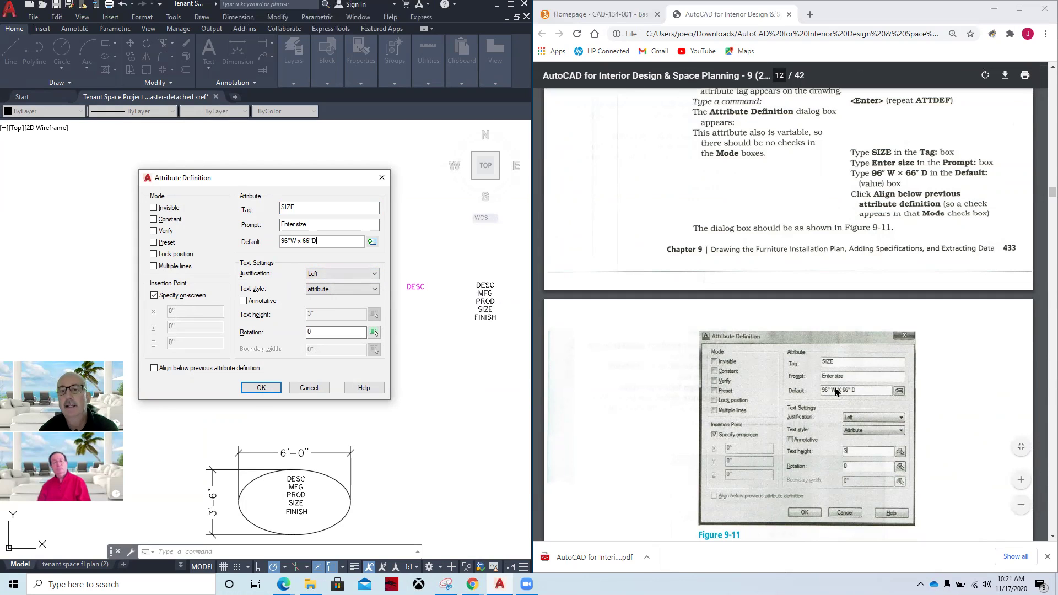
{"action": "scroll", "coordinate": [817, 391], "scroll_direction": "down", "scroll_amount": 2}
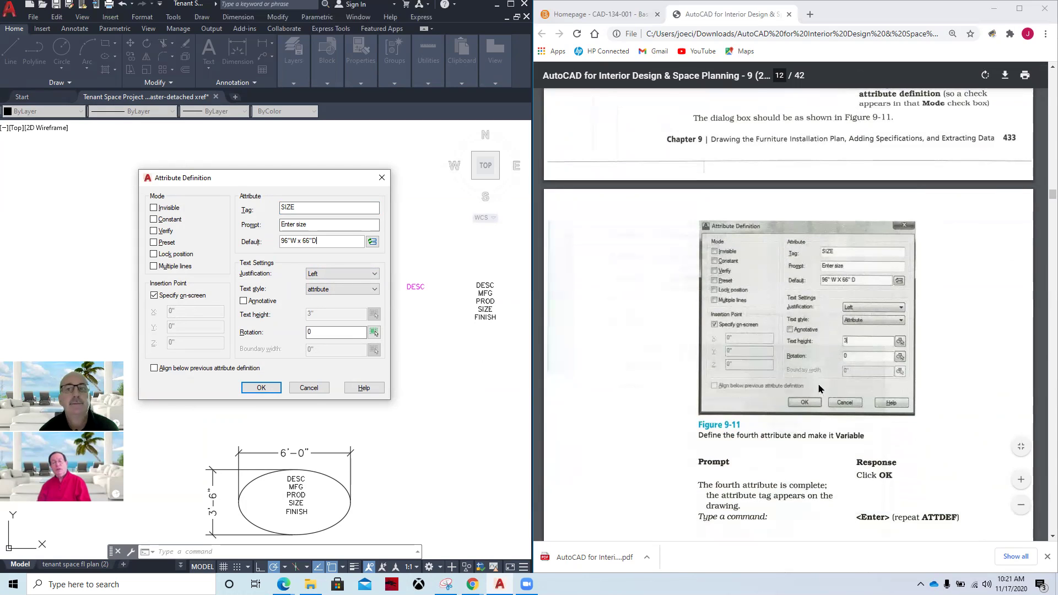
{"action": "scroll", "coordinate": [849, 342], "scroll_direction": "up", "scroll_amount": 4}
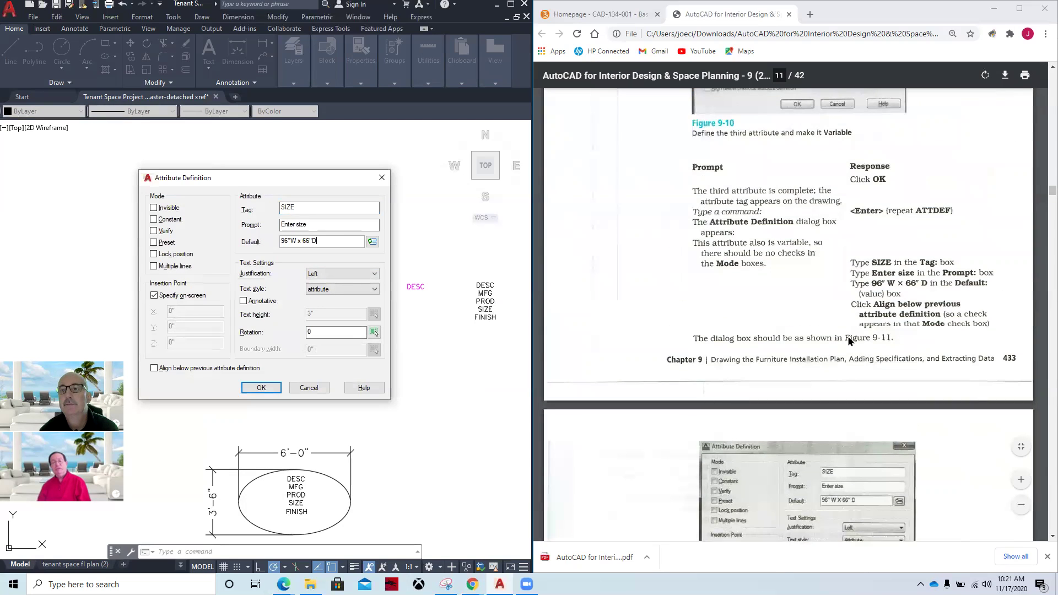
{"action": "scroll", "coordinate": [843, 298], "scroll_direction": "up", "scroll_amount": 3}
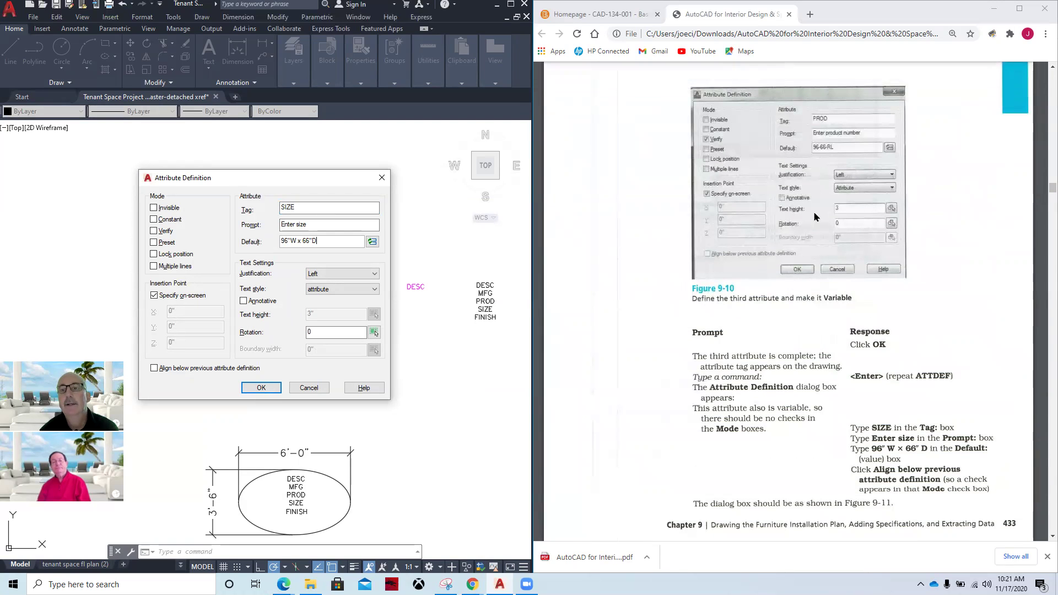
{"action": "scroll", "coordinate": [815, 217], "scroll_direction": "down", "scroll_amount": 6}
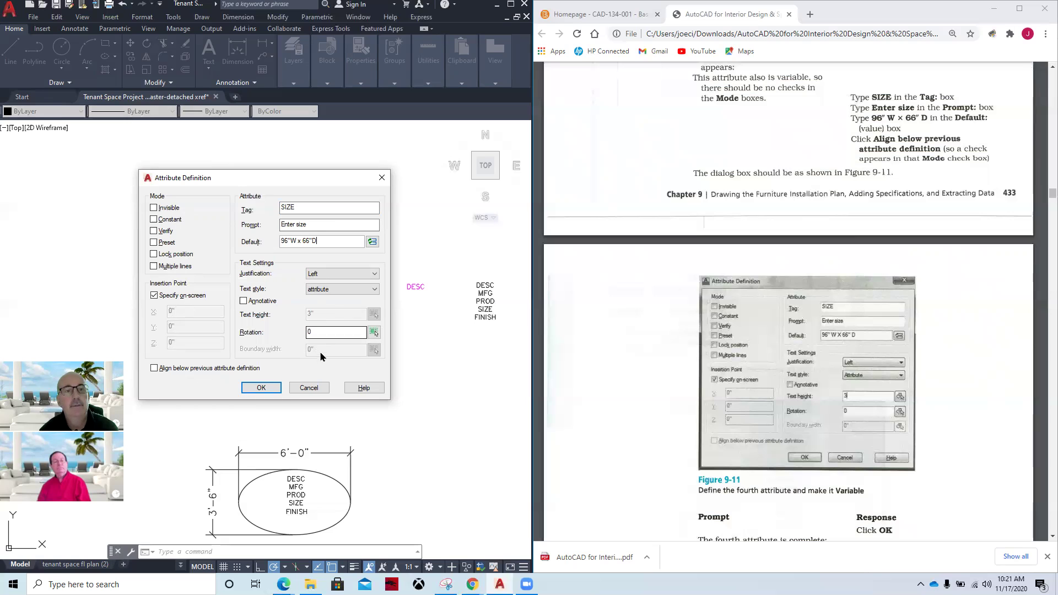
Align the SIZE attribute below the previous attribute definition, recheck the fourth attribute's instructions, and add it to the reception desk.
{"action": "left_click", "coordinate": [155, 368]}
{"action": "scroll", "coordinate": [737, 374], "scroll_direction": "down", "scroll_amount": 3}
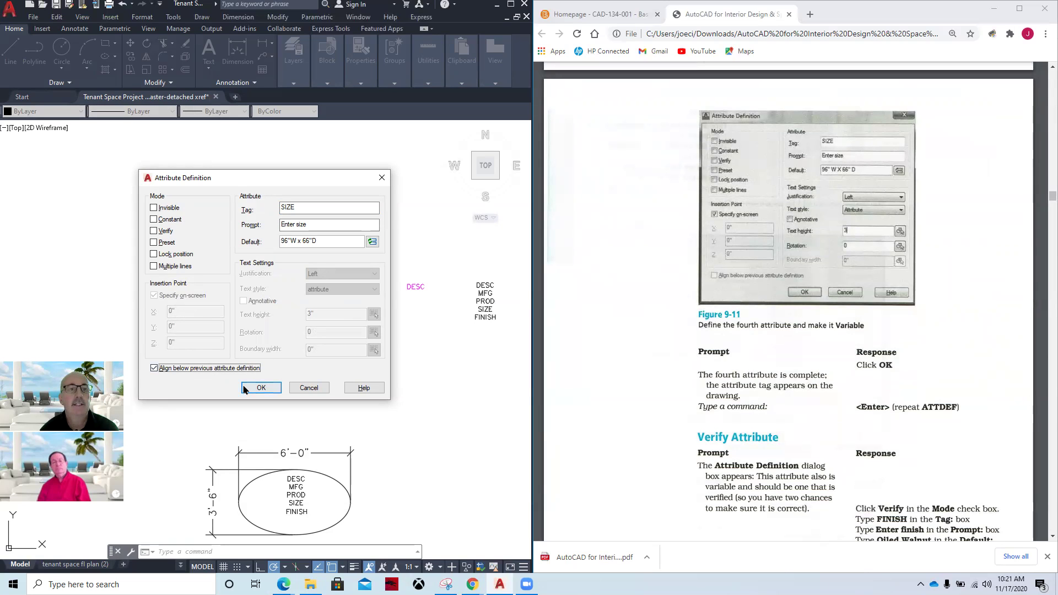
{"action": "scroll", "coordinate": [776, 325], "scroll_direction": "up", "scroll_amount": 2}
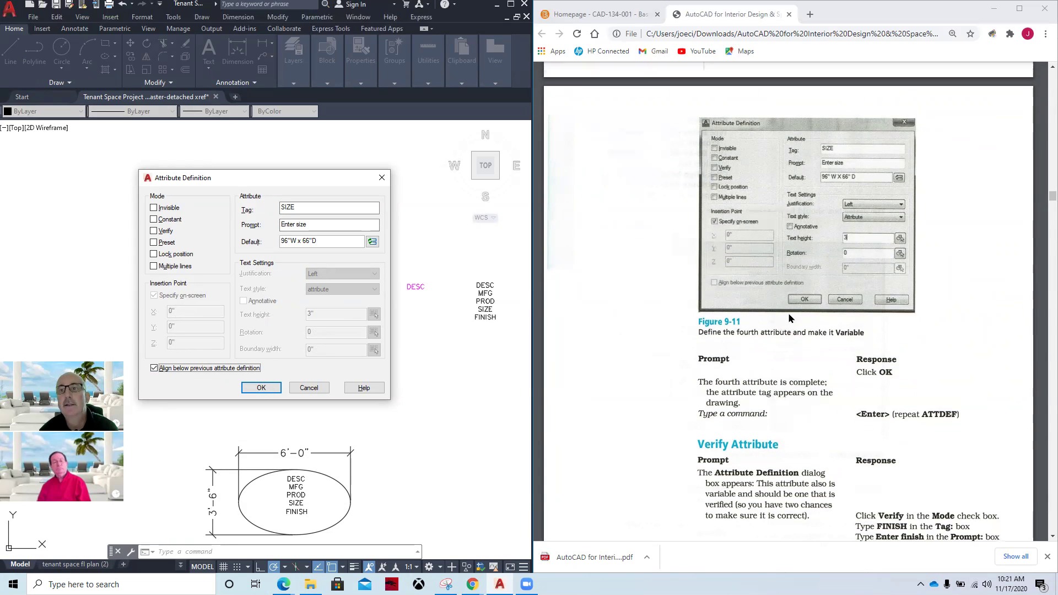
{"action": "scroll", "coordinate": [789, 319], "scroll_direction": "up", "scroll_amount": 3}
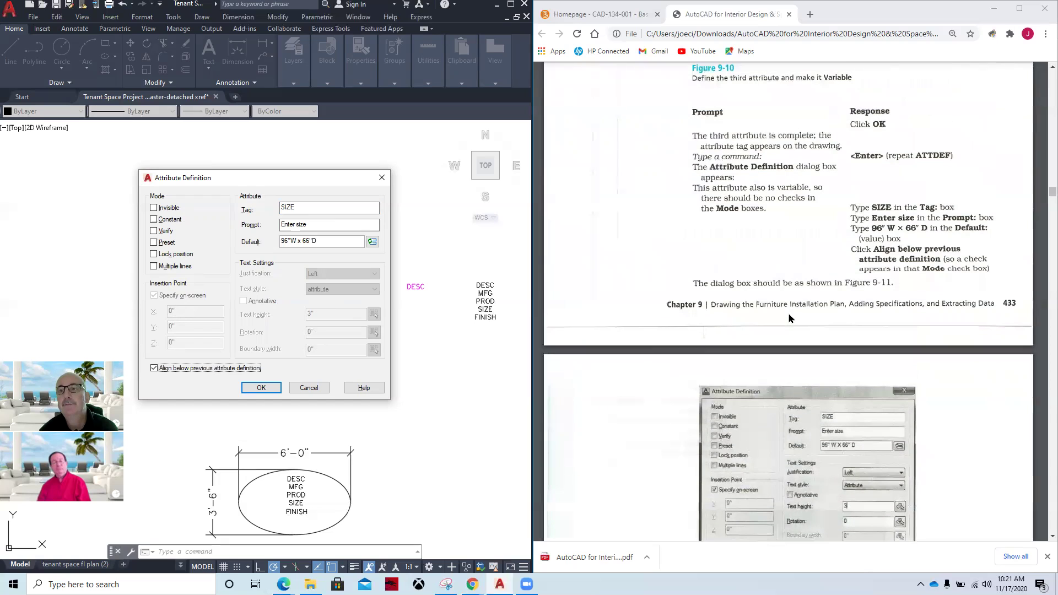
{"action": "scroll", "coordinate": [789, 318], "scroll_direction": "down", "scroll_amount": 4}
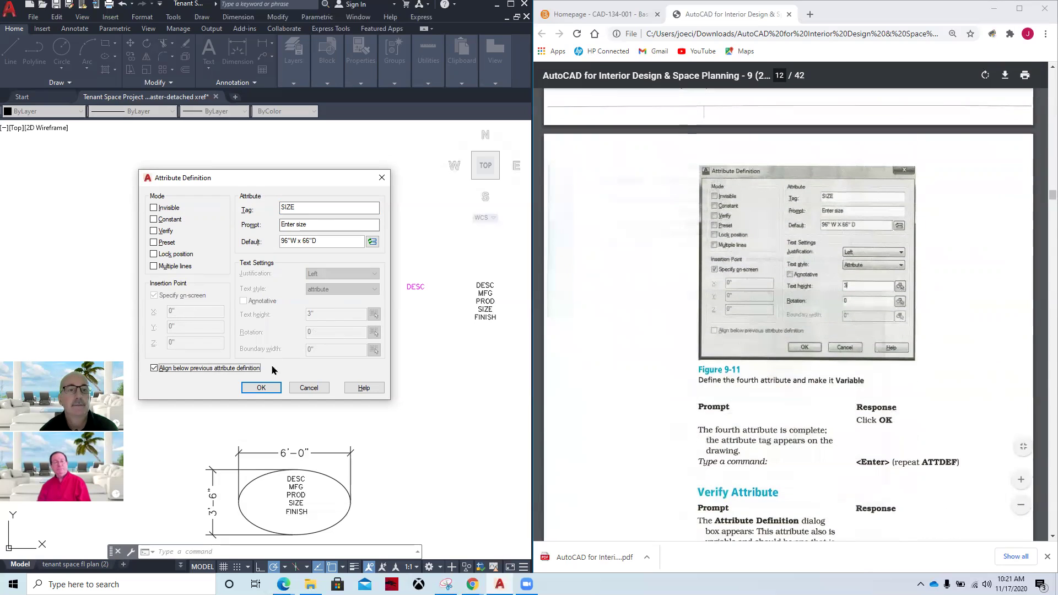
{"action": "left_click", "coordinate": [261, 387]}
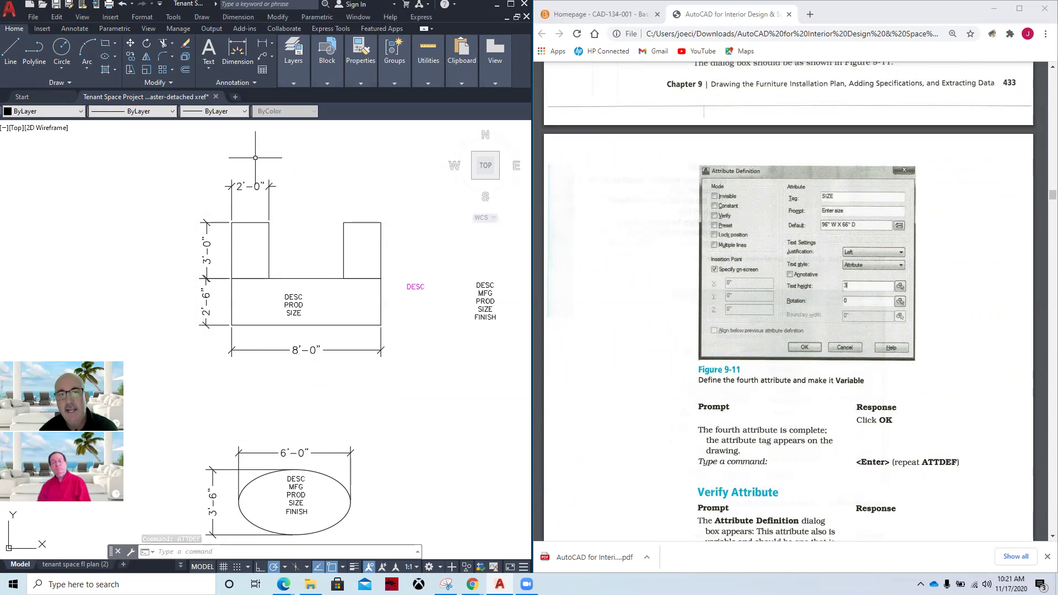
Move the DESC, PROD and SIZE tags together slightly up and to the right, centring them across the reception desk's 8'-0" front section.
{"action": "left_click", "coordinate": [130, 42]}
{"action": "left_click", "coordinate": [275, 289]}
{"action": "left_click", "coordinate": [310, 320]}
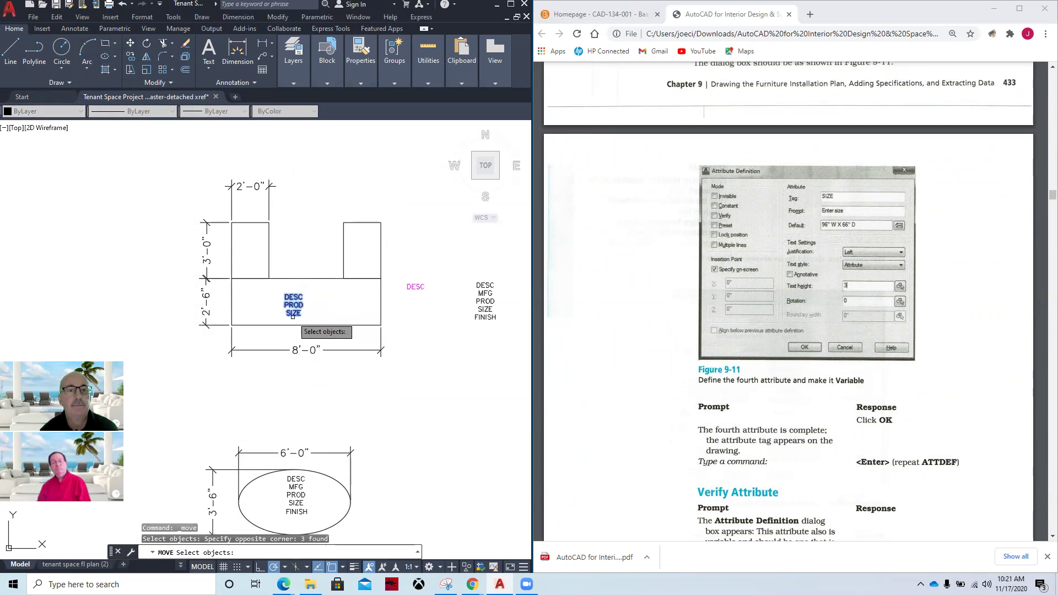
{"action": "key", "text": "Return"}
{"action": "left_click", "coordinate": [291, 301]}
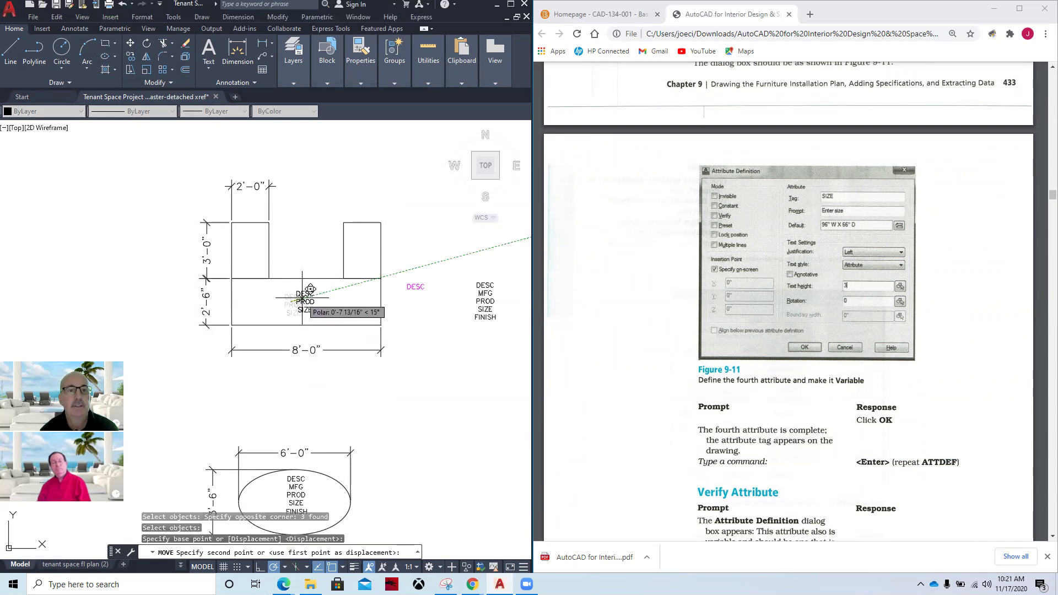
{"action": "left_click", "coordinate": [306, 293]}
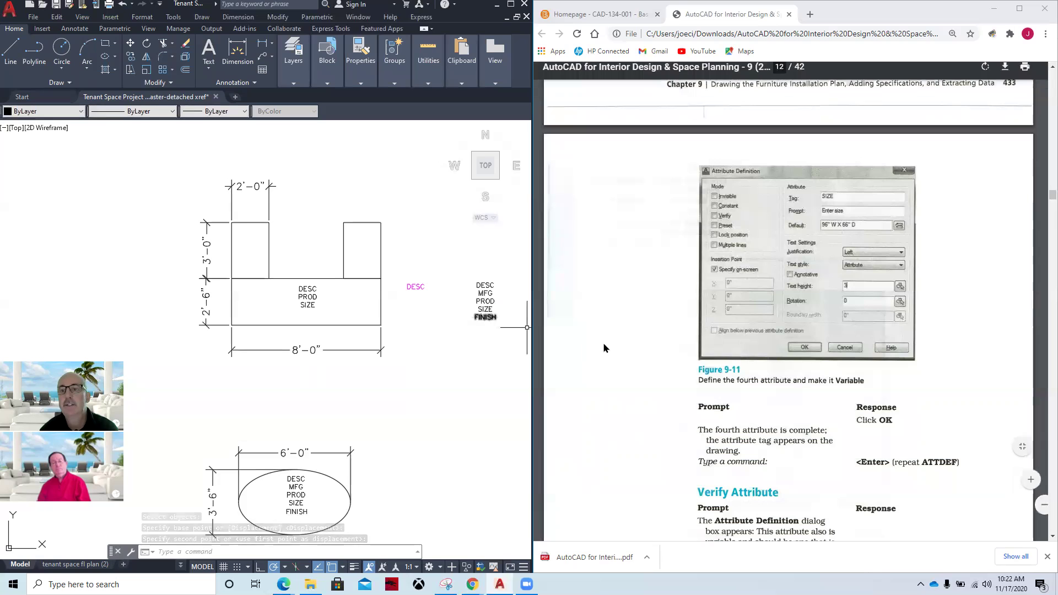
Start a new attribute definition with ATTDEF, move its dialog clear of the desk, and set the tag to FINISH.
{"action": "left_click", "coordinate": [415, 389]}
{"action": "type", "text": "attdef"}
{"action": "key", "text": "Return"}
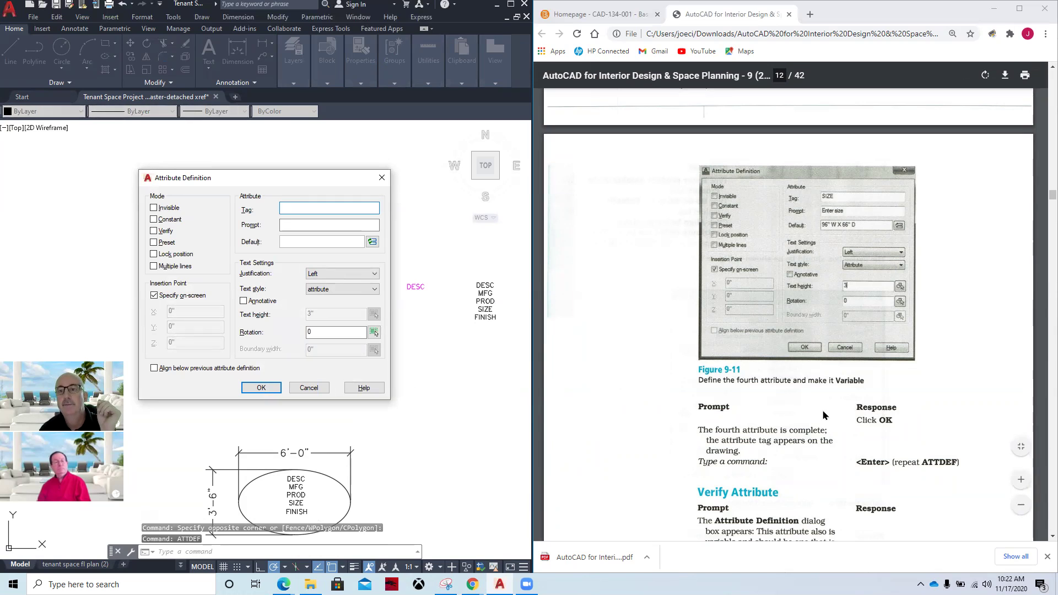
{"action": "scroll", "coordinate": [824, 408], "scroll_direction": "down", "scroll_amount": 1}
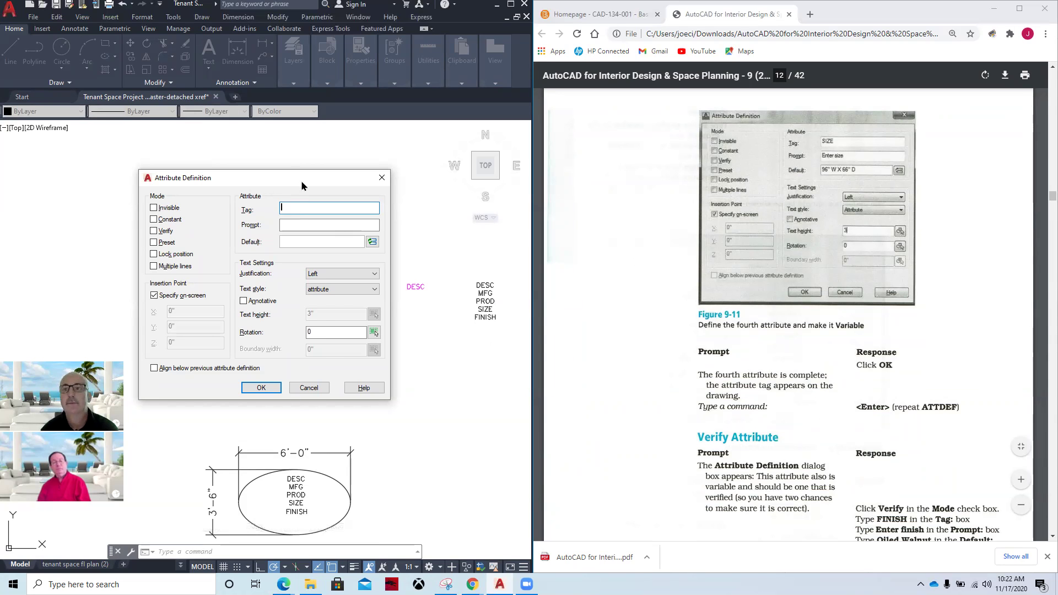
{"action": "left_click_drag", "start_coordinate": [302, 185], "coordinate": [362, 215]}
{"action": "scroll", "coordinate": [834, 335], "scroll_direction": "down", "scroll_amount": 3}
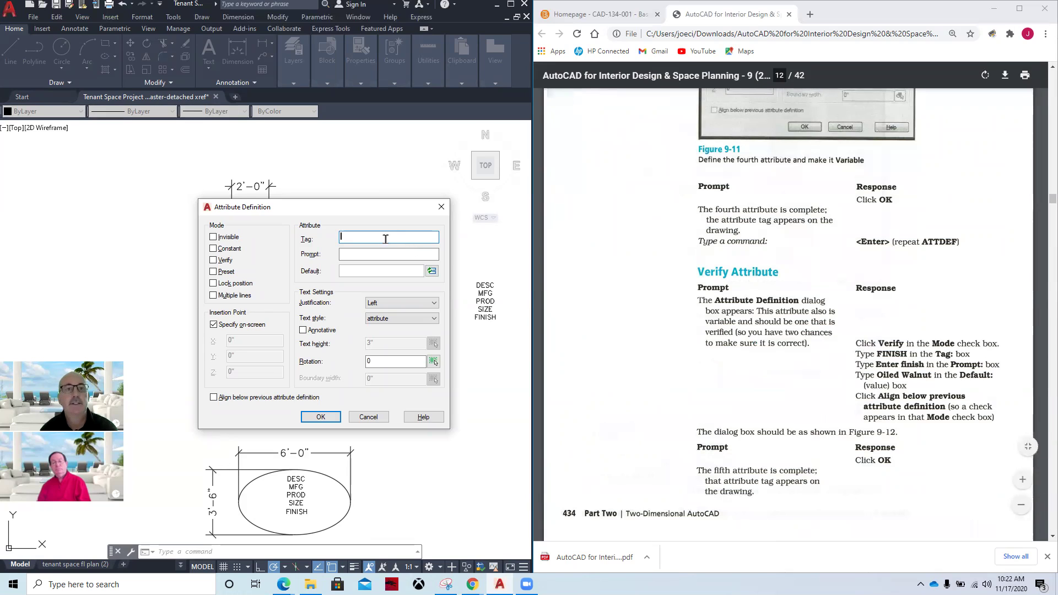
{"action": "type", "text": "FINISH"}
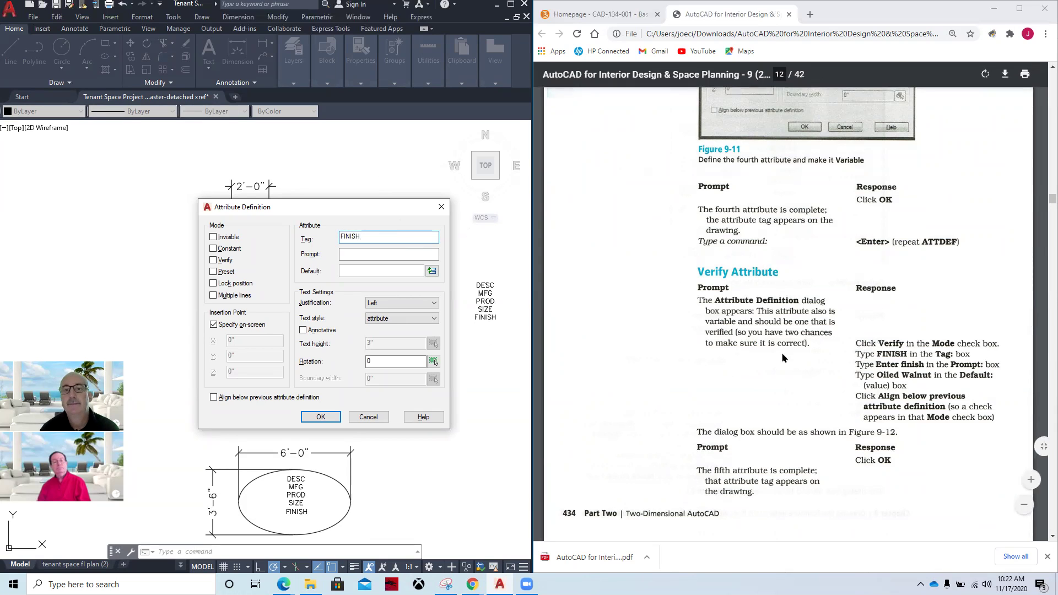
Set the FINISH attribute's prompt to Enter Finish and its default value to Oiled Walnut.
{"action": "scroll", "coordinate": [742, 308], "scroll_direction": "down", "scroll_amount": 6}
{"action": "left_click", "coordinate": [365, 253]}
{"action": "type", "text": "e"}
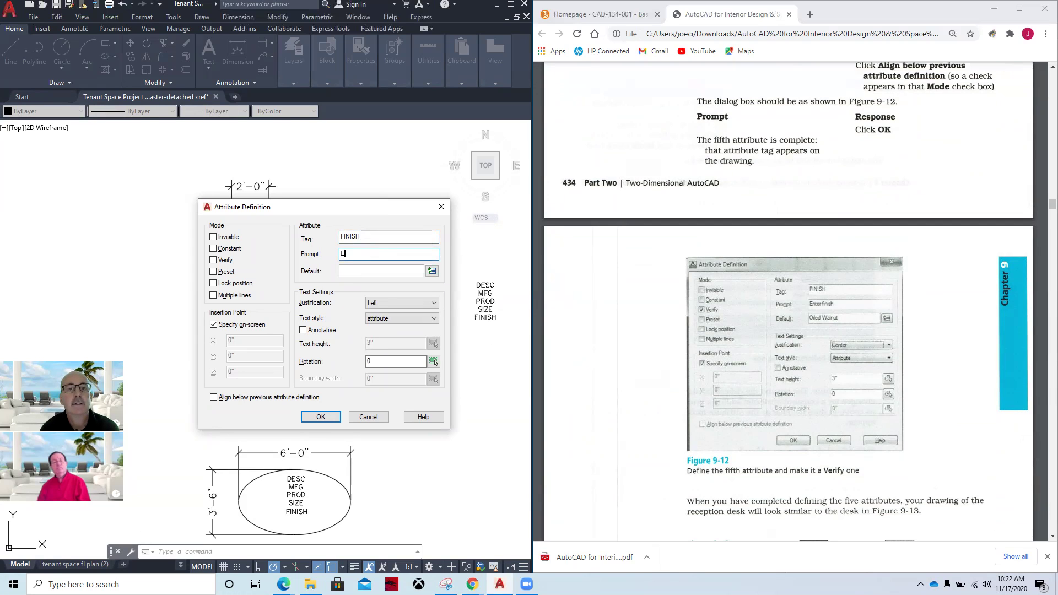
{"action": "type", "text": "nter Finish"}
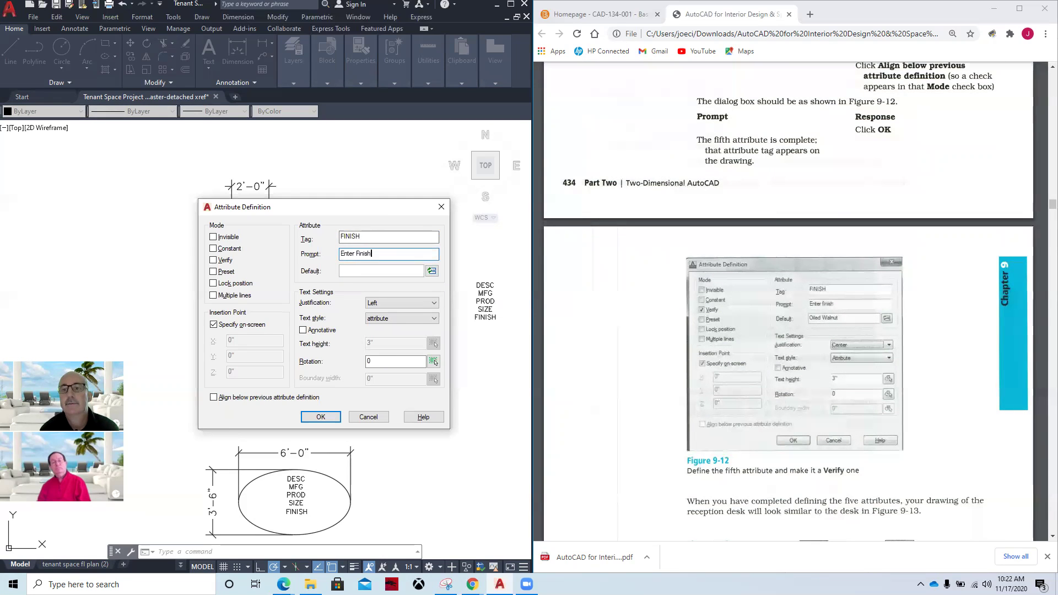
{"action": "left_click", "coordinate": [387, 270]}
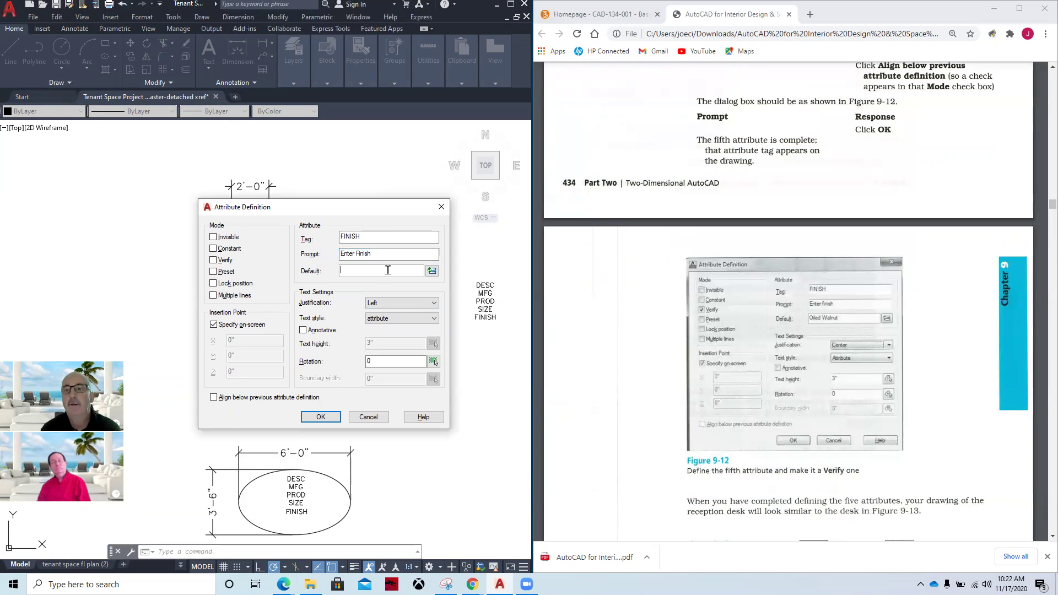
{"action": "type", "text": "Oil"}
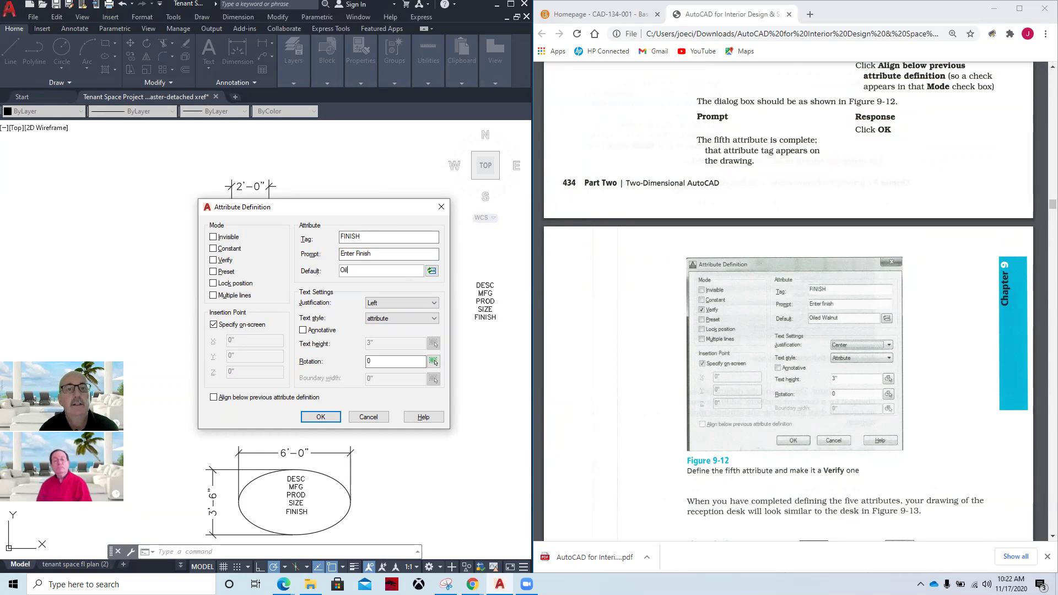
{"action": "type", "text": "ed Wlanu"}
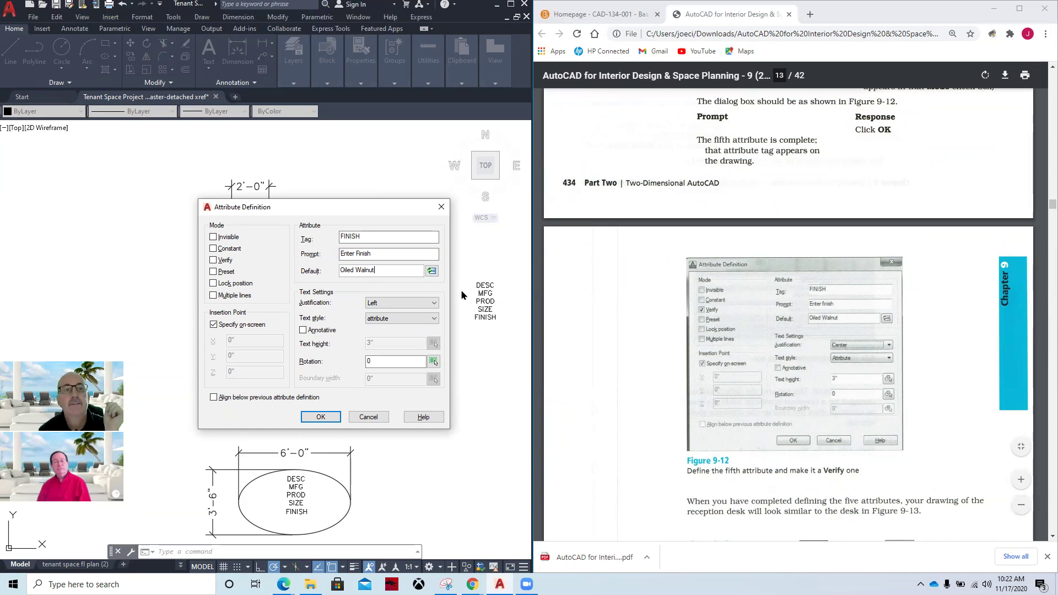
Make the FINISH attribute a Verify one, align it below the previous attribute definition, and add it to the reception desk.
{"action": "left_click", "coordinate": [213, 260]}
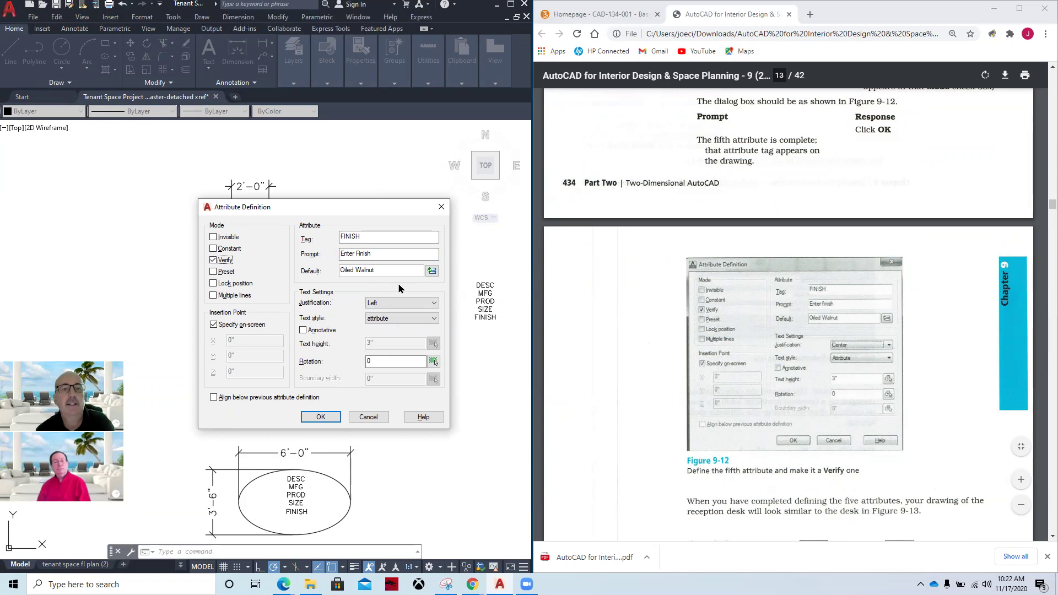
{"action": "left_click", "coordinate": [432, 303]}
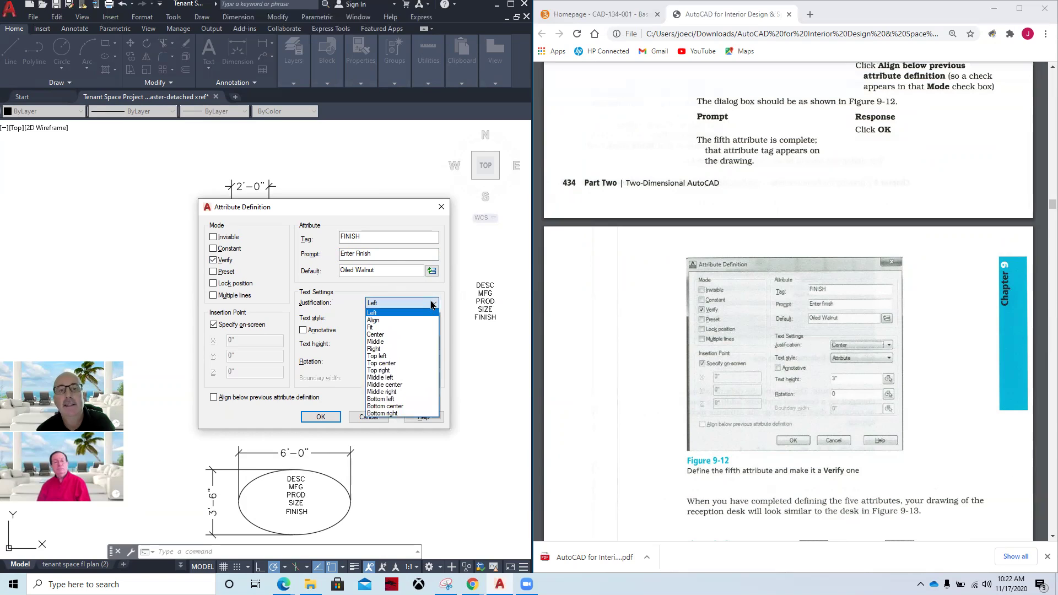
{"action": "left_click", "coordinate": [432, 304]}
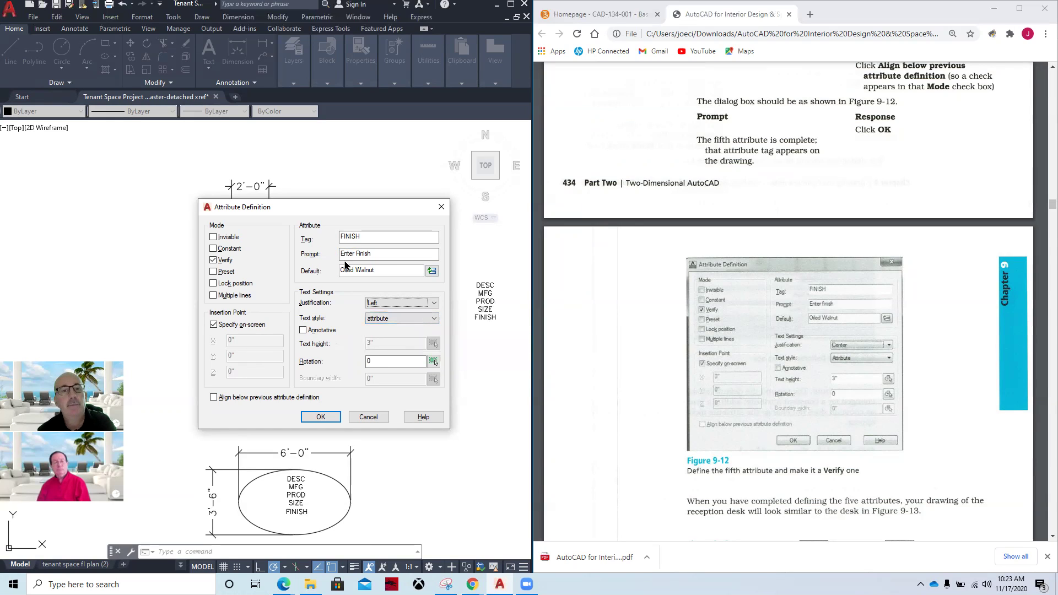
{"action": "left_click", "coordinate": [214, 397]}
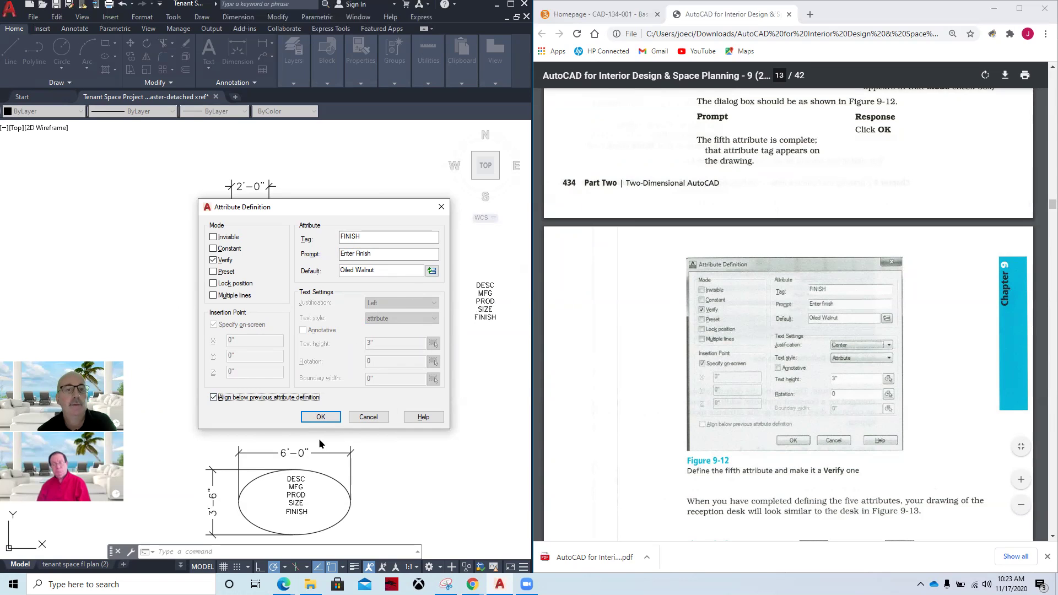
{"action": "left_click", "coordinate": [319, 417]}
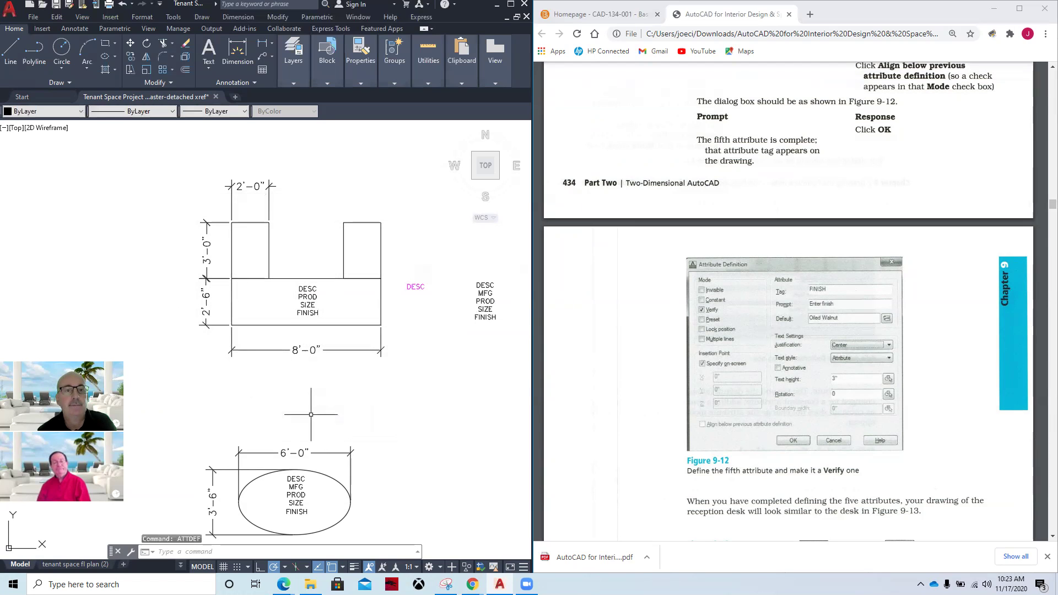
Review Figure 9-13 of the finished reception desk tags and the Edit Text (DDEDIT) instructions in the textbook.
{"action": "scroll", "coordinate": [747, 413], "scroll_direction": "down", "scroll_amount": 4}
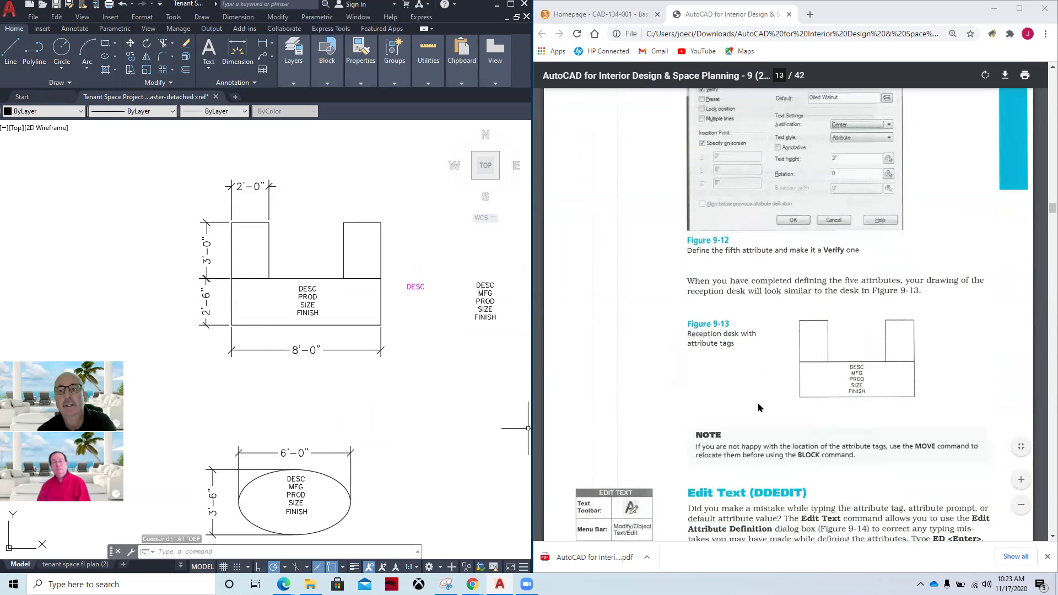
{"action": "scroll", "coordinate": [758, 355], "scroll_direction": "down", "scroll_amount": 6}
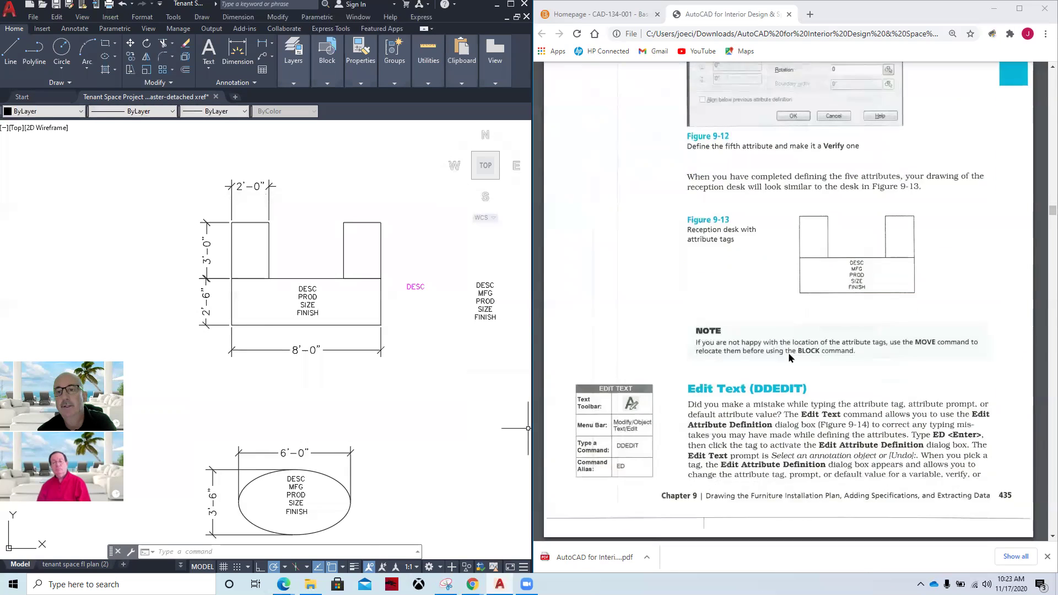
{"action": "scroll", "coordinate": [815, 359], "scroll_direction": "down", "scroll_amount": 2}
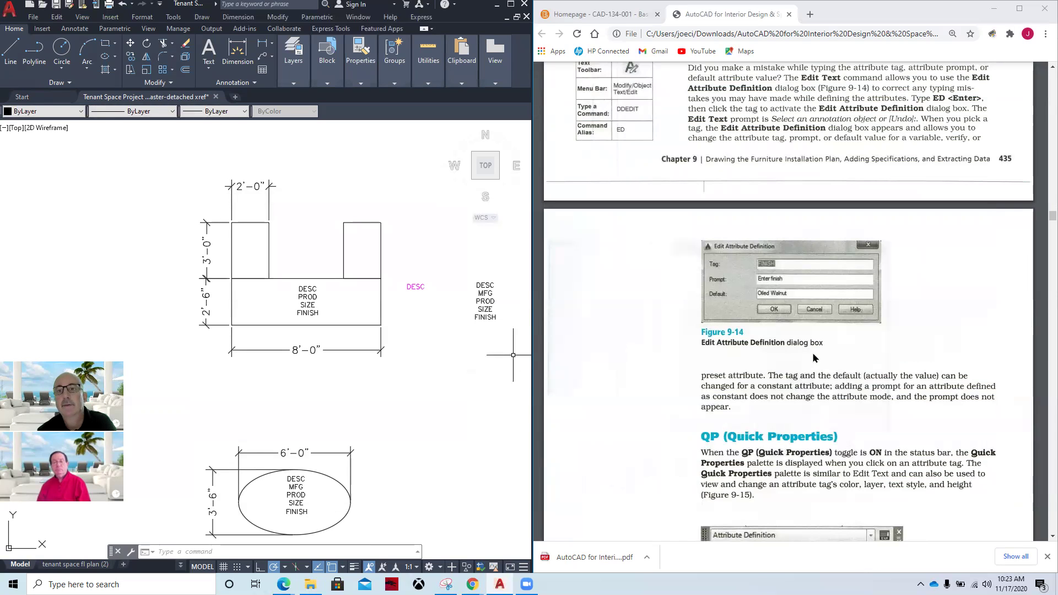
{"action": "scroll", "coordinate": [785, 295], "scroll_direction": "up", "scroll_amount": 3}
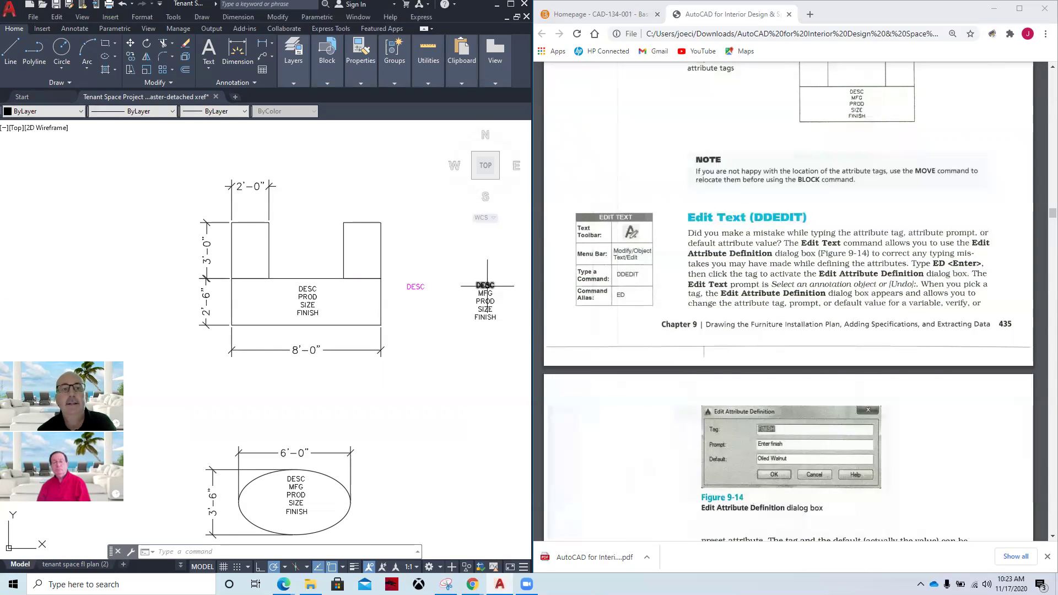
{"action": "left_click", "coordinate": [403, 242]}
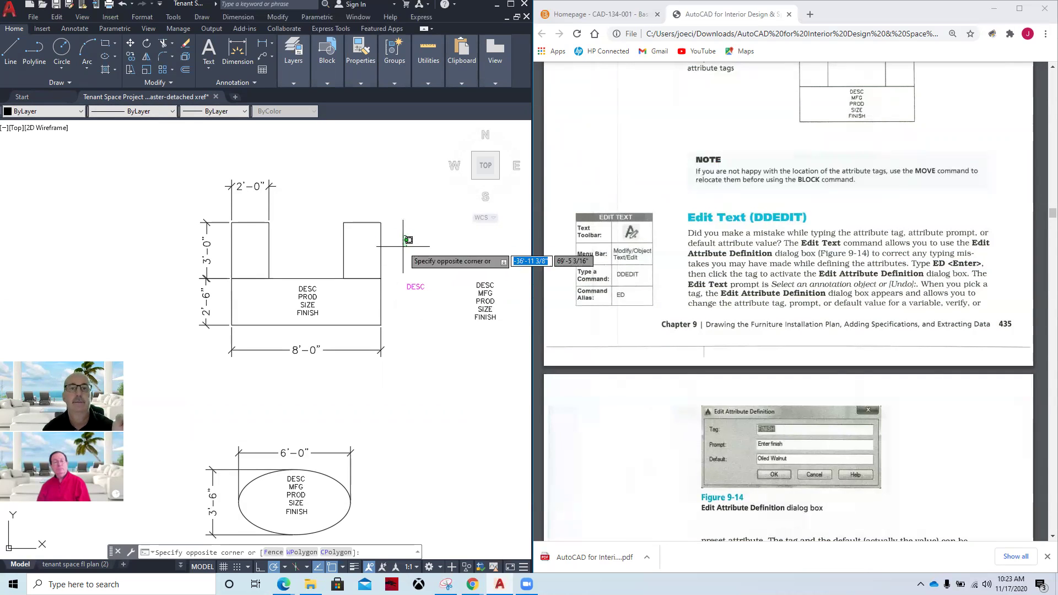
{"action": "type", "text": "ddedit"}
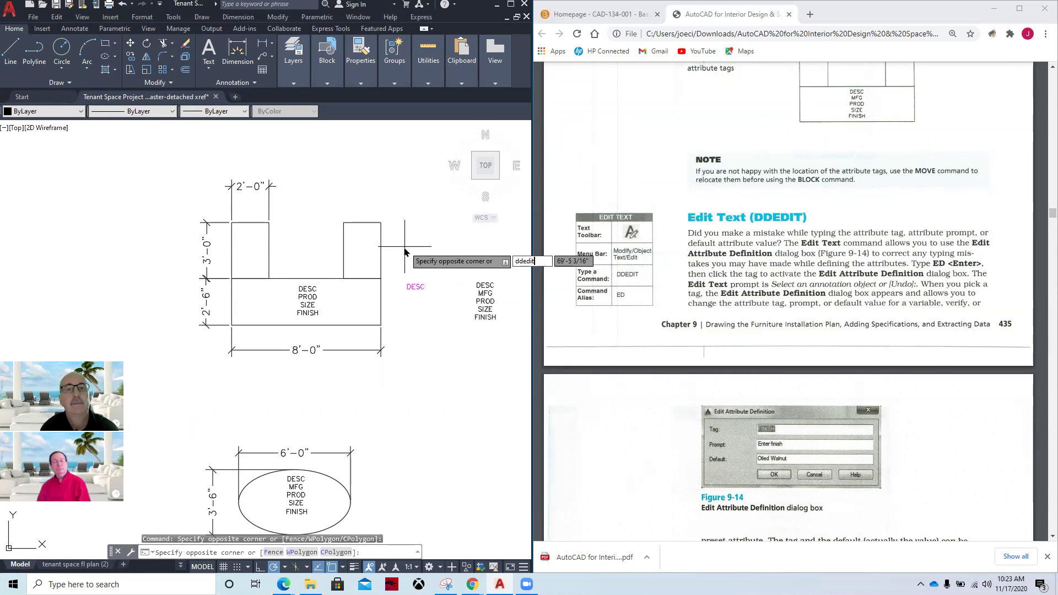
{"action": "key", "text": "Return"}
{"action": "key", "text": "Escape"}
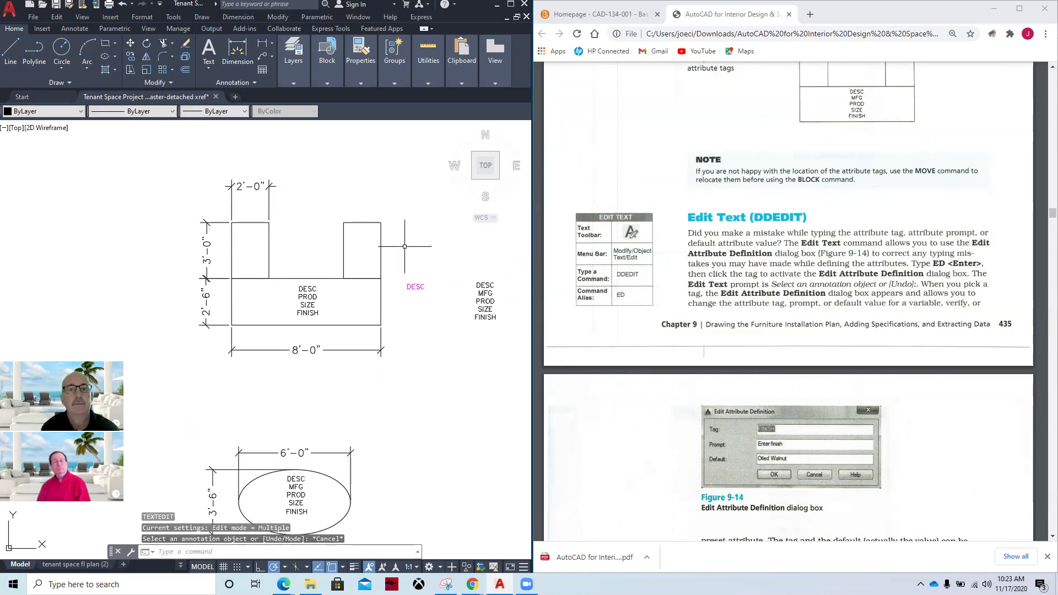
Use DDEDIT to inspect the tag, prompt and default of the reception desk's DESC, PROD, SIZE and FINISH attribute definitions.
{"action": "key", "text": "Escape"}
{"action": "type", "text": "ddedit"}
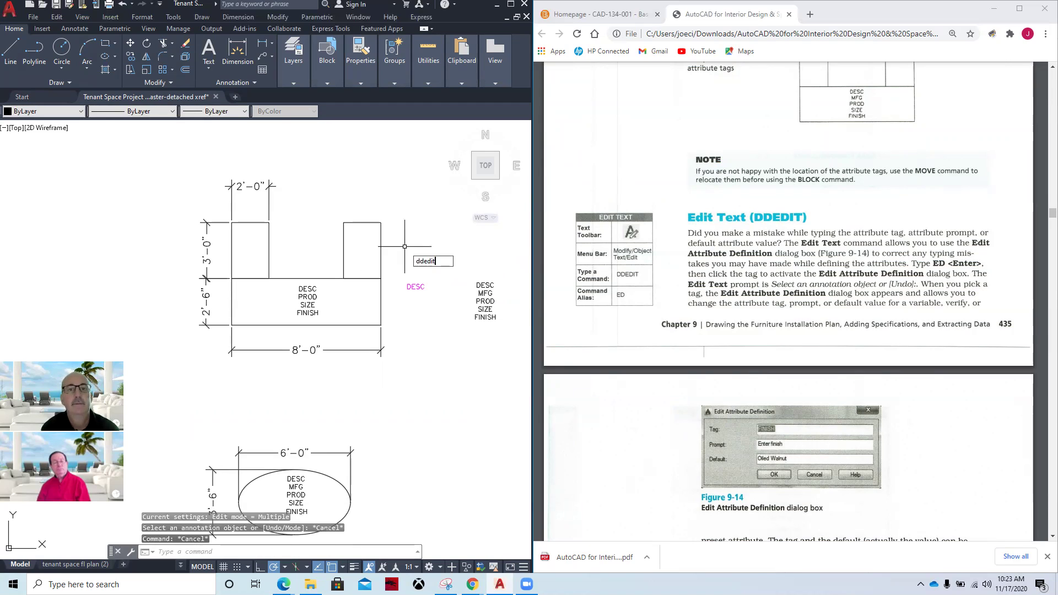
{"action": "key", "text": "Return"}
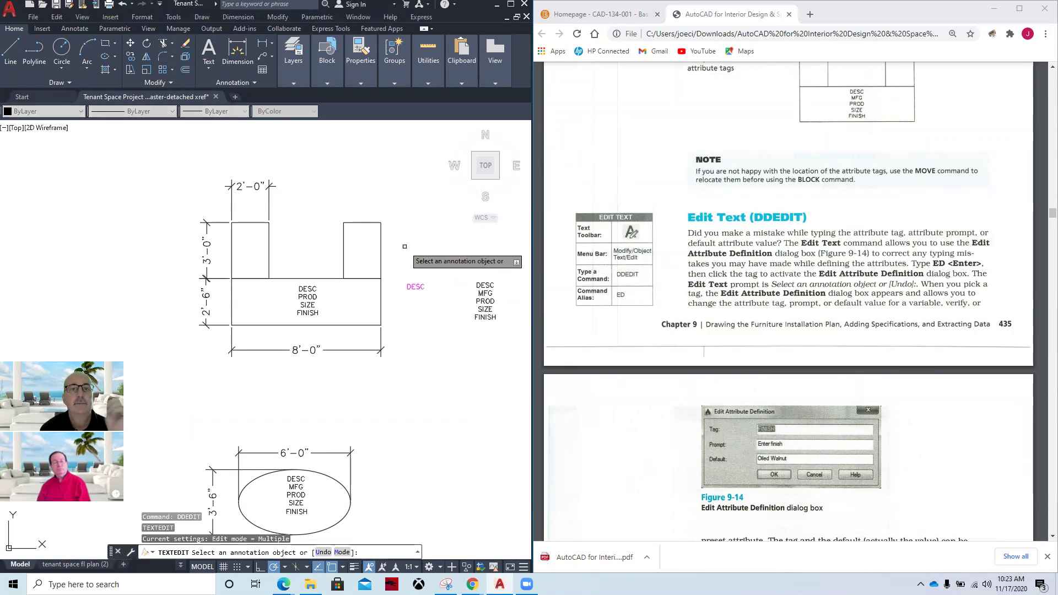
{"action": "left_click", "coordinate": [303, 288]}
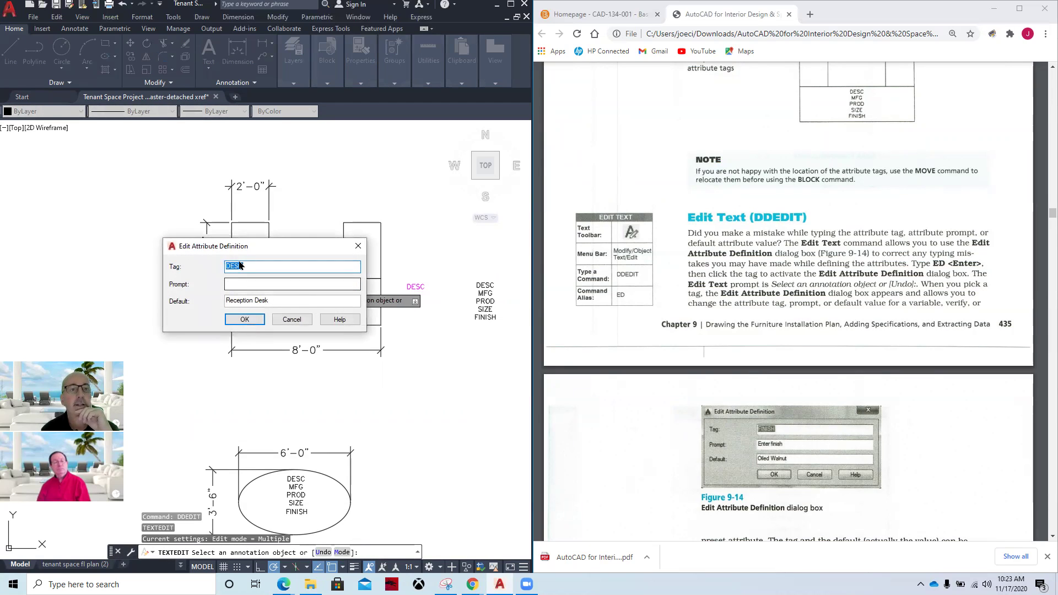
{"action": "left_click", "coordinate": [293, 322]}
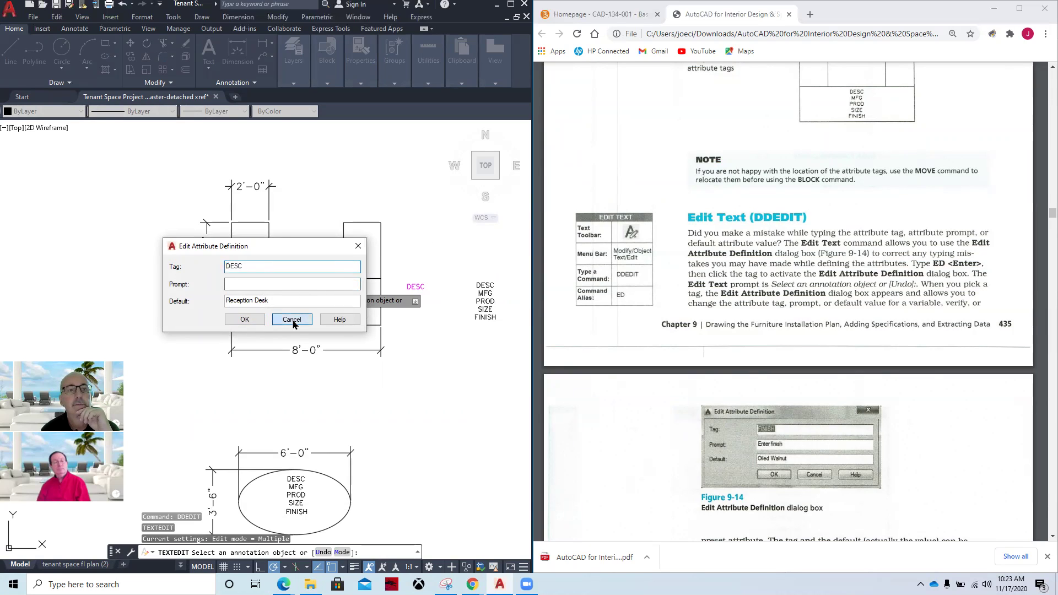
{"action": "left_click", "coordinate": [307, 303]}
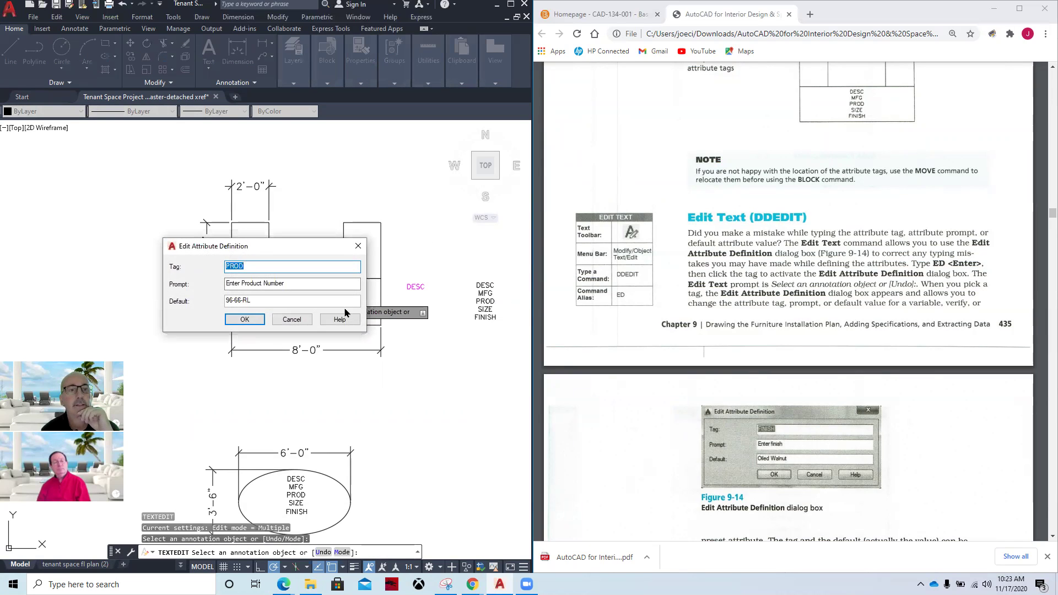
{"action": "left_click", "coordinate": [244, 319]}
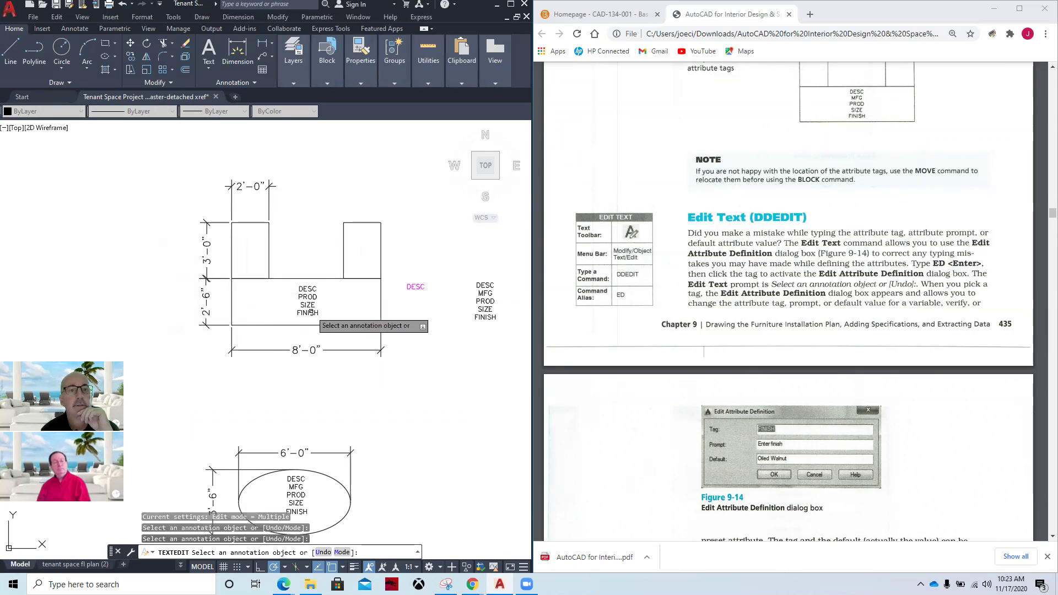
{"action": "left_click", "coordinate": [304, 308]}
{"action": "left_click", "coordinate": [244, 319]}
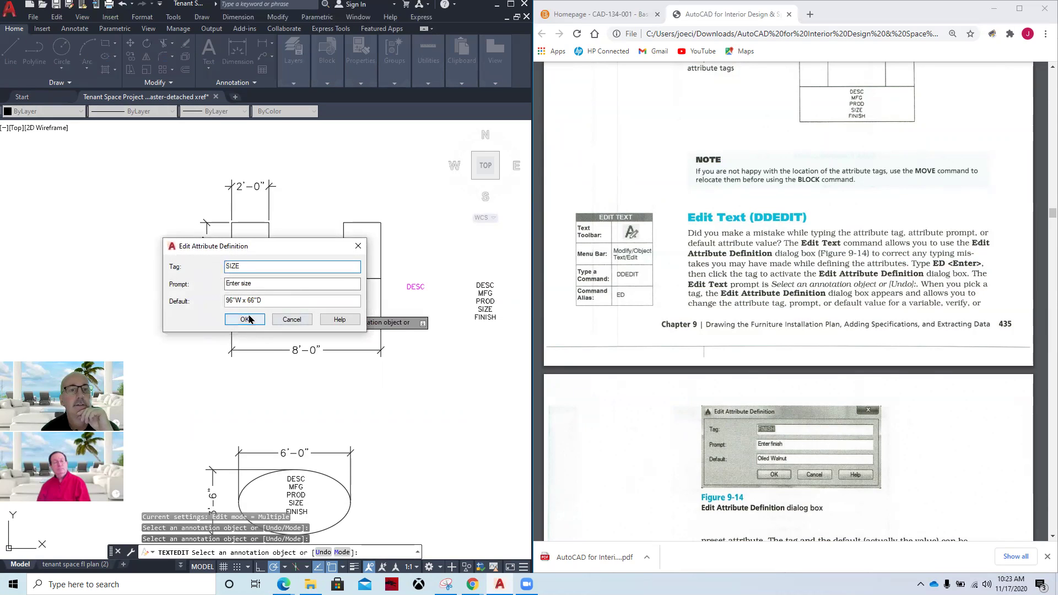
{"action": "left_click", "coordinate": [305, 316]}
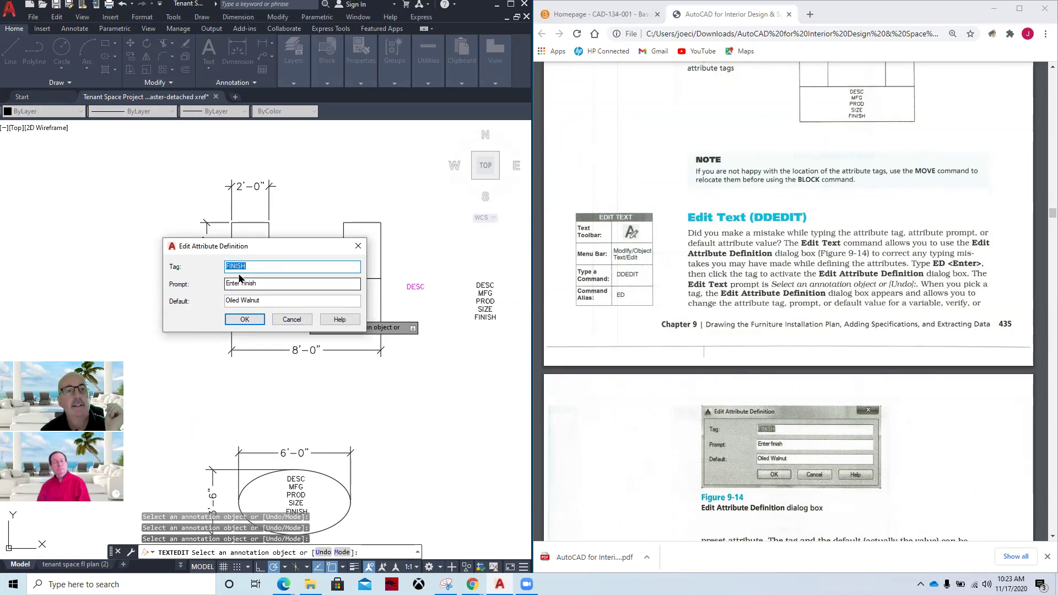
{"action": "left_click", "coordinate": [244, 320]}
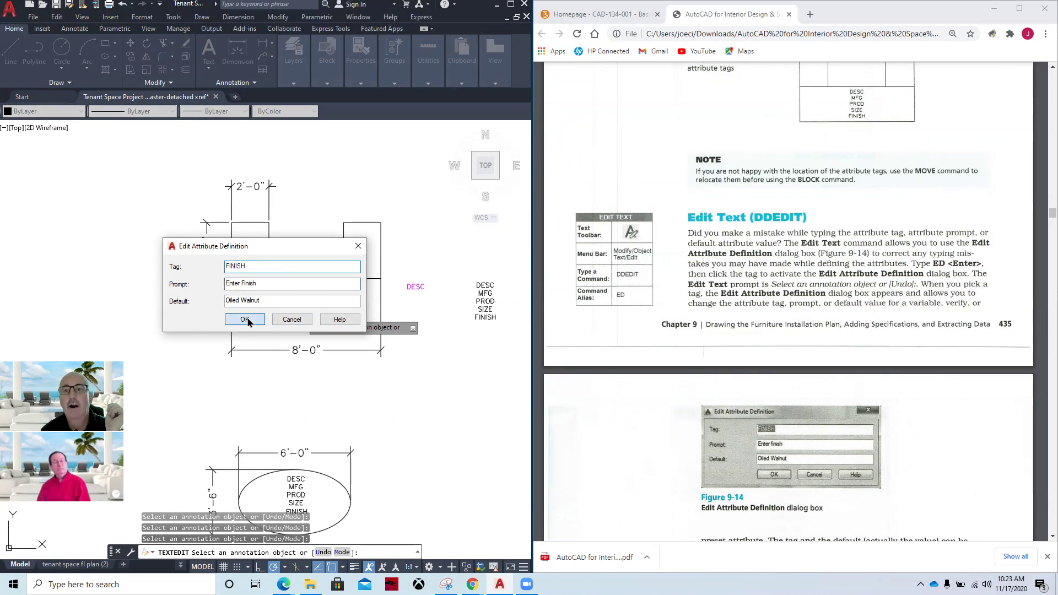
{"action": "key", "text": "Escape"}
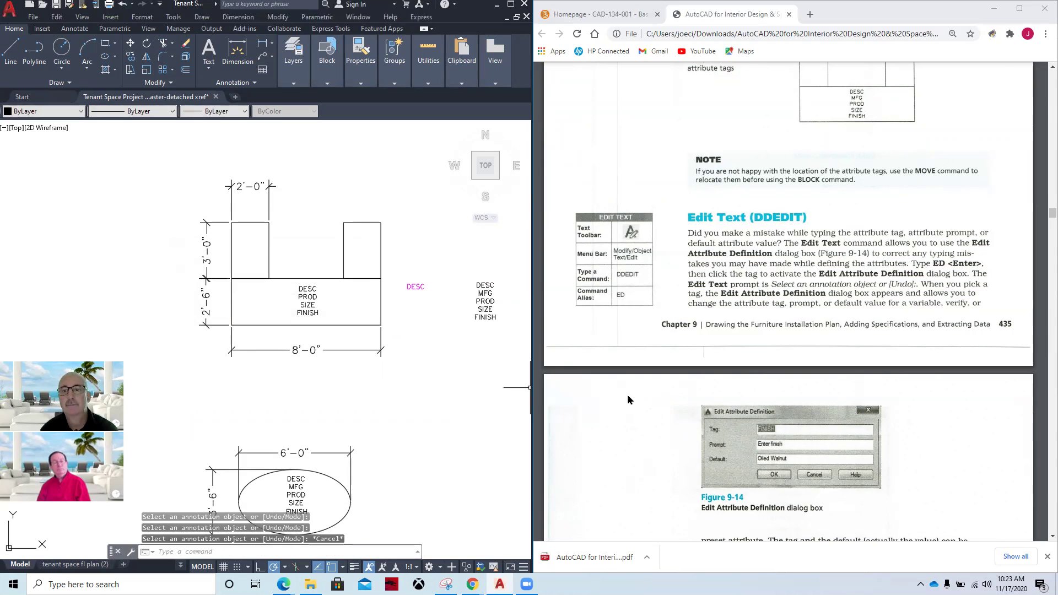
Inspect the reception desk's DESC attribute definition with Quick Properties (QP), as described in the textbook.
{"action": "scroll", "coordinate": [717, 413], "scroll_direction": "down", "scroll_amount": 3}
{"action": "scroll", "coordinate": [717, 413], "scroll_direction": "down", "scroll_amount": 3}
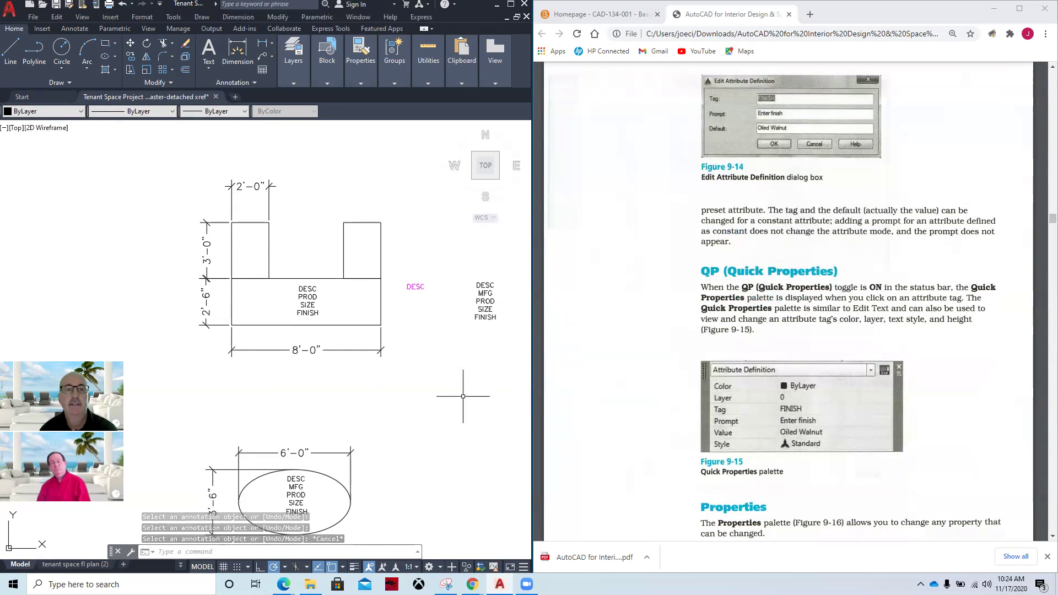
{"action": "type", "text": "qp"}
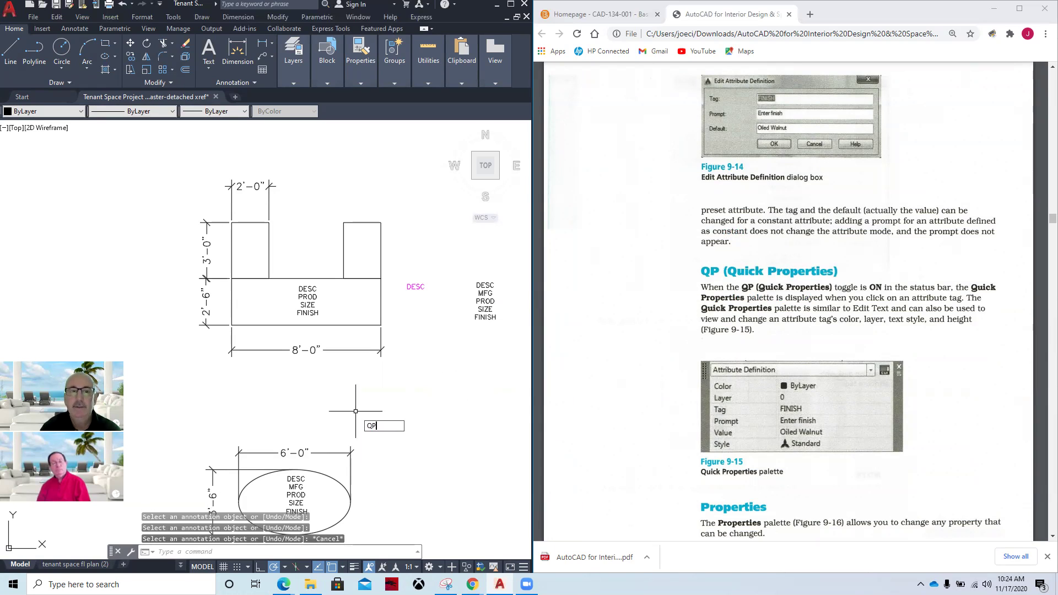
{"action": "key", "text": "Return"}
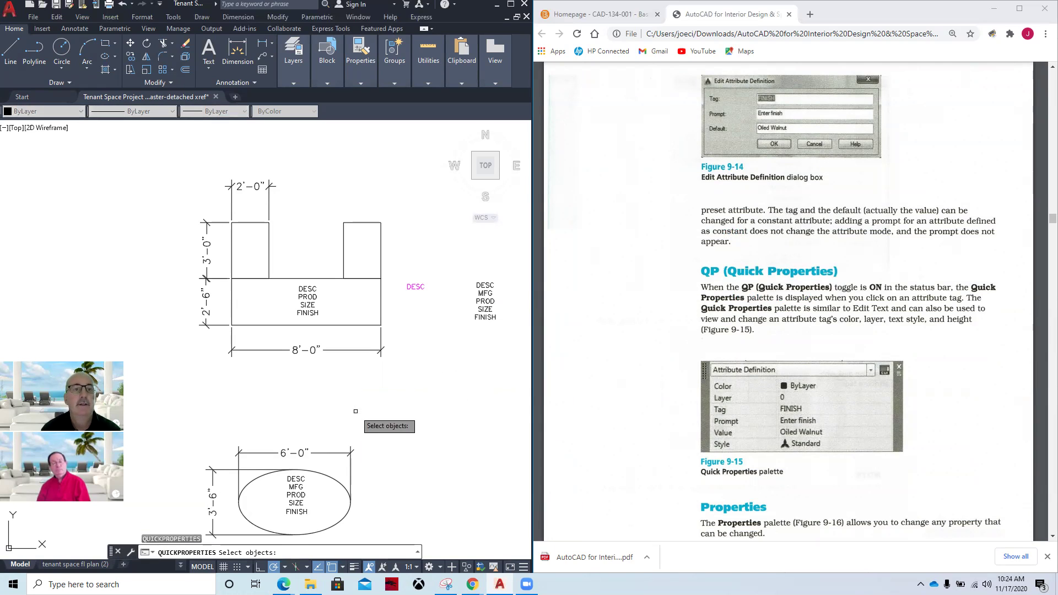
{"action": "left_click", "coordinate": [306, 287]}
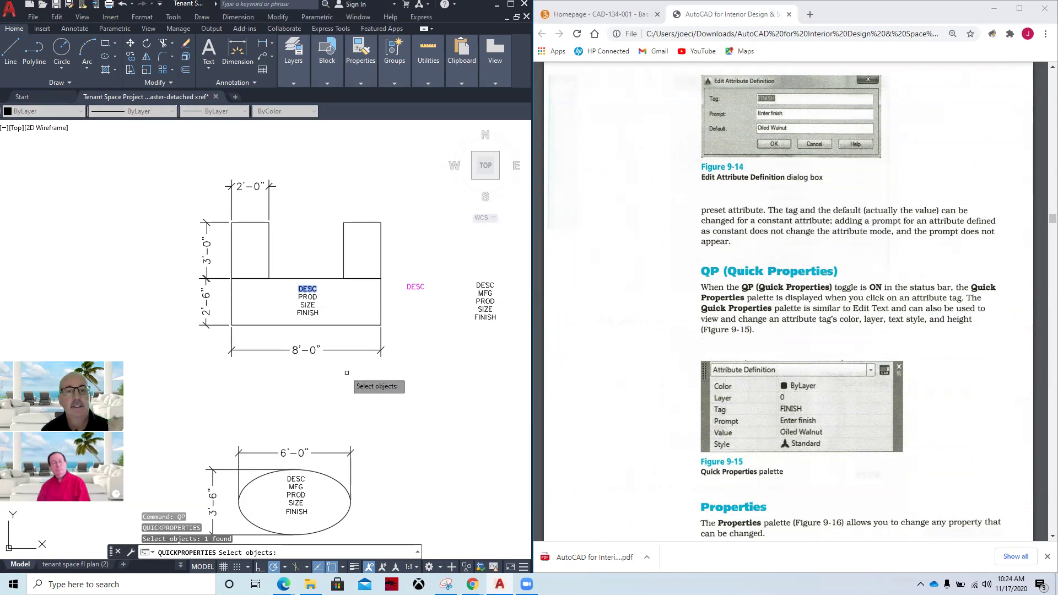
{"action": "key", "text": "Return"}
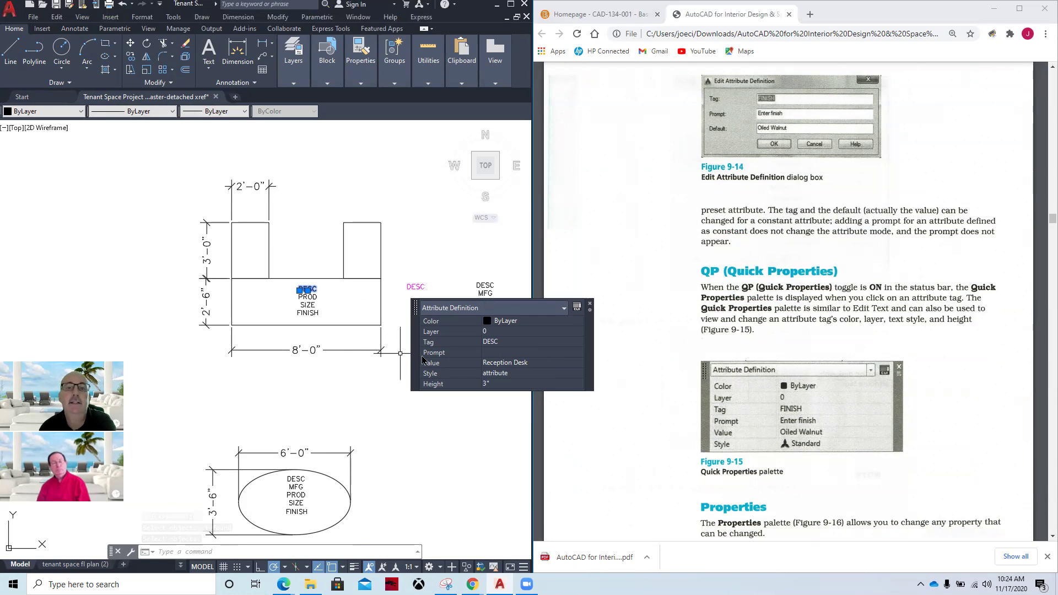
{"action": "left_click", "coordinate": [518, 363]}
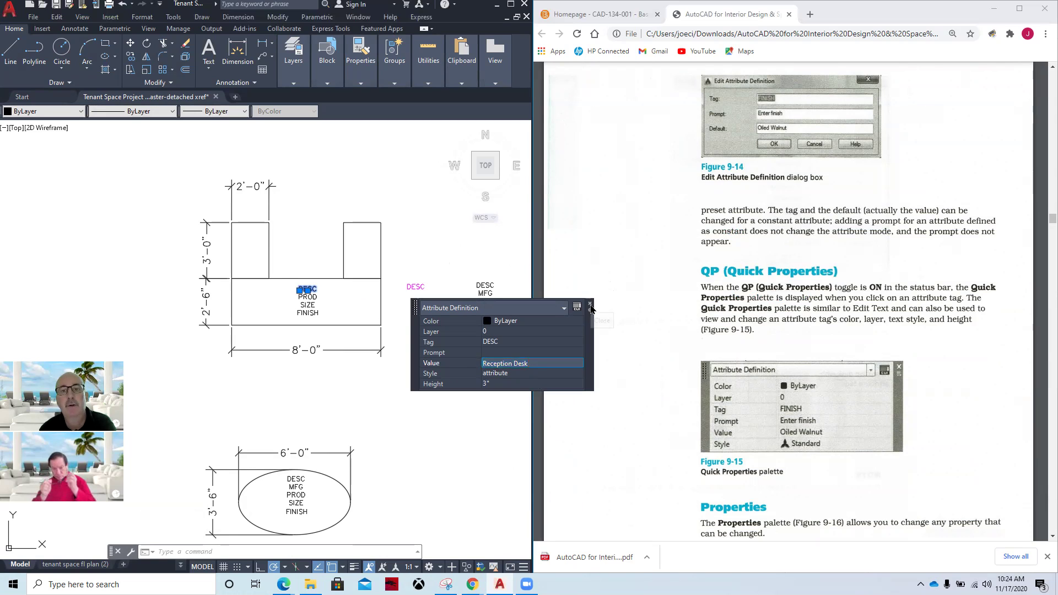
{"action": "left_click", "coordinate": [591, 305]}
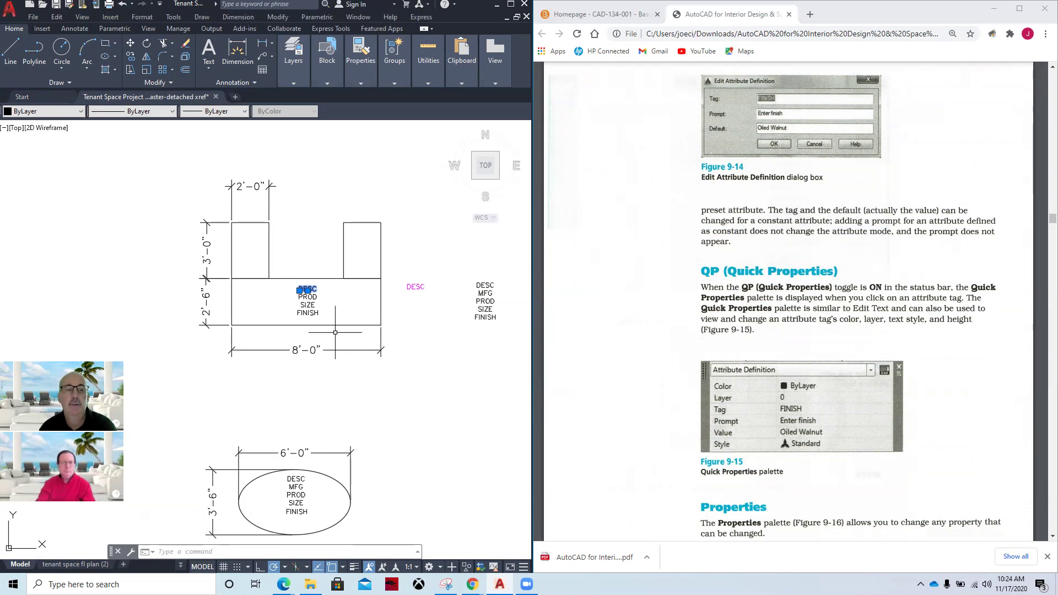
{"action": "key", "text": "Escape"}
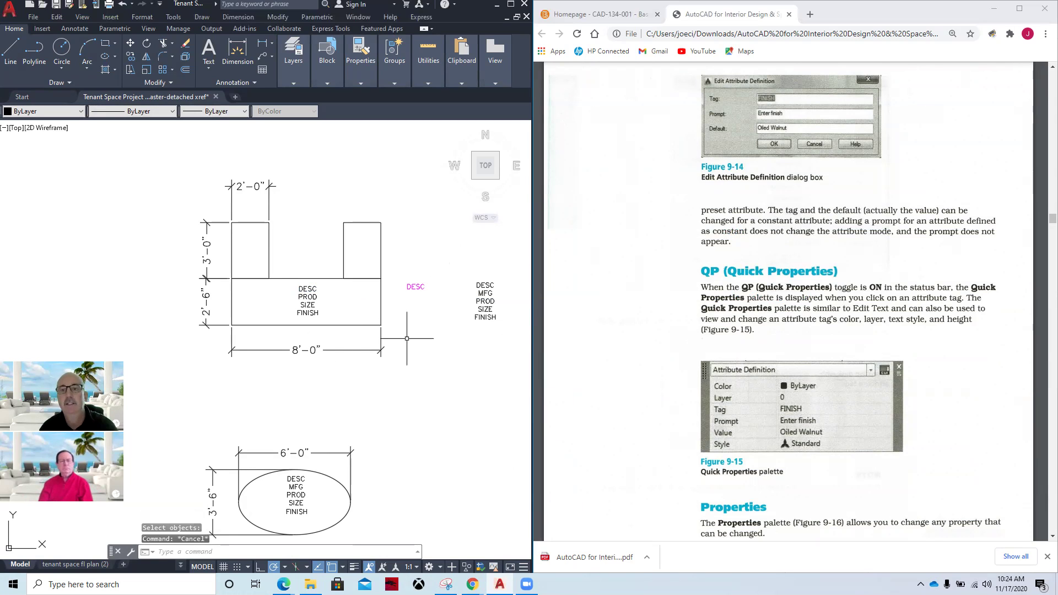
Follow Step 8 of the textbook to start WBLOCK for the reception desk and browse for the destination drawing file.
{"action": "scroll", "coordinate": [765, 393], "scroll_direction": "down", "scroll_amount": 4}
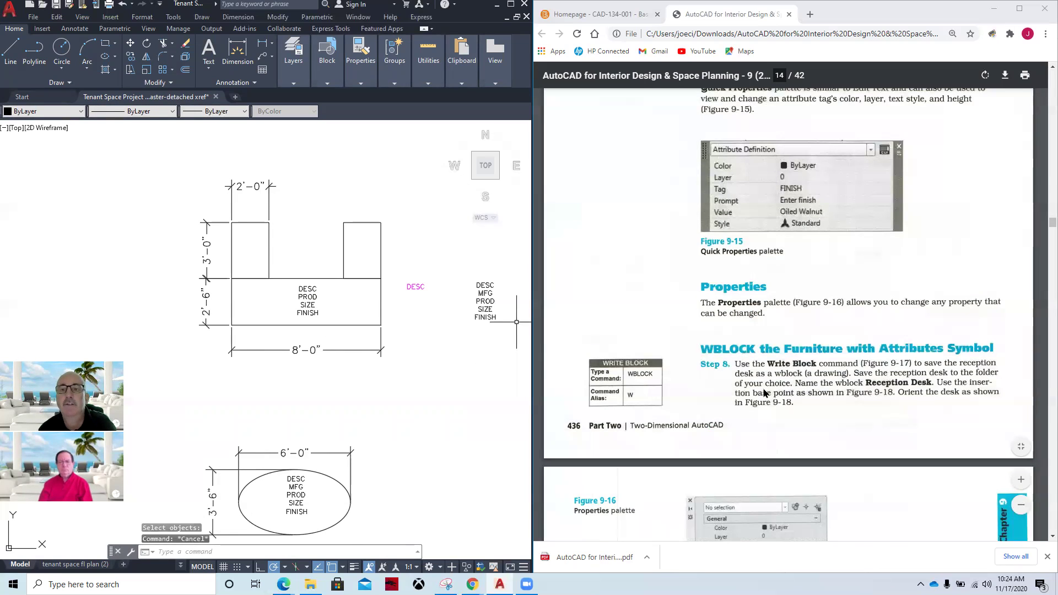
{"action": "scroll", "coordinate": [771, 330], "scroll_direction": "down", "scroll_amount": 2}
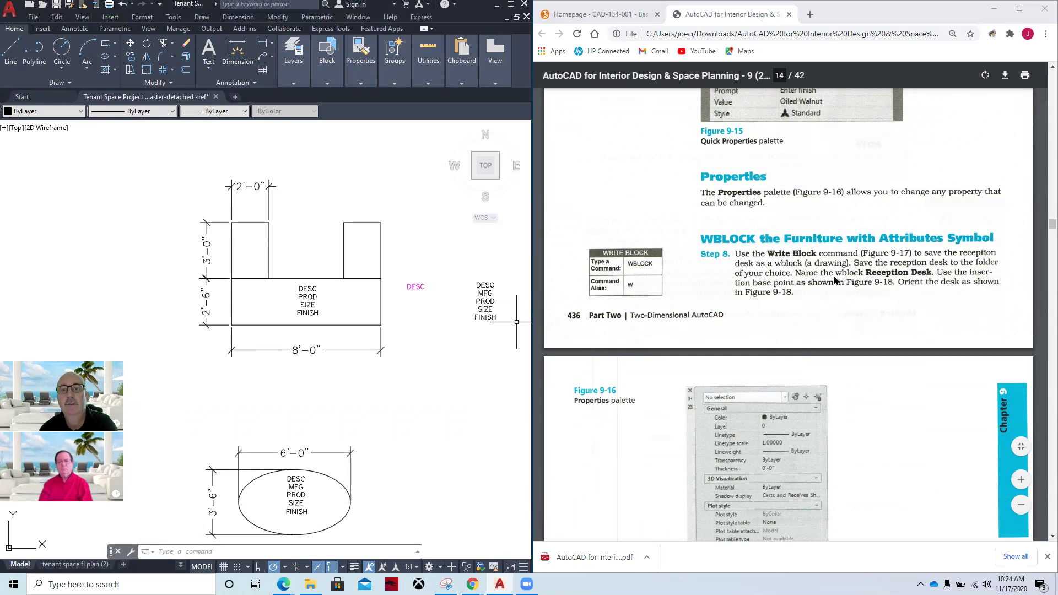
{"action": "scroll", "coordinate": [835, 281], "scroll_direction": "down", "scroll_amount": 2}
{"action": "scroll", "coordinate": [834, 281], "scroll_direction": "down", "scroll_amount": 7}
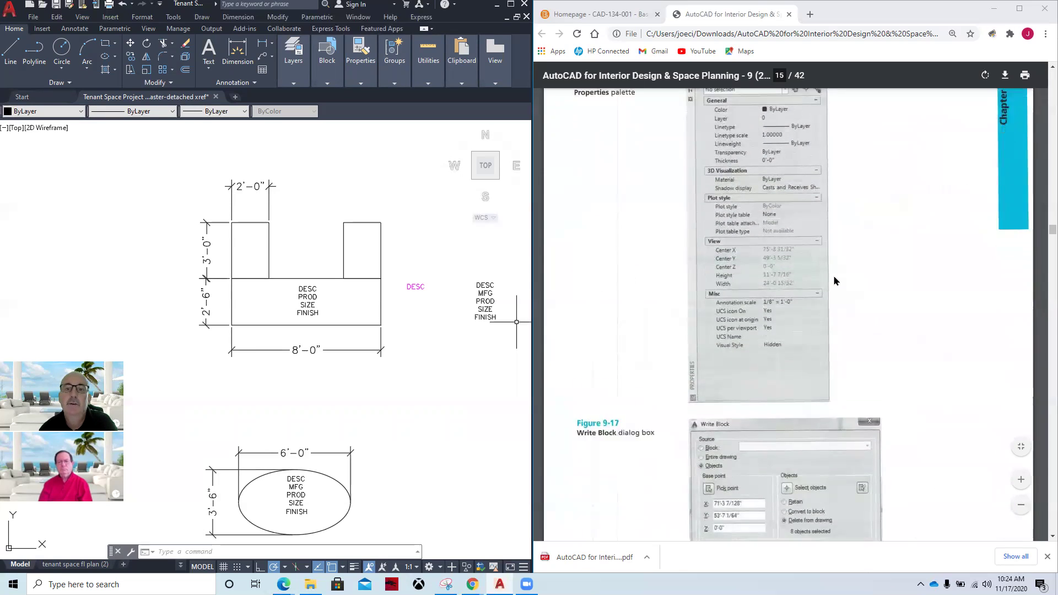
{"action": "scroll", "coordinate": [834, 281], "scroll_direction": "down", "scroll_amount": 5}
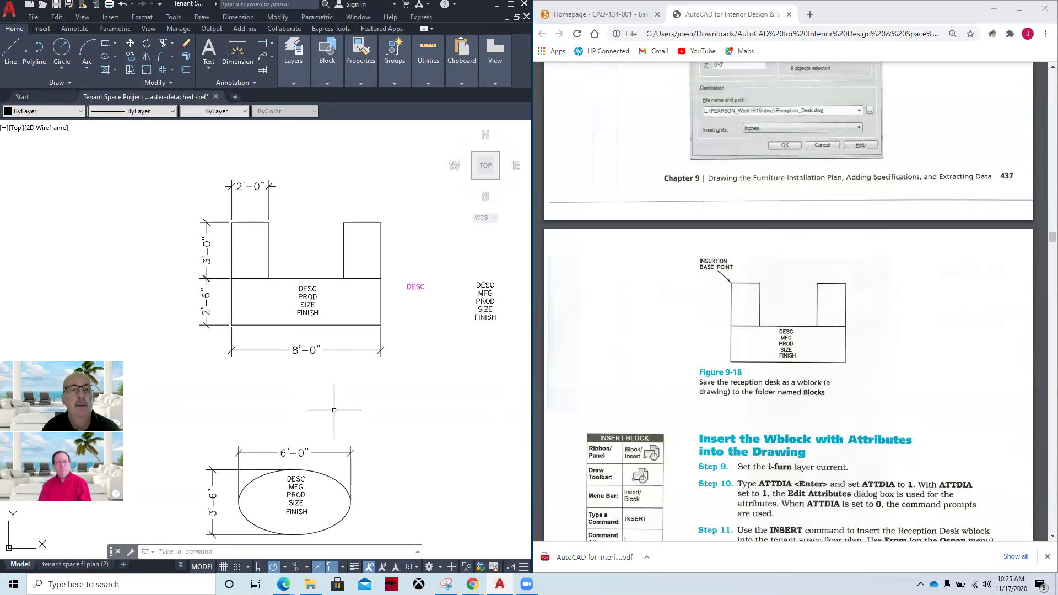
{"action": "type", "text": "wbloc"}
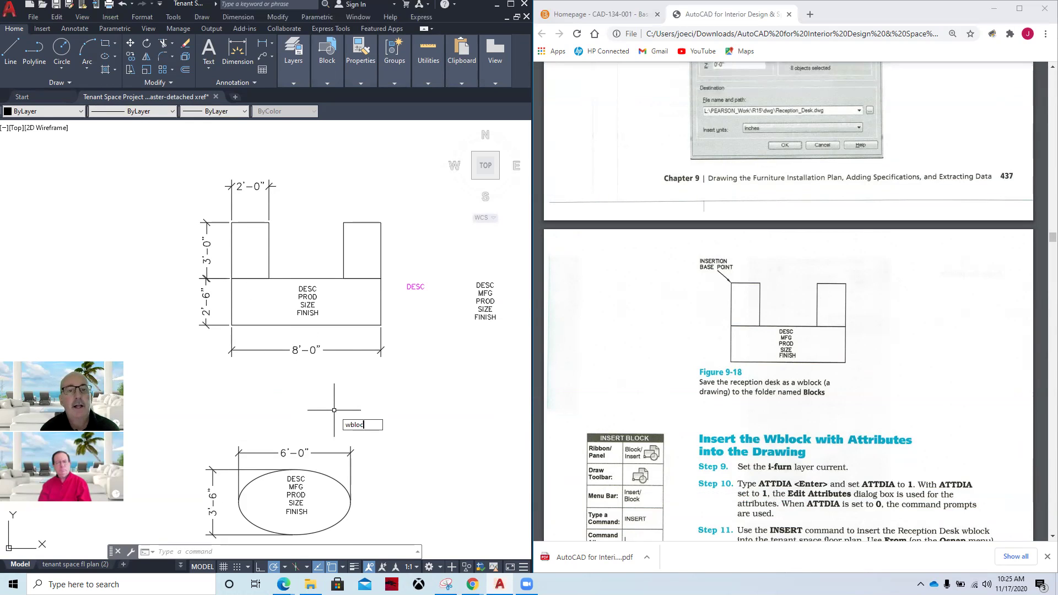
{"action": "type", "text": "k"}
{"action": "key", "text": "Return"}
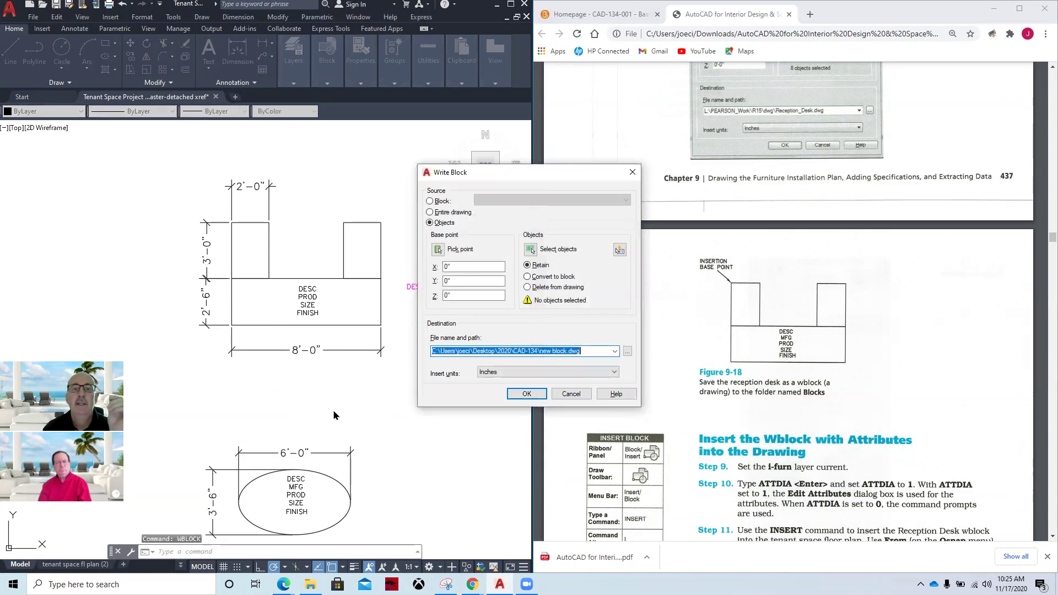
{"action": "left_click", "coordinate": [627, 351]}
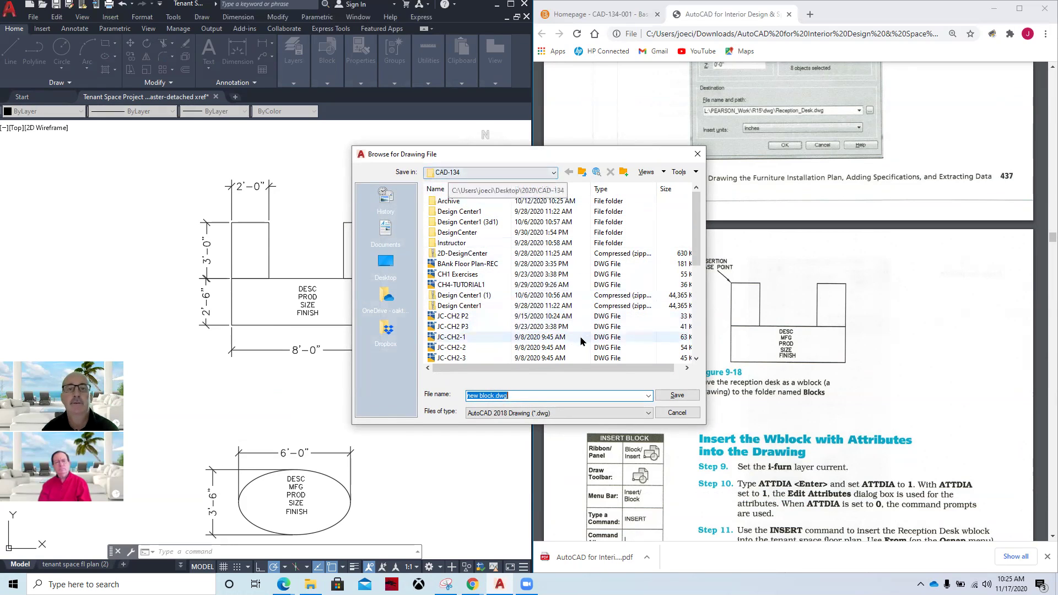
{"action": "left_click", "coordinate": [660, 316]}
{"action": "right_click", "coordinate": [661, 318]}
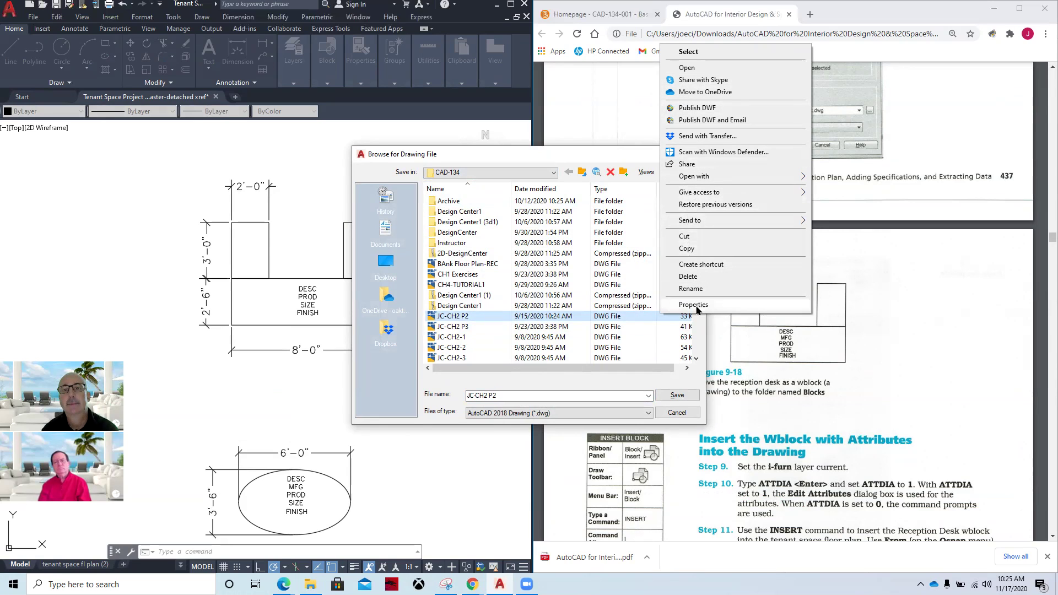
{"action": "left_click", "coordinate": [536, 214]}
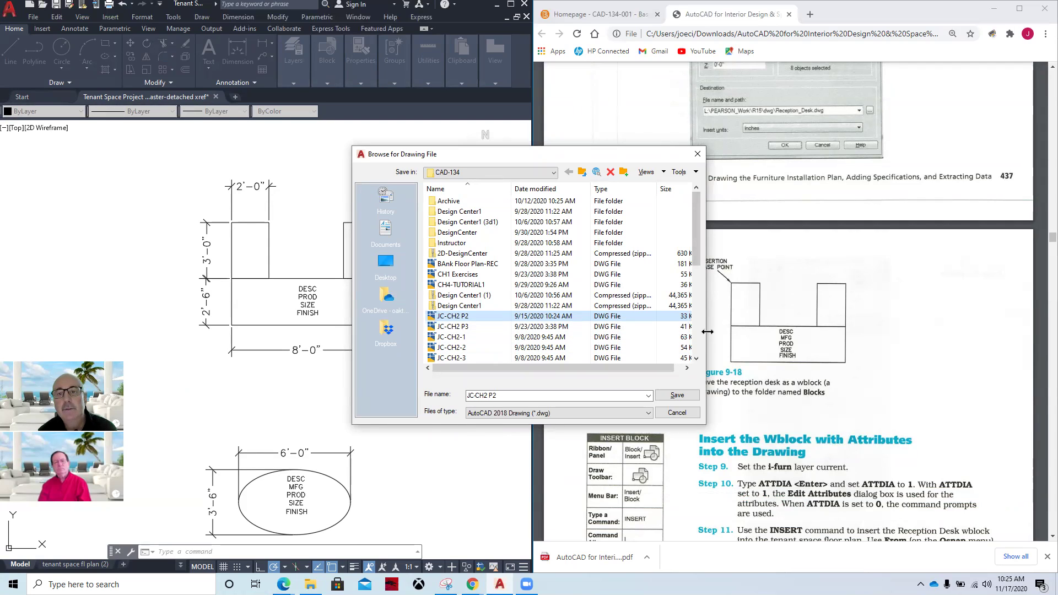
Widen the file browser, create a furniture folder named after its owner inside CAD-134, and open it as the save location.
{"action": "left_click_drag", "start_coordinate": [938, 329], "coordinate": [938, 329]}
{"action": "right_click", "coordinate": [772, 322]}
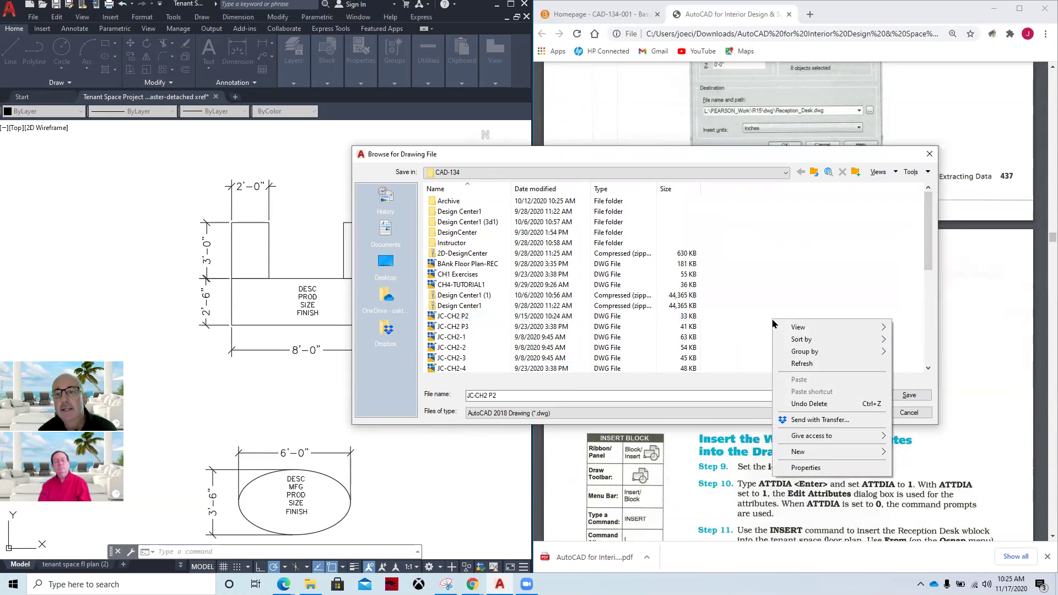
{"action": "mouse_move", "coordinate": [800, 453]}
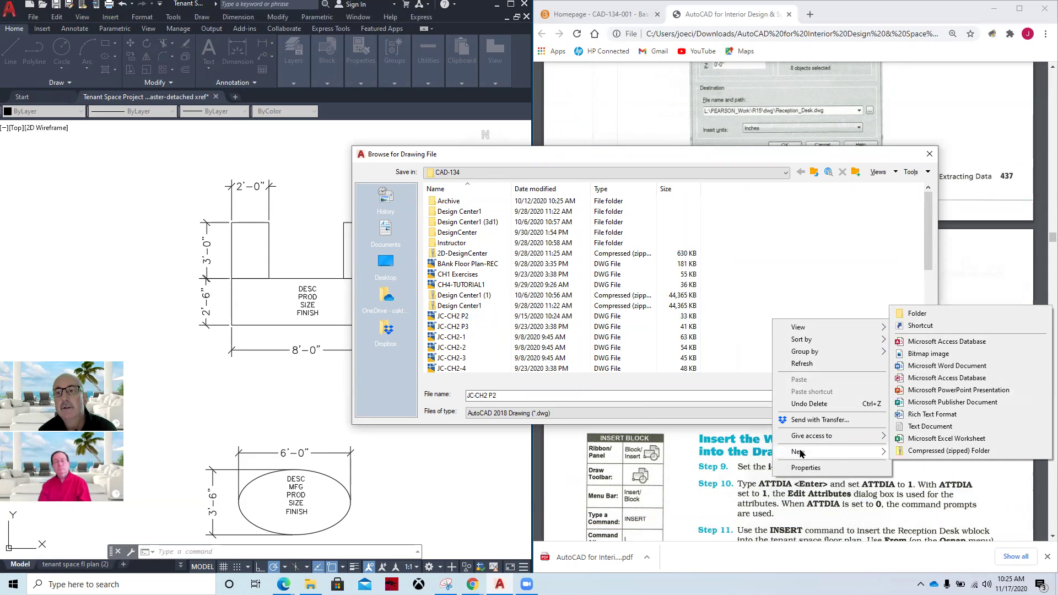
{"action": "left_click", "coordinate": [917, 314]}
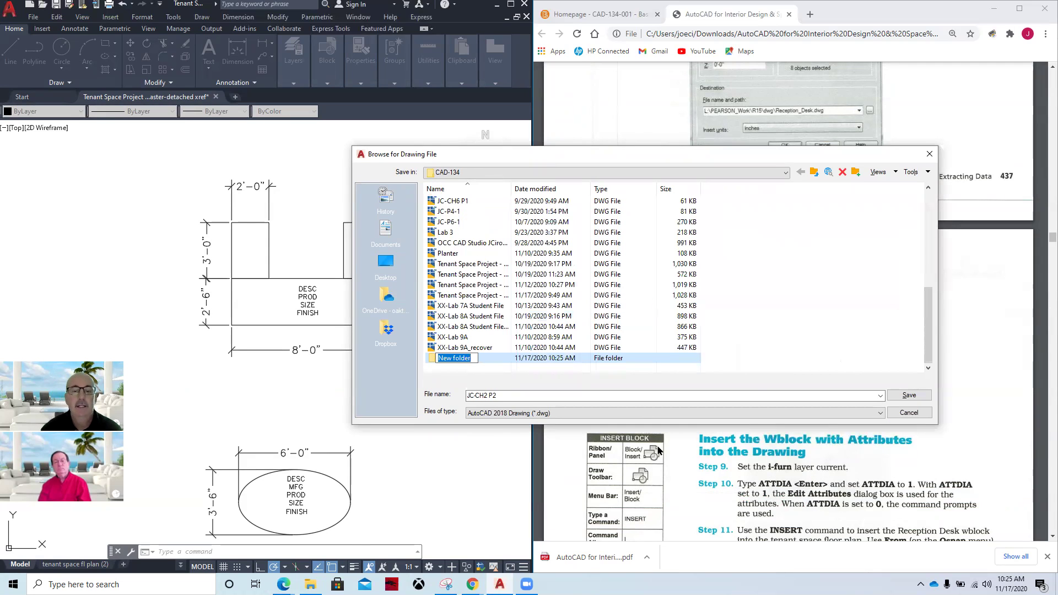
{"action": "type", "text": "J"}
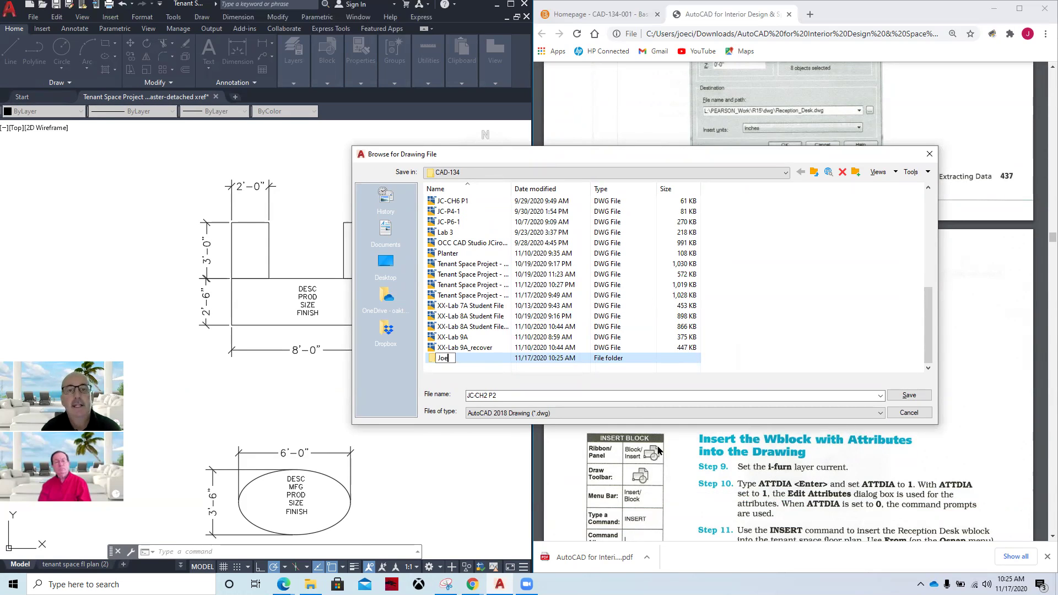
{"action": "type", "text": "oe "}
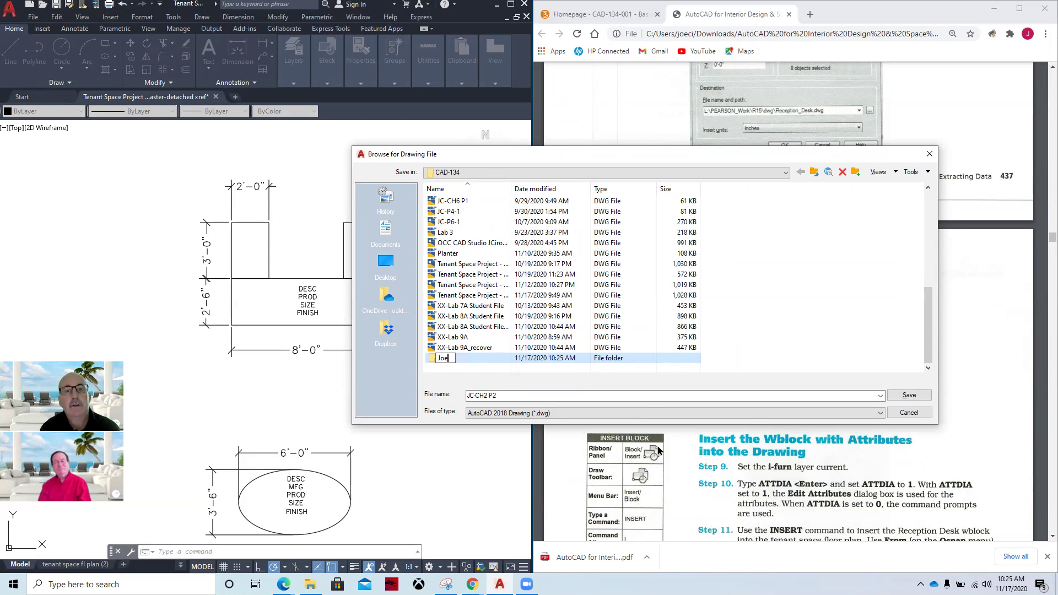
{"action": "type", "text": "s F"}
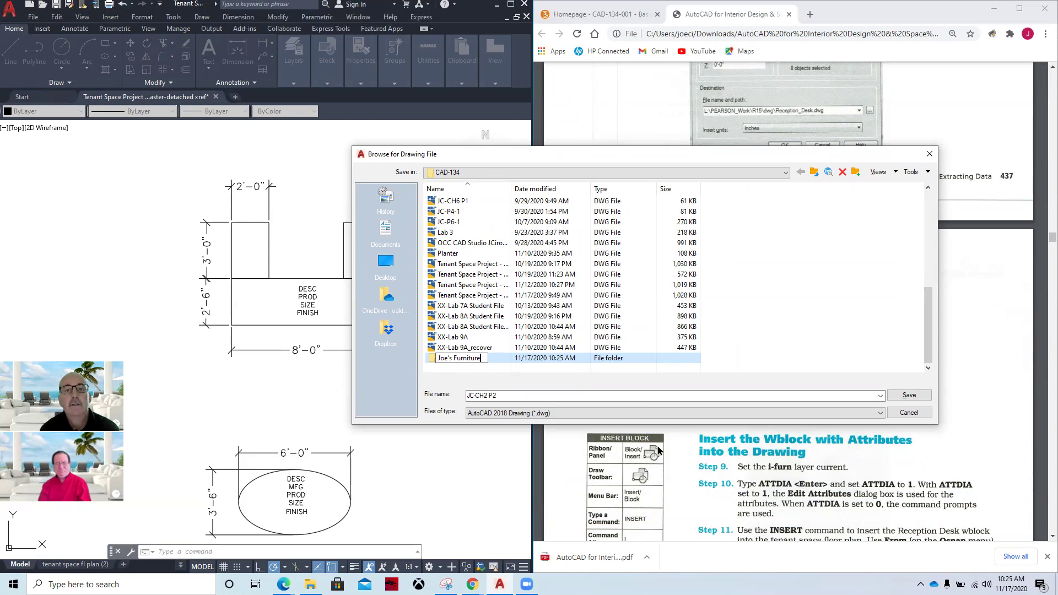
{"action": "type", "text": "urniture"}
{"action": "key", "text": "Return"}
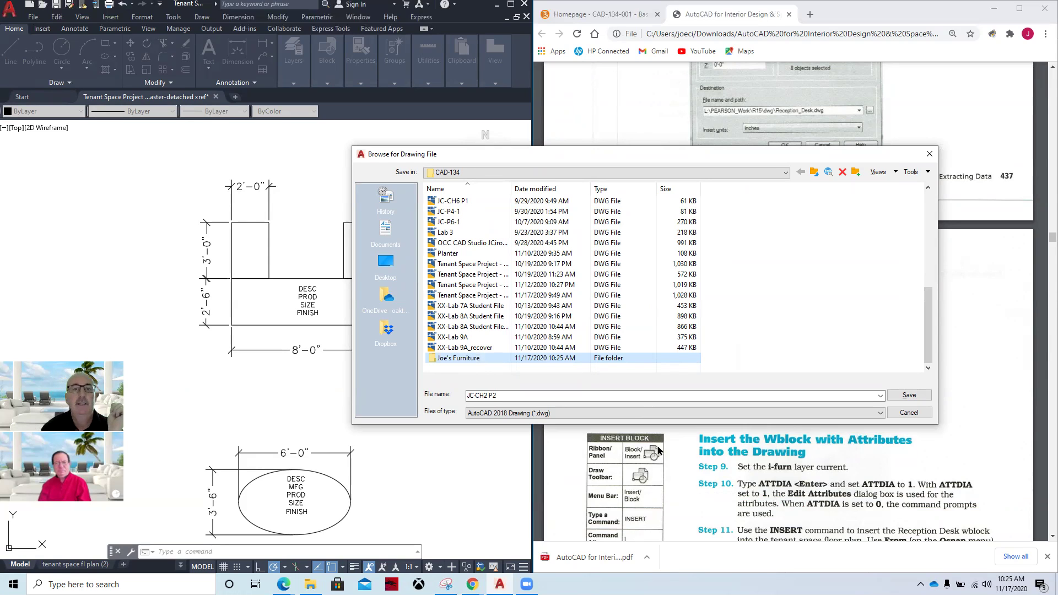
{"action": "double_click", "coordinate": [464, 357]}
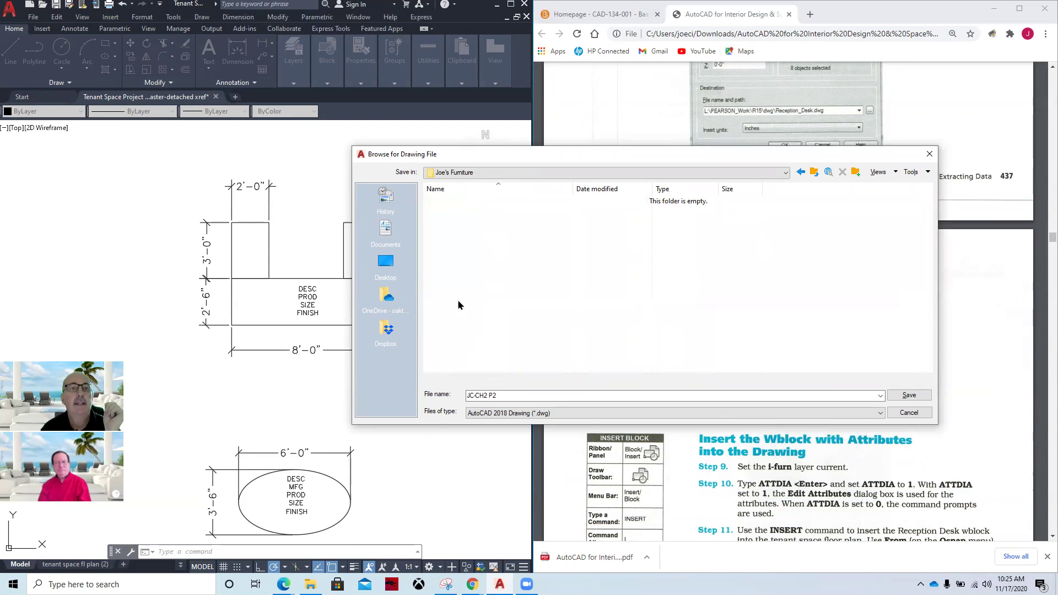
Read the textbook's Steps 9 to 11 and Figure 9-19 on inserting the reception desk wblock with attributes.
{"action": "left_click_drag", "start_coordinate": [497, 159], "coordinate": [552, 163]}
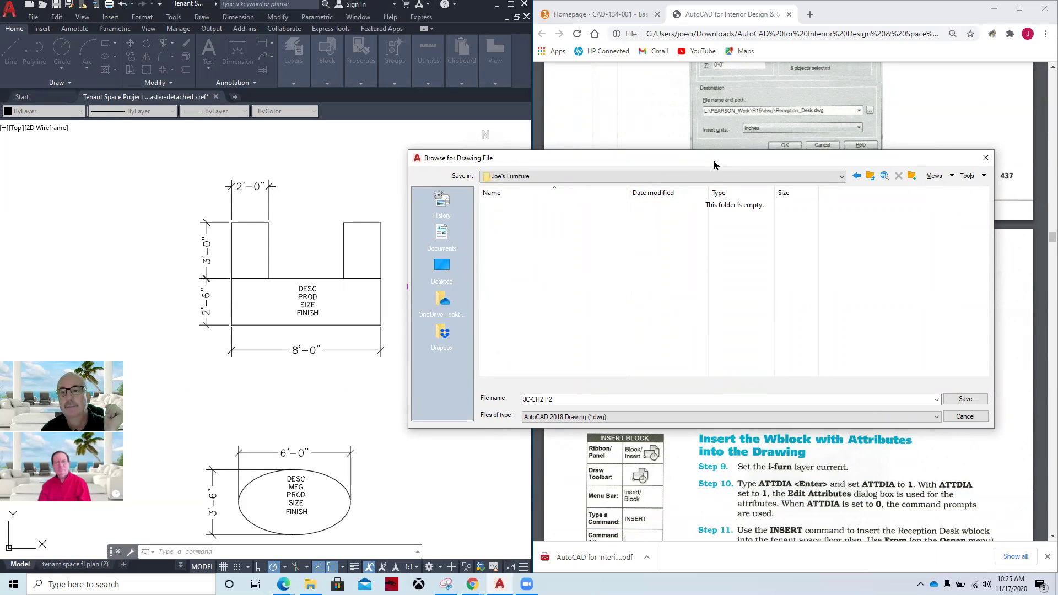
{"action": "left_click_drag", "start_coordinate": [713, 165], "coordinate": [297, 185]}
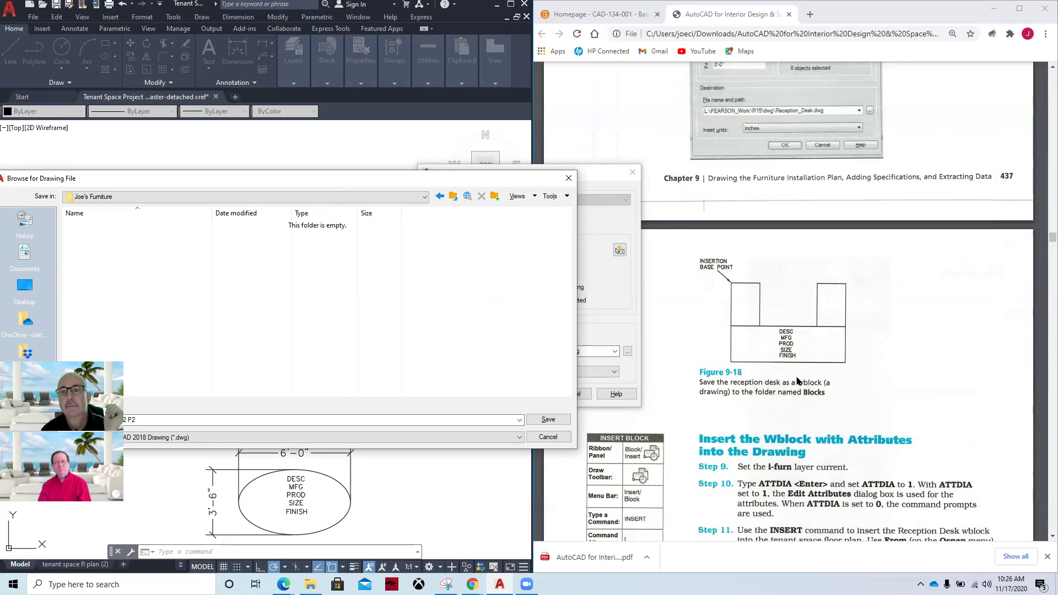
{"action": "scroll", "coordinate": [797, 380], "scroll_direction": "up", "scroll_amount": 7}
{"action": "scroll", "coordinate": [797, 380], "scroll_direction": "down", "scroll_amount": 6}
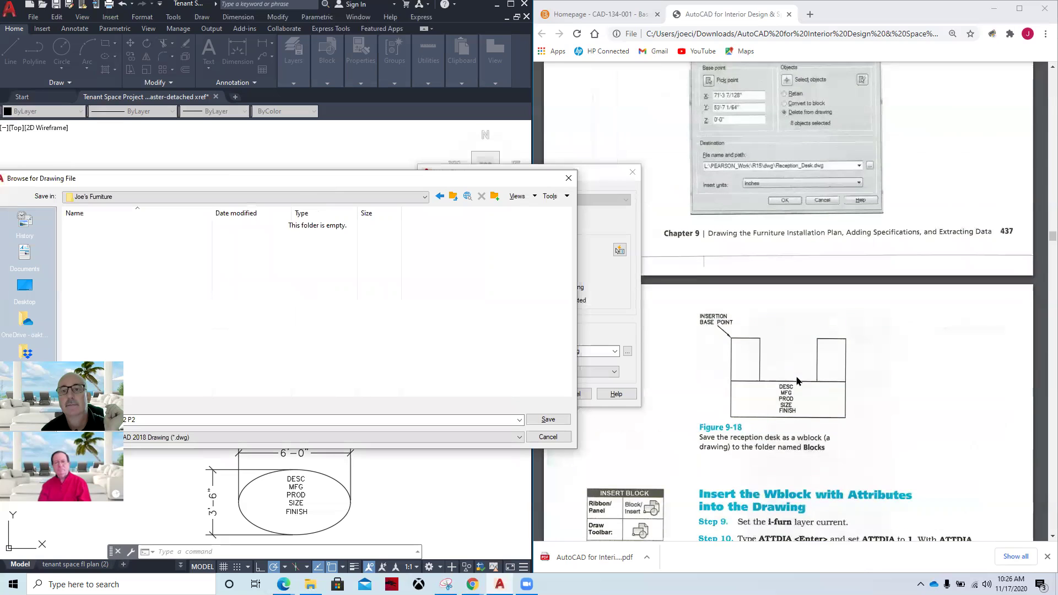
{"action": "scroll", "coordinate": [797, 380], "scroll_direction": "down", "scroll_amount": 3}
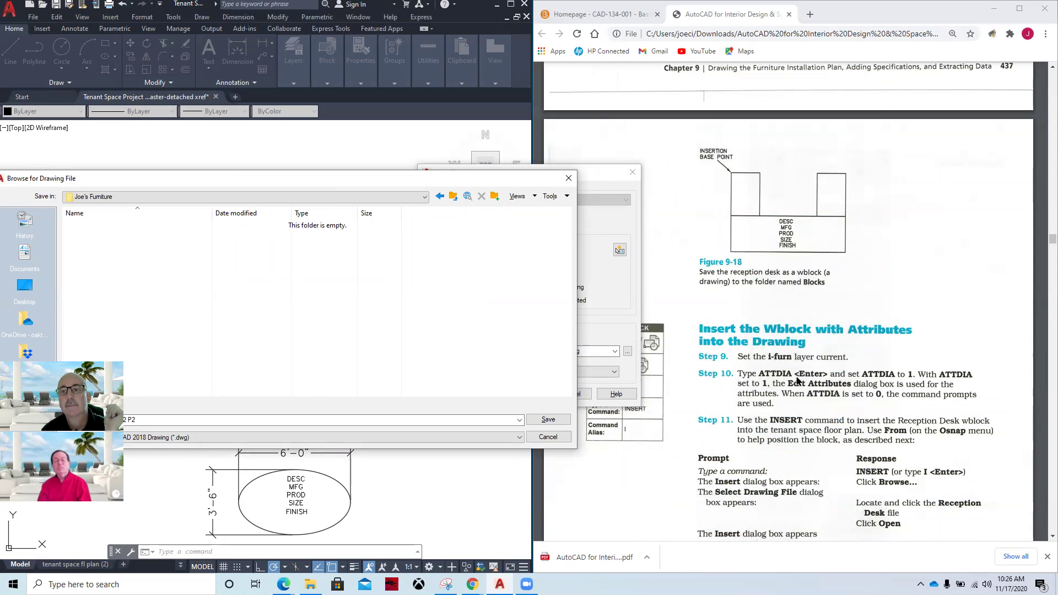
{"action": "scroll", "coordinate": [797, 380], "scroll_direction": "down", "scroll_amount": 3}
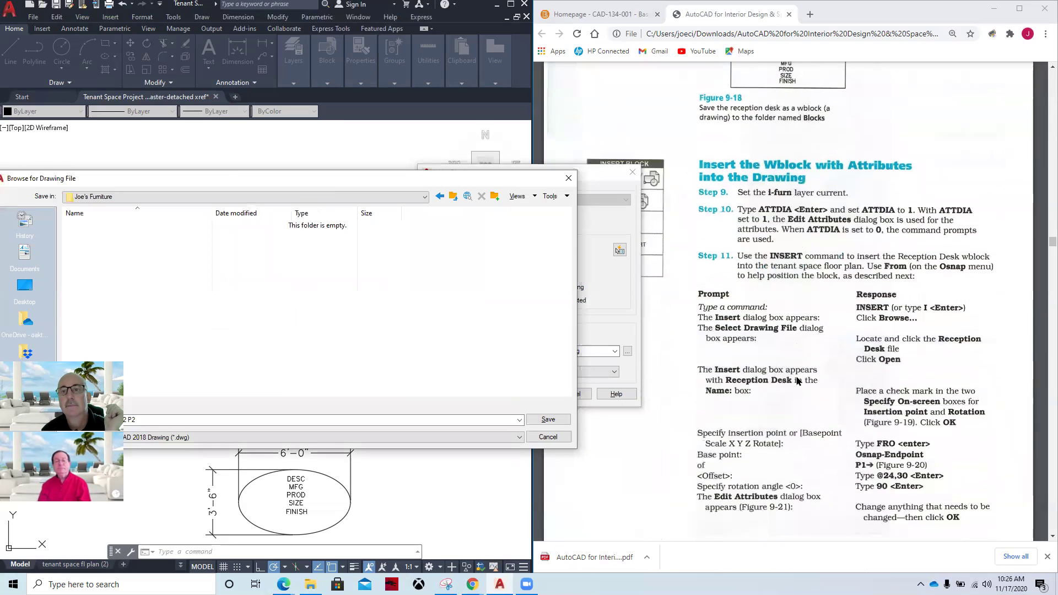
{"action": "scroll", "coordinate": [797, 380], "scroll_direction": "down", "scroll_amount": 7}
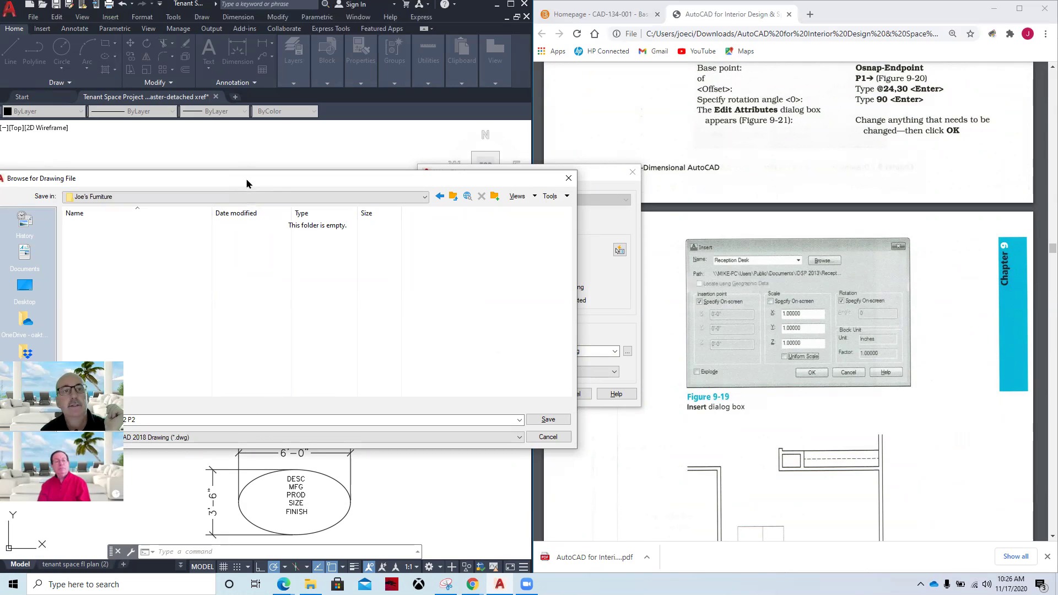
{"action": "left_click_drag", "start_coordinate": [247, 182], "coordinate": [307, 148]}
{"action": "left_click_drag", "start_coordinate": [212, 387], "coordinate": [162, 393]}
{"action": "type", "text": "joe"}
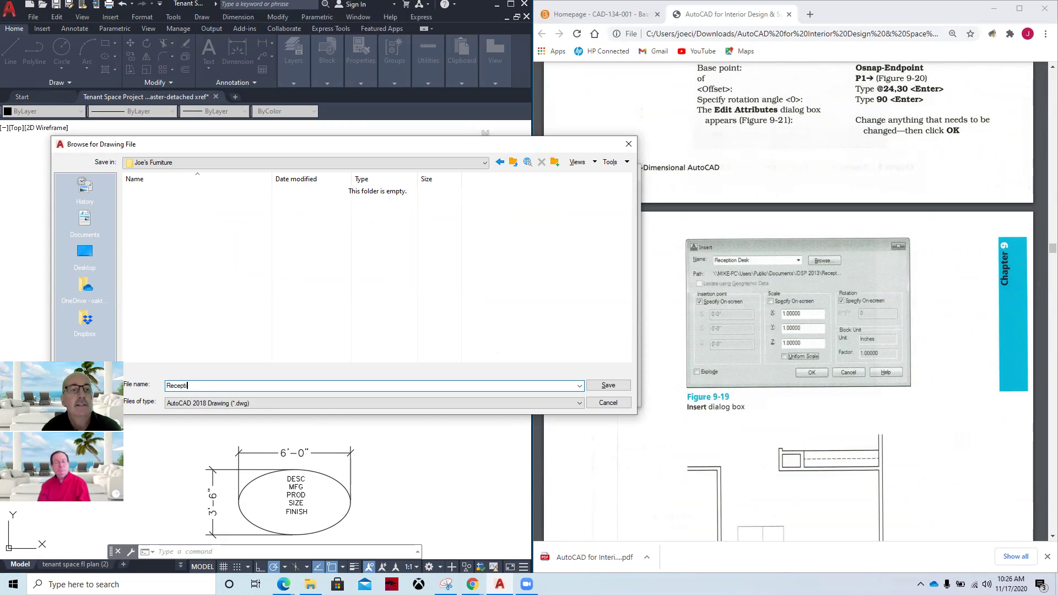
{"action": "type", "text": "Deskx"}
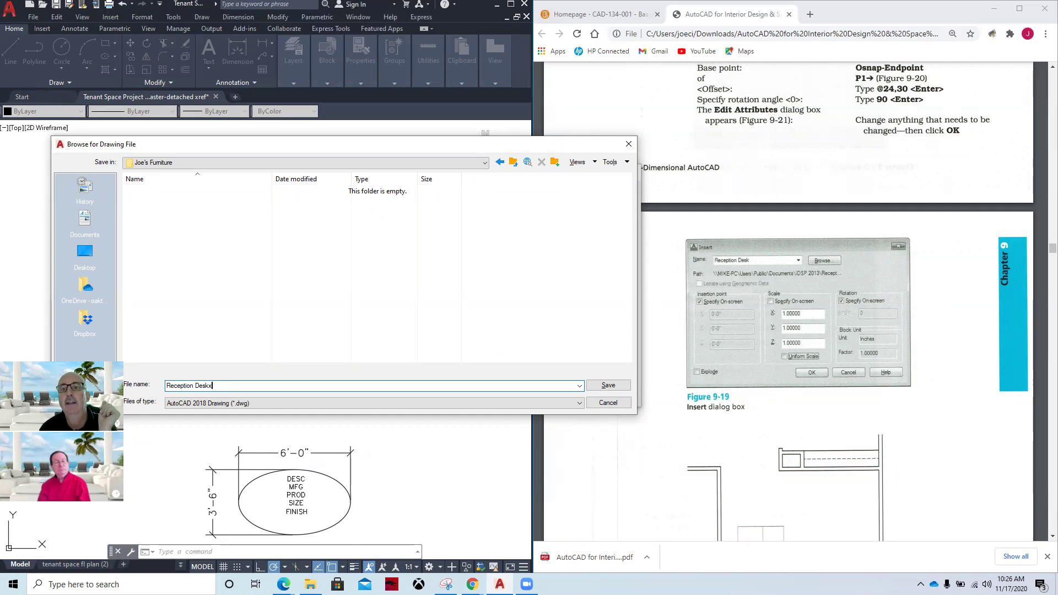
{"action": "left_click", "coordinate": [606, 402]}
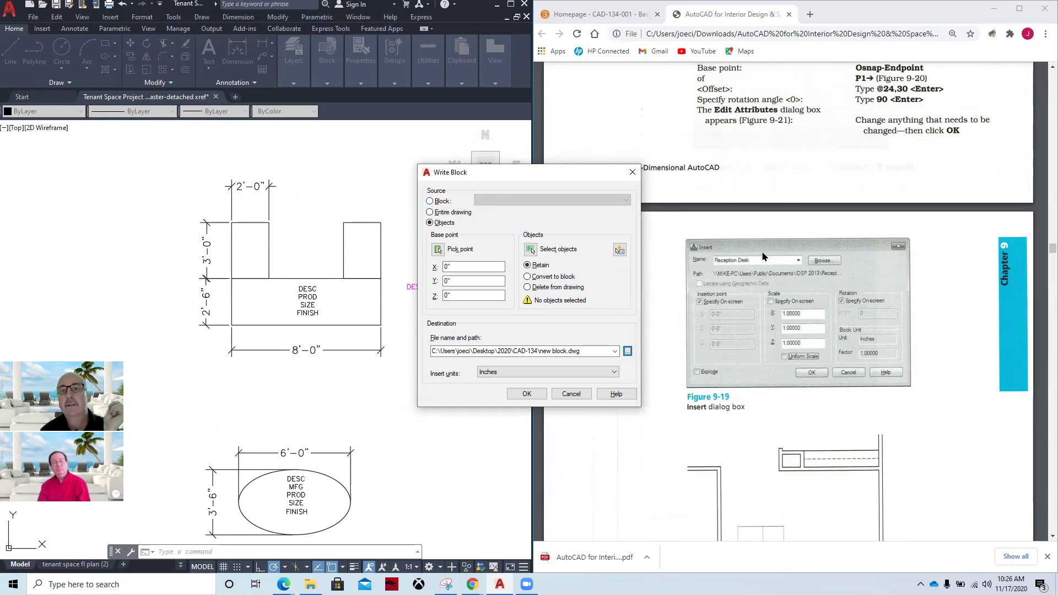
Set the wblock destination to the personal furniture folder inside CAD-134, keeping the file name new block.dwg.
{"action": "scroll", "coordinate": [782, 286], "scroll_direction": "up", "scroll_amount": 10}
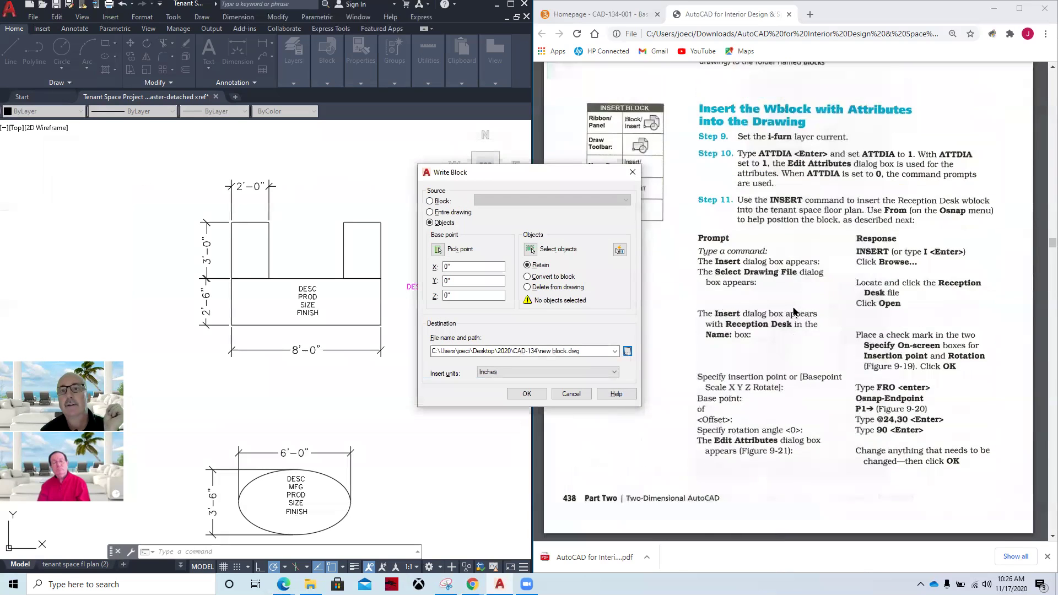
{"action": "scroll", "coordinate": [793, 312], "scroll_direction": "up", "scroll_amount": 3}
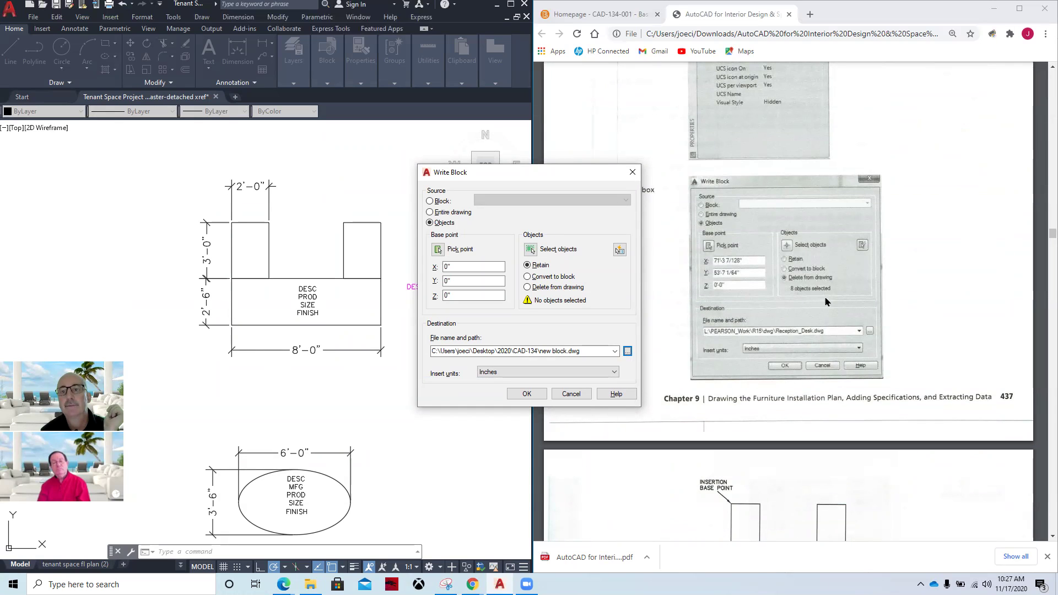
{"action": "left_click", "coordinate": [626, 351]}
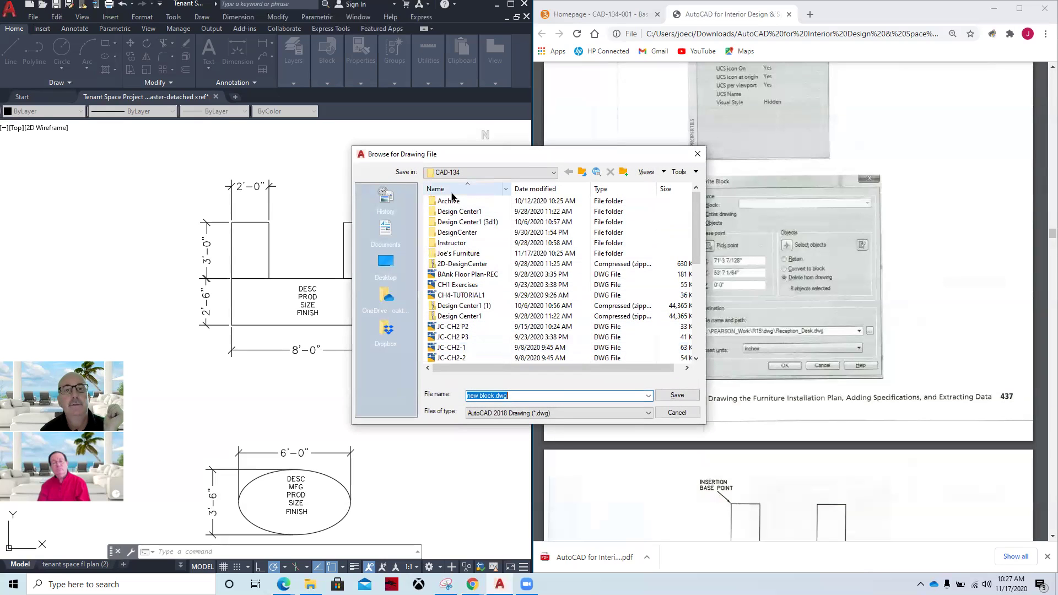
{"action": "left_click", "coordinate": [463, 253]}
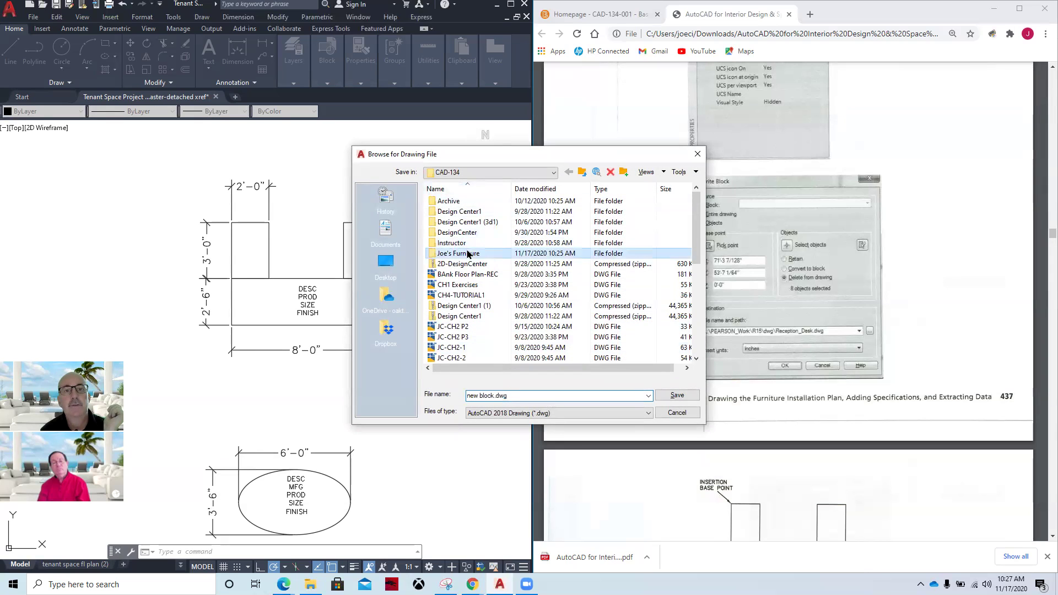
{"action": "left_click", "coordinate": [692, 396]}
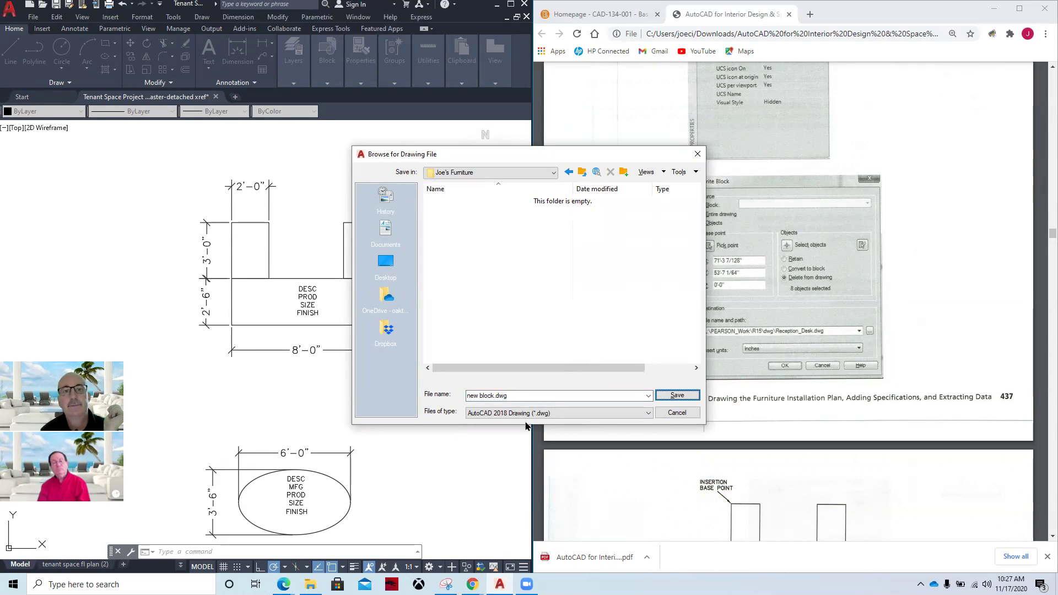
{"action": "left_click", "coordinate": [676, 395]}
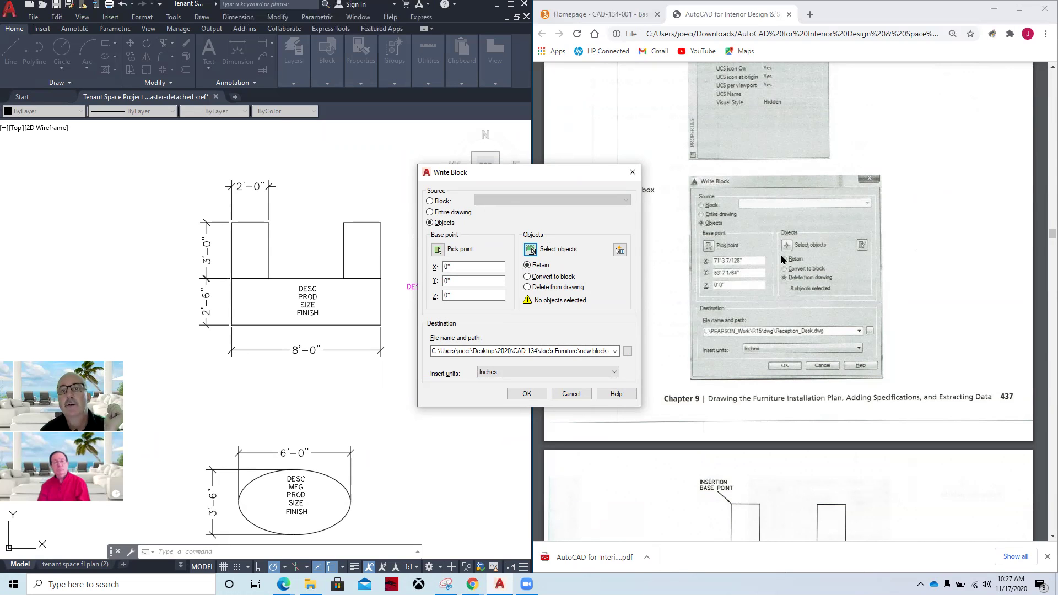
{"action": "scroll", "coordinate": [794, 310], "scroll_direction": "down", "scroll_amount": 6}
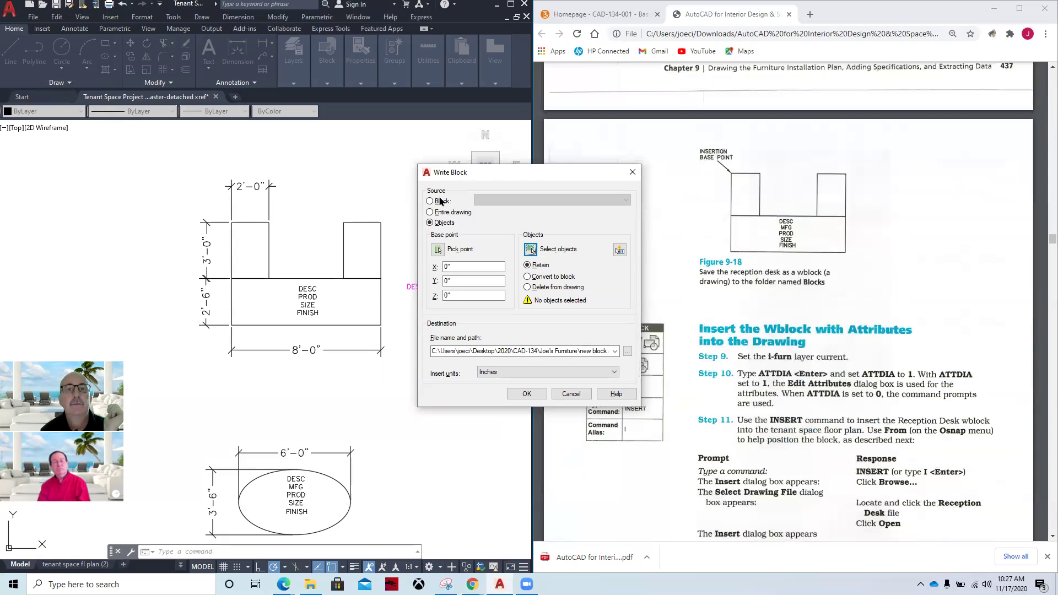
{"action": "left_click", "coordinate": [530, 249]}
{"action": "left_click", "coordinate": [220, 211]}
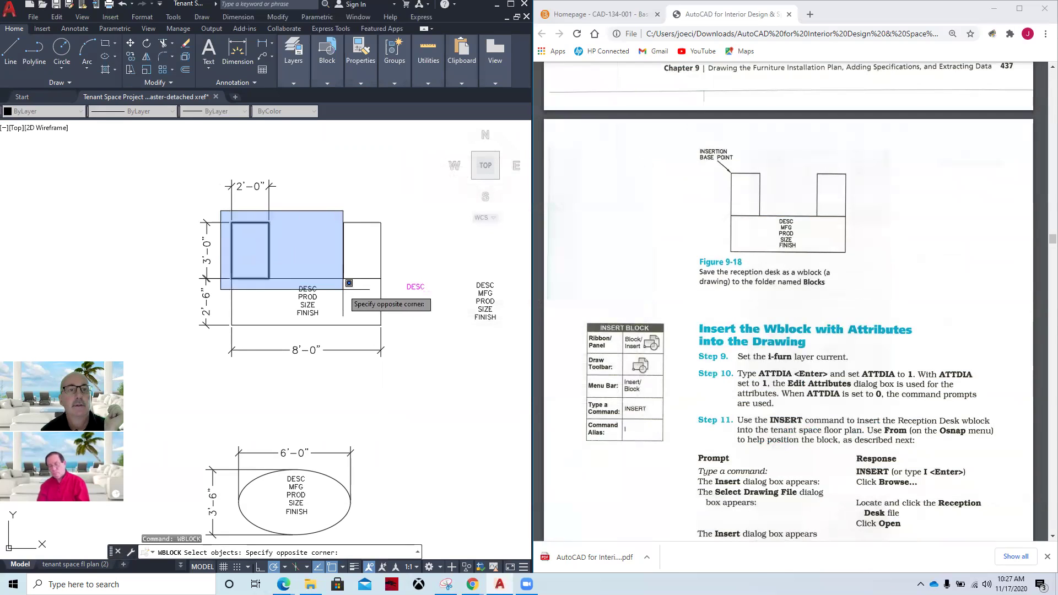
{"action": "left_click", "coordinate": [395, 333]}
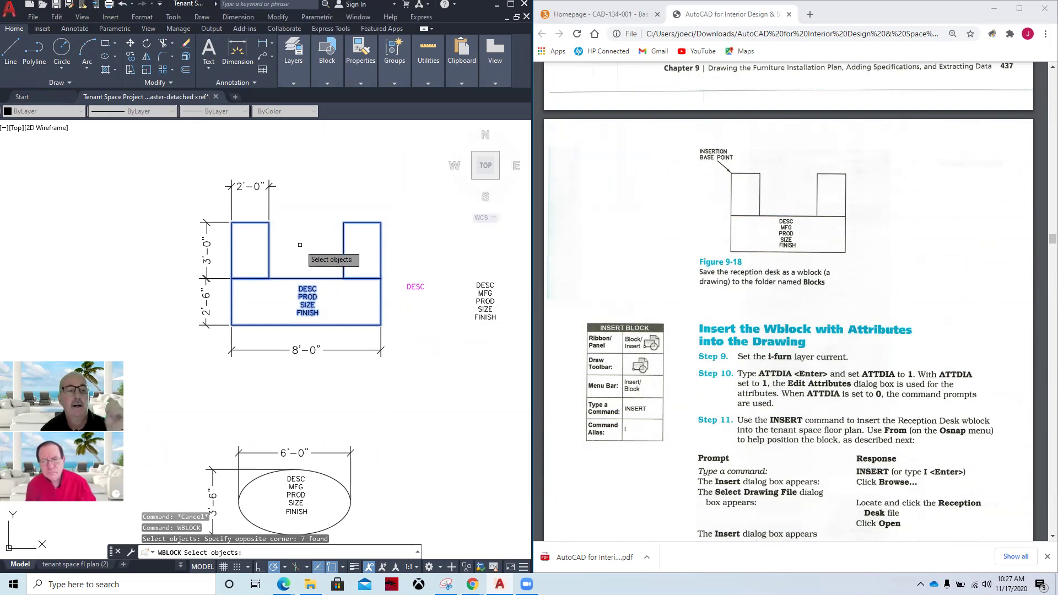
{"action": "key", "text": "Escape"}
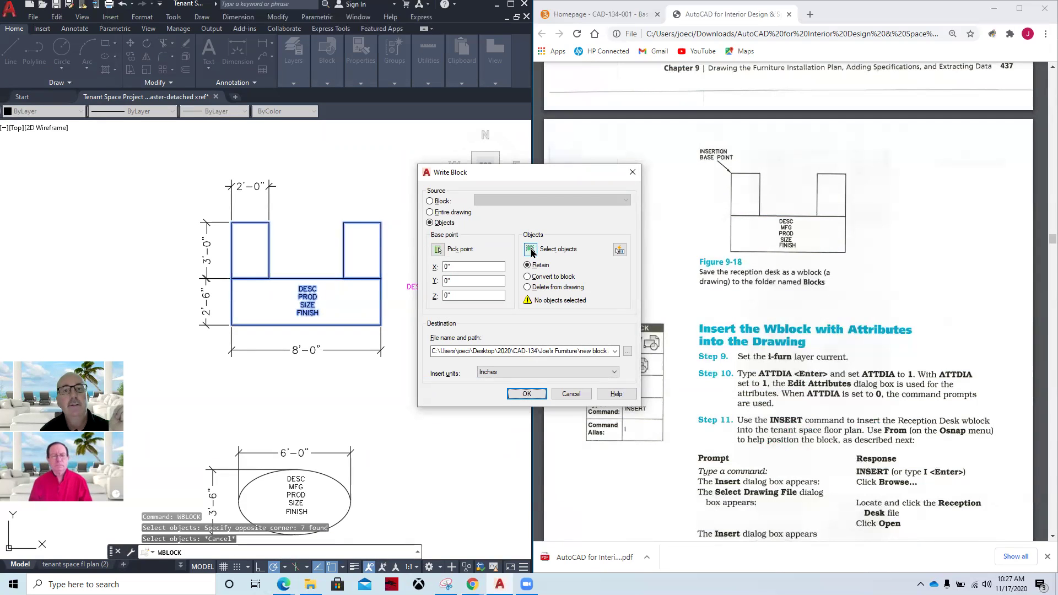
Select the DESC, PROD, SIZE and FINISH attributes in order plus the reception desk outlines, with the desk's upper-left corner as base point.
{"action": "left_click", "coordinate": [530, 250]}
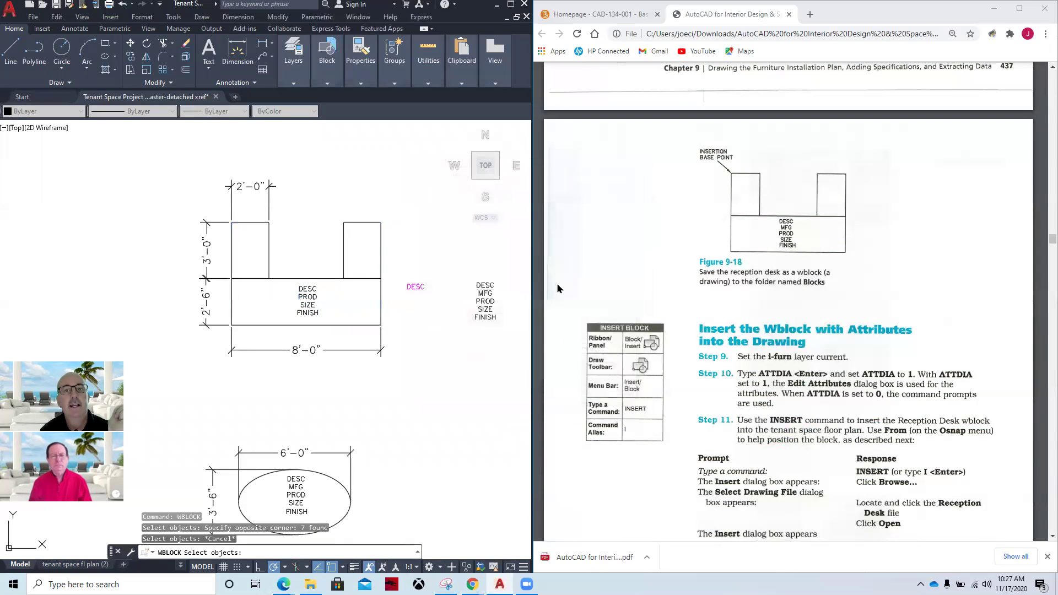
{"action": "left_click", "coordinate": [302, 296]}
{"action": "left_click", "coordinate": [302, 297]}
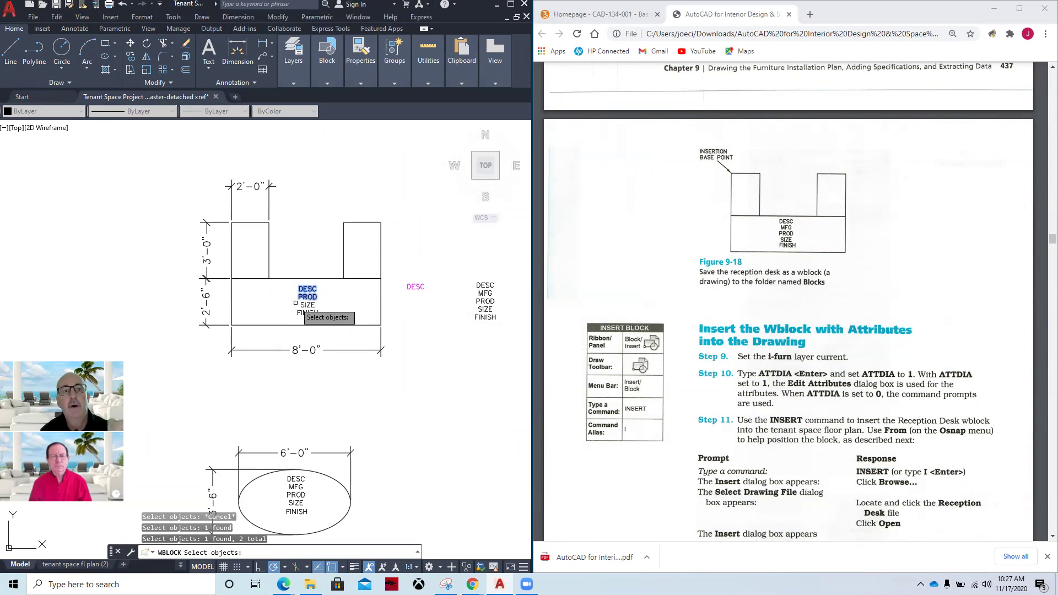
{"action": "left_click", "coordinate": [303, 304]}
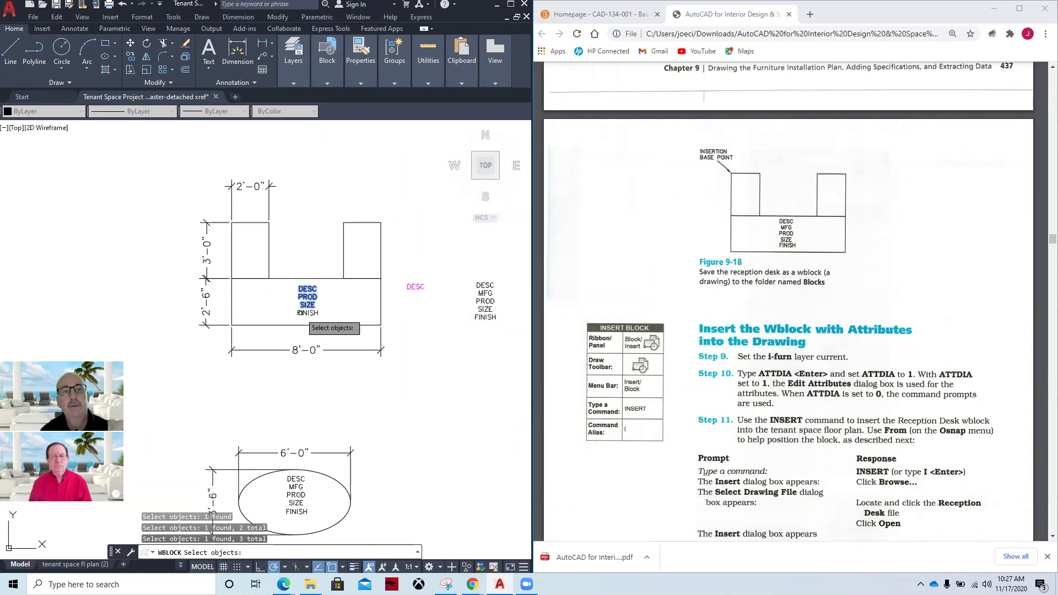
{"action": "left_click", "coordinate": [298, 313]}
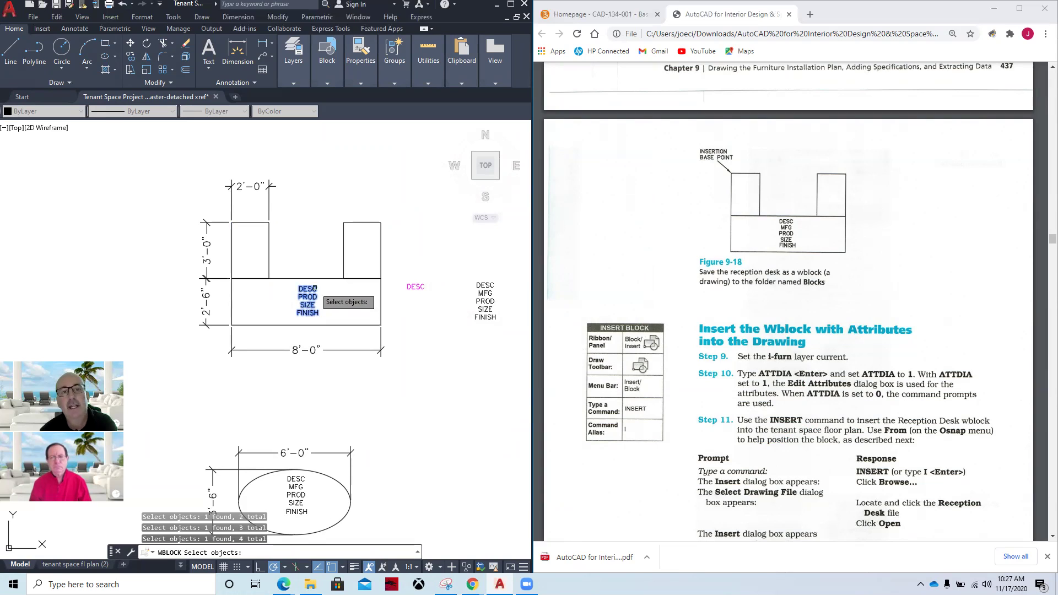
{"action": "left_click", "coordinate": [226, 214]}
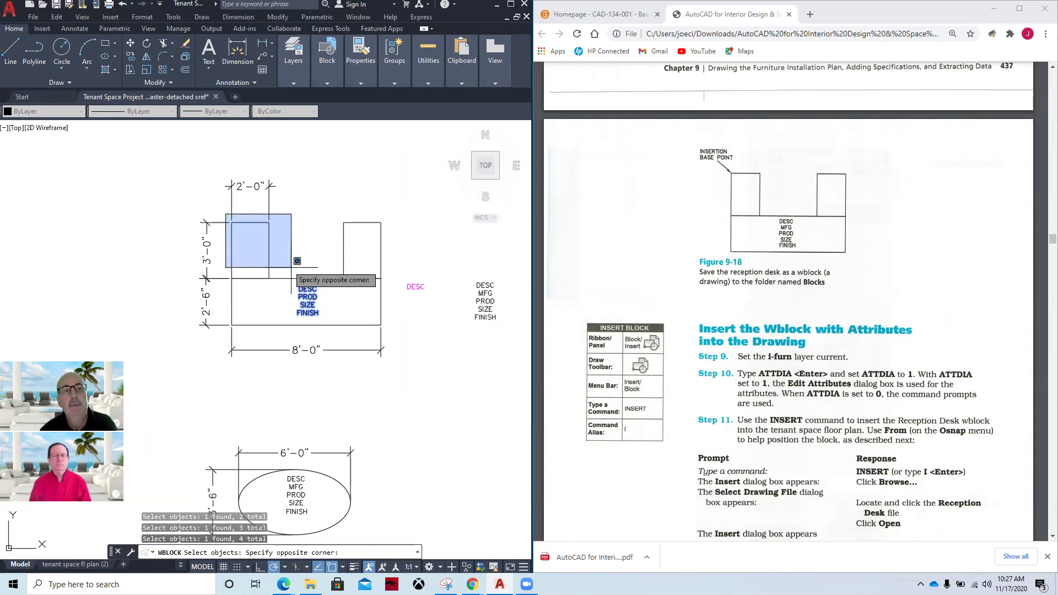
{"action": "left_click", "coordinate": [393, 332]}
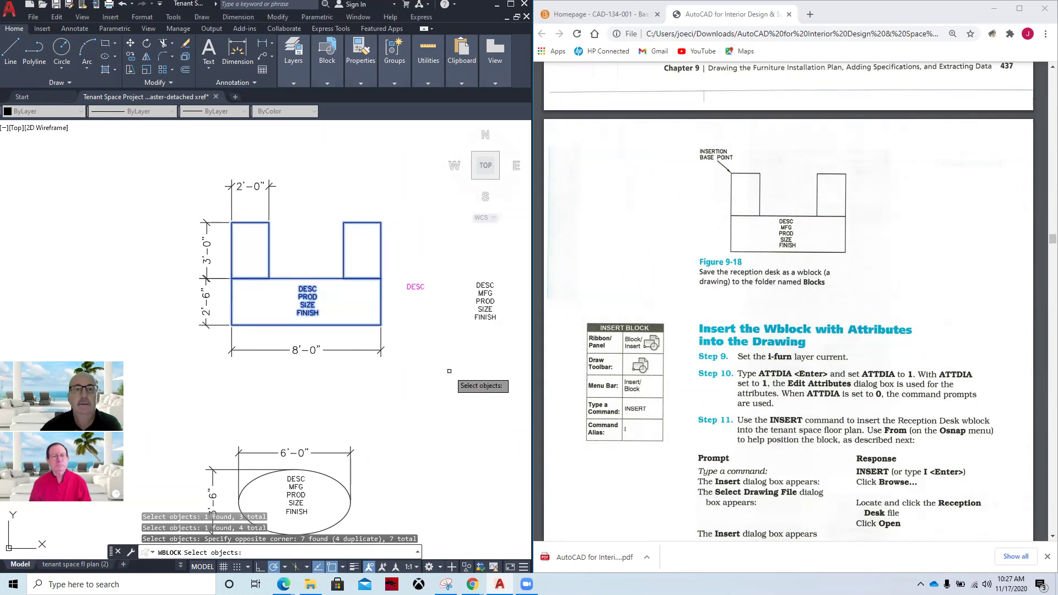
{"action": "key", "text": "Return"}
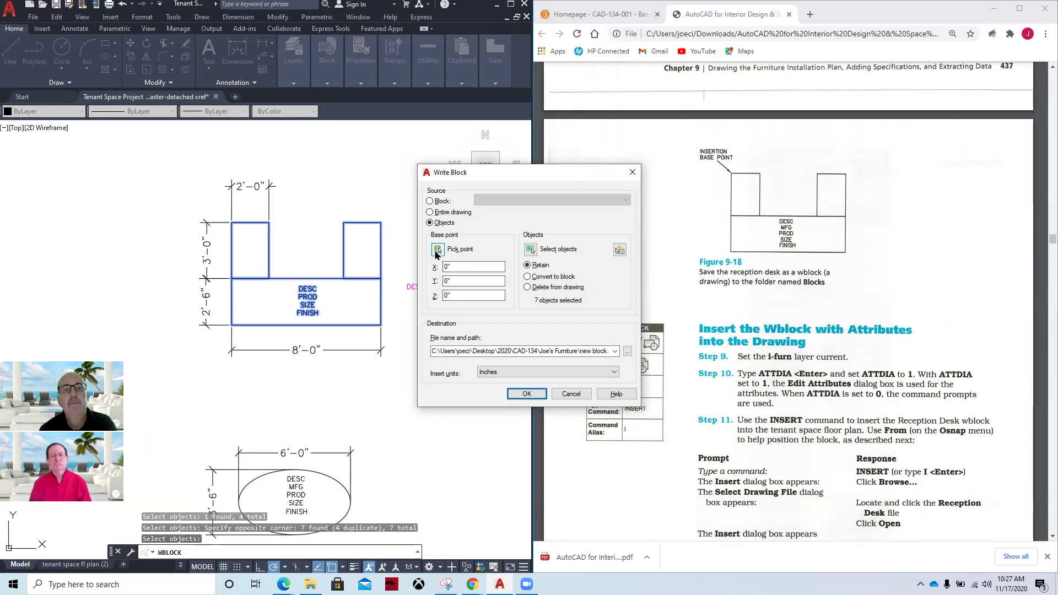
{"action": "left_click", "coordinate": [437, 249]}
{"action": "left_click", "coordinate": [232, 223]}
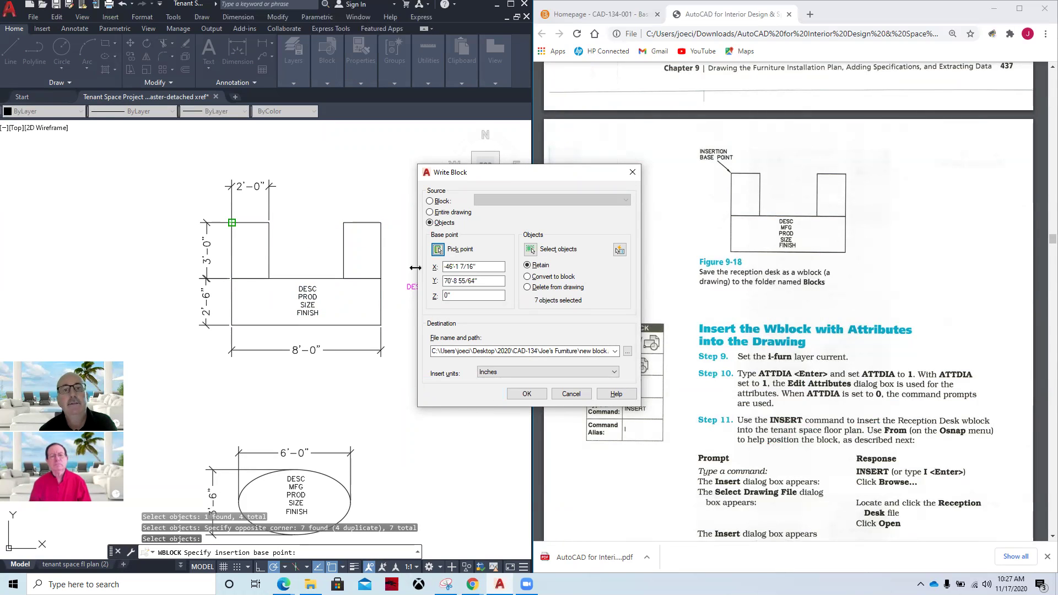
Rename the destination drawing to reception deskx in the furniture folder and write the block.
{"action": "left_click", "coordinate": [606, 352]}
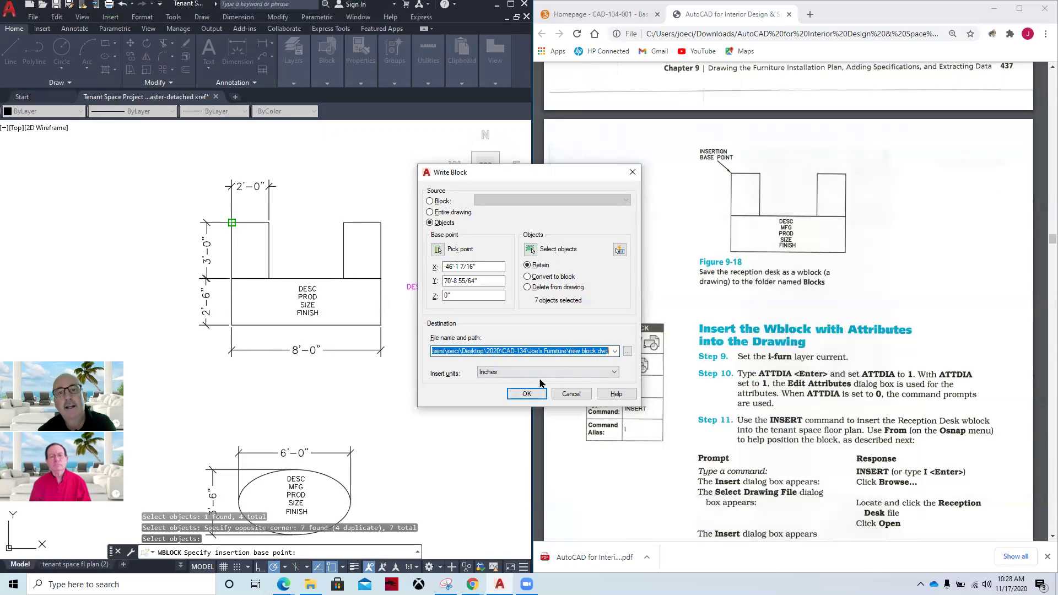
{"action": "key", "text": "Right"}
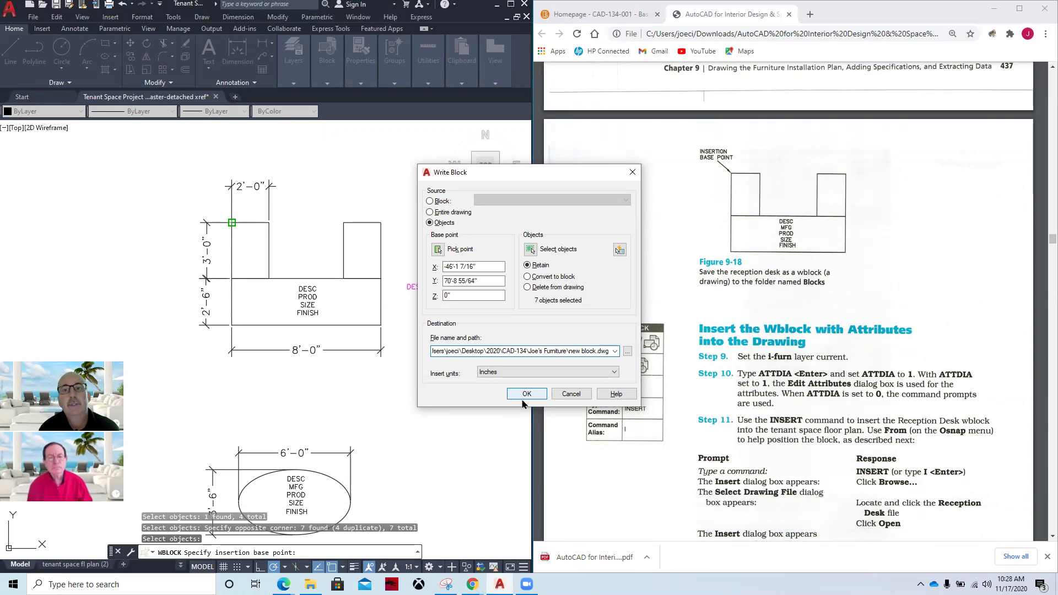
{"action": "key", "text": "BackSpace"}
{"action": "key", "text": "BackSpace"}
{"action": "key", "text": "BackSpace"}
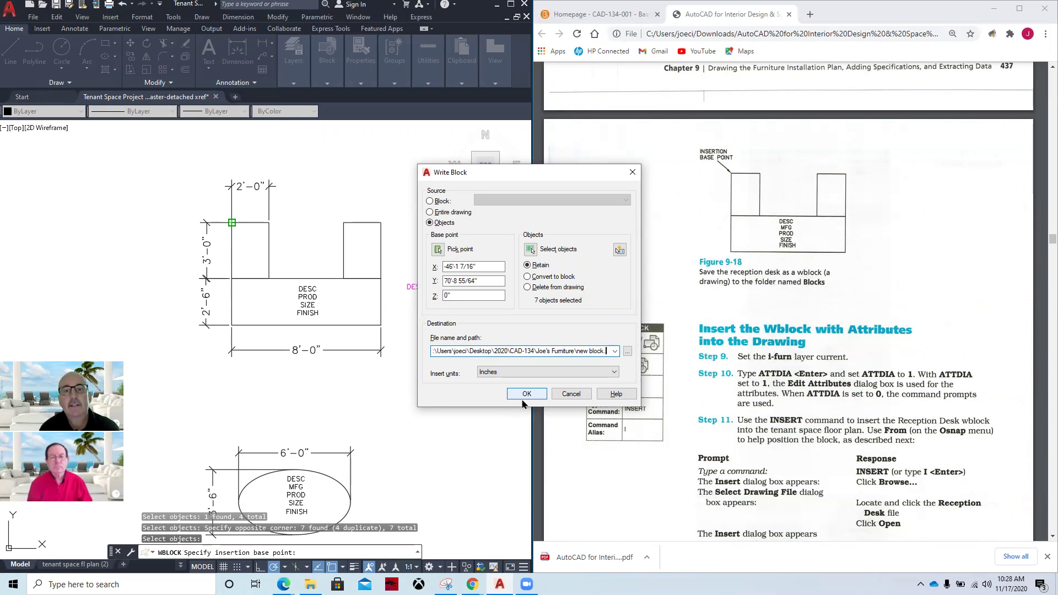
{"action": "key", "text": "BackSpace"}
{"action": "key", "text": "BackSpace"}
{"action": "key", "text": "BackSpace"}
{"action": "key", "text": "BackSpace"}
{"action": "type", "text": "rece"}
{"action": "type", "text": "ption desk"}
{"action": "type", "text": "z"}
{"action": "key", "text": "BackSpace"}
{"action": "type", "text": "x"}
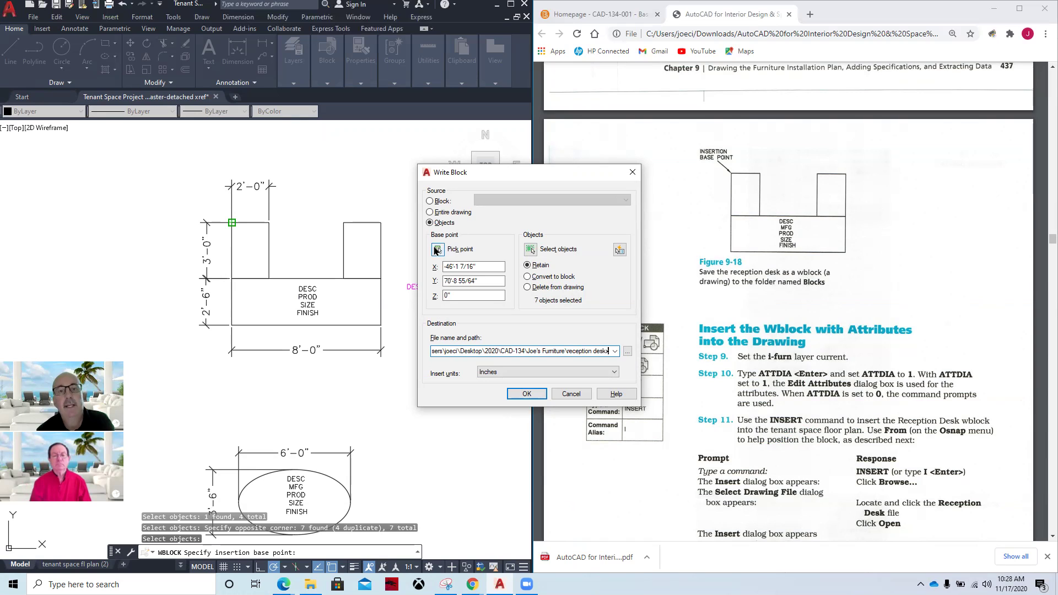
{"action": "left_click", "coordinate": [526, 394]}
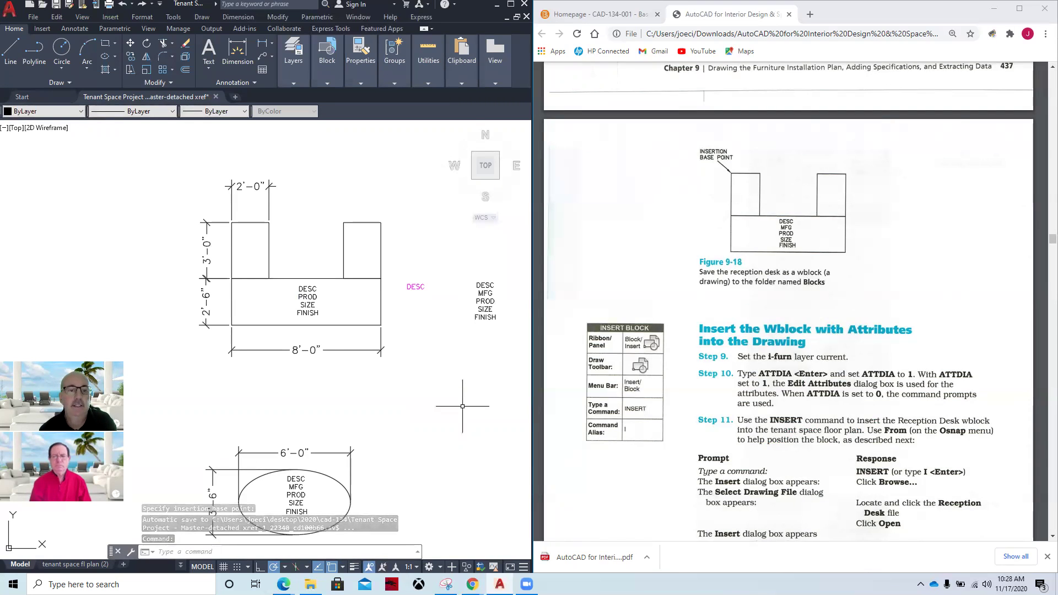
Check in File Explorer that the reception deskx drawing is in the personal furniture folder under Desktop, 2020, CAD-134.
{"action": "left_click", "coordinate": [310, 584]}
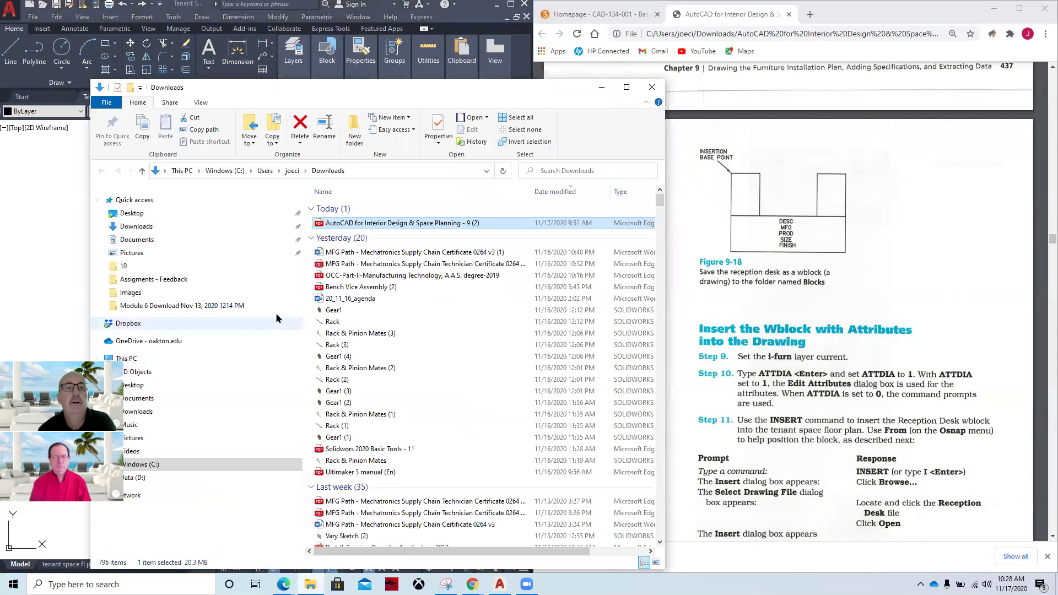
{"action": "left_click", "coordinate": [160, 216]}
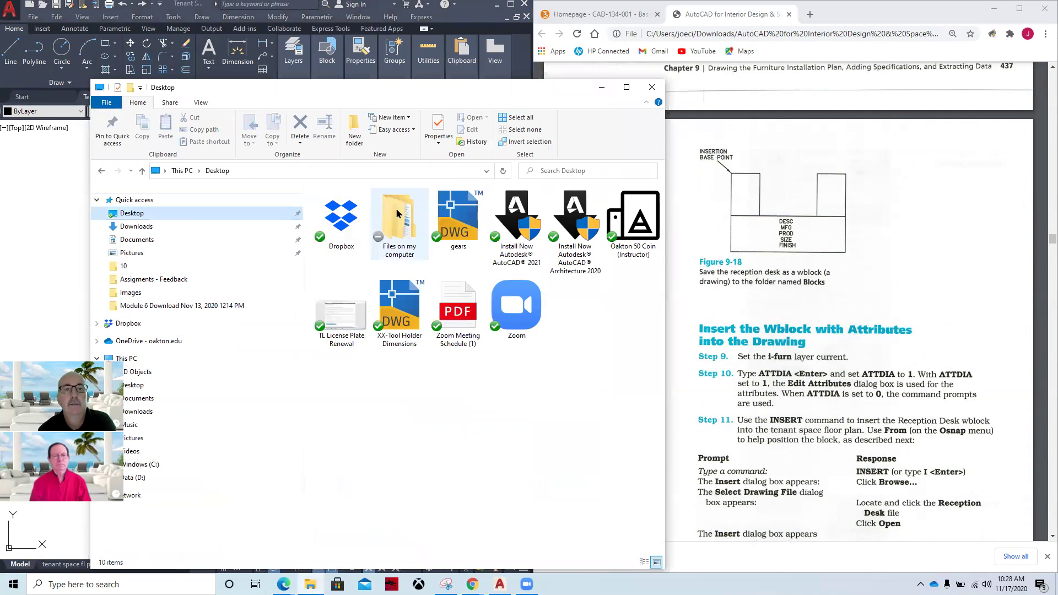
{"action": "double_click", "coordinate": [396, 214]}
{"action": "double_click", "coordinate": [332, 208]}
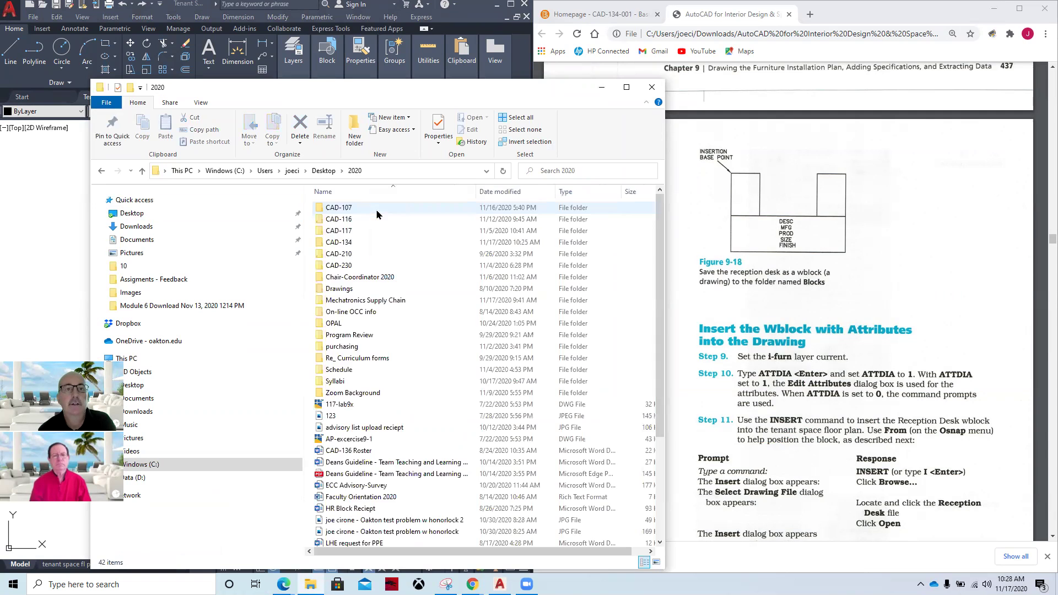
{"action": "left_click", "coordinate": [375, 246]}
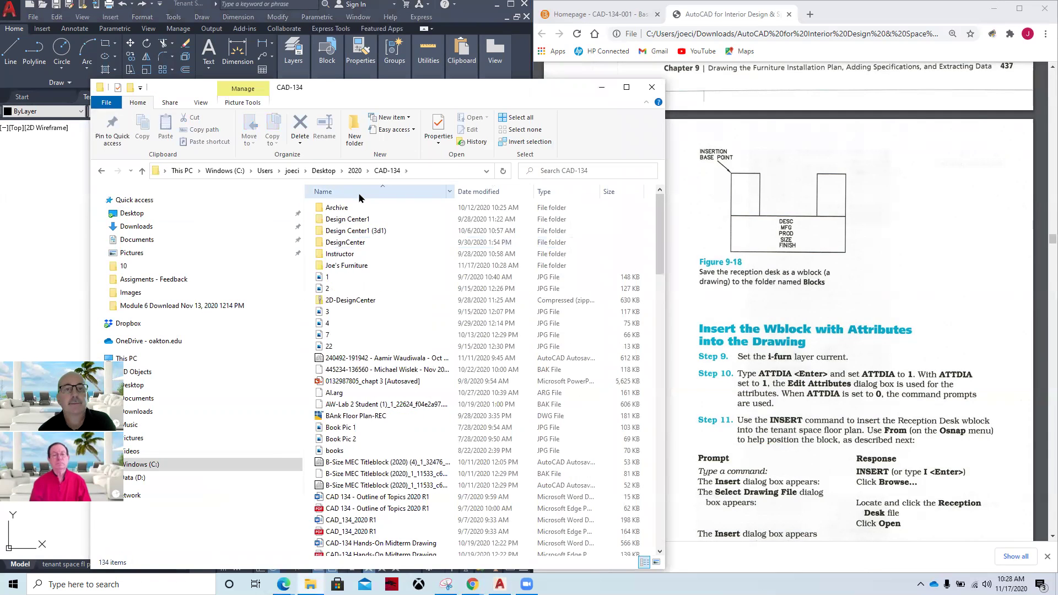
{"action": "double_click", "coordinate": [366, 266]}
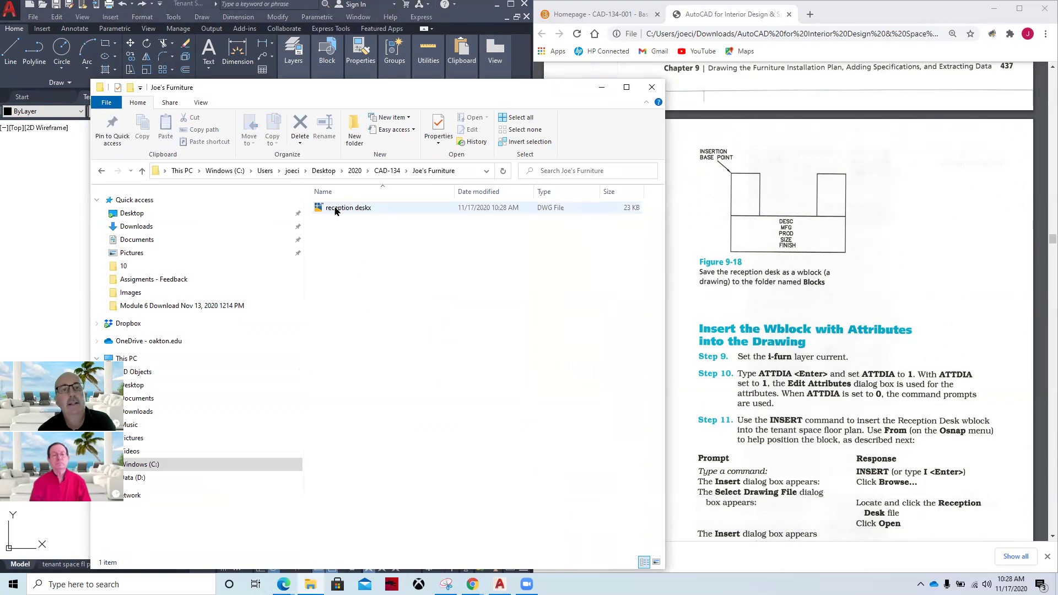
{"action": "left_click", "coordinate": [601, 89]}
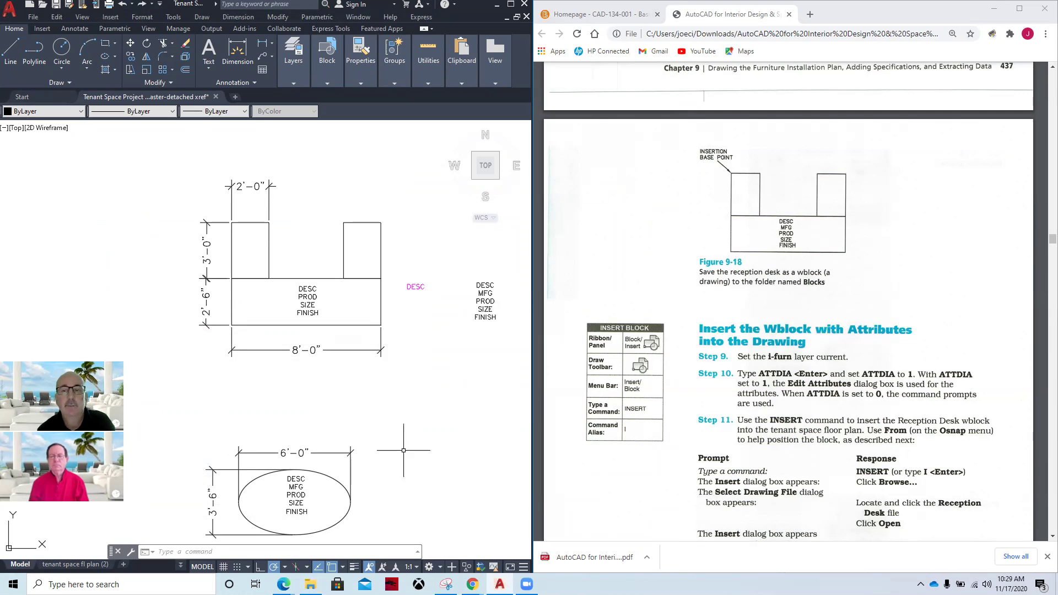
Read on through the textbook's wblock insertion steps and examine the floor plan on the tenant space fl plan (2) layout.
{"action": "scroll", "coordinate": [748, 394], "scroll_direction": "down", "scroll_amount": 2}
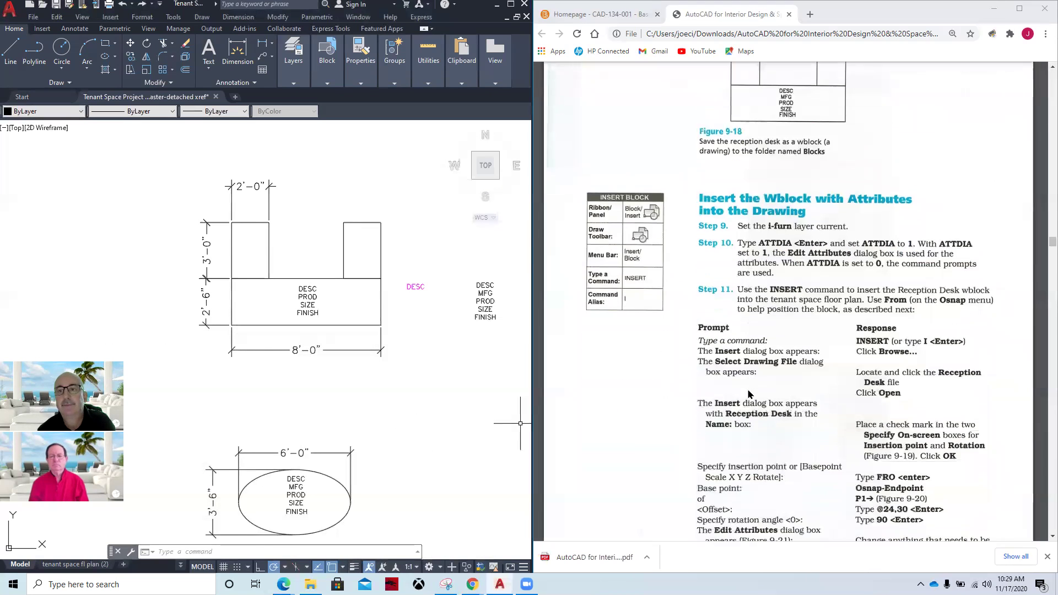
{"action": "scroll", "coordinate": [748, 395], "scroll_direction": "down", "scroll_amount": 1}
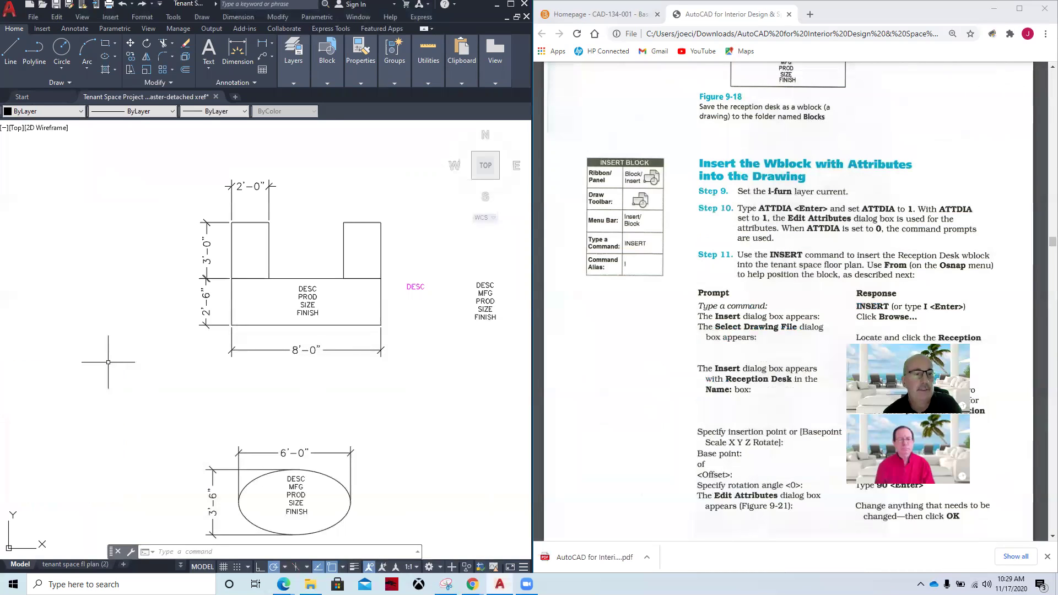
{"action": "left_click", "coordinate": [64, 565]}
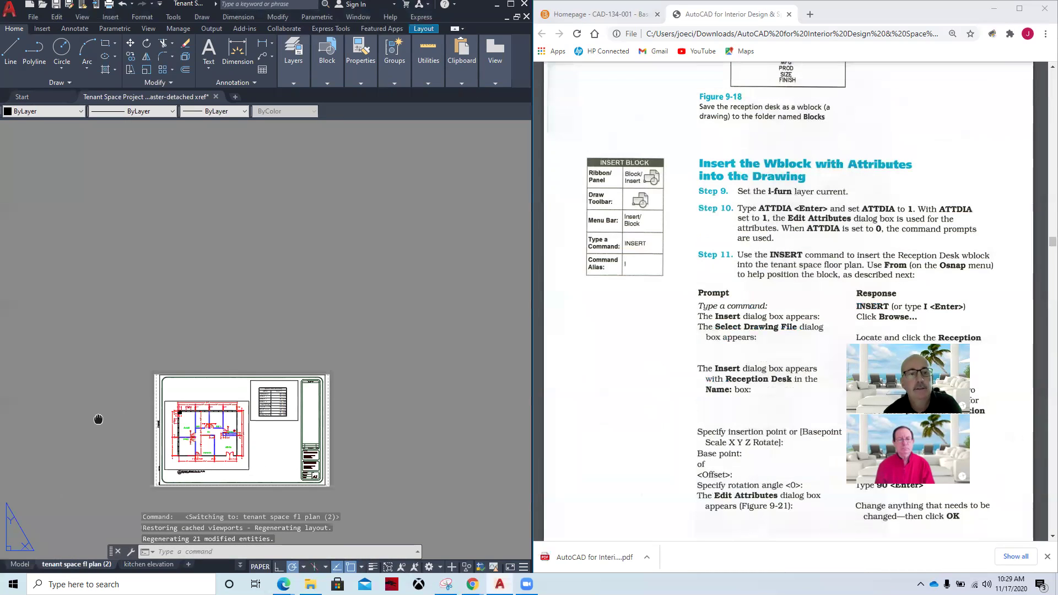
{"action": "scroll", "coordinate": [219, 348], "scroll_direction": "up", "scroll_amount": 4}
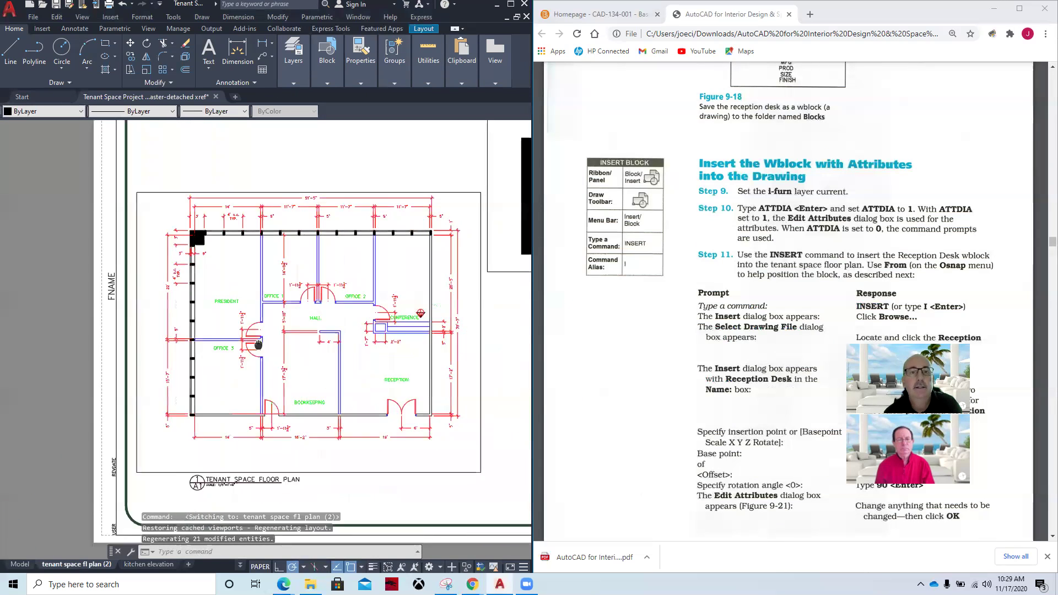
{"action": "mouse_move", "coordinate": [148, 573]}
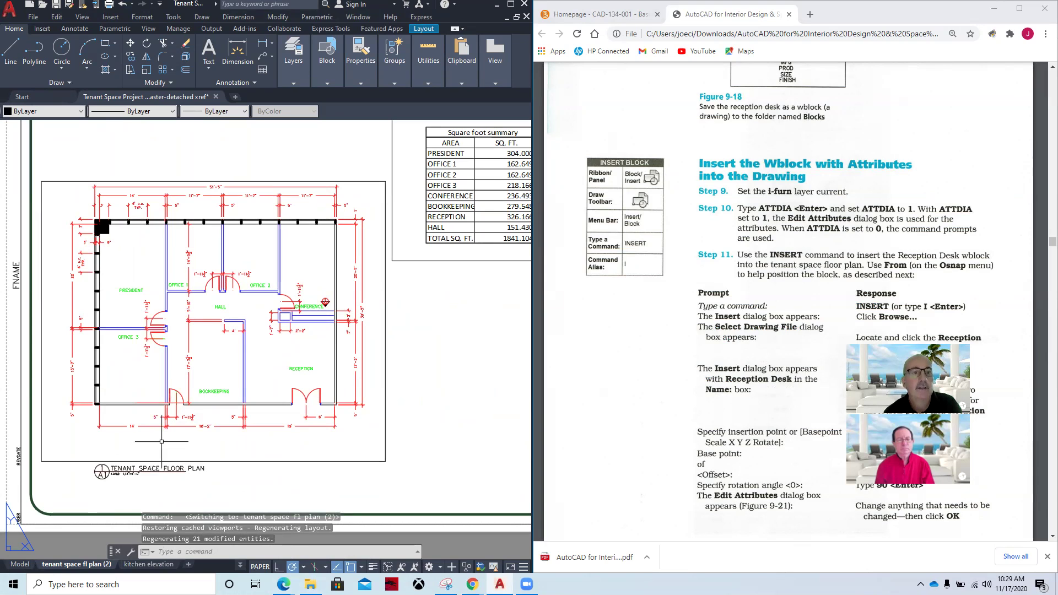
{"action": "middle_click_drag", "start_coordinate": [456, 353], "coordinate": [372, 290]}
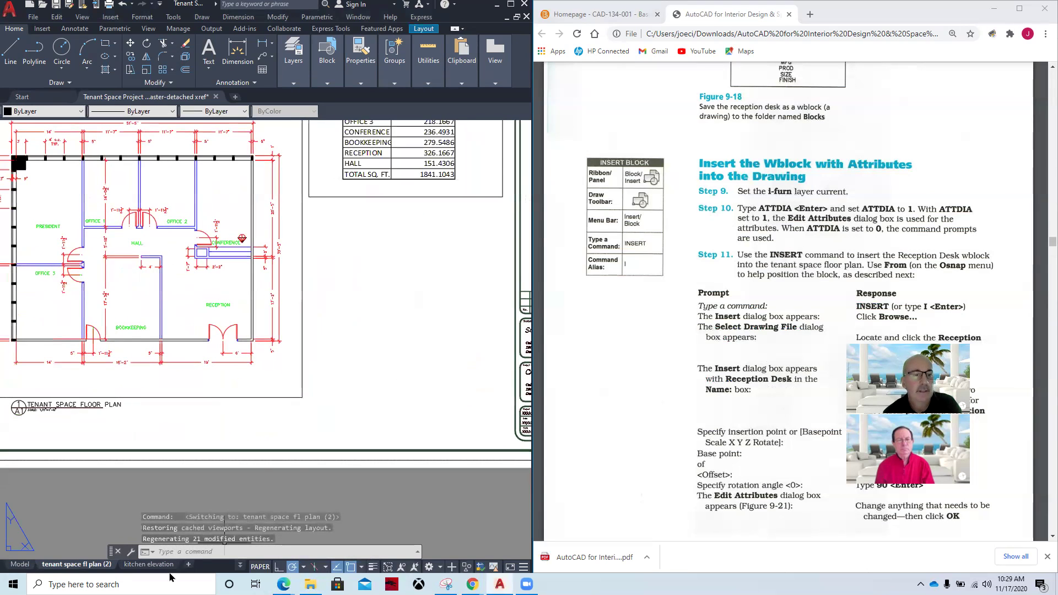
{"action": "scroll", "coordinate": [88, 530], "scroll_direction": "down", "scroll_amount": 2}
{"action": "middle_click_drag", "start_coordinate": [125, 522], "coordinate": [186, 446]}
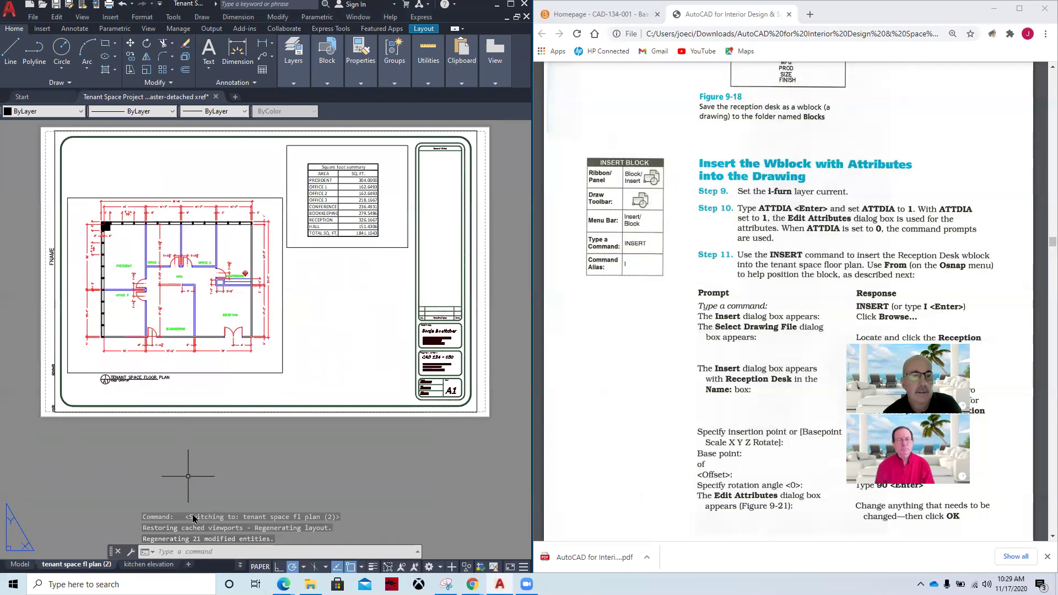
Open the tenant space fl plan (3) layout in a maximized window and activate model space in its furniture installation plan viewport.
{"action": "left_click", "coordinate": [511, 6]}
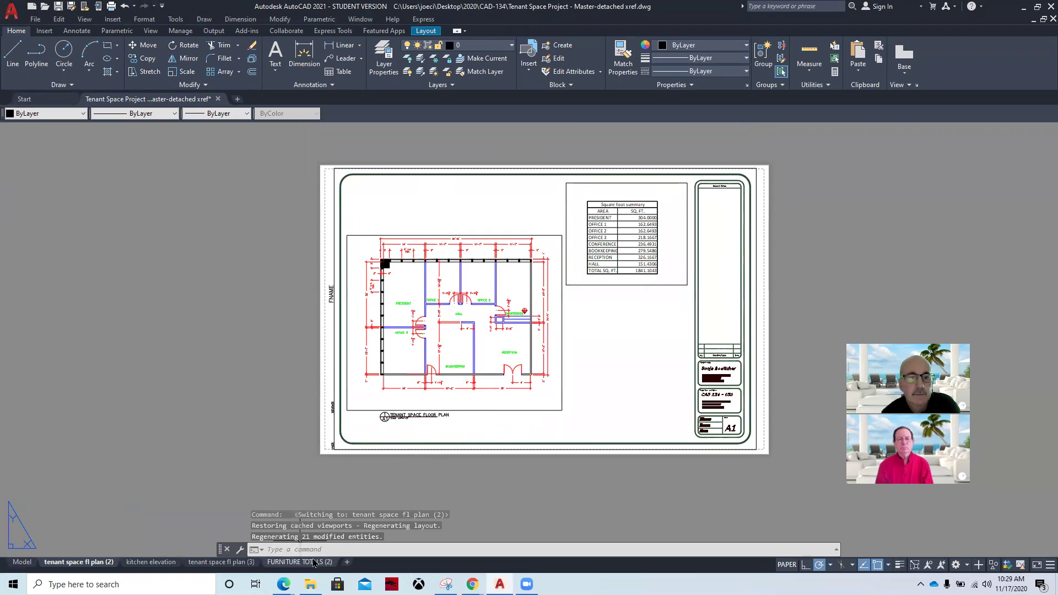
{"action": "left_click", "coordinate": [218, 562]}
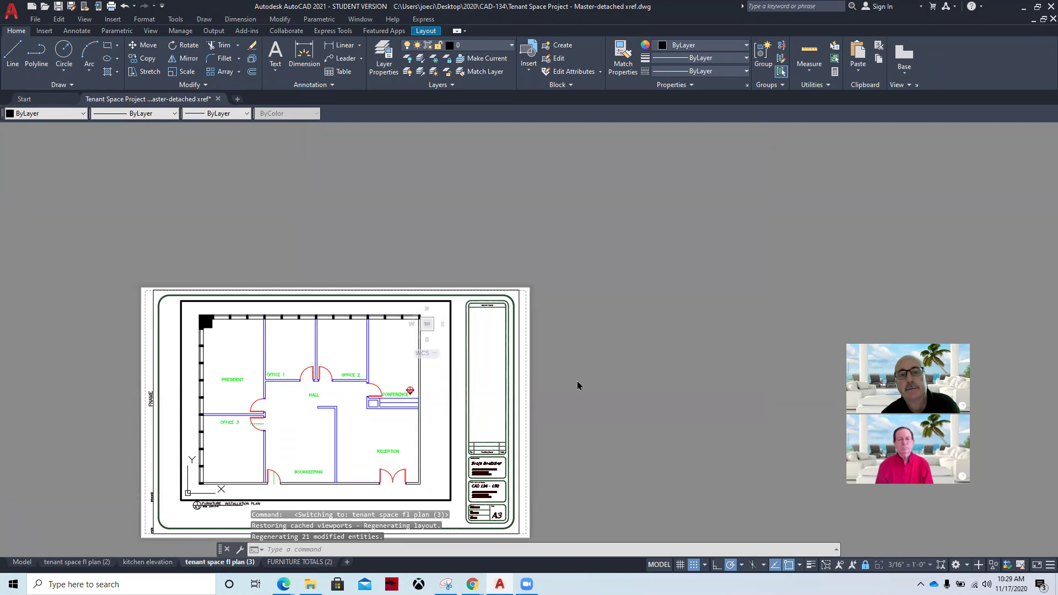
{"action": "scroll", "coordinate": [353, 330], "scroll_direction": "up", "scroll_amount": 5}
{"action": "scroll", "coordinate": [353, 331], "scroll_direction": "down", "scroll_amount": 5}
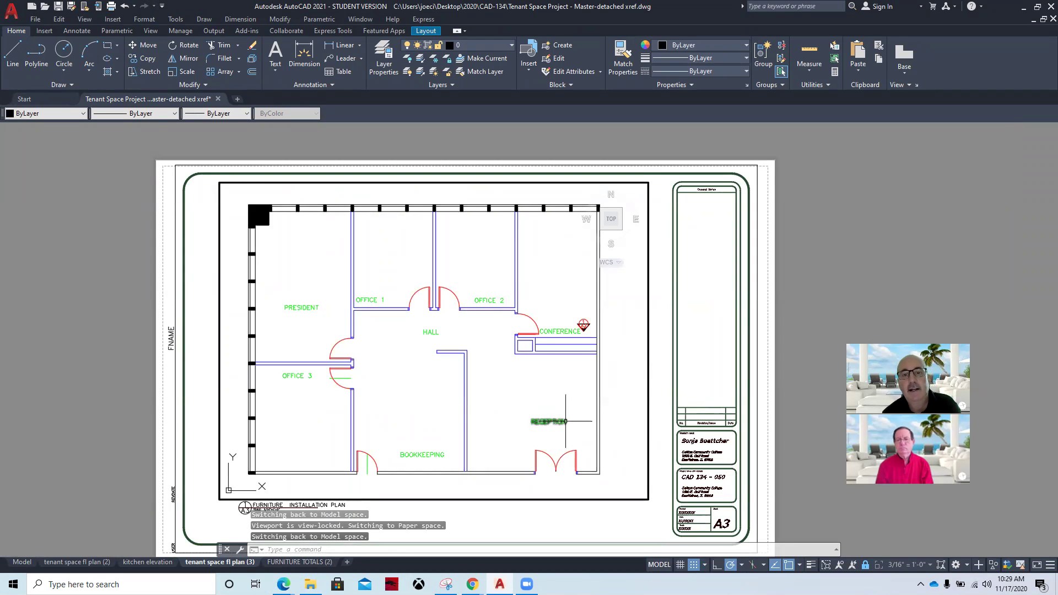
{"action": "double_click", "coordinate": [704, 300]}
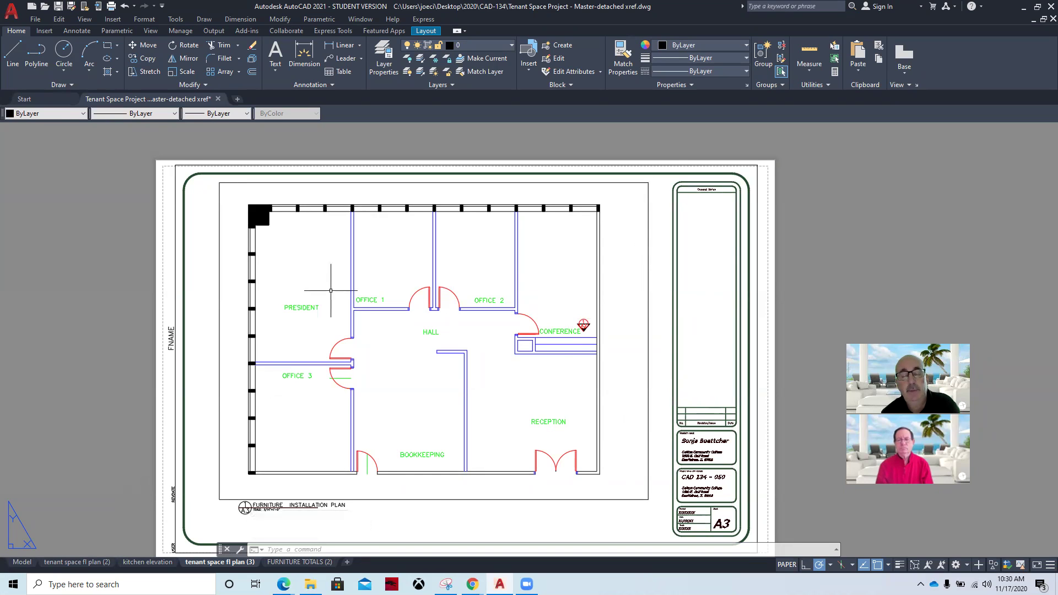
{"action": "double_click", "coordinate": [546, 248]}
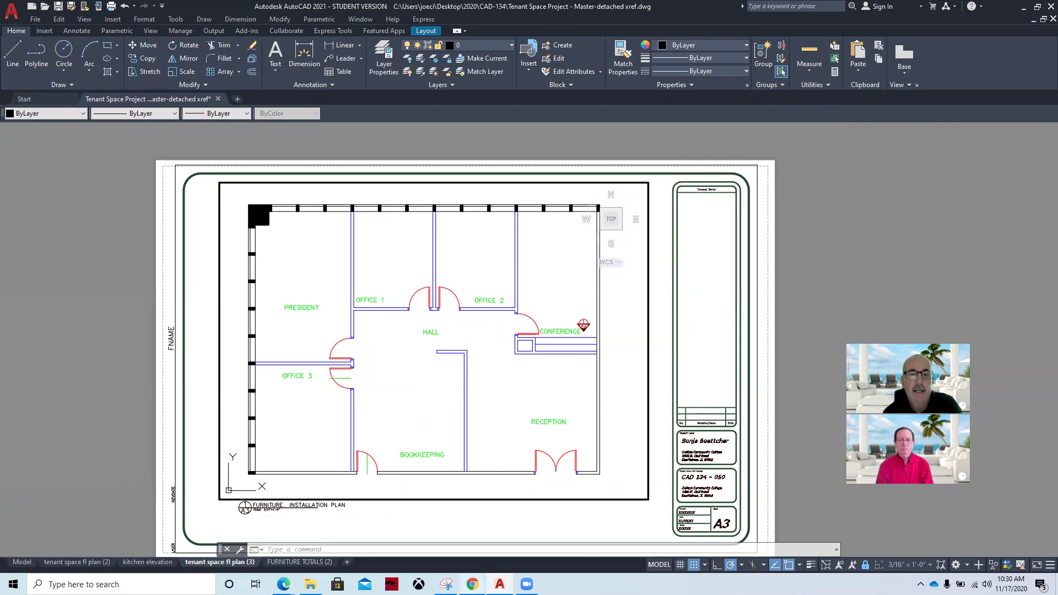
Place the drawing window beside the textbook and show the full Steps 9 to 11 on page 438.
{"action": "left_click", "coordinate": [1037, 7]}
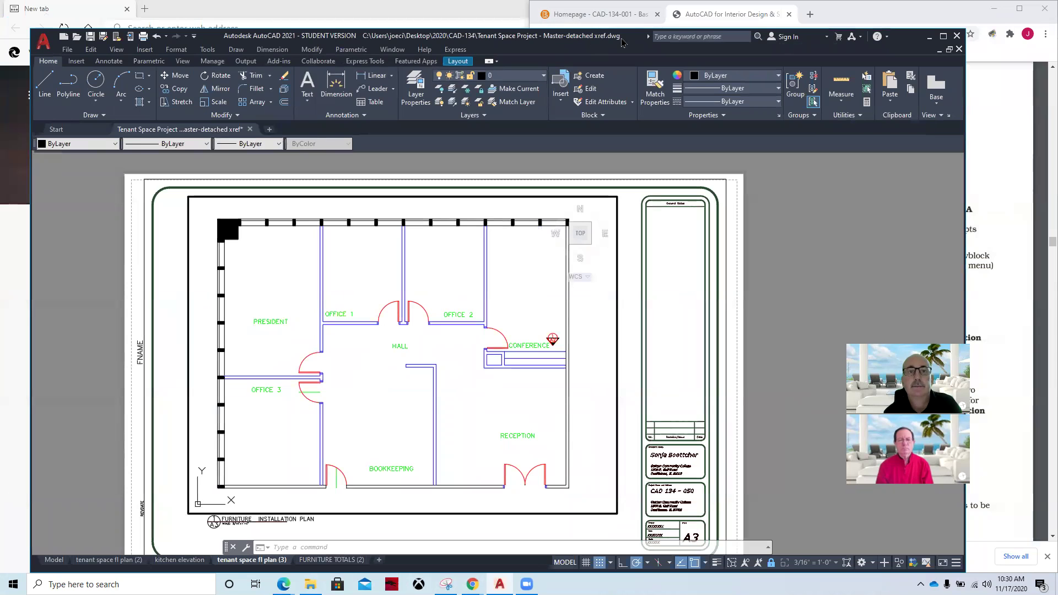
{"action": "left_click_drag", "start_coordinate": [1, 42], "coordinate": [0, 42]}
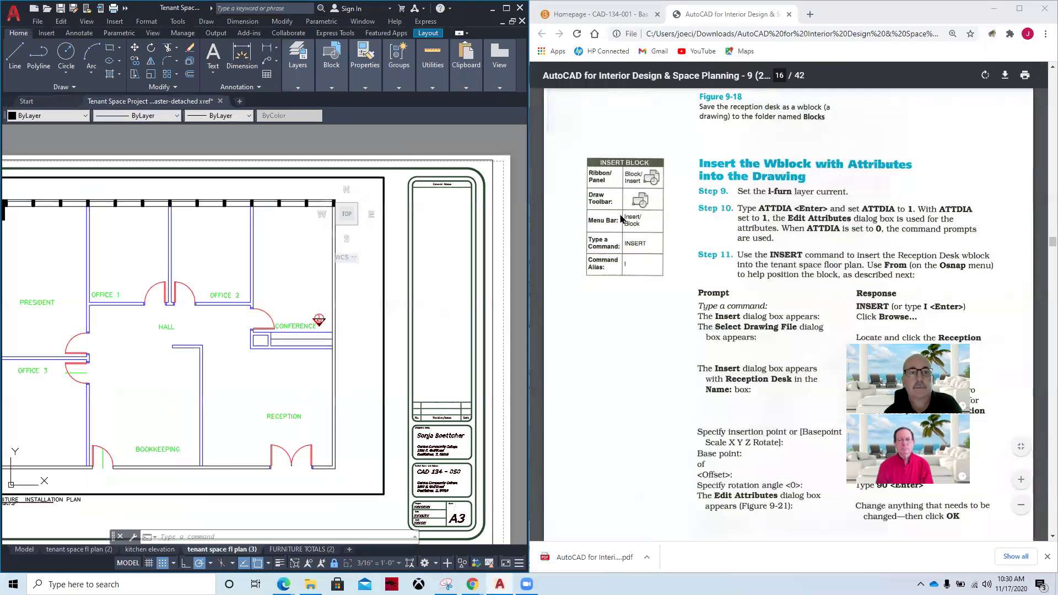
{"action": "scroll", "coordinate": [742, 361], "scroll_direction": "down", "scroll_amount": 1}
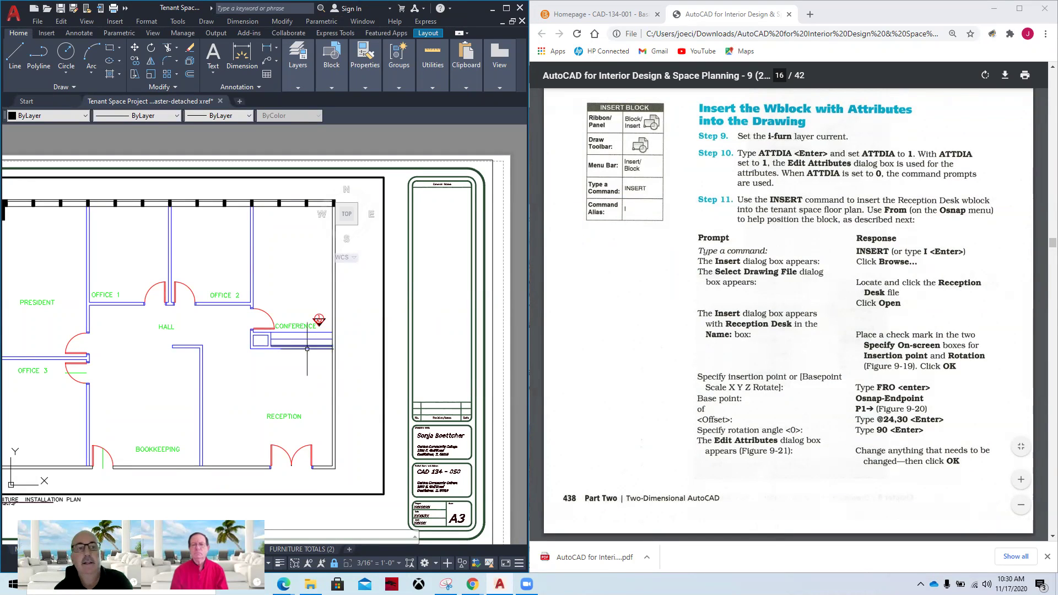
Set the ATTDIA system variable to 1 so that block insertion uses the Edit Attributes dialog.
{"action": "left_click", "coordinate": [325, 227]}
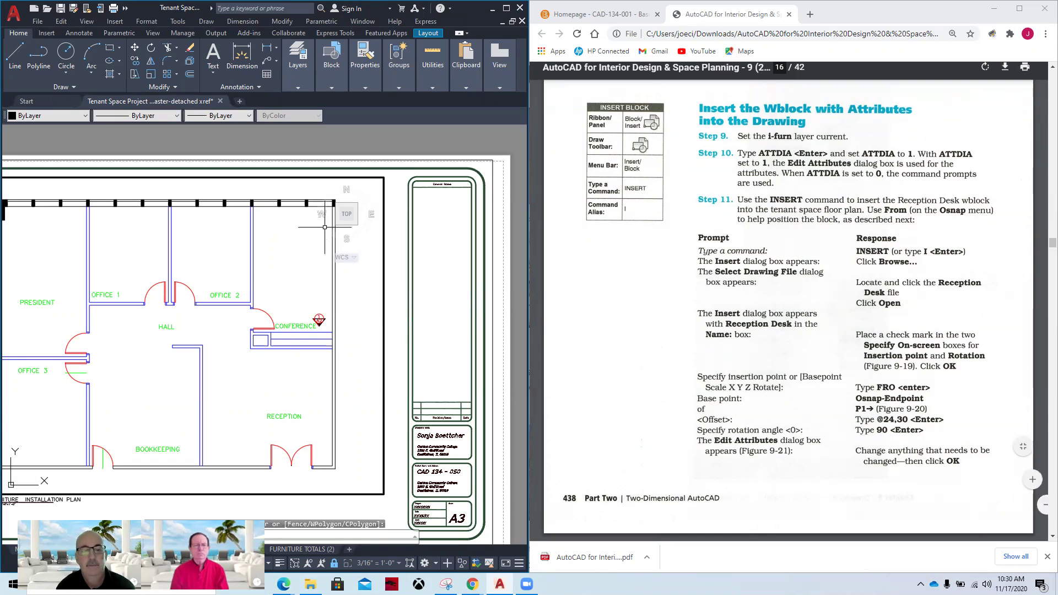
{"action": "type", "text": "attd"}
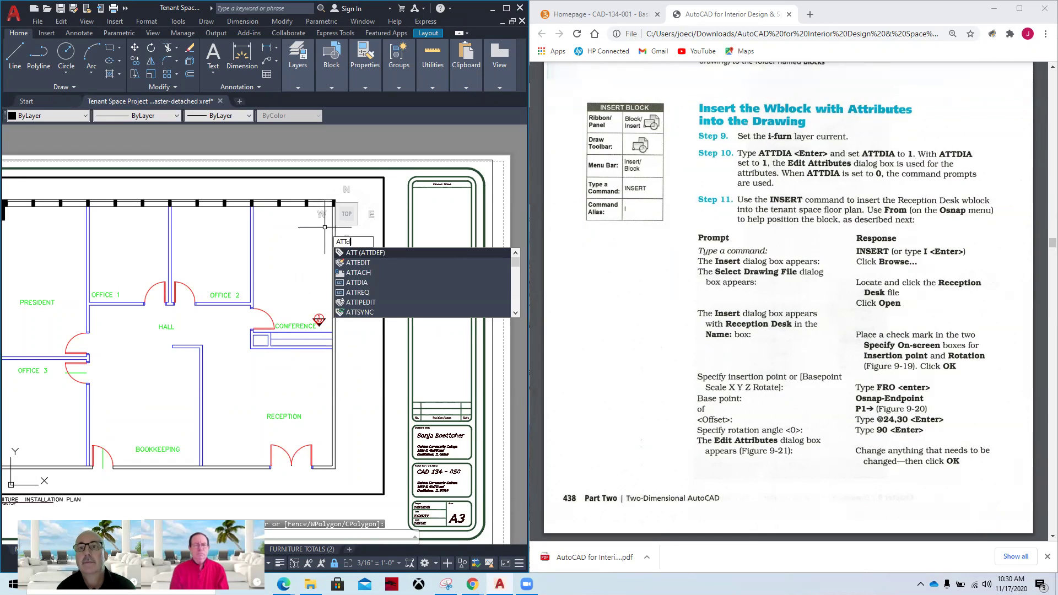
{"action": "type", "text": "ia"}
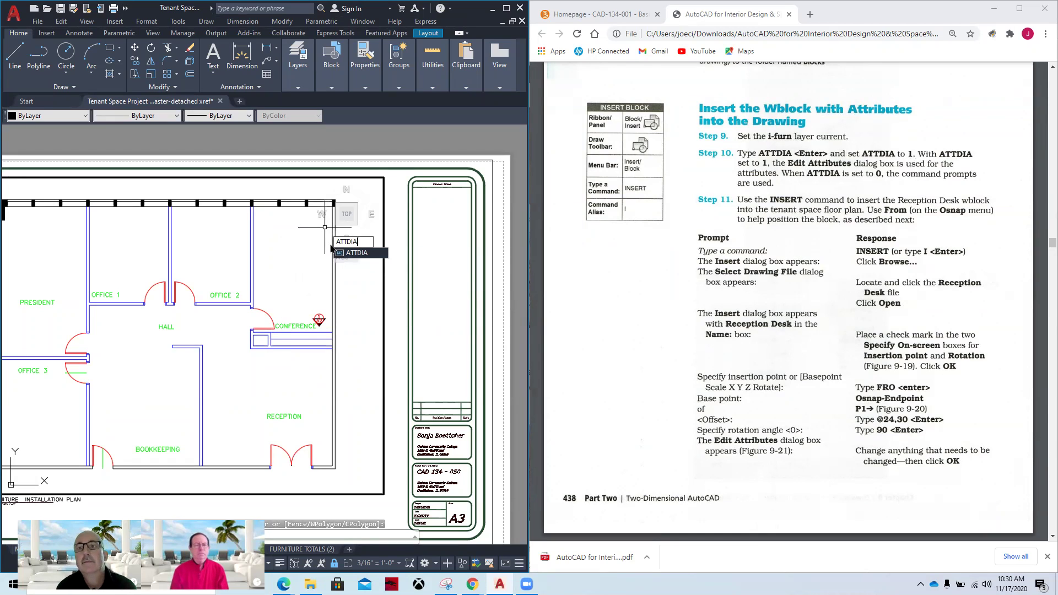
{"action": "key", "text": "Return"}
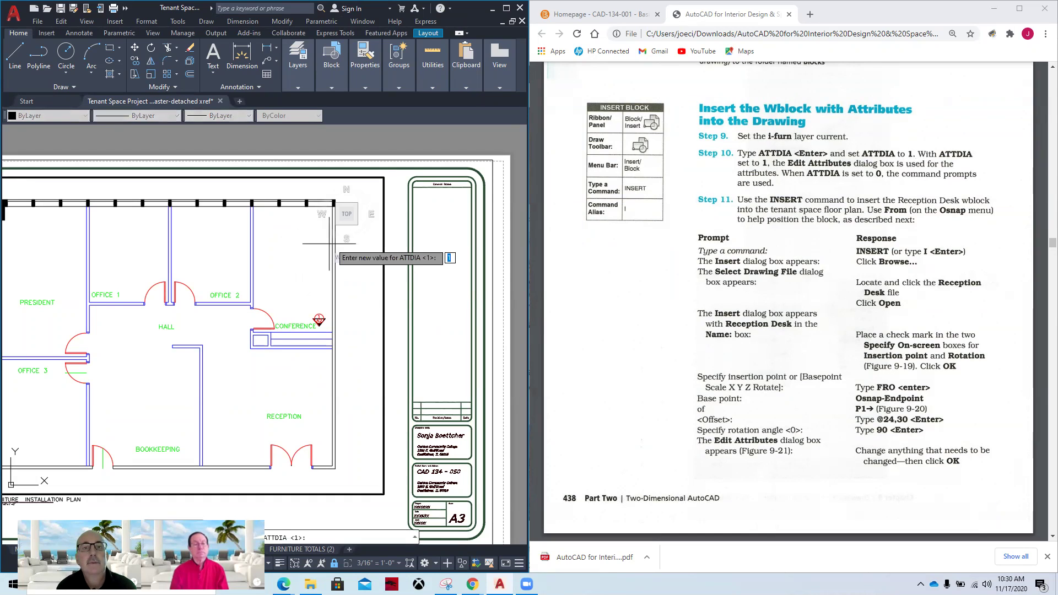
{"action": "key", "text": "Return"}
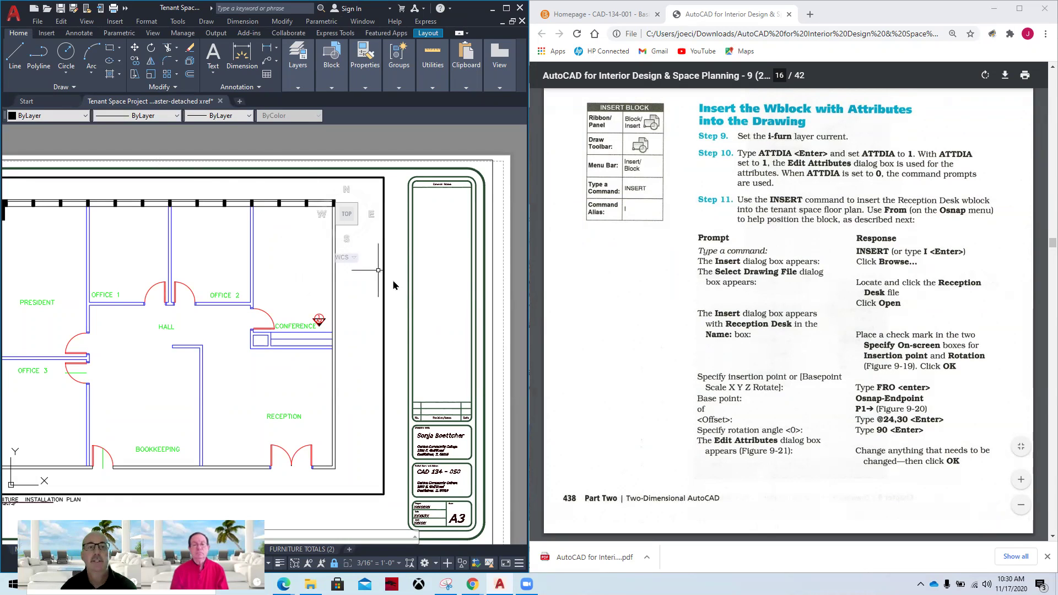
Try to run the INSERT command for the reception desk wblock, continuing past the exception errors.
{"action": "type", "text": "insert"}
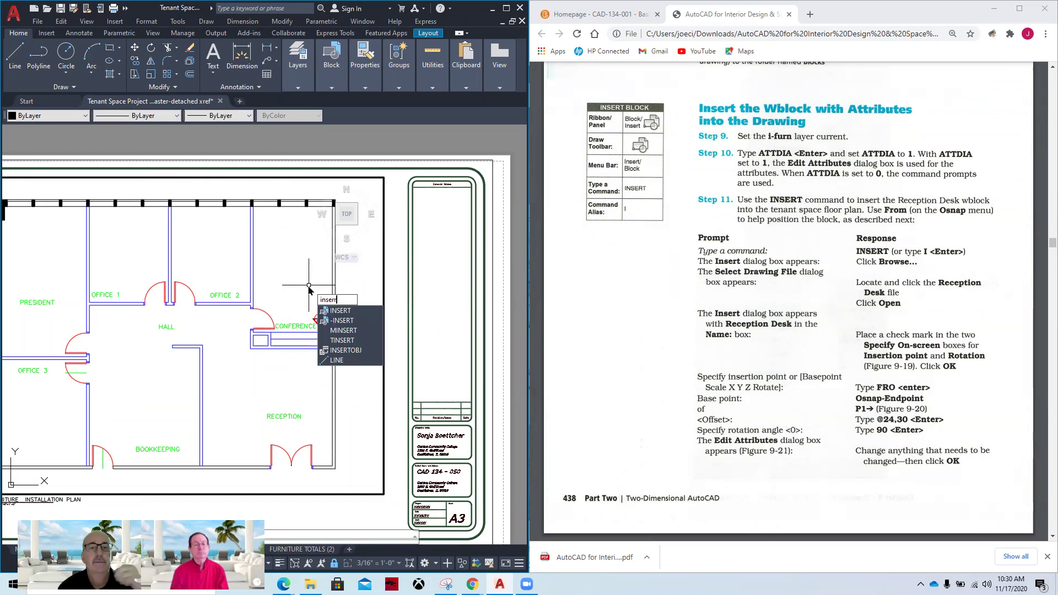
{"action": "left_click", "coordinate": [345, 314]}
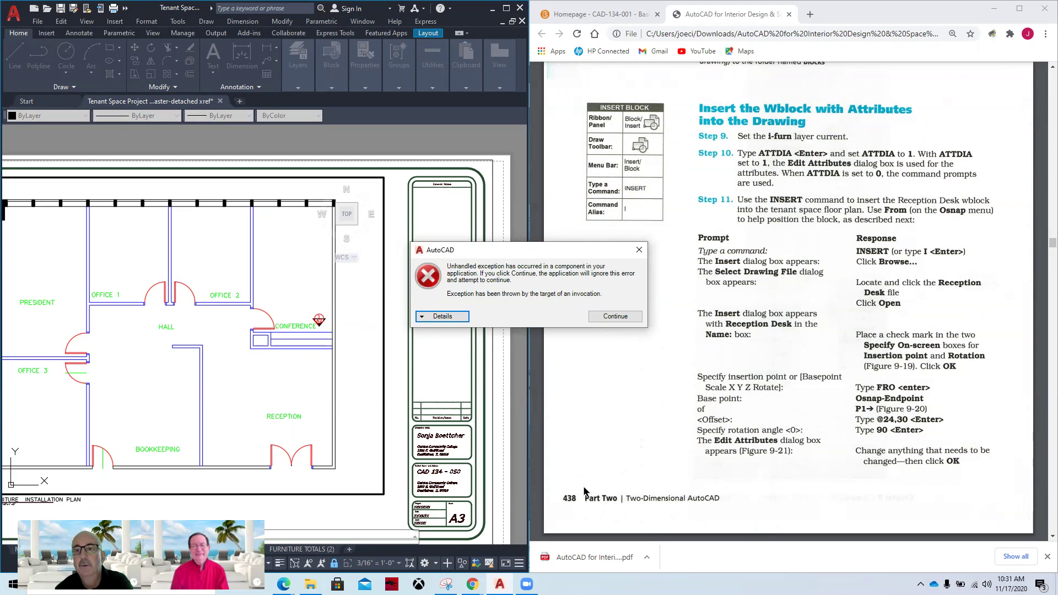
{"action": "left_click", "coordinate": [615, 316]}
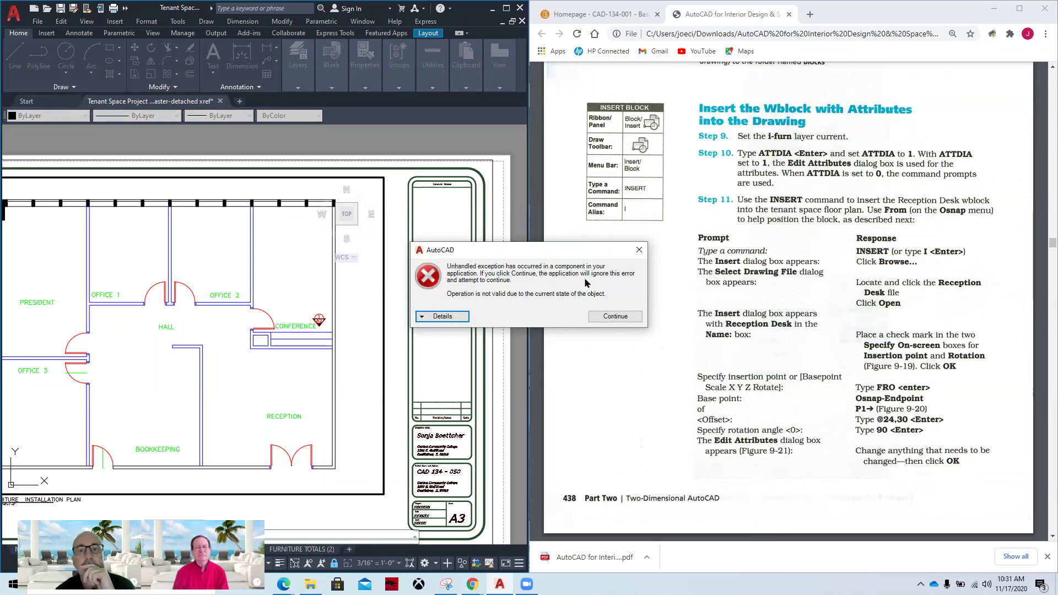
{"action": "left_click", "coordinate": [603, 319]}
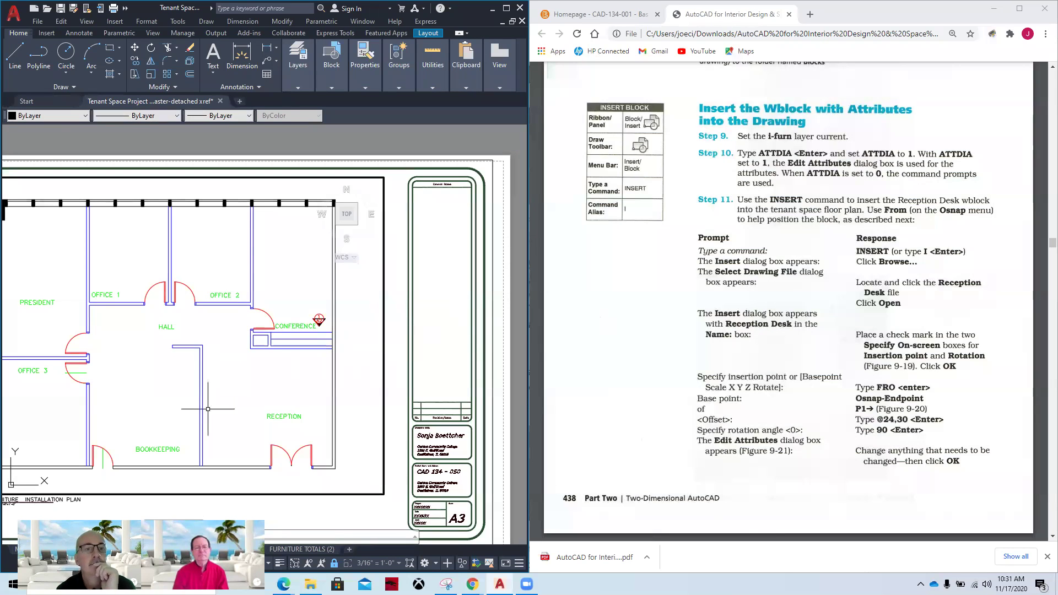
{"action": "left_click", "coordinate": [253, 395]}
{"action": "left_click", "coordinate": [229, 391]}
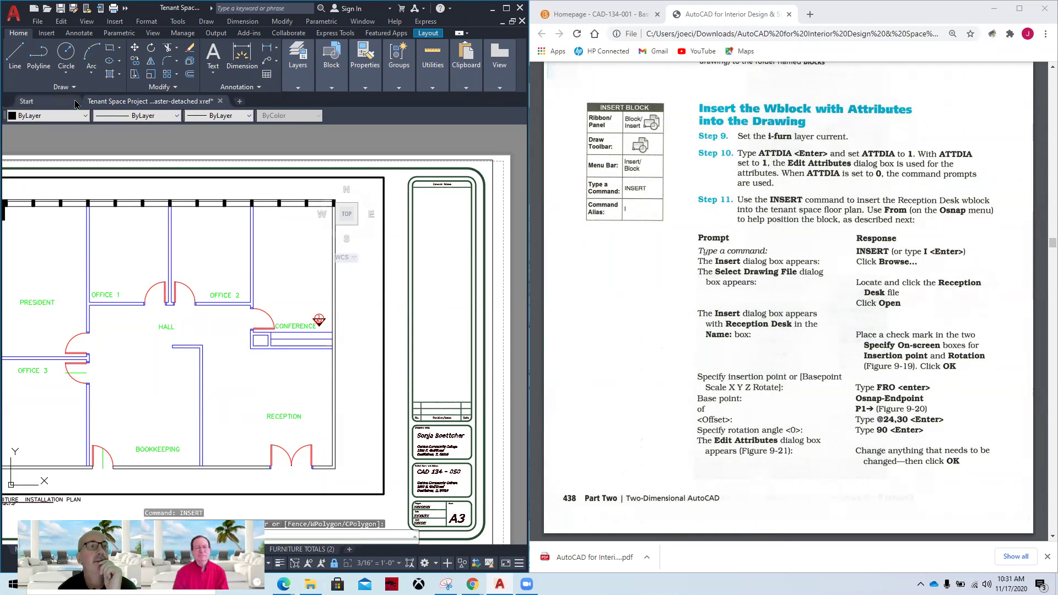
Try to insert the reception desk through Blocks from Libraries and acknowledge the fatal error.
{"action": "left_click", "coordinate": [46, 33]}
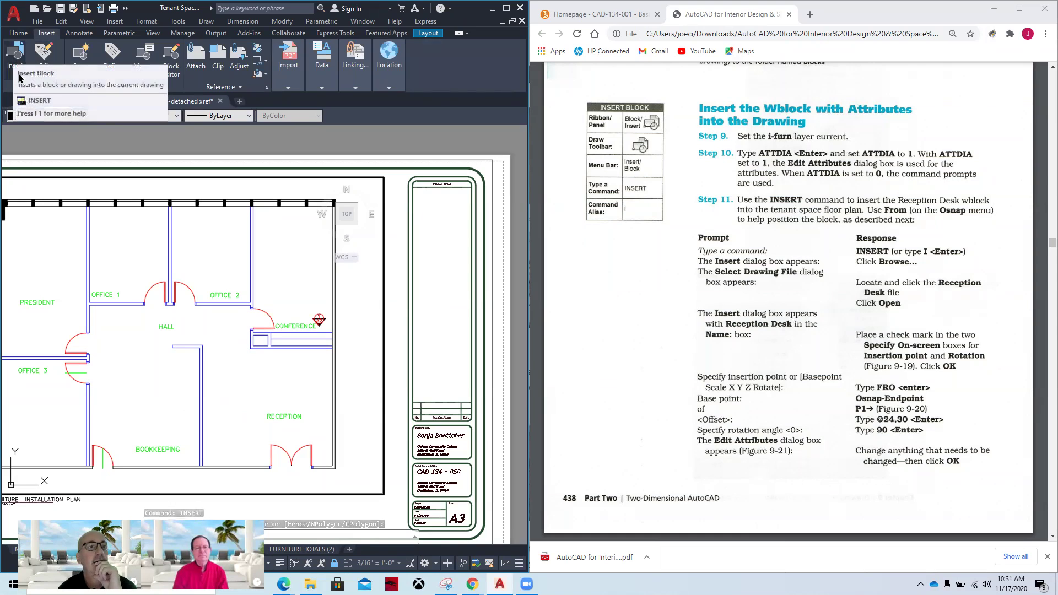
{"action": "left_click", "coordinate": [15, 56]}
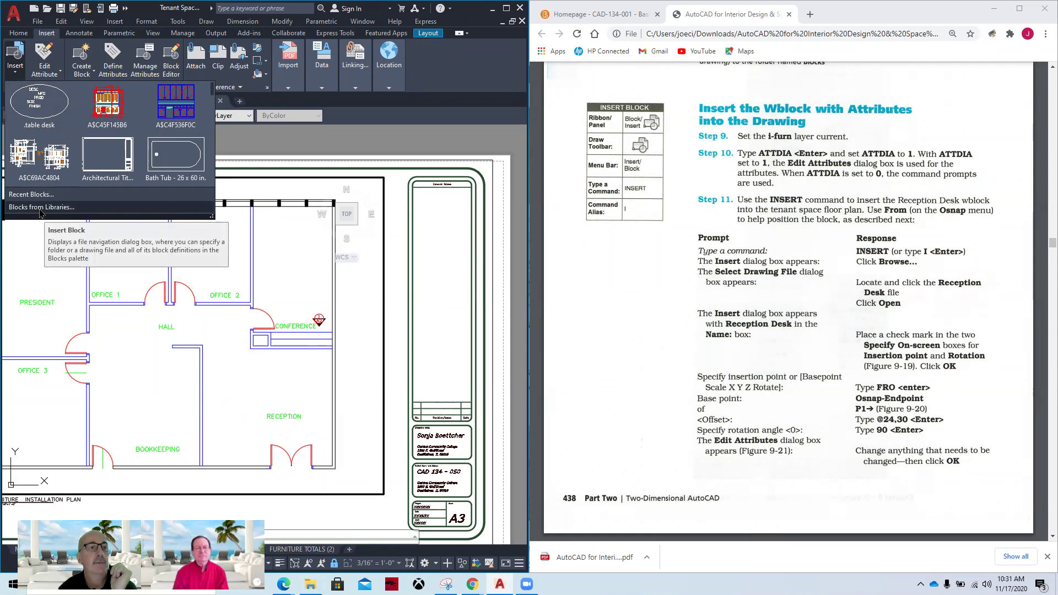
{"action": "left_click", "coordinate": [41, 208]}
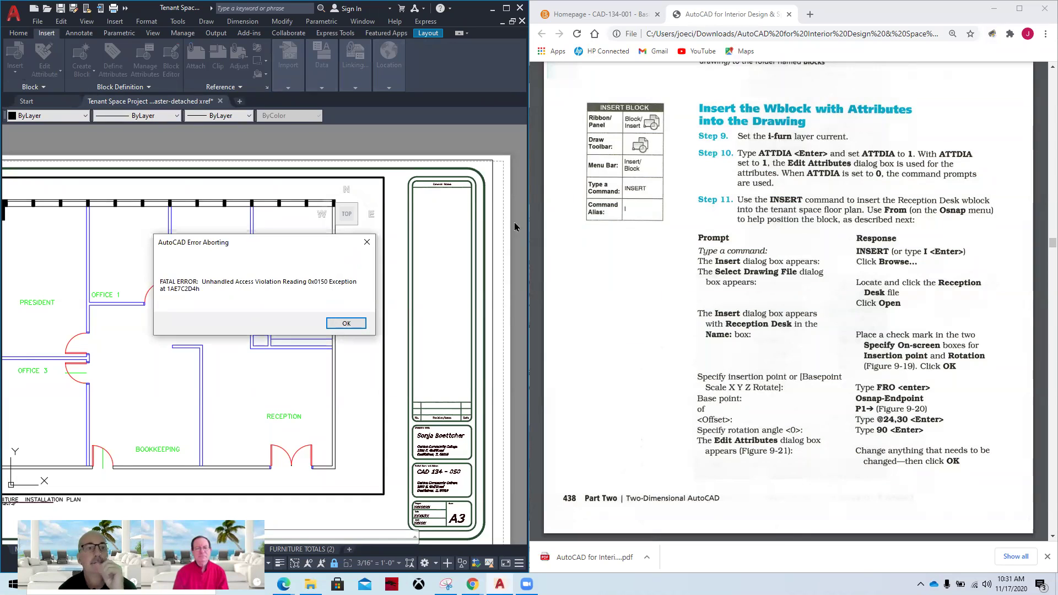
{"action": "left_click", "coordinate": [346, 325]}
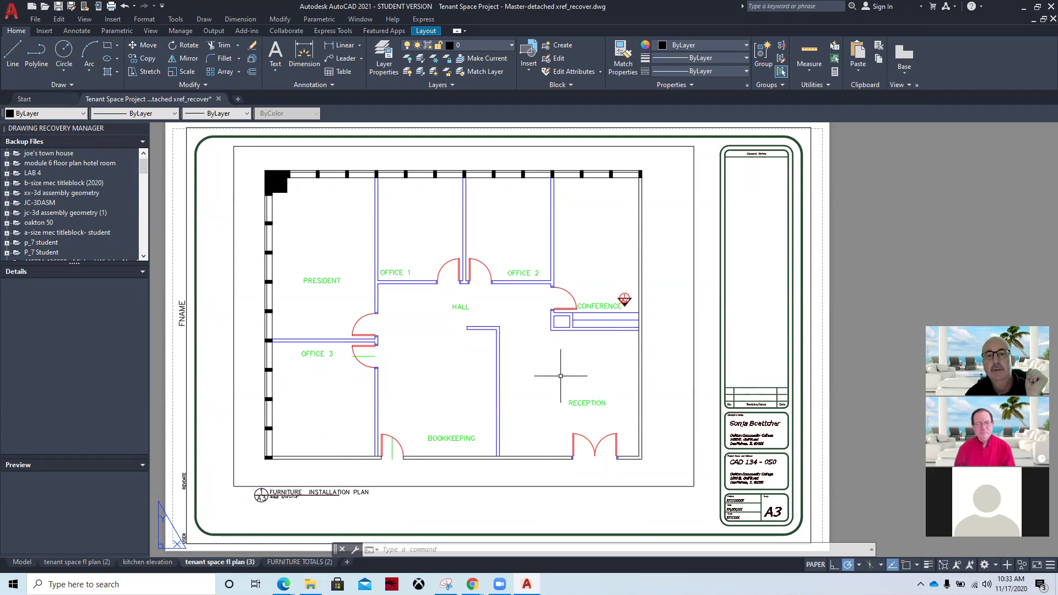
Try to run the INSERT command inside the furniture plan viewport, continuing past the unhandled exception.
{"action": "double_click", "coordinate": [539, 388]}
{"action": "type", "text": "insert"}
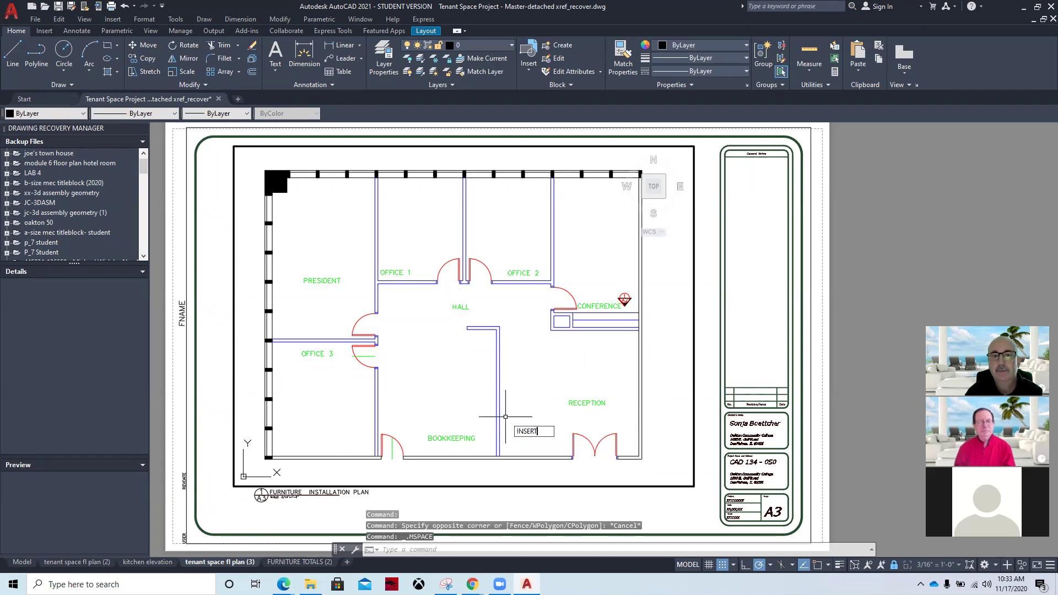
{"action": "key", "text": "Return"}
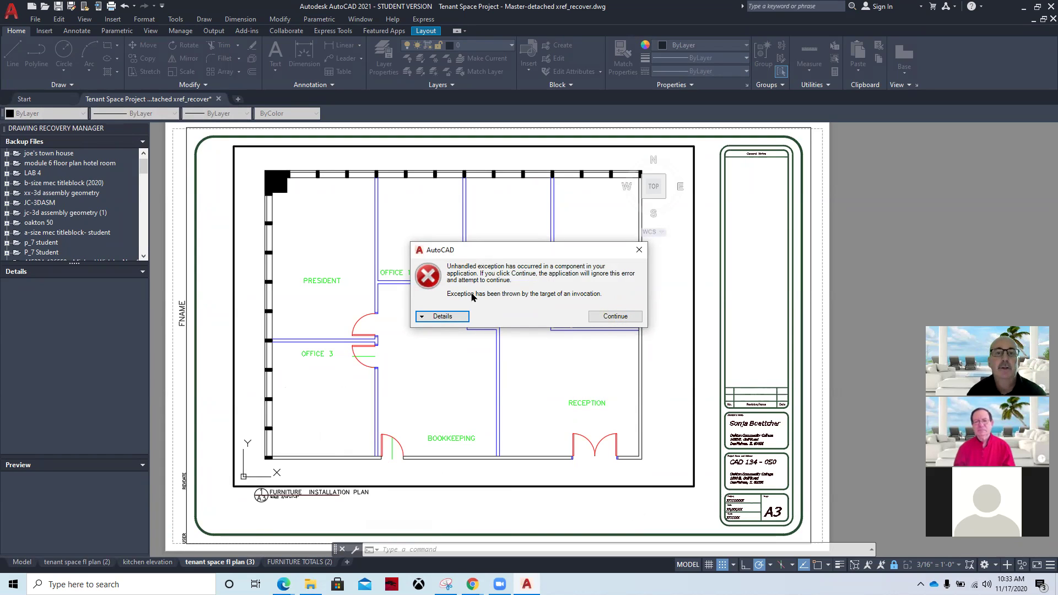
{"action": "left_click", "coordinate": [615, 317]}
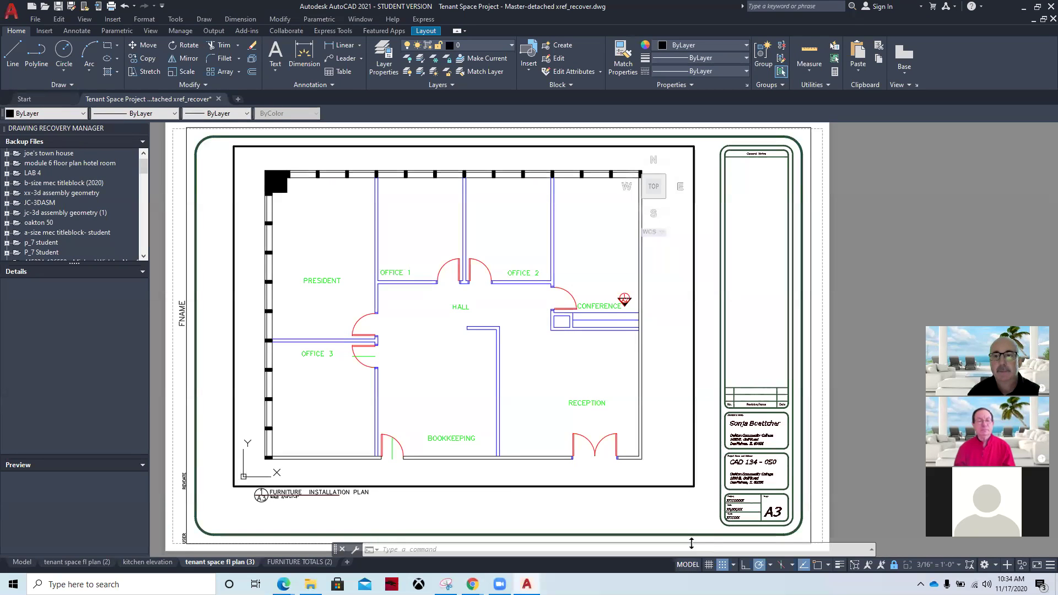
{"action": "scroll", "coordinate": [838, 425], "scroll_direction": "down", "scroll_amount": 1}
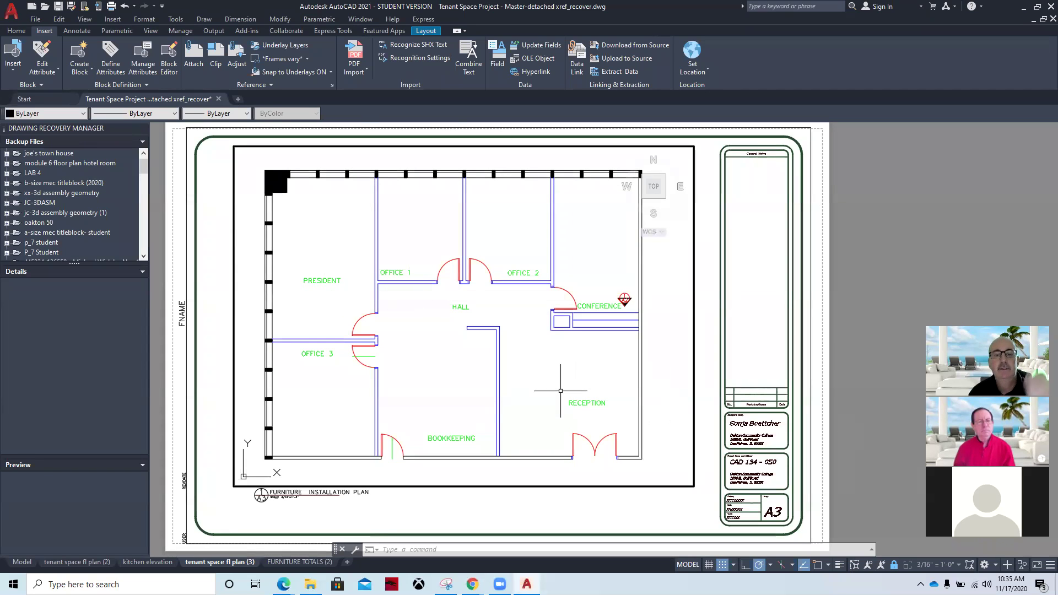
Try to insert a block from the block libraries, dismissing the fatal error without saving changes or sending the error report.
{"action": "left_click", "coordinate": [11, 56]}
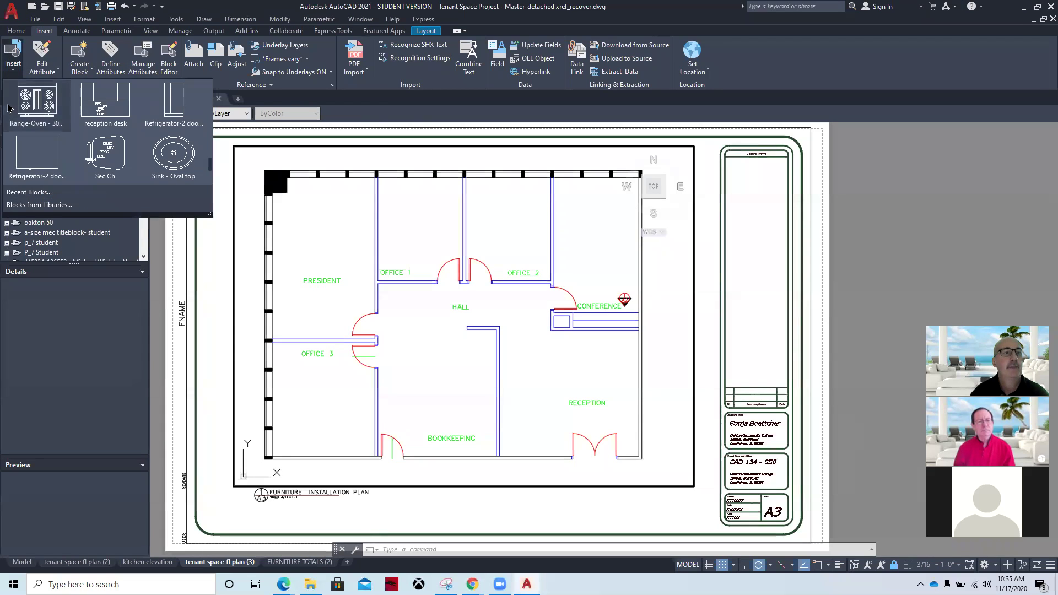
{"action": "left_click", "coordinate": [32, 206]}
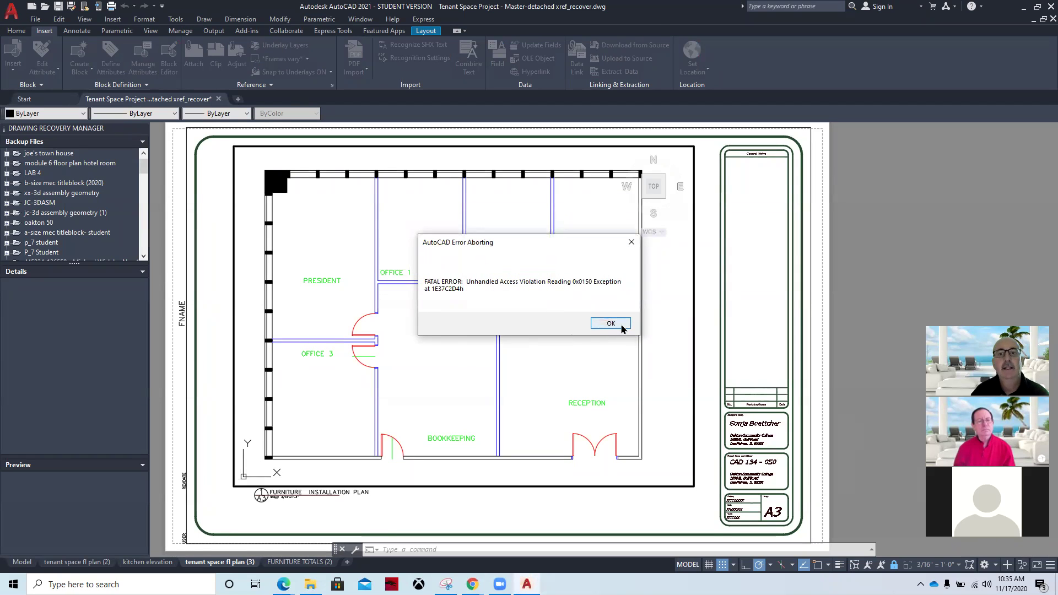
{"action": "left_click", "coordinate": [610, 324]}
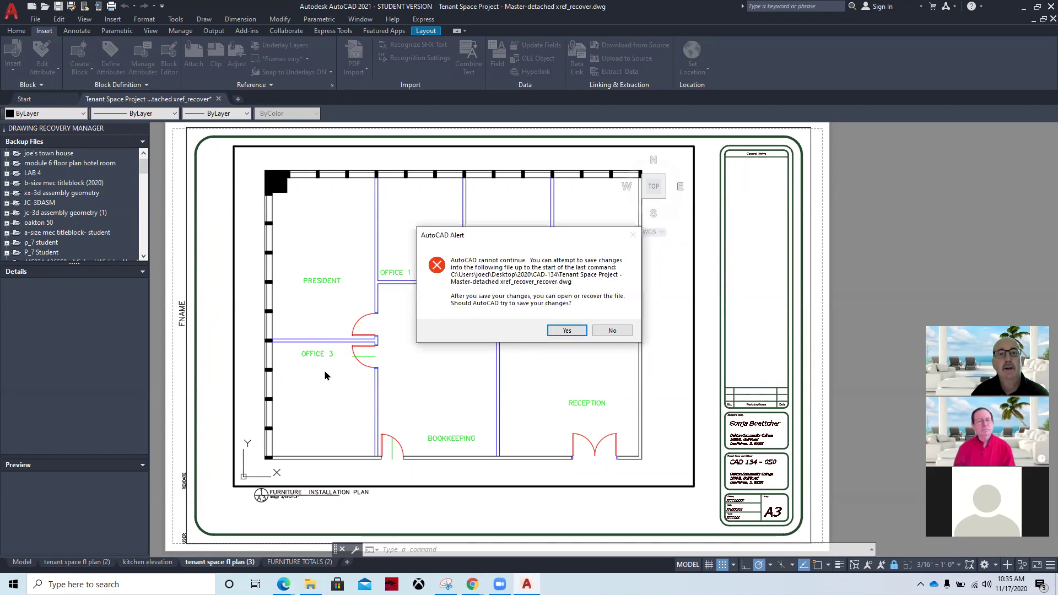
{"action": "left_click", "coordinate": [611, 332]}
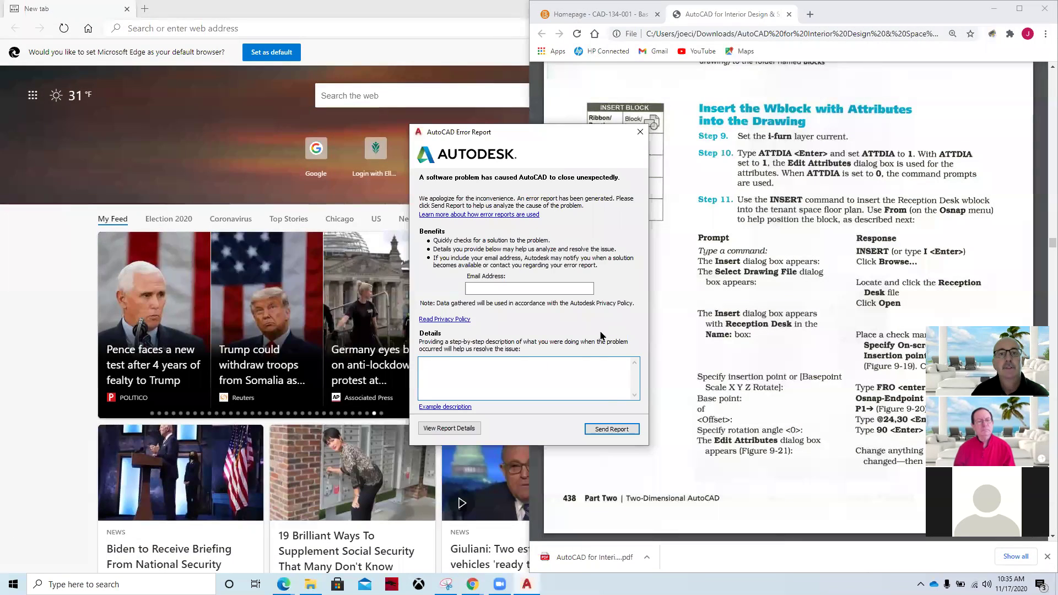
{"action": "left_click", "coordinate": [641, 134]}
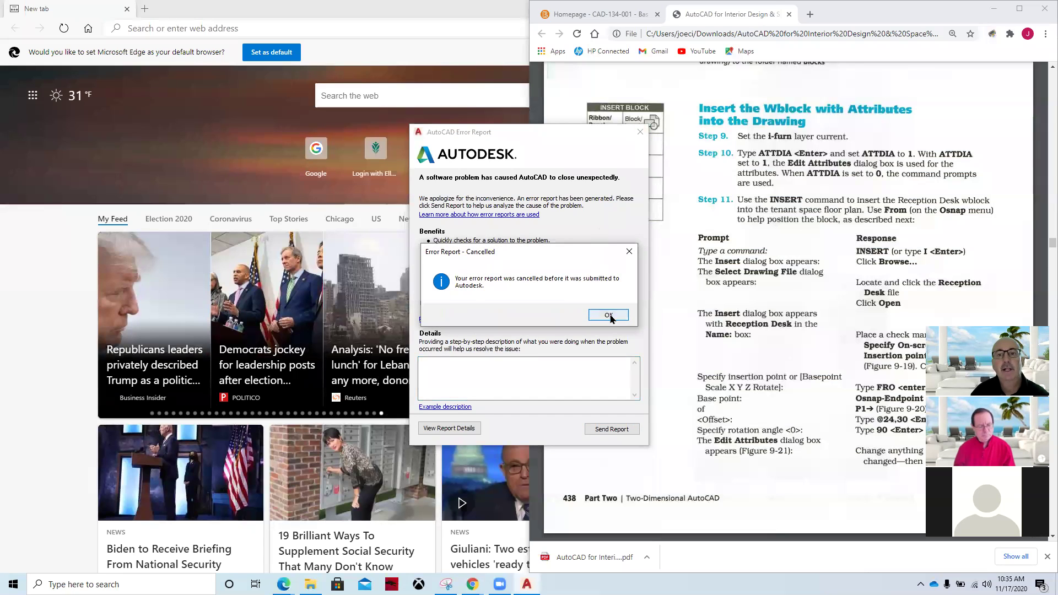
{"action": "left_click", "coordinate": [609, 315]}
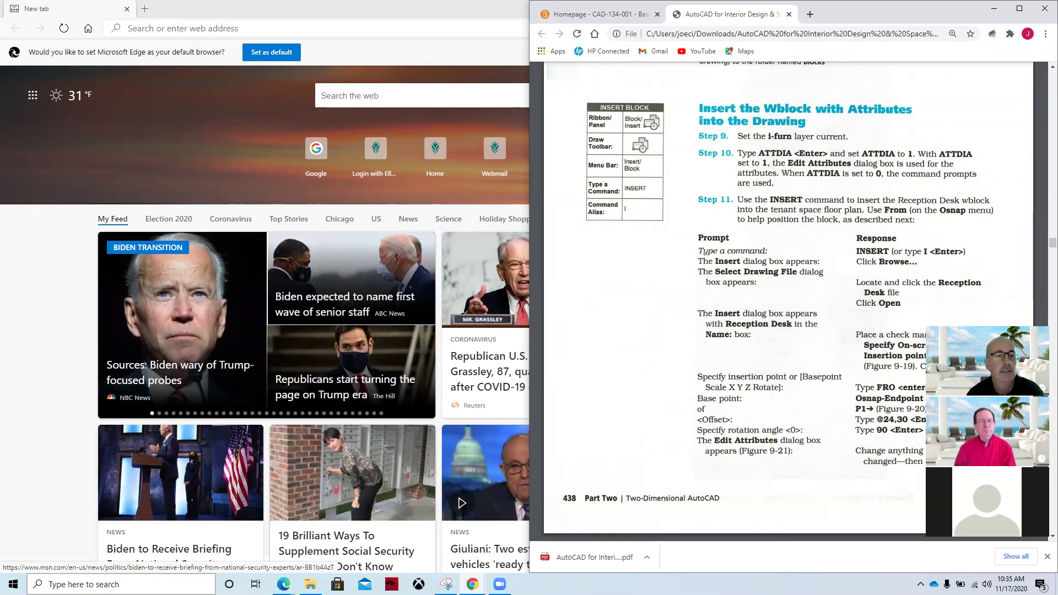
Relaunch AutoCAD 2021 - English and dismiss the Drawing Recovery notice.
{"action": "left_click", "coordinate": [110, 584]}
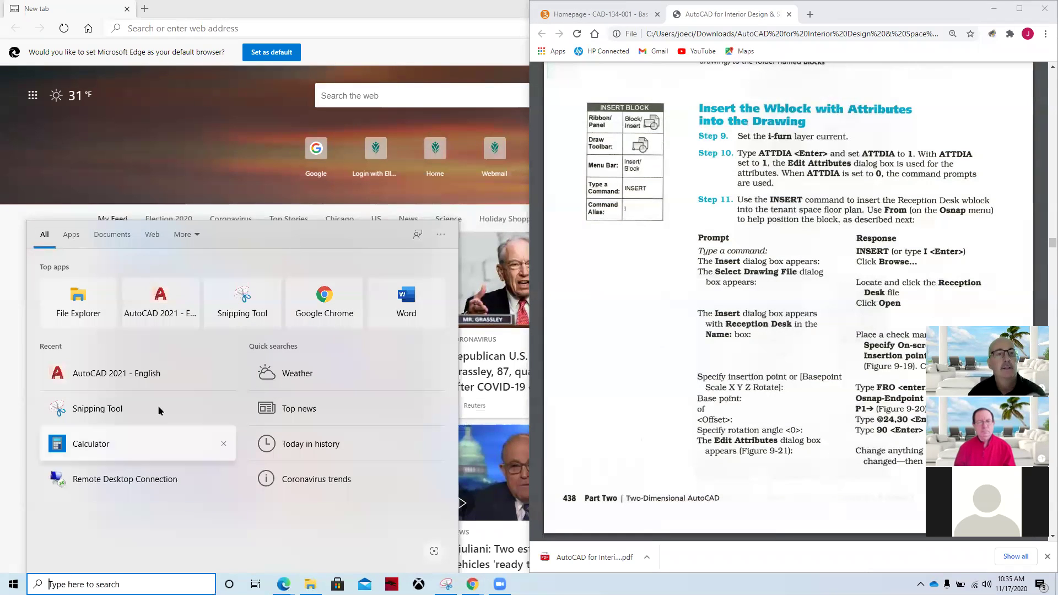
{"action": "left_click", "coordinate": [163, 309]}
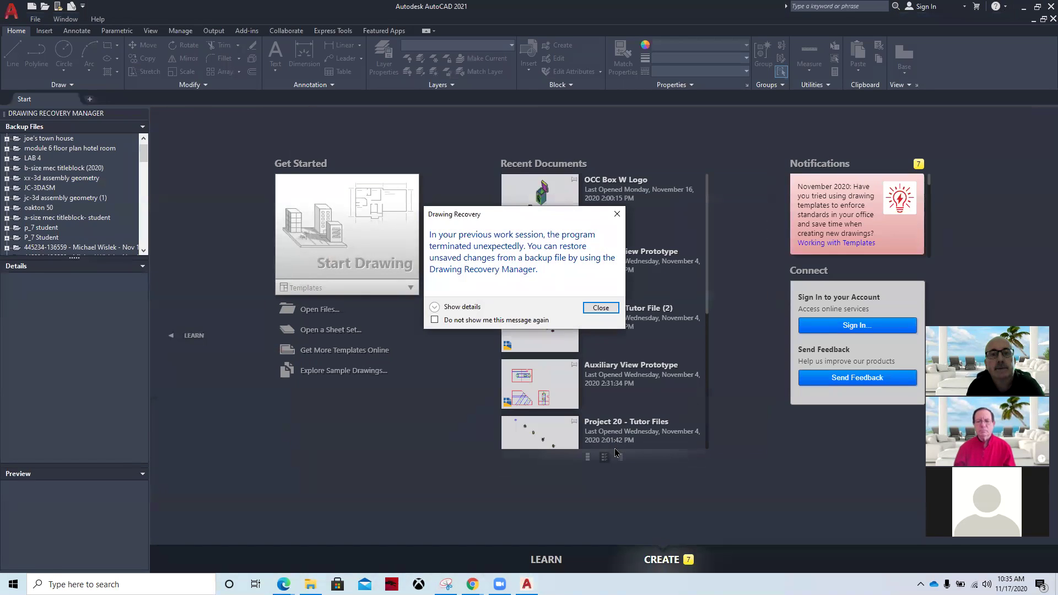
{"action": "left_click", "coordinate": [615, 309]}
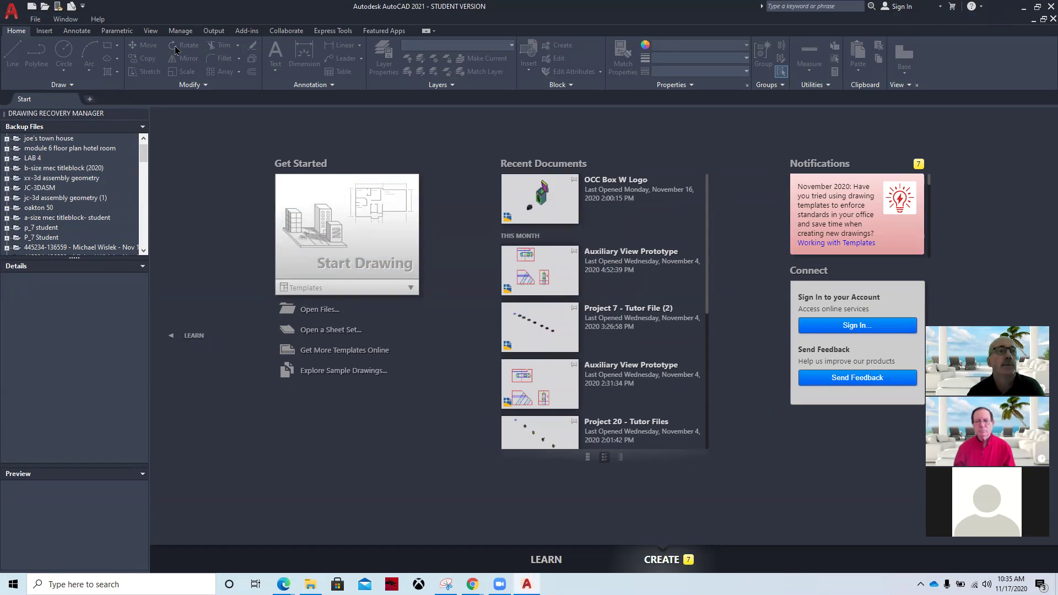
Open Tenant Space Project - Master_recover from the CAD-134 folder, recovering the damaged file and ignoring unresolved references.
{"action": "left_click", "coordinate": [35, 20]}
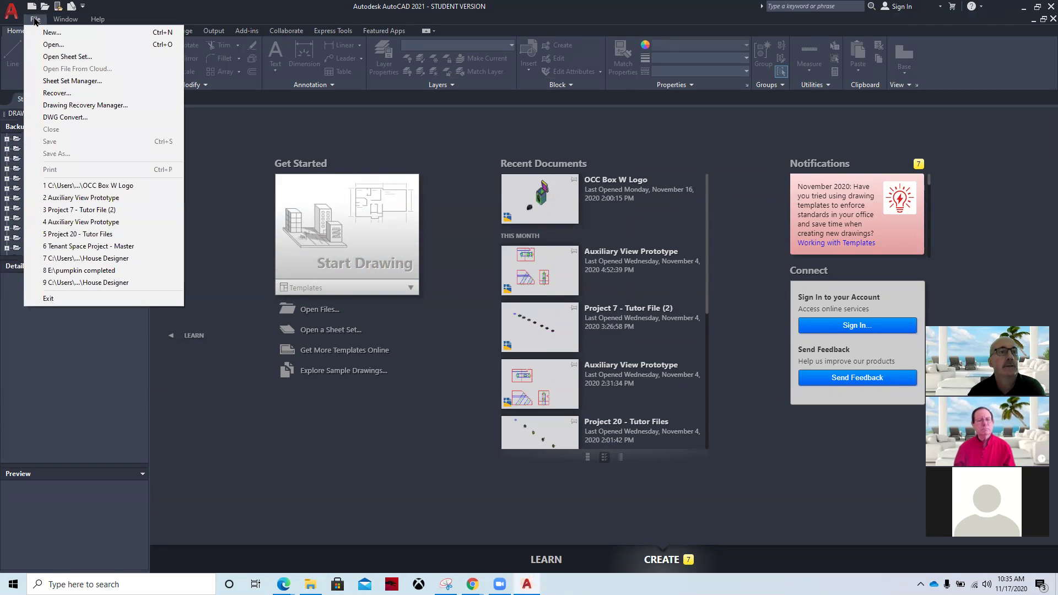
{"action": "left_click", "coordinate": [54, 46]}
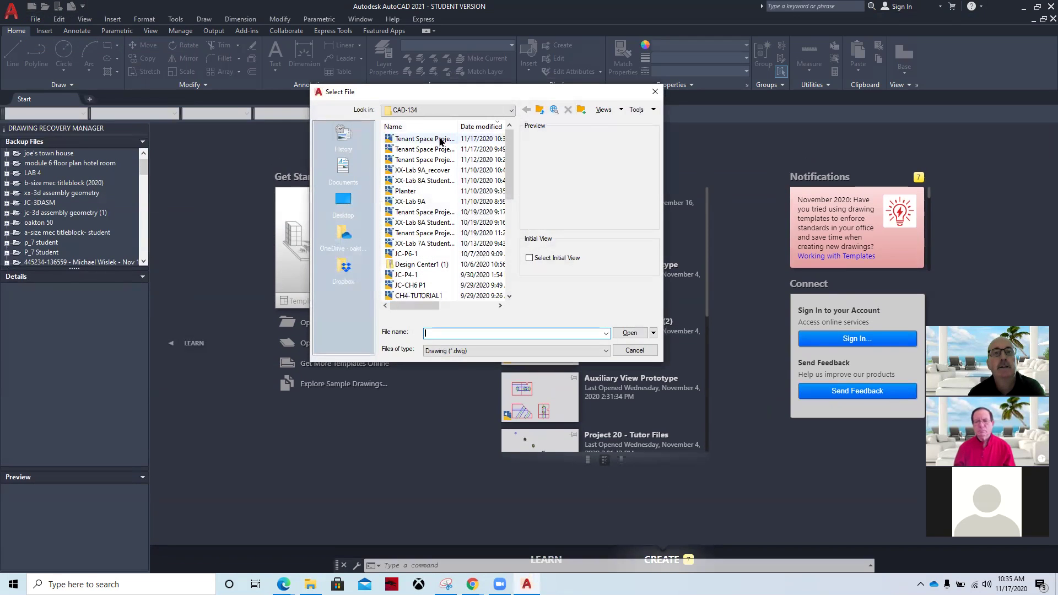
{"action": "left_click", "coordinate": [425, 150]}
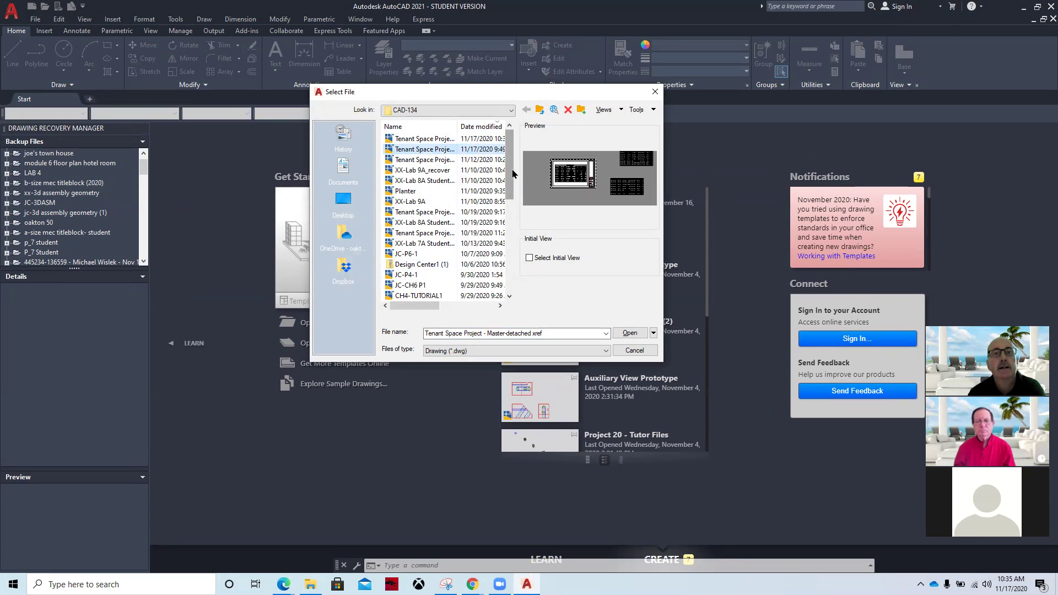
{"action": "left_click", "coordinate": [414, 160]}
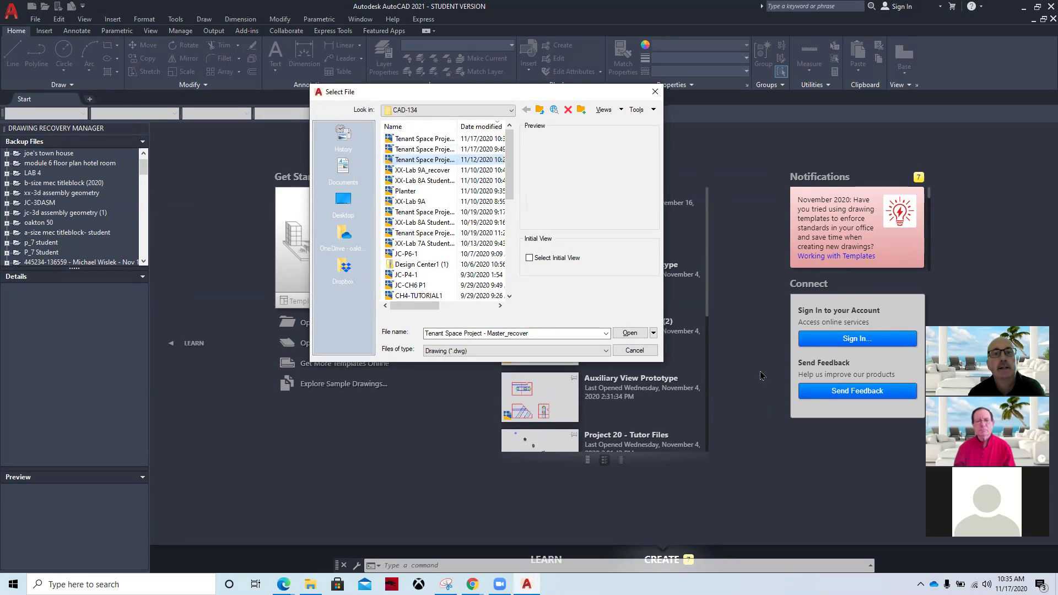
{"action": "left_click", "coordinate": [609, 332]}
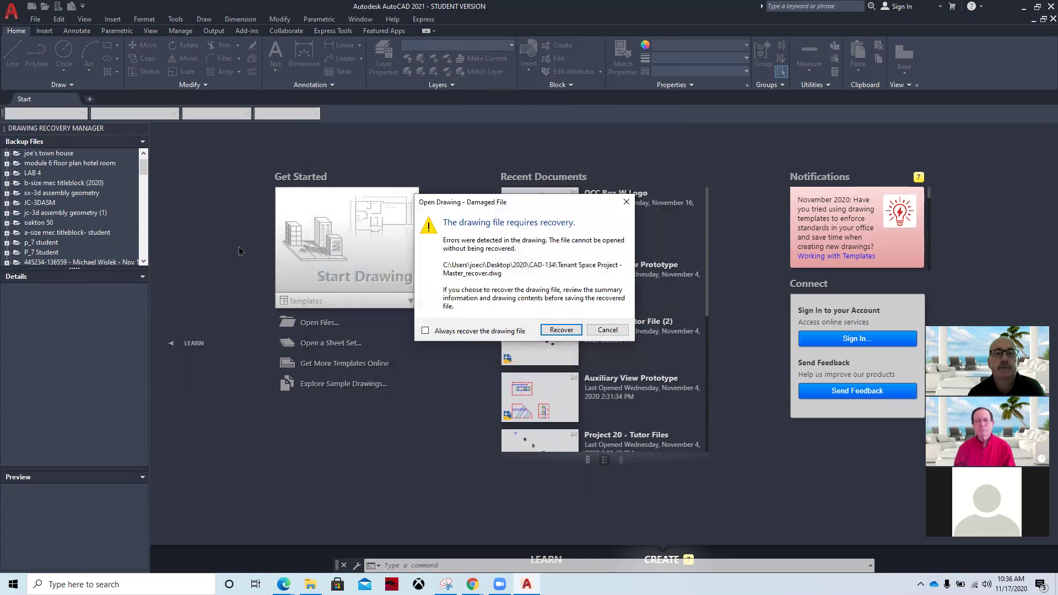
{"action": "left_click", "coordinate": [560, 329]}
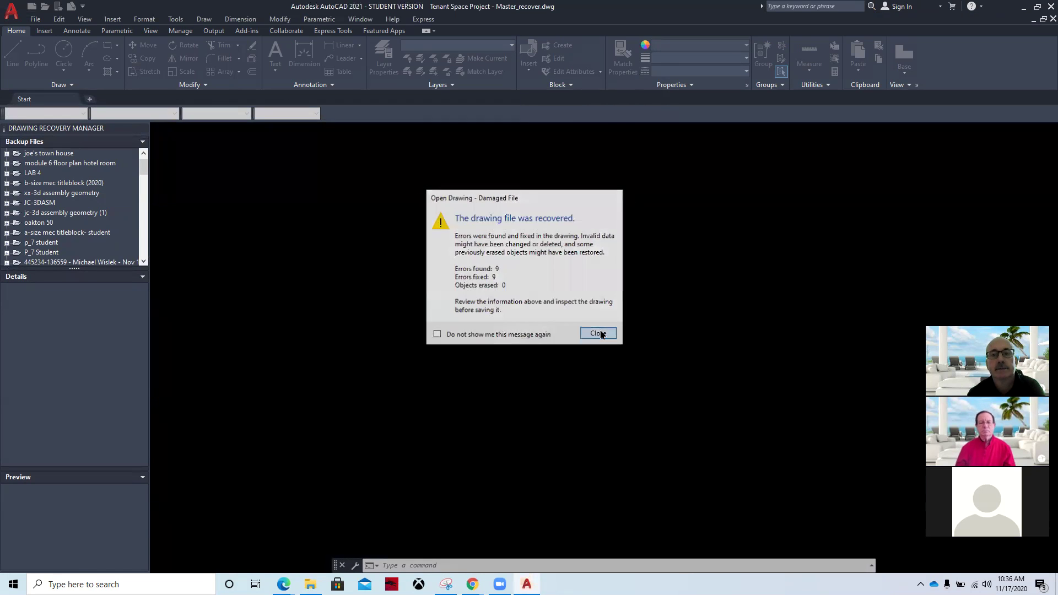
{"action": "left_click", "coordinate": [600, 333]}
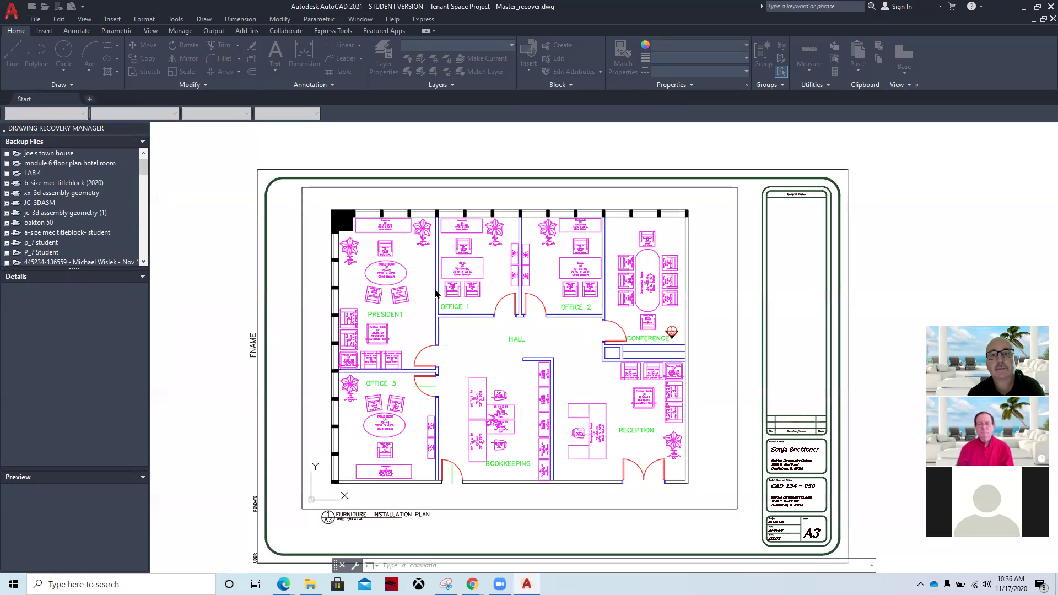
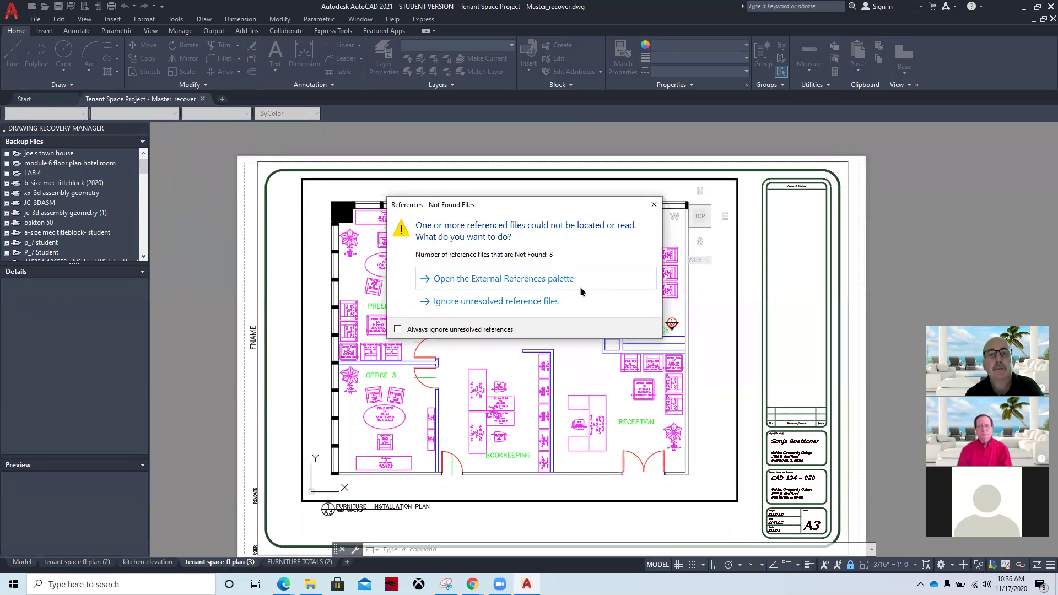
{"action": "left_click", "coordinate": [577, 302]}
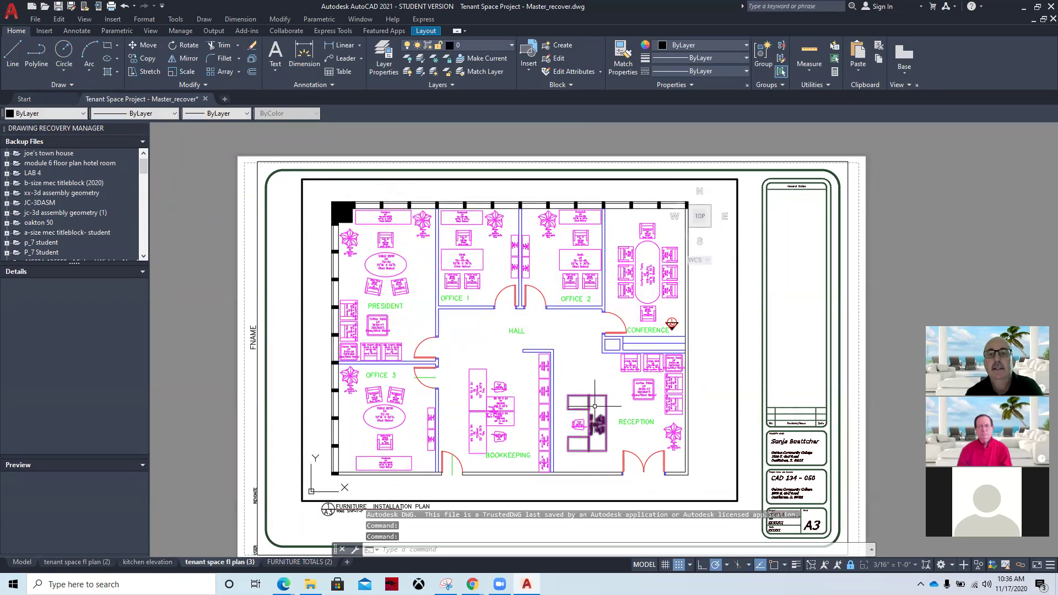
Set the i-furn layer current.
{"action": "left_click", "coordinate": [511, 45]}
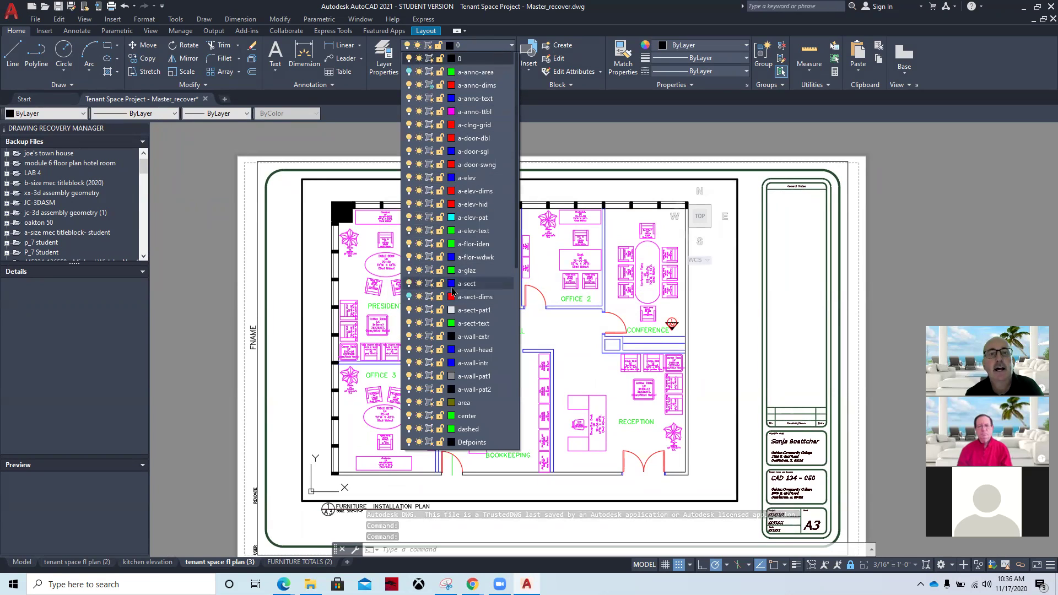
{"action": "scroll", "coordinate": [453, 290], "scroll_direction": "down", "scroll_amount": 6}
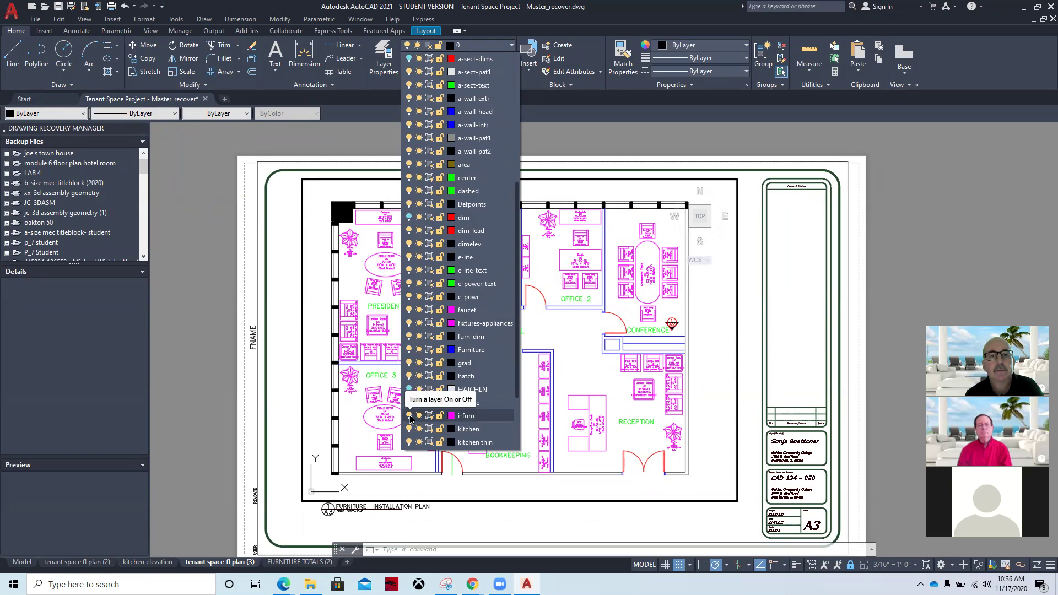
{"action": "left_click", "coordinate": [467, 417]}
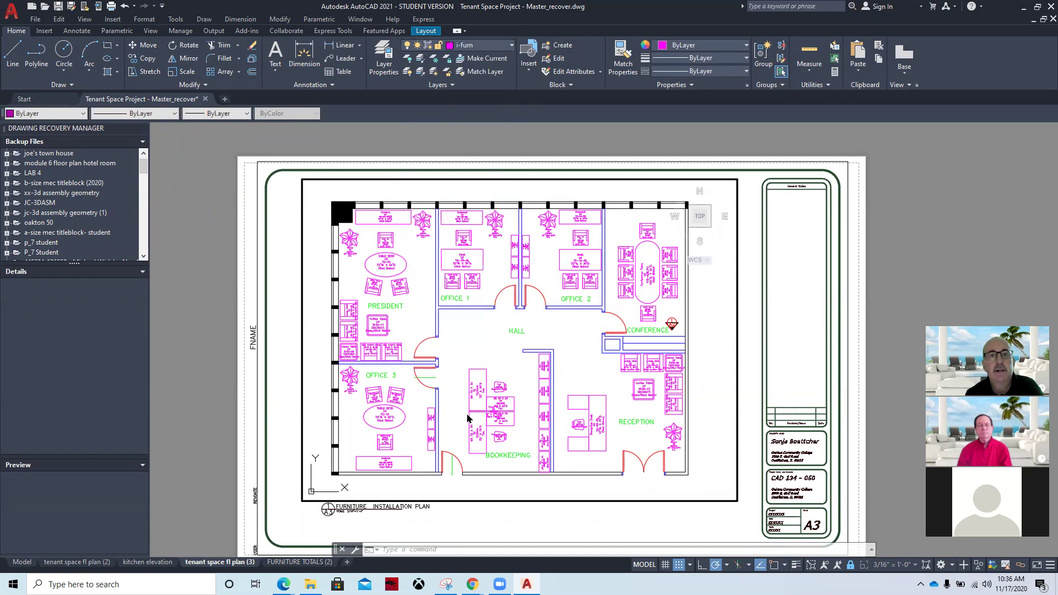
Open the Layer Properties Manager and add a new layer based on layer 0, keeping its default name.
{"action": "left_click", "coordinate": [383, 52]}
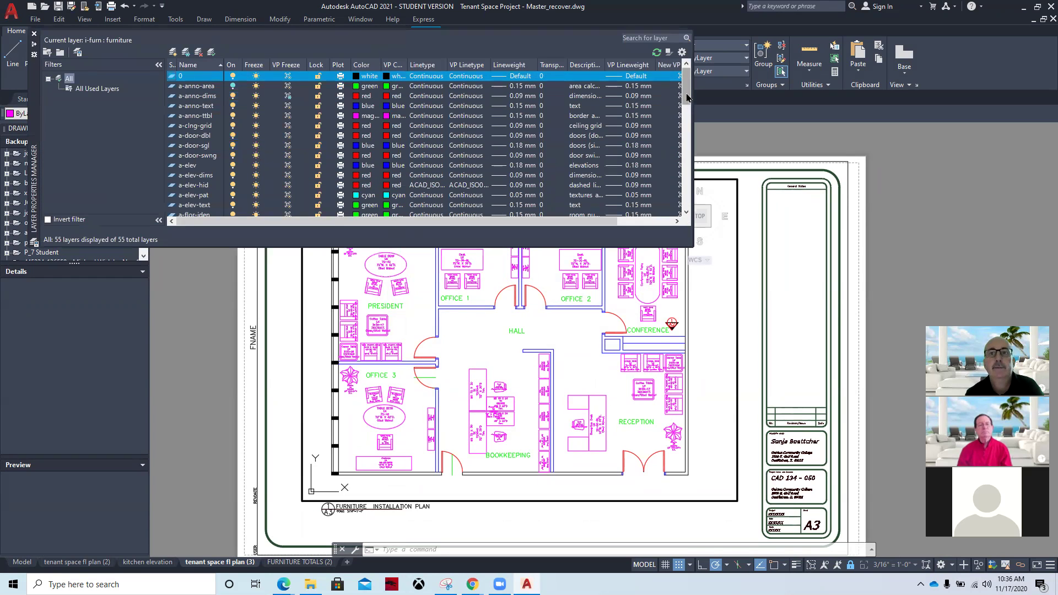
{"action": "left_click", "coordinate": [173, 52]}
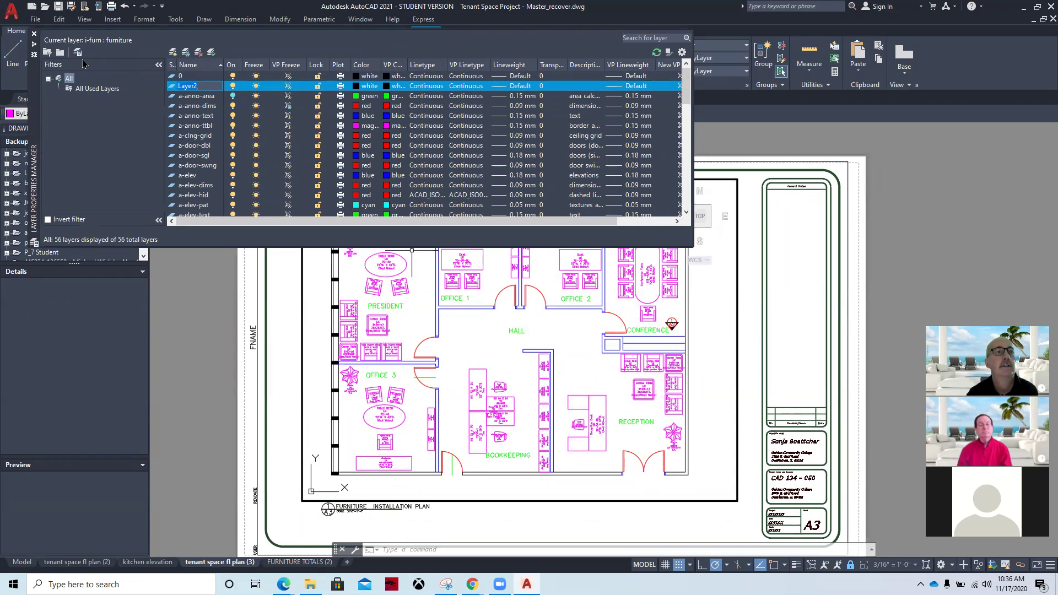
{"action": "key", "text": "Return"}
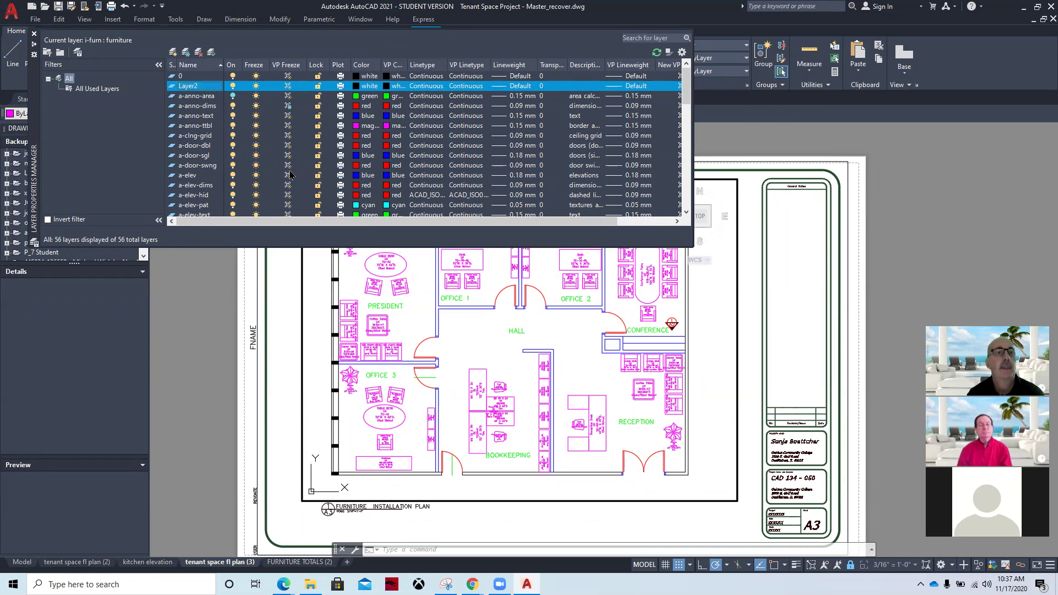
Create a layer named i-furn2 that takes its properties from the i-furn layer.
{"action": "scroll", "coordinate": [225, 187], "scroll_direction": "down", "scroll_amount": 14}
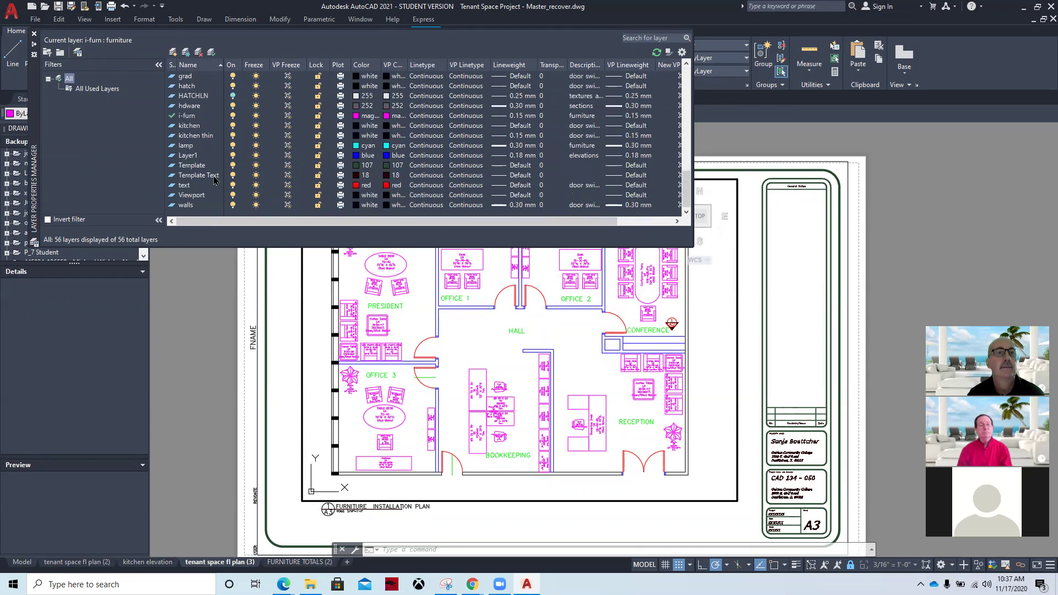
{"action": "left_click", "coordinate": [194, 117]}
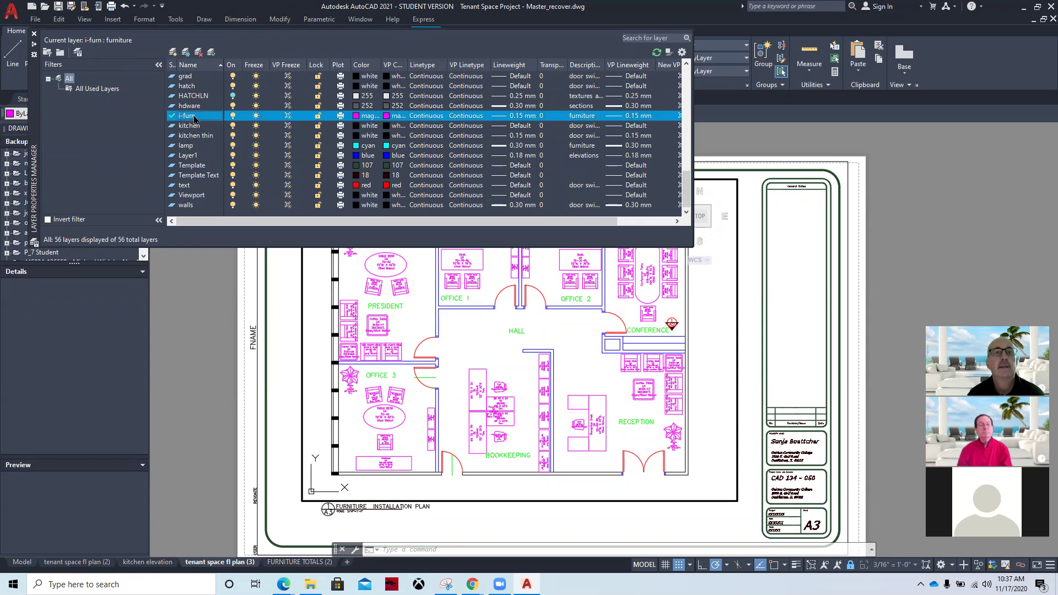
{"action": "left_click", "coordinate": [173, 52]}
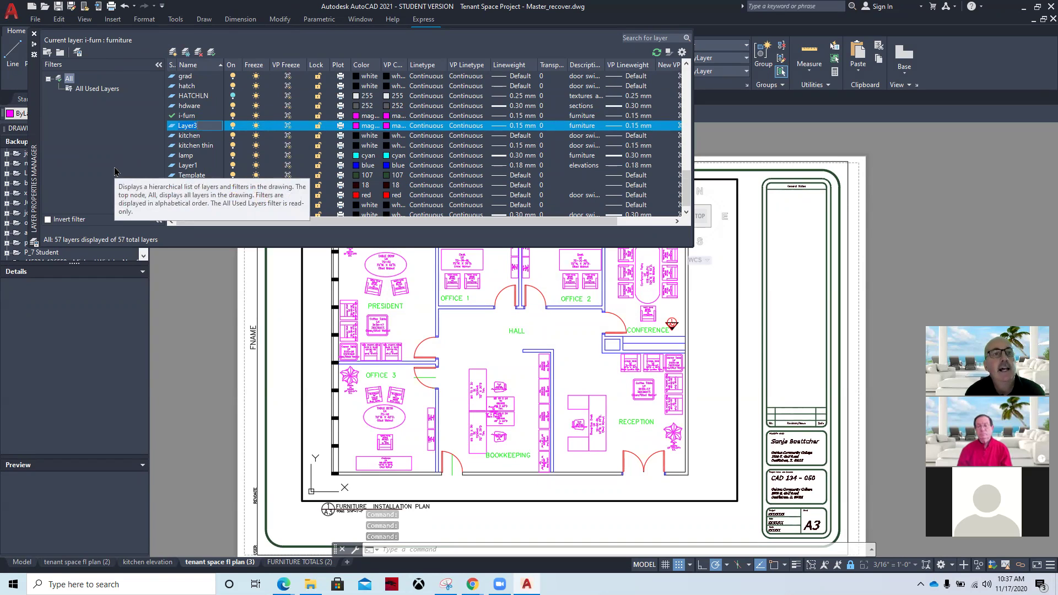
{"action": "type", "text": "i-furn2"}
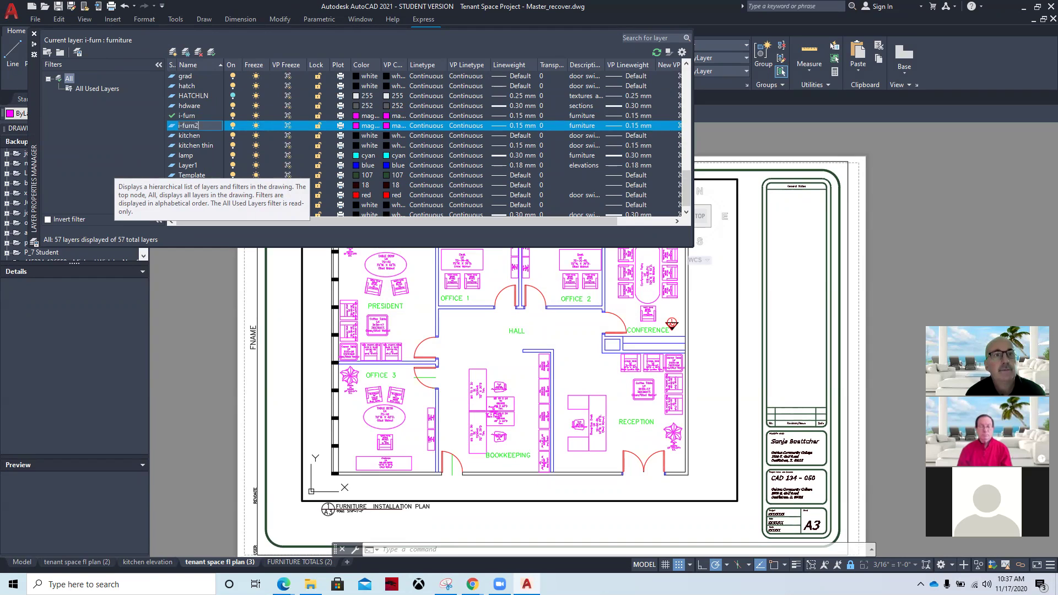
{"action": "key", "text": "Return"}
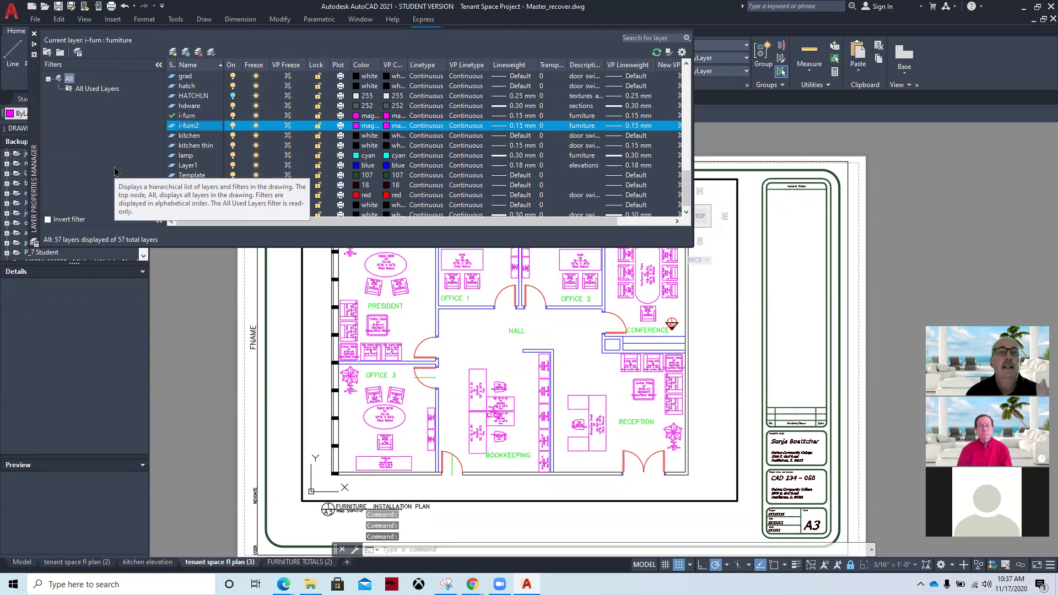
Make i-furn2 the current layer and turn off the i-furn layer.
{"action": "double_click", "coordinate": [197, 128]}
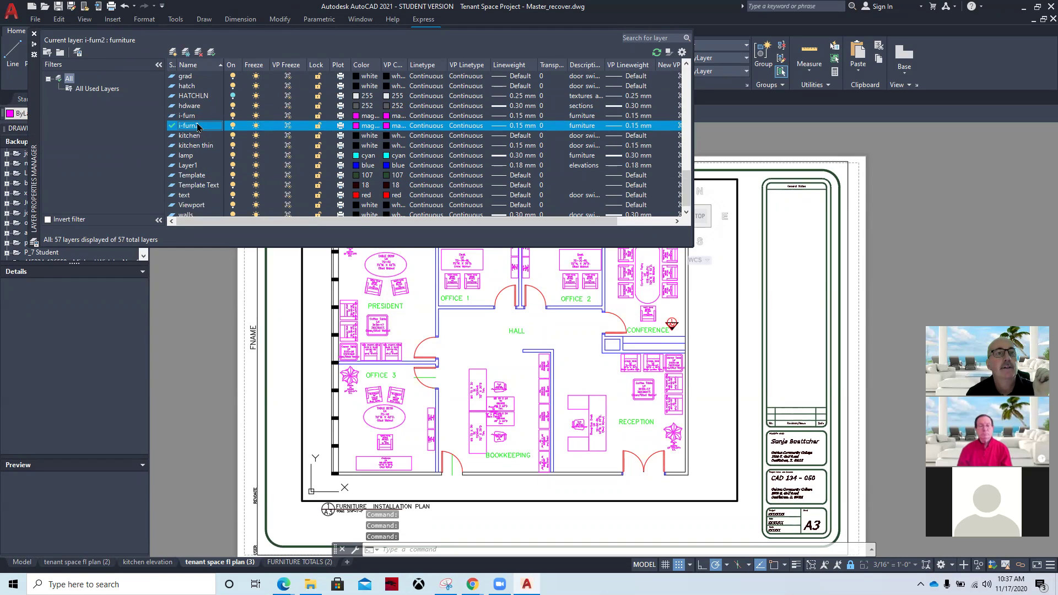
{"action": "left_click", "coordinate": [233, 116]}
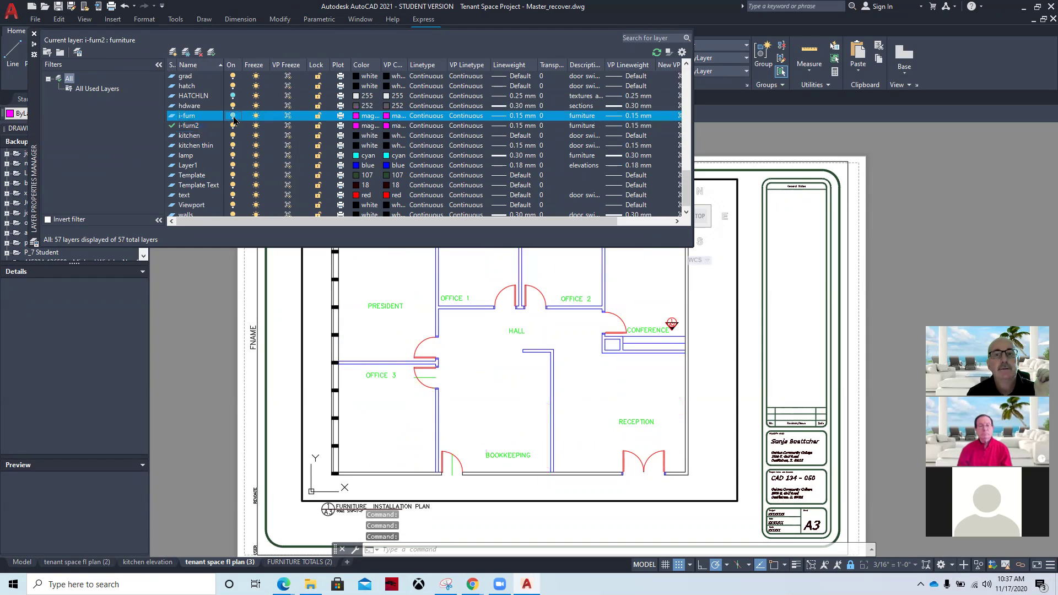
Close the Layer Properties Manager and switch to model space at the dimensioned reception desk drawing.
{"action": "left_click", "coordinate": [34, 34]}
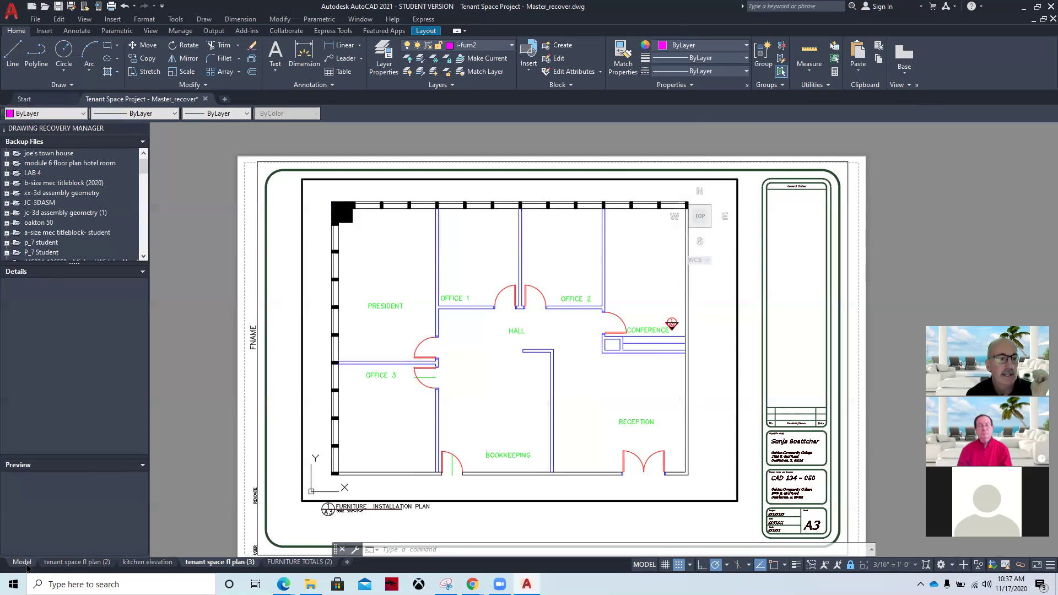
{"action": "left_click", "coordinate": [22, 562]}
{"action": "middle_click_drag", "start_coordinate": [231, 320], "coordinate": [765, 484]}
{"action": "middle_click_drag", "start_coordinate": [226, 255], "coordinate": [375, 379]}
{"action": "scroll", "coordinate": [322, 204], "scroll_direction": "up", "scroll_amount": 8}
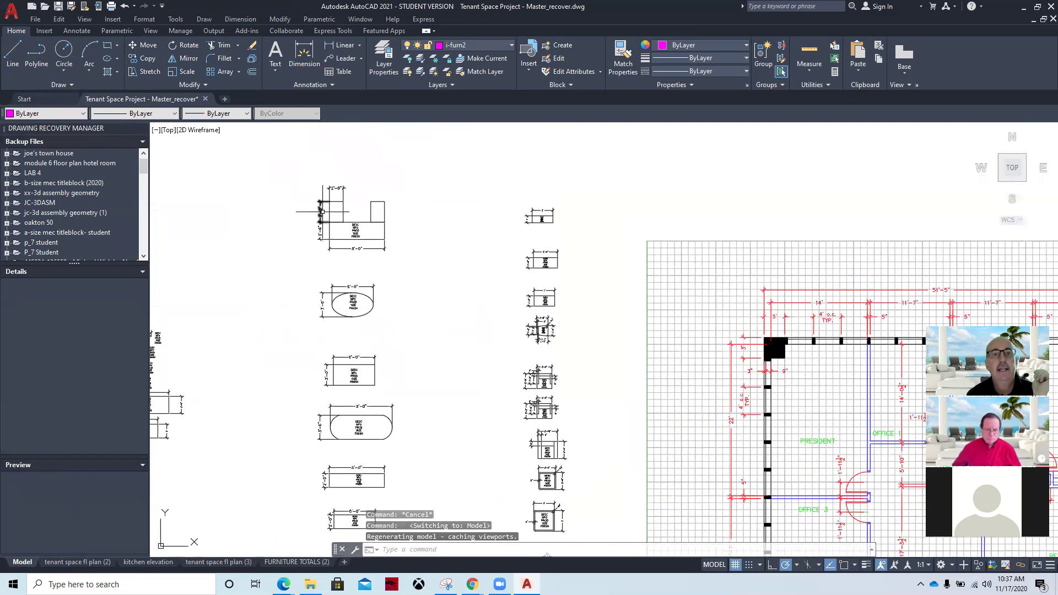
{"action": "scroll", "coordinate": [491, 219], "scroll_direction": "down", "scroll_amount": 2}
{"action": "middle_click_drag", "start_coordinate": [555, 222], "coordinate": [508, 270]}
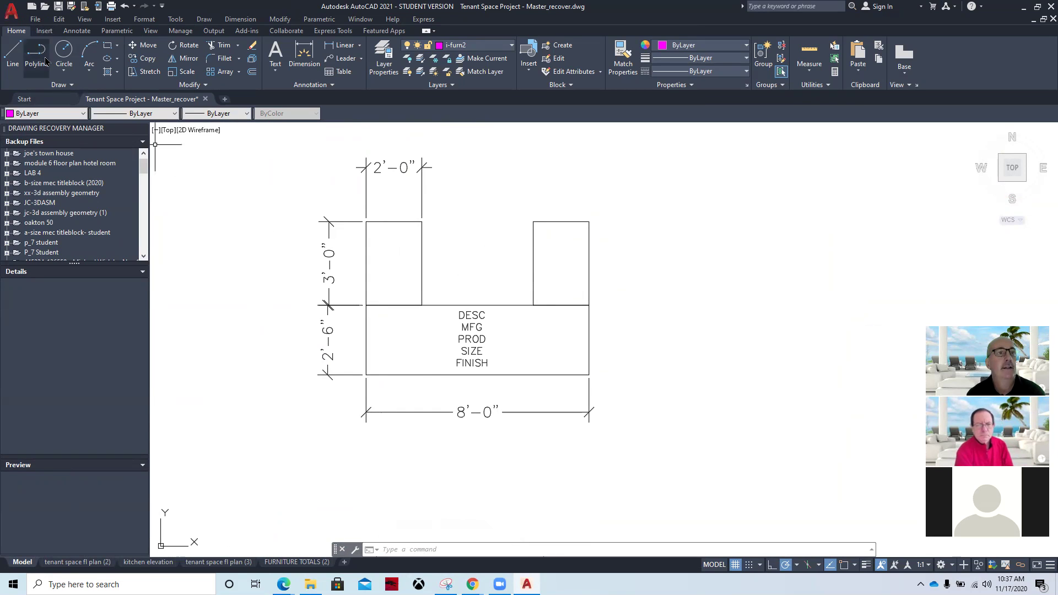
{"action": "left_click", "coordinate": [44, 31]}
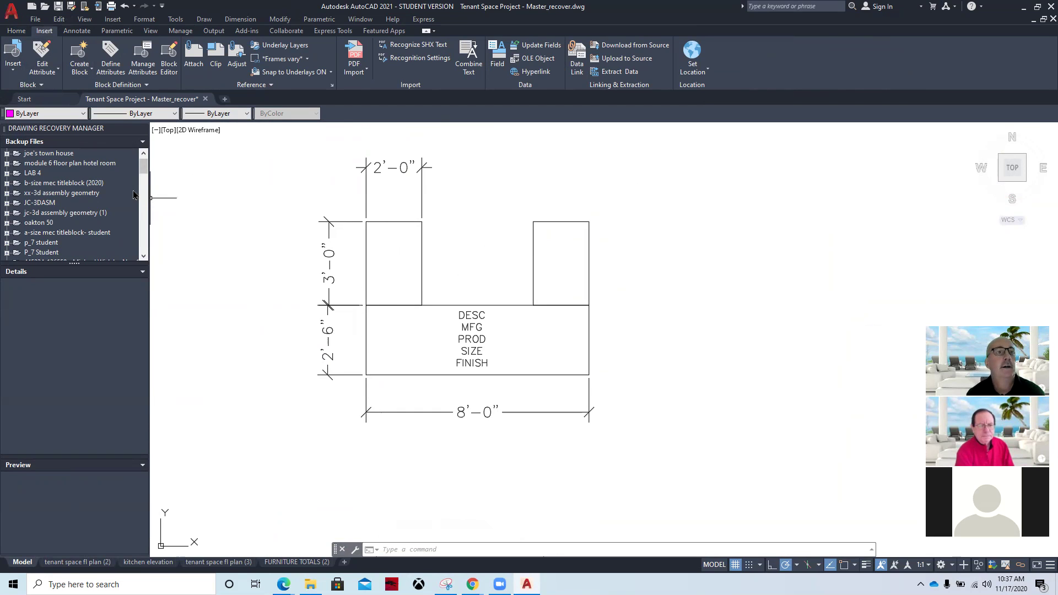
{"action": "type", "text": "wBLOck"}
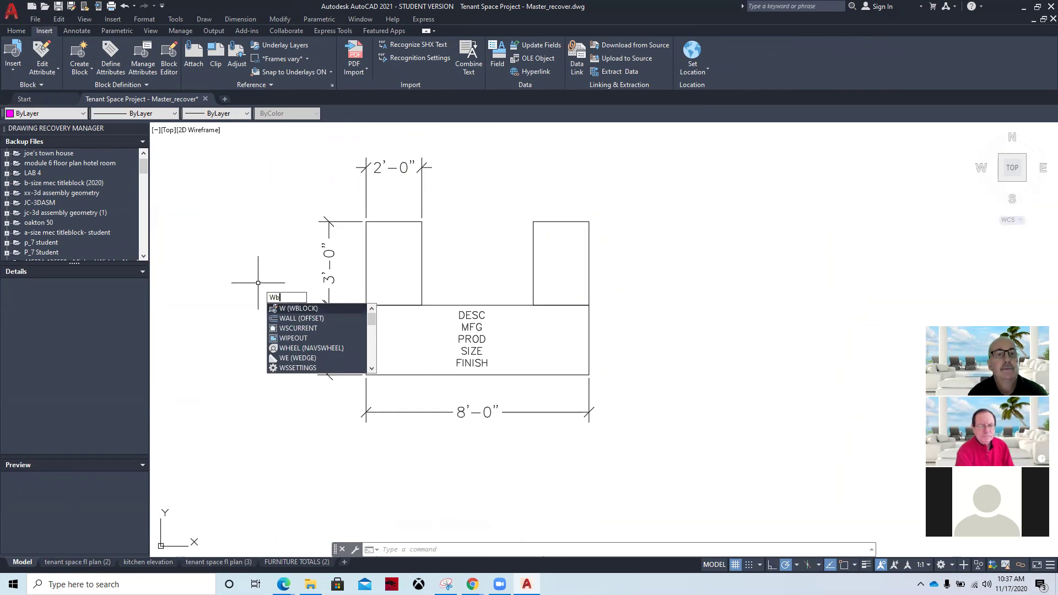
{"action": "key", "text": "Return"}
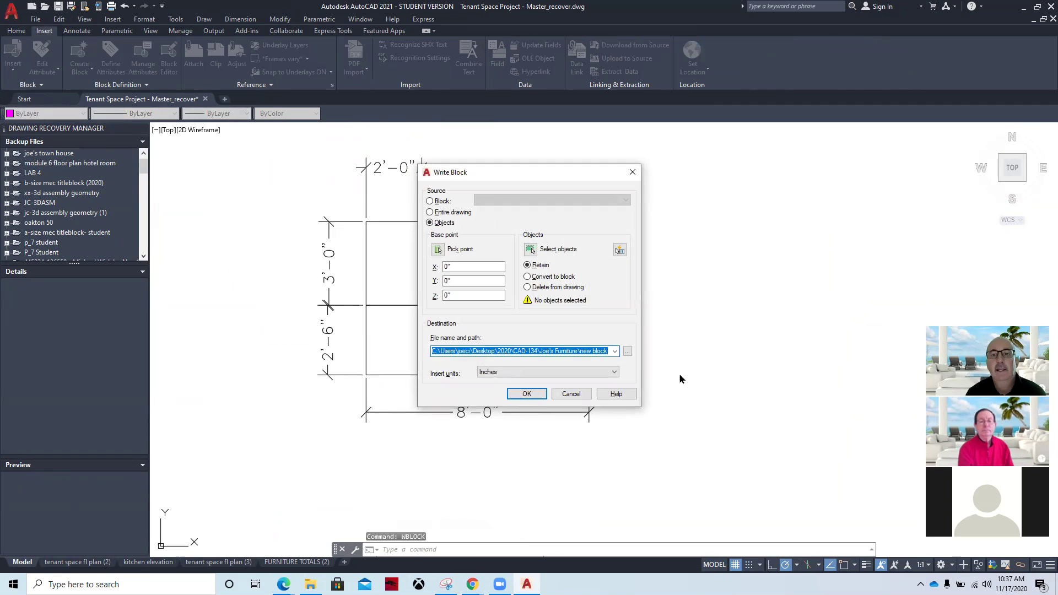
{"action": "left_click", "coordinate": [628, 353]}
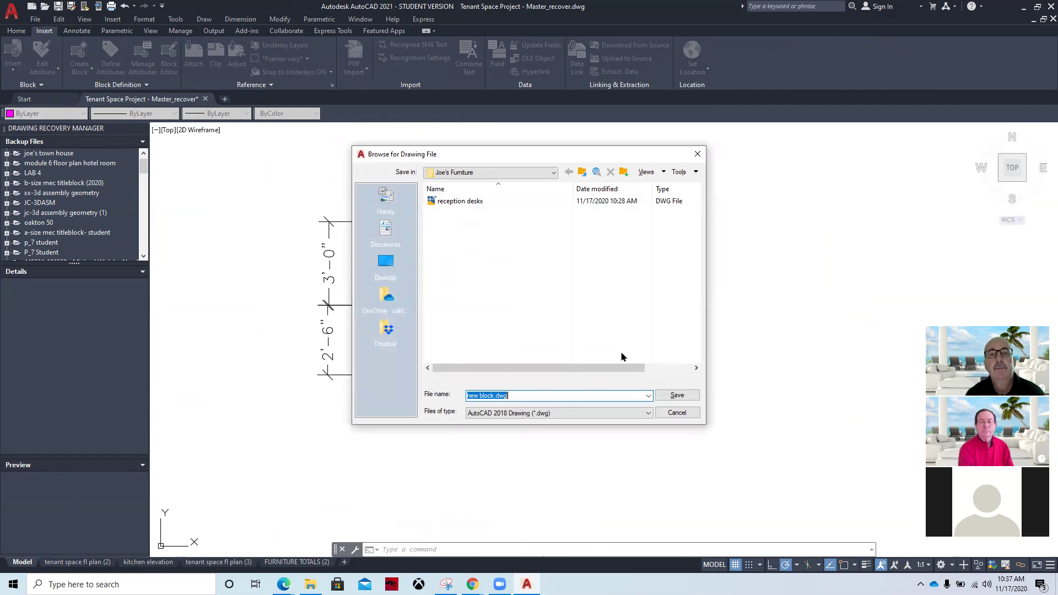
{"action": "left_click", "coordinate": [677, 414]}
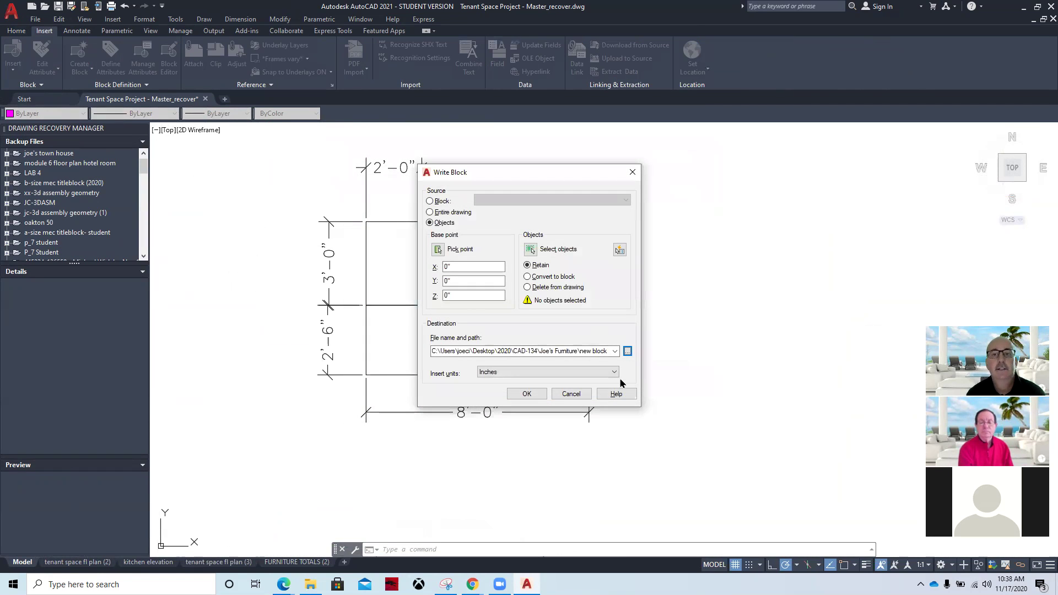
{"action": "left_click", "coordinate": [578, 395]}
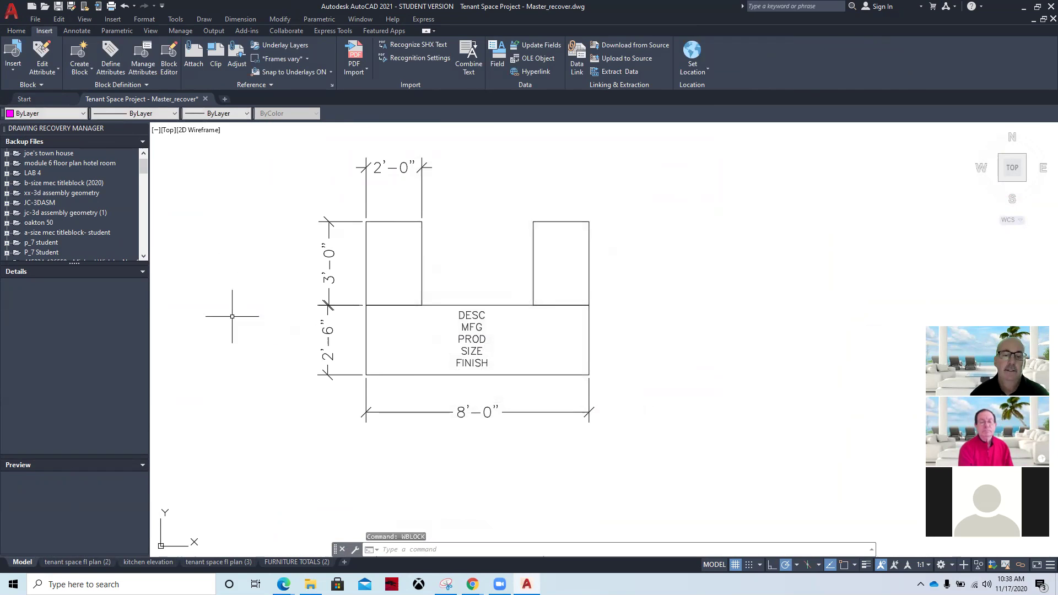
Start a block definition named reception desk and, with object snap on, pick the upper-left corner of the left return as base point.
{"action": "type", "text": "BMAKE"}
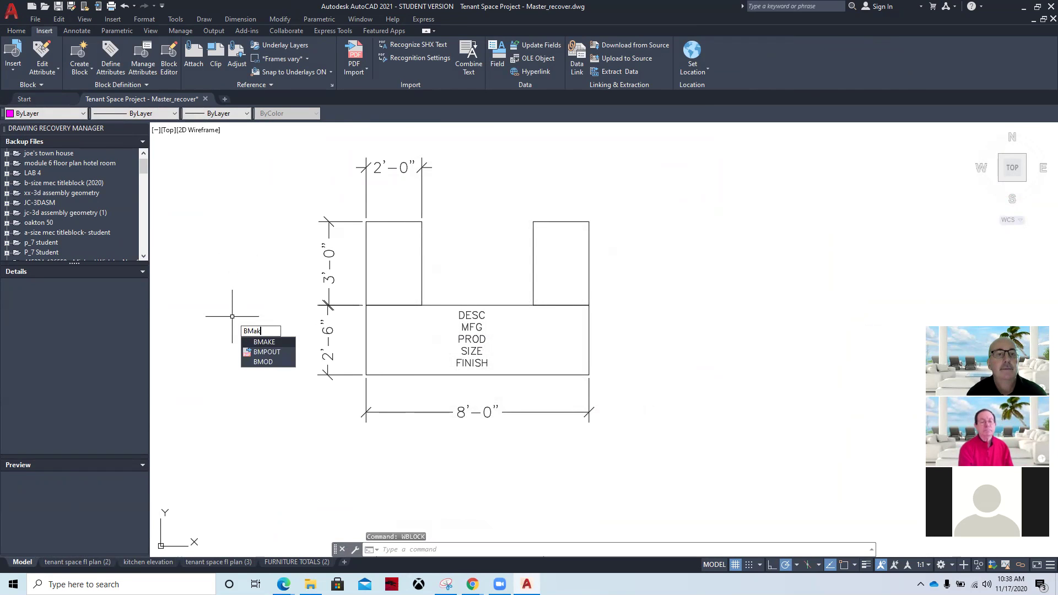
{"action": "key", "text": "Return"}
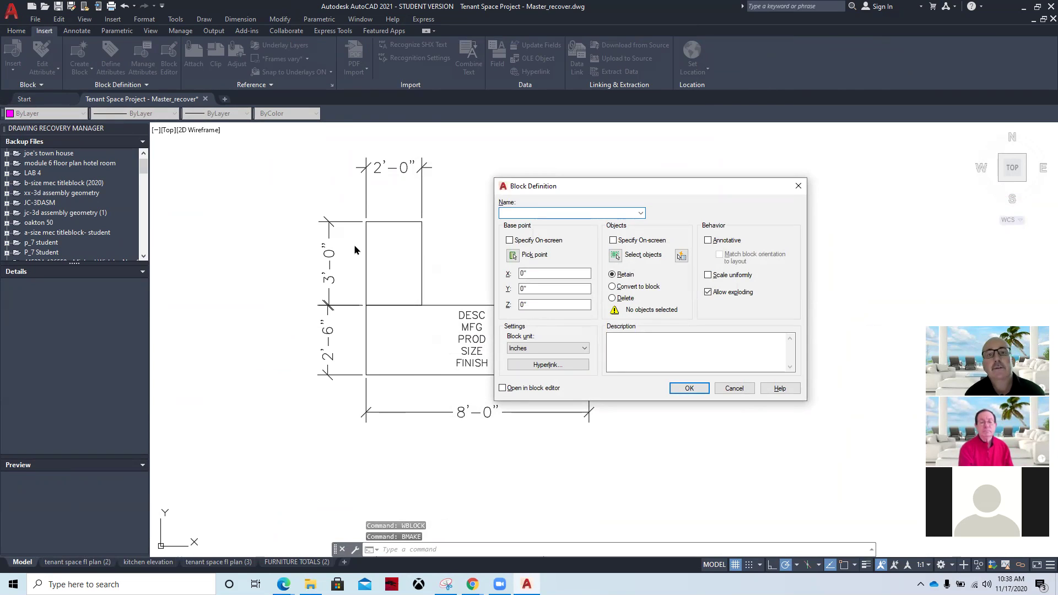
{"action": "type", "text": "reception desk"}
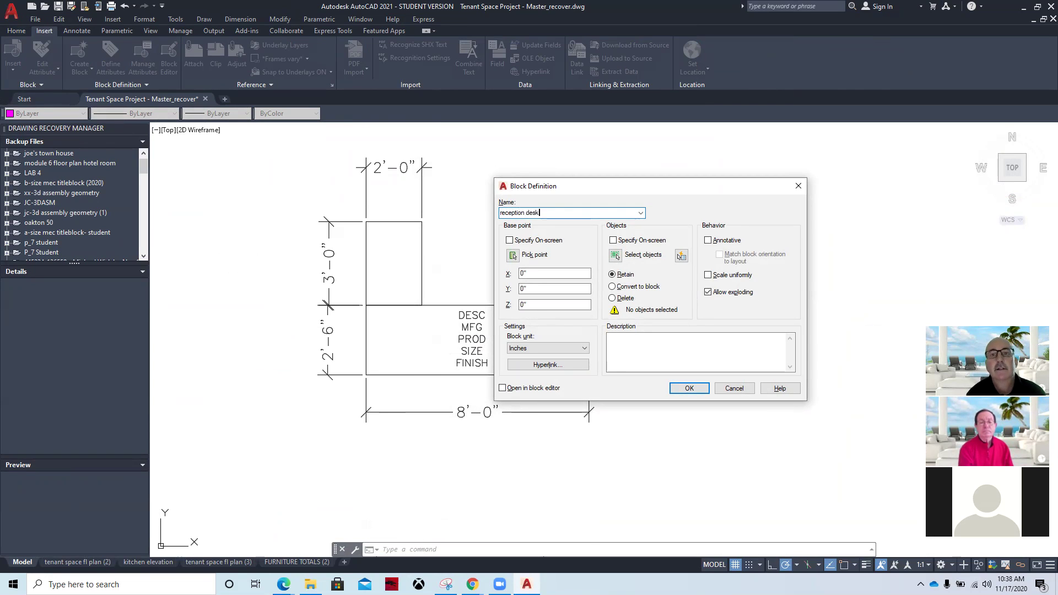
{"action": "left_click", "coordinate": [509, 240]}
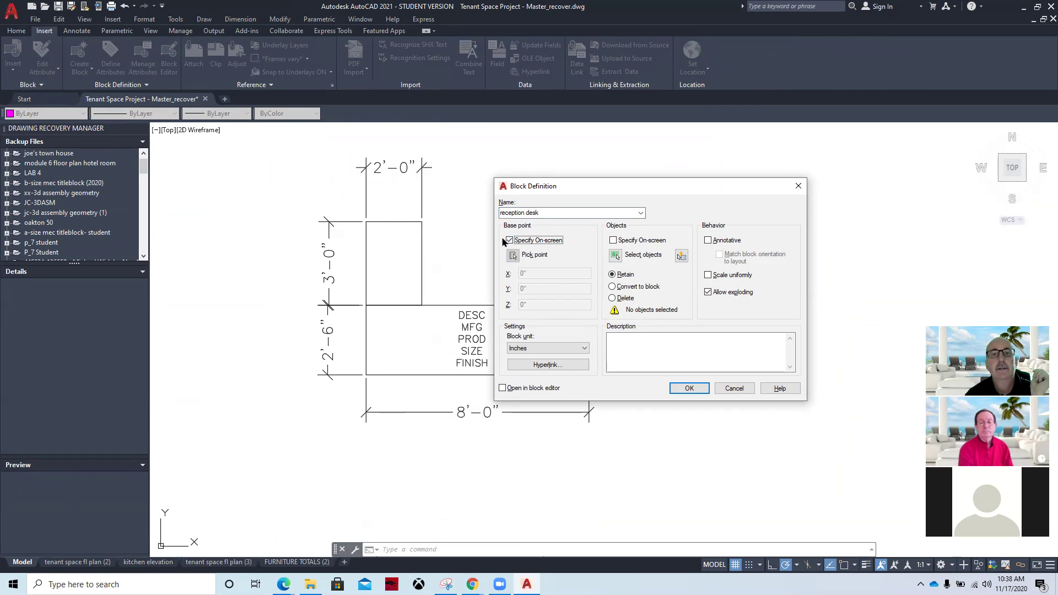
{"action": "left_click", "coordinate": [513, 255]}
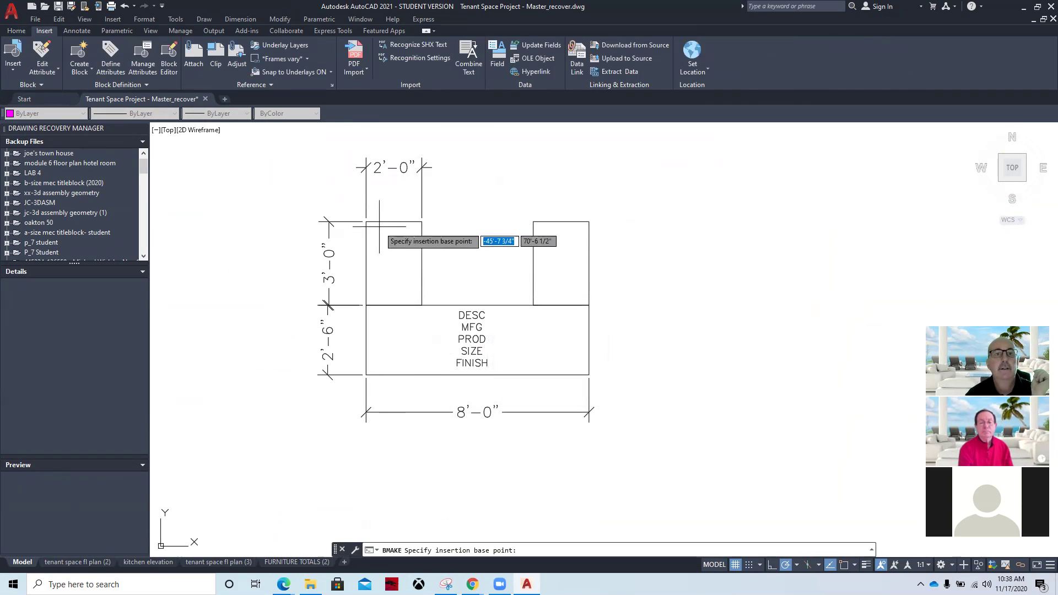
{"action": "left_click", "coordinate": [843, 565]}
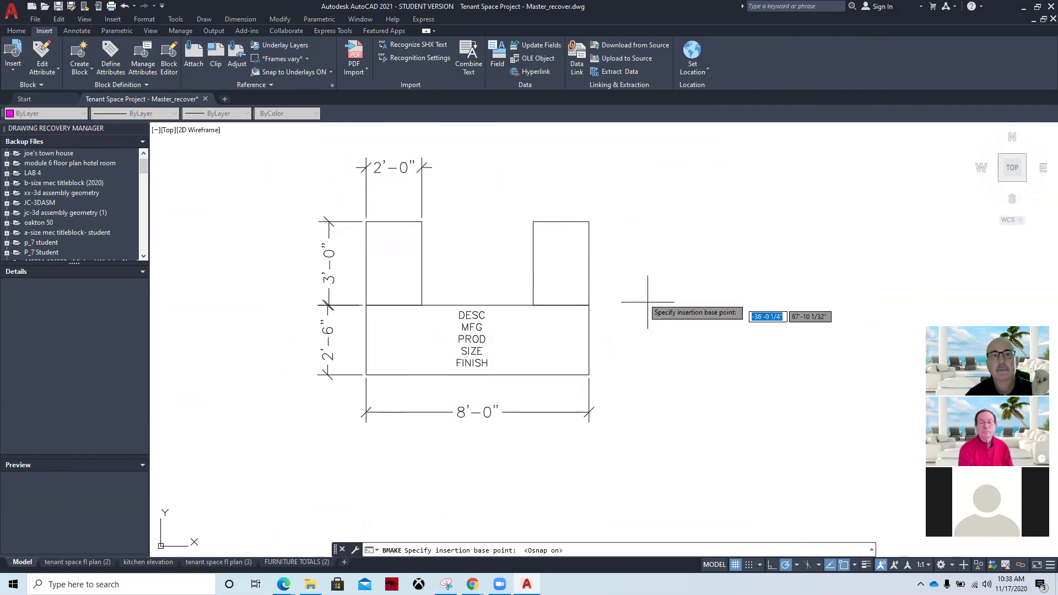
{"action": "left_click", "coordinate": [366, 222]}
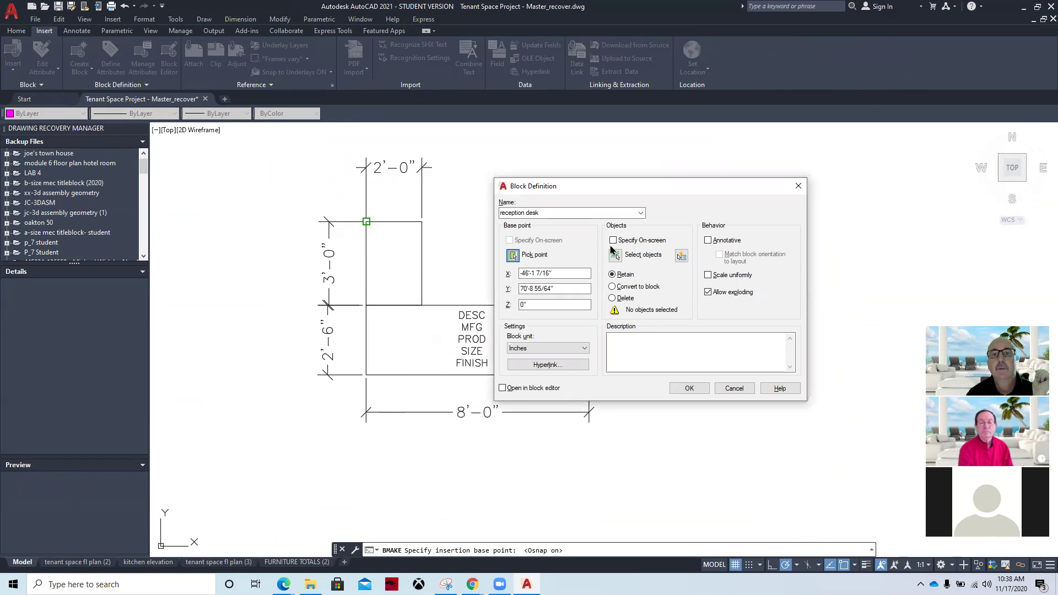
Select the block's objects: the attributes in the order DESC, MFG, PROD, SIZE, FINISH, and the three desk rectangles without the dimensions.
{"action": "left_click", "coordinate": [614, 255]}
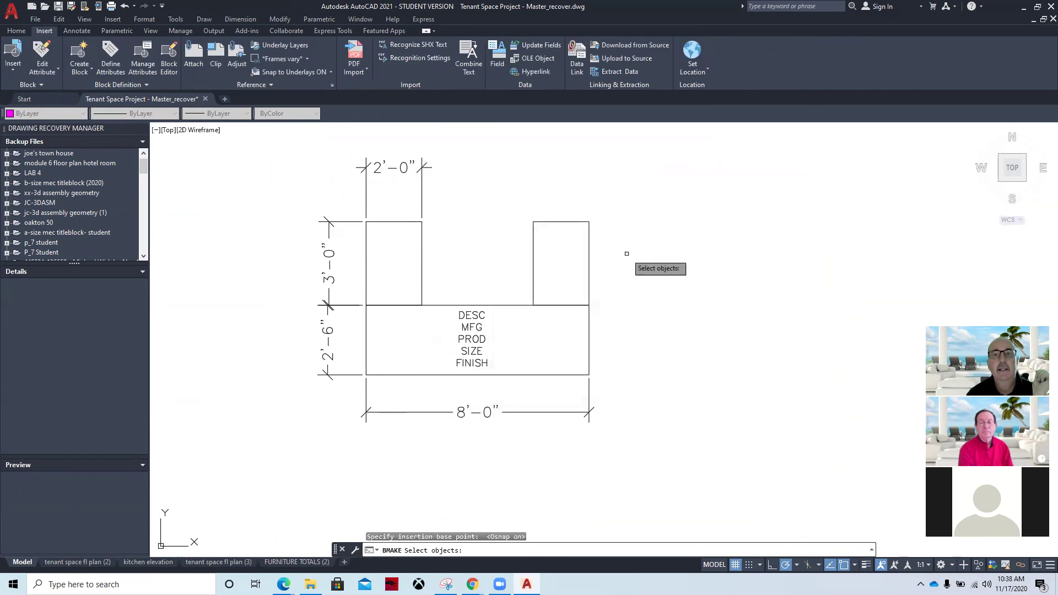
{"action": "left_click", "coordinate": [460, 315]}
{"action": "left_click", "coordinate": [473, 327]}
{"action": "left_click", "coordinate": [481, 340]}
{"action": "left_click", "coordinate": [473, 351]}
{"action": "left_click", "coordinate": [475, 363]}
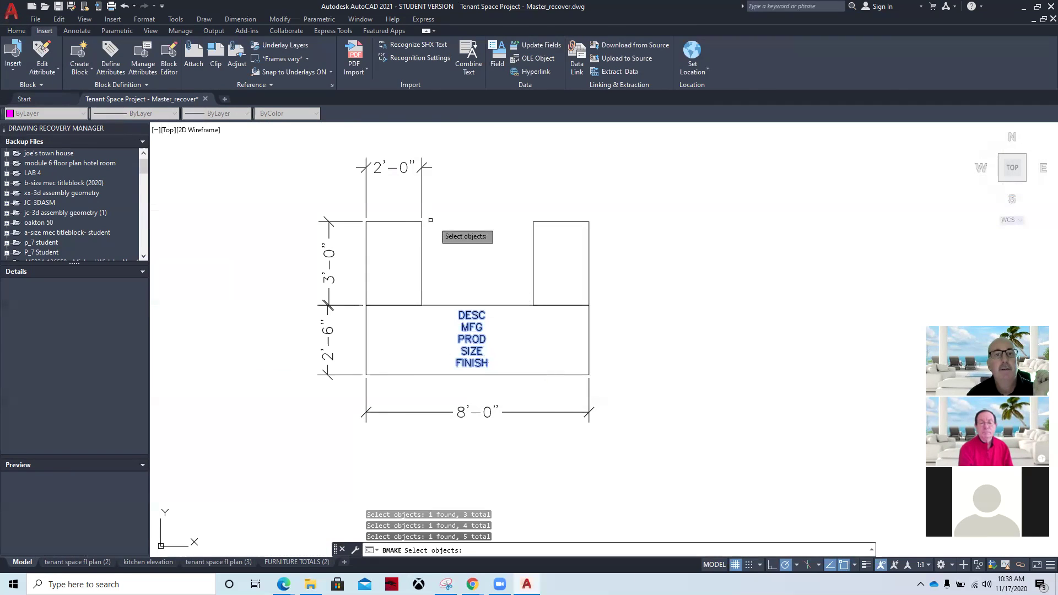
{"action": "left_click", "coordinate": [357, 213]}
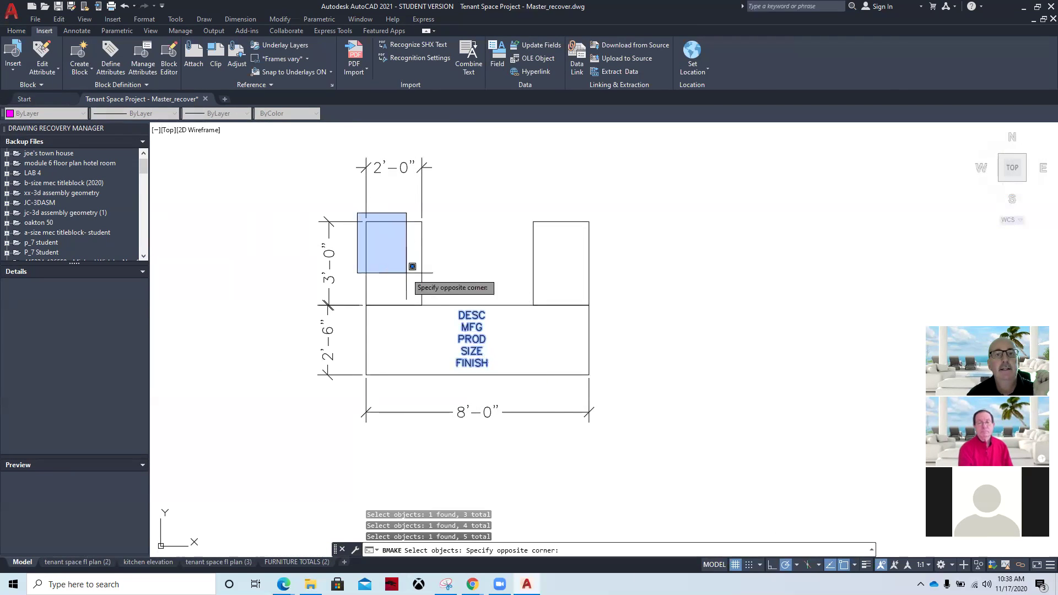
{"action": "left_click", "coordinate": [603, 375]}
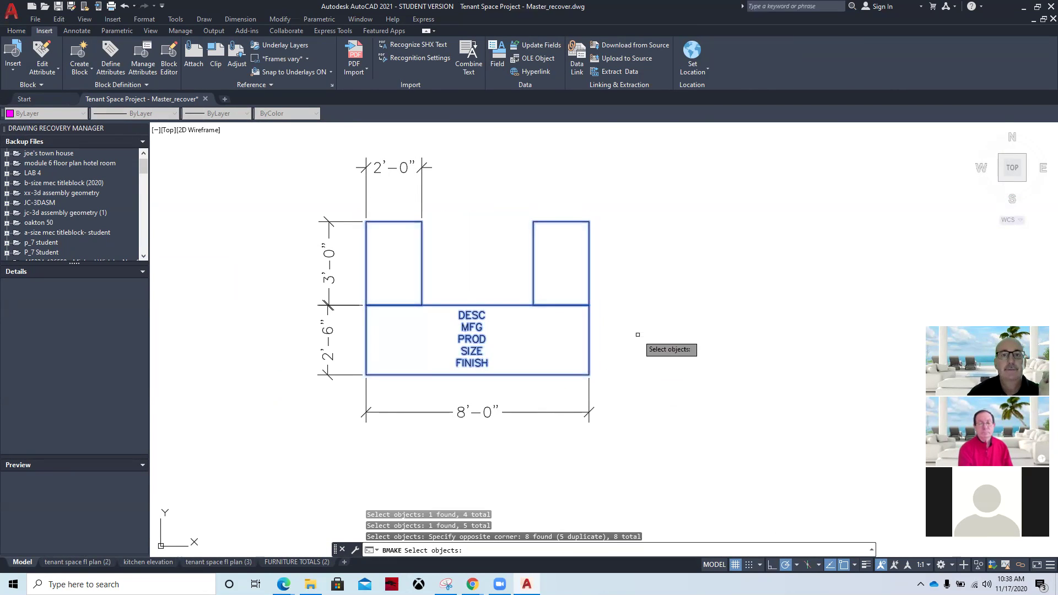
{"action": "key", "text": "Return"}
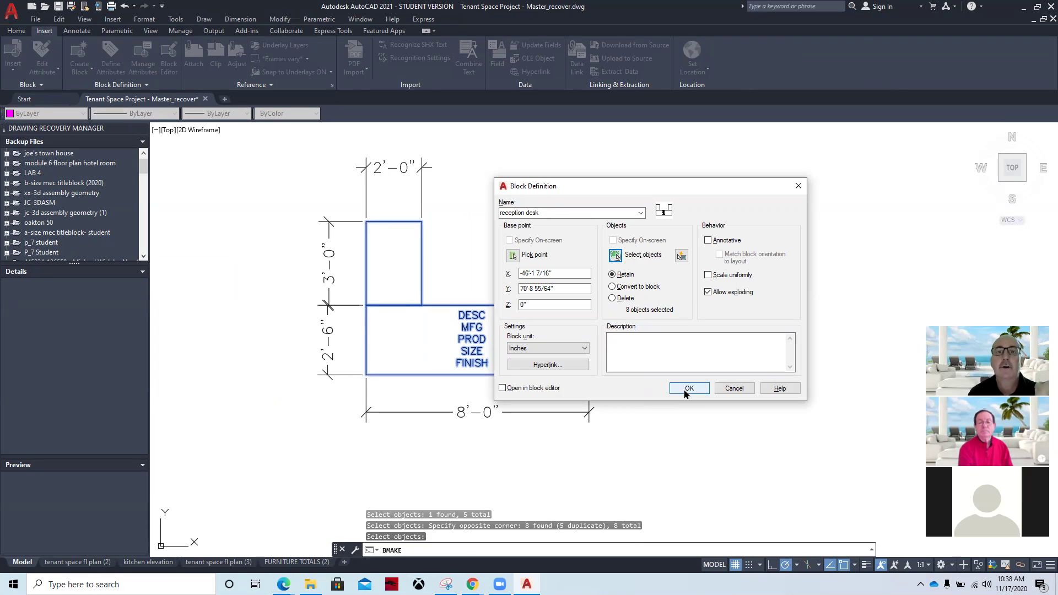
Change the block name to reception deskx and complete the block definition.
{"action": "double_click", "coordinate": [549, 211]}
{"action": "left_click", "coordinate": [551, 214]}
{"action": "type", "text": "x"}
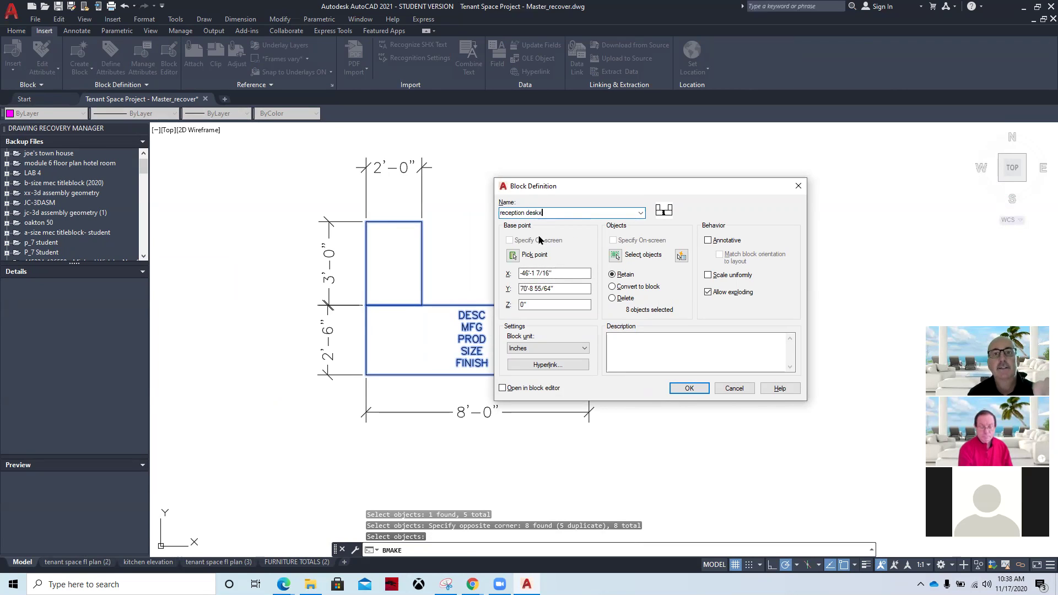
{"action": "left_click", "coordinate": [696, 389]}
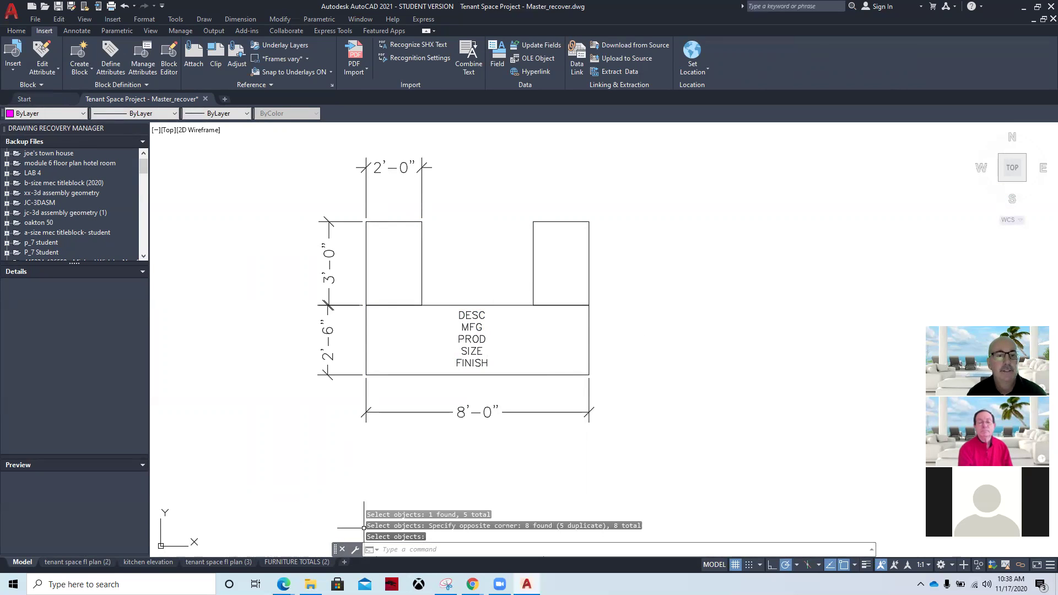
Switch to the tenant space fl plan (3) layout and bring the Reception area into close view.
{"action": "left_click", "coordinate": [216, 562]}
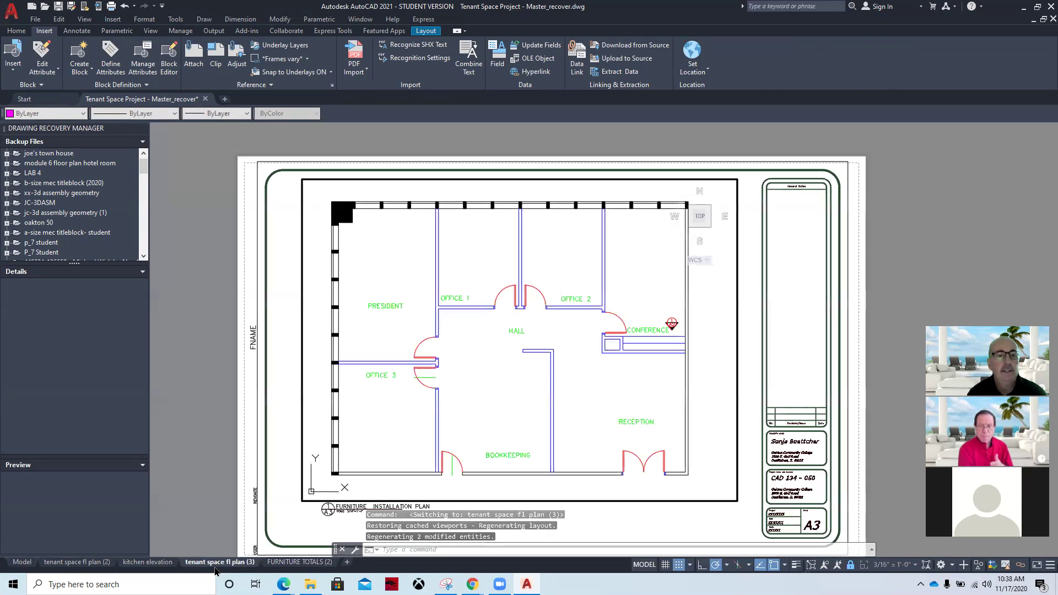
{"action": "double_click", "coordinate": [623, 452]}
{"action": "scroll", "coordinate": [619, 449], "scroll_direction": "up", "scroll_amount": 3}
{"action": "scroll", "coordinate": [619, 449], "scroll_direction": "down", "scroll_amount": 4}
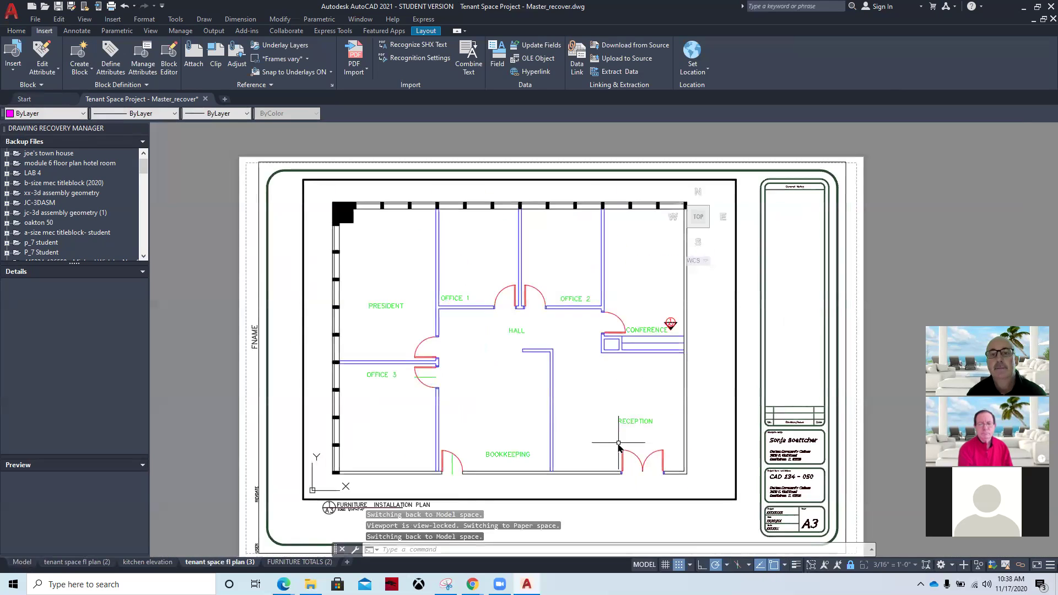
{"action": "scroll", "coordinate": [619, 444], "scroll_direction": "up", "scroll_amount": 4}
{"action": "scroll", "coordinate": [608, 386], "scroll_direction": "up", "scroll_amount": 1}
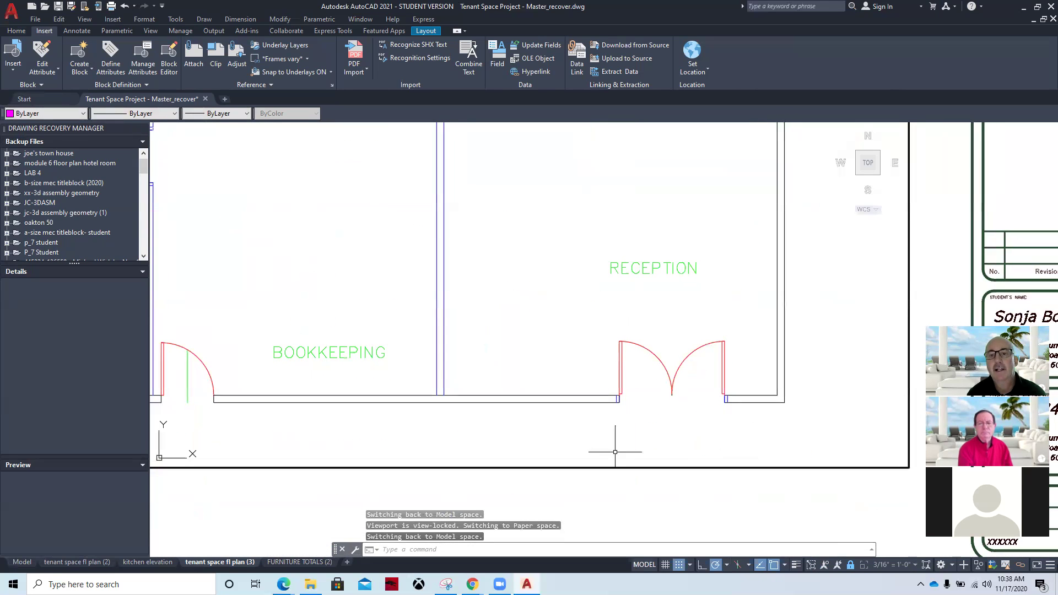
{"action": "middle_click_drag", "start_coordinate": [538, 335], "coordinate": [514, 415]}
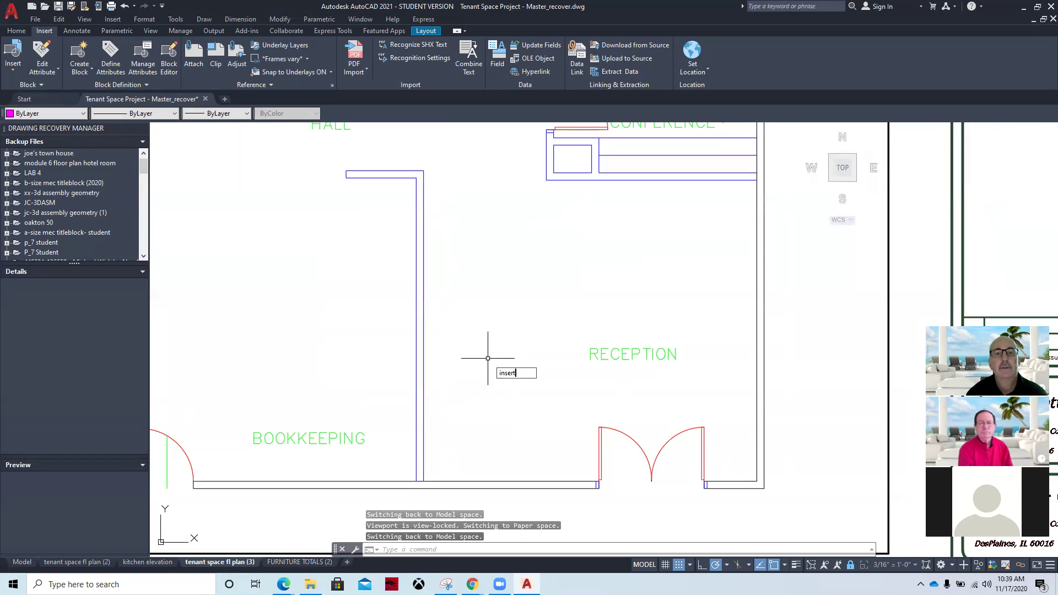
Try to start the INSERT command twice inside the floor plan viewport, dismissing each error dialog.
{"action": "key", "text": "Return"}
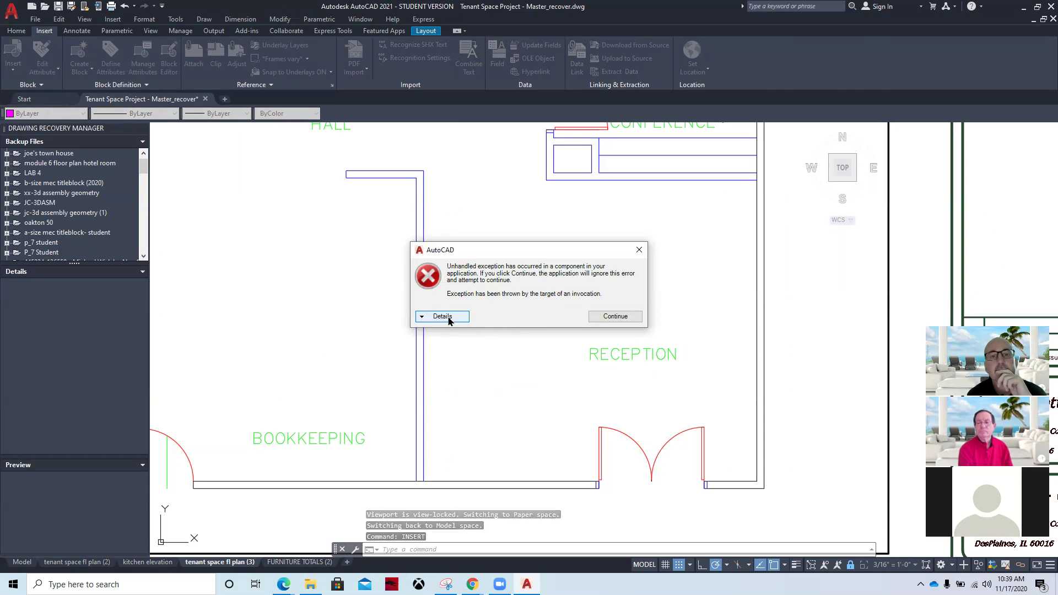
{"action": "left_click", "coordinate": [615, 316]}
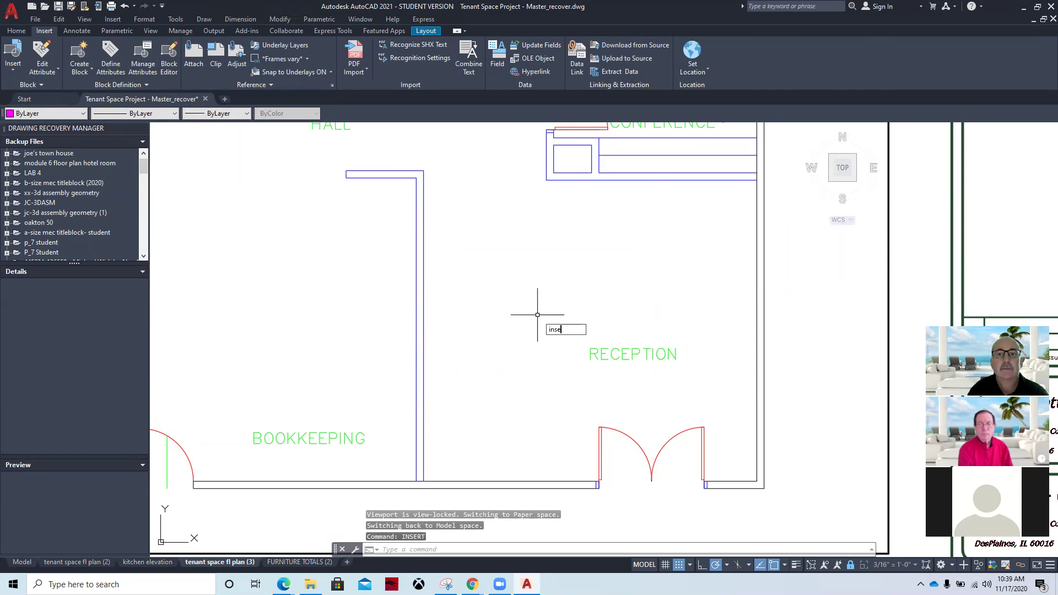
{"action": "type", "text": "insert"}
{"action": "key", "text": "Return"}
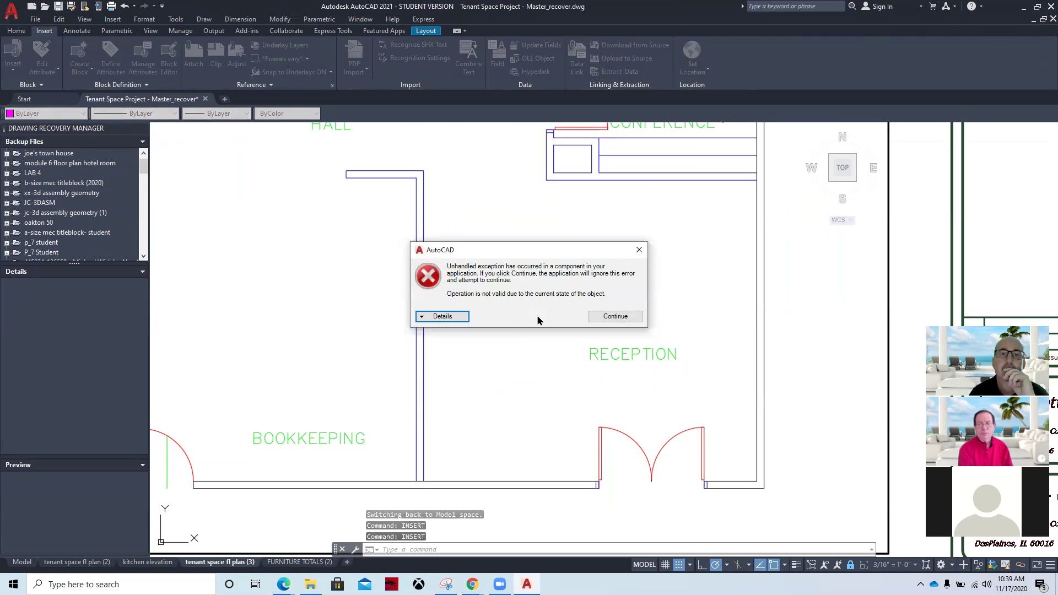
{"action": "left_click", "coordinate": [615, 316]}
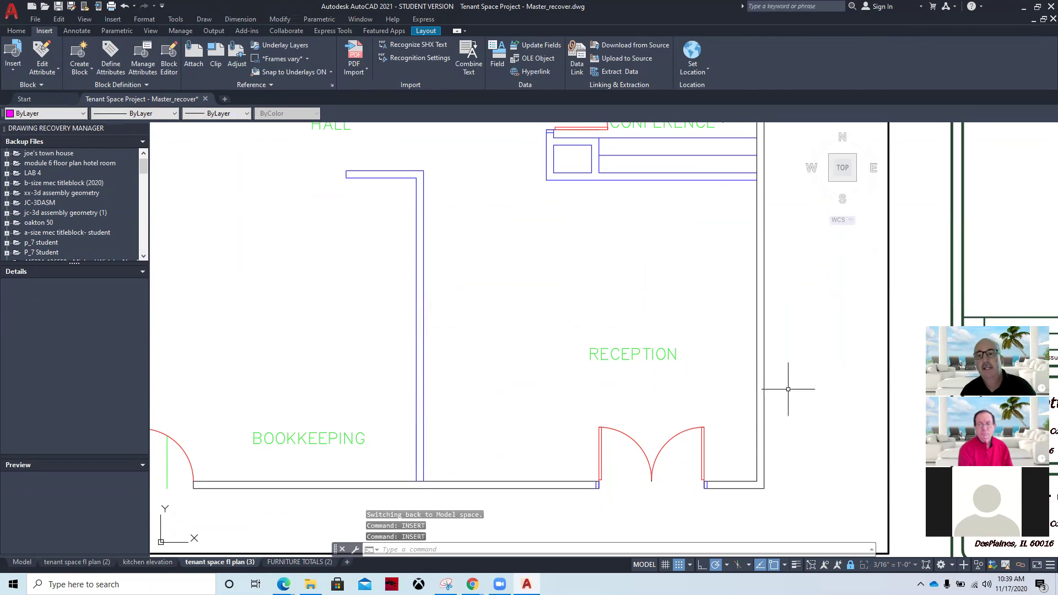
Switch the layout from the viewport to paper space and try the INSERT command there, dismissing the error dialog.
{"action": "double_click", "coordinate": [910, 331]}
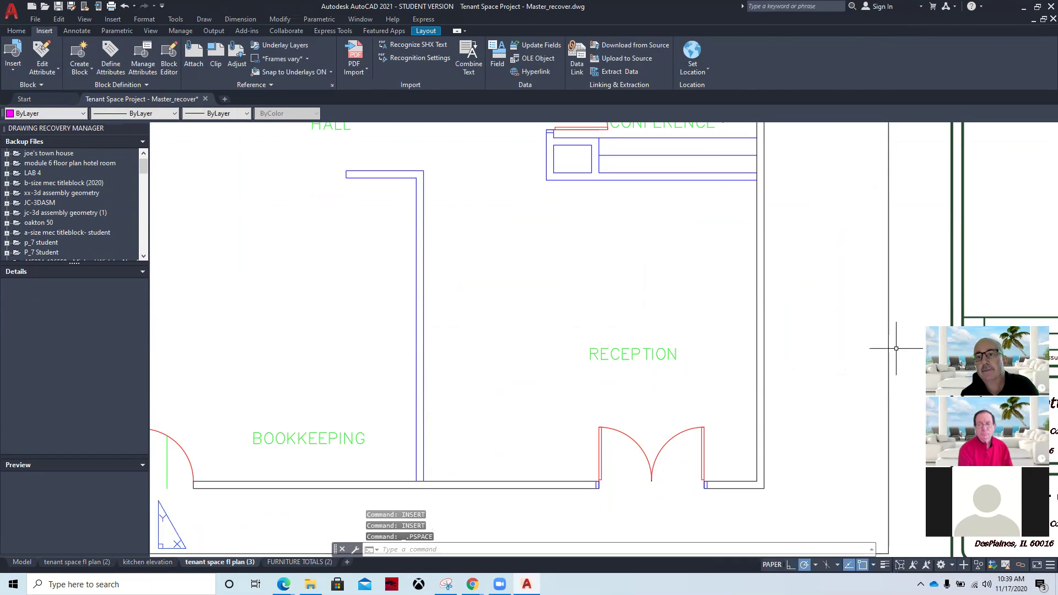
{"action": "left_click", "coordinate": [889, 350]}
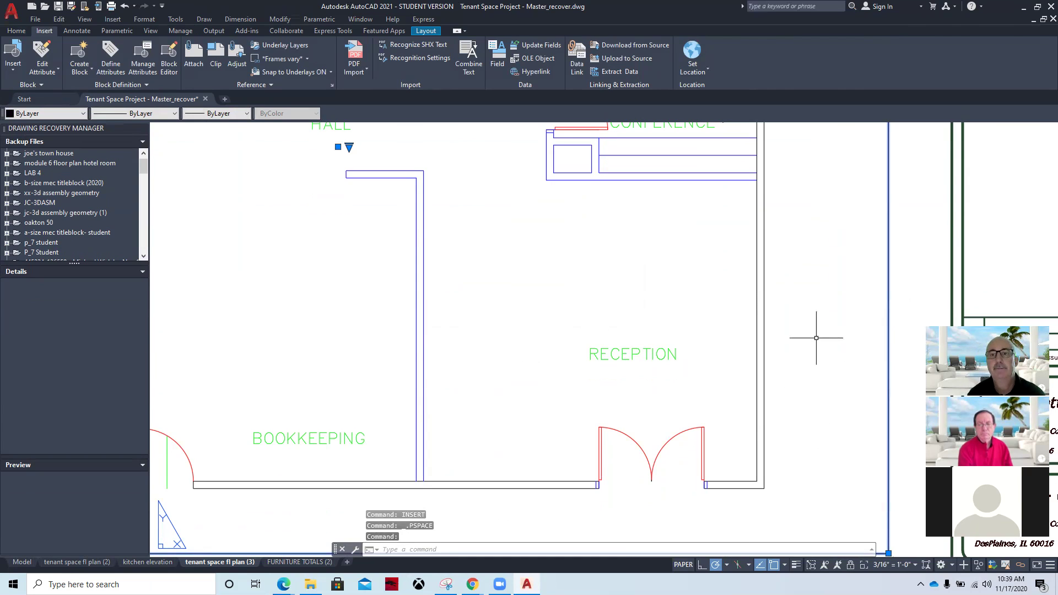
{"action": "key", "text": "Escape"}
{"action": "key", "text": "Escape"}
{"action": "type", "text": "ins"}
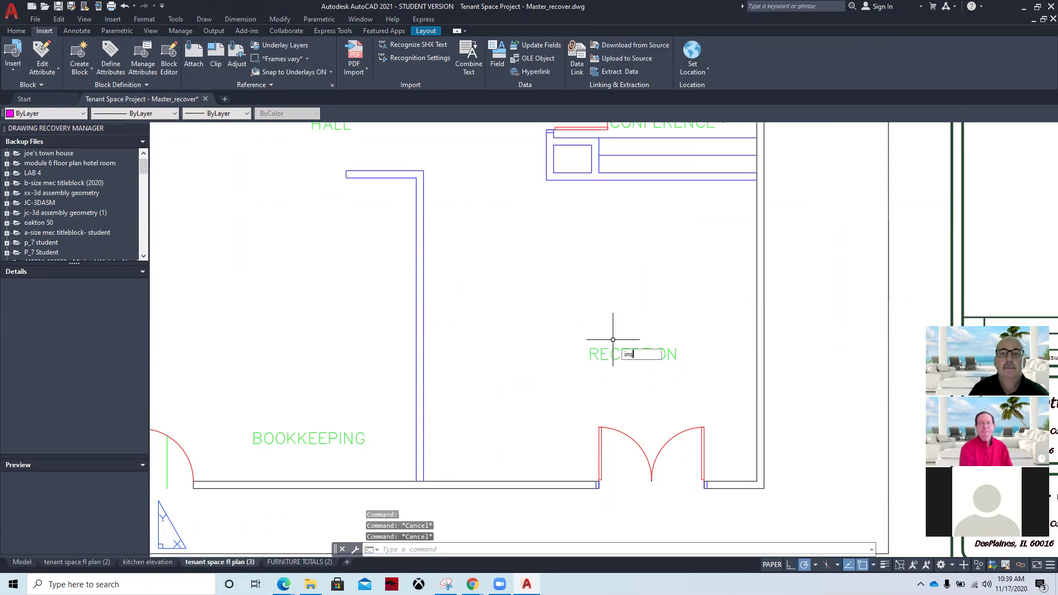
{"action": "type", "text": "ert"}
{"action": "key", "text": "Return"}
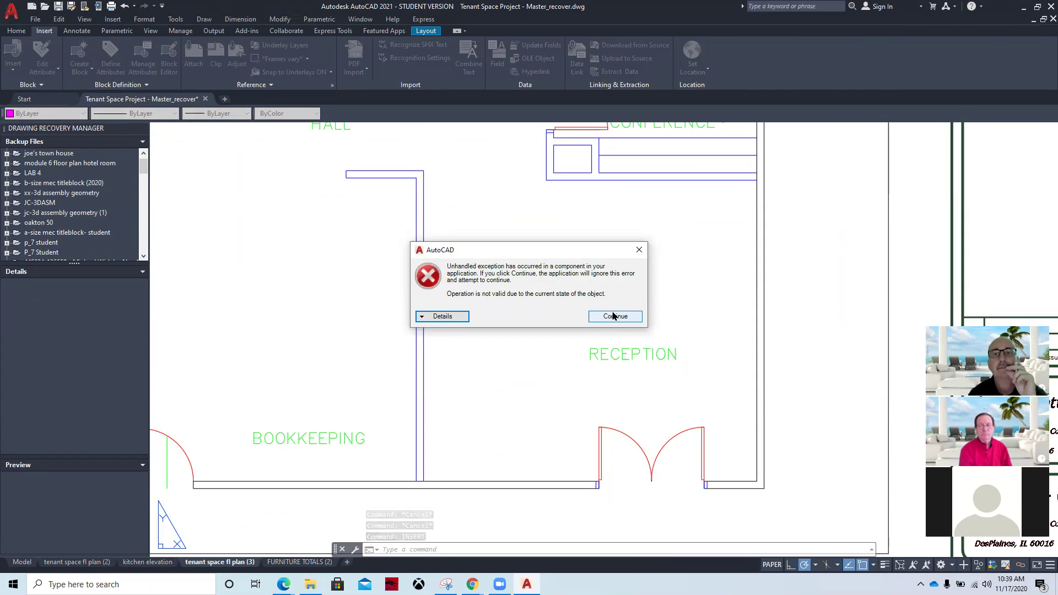
{"action": "left_click", "coordinate": [615, 318]}
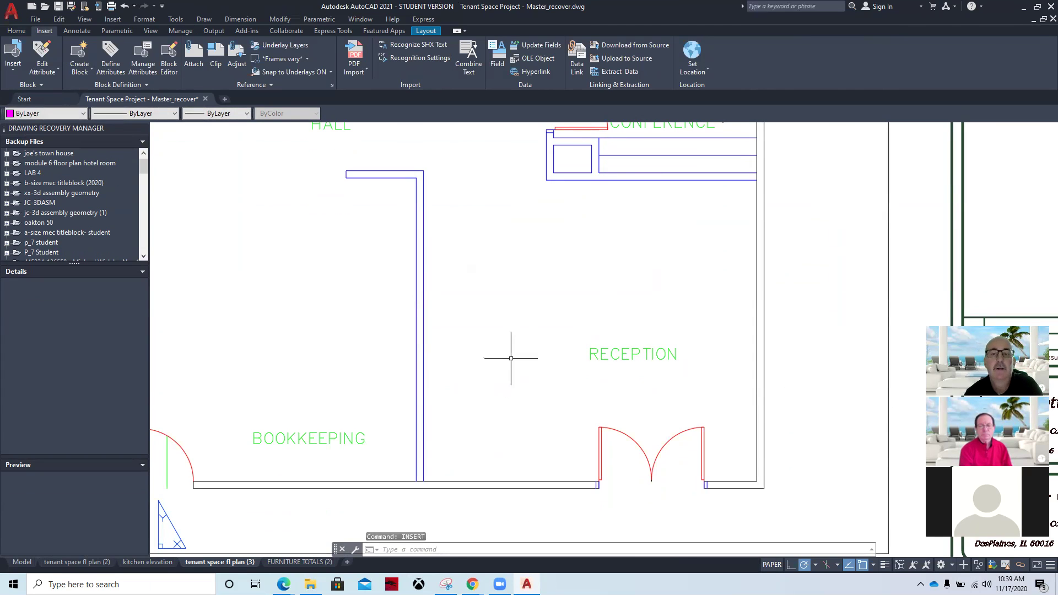
Switch from the furniture plan layout to the Model space floor plan and turn off the grid display.
{"action": "scroll", "coordinate": [511, 359], "scroll_direction": "down", "scroll_amount": 4}
{"action": "middle_click_drag", "start_coordinate": [517, 359], "coordinate": [544, 385]}
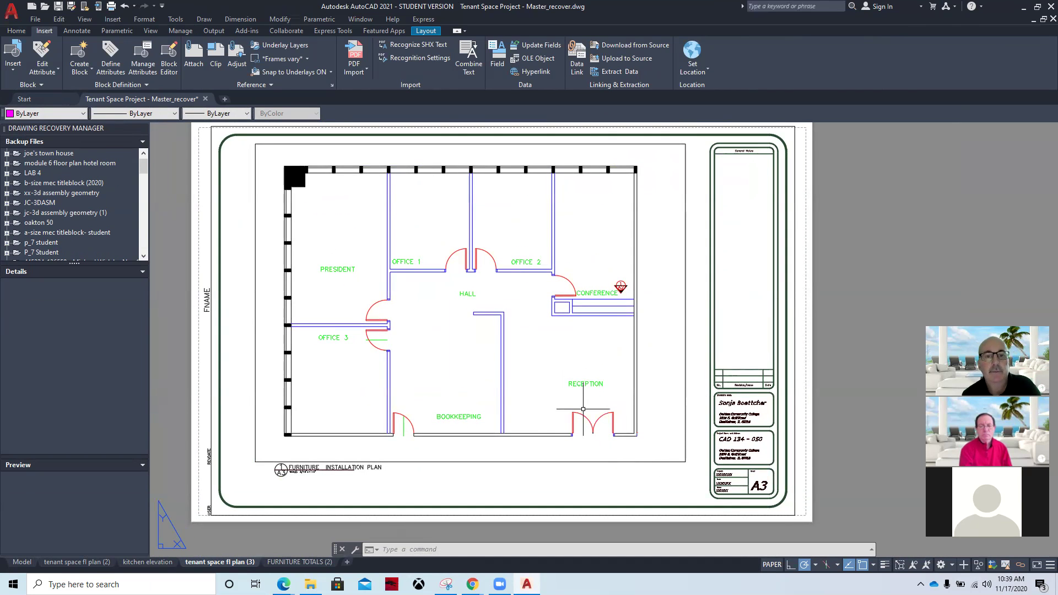
{"action": "mouse_move", "coordinate": [604, 441]}
{"action": "middle_mouse_down"}
{"action": "mouse_move", "coordinate": [694, 419]}
{"action": "mouse_move", "coordinate": [653, 388]}
{"action": "mouse_move", "coordinate": [631, 402]}
{"action": "middle_mouse_up"}
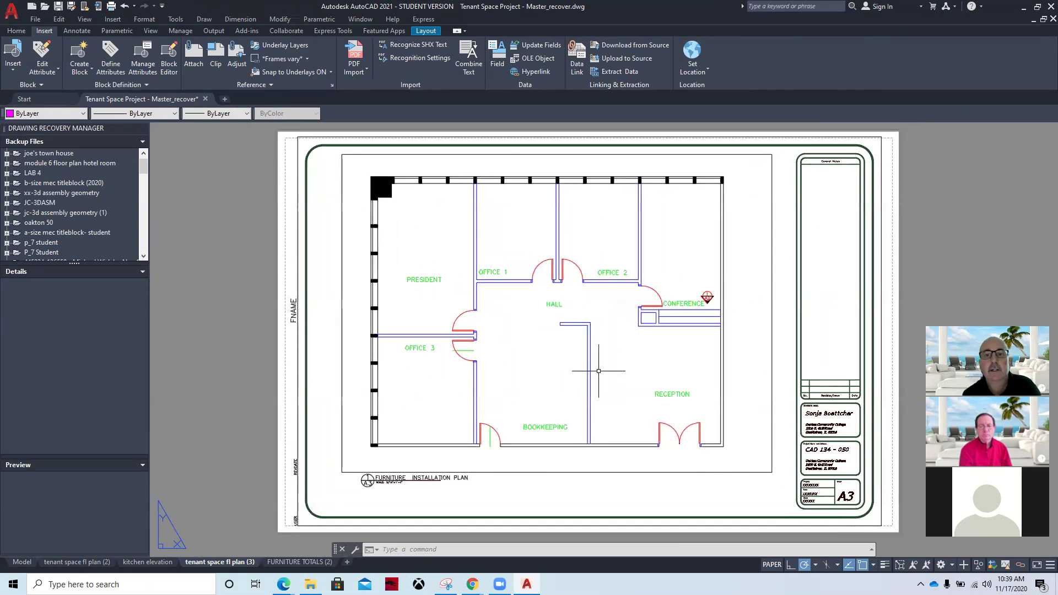
{"action": "scroll", "coordinate": [600, 366], "scroll_direction": "up", "scroll_amount": 2}
{"action": "double_click", "coordinate": [610, 357]}
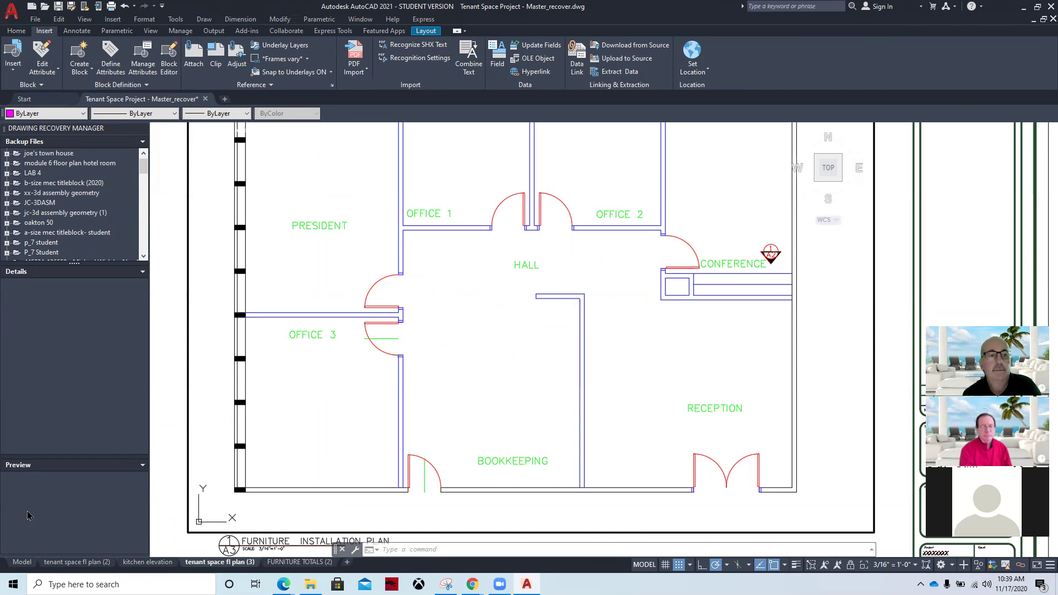
{"action": "left_click", "coordinate": [31, 562]}
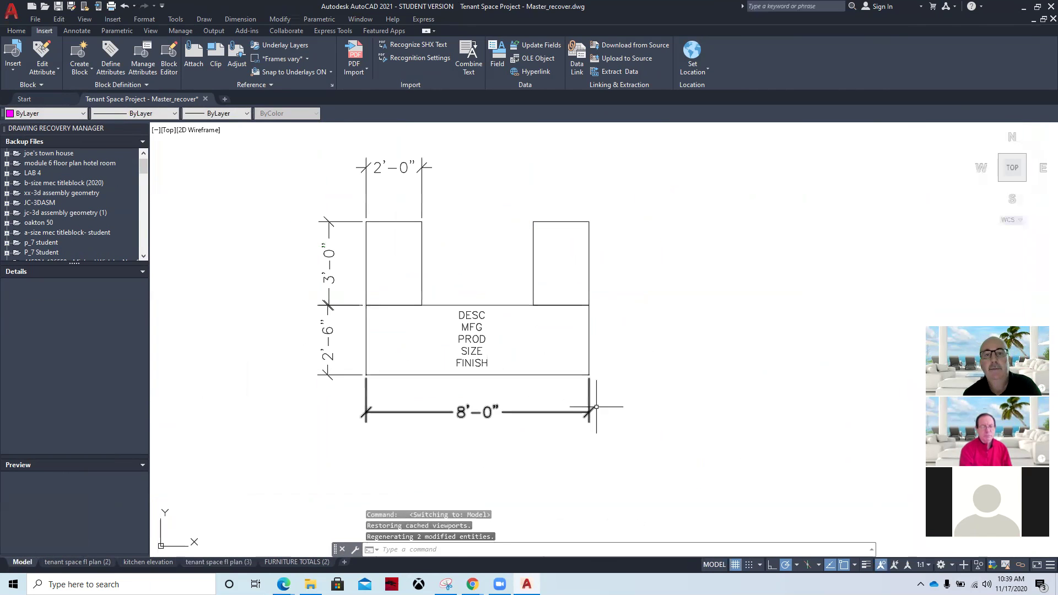
{"action": "scroll", "coordinate": [638, 408], "scroll_direction": "down", "scroll_amount": 4}
{"action": "mouse_move", "coordinate": [682, 388]}
{"action": "middle_mouse_down"}
{"action": "mouse_move", "coordinate": [455, 390]}
{"action": "mouse_move", "coordinate": [176, 344]}
{"action": "middle_mouse_up"}
{"action": "mouse_move", "coordinate": [773, 342]}
{"action": "middle_mouse_down"}
{"action": "mouse_move", "coordinate": [646, 338]}
{"action": "mouse_move", "coordinate": [505, 203]}
{"action": "mouse_move", "coordinate": [531, 175]}
{"action": "middle_mouse_up"}
{"action": "mouse_move", "coordinate": [552, 416]}
{"action": "middle_mouse_down"}
{"action": "mouse_move", "coordinate": [606, 324]}
{"action": "mouse_move", "coordinate": [618, 270]}
{"action": "mouse_move", "coordinate": [614, 290]}
{"action": "middle_mouse_up"}
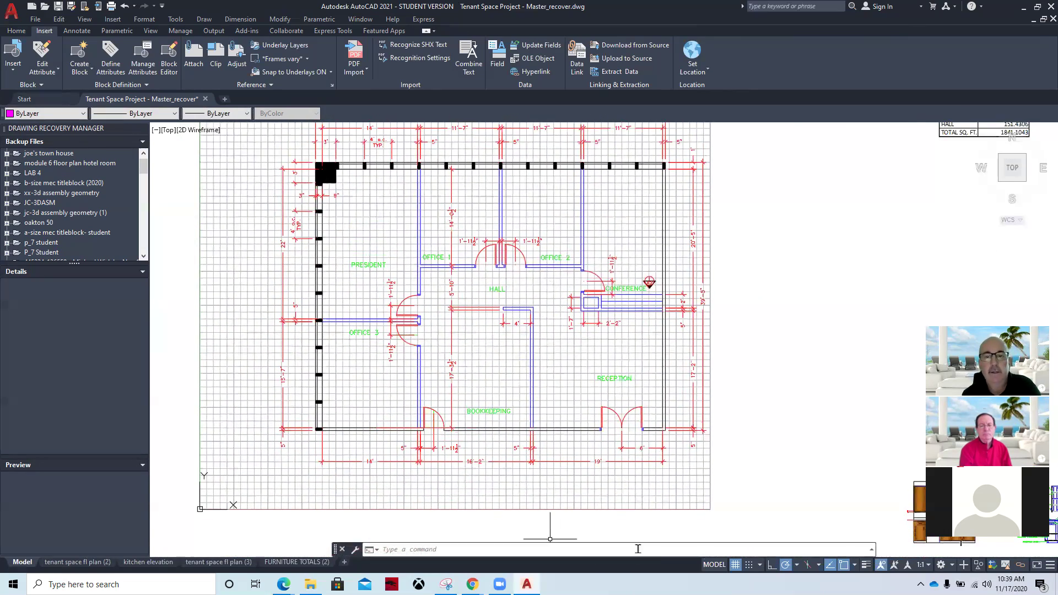
{"action": "left_click", "coordinate": [733, 567]}
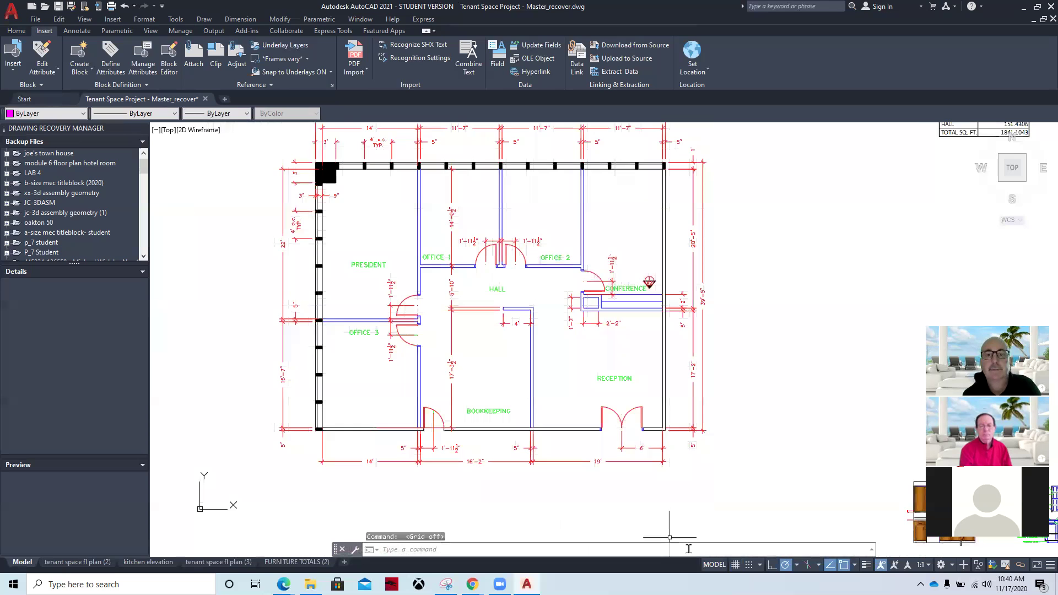
Turn off the a-anno-dims layer to hide the floor plan's dimensions.
{"action": "scroll", "coordinate": [578, 371], "scroll_direction": "up", "scroll_amount": 5}
{"action": "scroll", "coordinate": [579, 370], "scroll_direction": "down", "scroll_amount": 2}
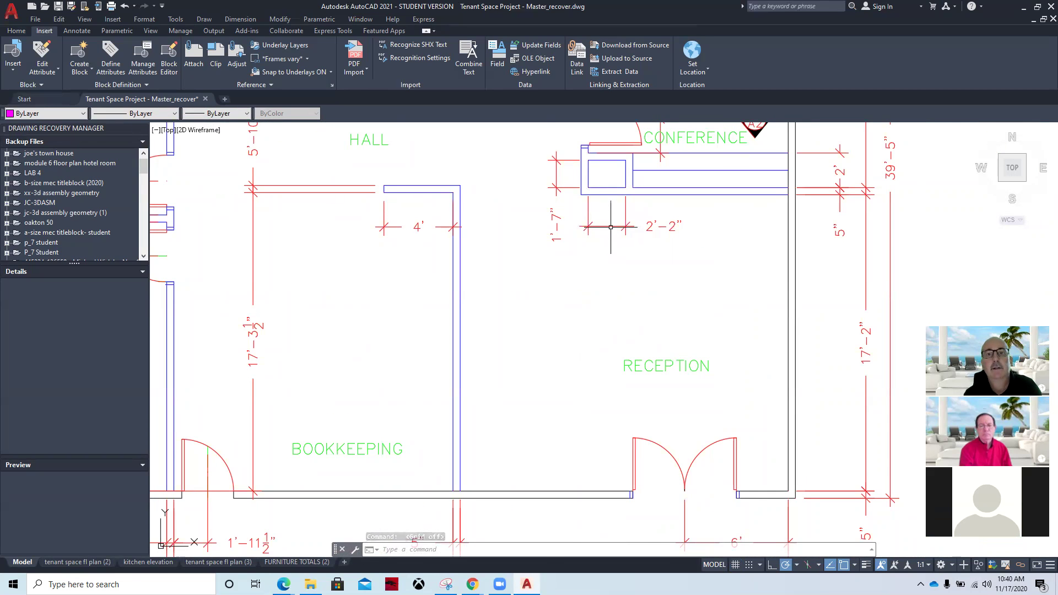
{"action": "left_click", "coordinate": [610, 226]}
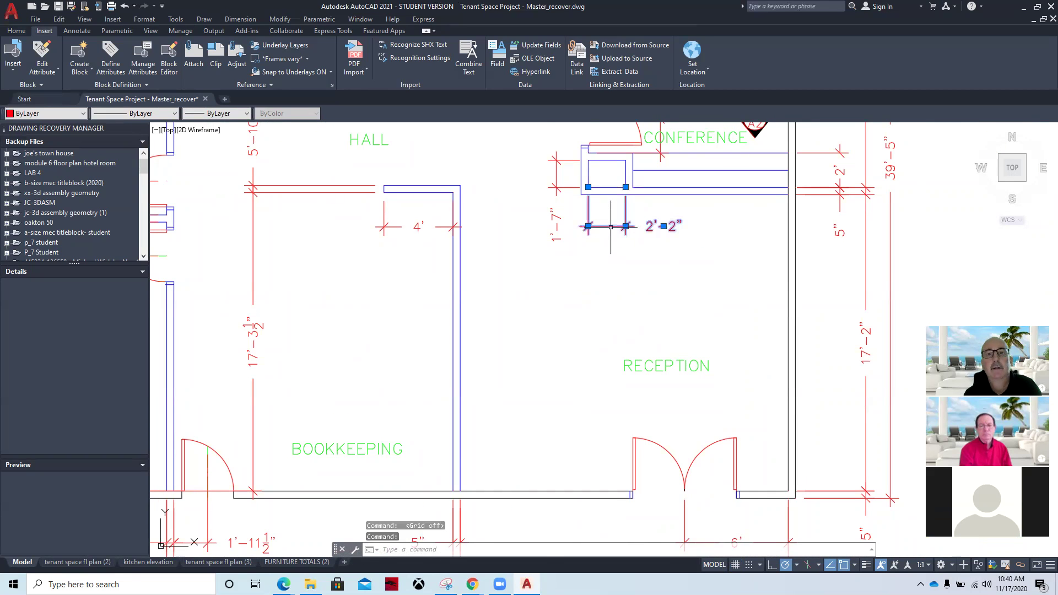
{"action": "left_click", "coordinate": [16, 30]}
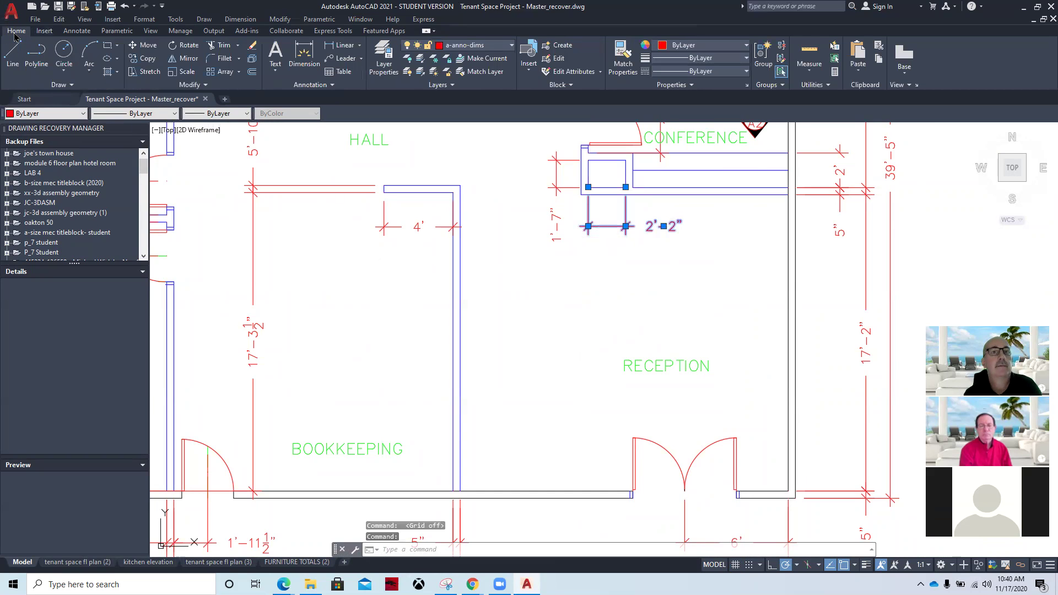
{"action": "left_click", "coordinate": [512, 46]}
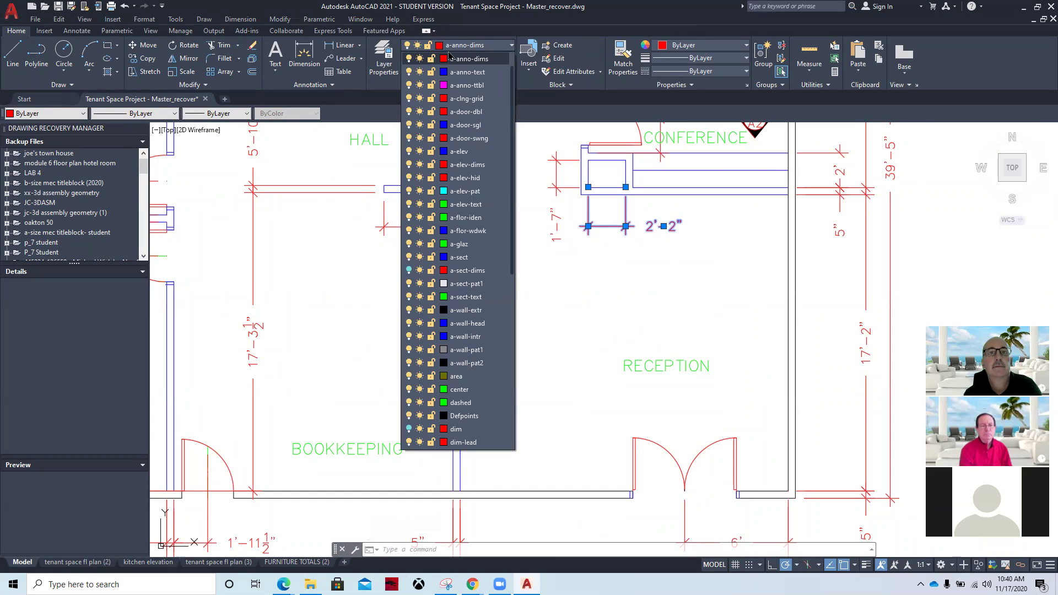
{"action": "left_click", "coordinate": [408, 60]}
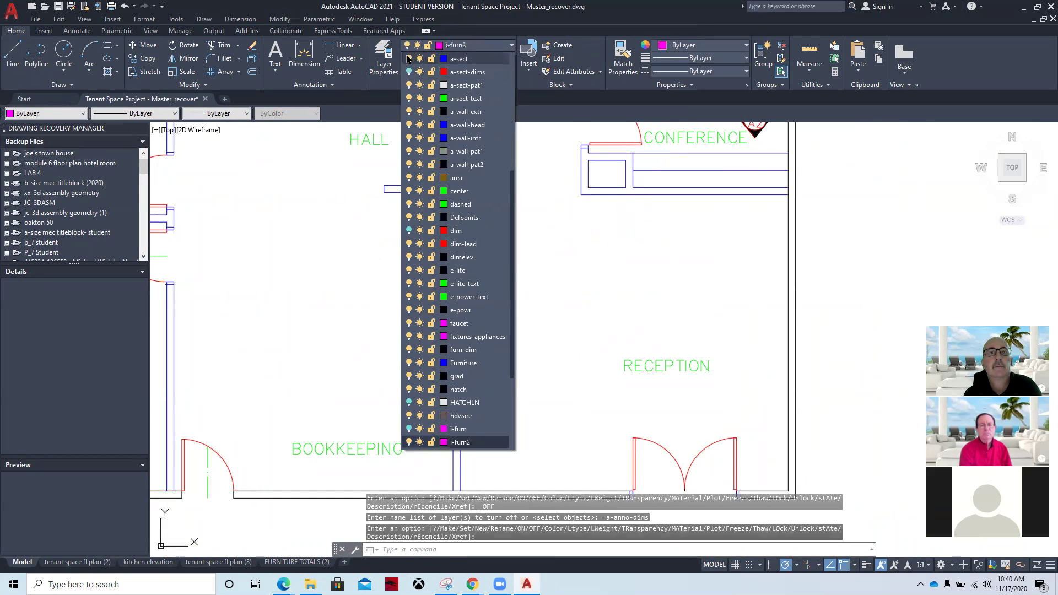
{"action": "left_click", "coordinate": [666, 279]}
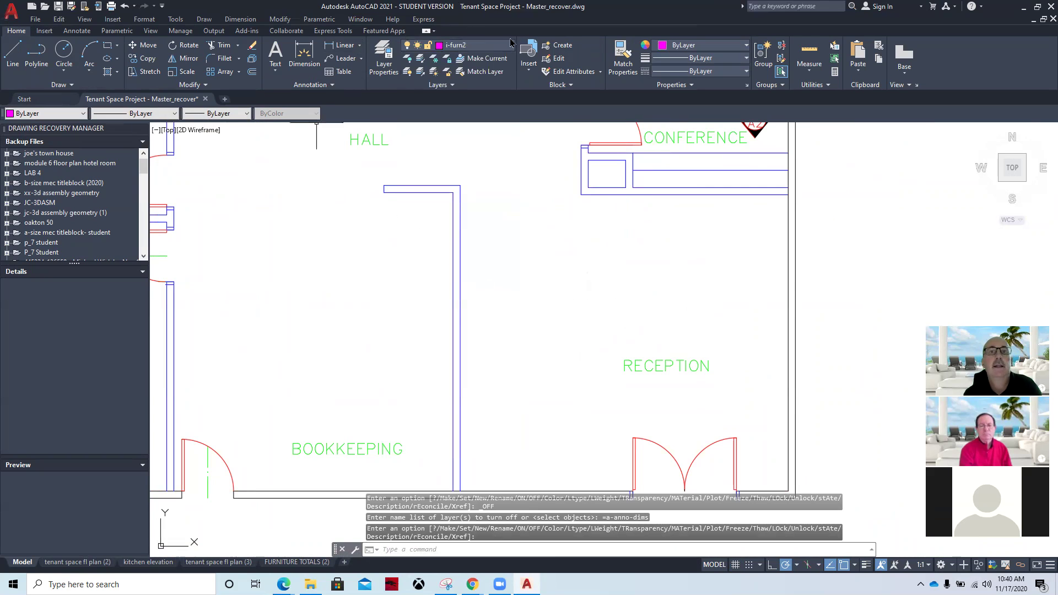
Try to start the INSERT command in Model space near the reception area, dismissing the error dialog.
{"action": "middle_click_drag", "start_coordinate": [592, 344], "coordinate": [565, 317]}
{"action": "type", "text": "inse"}
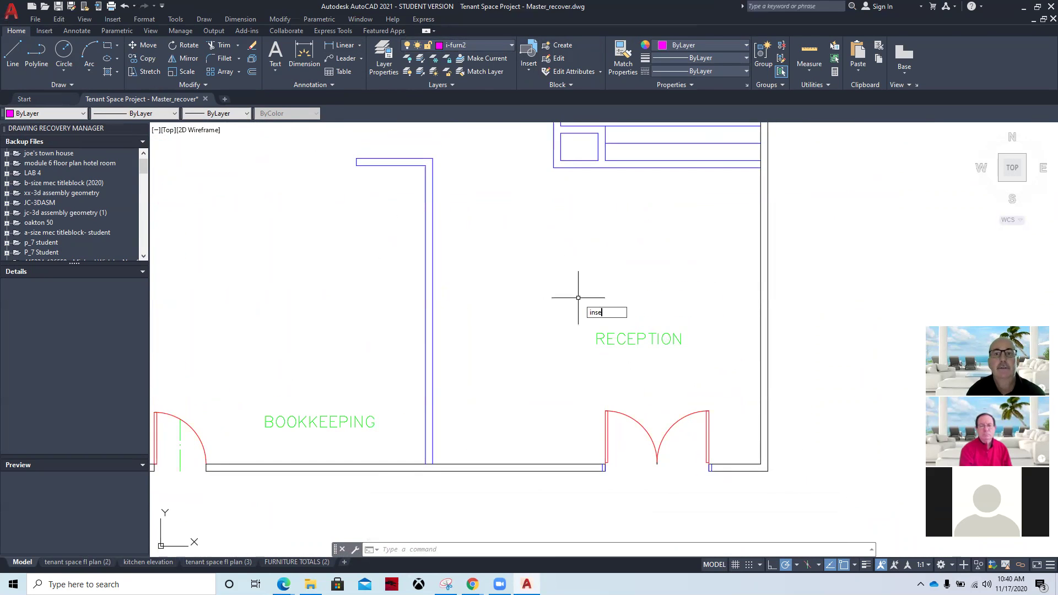
{"action": "type", "text": "rt"}
{"action": "key", "text": "Return"}
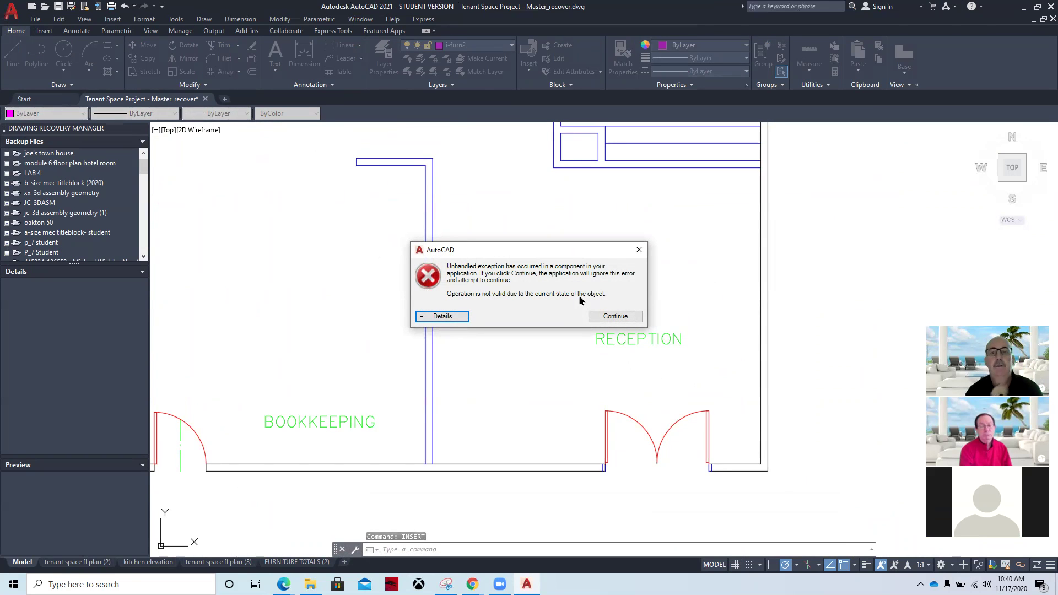
{"action": "left_click", "coordinate": [613, 317]}
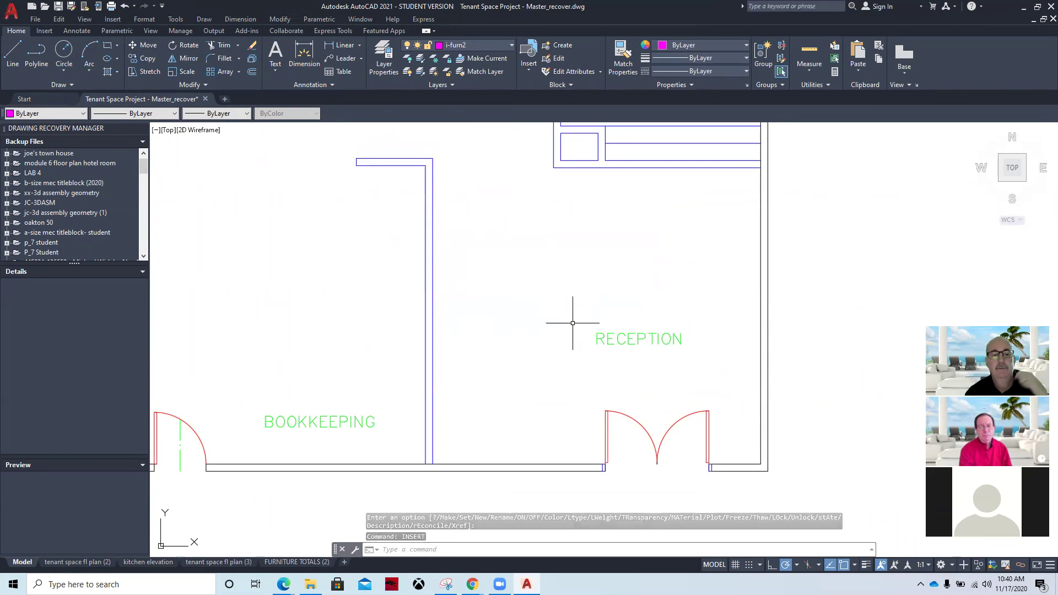
Open the classic block insertion dialog by running the CLASSICINSERT command.
{"action": "type", "text": "cla"}
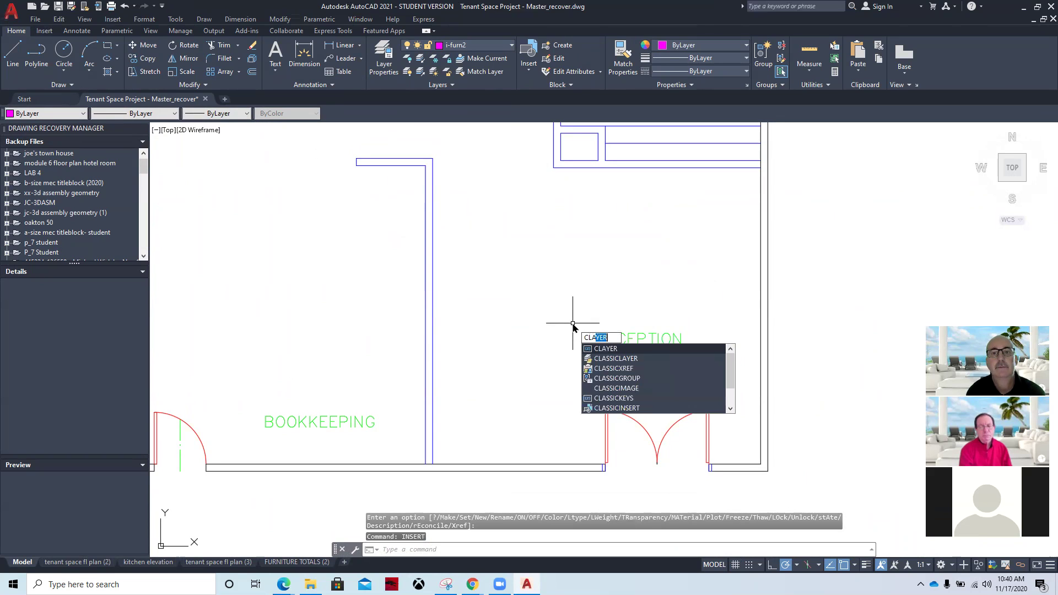
{"action": "type", "text": "ssic"}
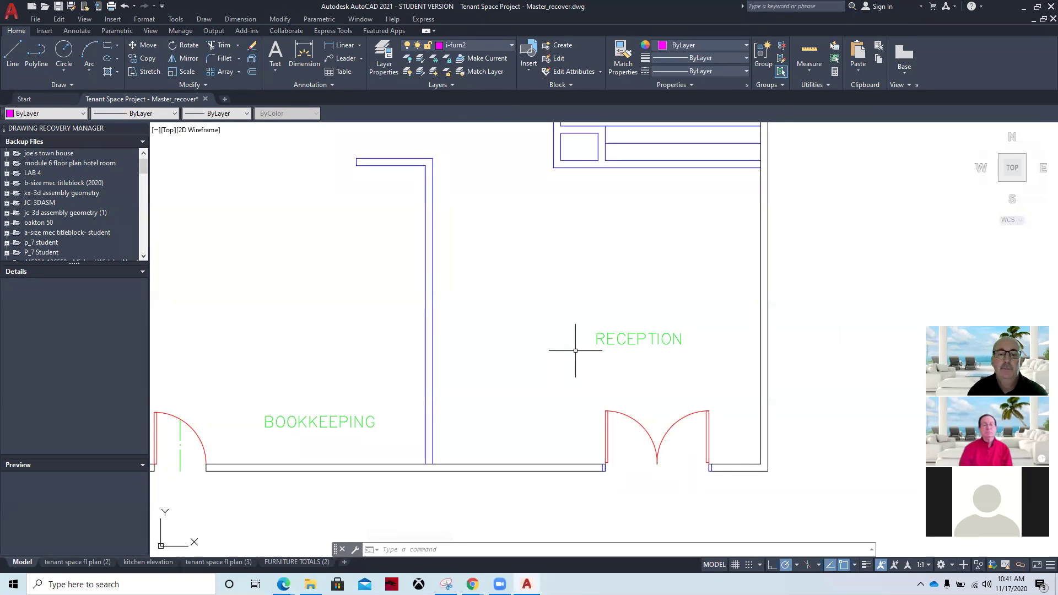
{"action": "type", "text": "c"}
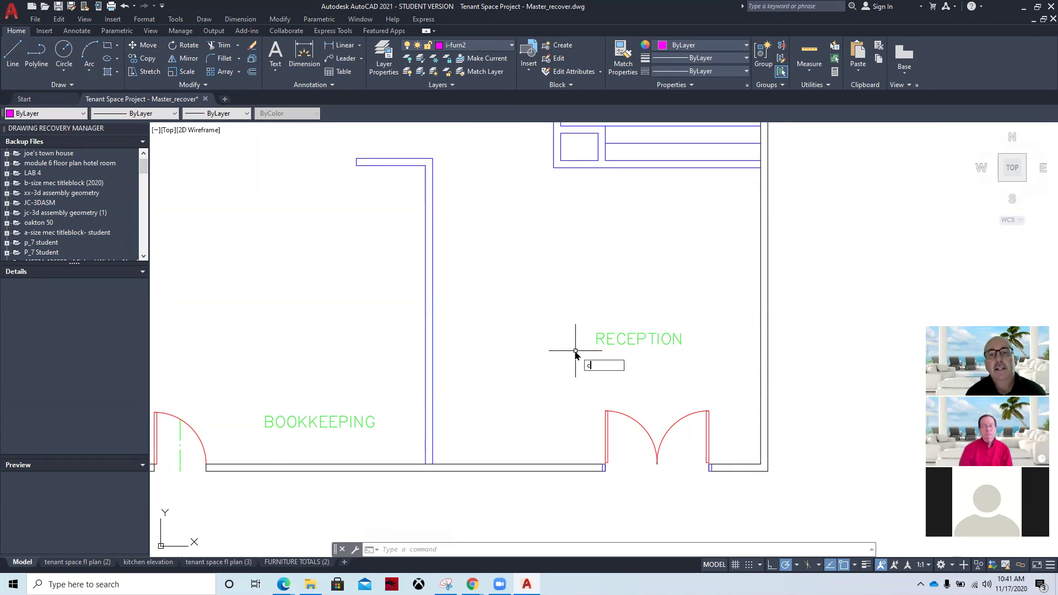
{"action": "type", "text": "LASSICINSERT"}
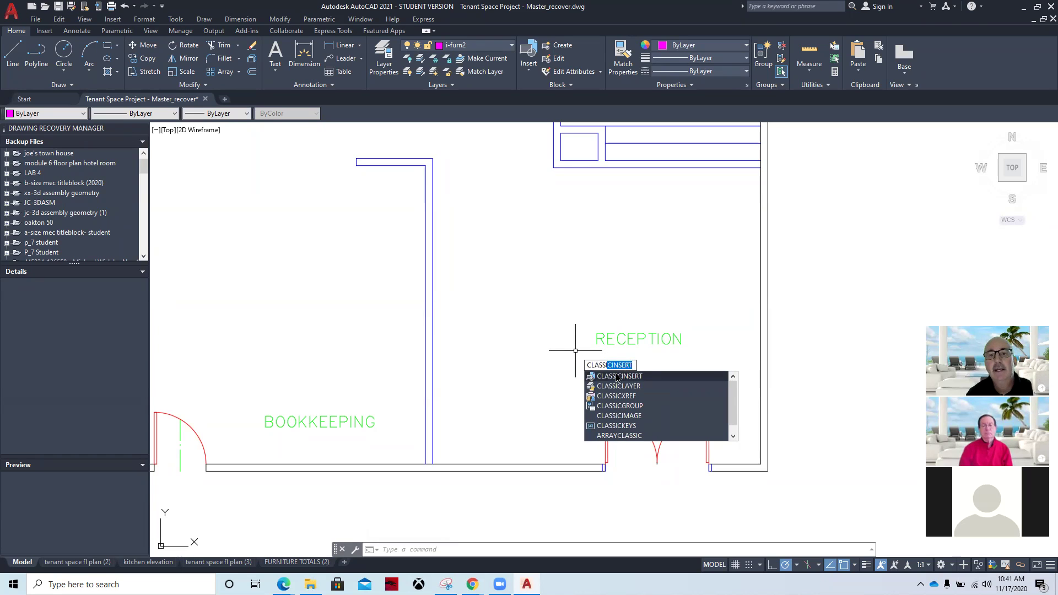
{"action": "left_click", "coordinate": [634, 377]}
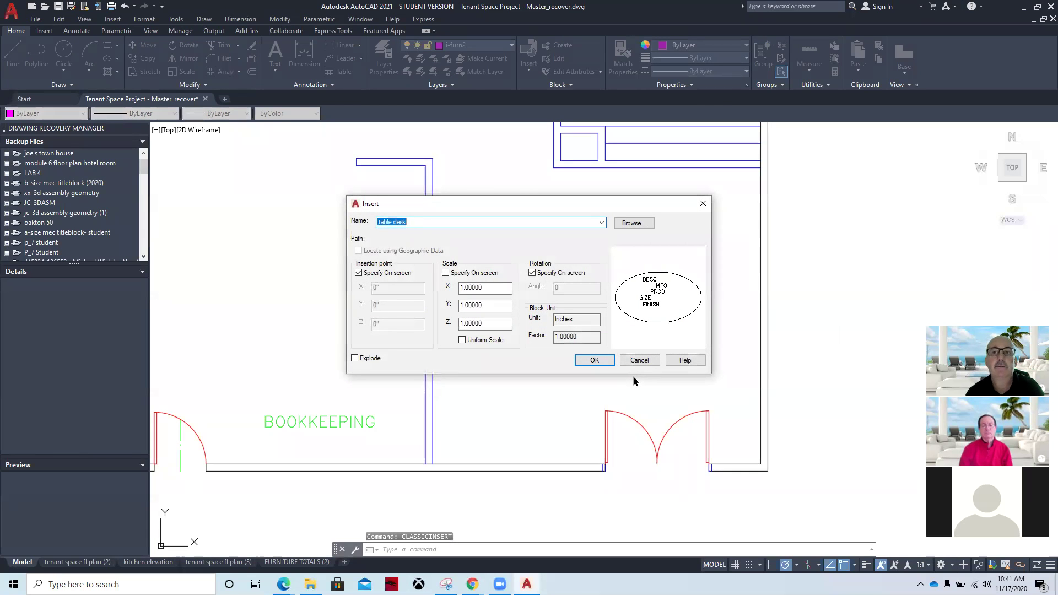
Choose the reception deskx drawing from the furniture folder inside Desktop\2020\CAD-134 as the block to insert.
{"action": "left_click", "coordinate": [631, 223]}
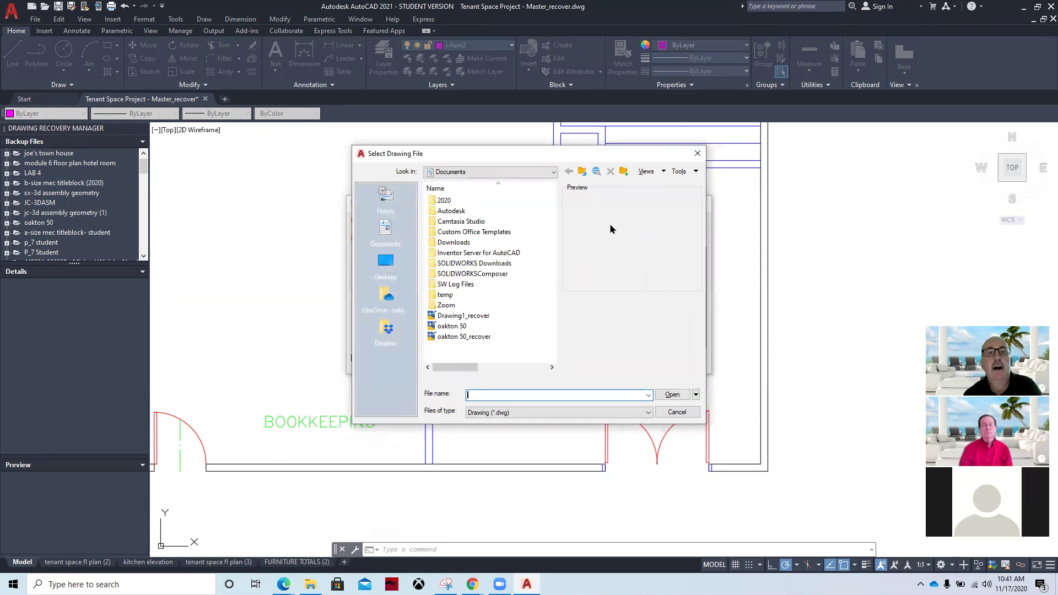
{"action": "left_click", "coordinate": [385, 261]}
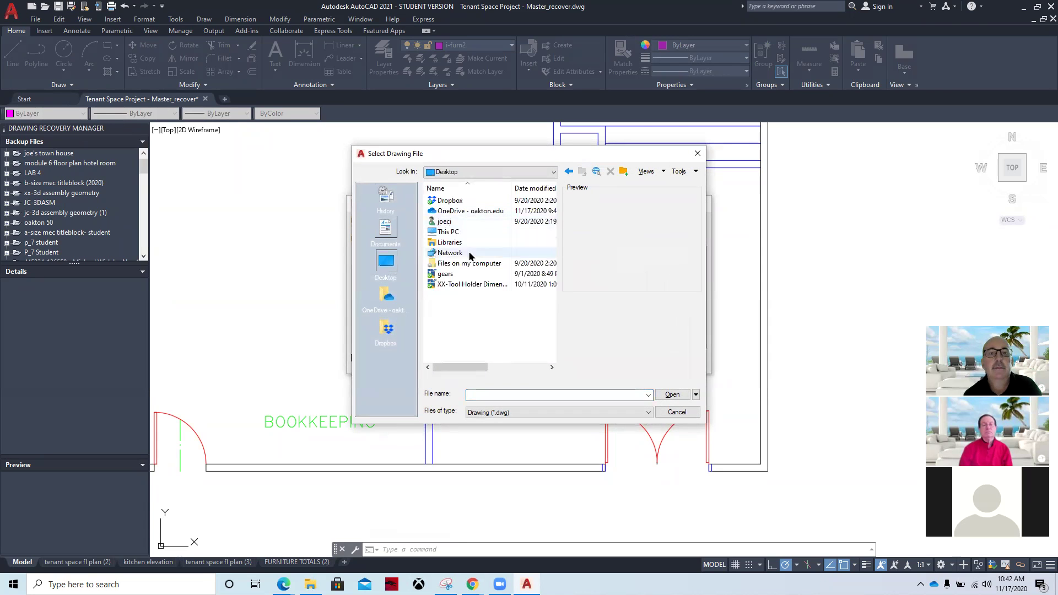
{"action": "double_click", "coordinate": [457, 233]}
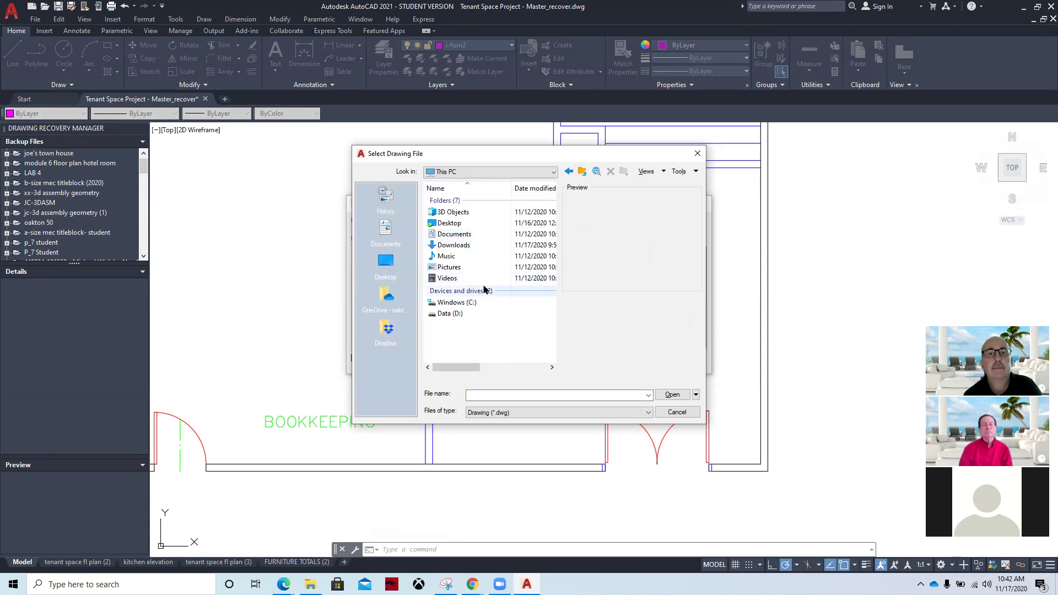
{"action": "double_click", "coordinate": [457, 223]}
{"action": "double_click", "coordinate": [453, 200]}
{"action": "double_click", "coordinate": [452, 200]}
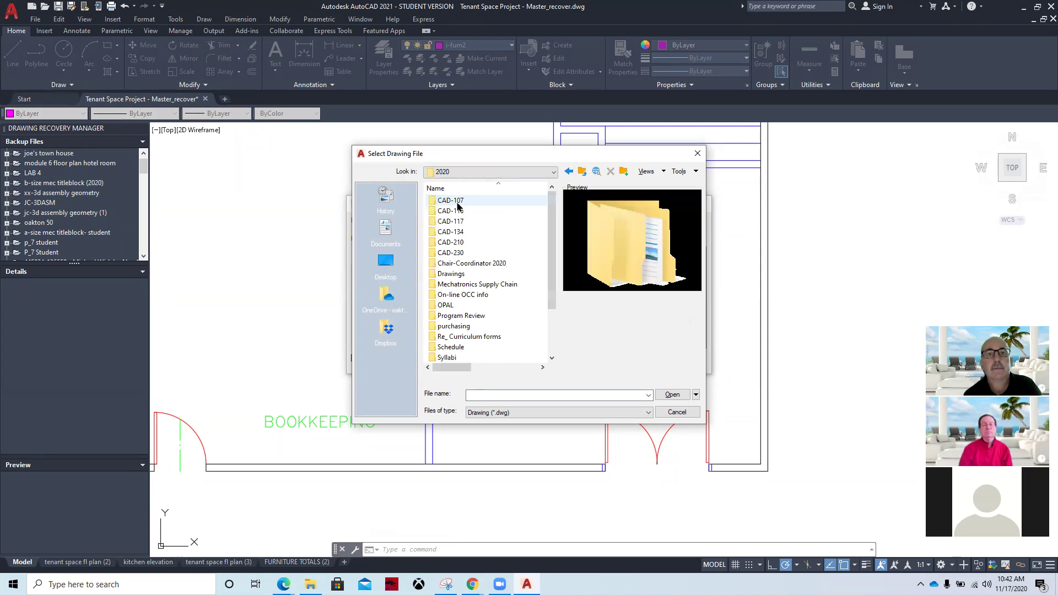
{"action": "double_click", "coordinate": [474, 237]}
{"action": "double_click", "coordinate": [459, 253]}
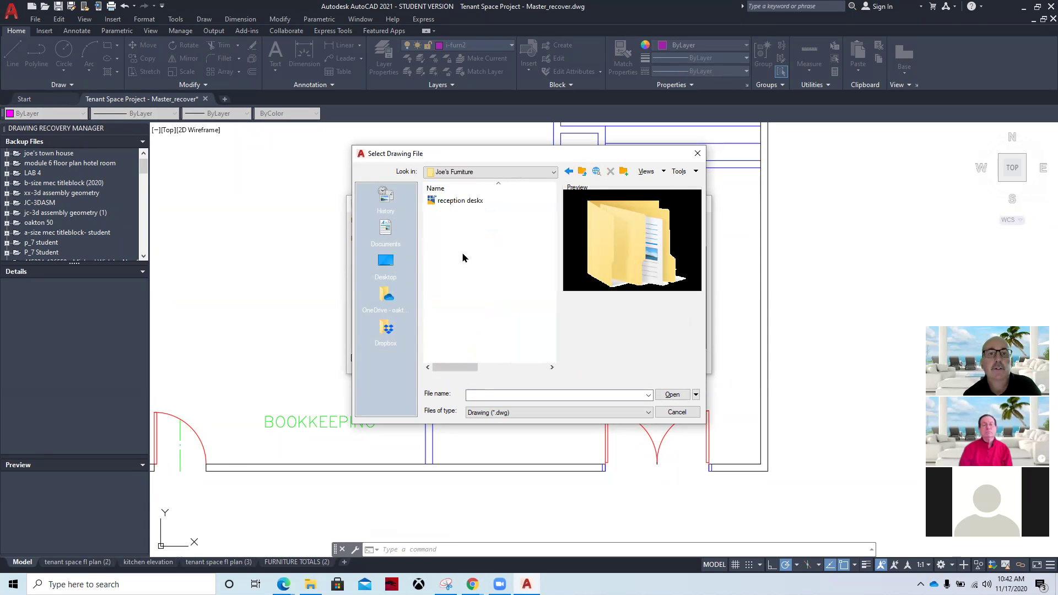
{"action": "left_click", "coordinate": [460, 200]}
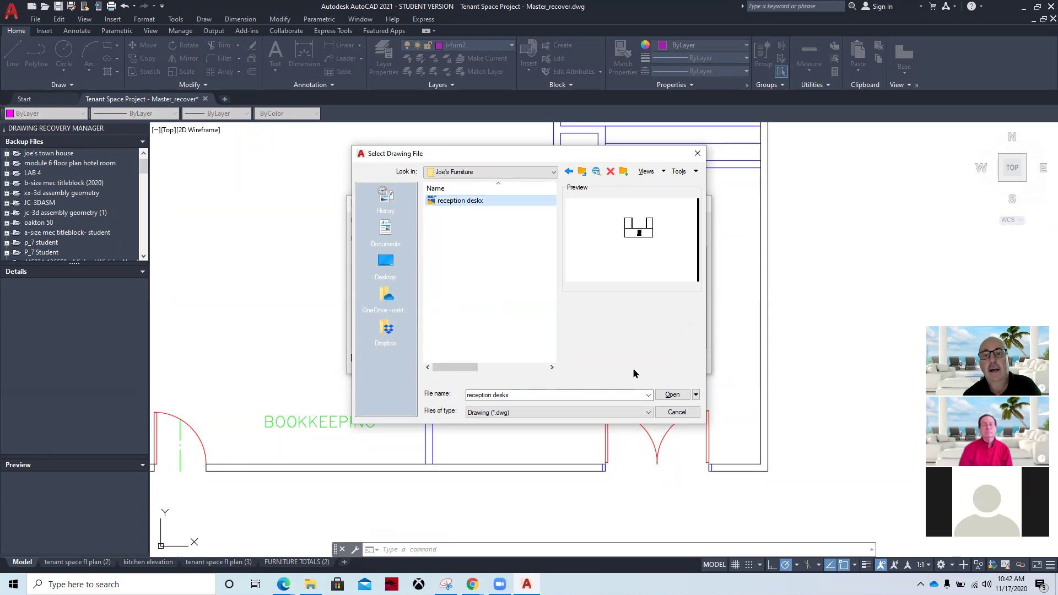
{"action": "left_click", "coordinate": [672, 394]}
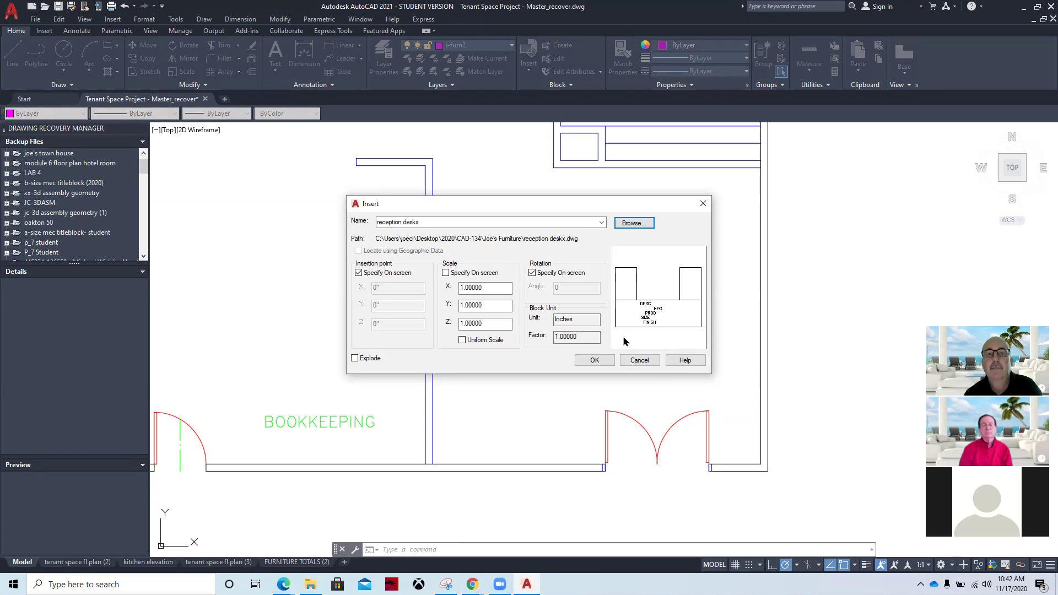
Redefine the existing reception deskx block and place it in the reception area at scale 1, rotated 90 degrees.
{"action": "left_click", "coordinate": [592, 361]}
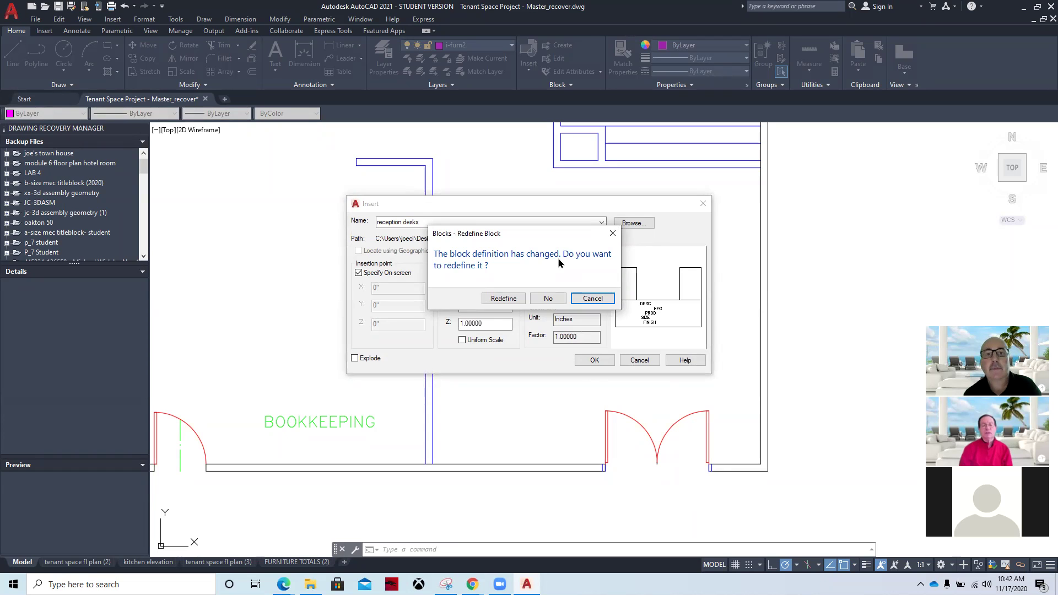
{"action": "left_click", "coordinate": [503, 298]}
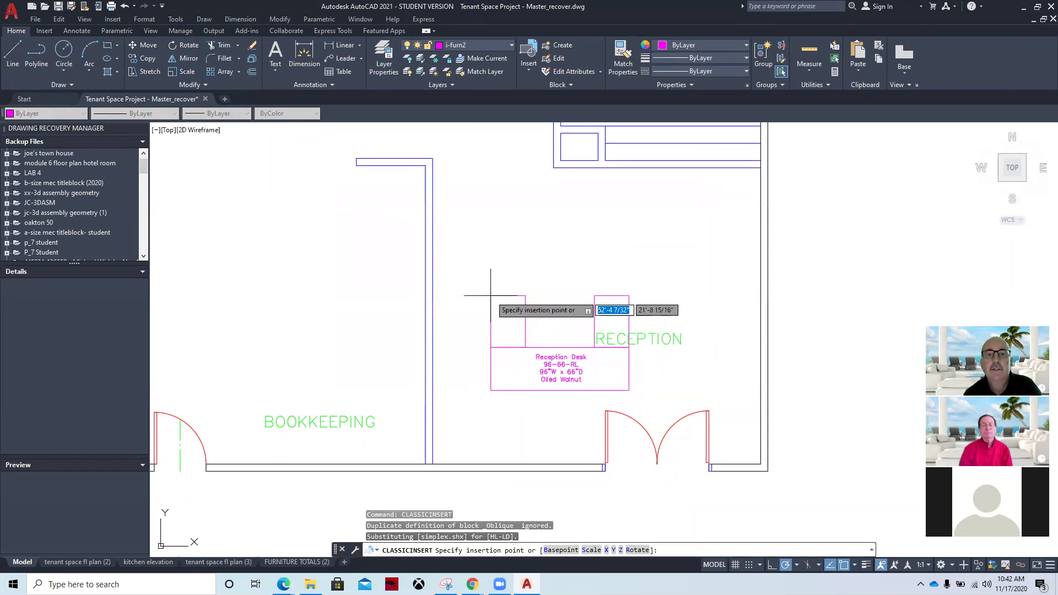
{"action": "left_click", "coordinate": [483, 322]}
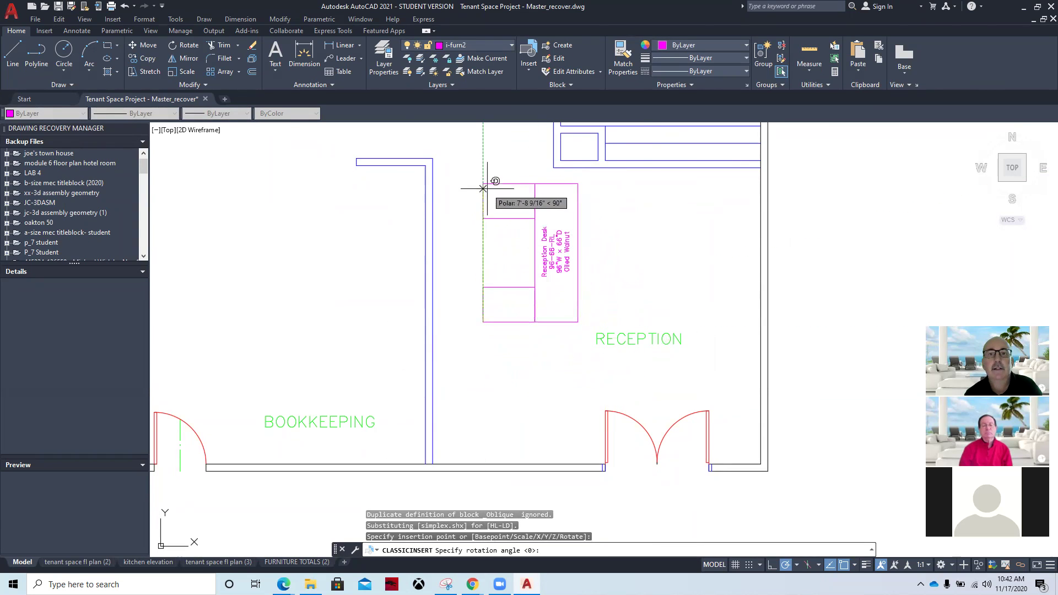
{"action": "left_click", "coordinate": [483, 186]}
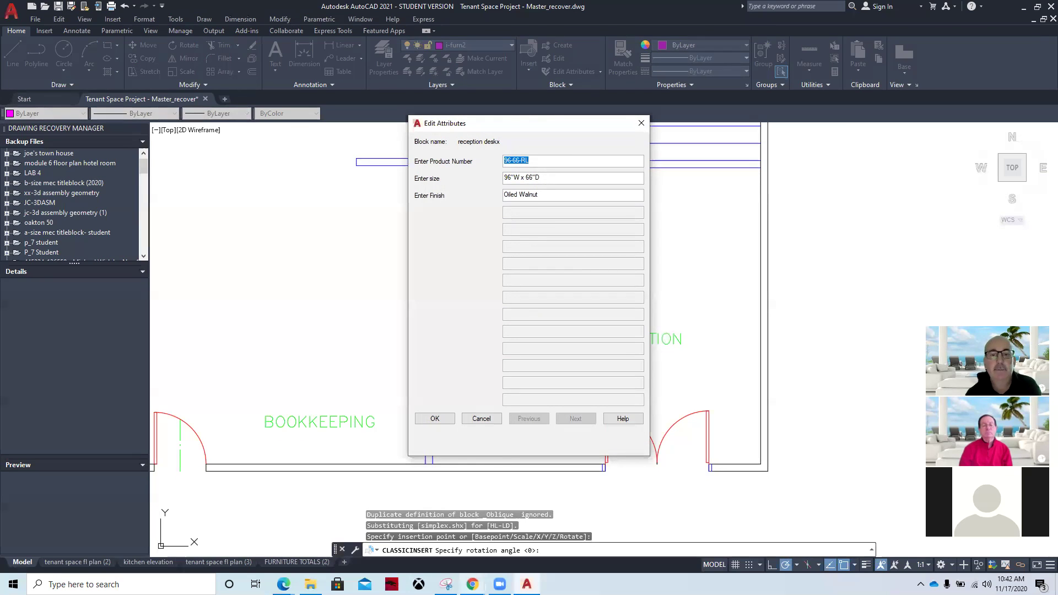
Switch to the textbook PDF in Chrome and examine the figures on reception desk placement and the Edit Attributes dialog, returning to AutoCAD.
{"action": "left_click", "coordinate": [473, 584]}
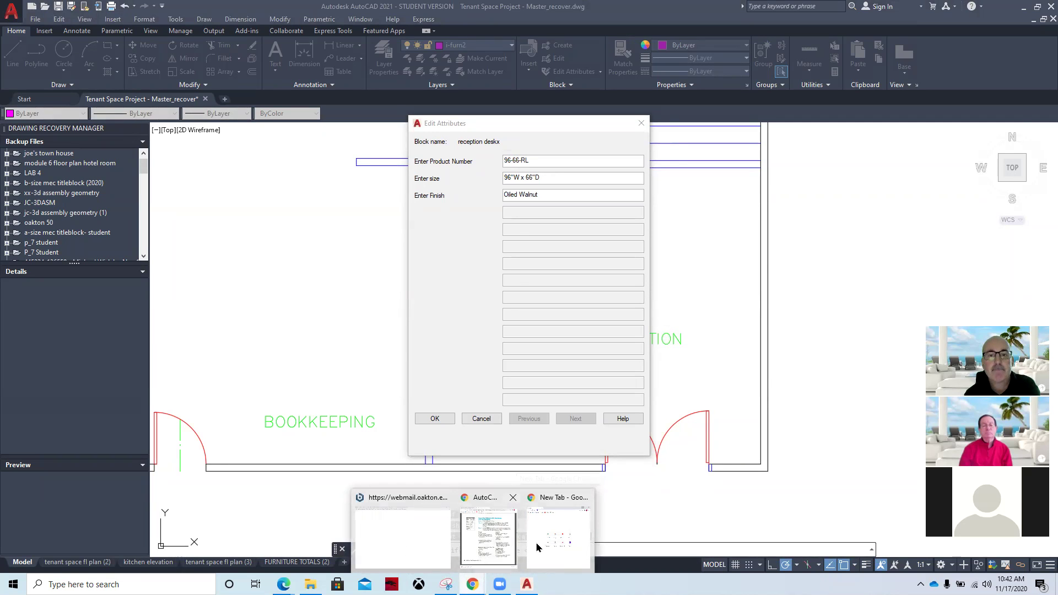
{"action": "left_click", "coordinate": [488, 537]}
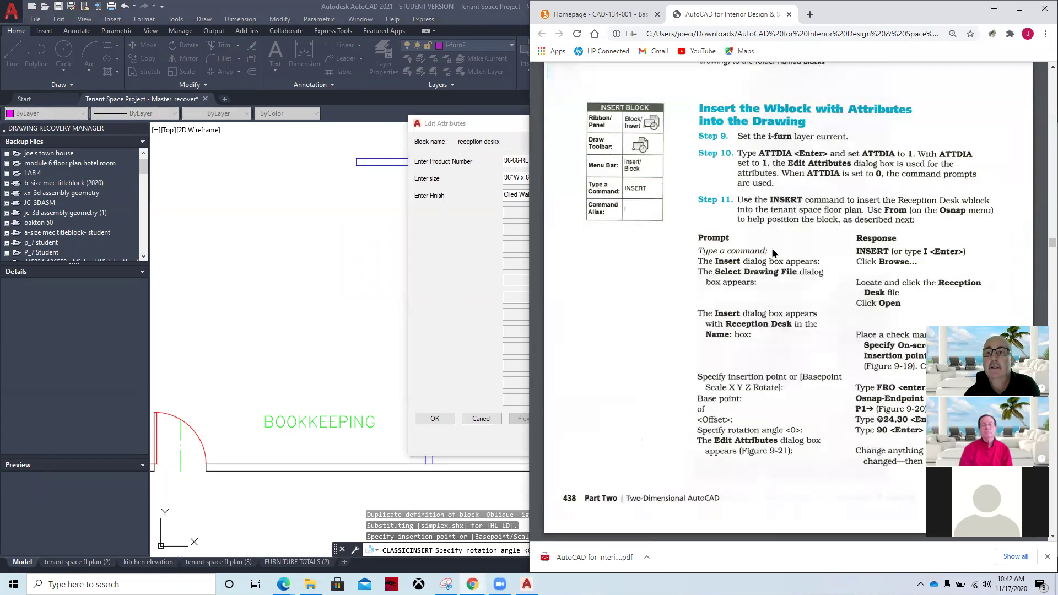
{"action": "scroll", "coordinate": [953, 259], "scroll_direction": "down", "scroll_amount": 7}
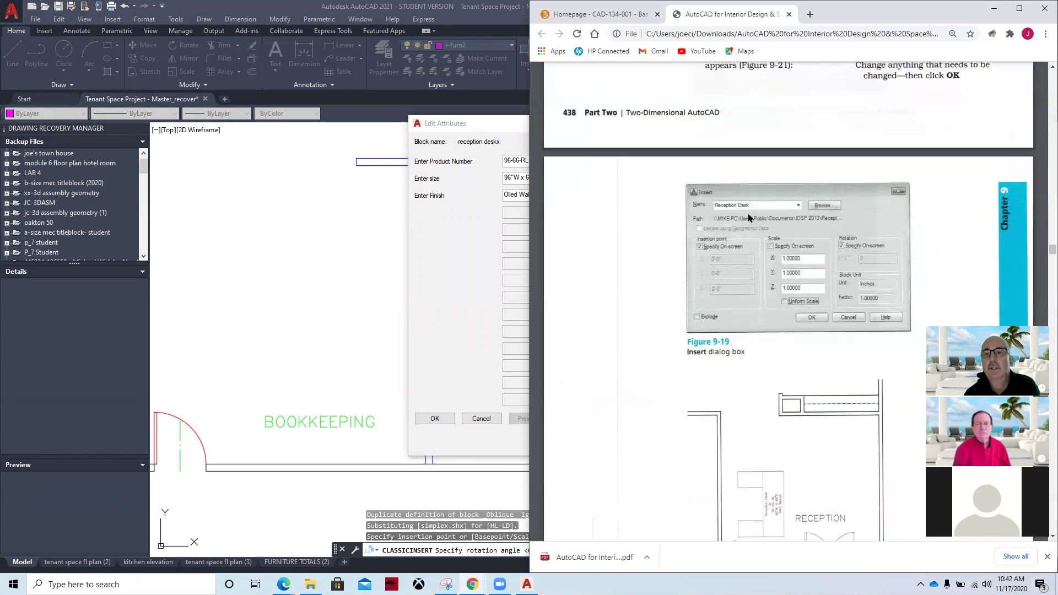
{"action": "scroll", "coordinate": [749, 245], "scroll_direction": "down", "scroll_amount": 4}
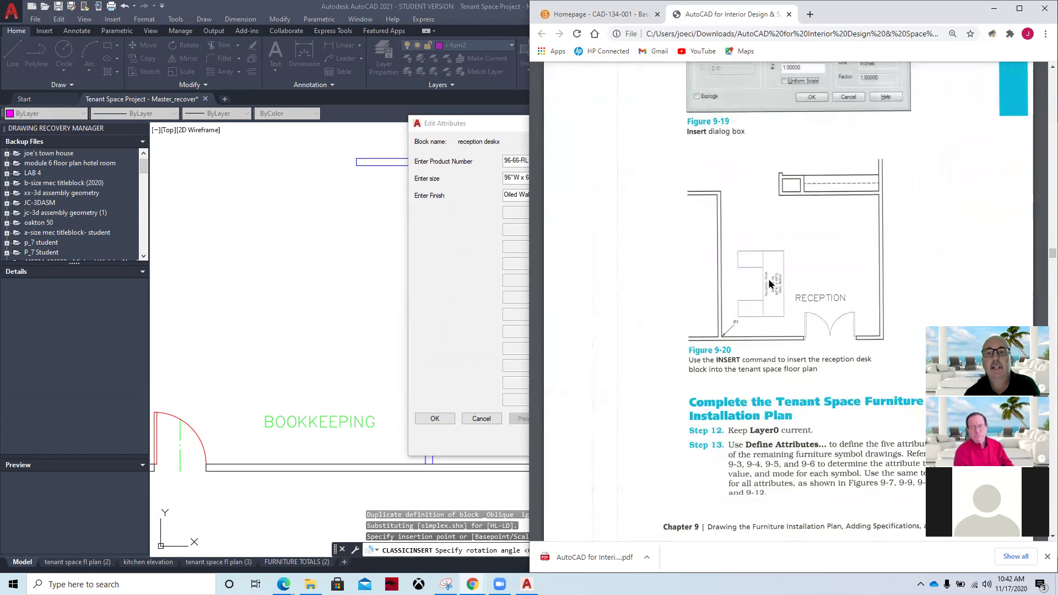
{"action": "scroll", "coordinate": [770, 285], "scroll_direction": "down", "scroll_amount": 5}
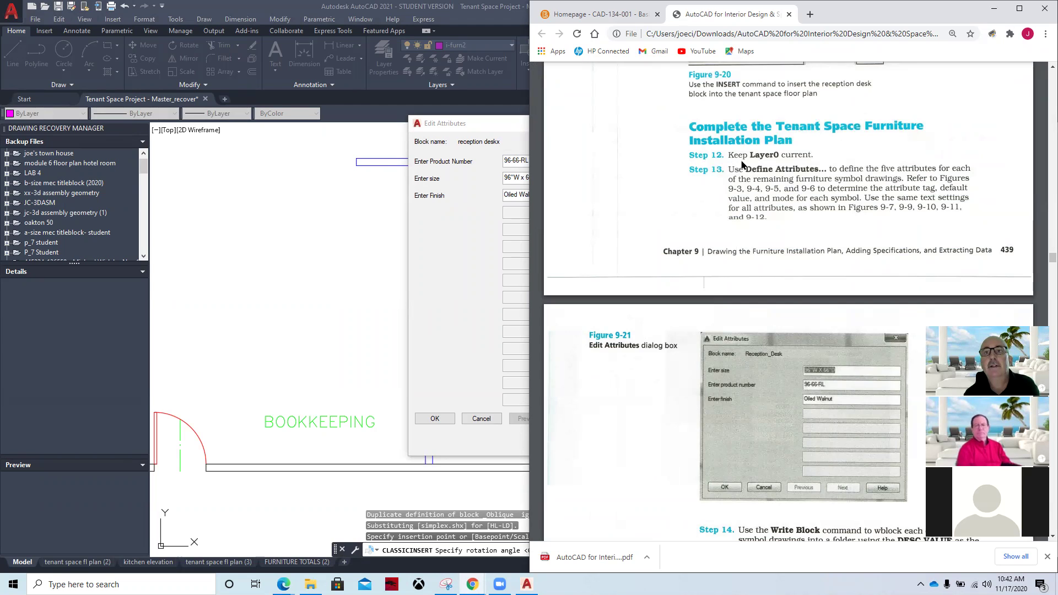
{"action": "scroll", "coordinate": [744, 165], "scroll_direction": "up", "scroll_amount": 3}
{"action": "scroll", "coordinate": [754, 205], "scroll_direction": "up", "scroll_amount": 3}
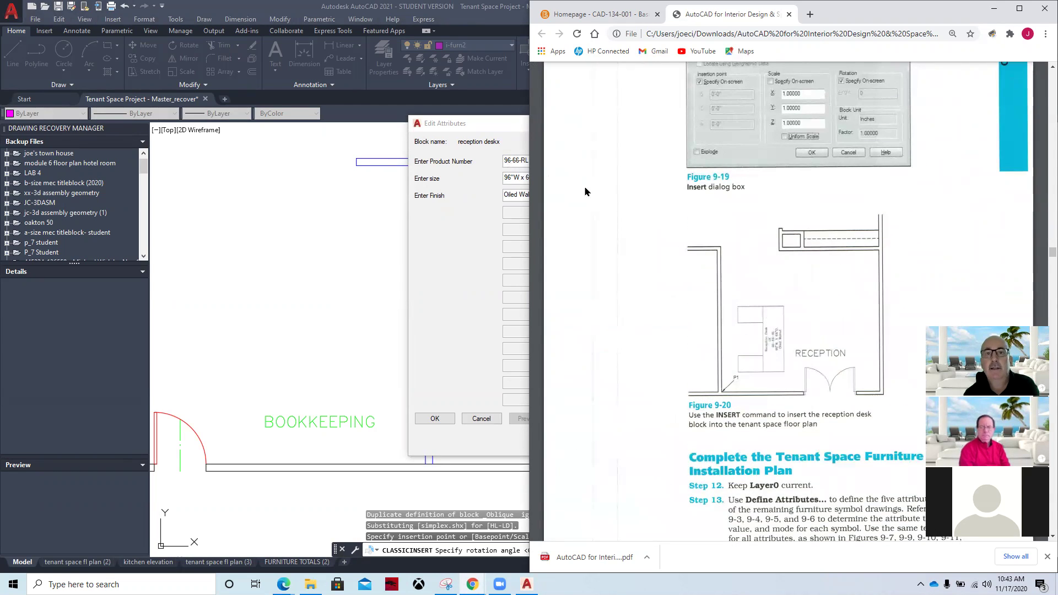
{"action": "scroll", "coordinate": [719, 284], "scroll_direction": "down", "scroll_amount": 2}
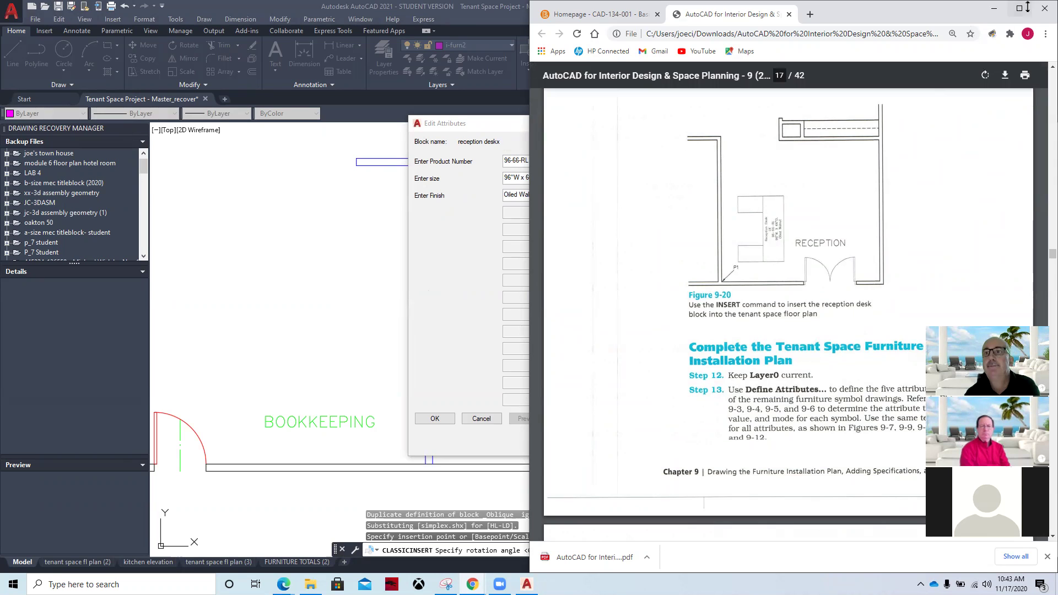
{"action": "left_click", "coordinate": [993, 8]}
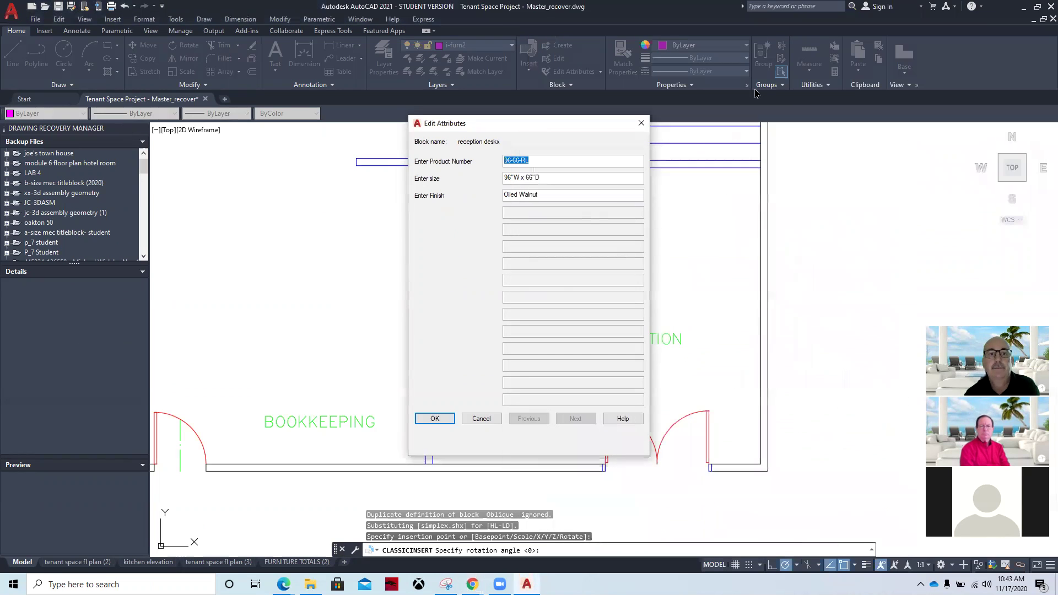
Accept the desk's default attribute values and move the desk about 4'-5" down and left, toward the wall beside bookkeeping.
{"action": "left_click", "coordinate": [434, 418]}
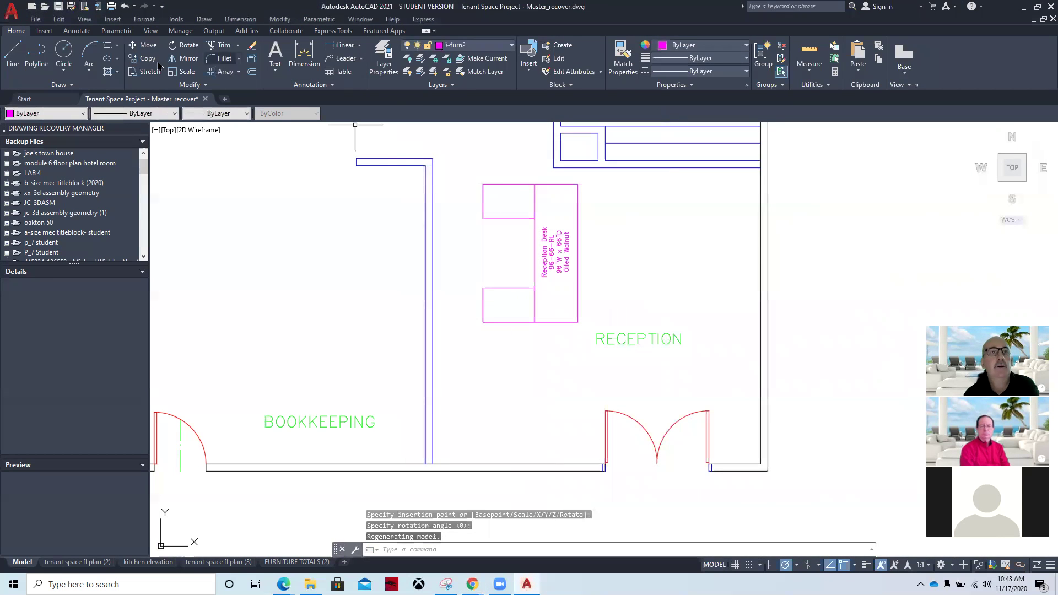
{"action": "left_click", "coordinate": [142, 46]}
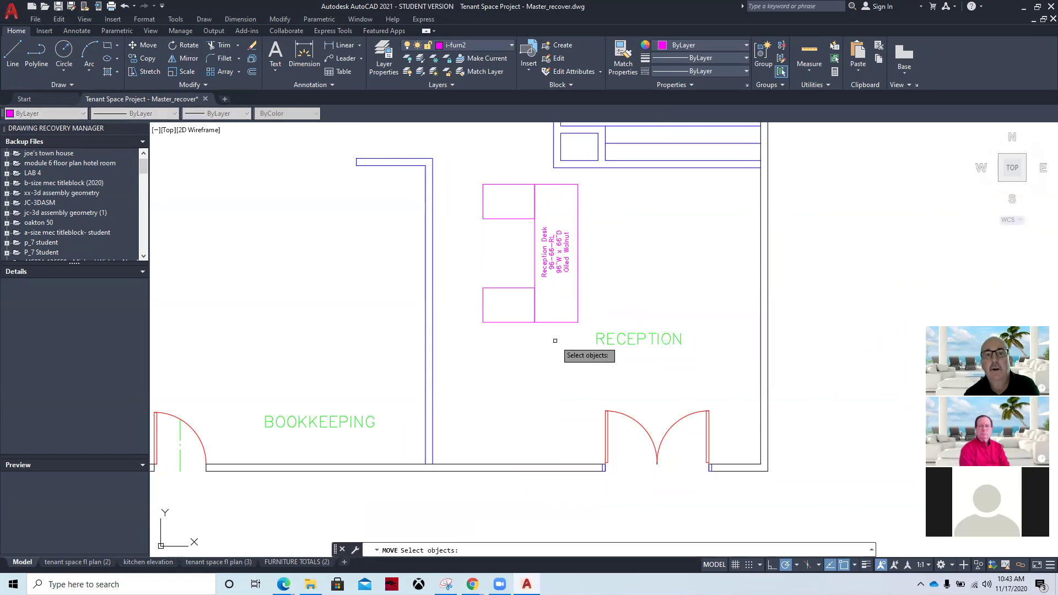
{"action": "left_click", "coordinate": [559, 321]}
{"action": "key", "text": "Return"}
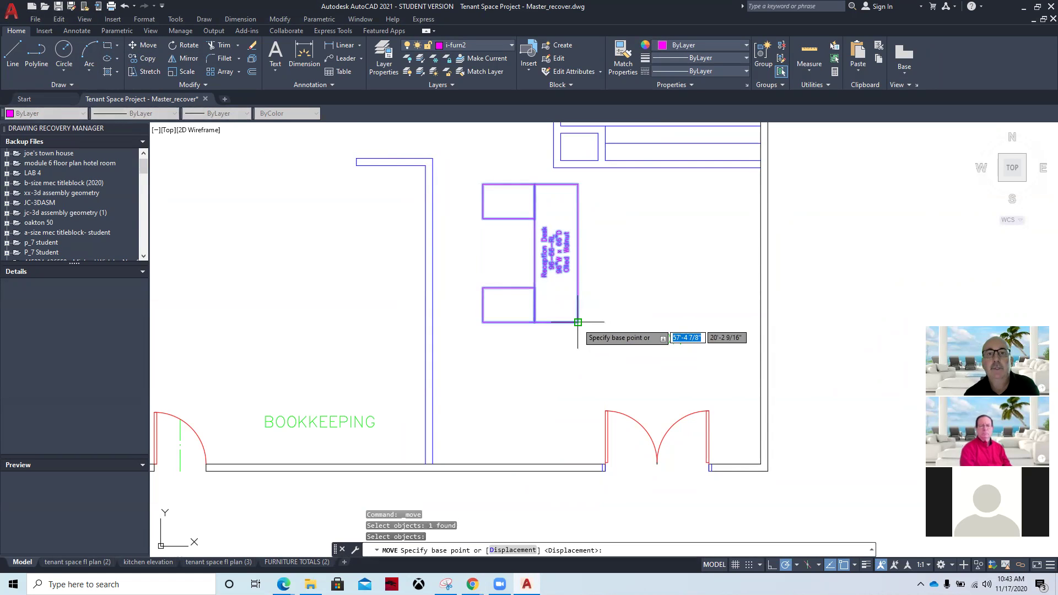
{"action": "left_click", "coordinate": [577, 322]}
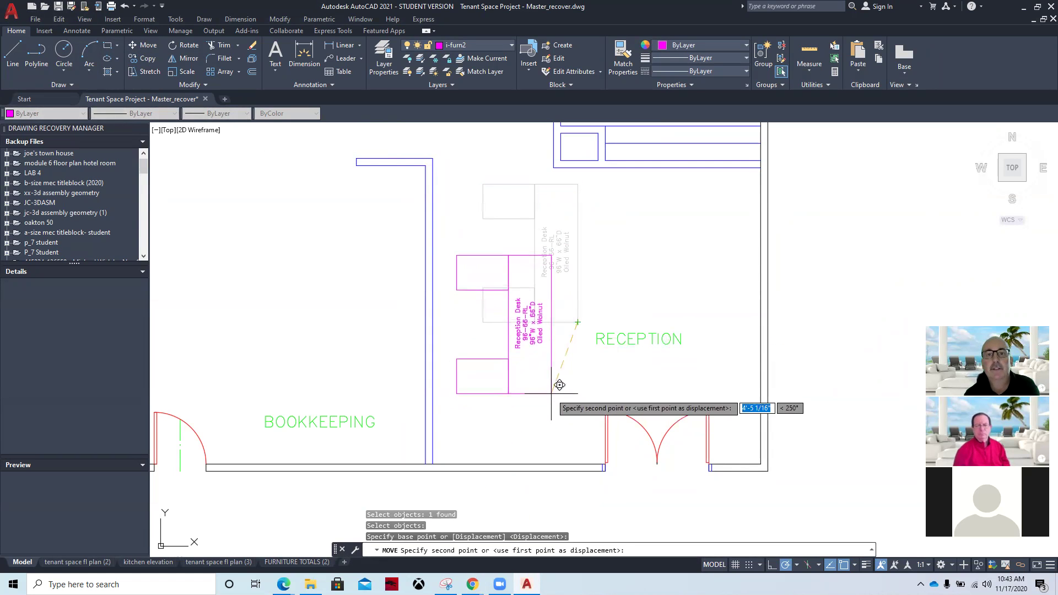
{"action": "left_click", "coordinate": [556, 385]}
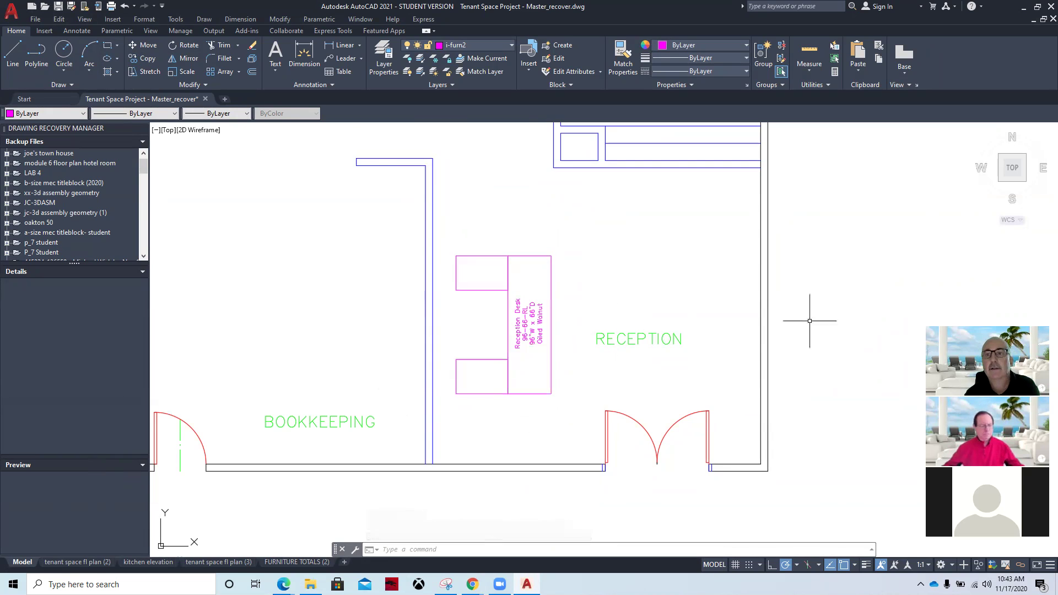
Examine the furniture symbols outside the floor plan and the quick properties of the oval table desk's DESC attribute definition.
{"action": "scroll", "coordinate": [807, 292], "scroll_direction": "down", "scroll_amount": 4}
{"action": "middle_click_drag", "start_coordinate": [474, 269], "coordinate": [620, 386]}
{"action": "mouse_move", "coordinate": [172, 227]}
{"action": "middle_mouse_down"}
{"action": "mouse_move", "coordinate": [358, 280]}
{"action": "mouse_move", "coordinate": [378, 299]}
{"action": "middle_mouse_up"}
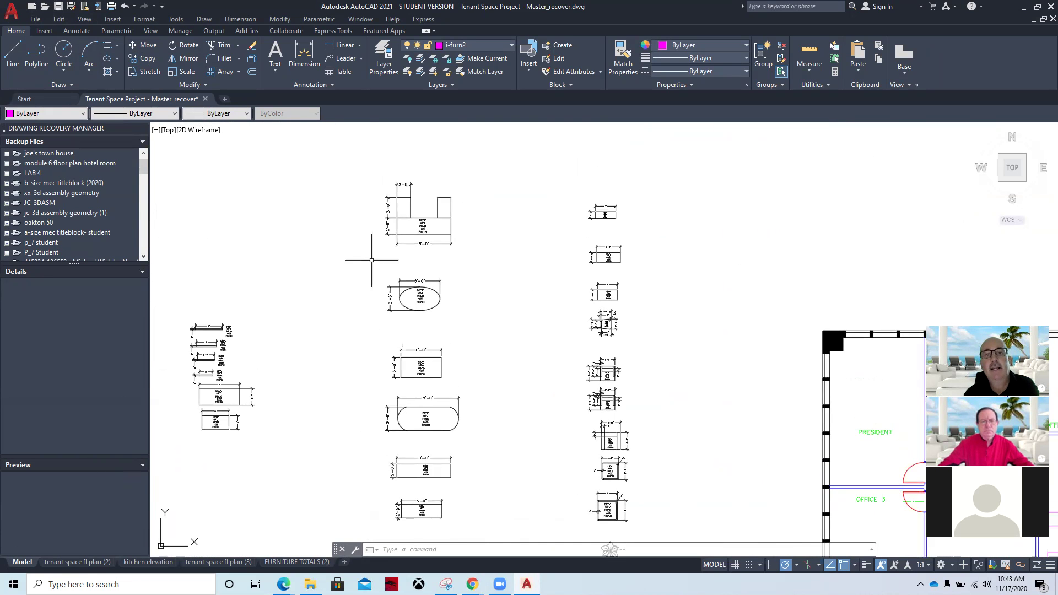
{"action": "scroll", "coordinate": [375, 259], "scroll_direction": "up", "scroll_amount": 8}
{"action": "scroll", "coordinate": [493, 245], "scroll_direction": "down", "scroll_amount": 4}
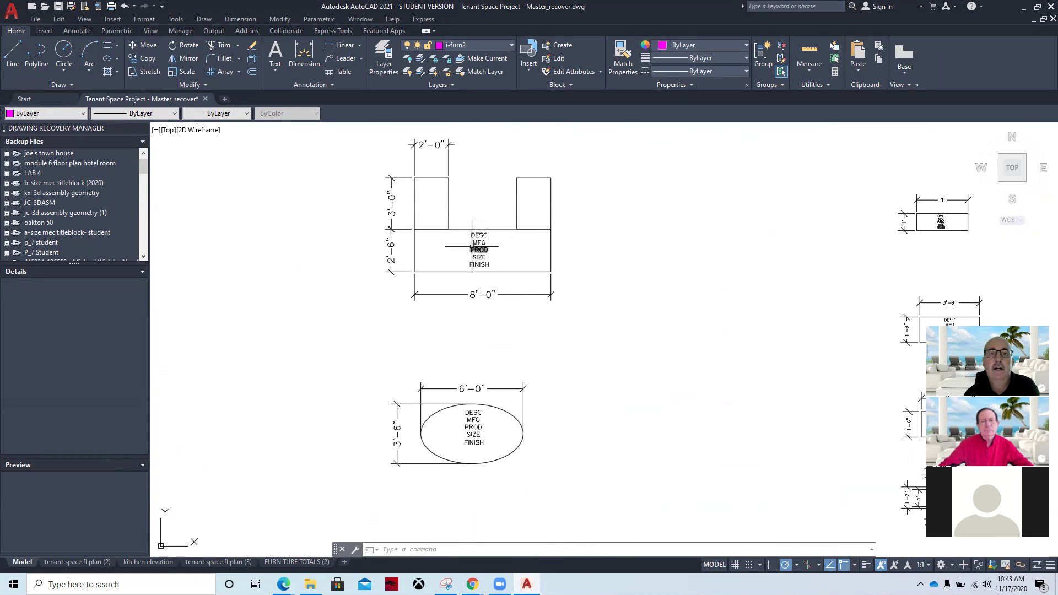
{"action": "middle_click_drag", "start_coordinate": [532, 387], "coordinate": [536, 300]}
{"action": "scroll", "coordinate": [478, 355], "scroll_direction": "up", "scroll_amount": 2}
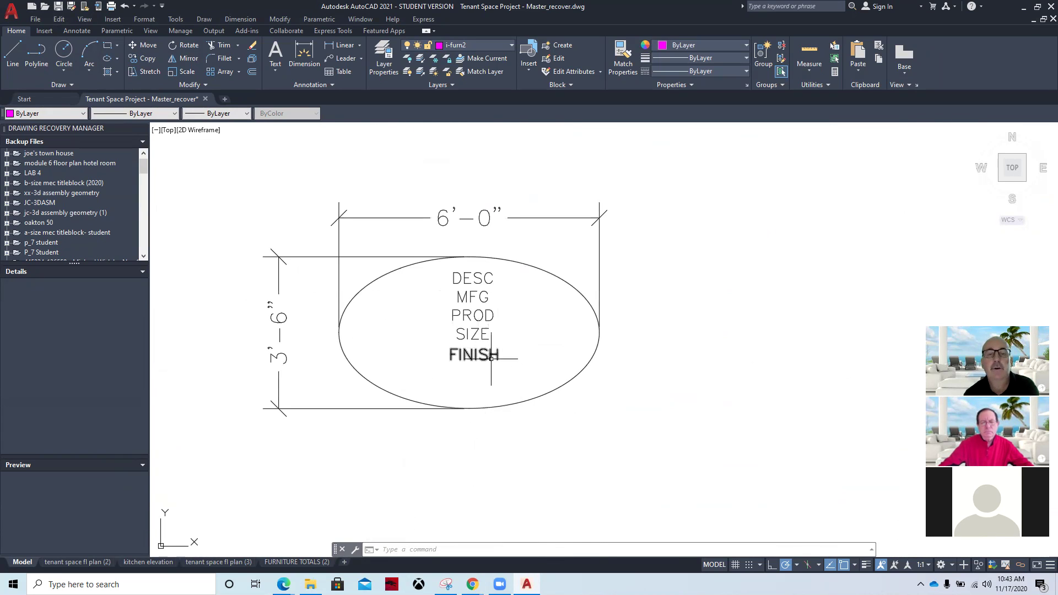
{"action": "left_click", "coordinate": [471, 278]}
{"action": "right_click", "coordinate": [584, 258]}
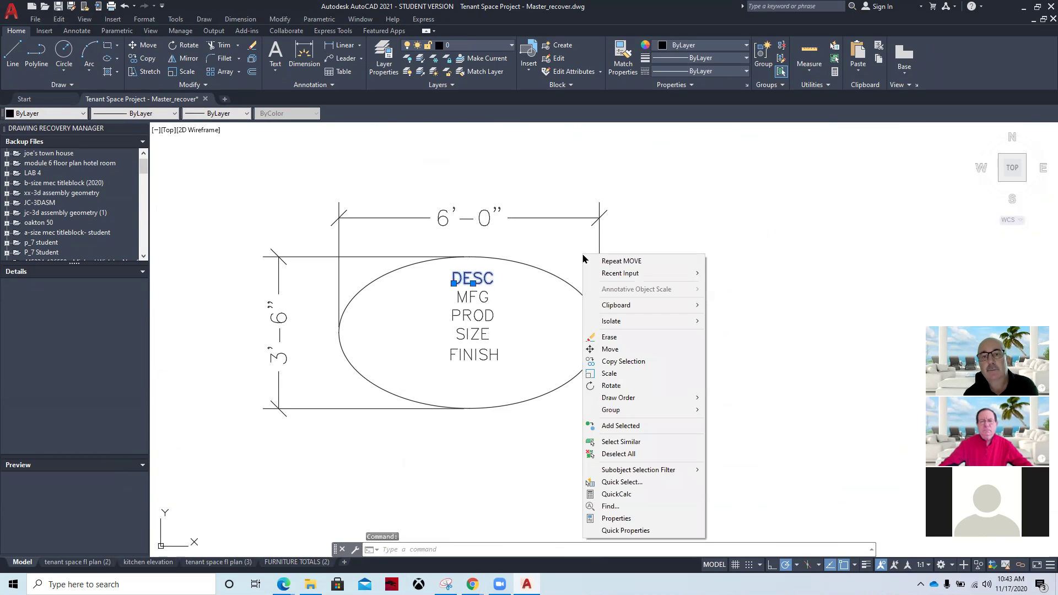
{"action": "left_click", "coordinate": [648, 530]}
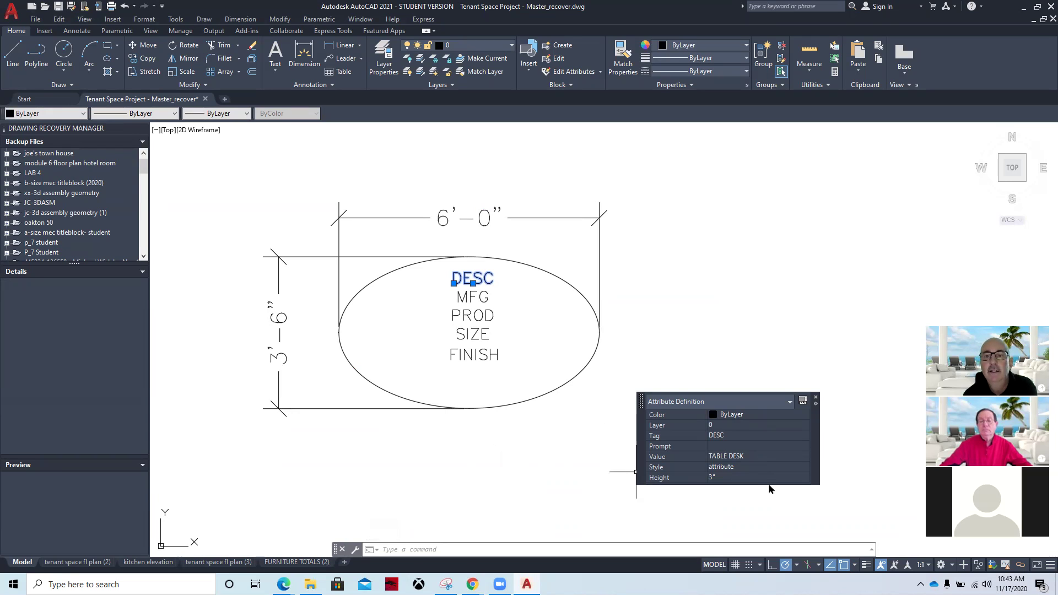
{"action": "left_click", "coordinate": [816, 399]}
{"action": "key", "text": "Escape"}
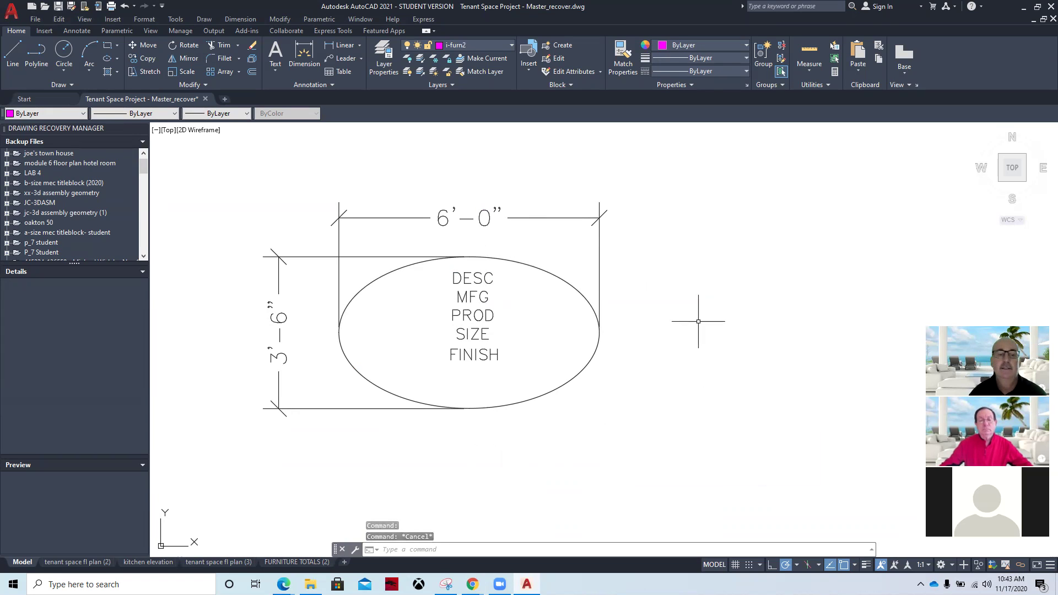
Run BATTMAN to open the Block Attribute Manager and open the table desk block's FINISH attribute for editing.
{"action": "type", "text": "Batt"}
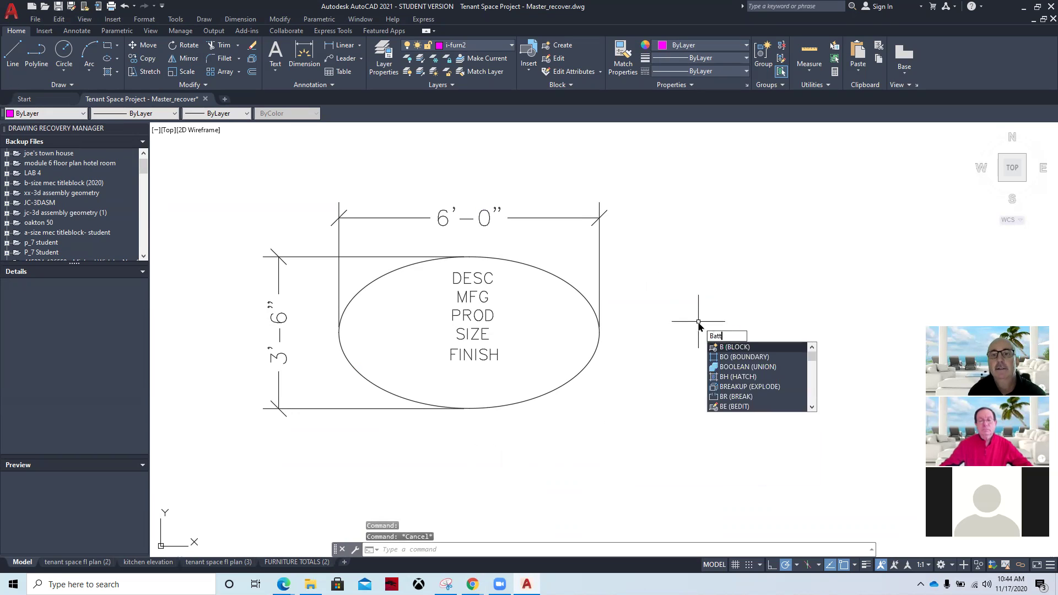
{"action": "type", "text": "man"}
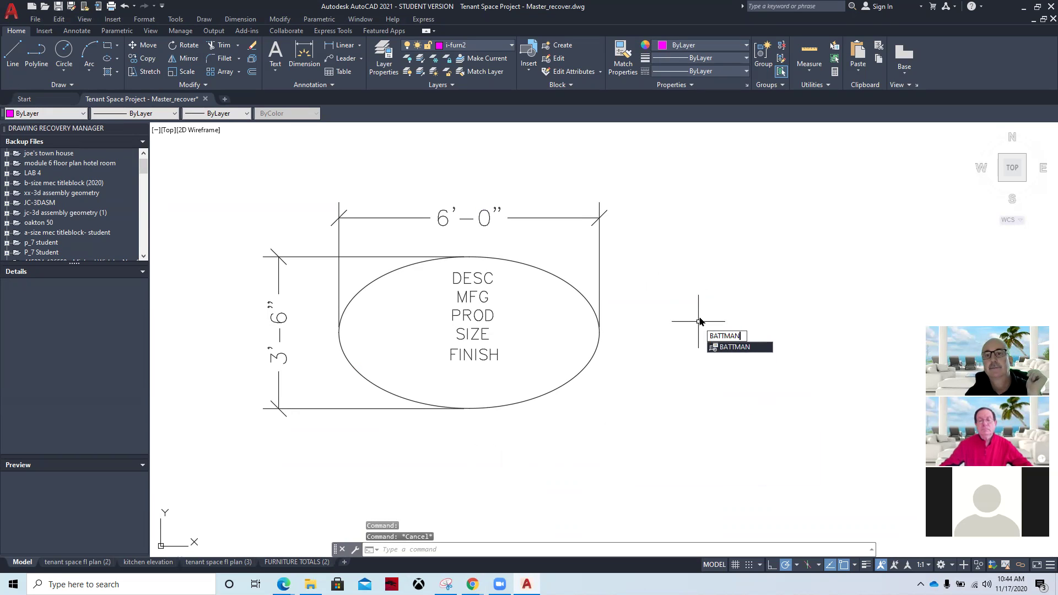
{"action": "left_click", "coordinate": [733, 347]}
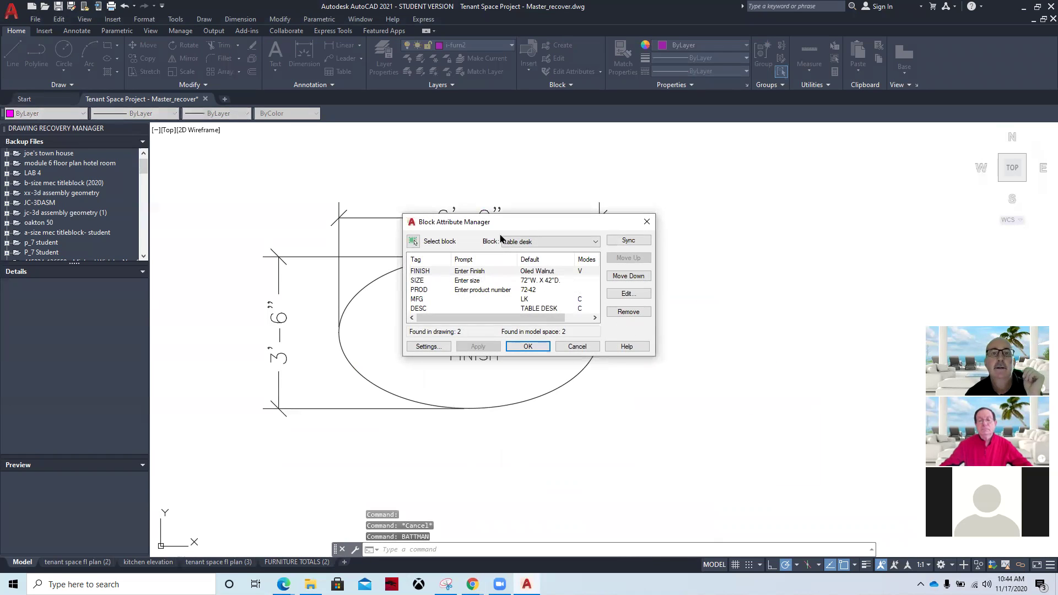
{"action": "left_click_drag", "start_coordinate": [511, 225], "coordinate": [712, 205]}
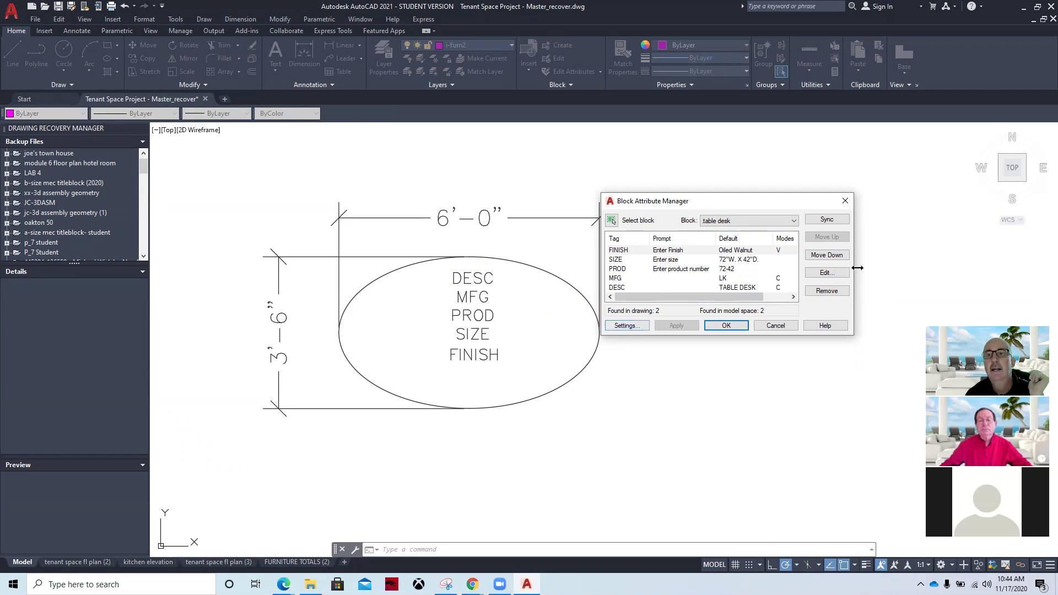
{"action": "left_click", "coordinate": [817, 272]}
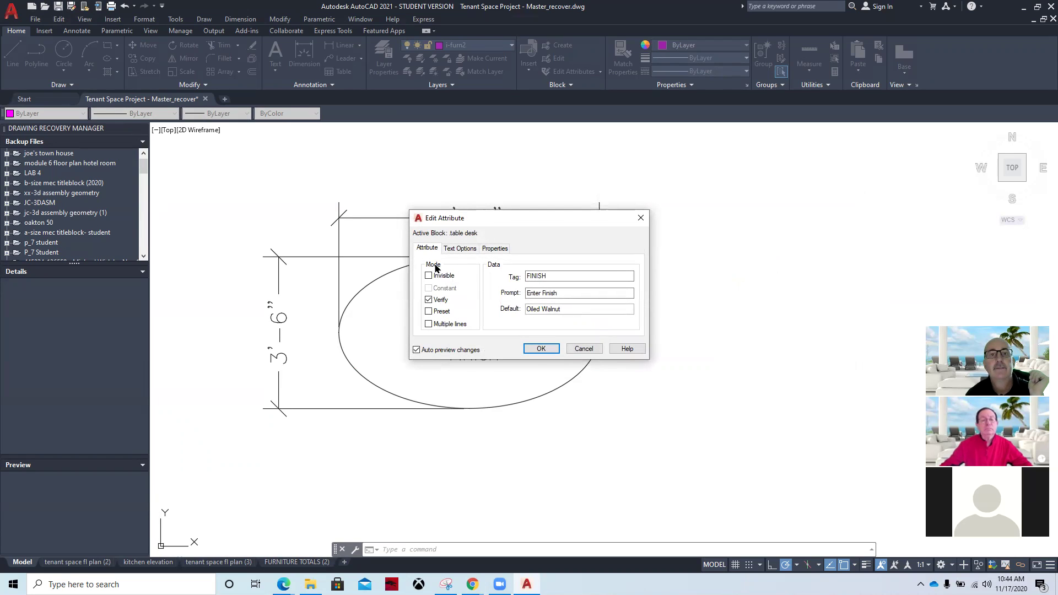
Review the FINISH attribute's text options and close the Block Attribute Manager without changing anything.
{"action": "left_click", "coordinate": [450, 250]}
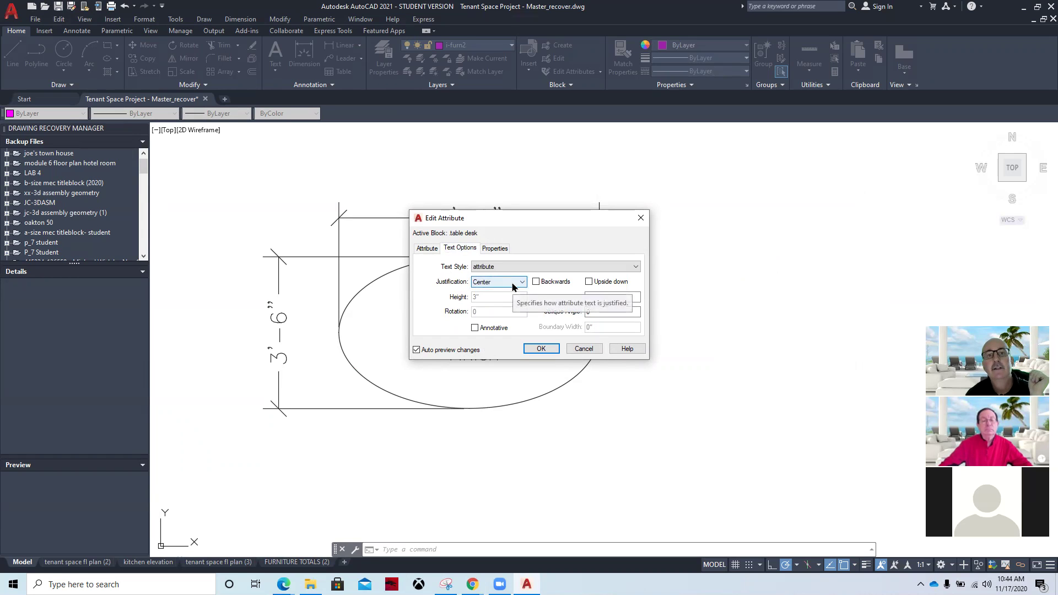
{"action": "left_click", "coordinate": [640, 219]}
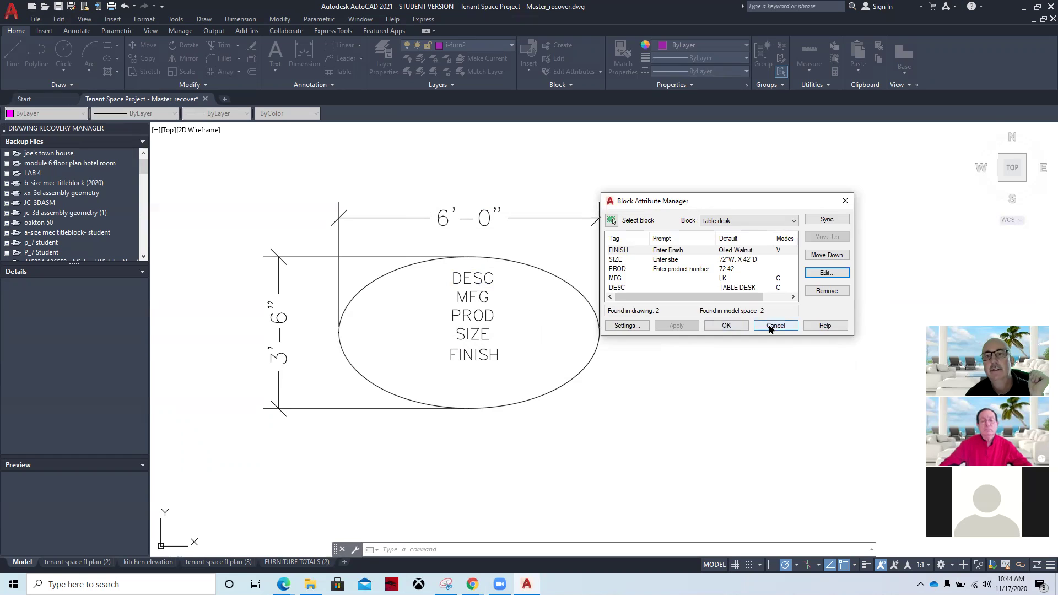
{"action": "left_click", "coordinate": [769, 327]}
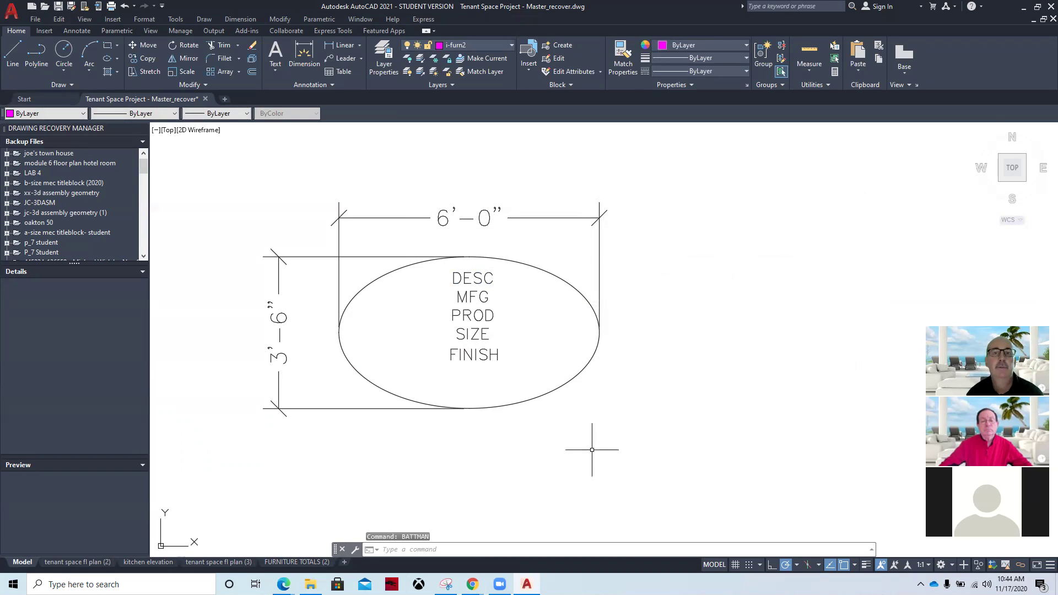
Start WBLOCK for the oval table desk and set its destination file to Table Desk in the existing furniture folder.
{"action": "scroll", "coordinate": [448, 449], "scroll_direction": "down", "scroll_amount": 4}
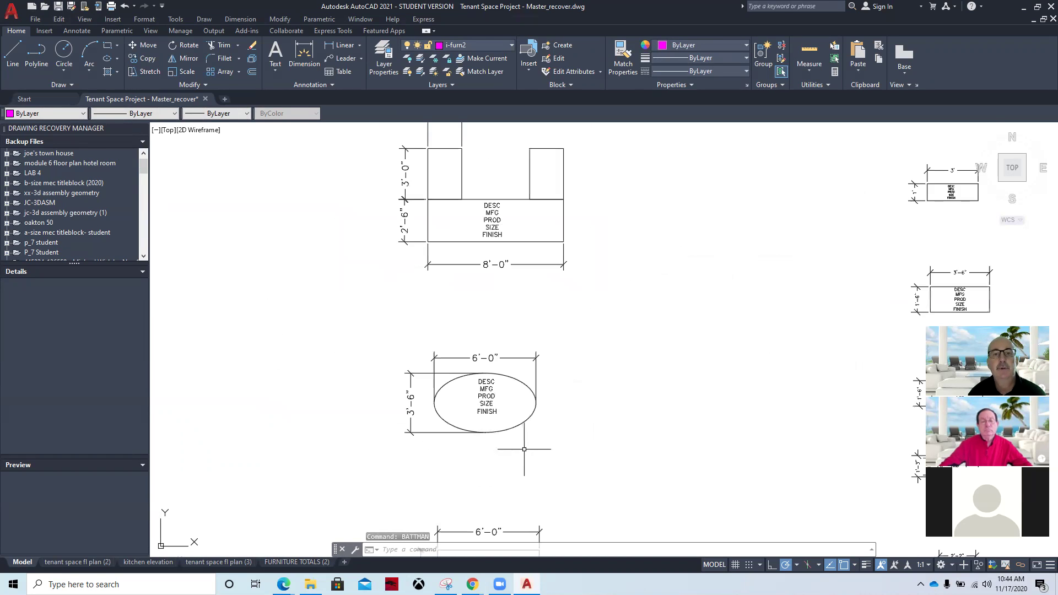
{"action": "scroll", "coordinate": [659, 431], "scroll_direction": "up", "scroll_amount": 2}
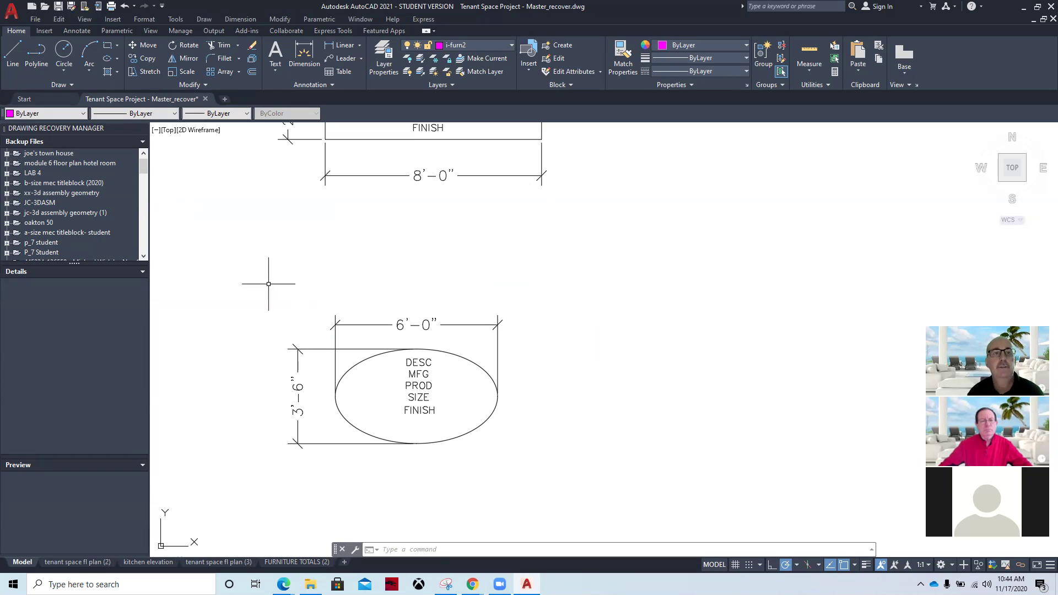
{"action": "type", "text": "wb"}
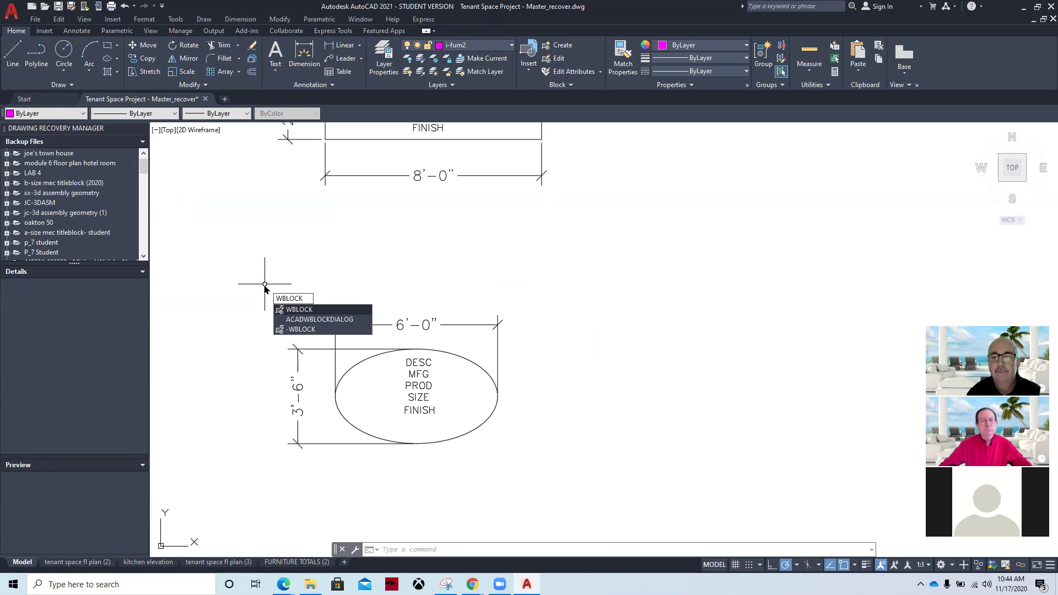
{"action": "key", "text": "Return"}
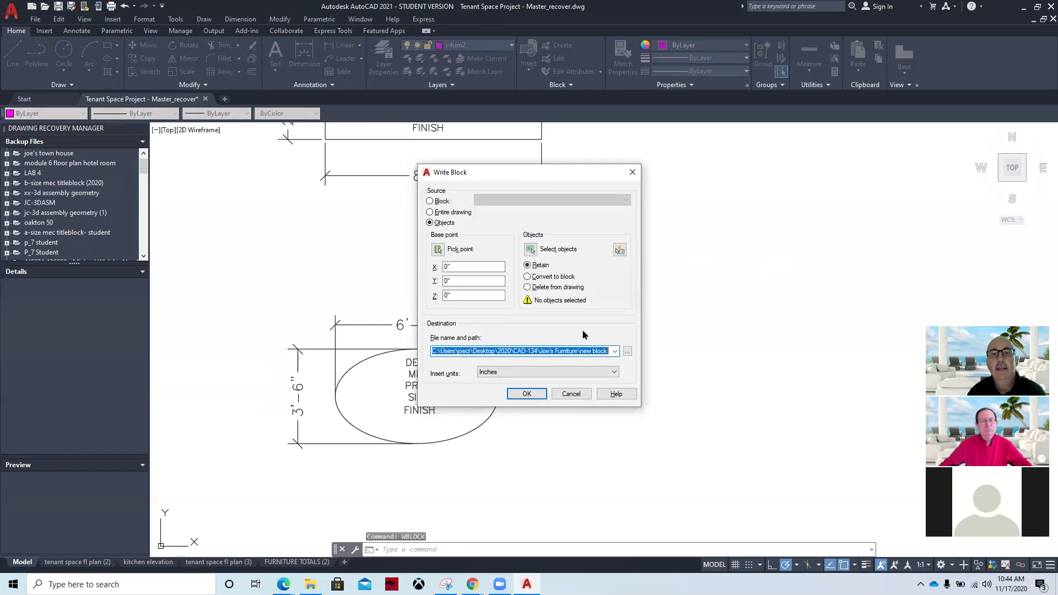
{"action": "left_click", "coordinate": [627, 352]}
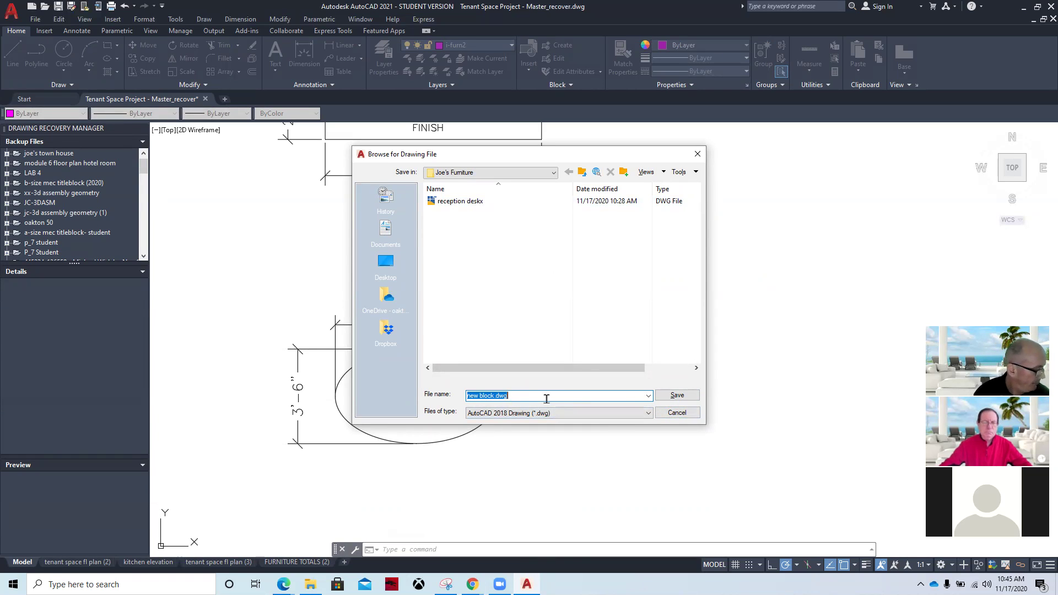
{"action": "type", "text": "Table Desk"}
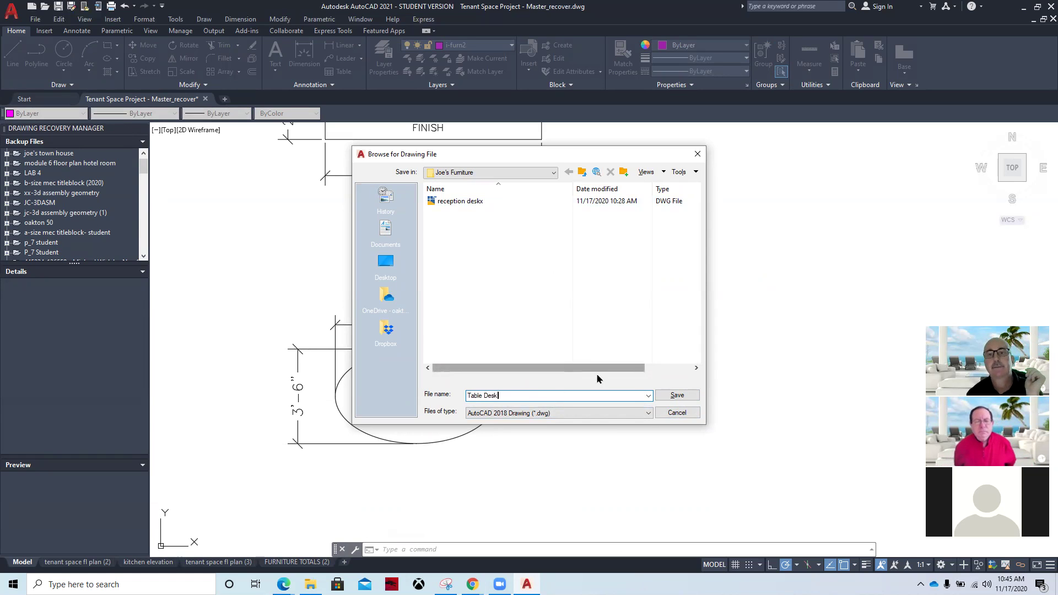
{"action": "left_click", "coordinate": [664, 395]}
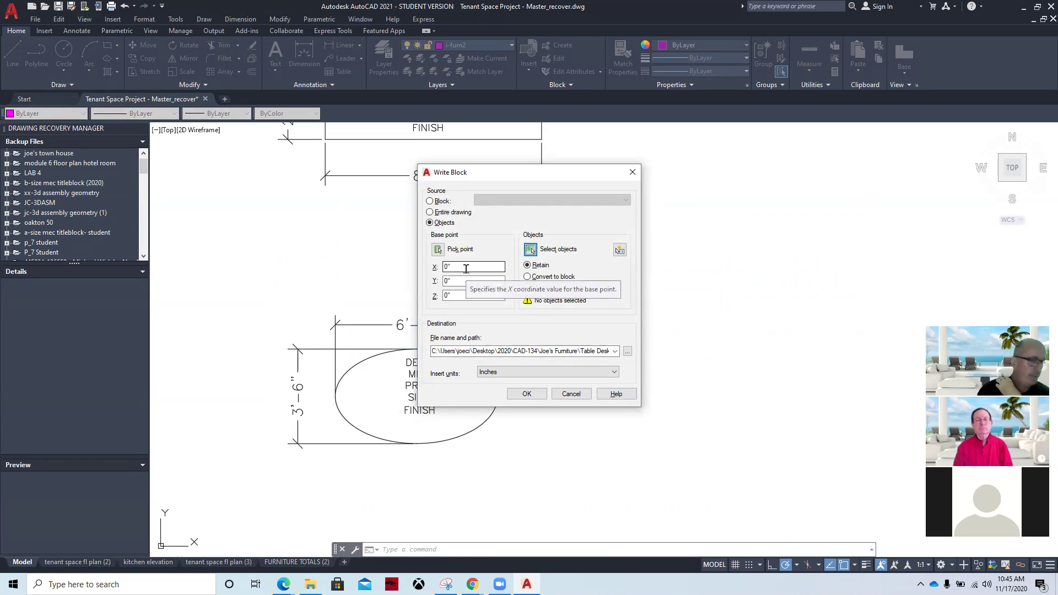
Write the block with the ellipse centre as base point, selecting the DESC, MFG, PROD, SIZE and FINISH attributes in order, followed by the oval outline.
{"action": "left_click", "coordinate": [437, 249]}
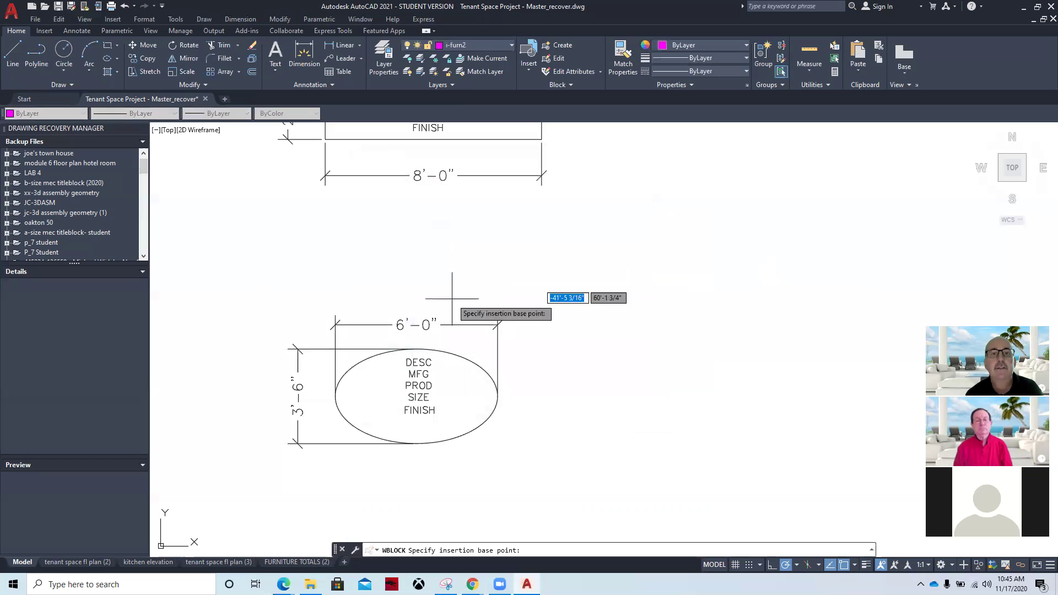
{"action": "left_click", "coordinate": [416, 395]}
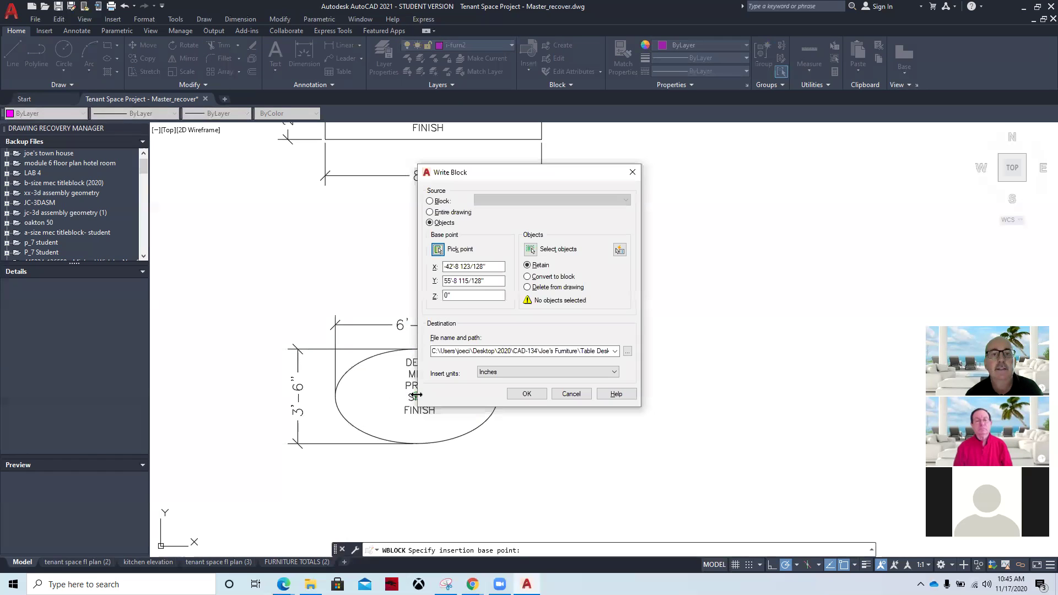
{"action": "left_click", "coordinate": [529, 250]}
{"action": "left_click", "coordinate": [419, 362]}
{"action": "left_click", "coordinate": [423, 374]}
{"action": "left_click", "coordinate": [424, 386]}
{"action": "left_click", "coordinate": [427, 397]}
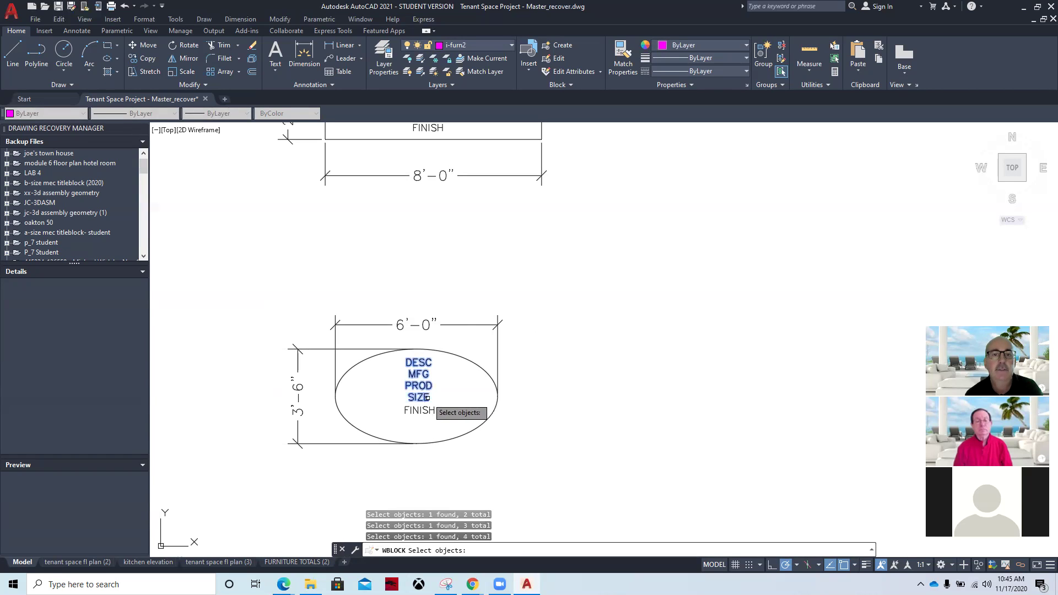
{"action": "left_click", "coordinate": [418, 411]}
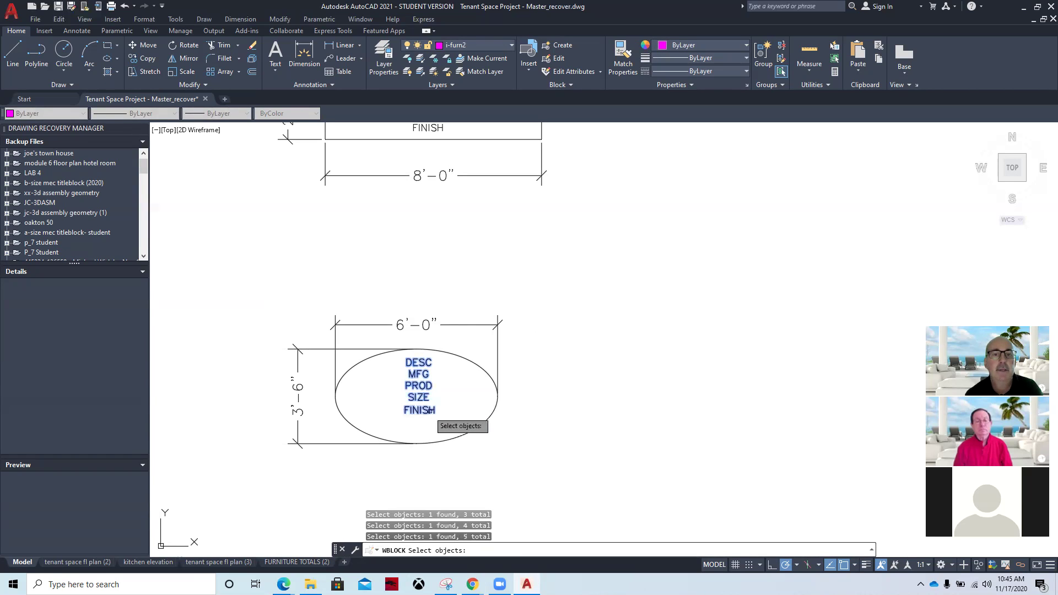
{"action": "left_click", "coordinate": [323, 336]}
{"action": "left_click", "coordinate": [515, 458]}
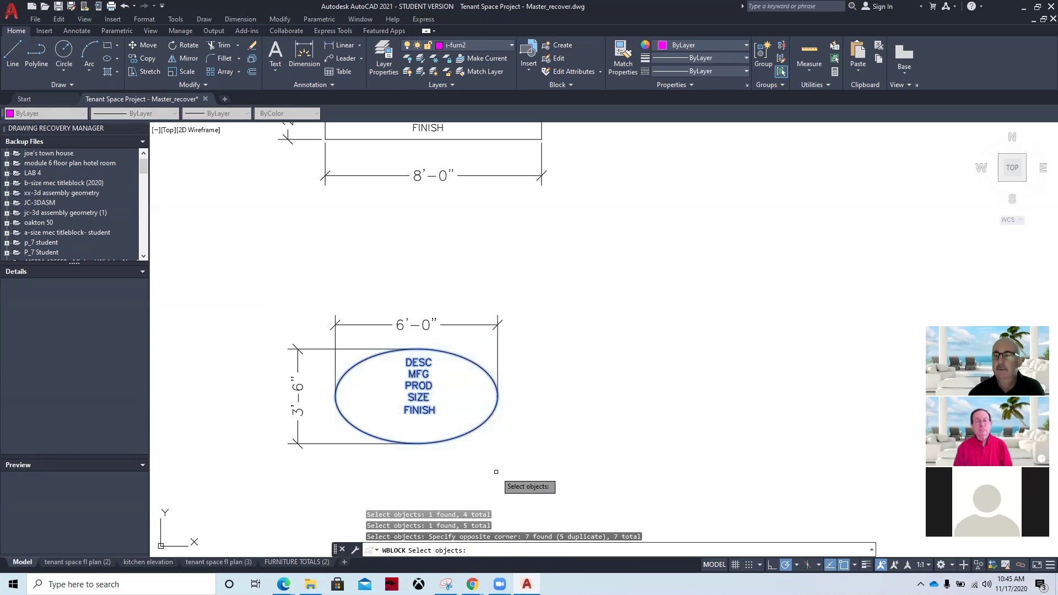
{"action": "key", "text": "Return"}
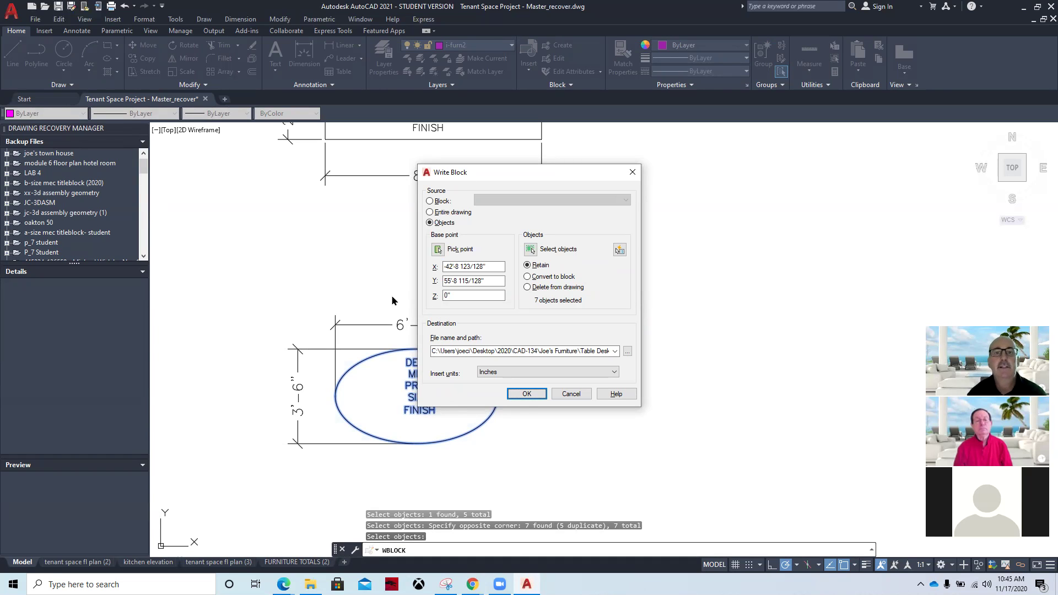
{"action": "left_click", "coordinate": [525, 393]}
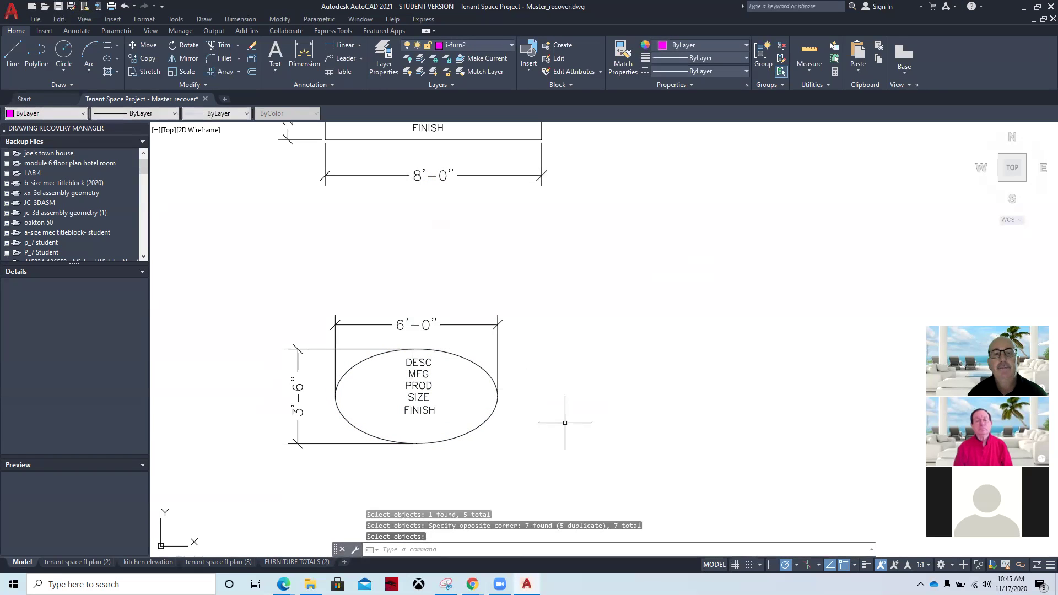
Try to run the INSERT command to bring the table desk into the tenant space floor plan.
{"action": "scroll", "coordinate": [609, 368], "scroll_direction": "down", "scroll_amount": 5}
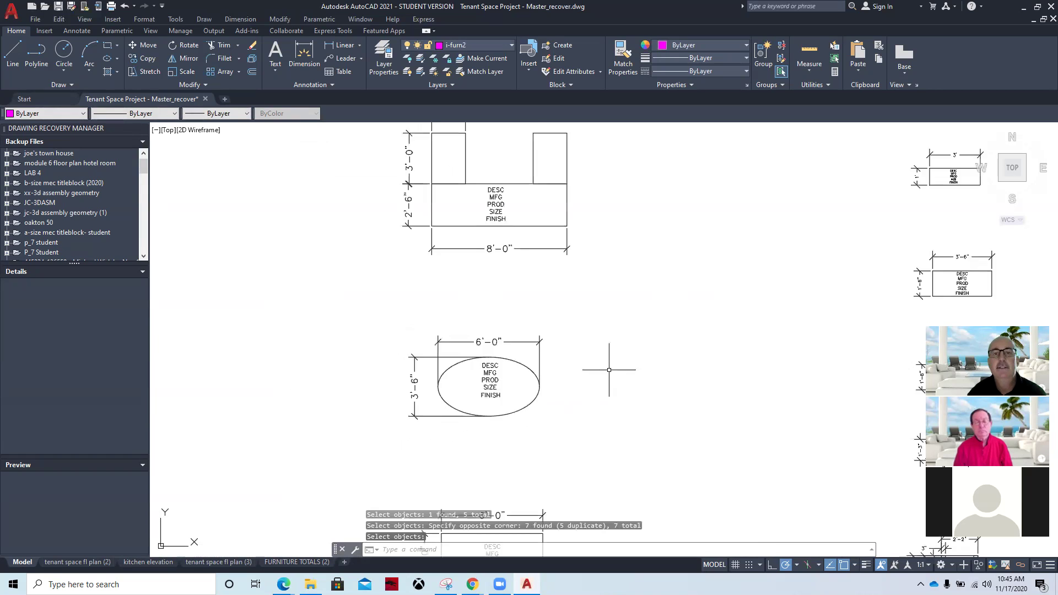
{"action": "mouse_move", "coordinate": [1022, 539]}
{"action": "middle_mouse_down"}
{"action": "mouse_move", "coordinate": [669, 285]}
{"action": "mouse_move", "coordinate": [419, 276]}
{"action": "mouse_move", "coordinate": [361, 341]}
{"action": "middle_mouse_up"}
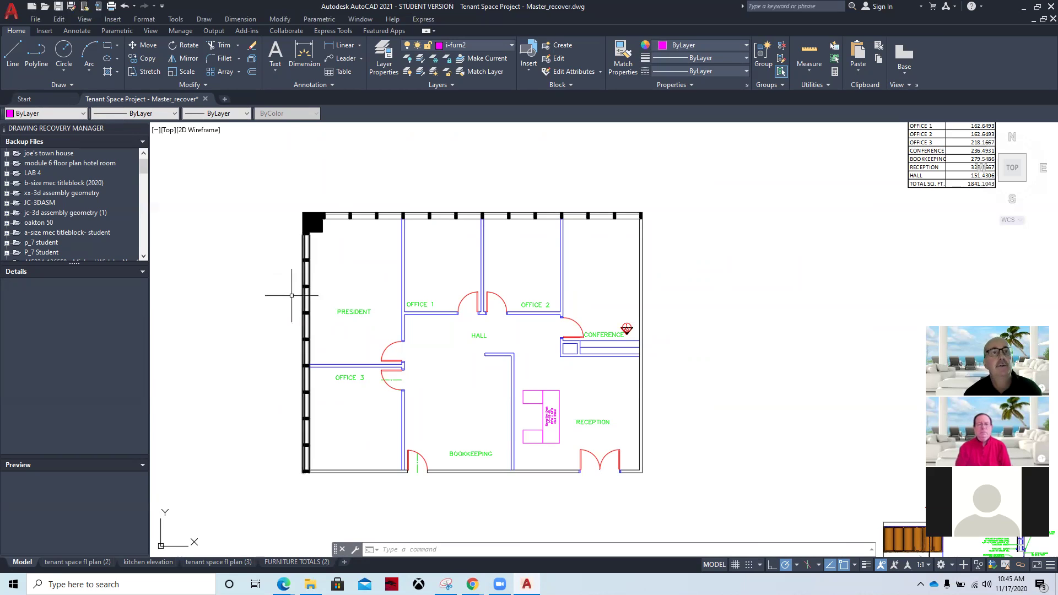
{"action": "type", "text": "insert"}
{"action": "key", "text": "Return"}
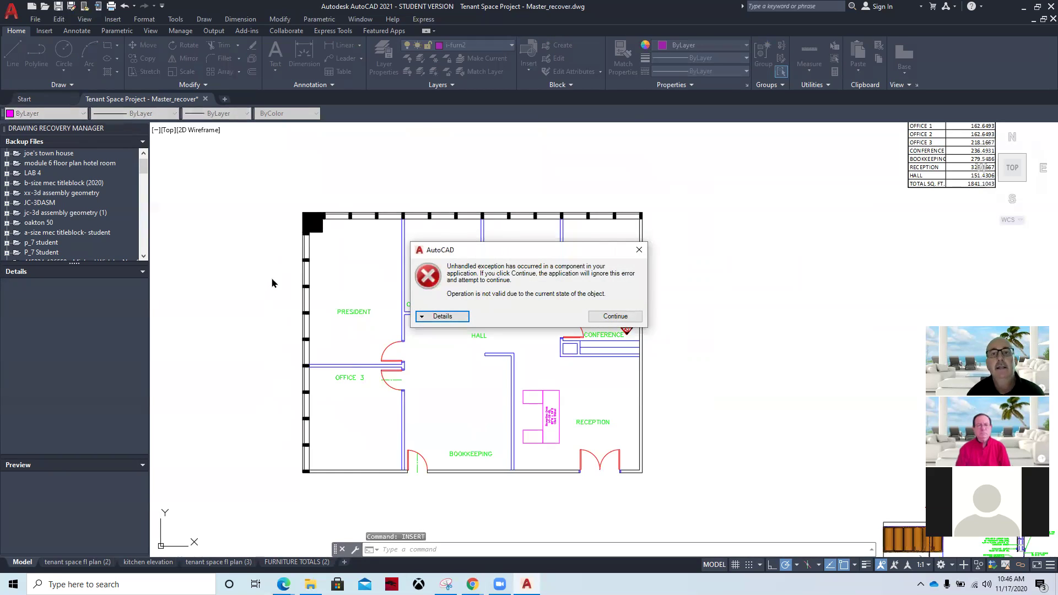
{"action": "left_click", "coordinate": [639, 250]}
Run CLASSICINSERT and load the Table Desk drawing file, keeping scale 1 and on-screen insertion point and rotation.
{"action": "type", "text": "c"}
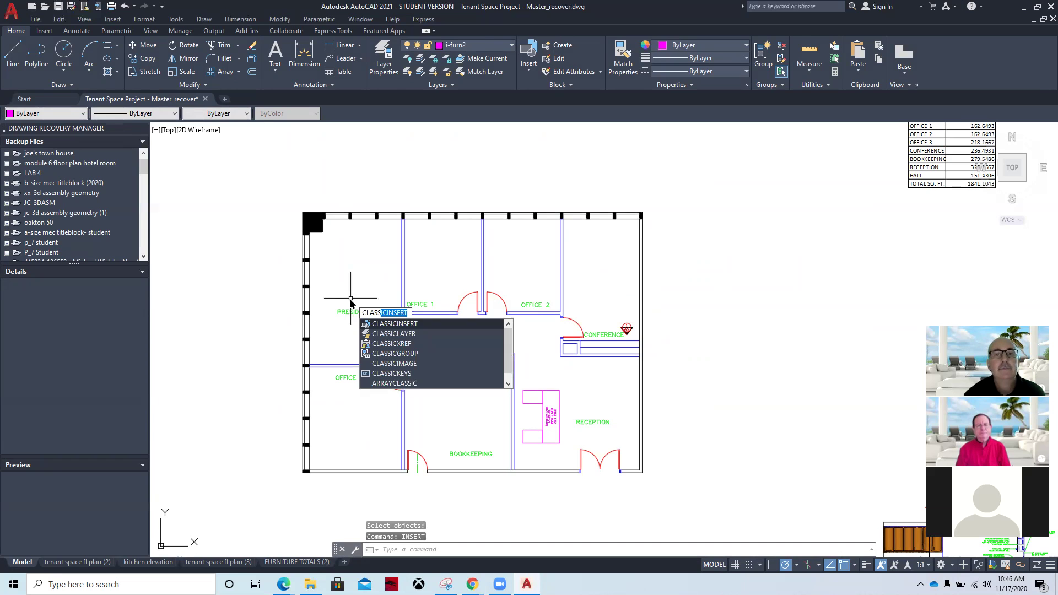
{"action": "left_click", "coordinate": [379, 324]}
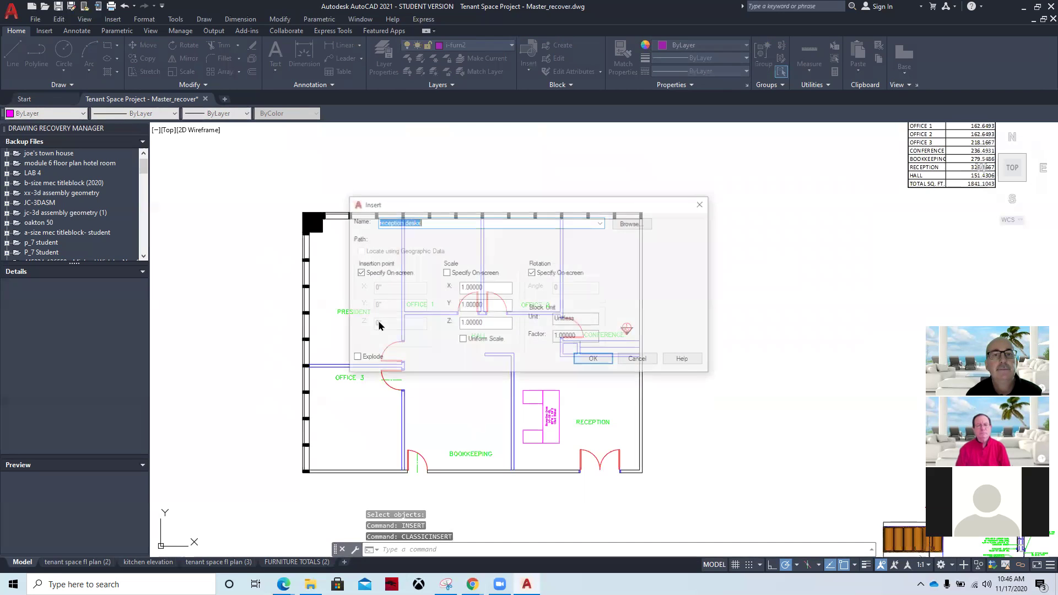
{"action": "left_click", "coordinate": [632, 223]}
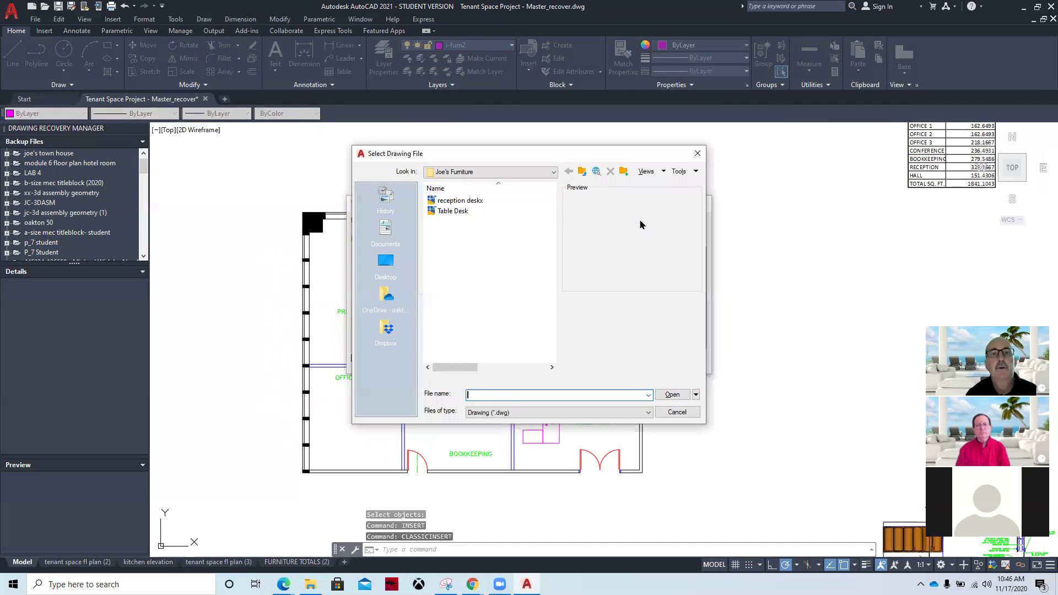
{"action": "left_click", "coordinate": [463, 212]}
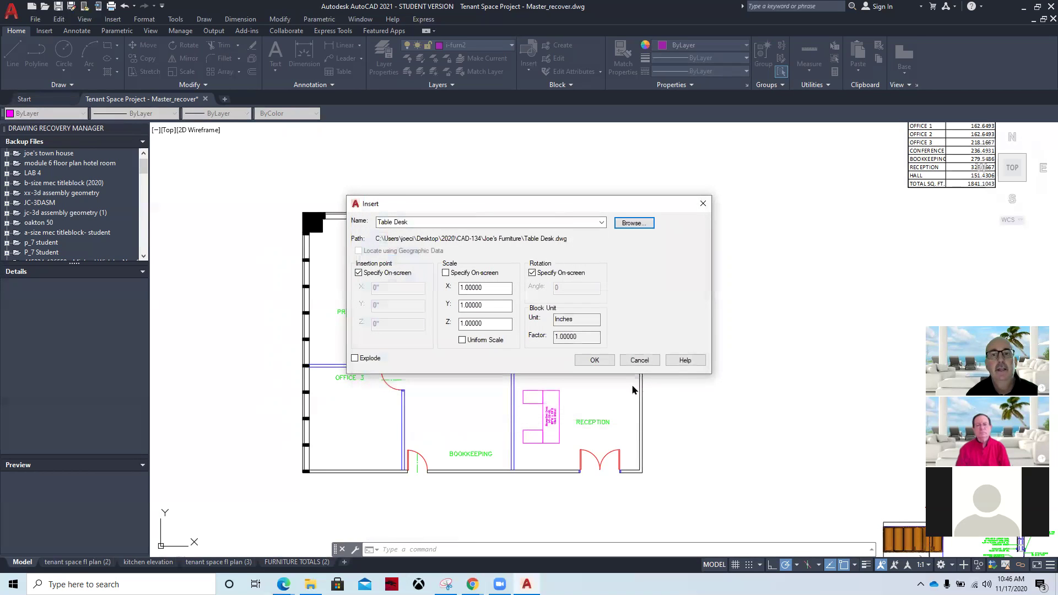
{"action": "left_click", "coordinate": [593, 360]}
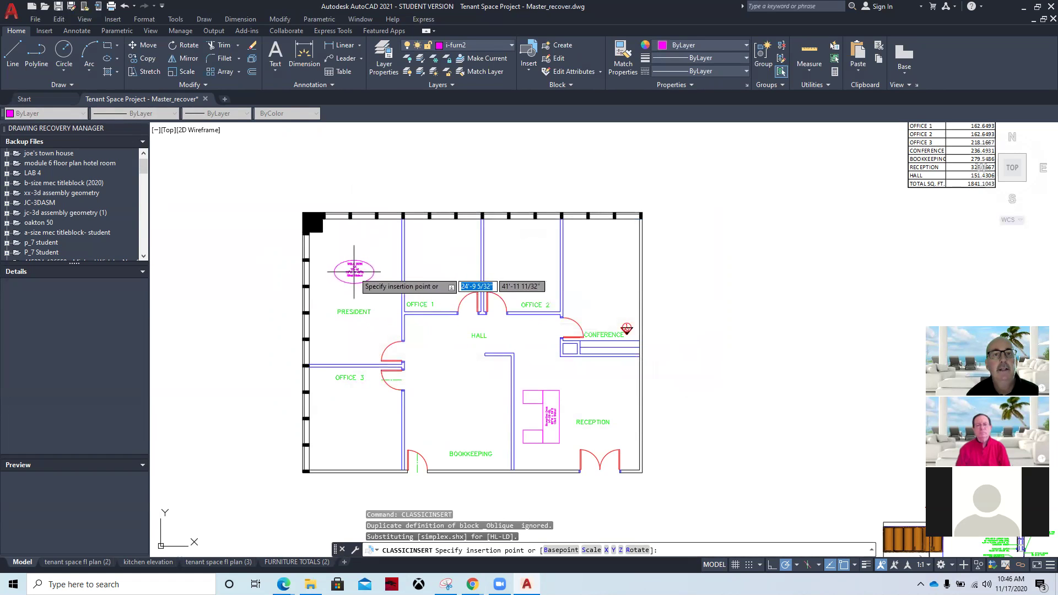
Place the table desk horizontally above the PRESIDENT label and accept its default product number, size and finish.
{"action": "left_click", "coordinate": [353, 271]}
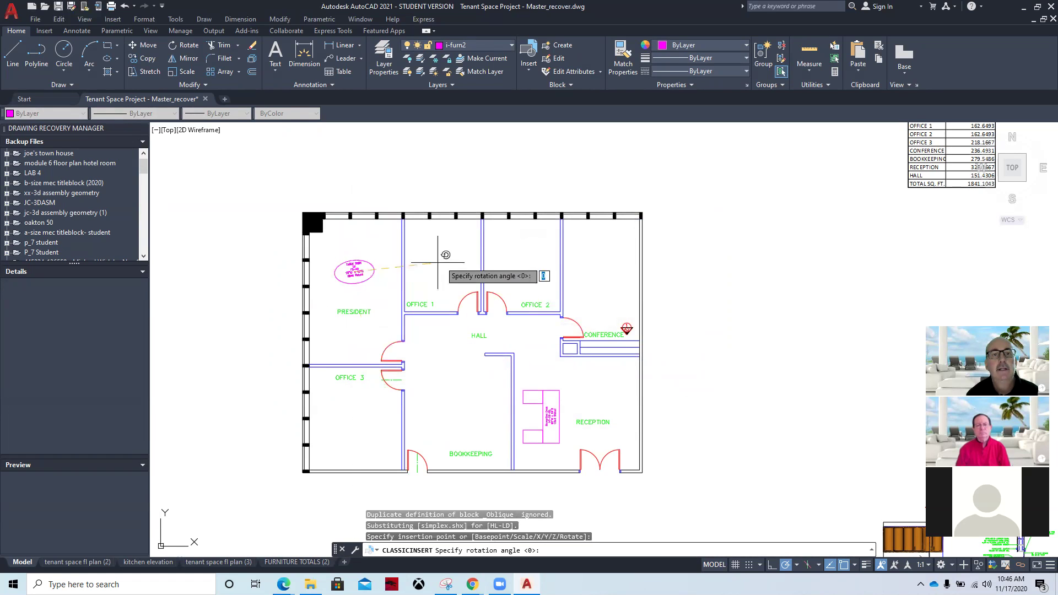
{"action": "scroll", "coordinate": [398, 275], "scroll_direction": "up", "scroll_amount": 6}
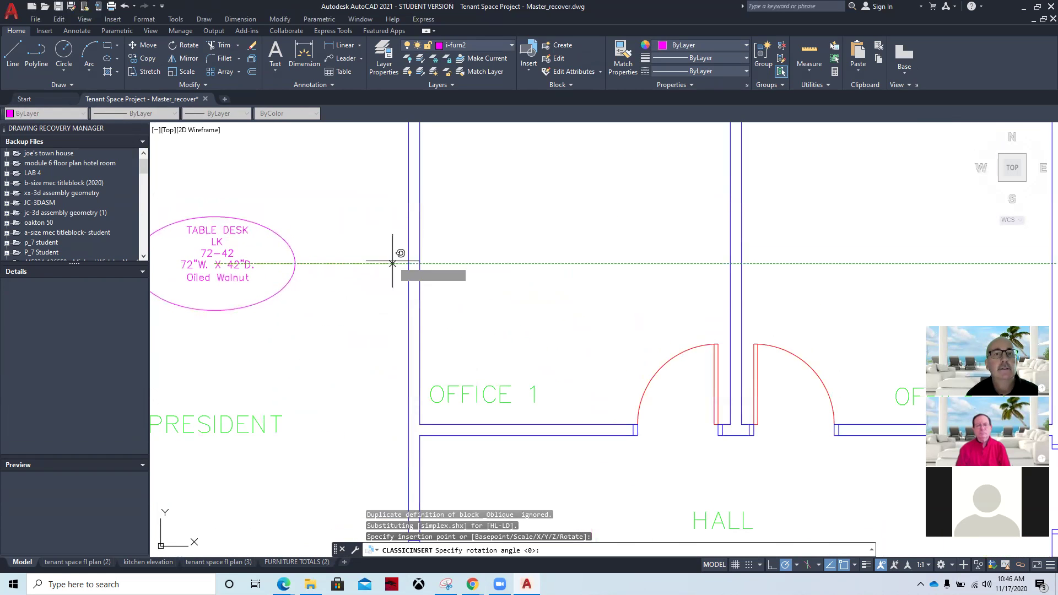
{"action": "left_click", "coordinate": [384, 263]}
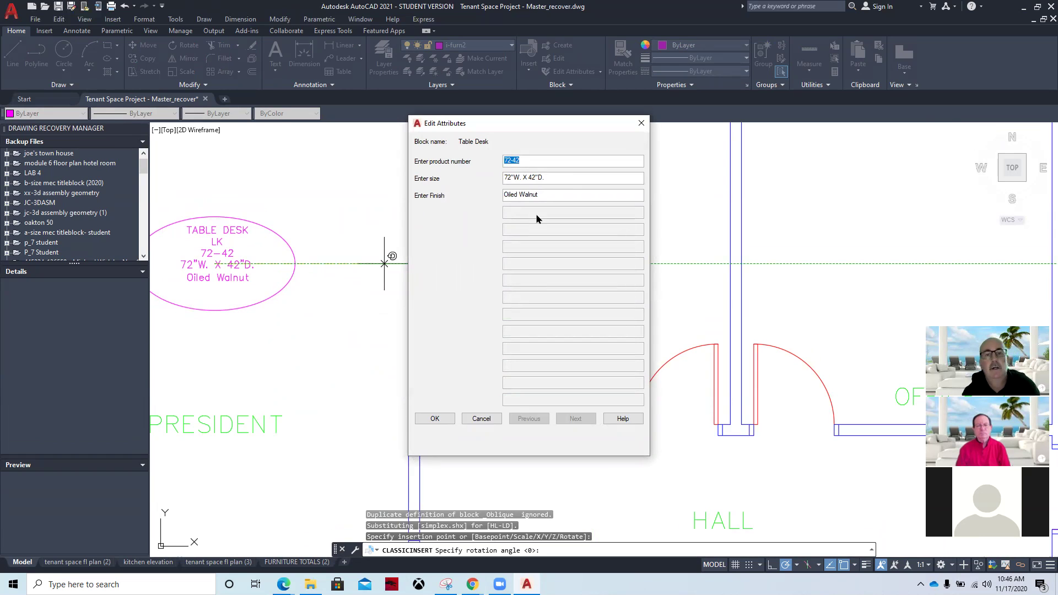
{"action": "left_click", "coordinate": [449, 417]}
Copy the table desk from the president's office straight down into Office 3, below the room label.
{"action": "scroll", "coordinate": [334, 381], "scroll_direction": "down", "scroll_amount": 3}
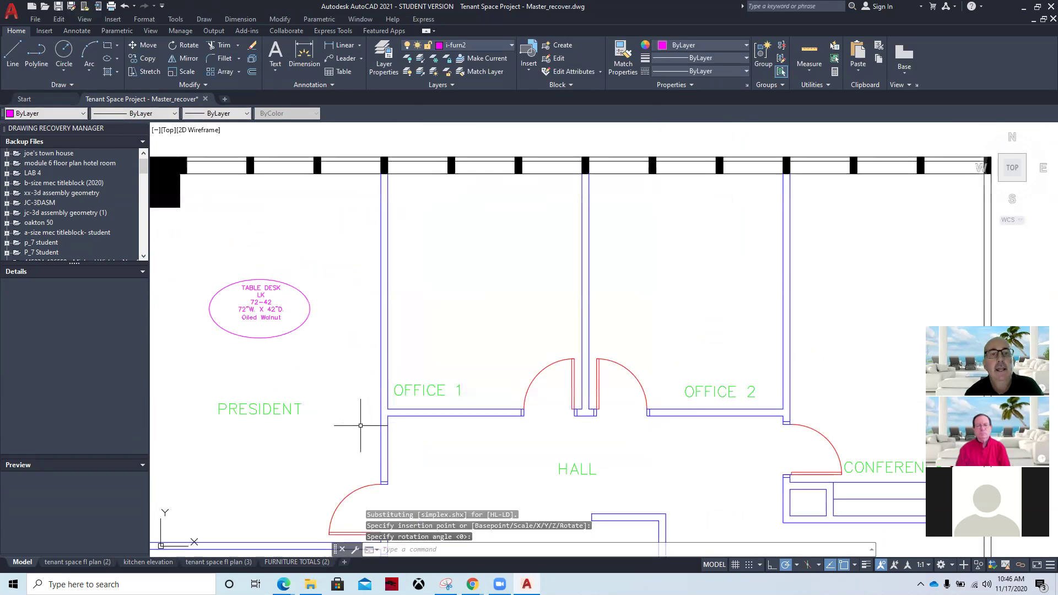
{"action": "scroll", "coordinate": [359, 427], "scroll_direction": "up", "scroll_amount": 2}
{"action": "middle_click_drag", "start_coordinate": [329, 409], "coordinate": [600, 270]}
{"action": "middle_click_drag", "start_coordinate": [561, 332], "coordinate": [495, 384]}
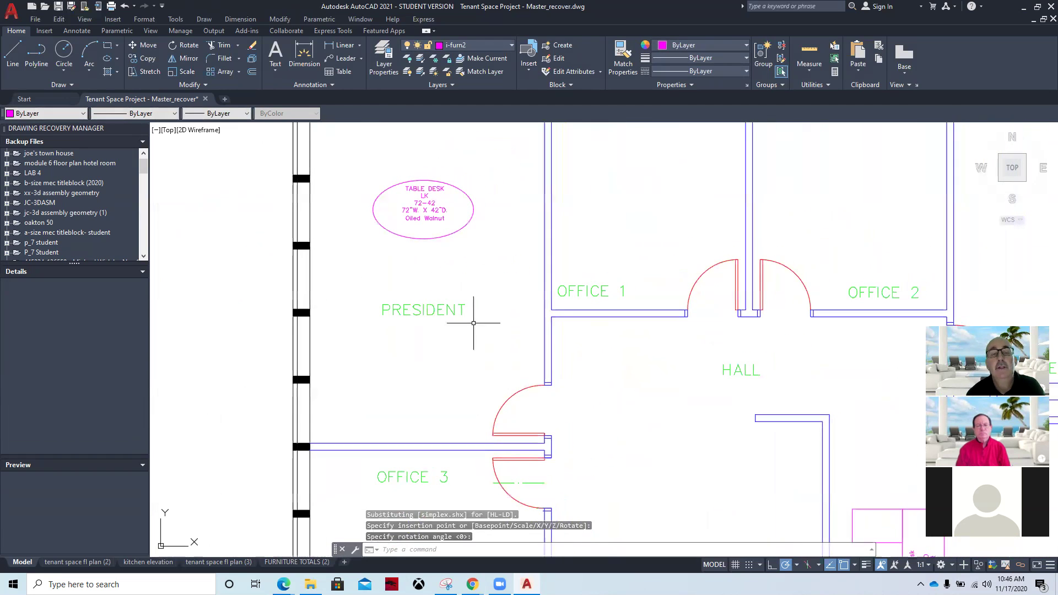
{"action": "scroll", "coordinate": [482, 328], "scroll_direction": "down", "scroll_amount": 2}
{"action": "middle_click_drag", "start_coordinate": [499, 340], "coordinate": [482, 334]}
{"action": "left_click", "coordinate": [137, 59]}
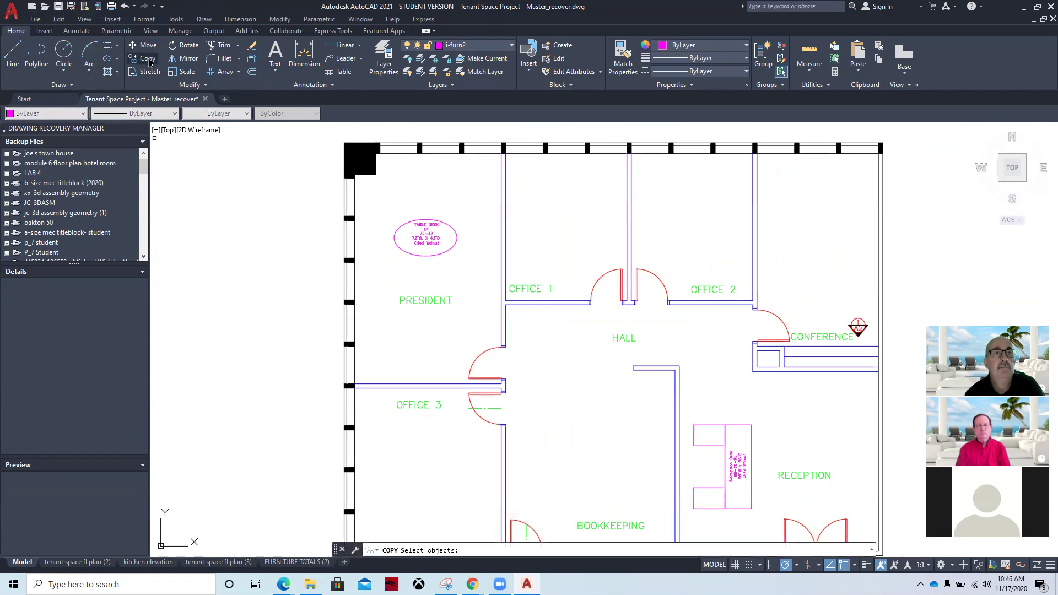
{"action": "left_click", "coordinate": [461, 198]}
{"action": "left_click", "coordinate": [406, 289]}
{"action": "key", "text": "Return"}
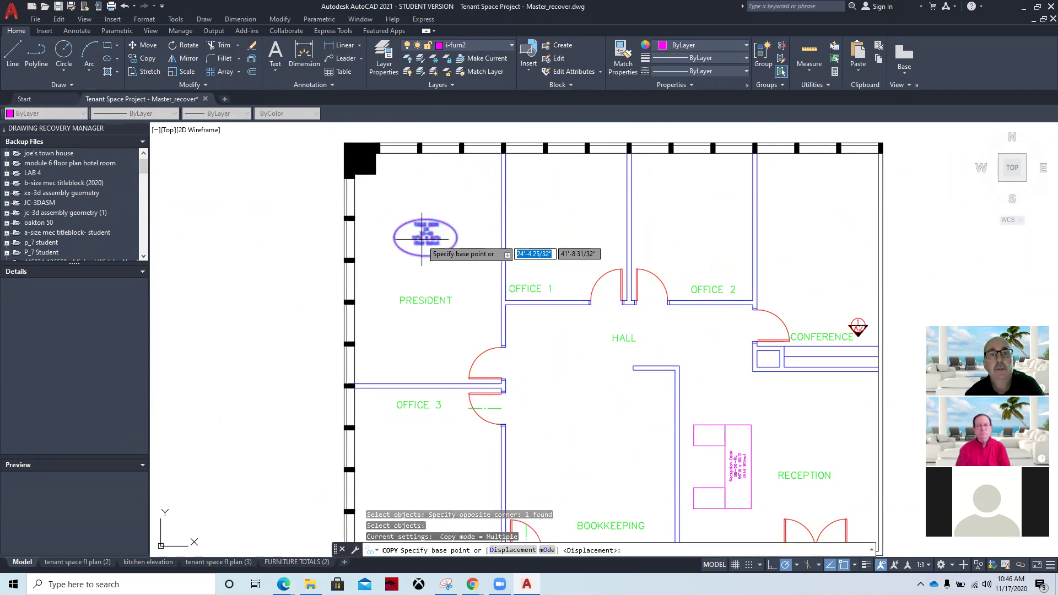
{"action": "left_click", "coordinate": [424, 238]}
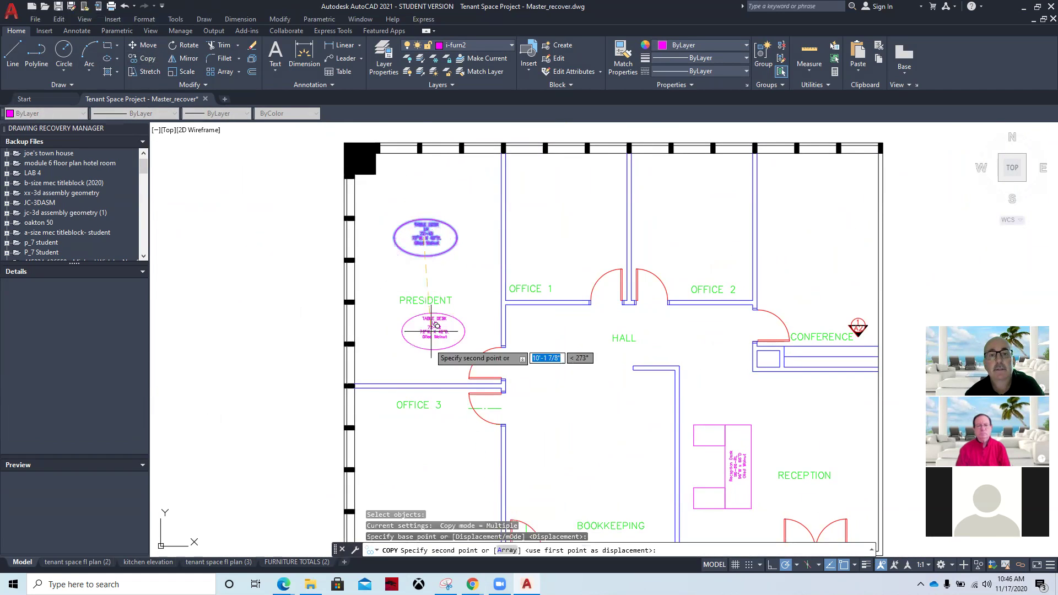
{"action": "left_click", "coordinate": [425, 486]}
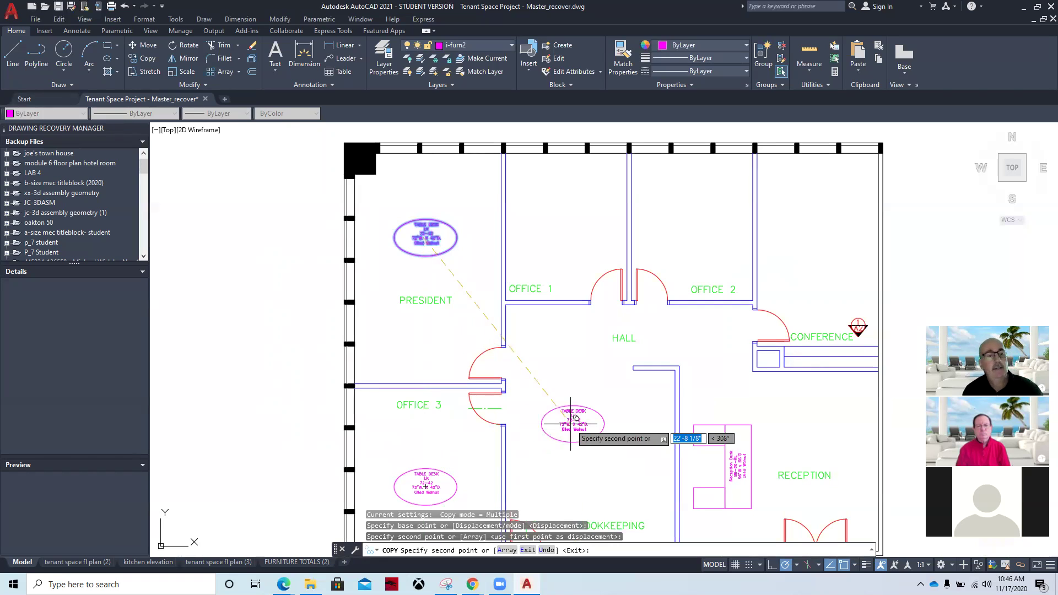
{"action": "key", "text": "Return"}
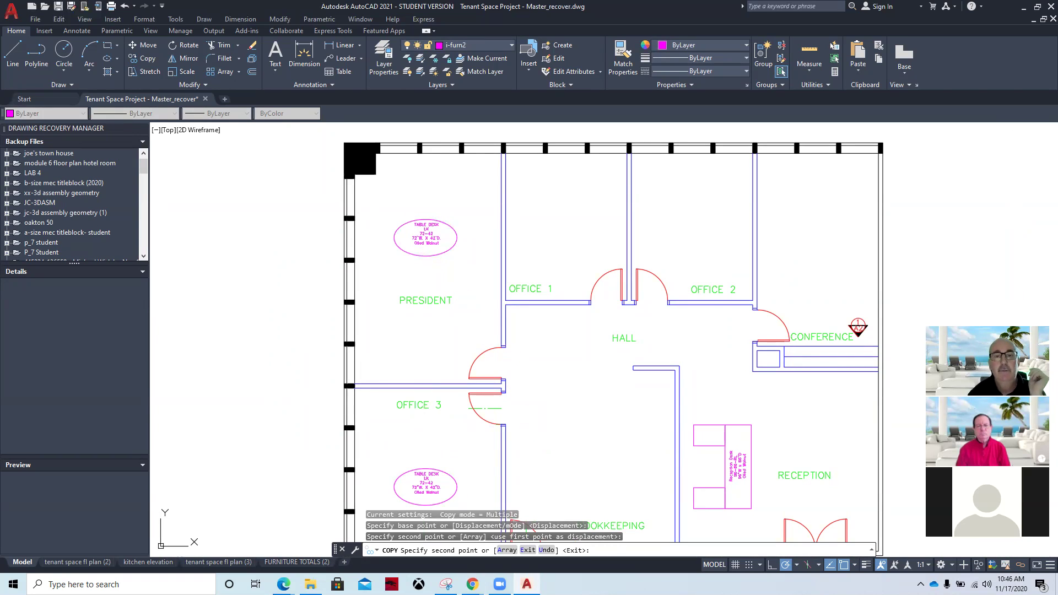
Switch to the AutoCAD for Interior Design PDF in Chrome and examine the furniture installation plan's conference and reception areas.
{"action": "mouse_move", "coordinate": [472, 584]}
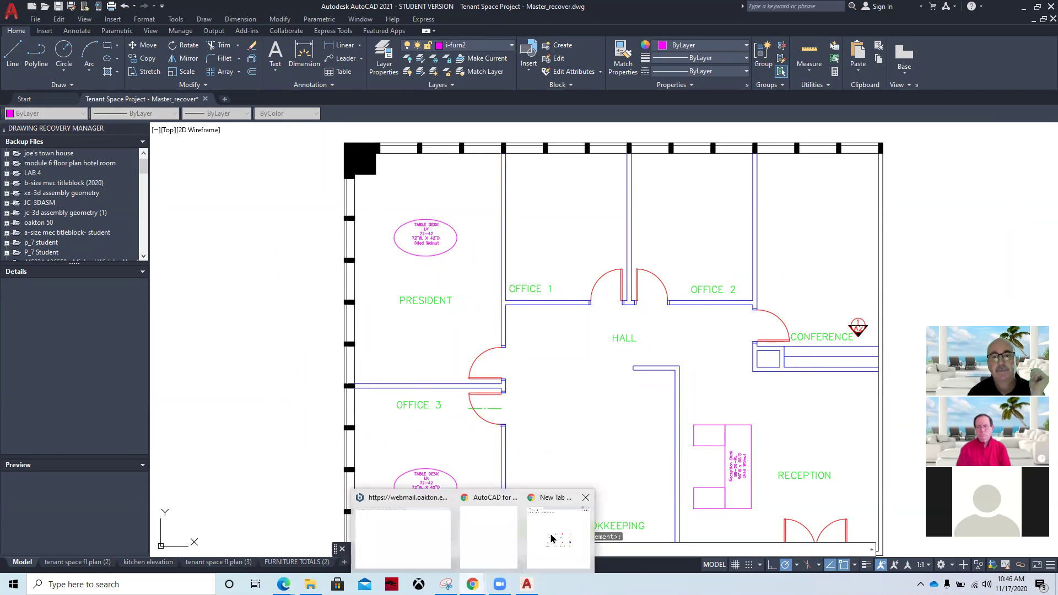
{"action": "left_click", "coordinate": [485, 540]}
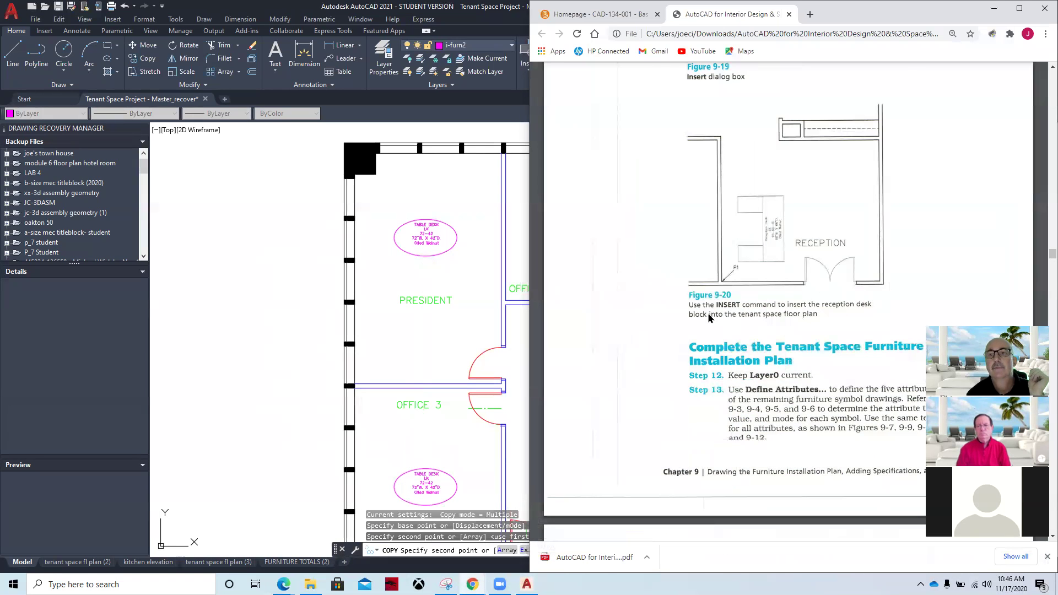
{"action": "scroll", "coordinate": [709, 318], "scroll_direction": "up", "scroll_amount": 6}
{"action": "scroll", "coordinate": [709, 318], "scroll_direction": "down", "scroll_amount": 12}
{"action": "scroll", "coordinate": [709, 318], "scroll_direction": "down", "scroll_amount": 15}
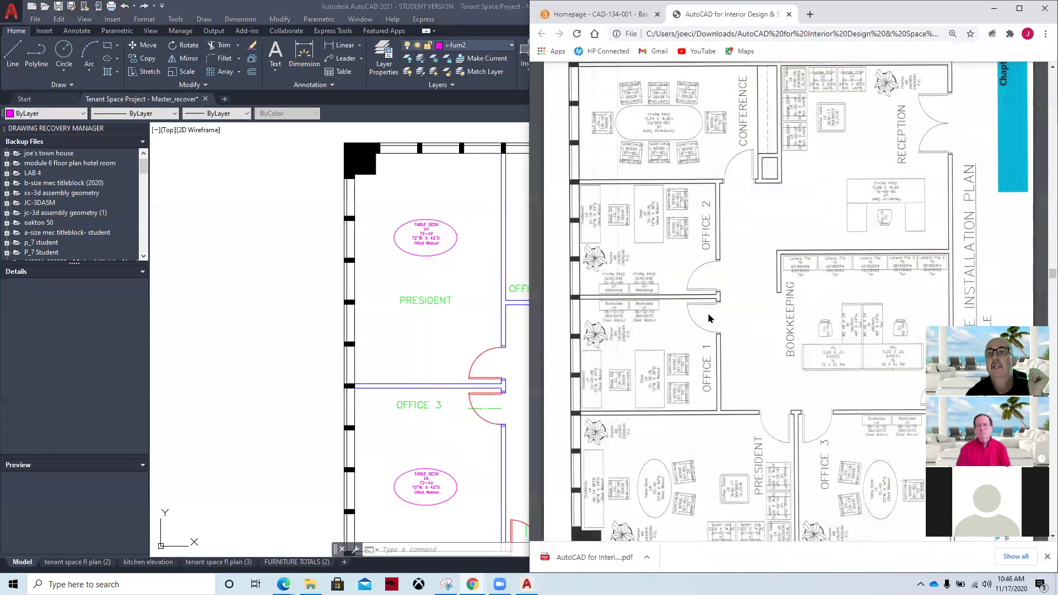
{"action": "scroll", "coordinate": [708, 318], "scroll_direction": "up", "scroll_amount": 1}
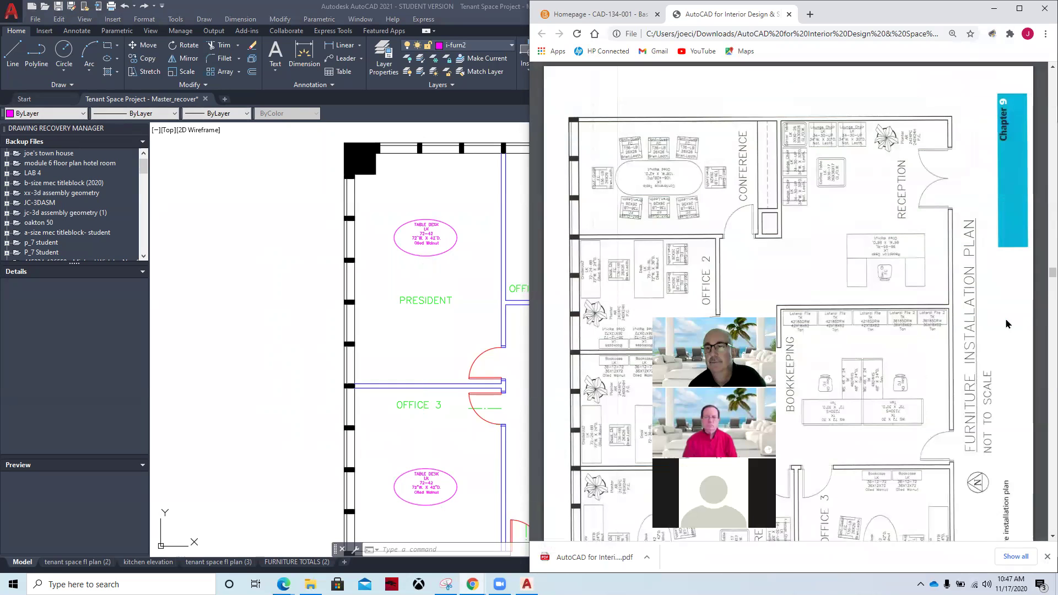
{"action": "left_click", "coordinate": [1022, 483]}
{"action": "left_click", "coordinate": [1021, 483]}
{"action": "left_click", "coordinate": [1022, 483]}
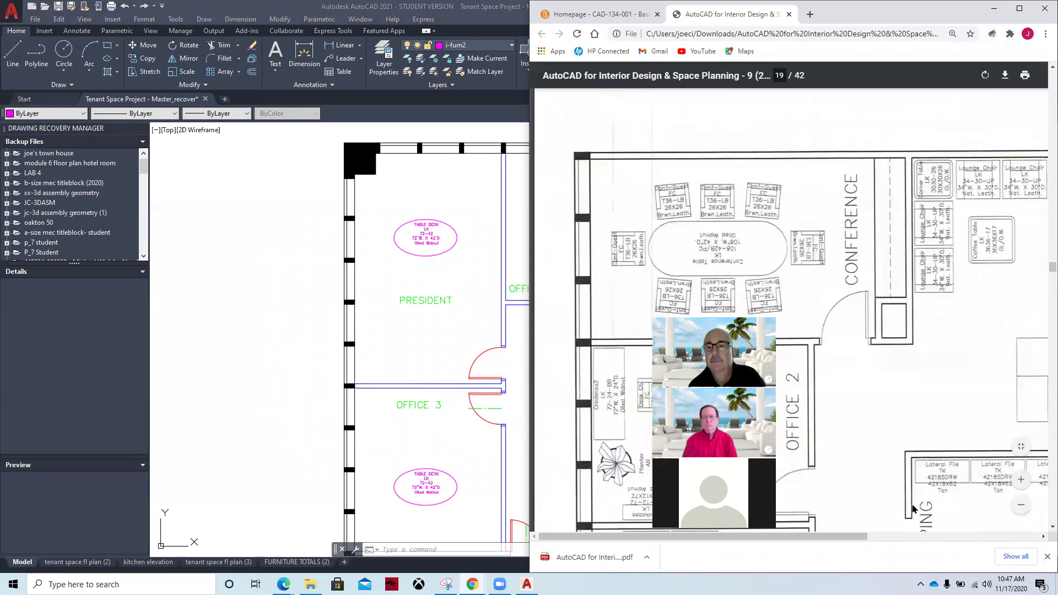
{"action": "left_click_drag", "start_coordinate": [816, 537], "coordinate": [920, 549]}
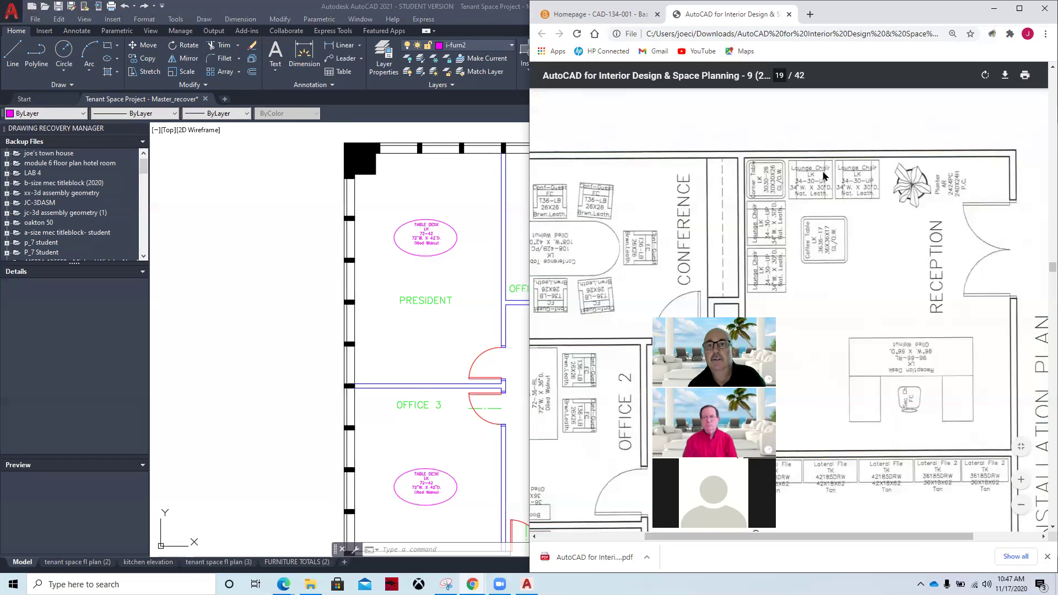
Switch back to AutoCAD and examine the 2' diameter planter symbol and its attributes among the furniture drawings.
{"action": "left_click", "coordinate": [265, 334]}
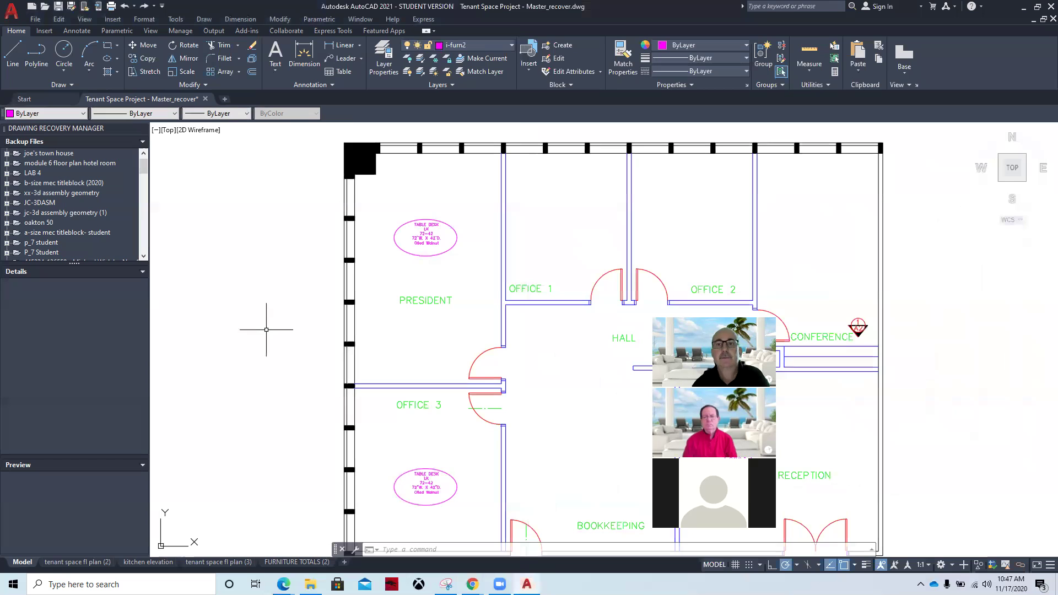
{"action": "mouse_move", "coordinate": [285, 319]}
{"action": "middle_mouse_down"}
{"action": "mouse_move", "coordinate": [761, 335]}
{"action": "mouse_move", "coordinate": [775, 227]}
{"action": "middle_mouse_up"}
{"action": "scroll", "coordinate": [538, 430], "scroll_direction": "up", "scroll_amount": 2}
{"action": "middle_click_drag", "start_coordinate": [538, 432], "coordinate": [534, 388]}
{"action": "scroll", "coordinate": [480, 339], "scroll_direction": "up", "scroll_amount": 6}
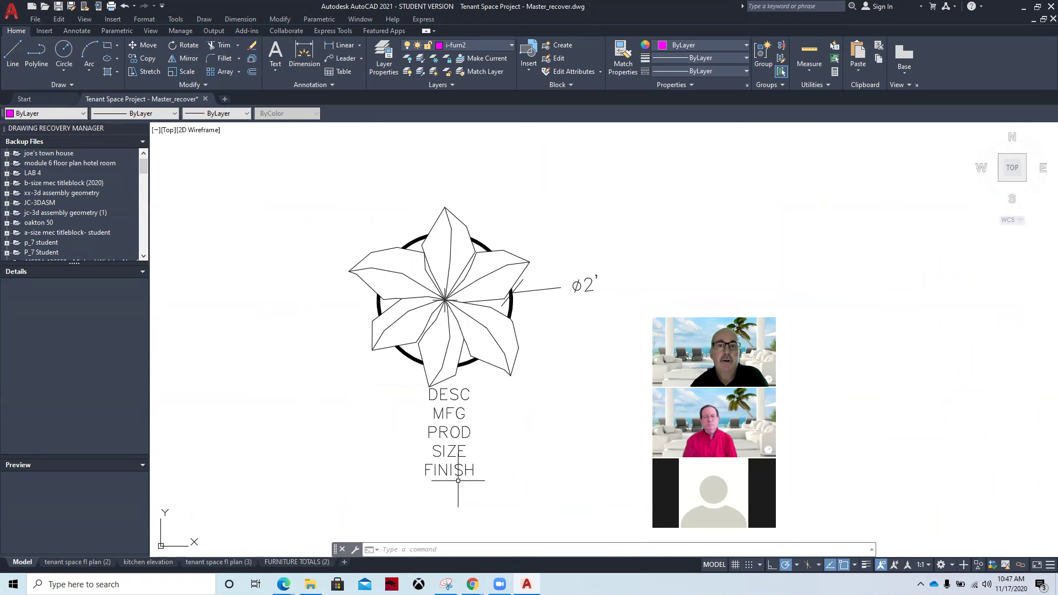
{"action": "scroll", "coordinate": [435, 430], "scroll_direction": "down", "scroll_amount": 2}
{"action": "middle_click_drag", "start_coordinate": [383, 437], "coordinate": [401, 430]}
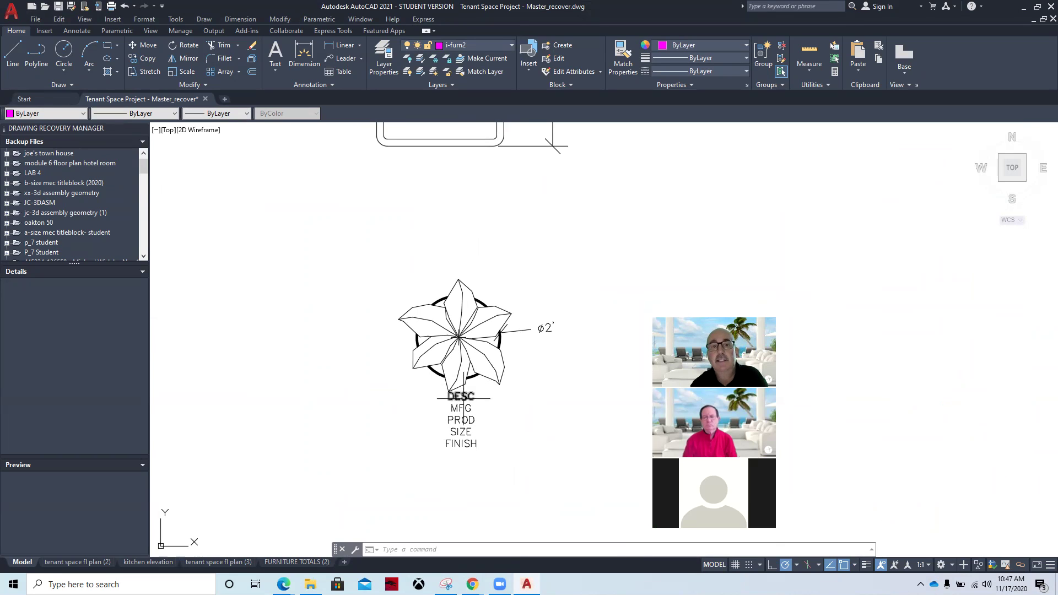
{"action": "mouse_move", "coordinate": [465, 416]}
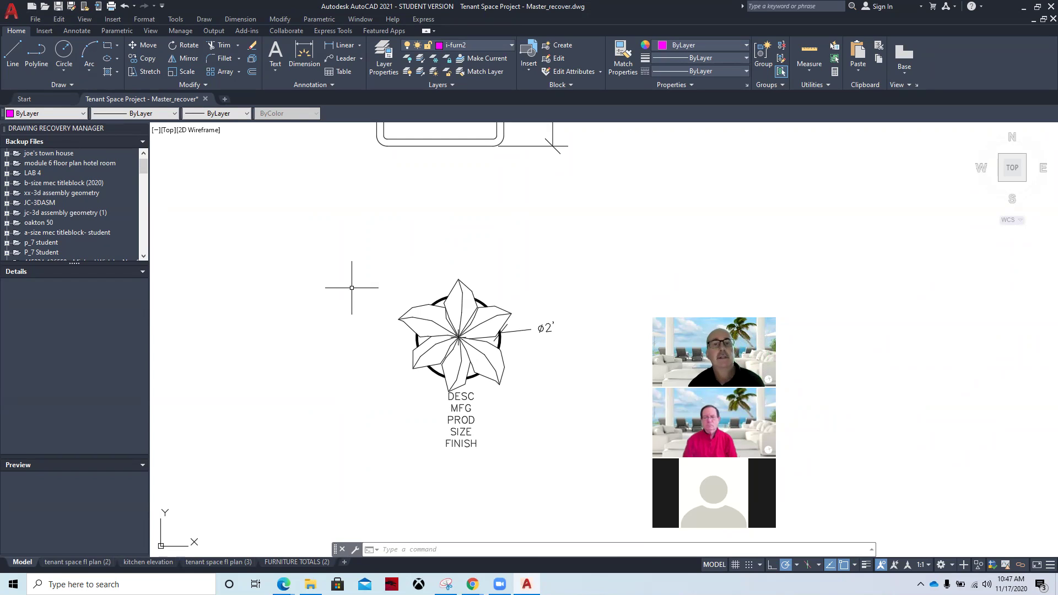
{"action": "type", "text": "c"}
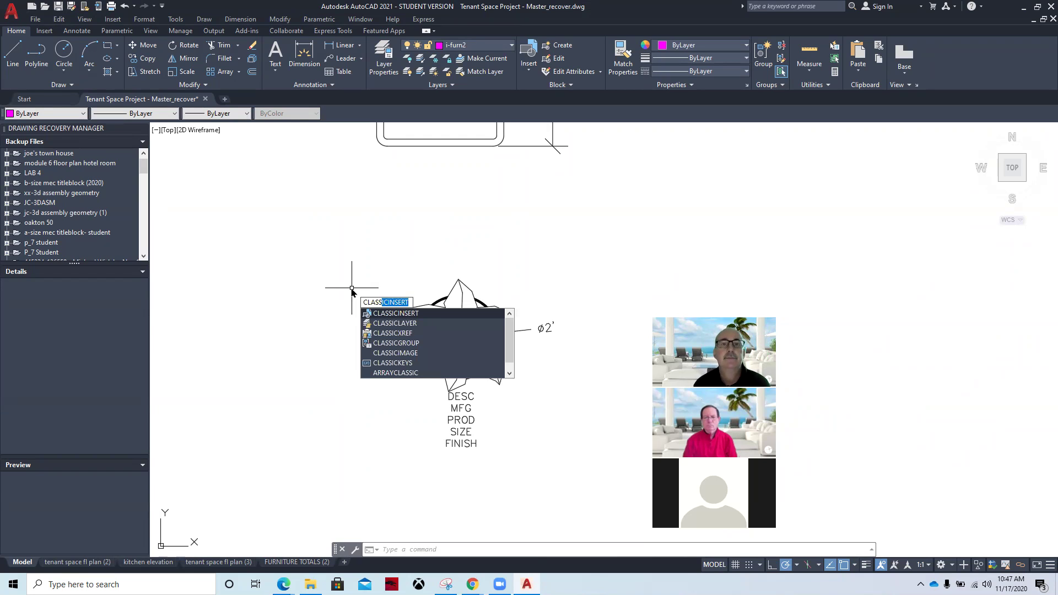
{"action": "left_click", "coordinate": [393, 314]}
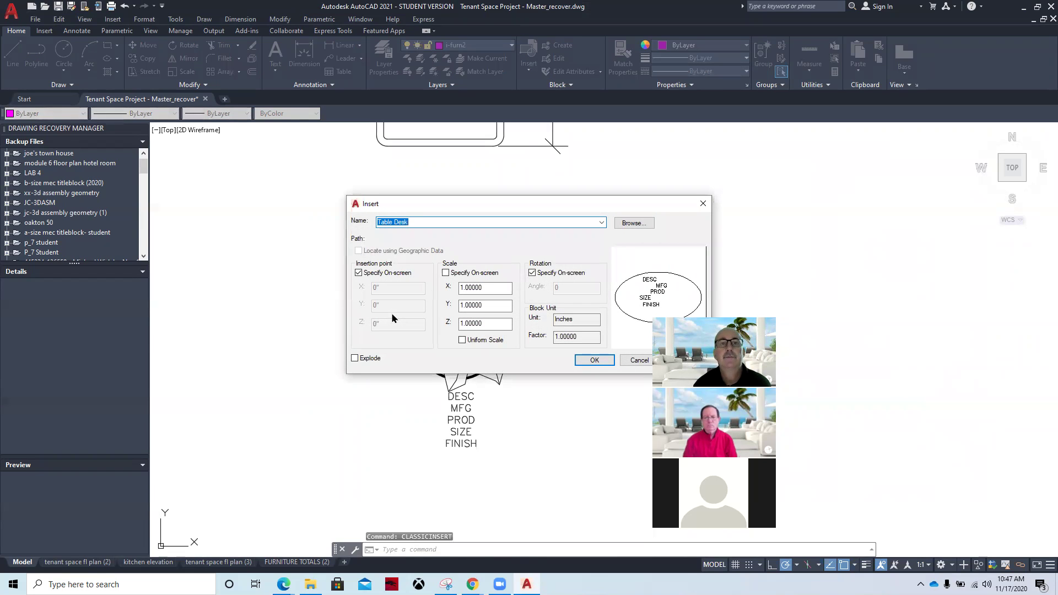
{"action": "type", "text": "Planter"}
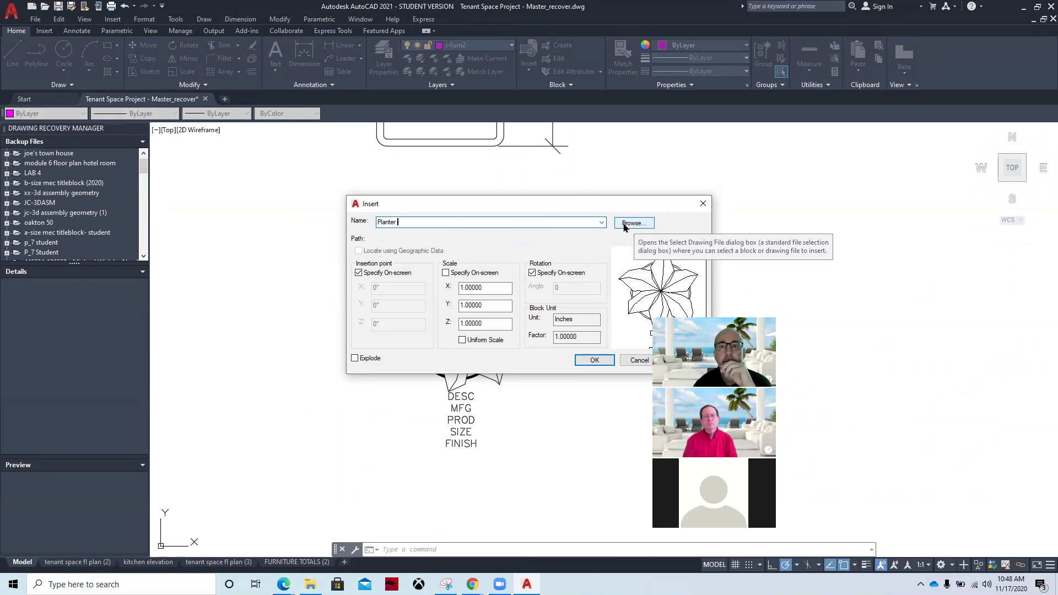
{"action": "left_click_drag", "start_coordinate": [572, 203], "coordinate": [448, 182]}
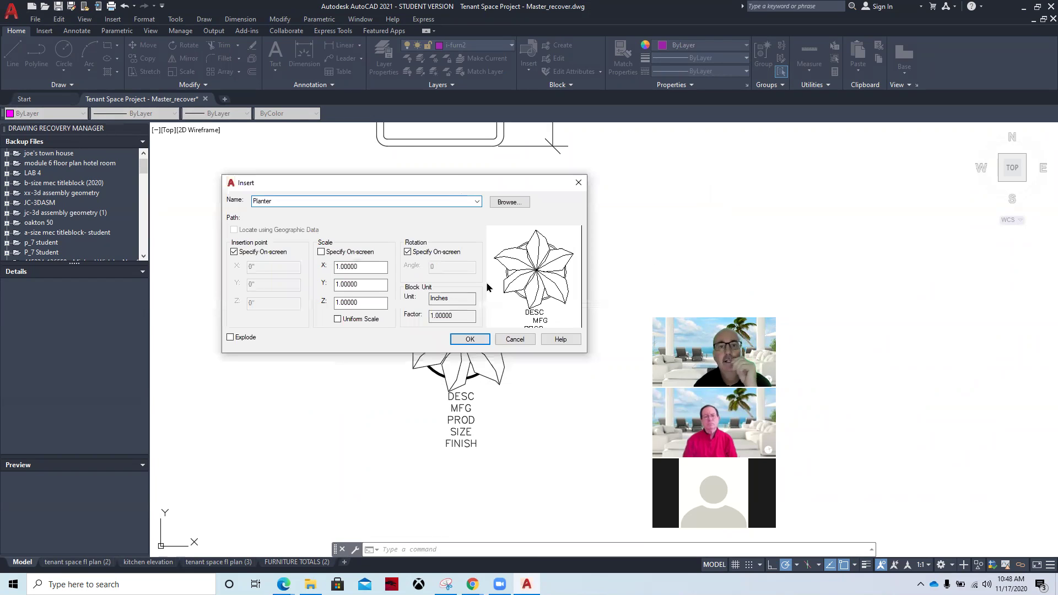
{"action": "left_click", "coordinate": [513, 339]}
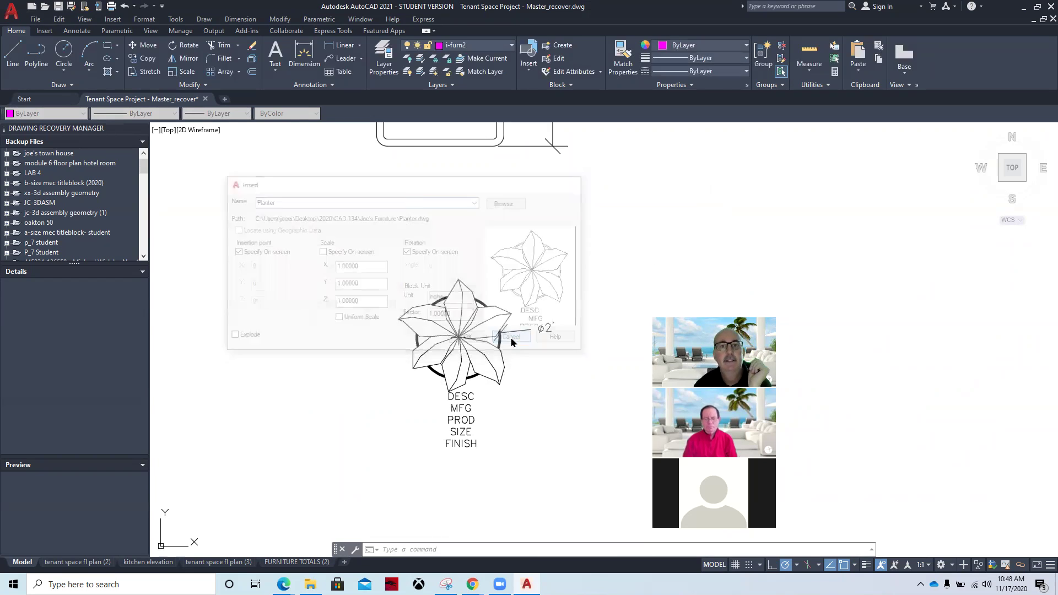
{"action": "type", "text": "c"}
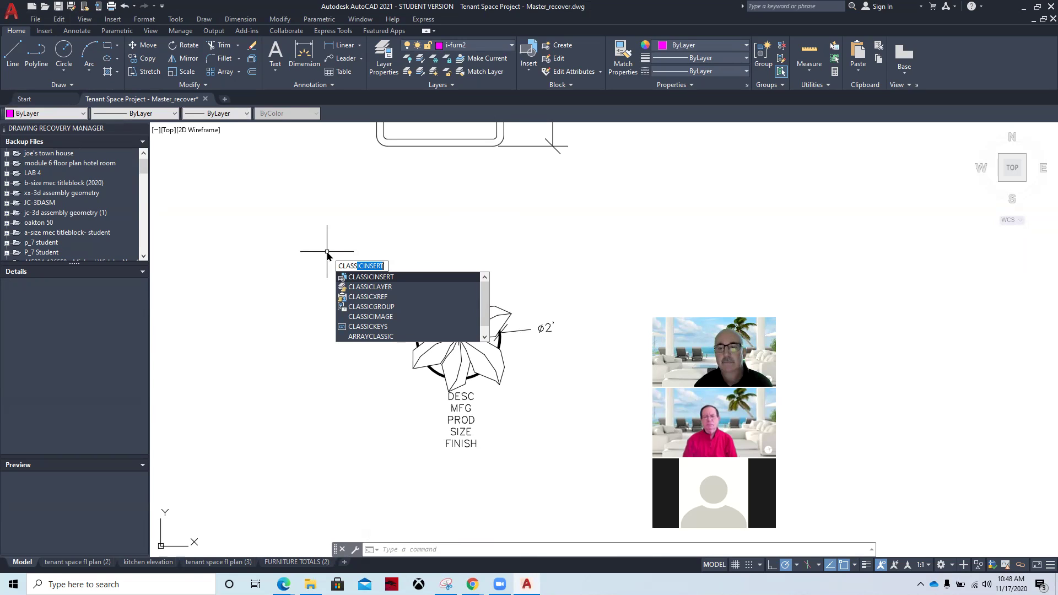
{"action": "key", "text": "BackSpace"}
{"action": "key", "text": "BackSpace"}
{"action": "key", "text": "BackSpace"}
{"action": "key", "text": "BackSpace"}
{"action": "key", "text": "BackSpace"}
{"action": "key", "text": "BackSpace"}
Run the Write Block command and set the destination drawing file to Planter in the furniture folder.
{"action": "type", "text": "w"}
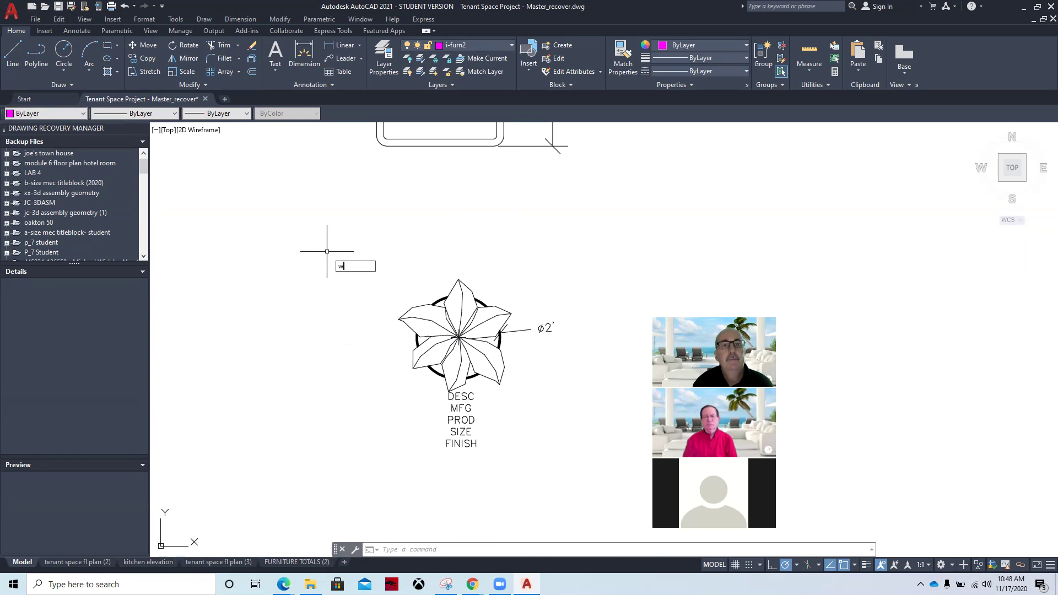
{"action": "key", "text": "Return"}
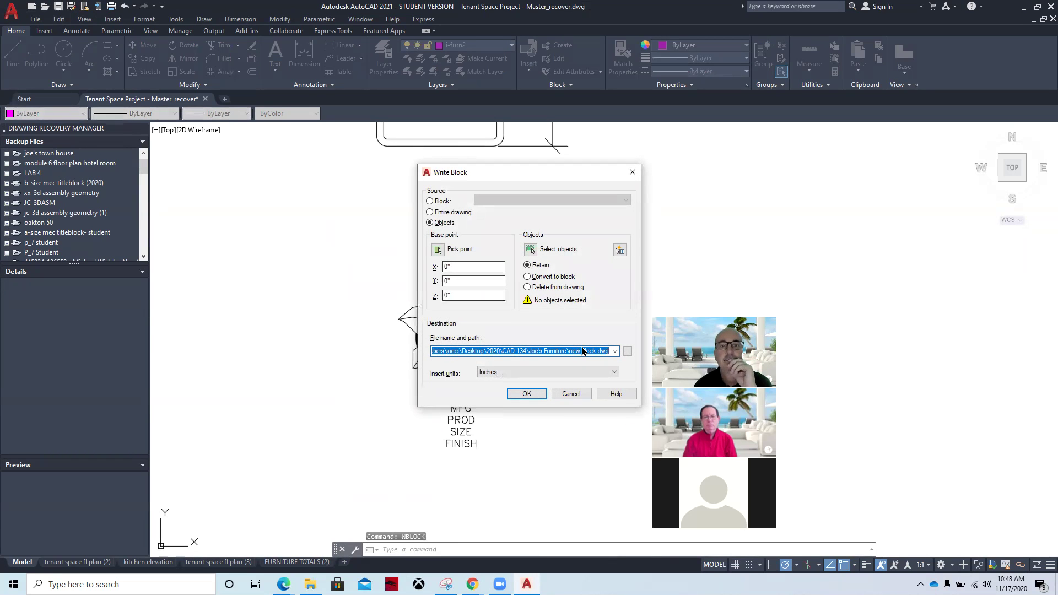
{"action": "left_click", "coordinate": [627, 353]}
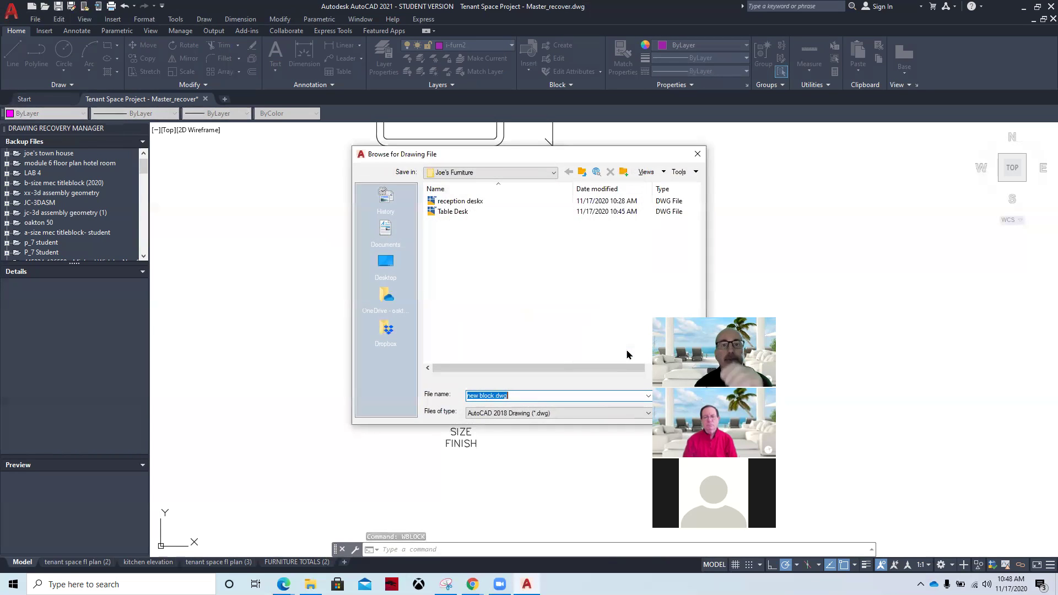
{"action": "type", "text": "Planter"}
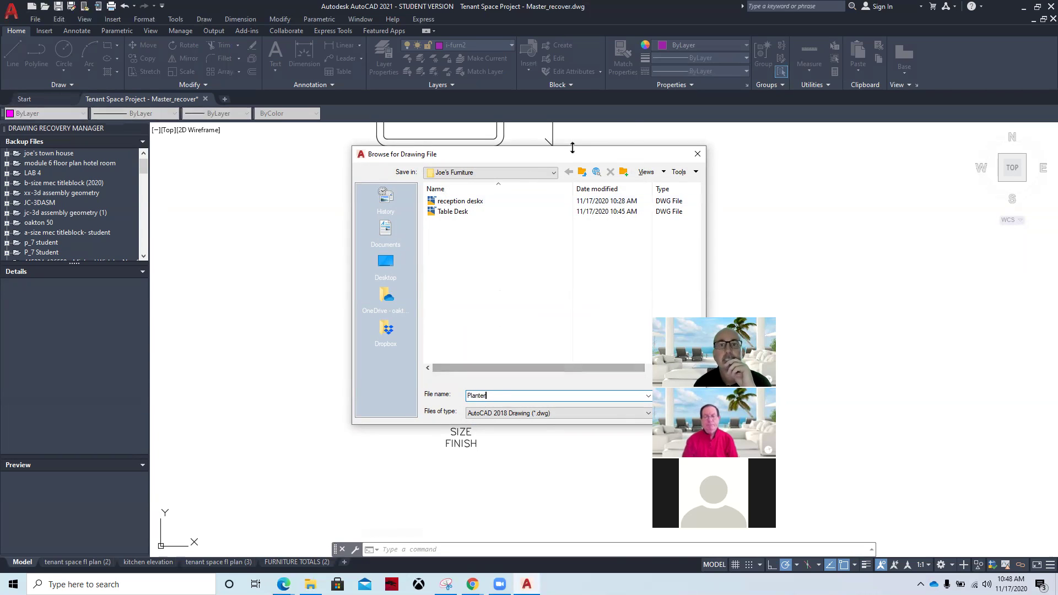
{"action": "left_click_drag", "start_coordinate": [579, 158], "coordinate": [446, 149]}
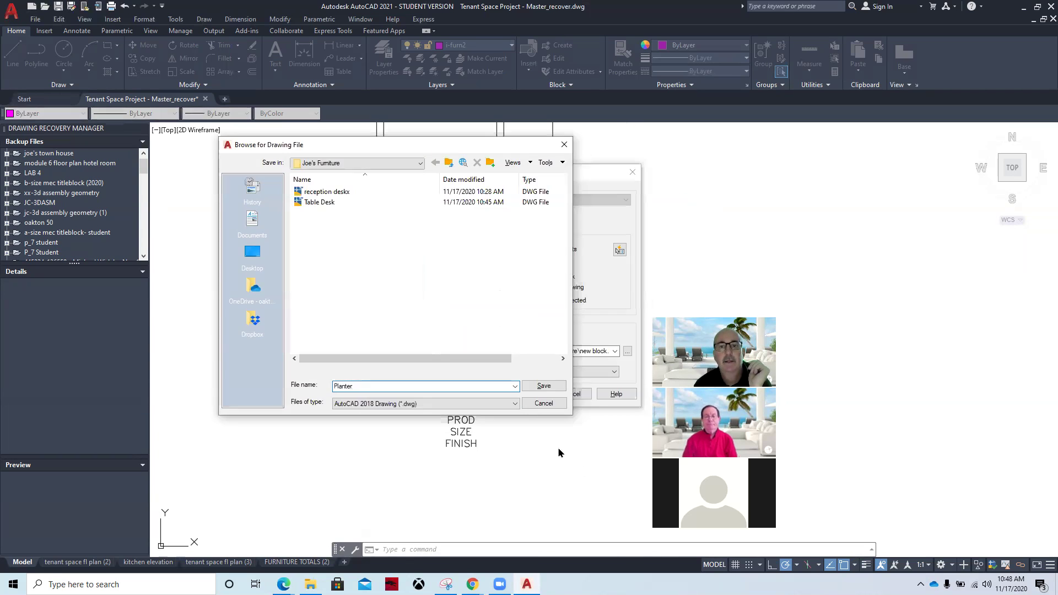
{"action": "left_click", "coordinate": [546, 387]}
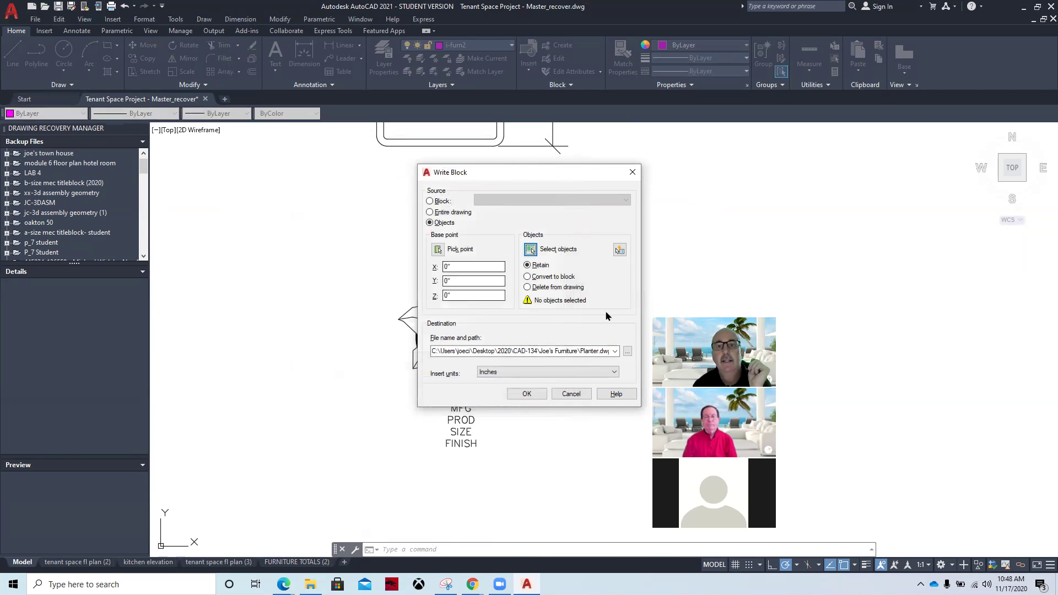
Write the block with its base point at the planter's centre, selecting DESC, MFG, PROD, SIZE and FINISH in order plus the planter without its dimension.
{"action": "left_click", "coordinate": [437, 249]}
{"action": "left_click", "coordinate": [457, 336]}
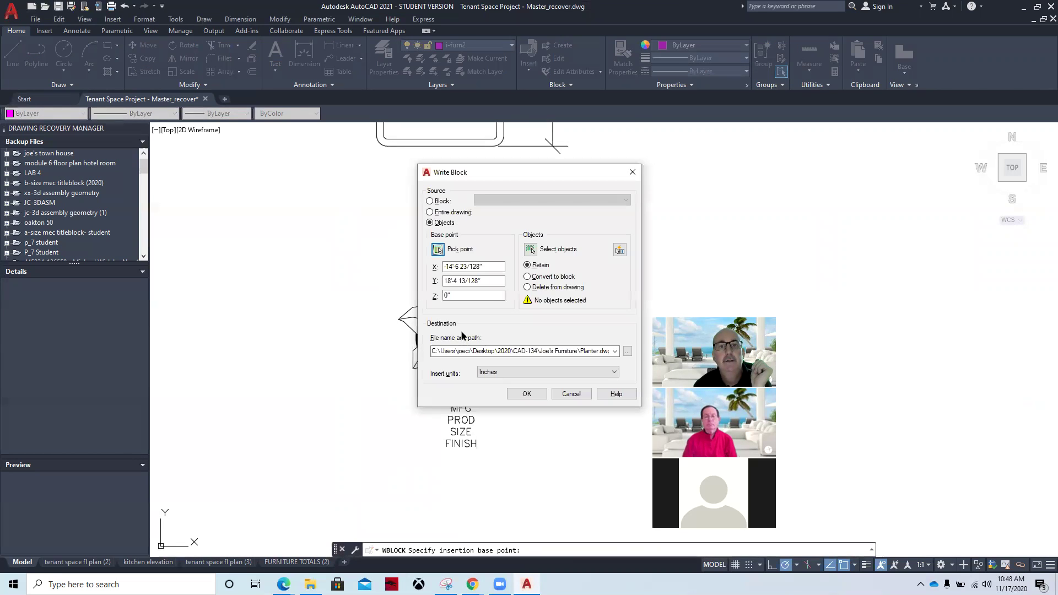
{"action": "left_click", "coordinate": [530, 250]}
{"action": "left_click", "coordinate": [461, 397]}
{"action": "left_click", "coordinate": [466, 409]}
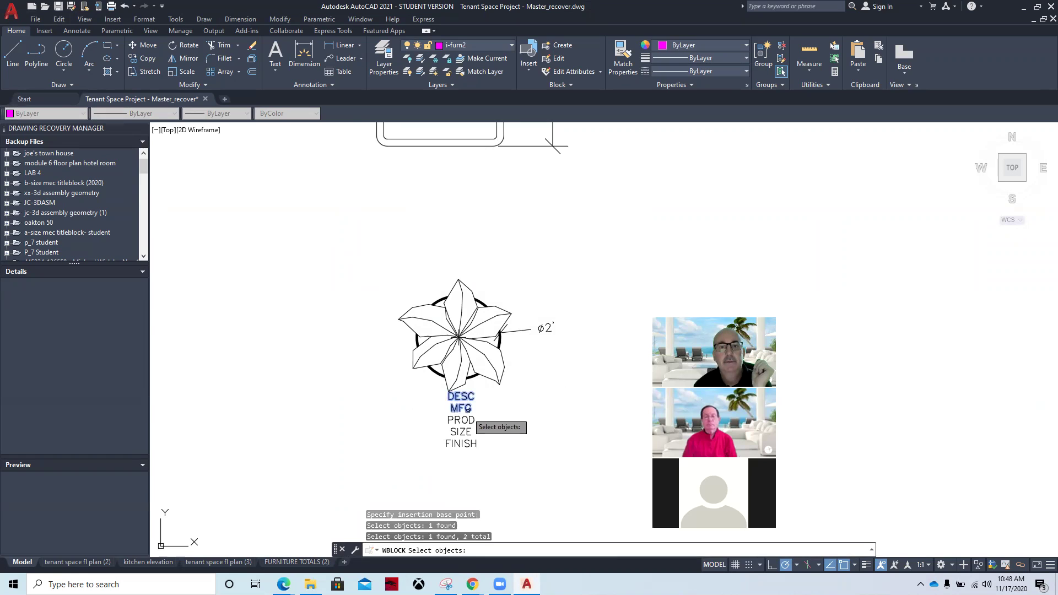
{"action": "left_click", "coordinate": [465, 420]}
{"action": "left_click", "coordinate": [466, 432]}
{"action": "left_click", "coordinate": [468, 443]}
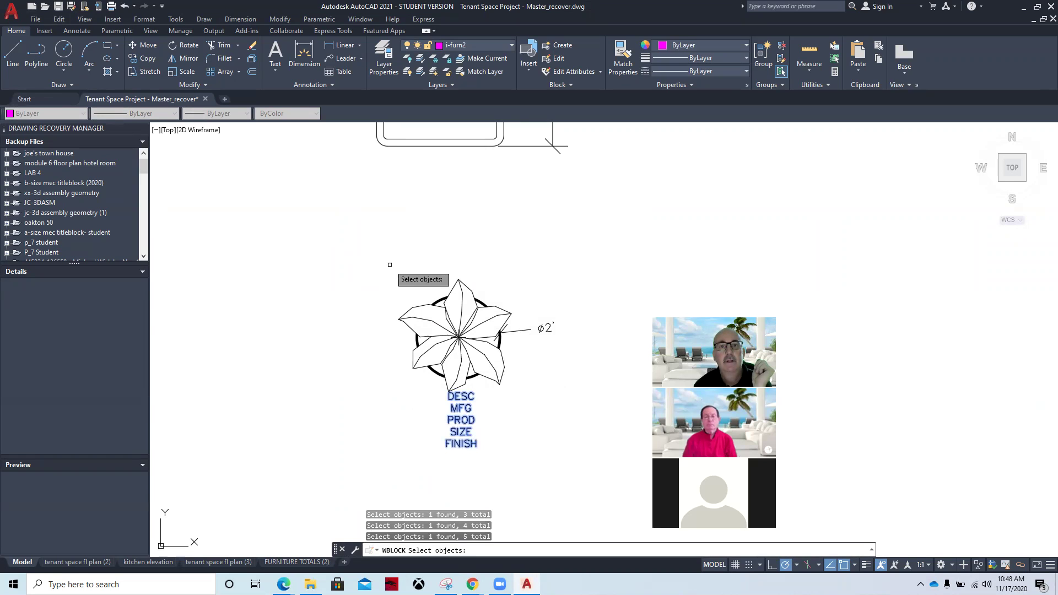
{"action": "left_click", "coordinate": [377, 253]}
{"action": "left_click", "coordinate": [519, 392]}
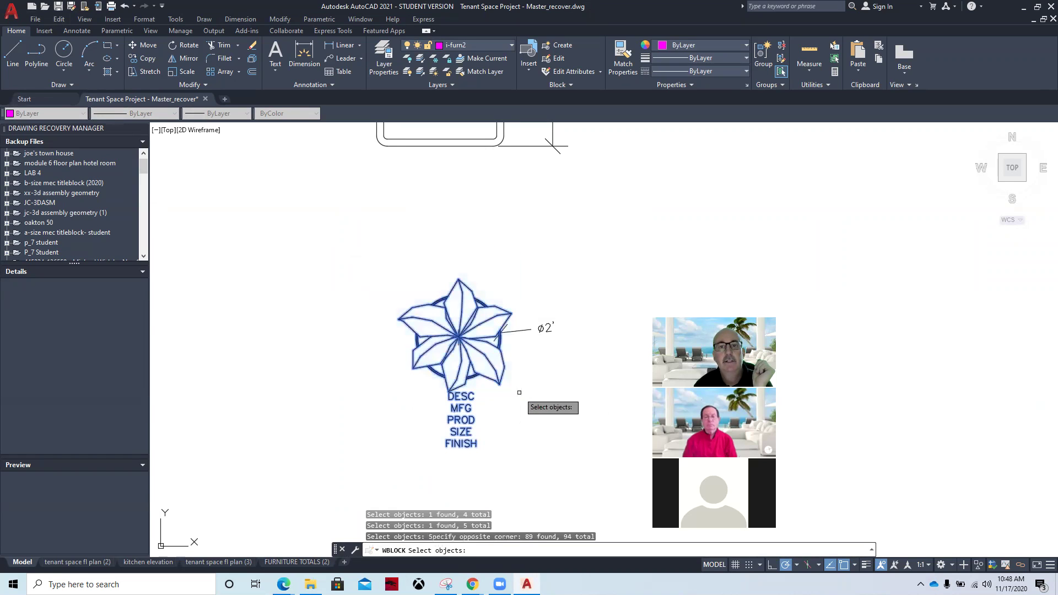
{"action": "key", "text": "Return"}
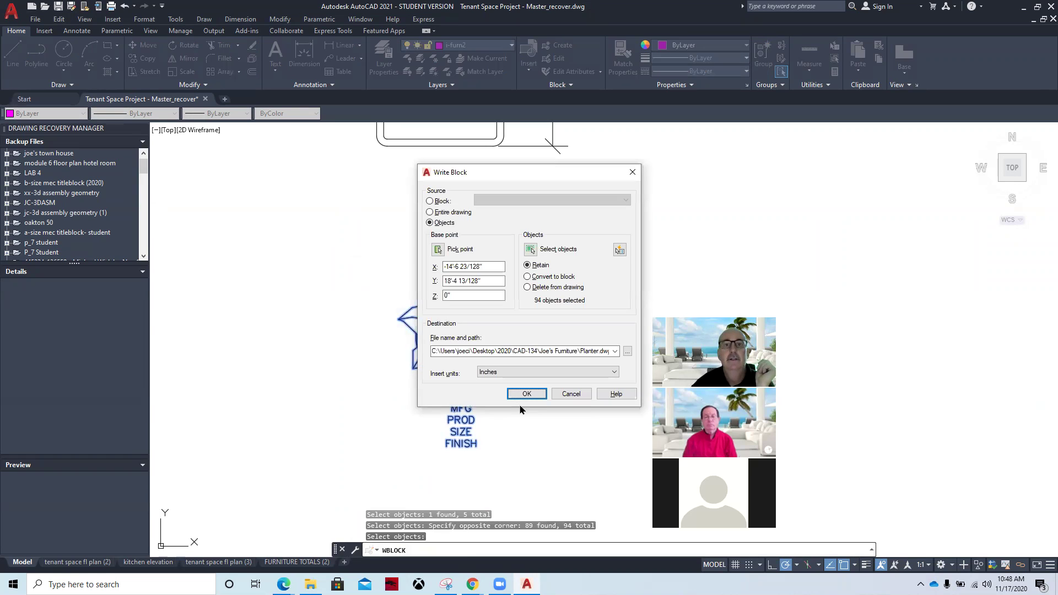
{"action": "left_click", "coordinate": [526, 394]}
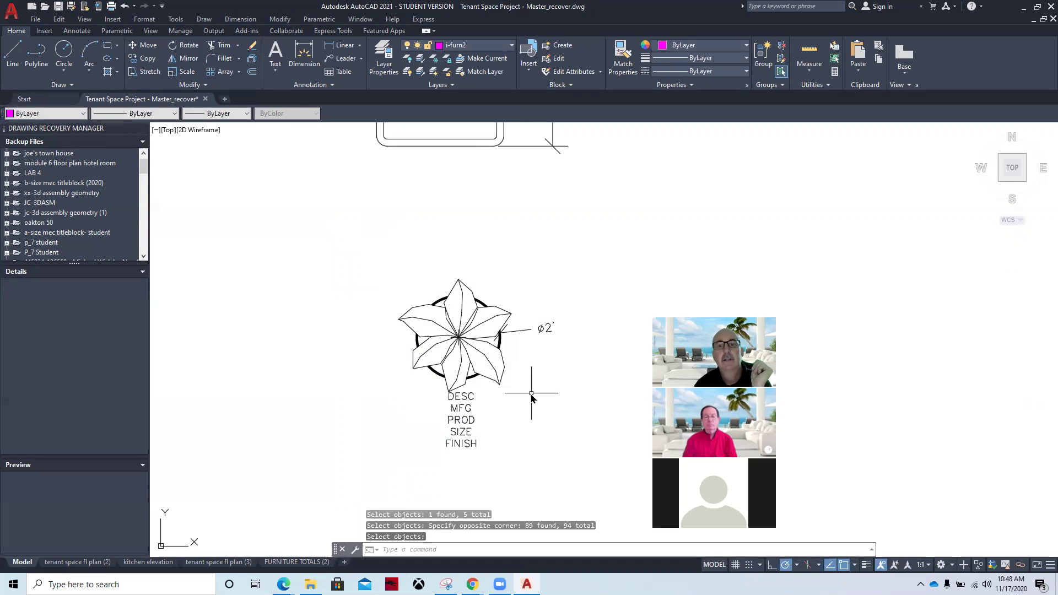
Examine the table and chair symbols above the planter to identify the next furniture piece to write out.
{"action": "scroll", "coordinate": [475, 336], "scroll_direction": "down", "scroll_amount": 1}
{"action": "scroll", "coordinate": [458, 222], "scroll_direction": "up", "scroll_amount": 2}
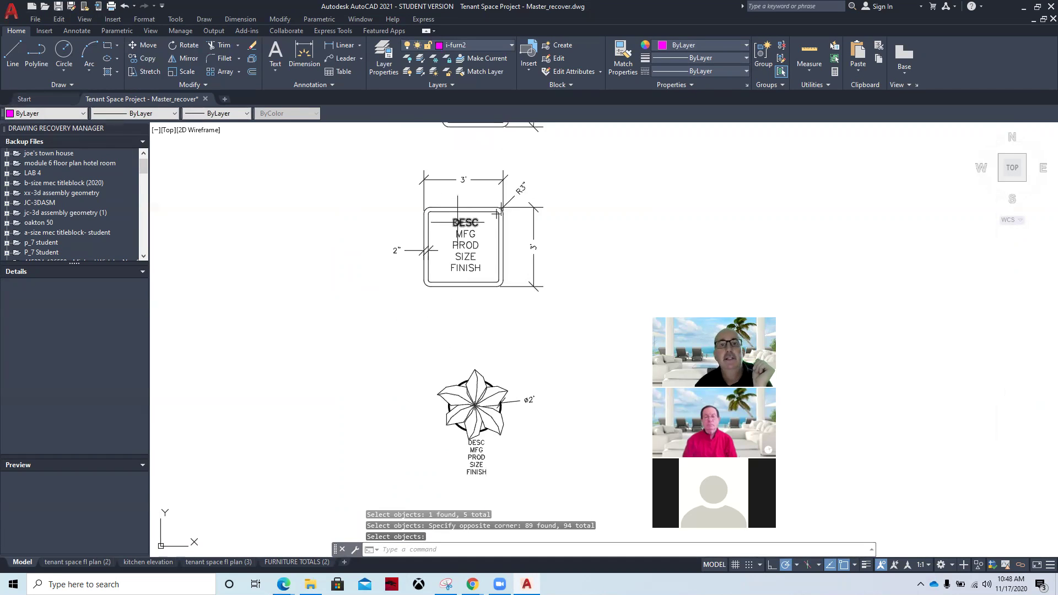
{"action": "middle_click_drag", "start_coordinate": [407, 262], "coordinate": [404, 356]}
{"action": "scroll", "coordinate": [407, 350], "scroll_direction": "down", "scroll_amount": 4}
{"action": "middle_click_drag", "start_coordinate": [380, 302], "coordinate": [395, 379]}
{"action": "middle_click_drag", "start_coordinate": [357, 221], "coordinate": [369, 365]}
{"action": "scroll", "coordinate": [389, 418], "scroll_direction": "up", "scroll_amount": 4}
{"action": "middle_click_drag", "start_coordinate": [402, 415], "coordinate": [306, 222]}
{"action": "middle_click_drag", "start_coordinate": [304, 326], "coordinate": [331, 354]}
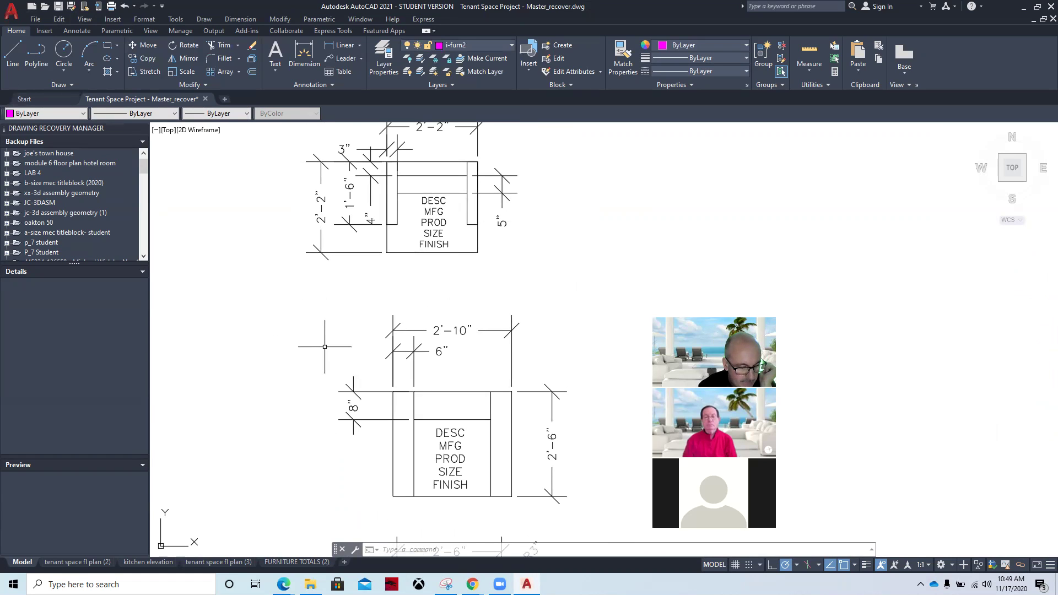
{"action": "middle_click_drag", "start_coordinate": [378, 212], "coordinate": [361, 391]}
{"action": "mouse_move", "coordinate": [429, 289]}
{"action": "middle_mouse_down"}
{"action": "mouse_move", "coordinate": [427, 366]}
{"action": "mouse_move", "coordinate": [408, 396]}
{"action": "middle_mouse_up"}
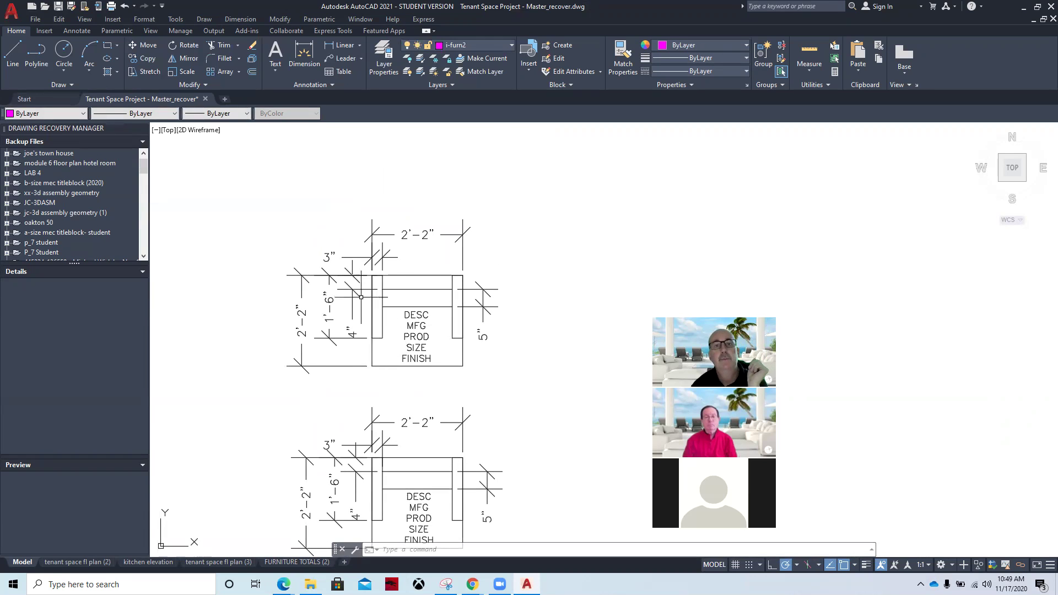
{"action": "mouse_move", "coordinate": [445, 411]}
{"action": "middle_mouse_down"}
{"action": "mouse_move", "coordinate": [413, 176]}
{"action": "mouse_move", "coordinate": [413, 253]}
{"action": "middle_mouse_up"}
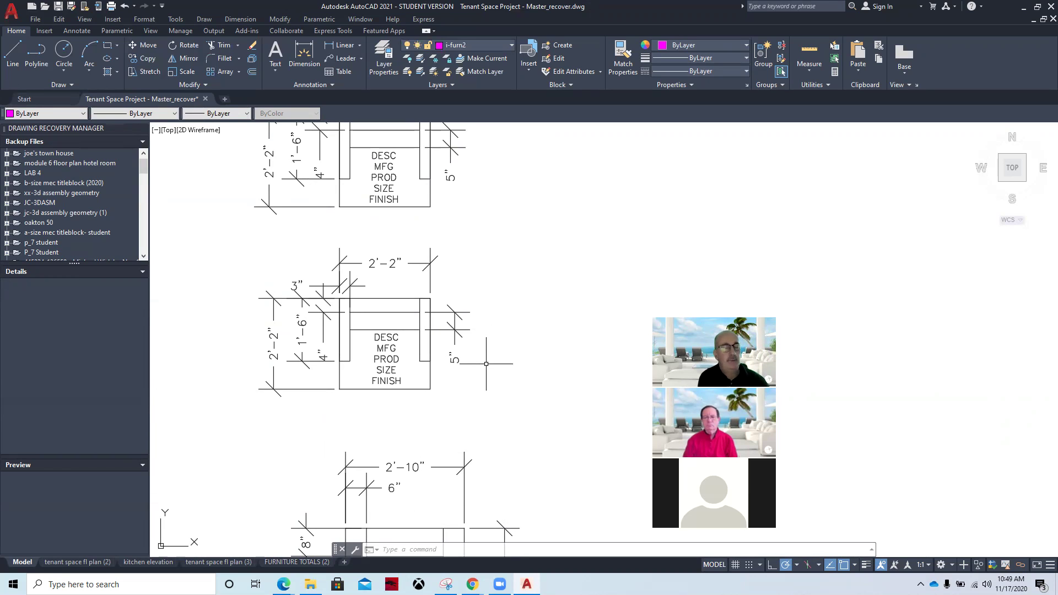
Run the Write Block command and set the destination drawing file to Lounge Chair in the furniture folder.
{"action": "middle_click_drag", "start_coordinate": [412, 451], "coordinate": [406, 161]}
{"action": "scroll", "coordinate": [406, 161], "scroll_direction": "up", "scroll_amount": 2}
{"action": "middle_click_drag", "start_coordinate": [406, 161], "coordinate": [406, 179]}
{"action": "scroll", "coordinate": [418, 278], "scroll_direction": "down", "scroll_amount": 4}
{"action": "scroll", "coordinate": [418, 279], "scroll_direction": "down", "scroll_amount": 2}
{"action": "scroll", "coordinate": [451, 332], "scroll_direction": "up", "scroll_amount": 2}
{"action": "middle_click_drag", "start_coordinate": [451, 237], "coordinate": [426, 295]}
{"action": "type", "text": "wb"}
{"action": "key", "text": "Return"}
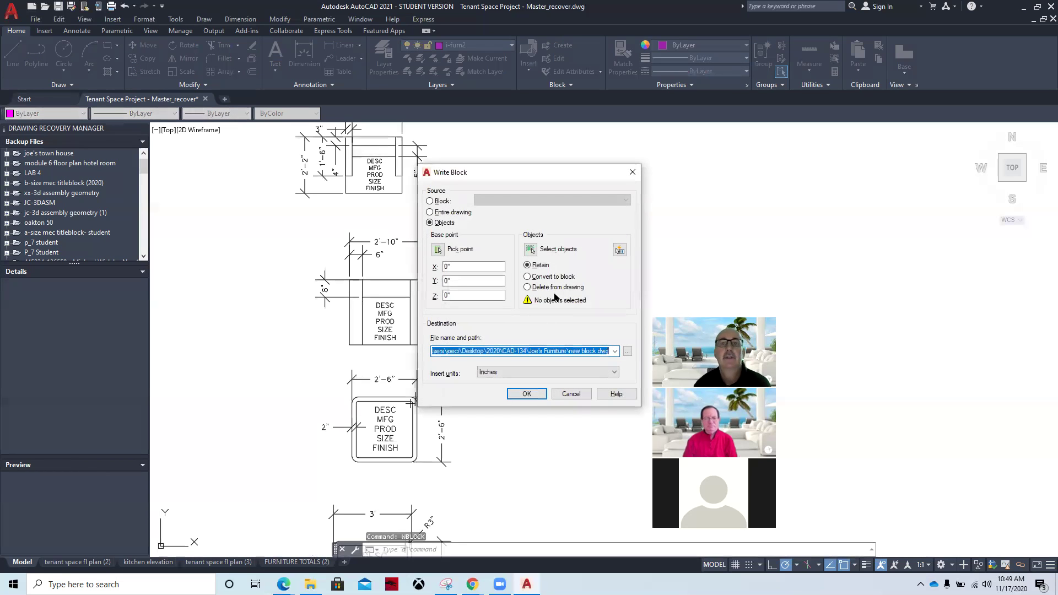
{"action": "left_click", "coordinate": [627, 351]}
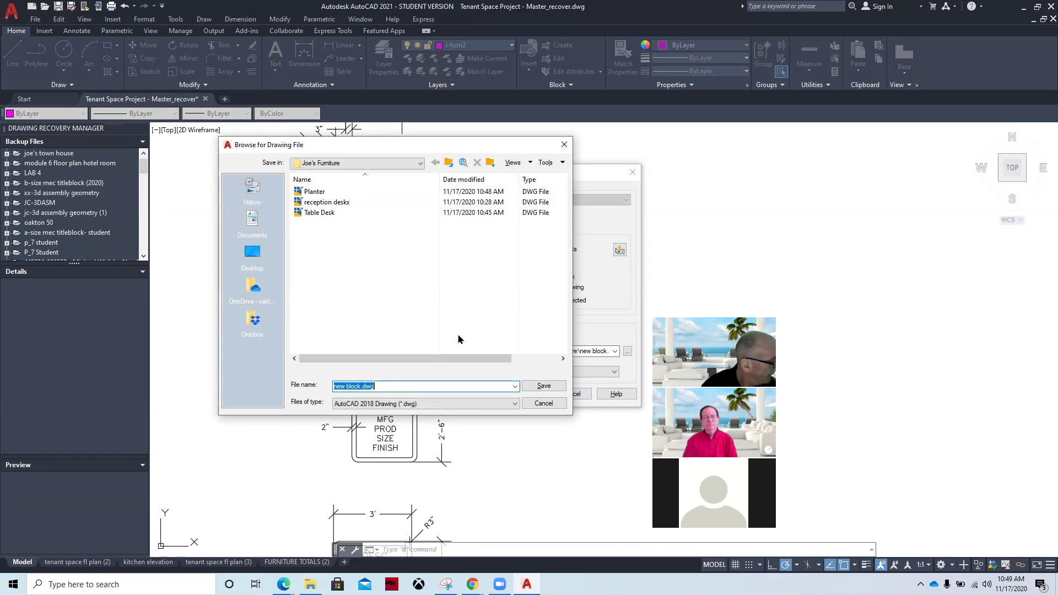
{"action": "type", "text": "Lounge Chair"}
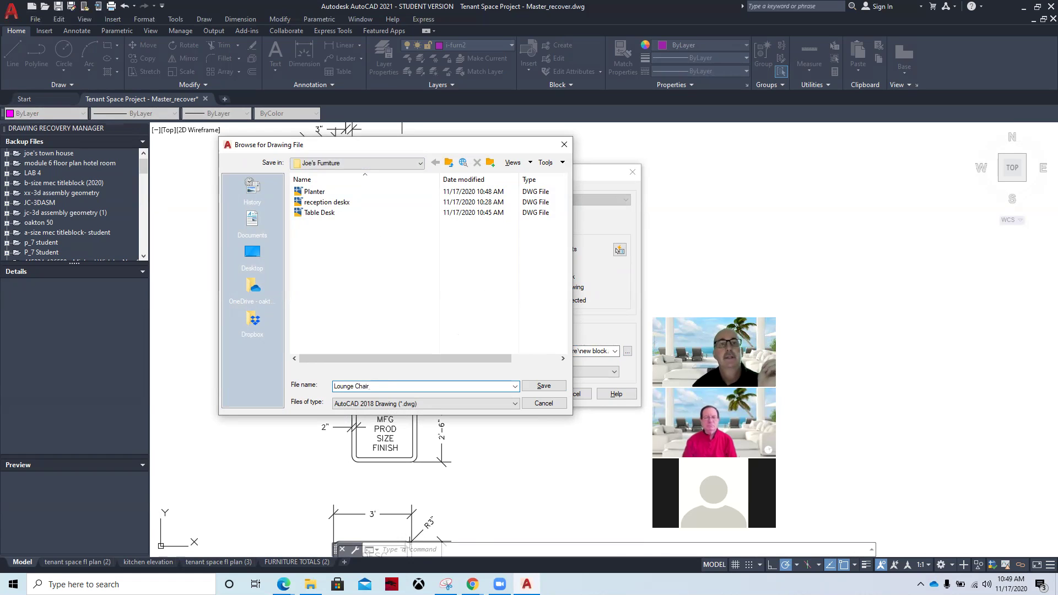
{"action": "left_click", "coordinate": [537, 386]}
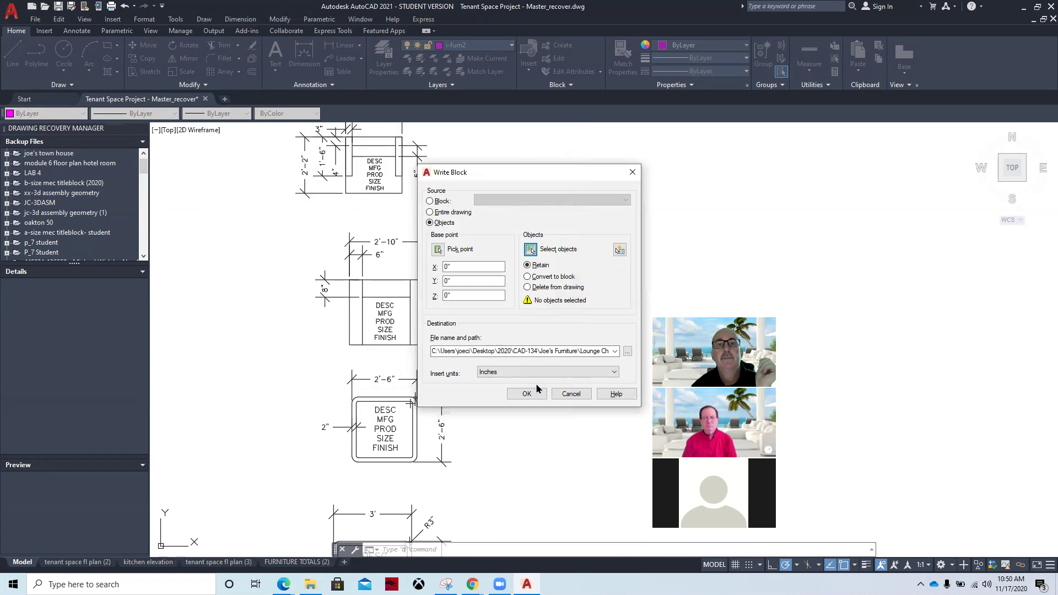
Set the block's base point at the midpoint of the back edge of the 2'-10" wide lounge chair.
{"action": "left_click", "coordinate": [439, 250]}
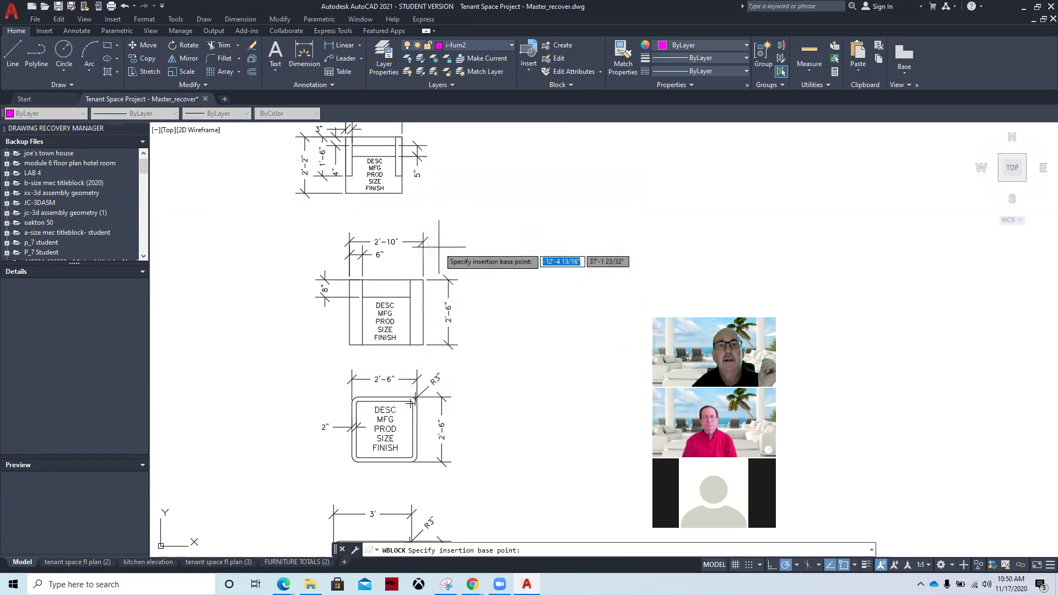
{"action": "right_click", "coordinate": [533, 241], "text": "shift"}
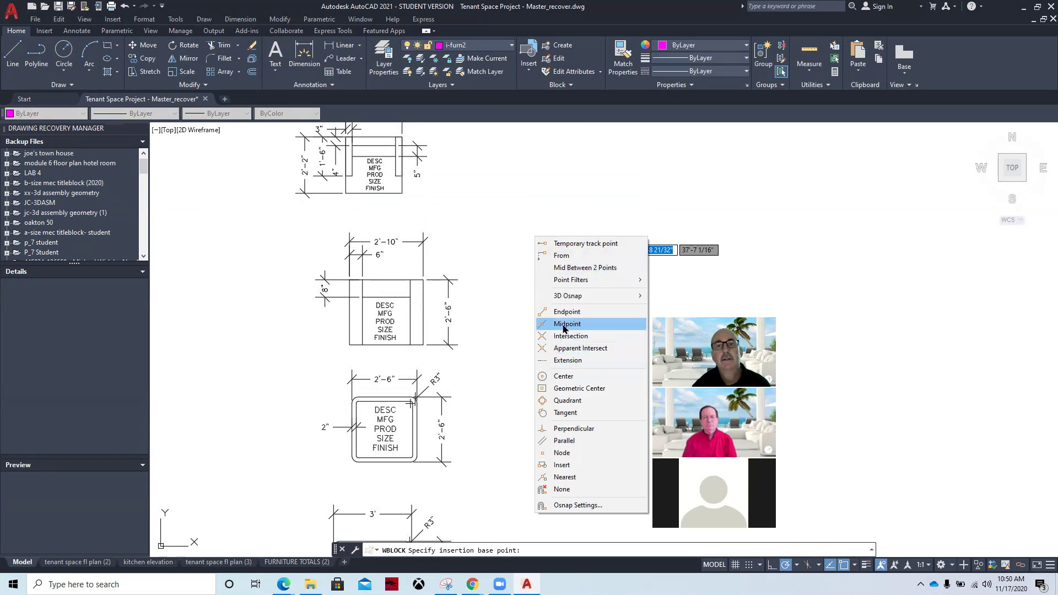
{"action": "left_click", "coordinate": [567, 323]}
{"action": "left_click", "coordinate": [408, 278]}
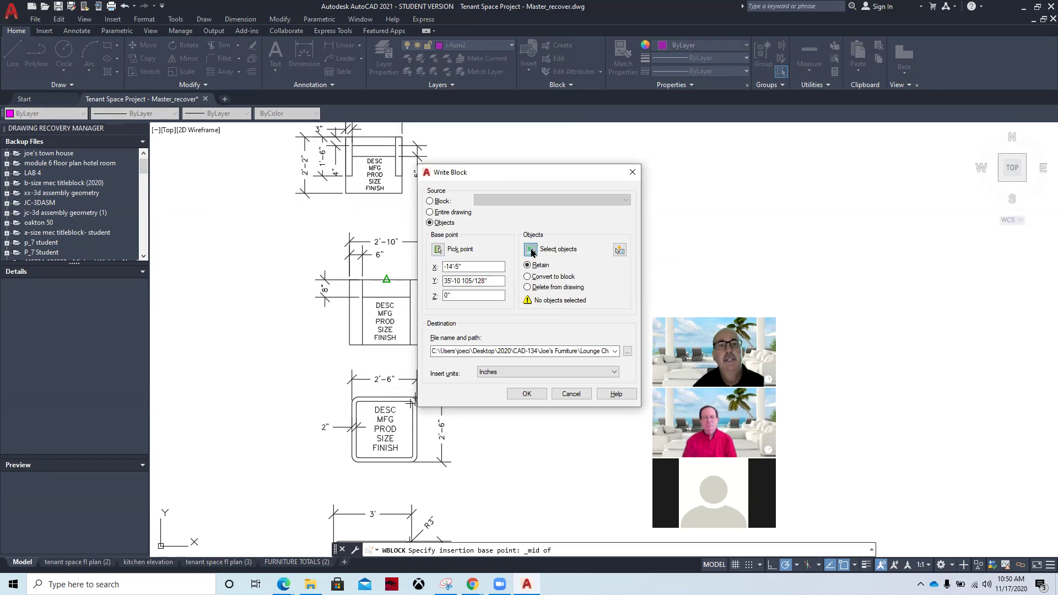
Select DESC, MFG, PROD, SIZE and FINISH in order plus the lounge chair without its dimensions, and write the block.
{"action": "left_click", "coordinate": [530, 250]}
{"action": "left_click", "coordinate": [384, 305]}
{"action": "left_click", "coordinate": [384, 313]}
{"action": "left_click", "coordinate": [384, 321]}
{"action": "left_click", "coordinate": [384, 330]}
{"action": "left_click", "coordinate": [384, 337]}
{"action": "left_click", "coordinate": [343, 274]}
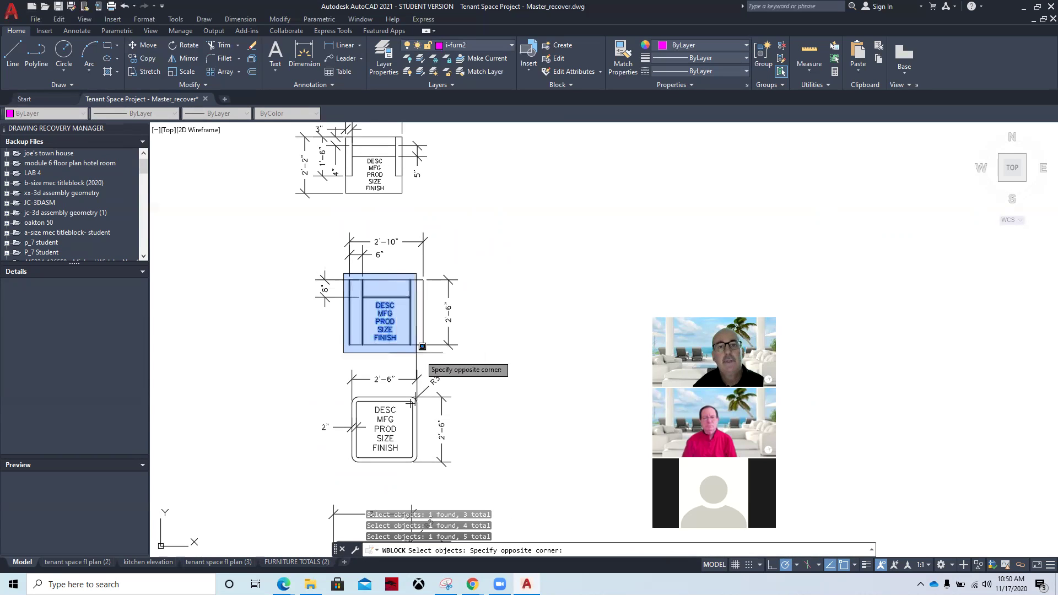
{"action": "left_click", "coordinate": [427, 353]}
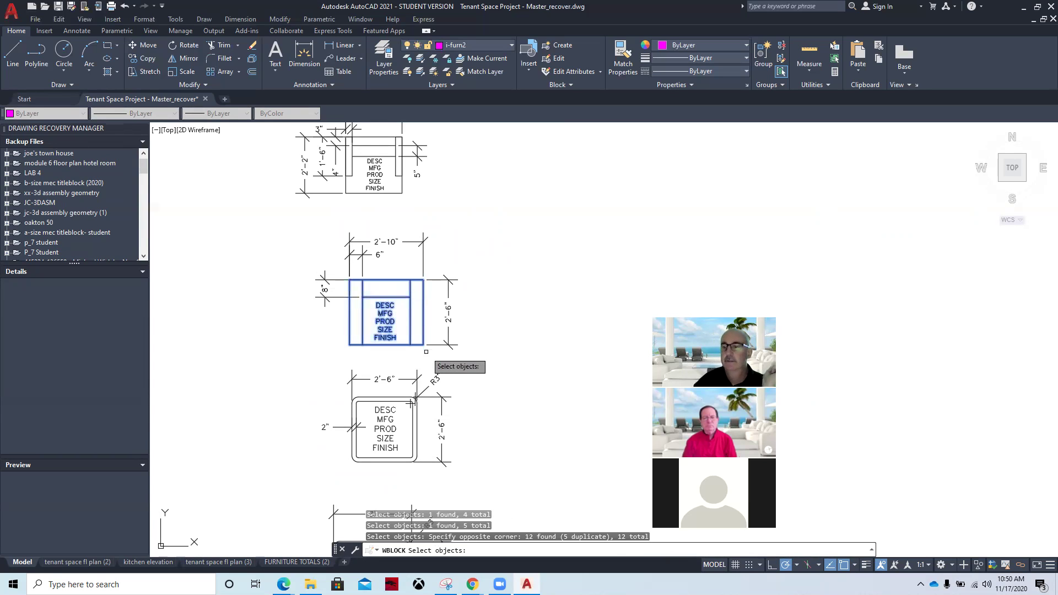
{"action": "key", "text": "Return"}
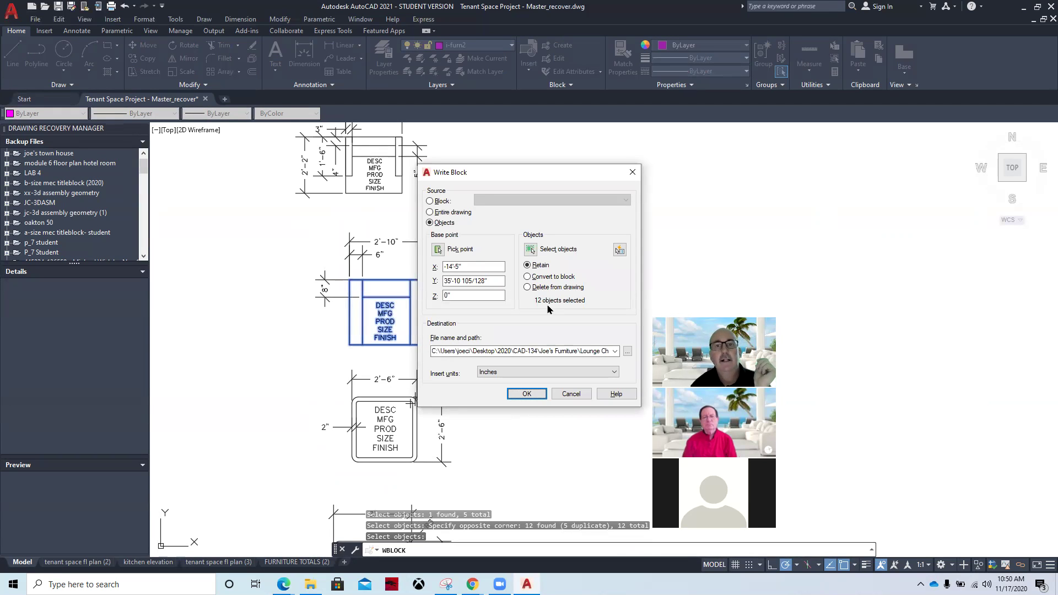
{"action": "left_click", "coordinate": [527, 394]}
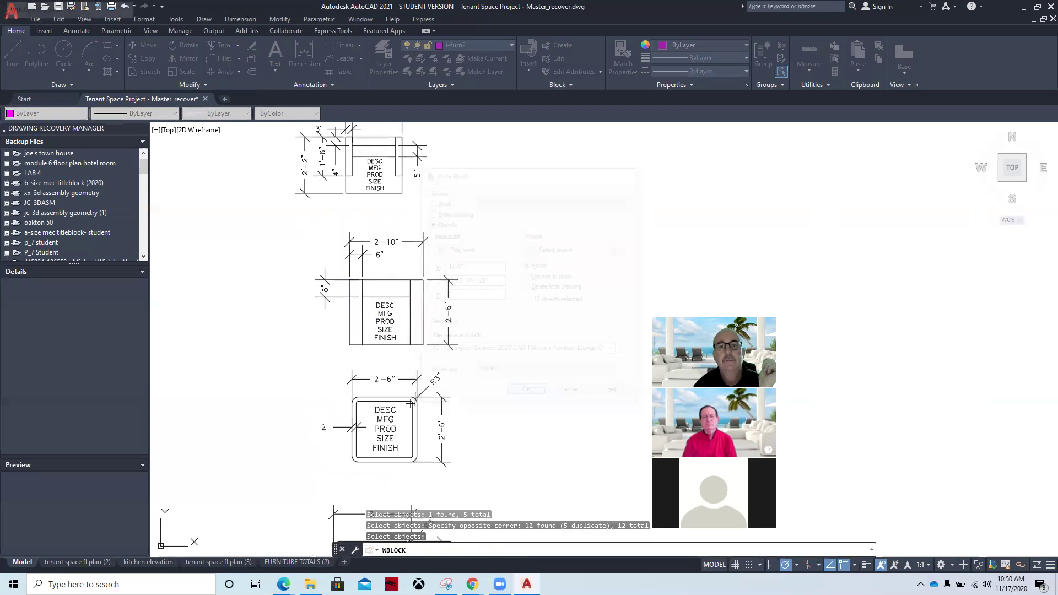
Run Write Block on the 2'-6" square table, selecting DESC, MFG, PROD, SIZE and FINISH in order plus the table without its dimensions.
{"action": "scroll", "coordinate": [513, 398], "scroll_direction": "up", "scroll_amount": 2}
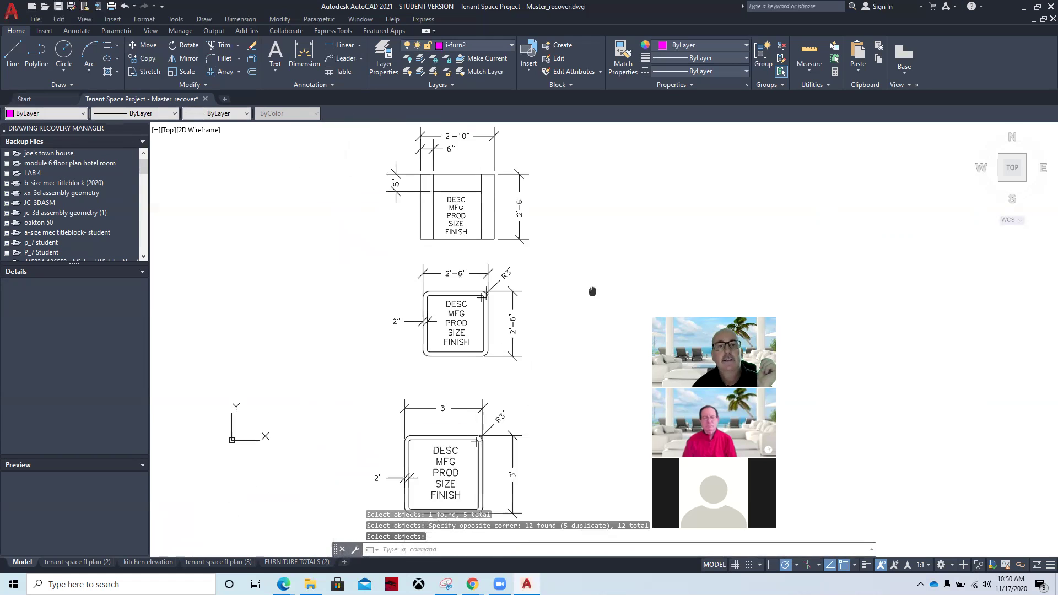
{"action": "scroll", "coordinate": [496, 330], "scroll_direction": "up", "scroll_amount": 3}
{"action": "scroll", "coordinate": [475, 329], "scroll_direction": "down", "scroll_amount": 2}
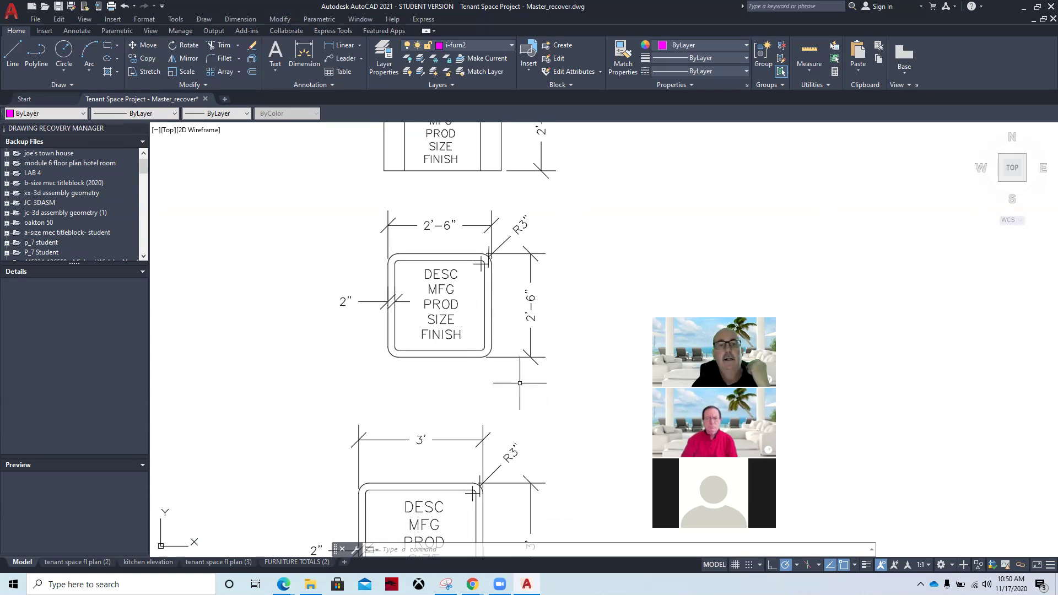
{"action": "middle_click_drag", "start_coordinate": [514, 388], "coordinate": [522, 272]}
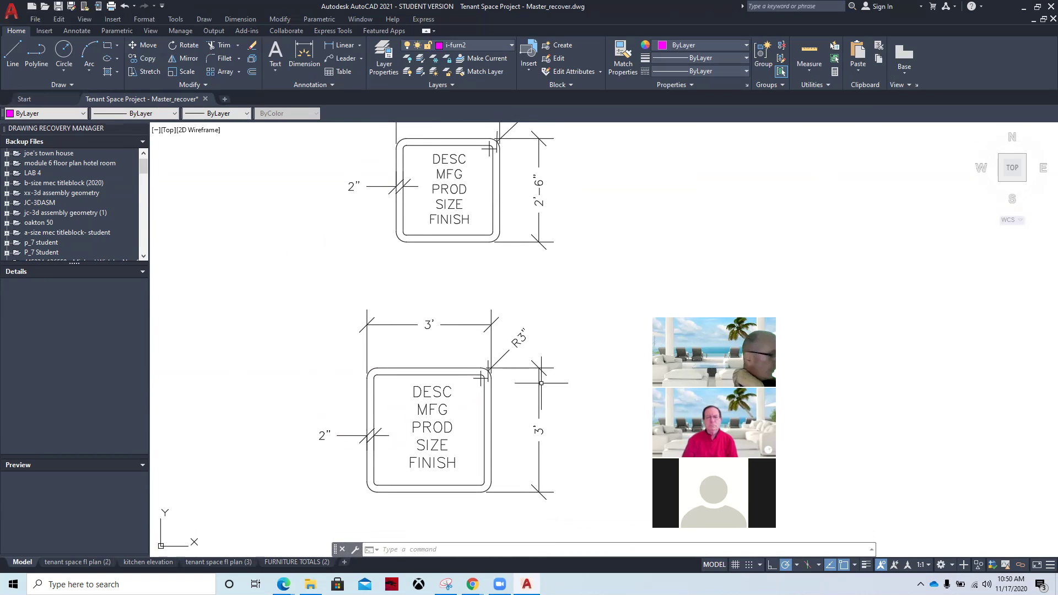
{"action": "middle_click_drag", "start_coordinate": [520, 297], "coordinate": [507, 387]}
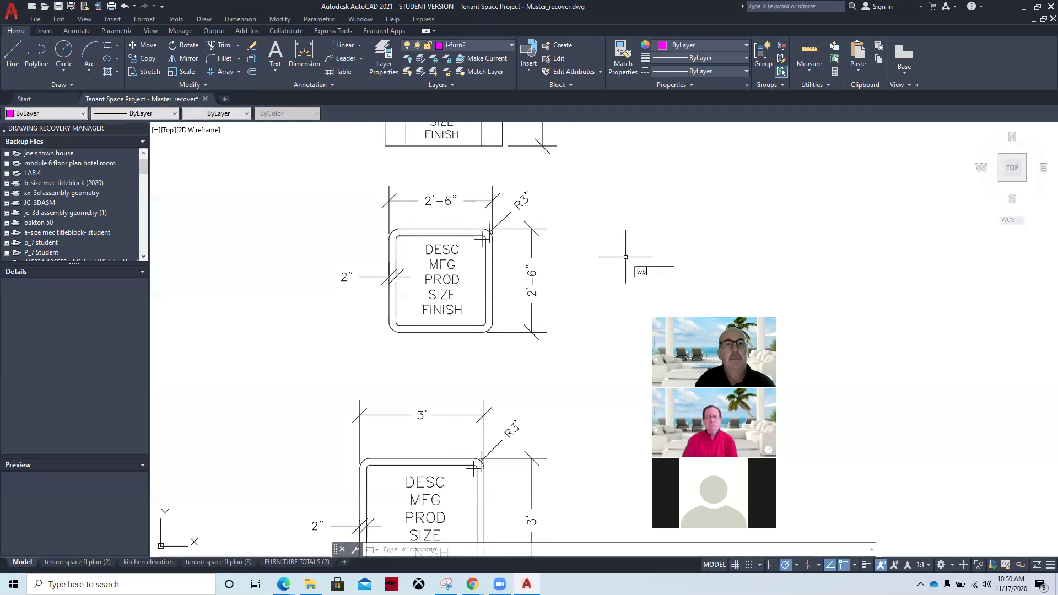
{"action": "key", "text": "Return"}
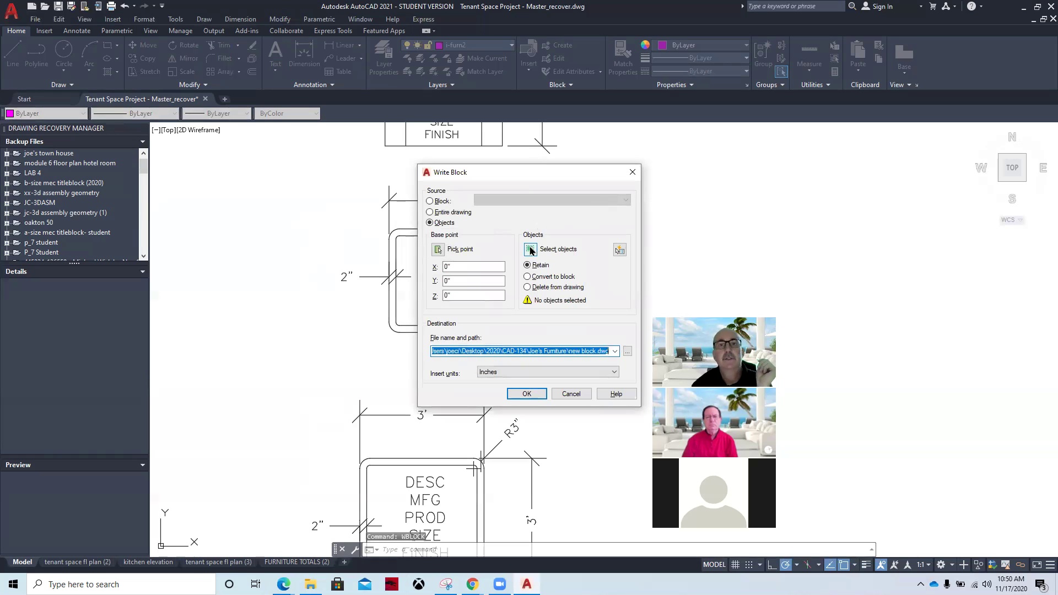
{"action": "left_click", "coordinate": [531, 251]}
{"action": "left_click", "coordinate": [457, 249]}
{"action": "left_click", "coordinate": [450, 265]}
{"action": "left_click", "coordinate": [451, 279]}
{"action": "left_click", "coordinate": [450, 295]}
{"action": "left_click", "coordinate": [447, 310]}
{"action": "left_click", "coordinate": [370, 221]}
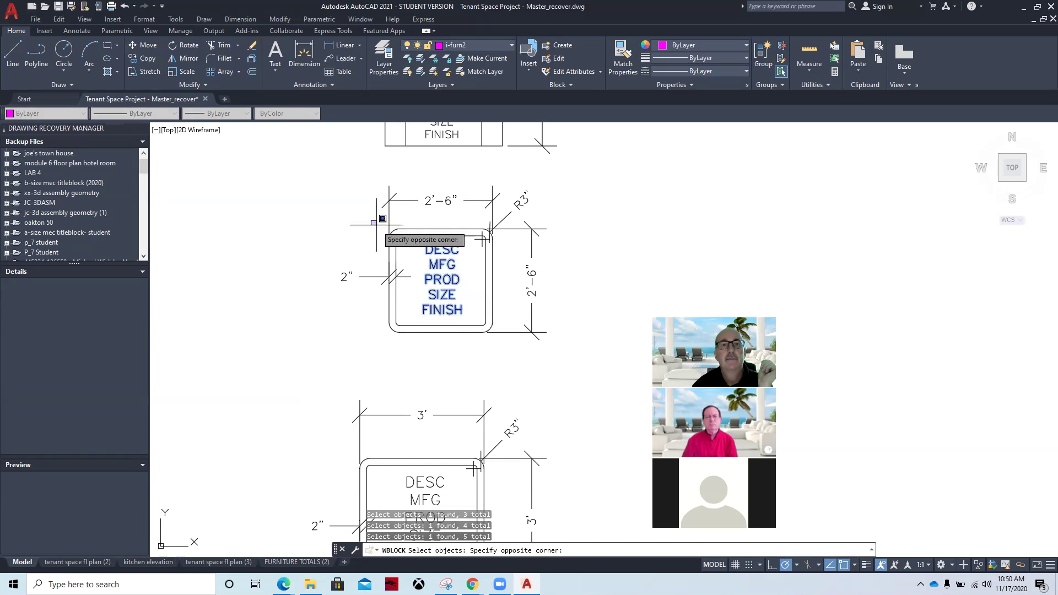
{"action": "left_click", "coordinate": [495, 338]}
{"action": "key", "text": "Return"}
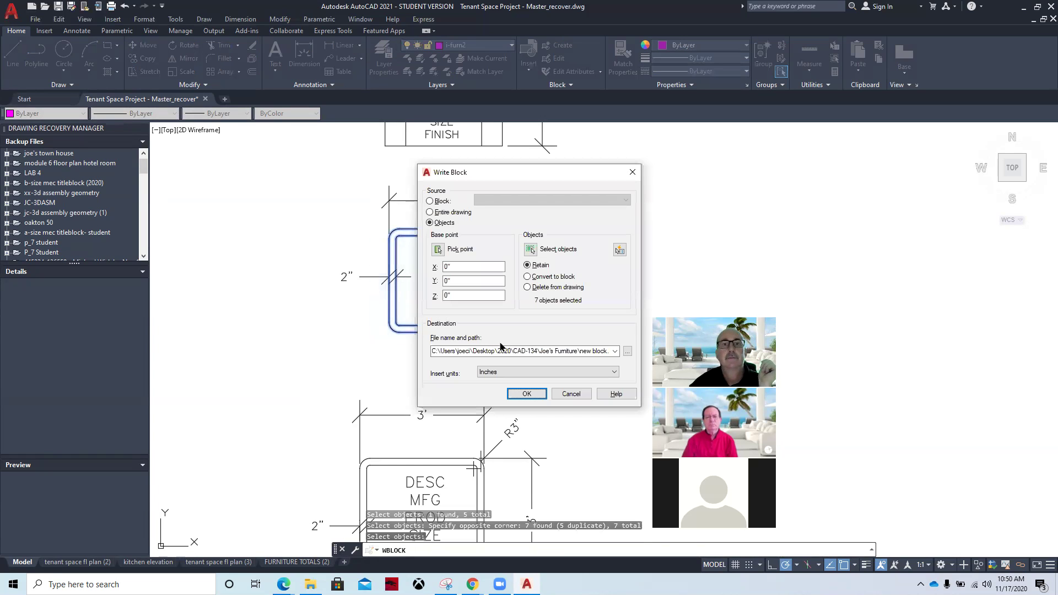
{"action": "left_click", "coordinate": [439, 249]}
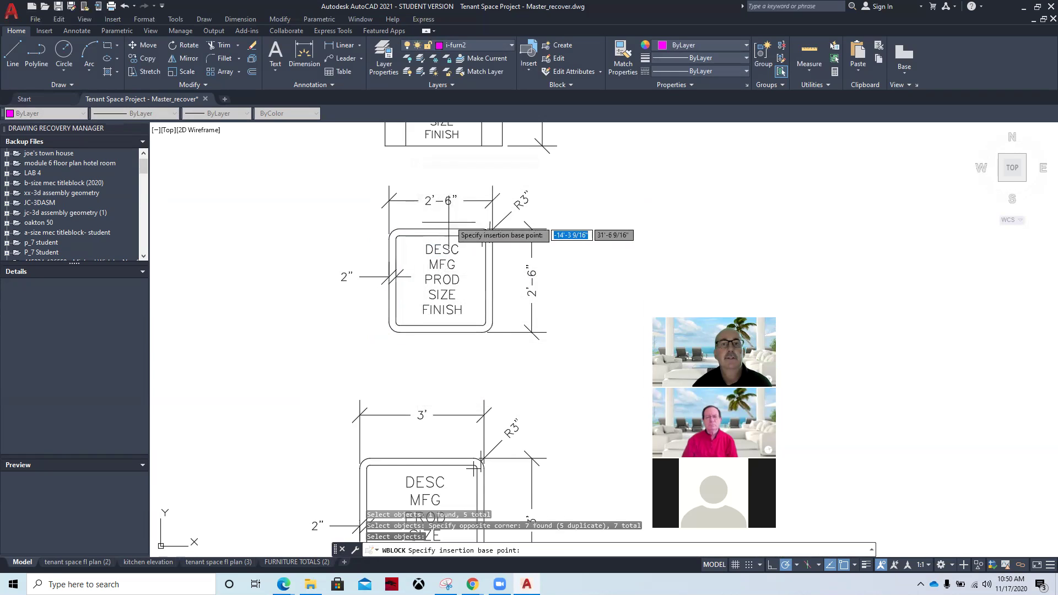
{"action": "right_click", "coordinate": [440, 219], "text": "shift"}
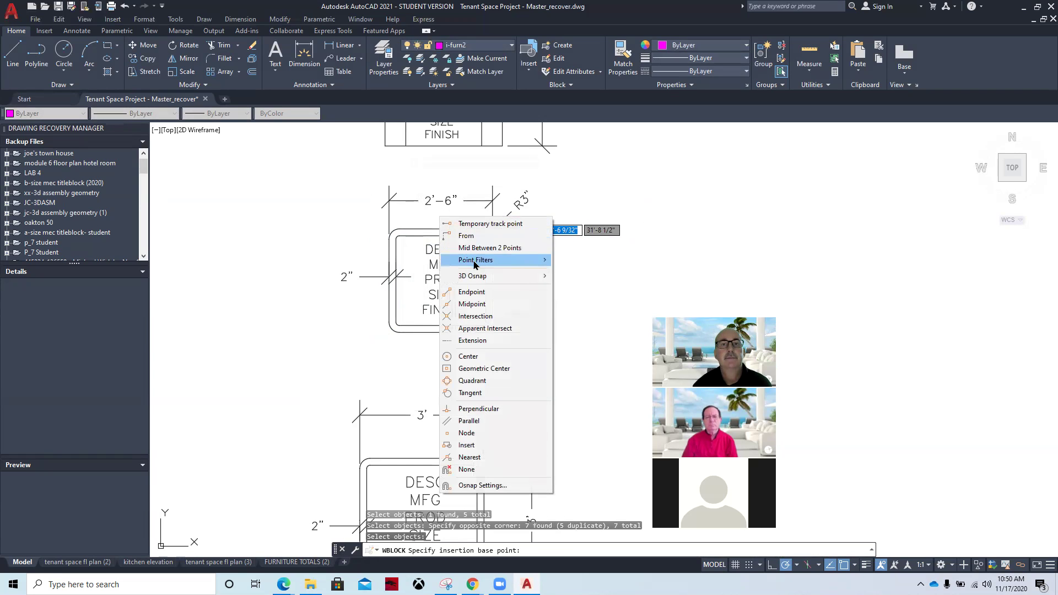
{"action": "left_click", "coordinate": [477, 304]}
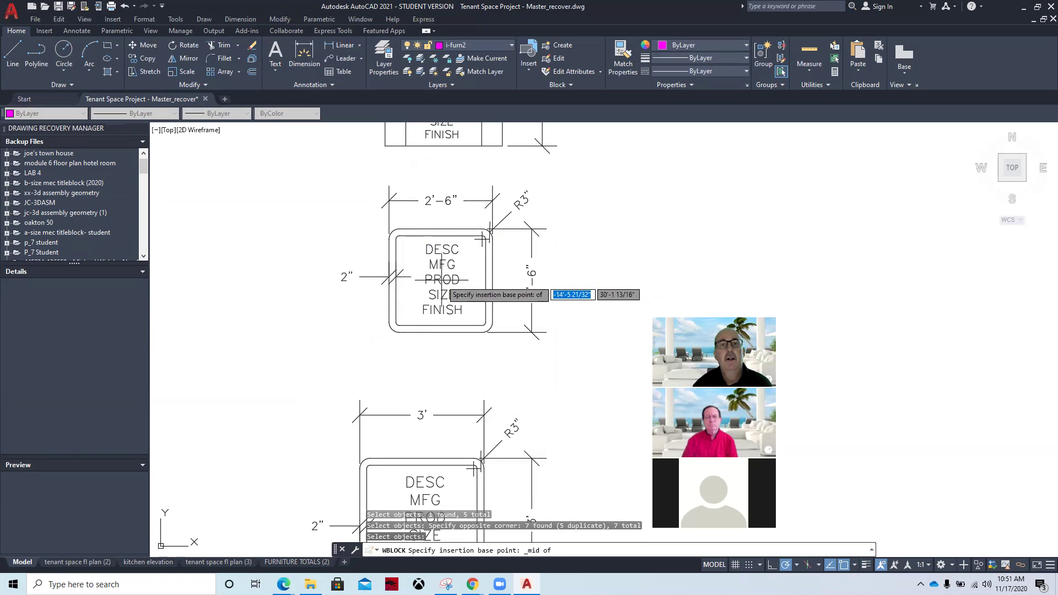
{"action": "left_click", "coordinate": [440, 280]}
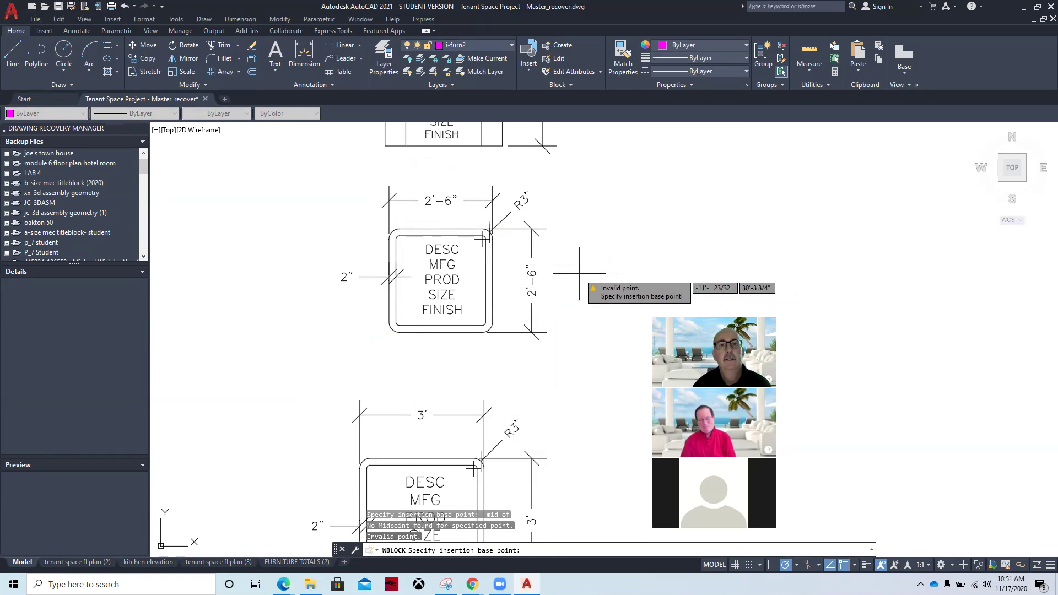
{"action": "key", "text": "Escape"}
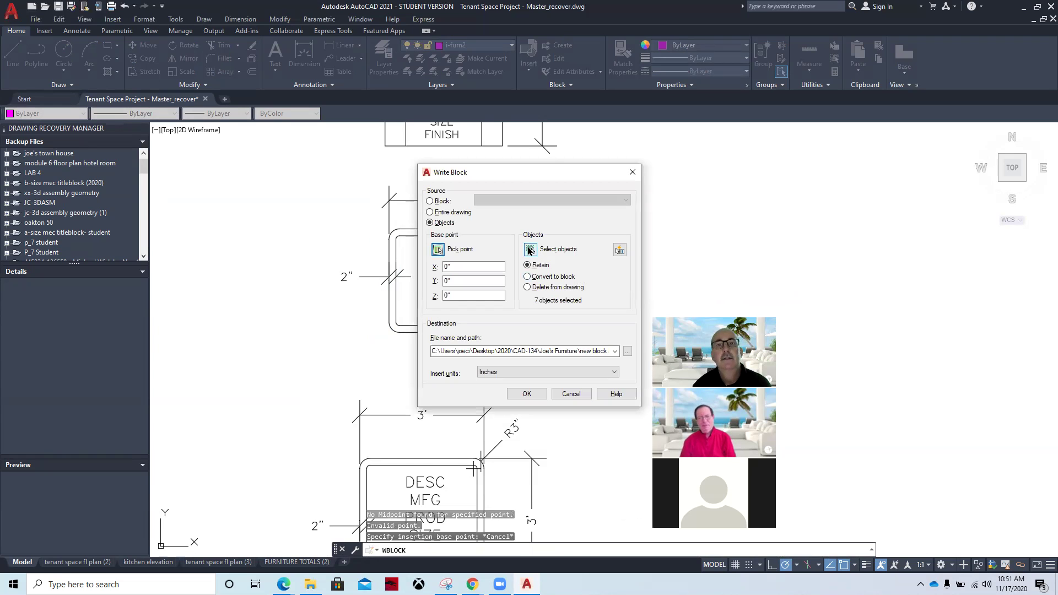
Set the base point at about the table's centre and write the block as Corner Table in the furniture folder.
{"action": "left_click", "coordinate": [438, 249]}
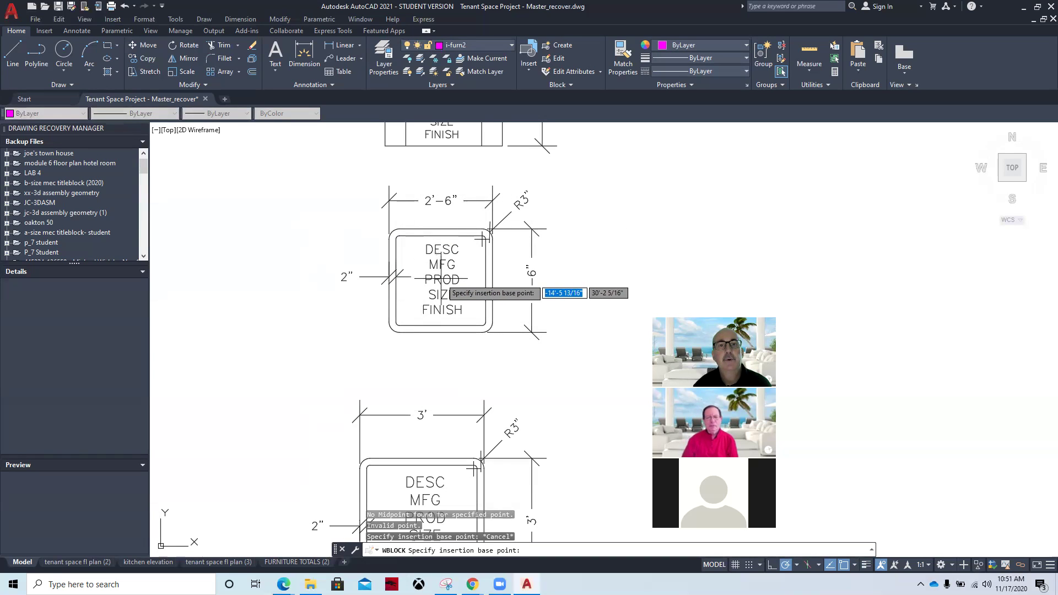
{"action": "left_click", "coordinate": [441, 282]}
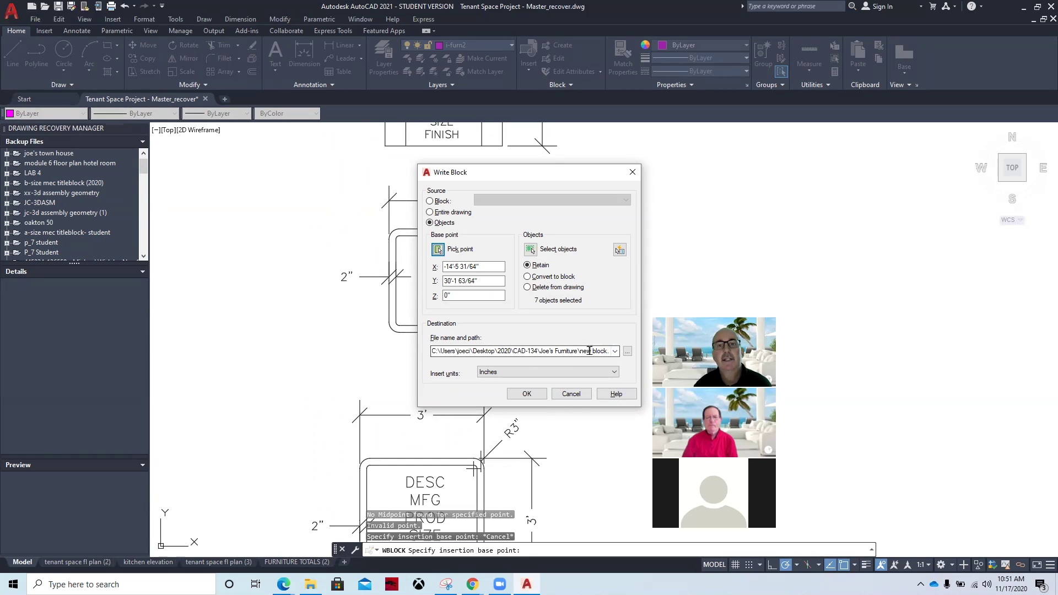
{"action": "left_click", "coordinate": [628, 352]}
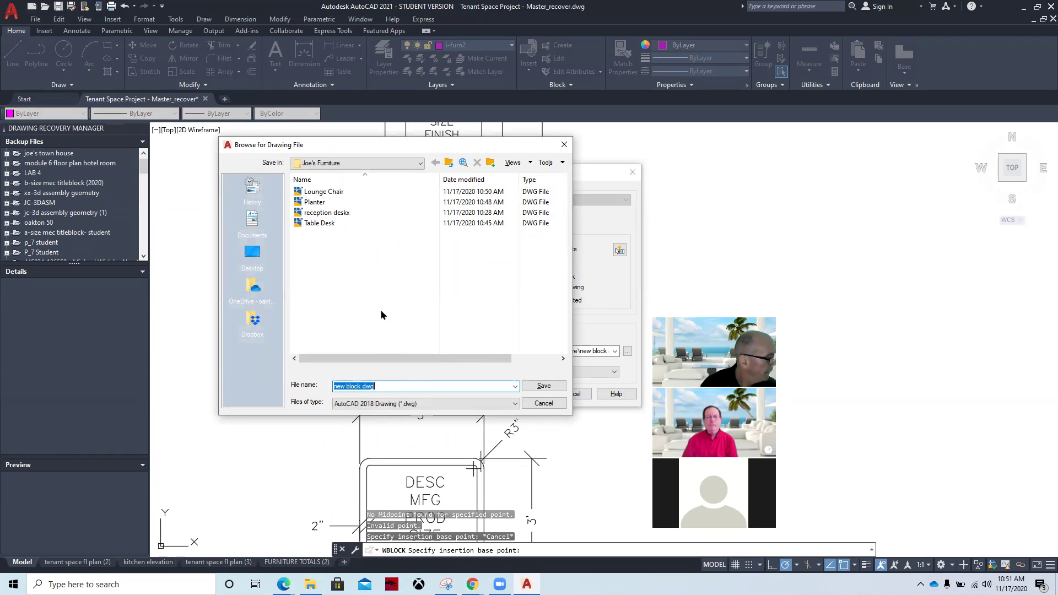
{"action": "type", "text": "Com"}
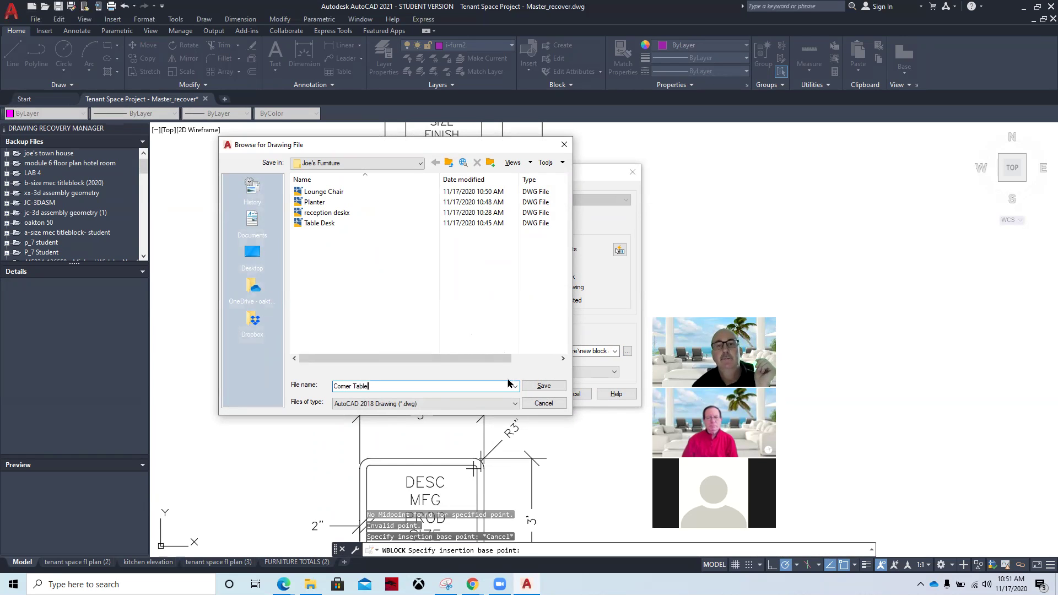
{"action": "left_click", "coordinate": [540, 386]}
{"action": "left_click", "coordinate": [519, 391]}
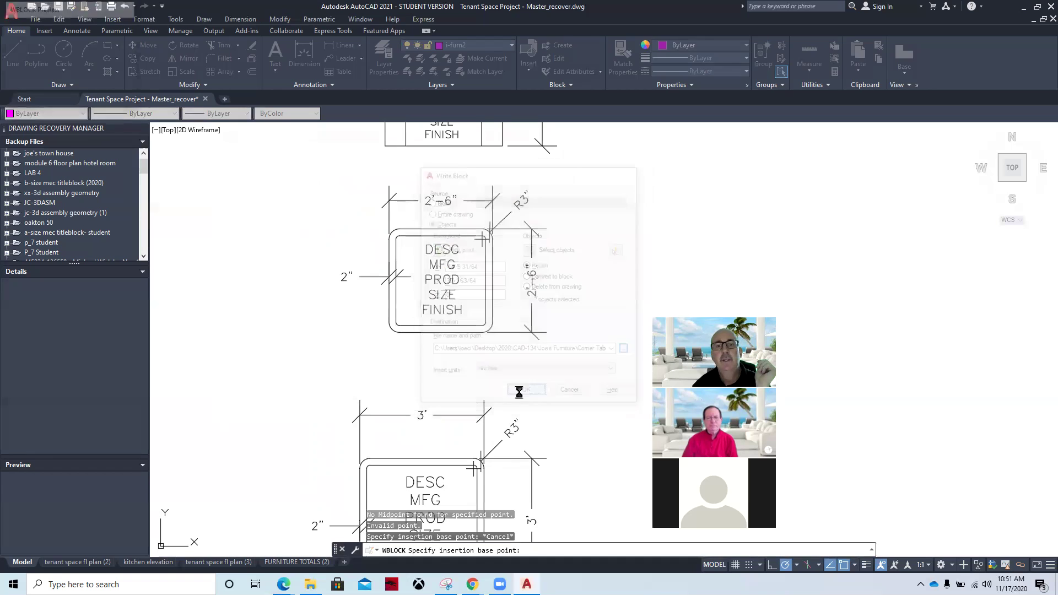
Load the Corner Table drawing file from the furniture folder with Classic Insert and redefine the existing block.
{"action": "scroll", "coordinate": [642, 375], "scroll_direction": "down", "scroll_amount": 4}
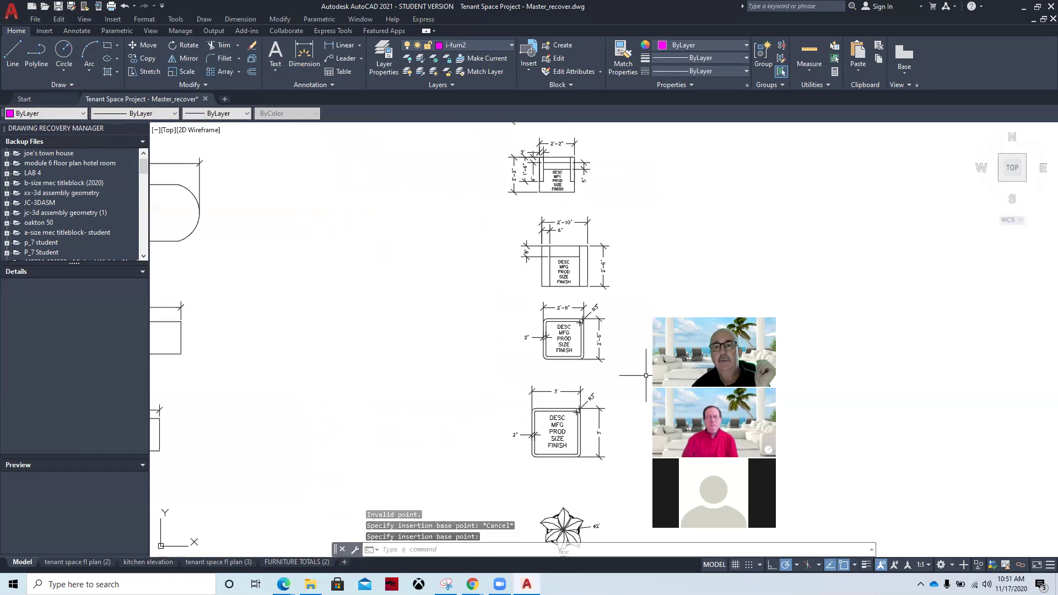
{"action": "middle_click_drag", "start_coordinate": [646, 375], "coordinate": [210, 163]}
{"action": "mouse_move", "coordinate": [775, 248]}
{"action": "middle_mouse_down"}
{"action": "mouse_move", "coordinate": [604, 247]}
{"action": "mouse_move", "coordinate": [217, 309]}
{"action": "mouse_move", "coordinate": [202, 241]}
{"action": "middle_mouse_up"}
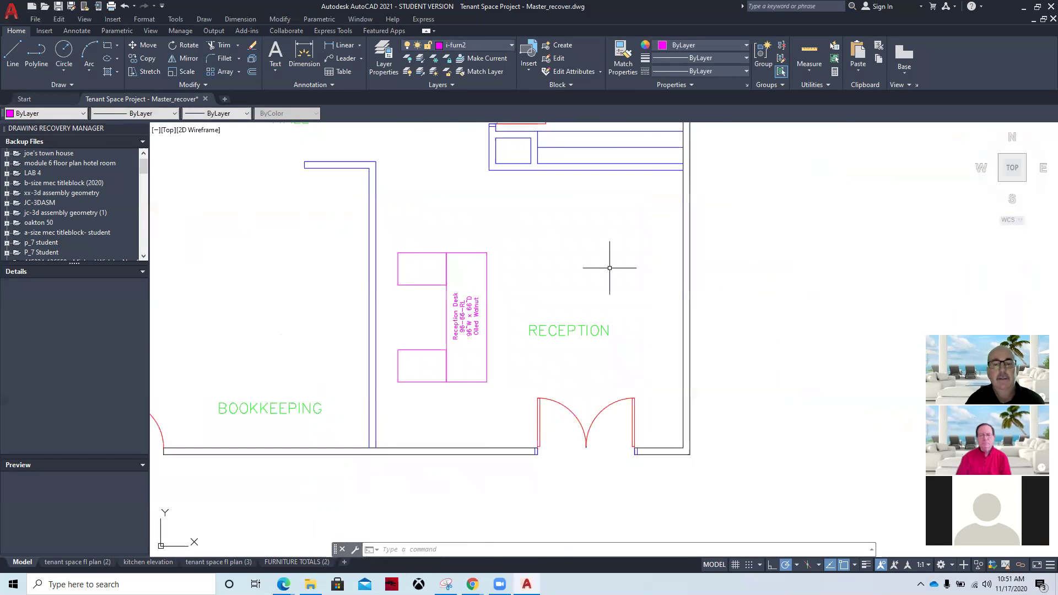
{"action": "type", "text": "class"}
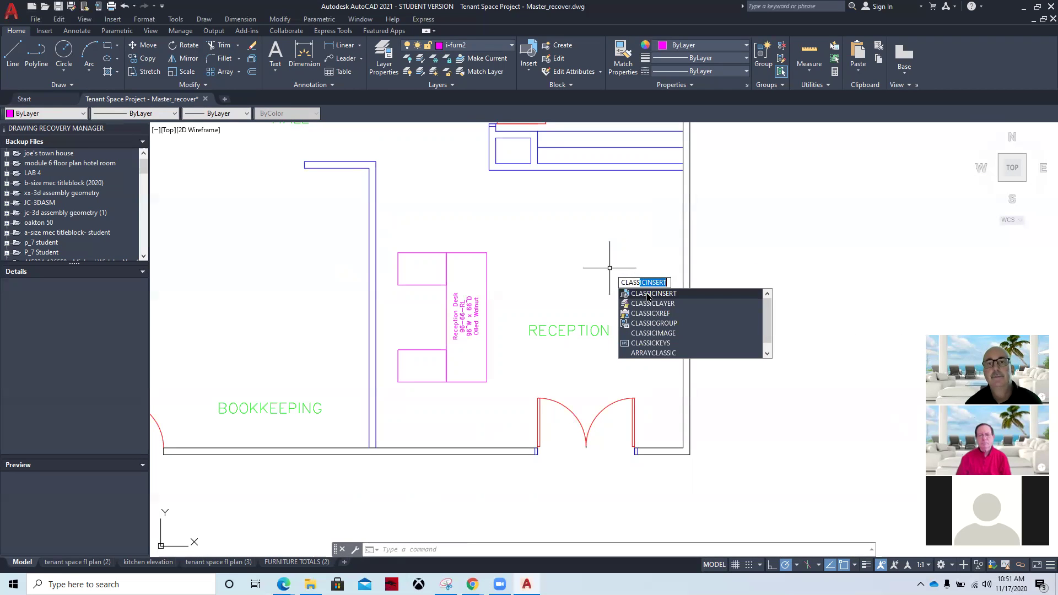
{"action": "left_click", "coordinate": [649, 295]}
{"action": "left_click", "coordinate": [633, 223]}
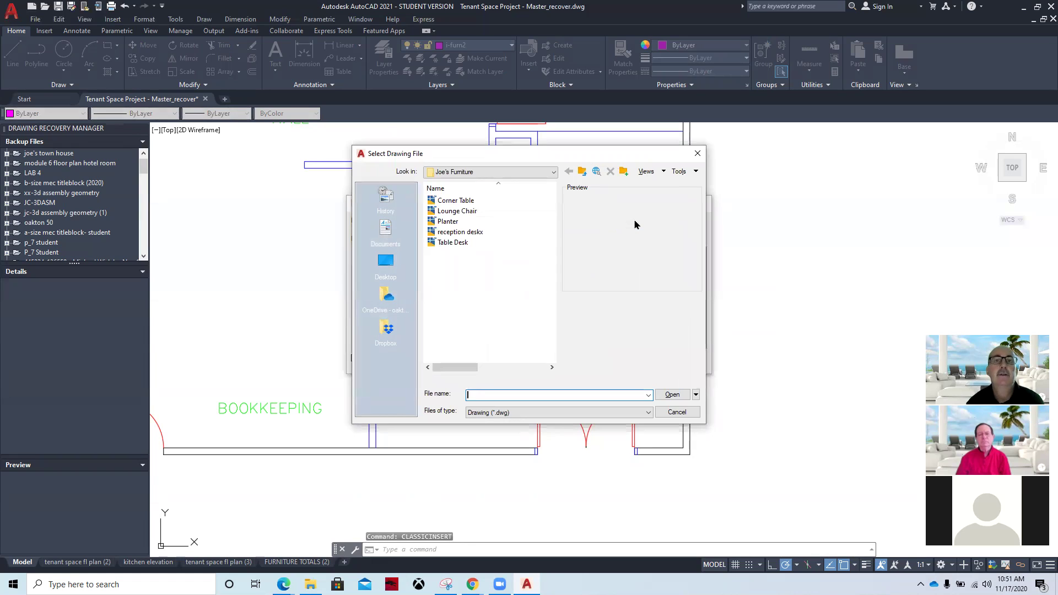
{"action": "left_click", "coordinate": [462, 200]}
{"action": "left_click", "coordinate": [672, 394]}
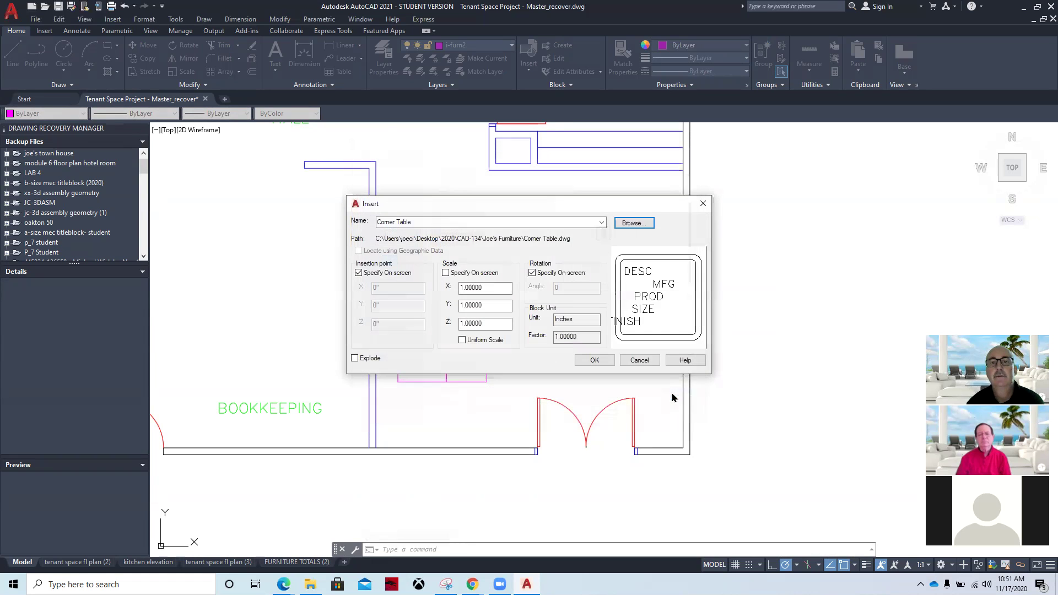
{"action": "left_click", "coordinate": [595, 360]}
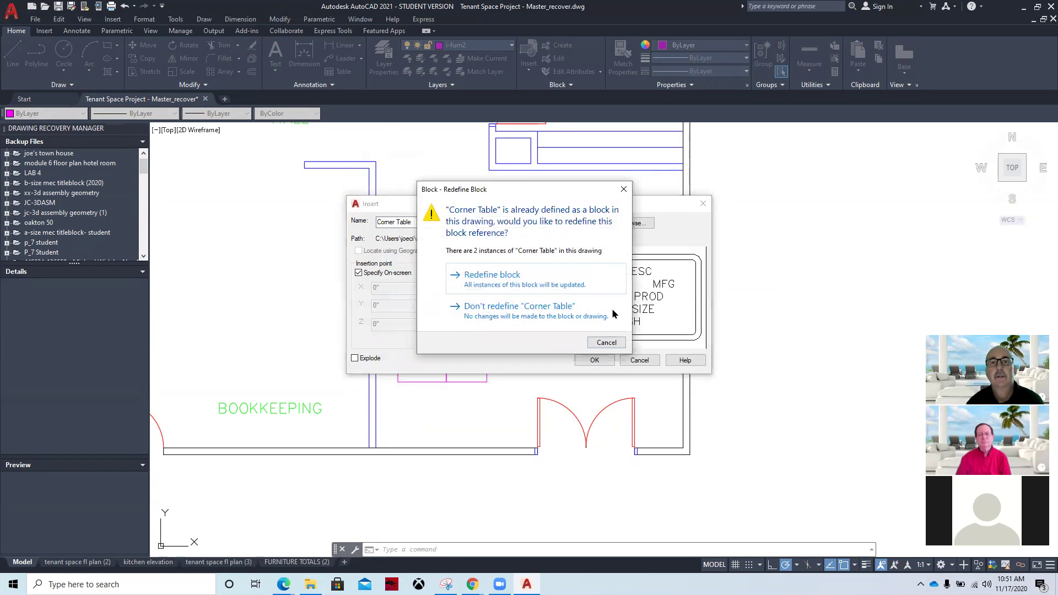
{"action": "left_click", "coordinate": [490, 276]}
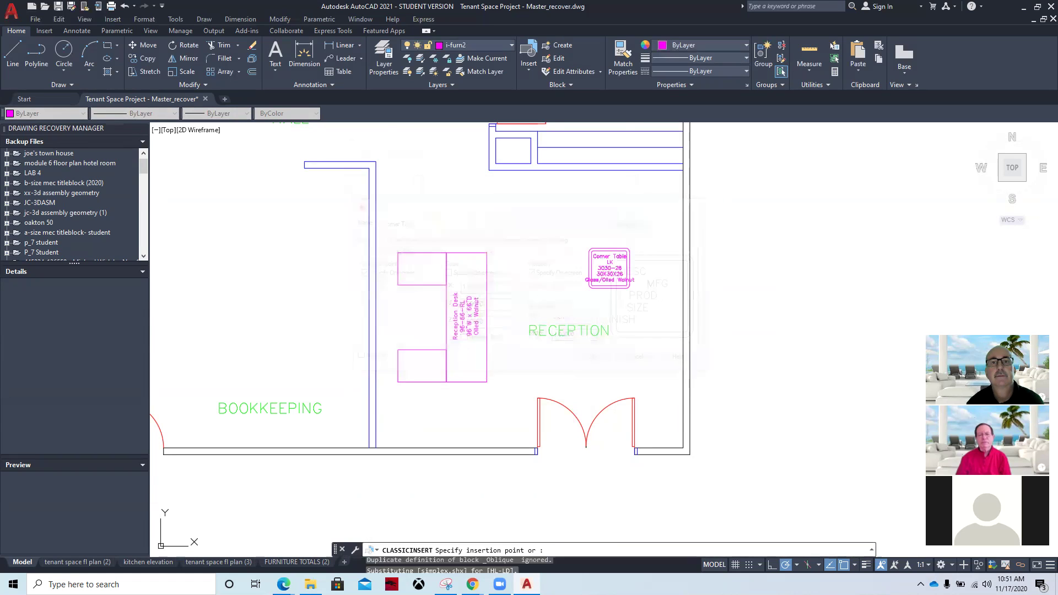
Place the corner table in the upper-right corner of Reception at 0° rotation, keeping the default product number, size and finish.
{"action": "left_click", "coordinate": [655, 197]}
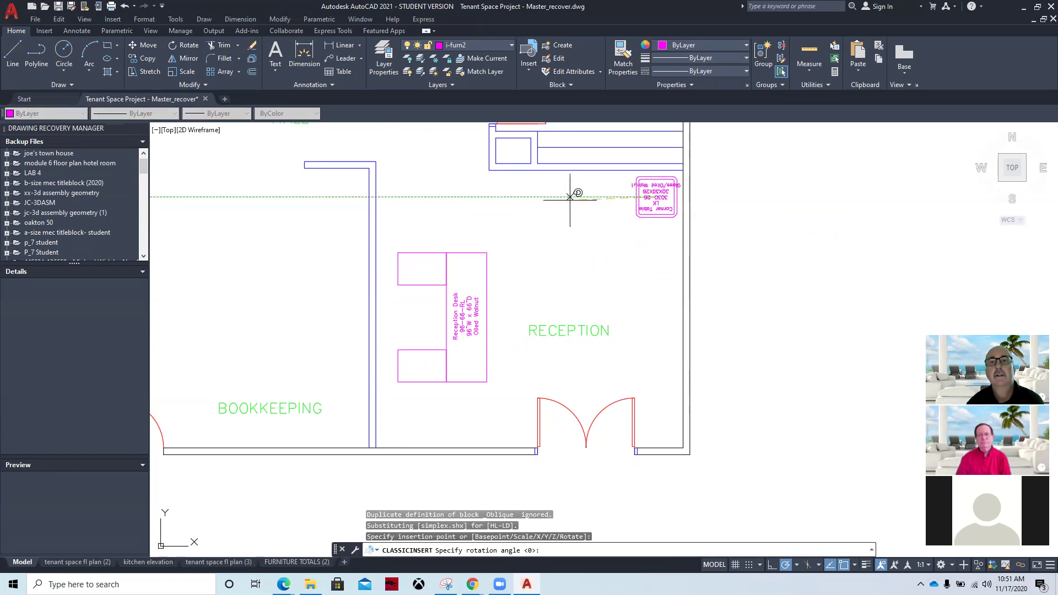
{"action": "scroll", "coordinate": [714, 230], "scroll_direction": "up", "scroll_amount": 5}
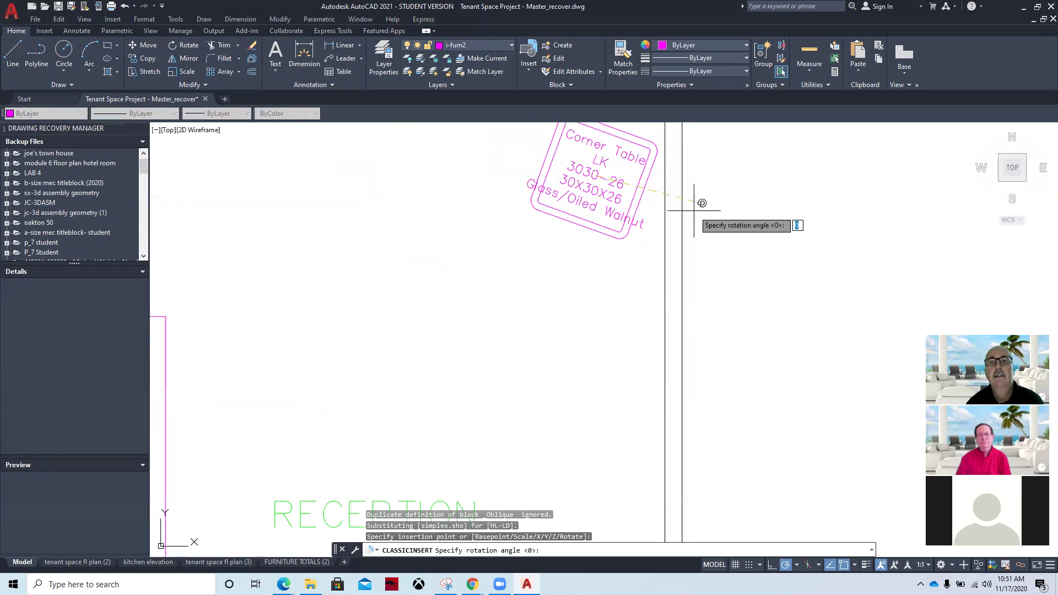
{"action": "left_click", "coordinate": [704, 175]}
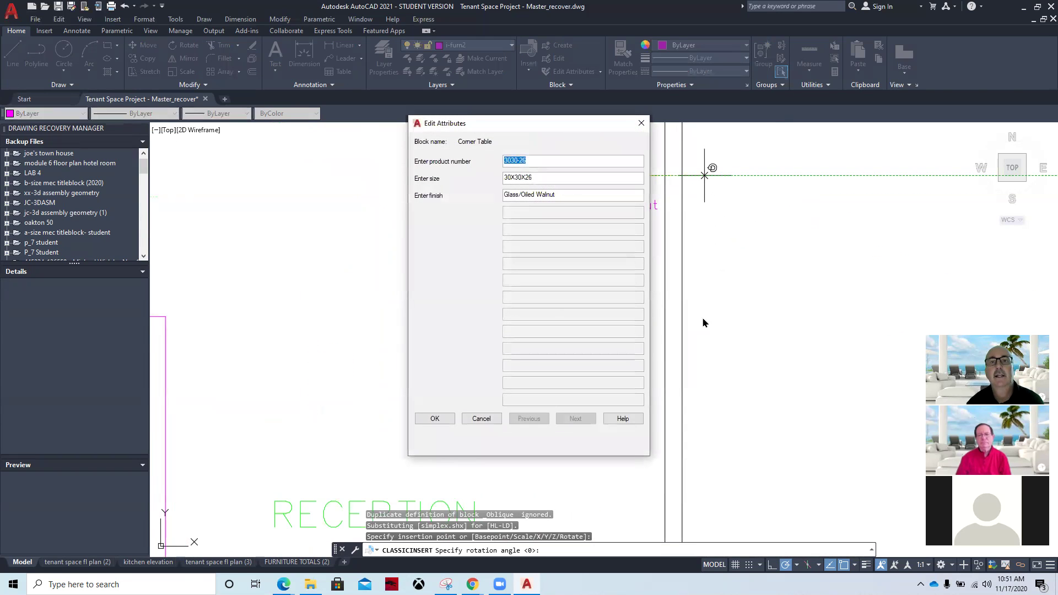
{"action": "left_click", "coordinate": [436, 420]}
{"action": "mouse_move", "coordinate": [467, 353]}
{"action": "middle_mouse_down"}
{"action": "mouse_move", "coordinate": [515, 359]}
{"action": "mouse_move", "coordinate": [580, 393]}
{"action": "middle_mouse_up"}
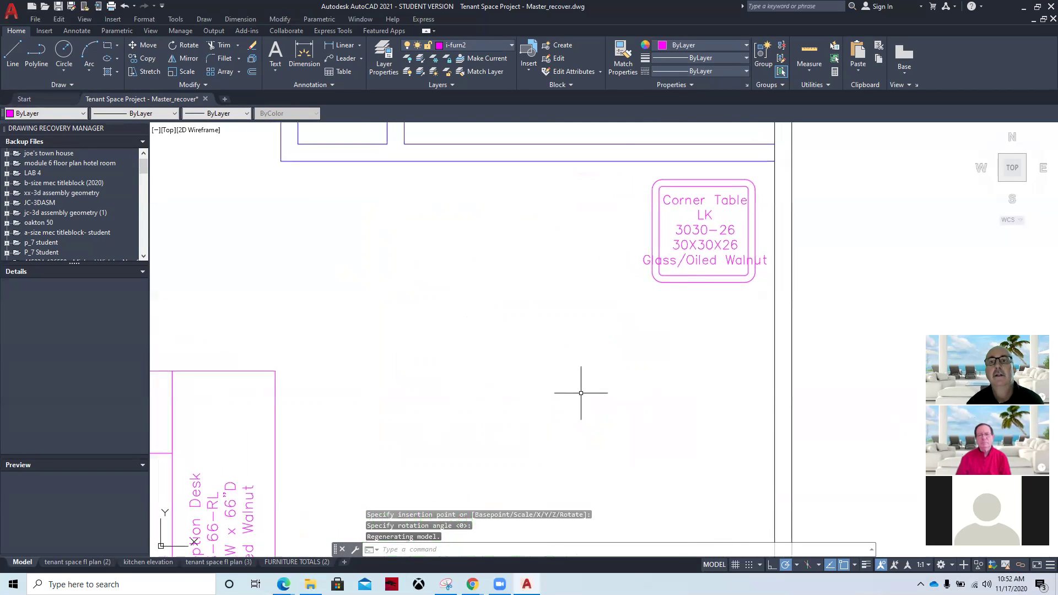
{"action": "scroll", "coordinate": [580, 393], "scroll_direction": "down", "scroll_amount": 2}
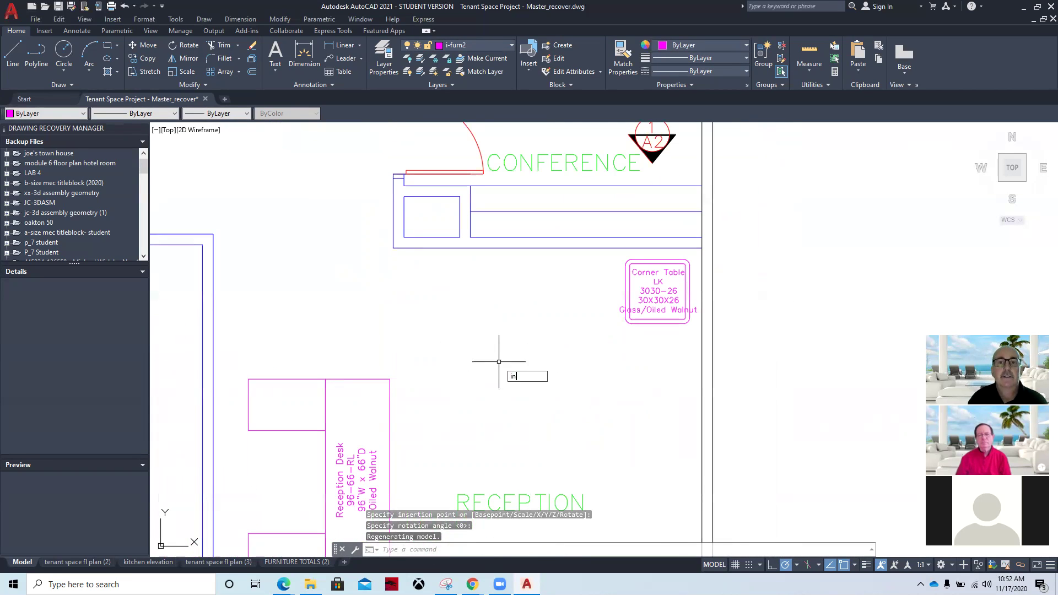
Load the Lounge Chair drawing file from the furniture folder with Classic Insert and redefine the existing block.
{"action": "key", "text": "Return"}
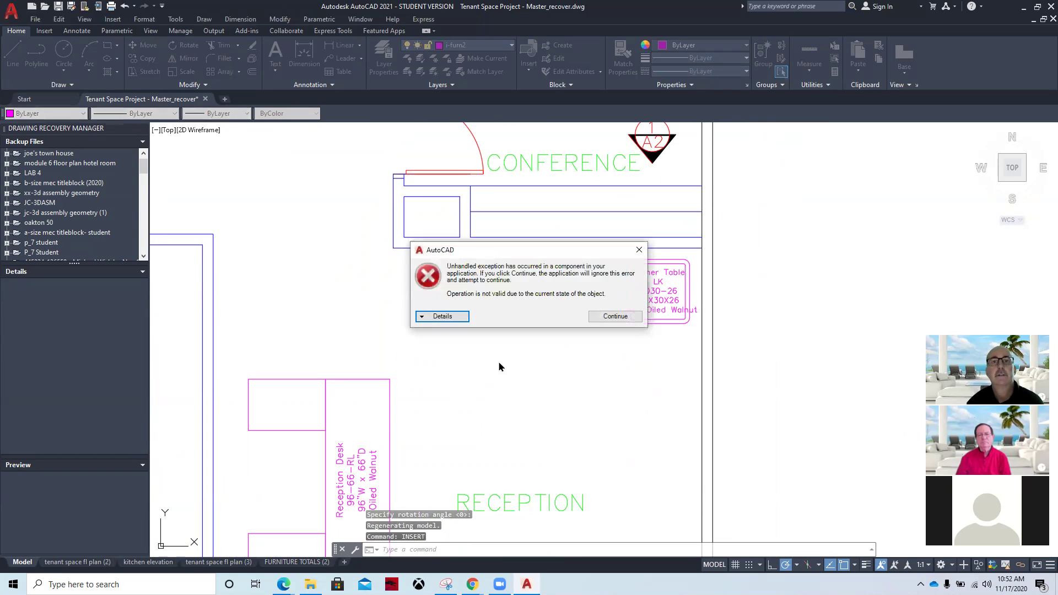
{"action": "key", "text": "Return"}
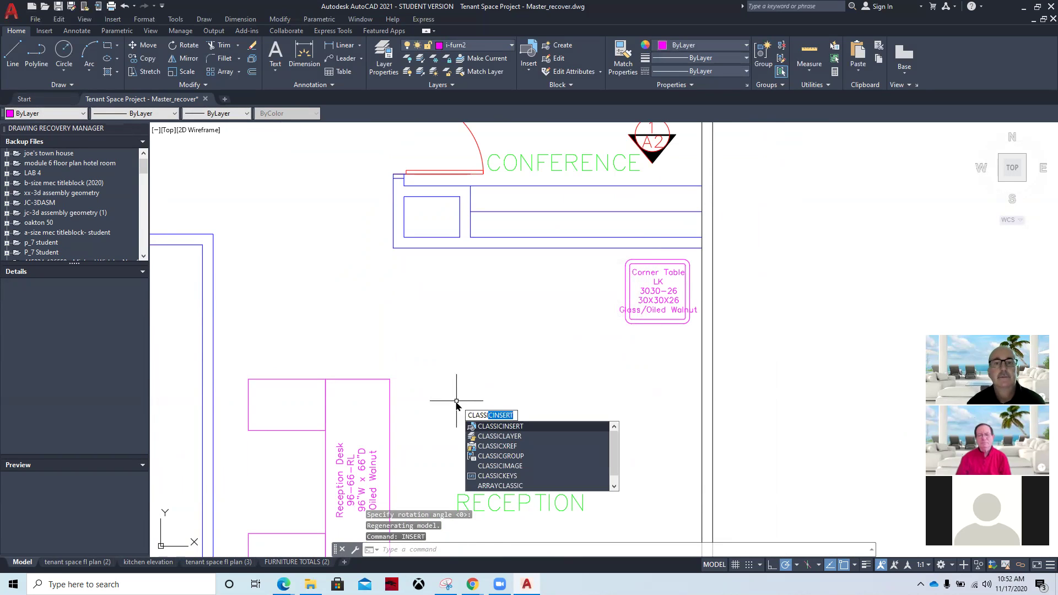
{"action": "key", "text": "Return"}
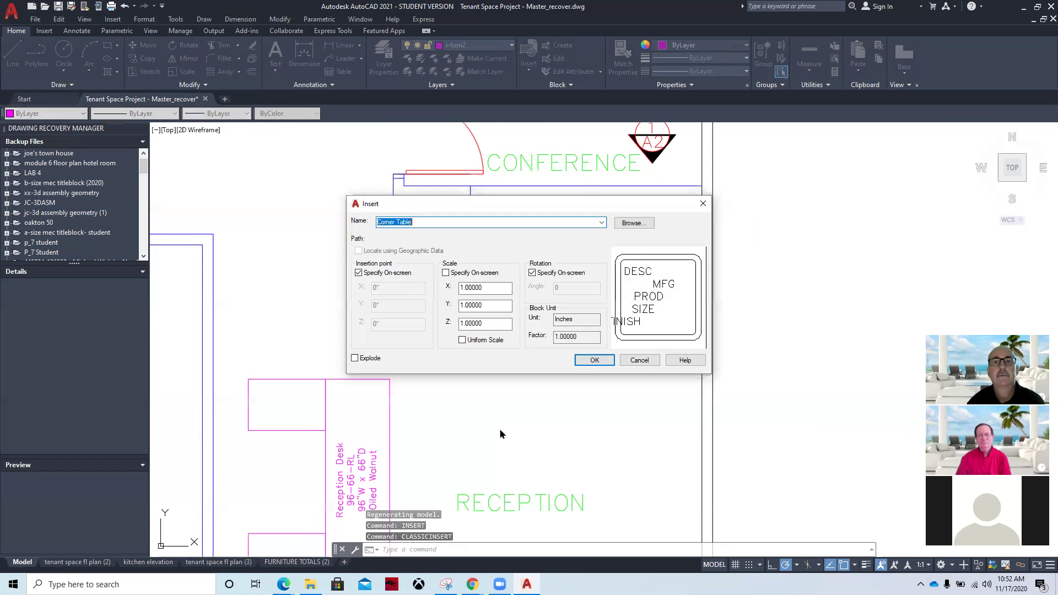
{"action": "left_click", "coordinate": [628, 223]}
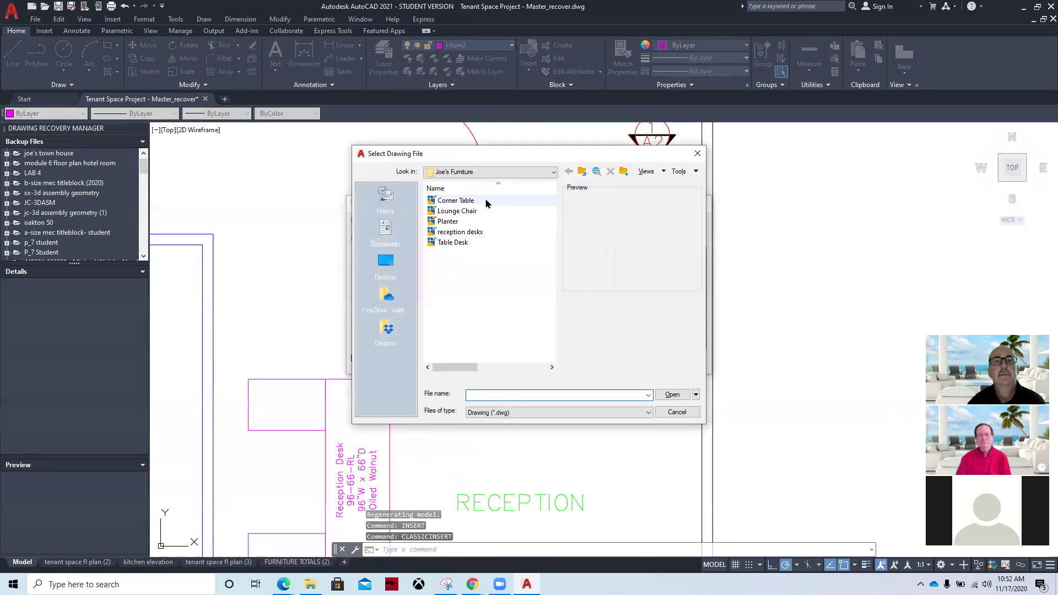
{"action": "left_click", "coordinate": [462, 211]}
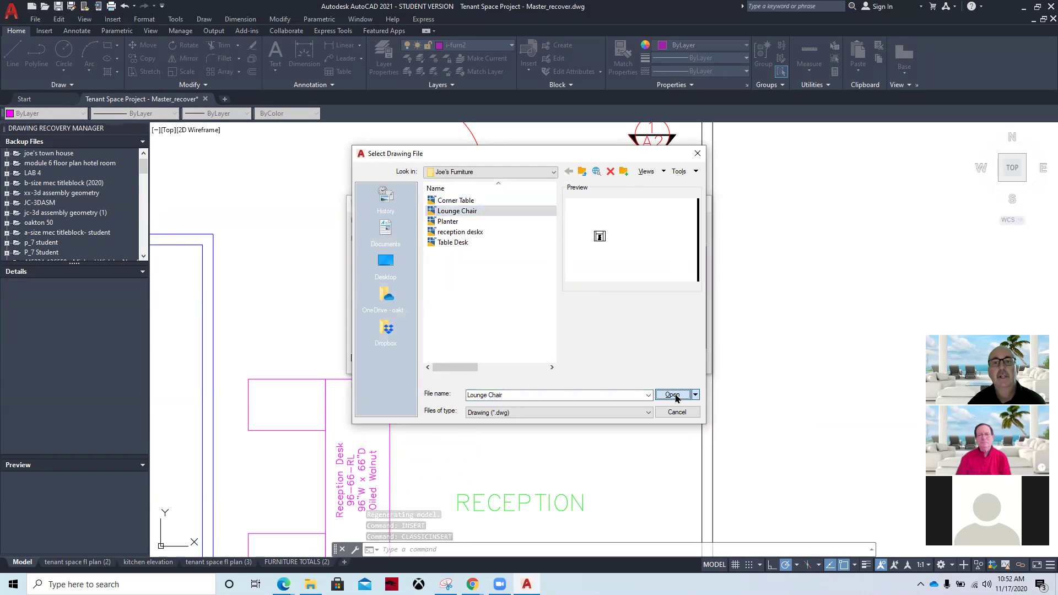
{"action": "left_click", "coordinate": [673, 395]}
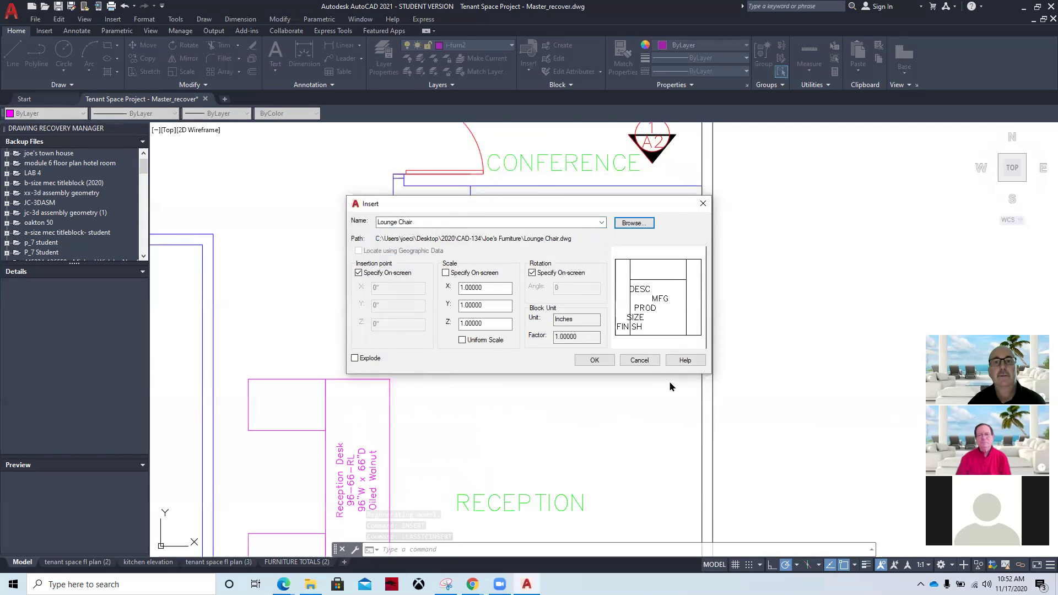
{"action": "left_click", "coordinate": [595, 361]}
{"action": "left_click", "coordinate": [480, 276]}
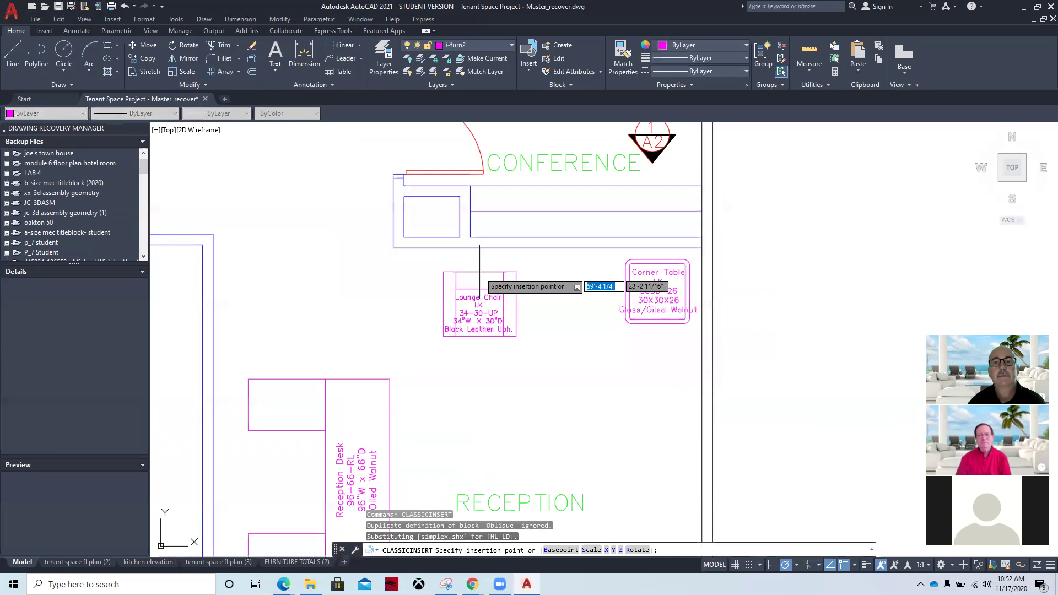
Place the lounge chair just left of the corner table at 0° rotation, keeping its default attribute values.
{"action": "left_click", "coordinate": [577, 260]}
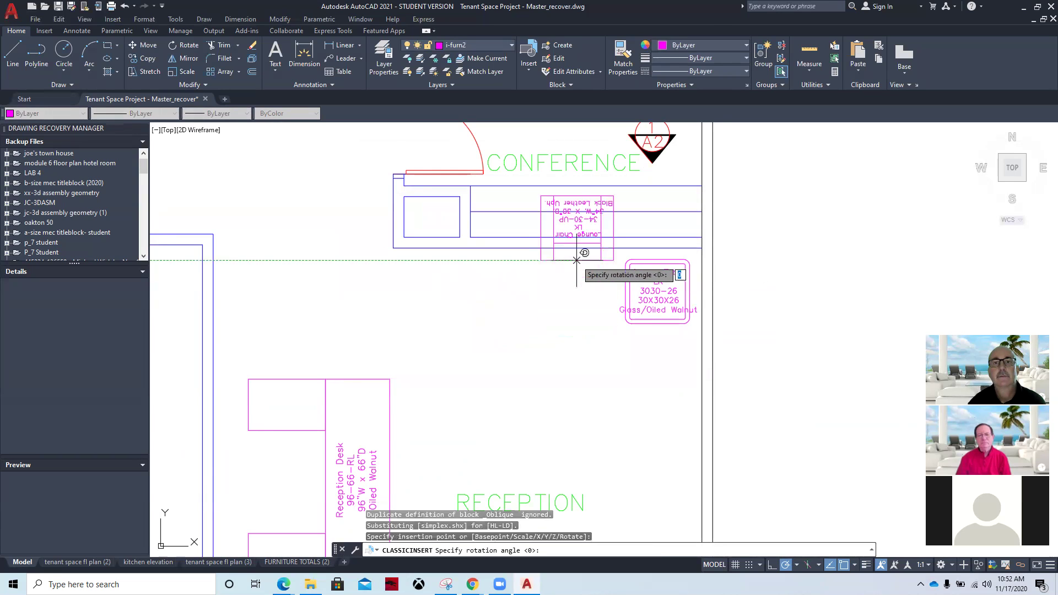
{"action": "left_click", "coordinate": [752, 259]}
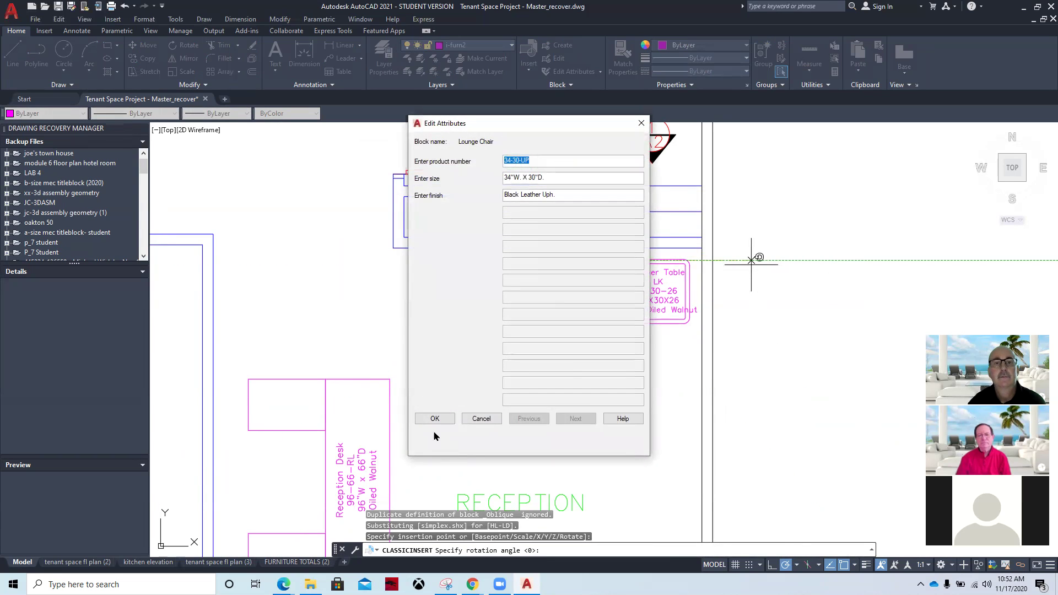
{"action": "left_click", "coordinate": [424, 422]}
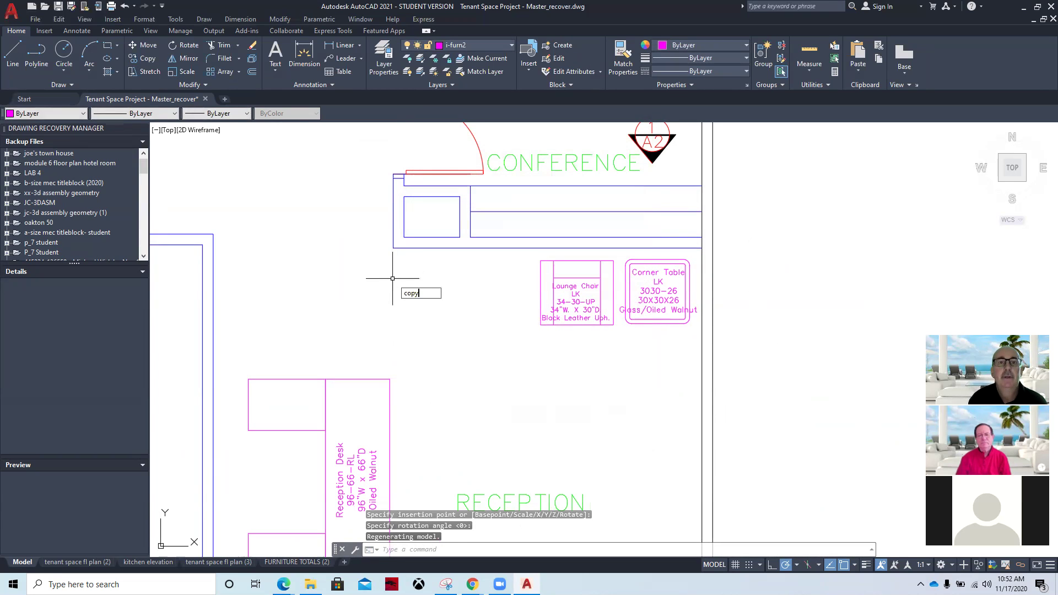
Copy the lounge chair from its upper-left corner to a spot farther left along the wall and to a spot below the corner table.
{"action": "type", "text": "copy"}
{"action": "key", "text": "Return"}
{"action": "left_click", "coordinate": [540, 300]}
{"action": "key", "text": "Return"}
{"action": "left_click", "coordinate": [541, 261]}
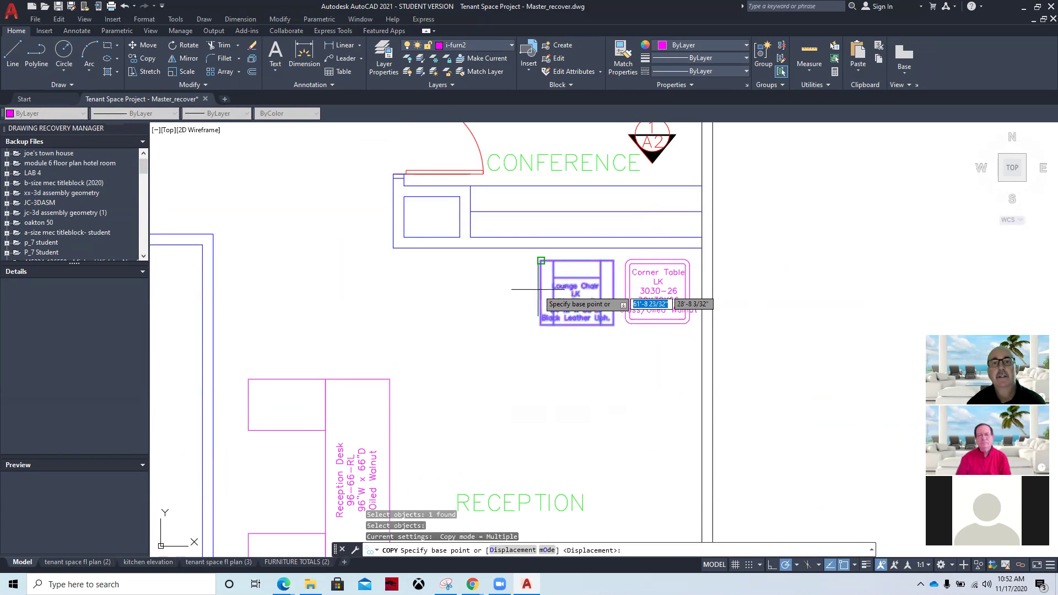
{"action": "left_click", "coordinate": [450, 259]}
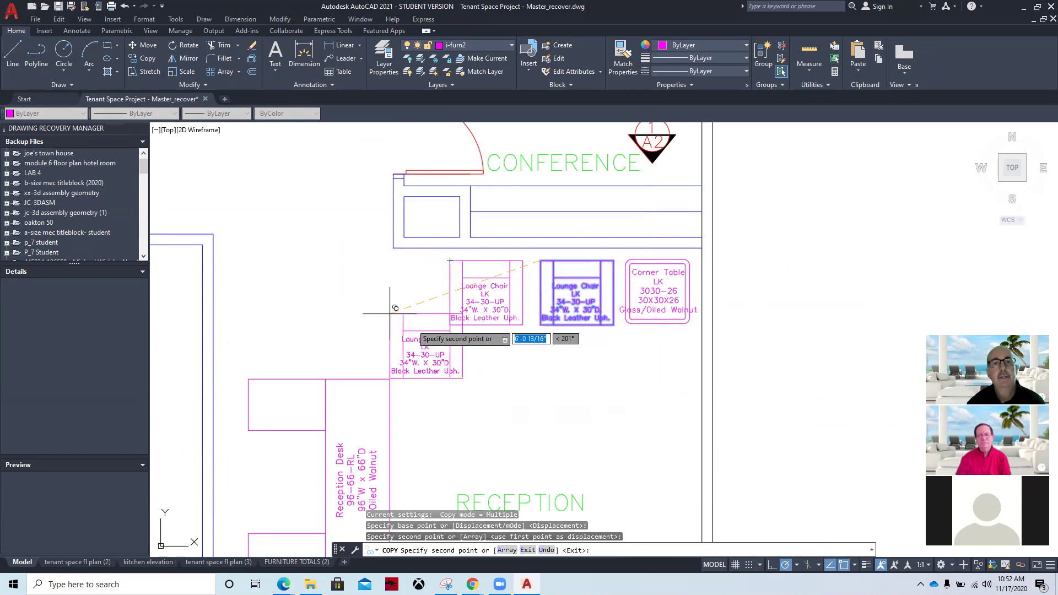
{"action": "left_click", "coordinate": [617, 352]}
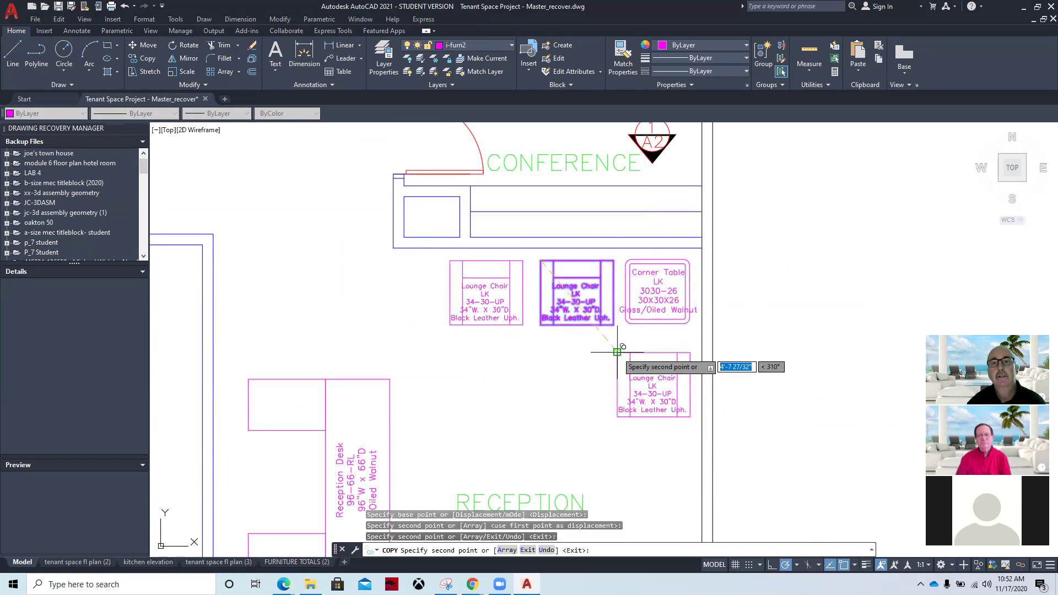
{"action": "key", "text": "Escape"}
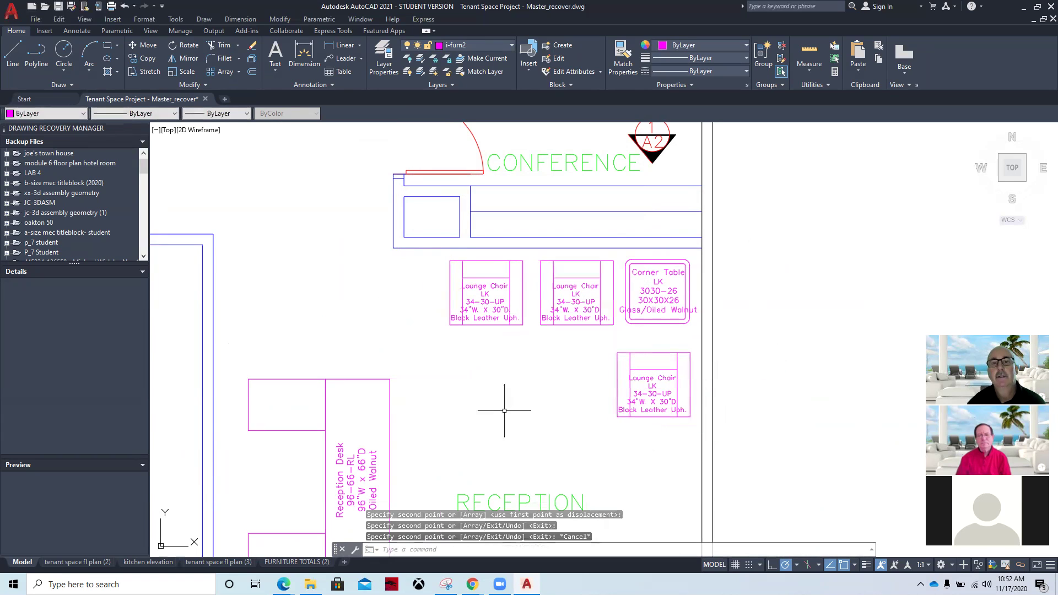
Rotate the lounge chair below the corner table 90° clockwise so its back faces the right-hand wall.
{"action": "left_click", "coordinate": [179, 48]}
{"action": "left_click", "coordinate": [689, 353]}
{"action": "key", "text": "Return"}
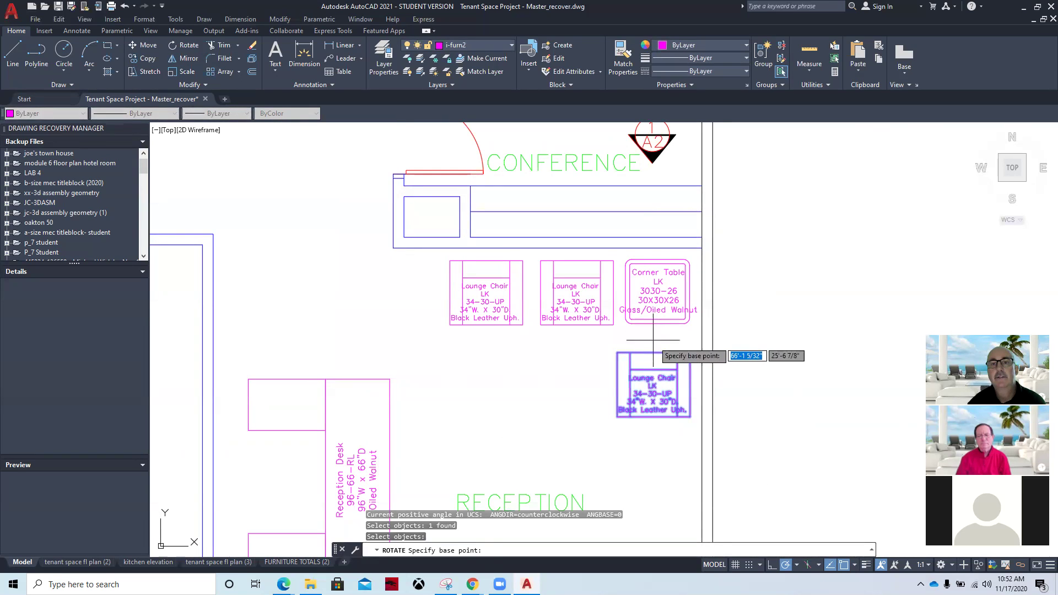
{"action": "left_click", "coordinate": [655, 416]}
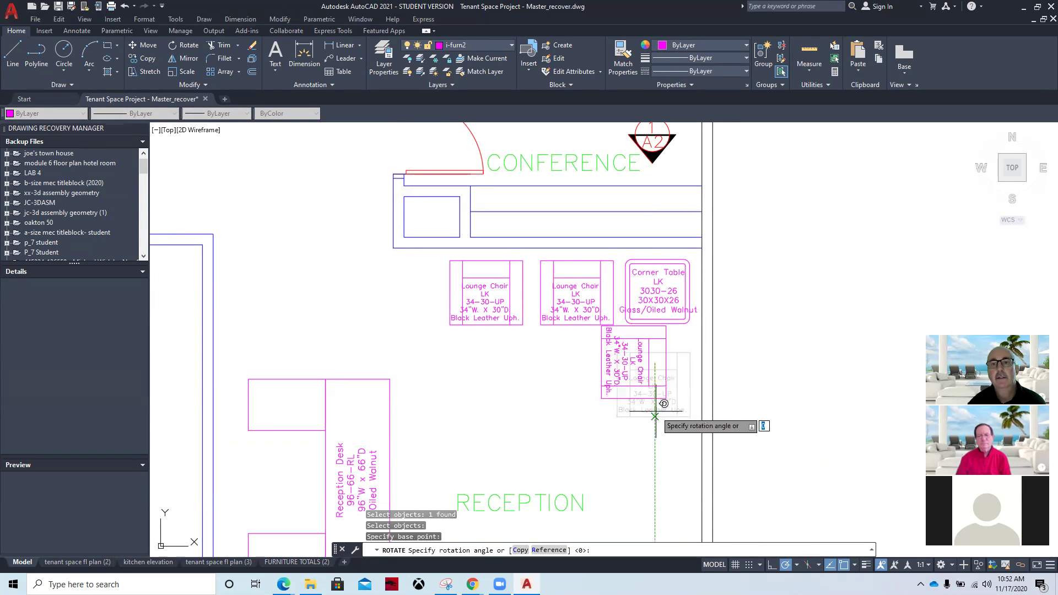
{"action": "left_click", "coordinate": [636, 438]}
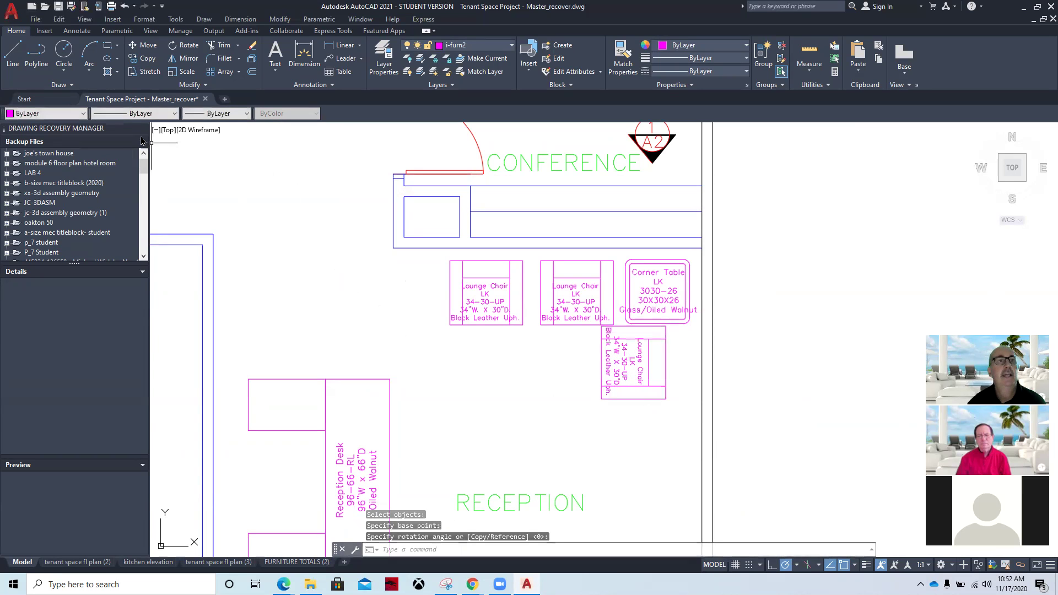
{"action": "left_click", "coordinate": [145, 45]}
{"action": "left_click", "coordinate": [658, 282]}
{"action": "left_click", "coordinate": [629, 349]}
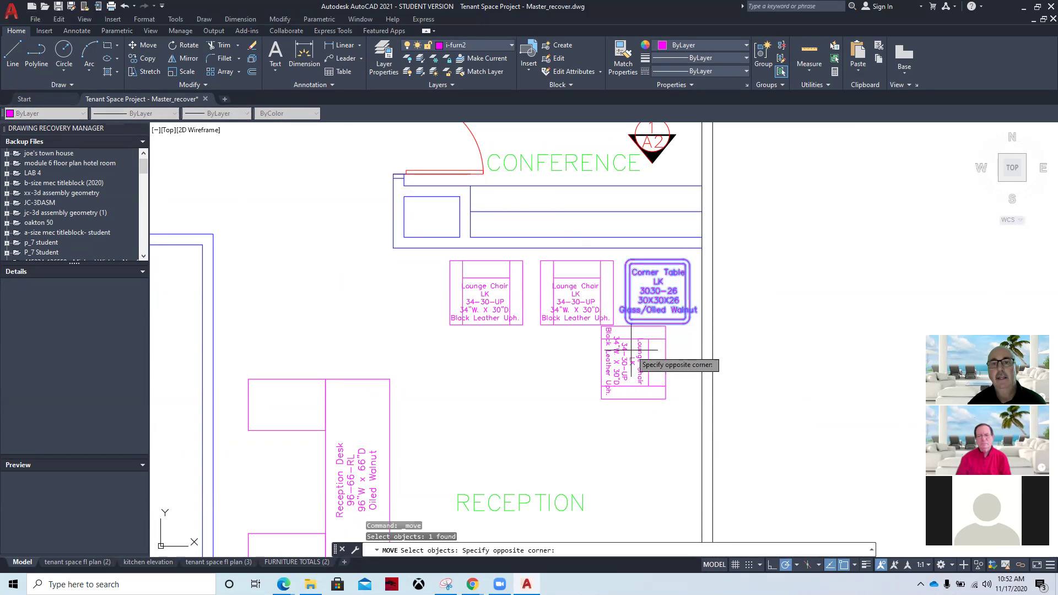
{"action": "key", "text": "Escape"}
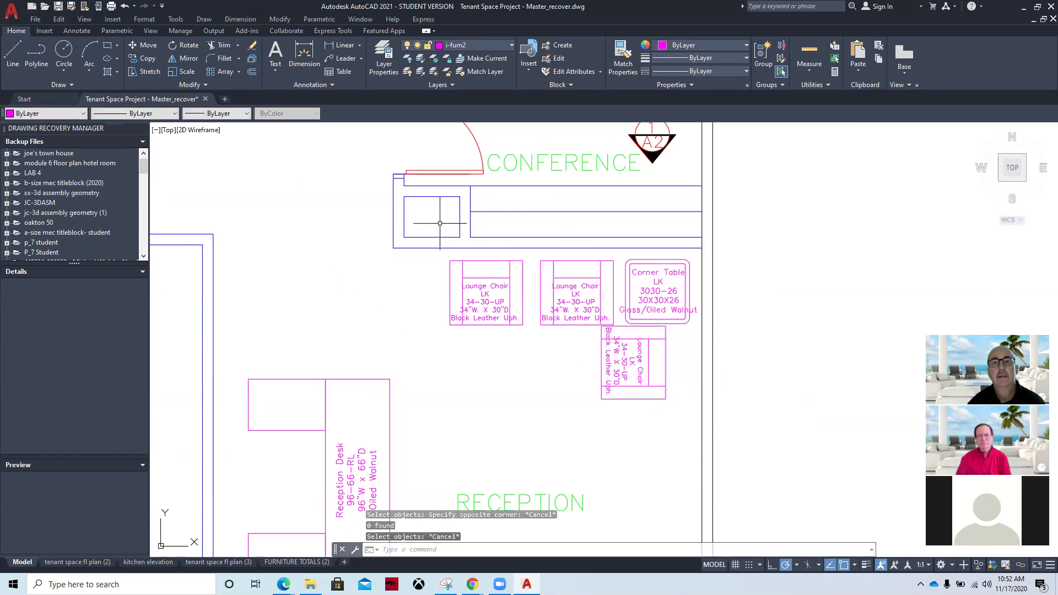
Move the rotated lounge chair toward the right-hand wall so it lines up beneath the corner table.
{"action": "left_click", "coordinate": [144, 44]}
{"action": "left_click", "coordinate": [629, 349]}
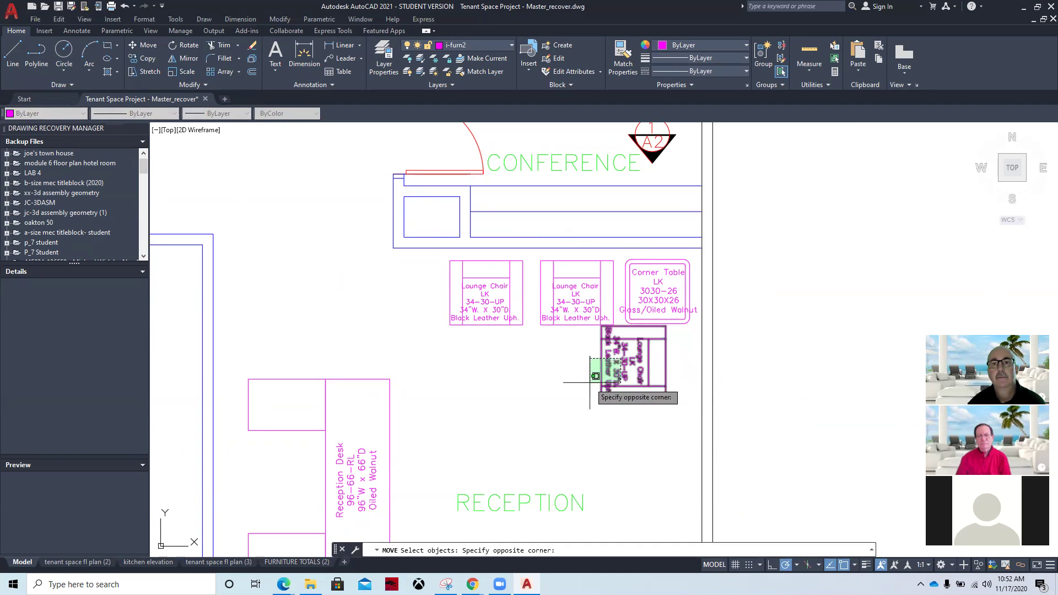
{"action": "left_click", "coordinate": [567, 405]}
{"action": "key", "text": "Return"}
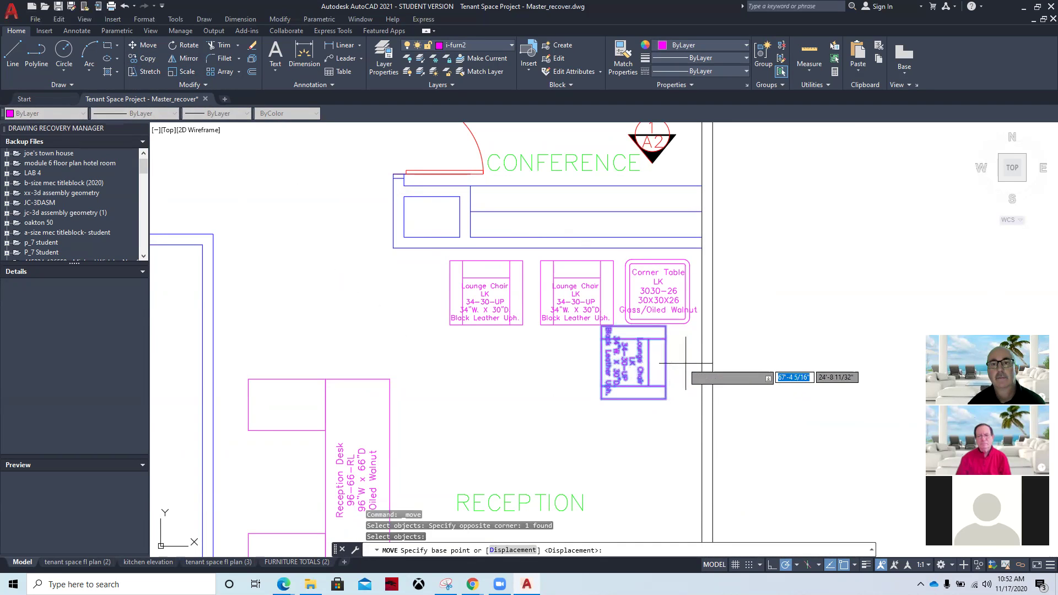
{"action": "left_click", "coordinate": [687, 364]}
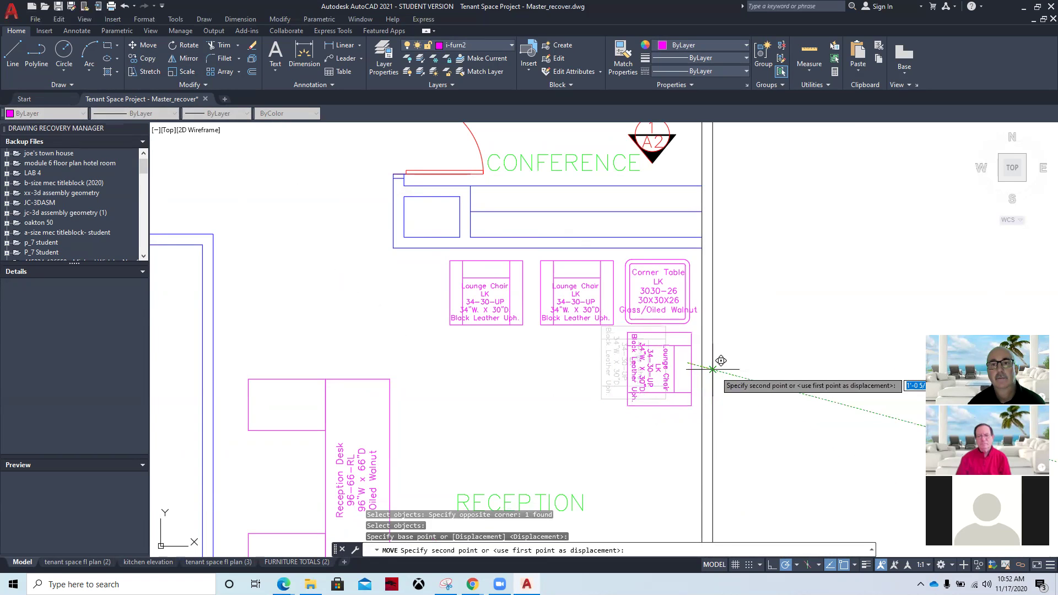
{"action": "left_click", "coordinate": [712, 369]}
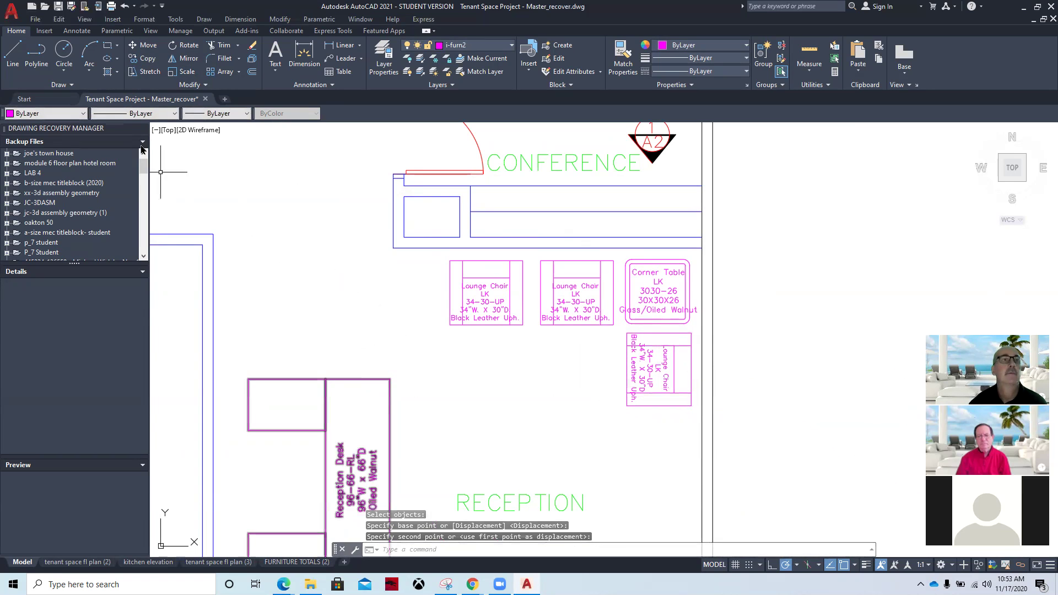
Copy the rotated lounge chair straight down to a spot just below it along the right-hand wall of Reception.
{"action": "left_click", "coordinate": [135, 59]}
{"action": "left_click", "coordinate": [627, 386]}
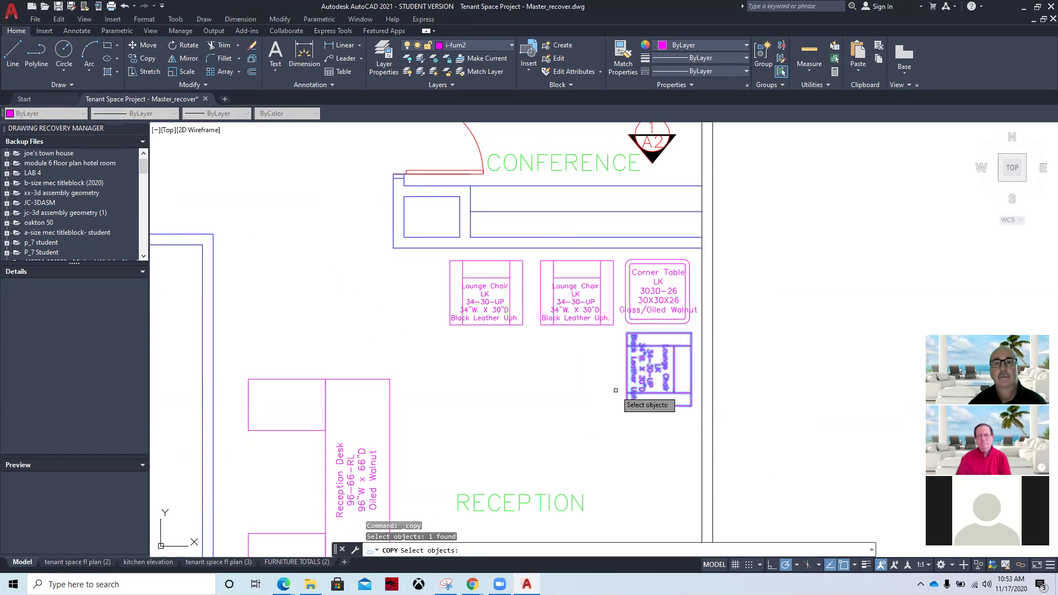
{"action": "key", "text": "Return"}
{"action": "left_click", "coordinate": [661, 424]}
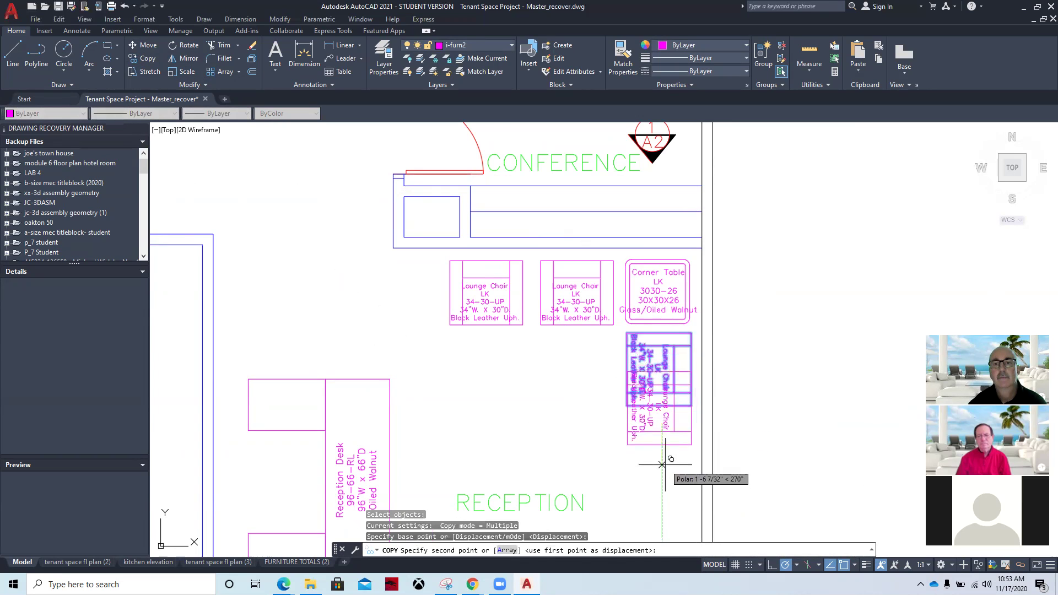
{"action": "left_click", "coordinate": [661, 506]}
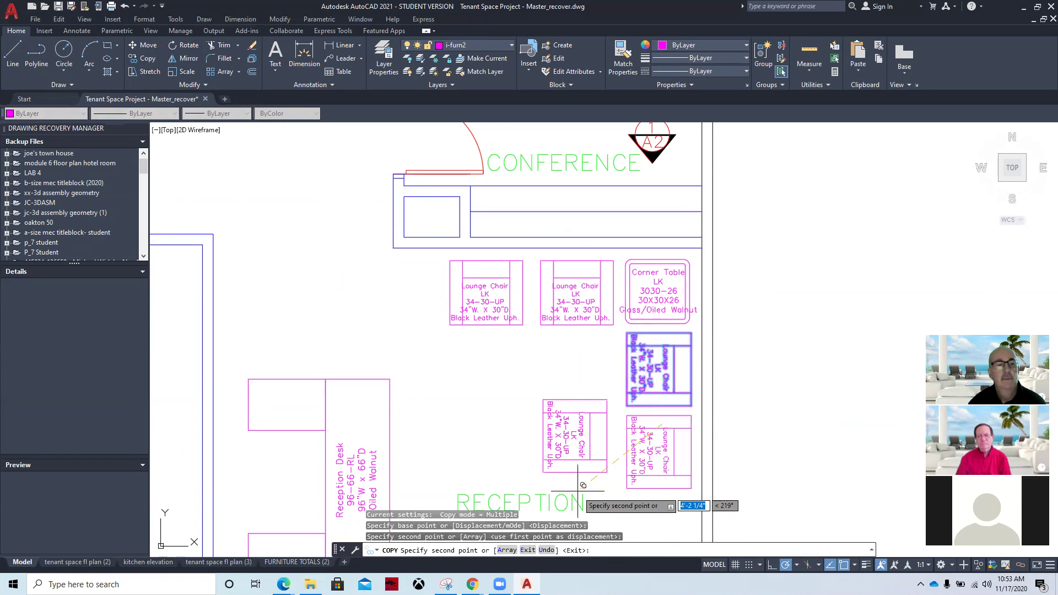
{"action": "key", "text": "Escape"}
Start a classic block insert of the Planter drawing from the Joe's Furniture folder and redefine the existing Planter block.
{"action": "middle_click_drag", "start_coordinate": [598, 467], "coordinate": [609, 295]}
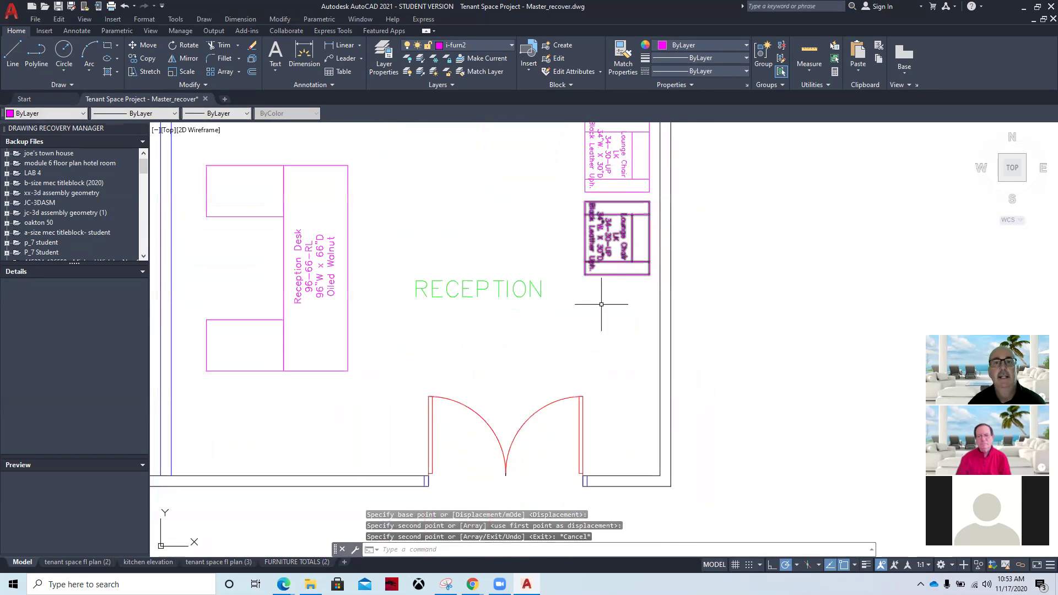
{"action": "type", "text": "ins"}
{"action": "key", "text": "BackSpace"}
{"action": "key", "text": "BackSpace"}
{"action": "key", "text": "BackSpace"}
{"action": "type", "text": "cla"}
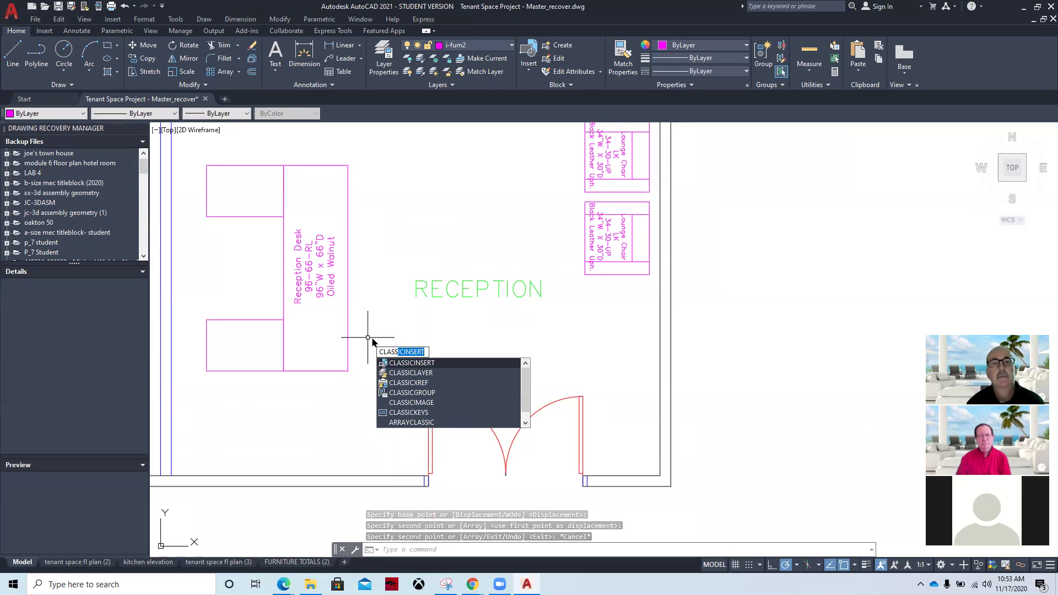
{"action": "type", "text": "ss"}
{"action": "left_click", "coordinate": [418, 364]}
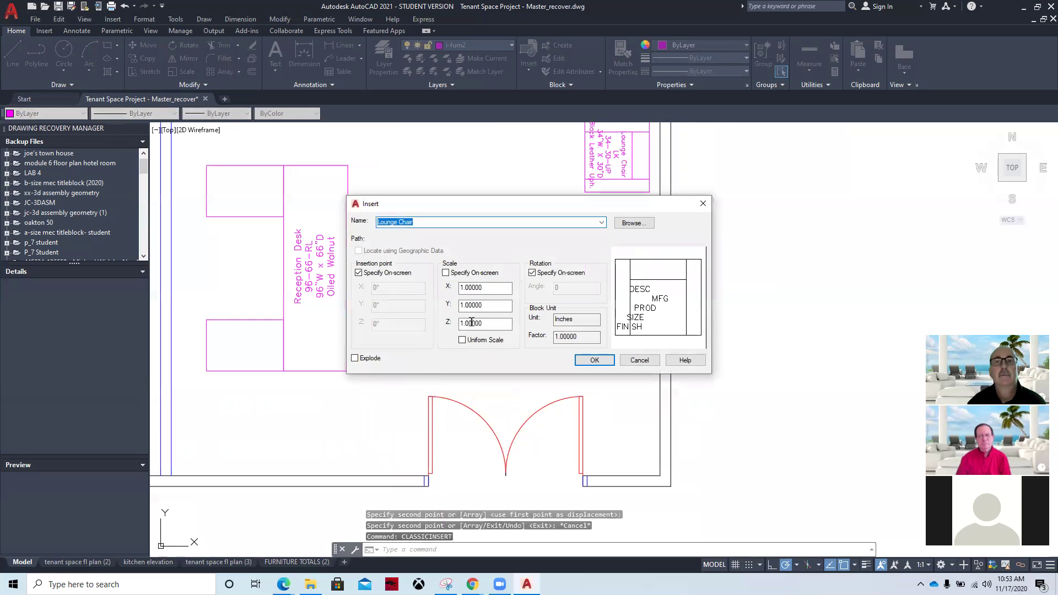
{"action": "left_click", "coordinate": [626, 227]}
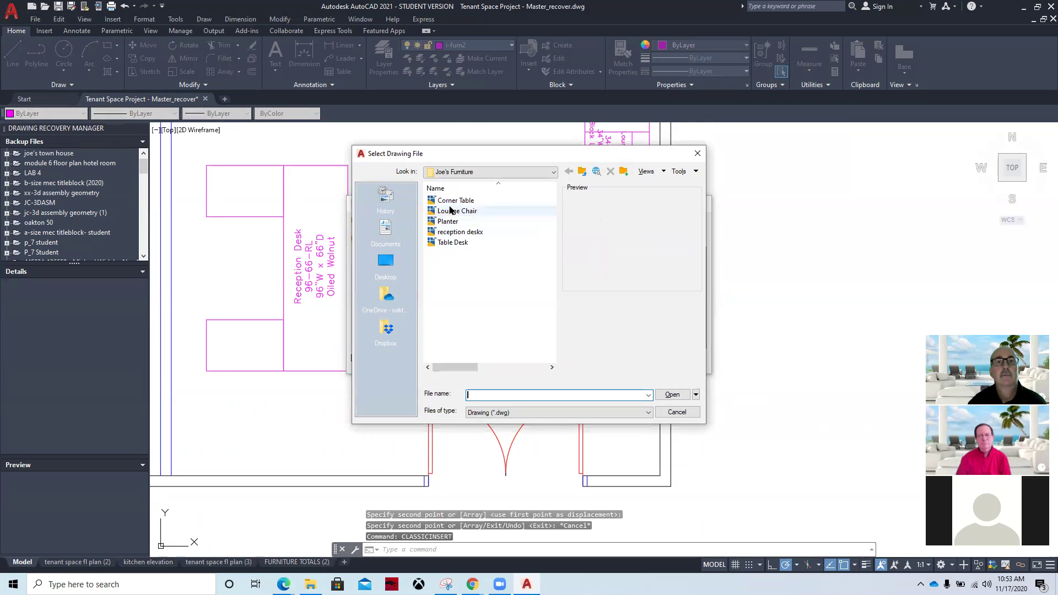
{"action": "left_click", "coordinate": [493, 222]}
{"action": "left_click", "coordinate": [672, 394]}
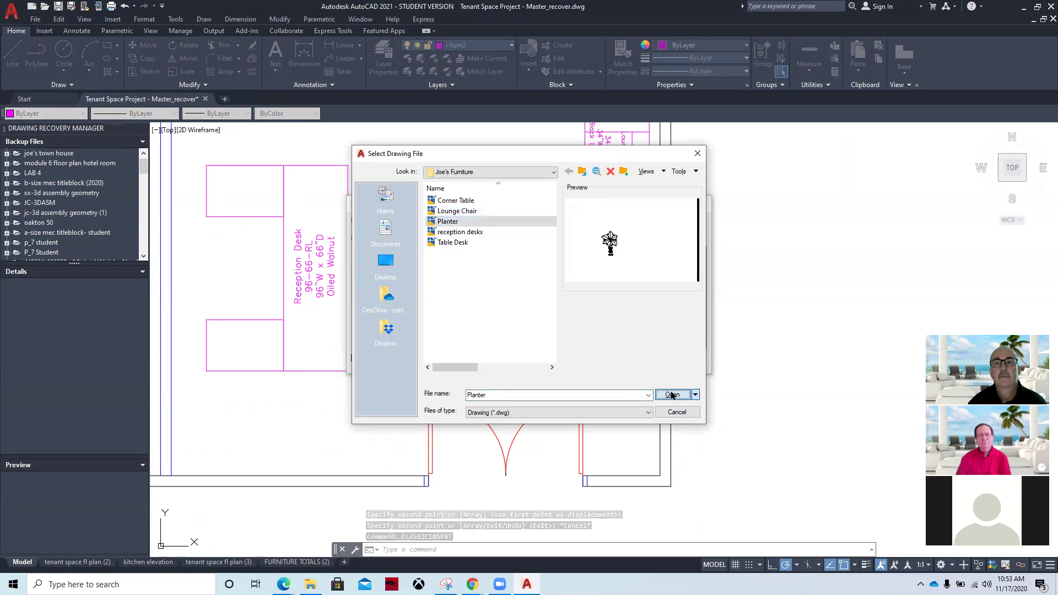
{"action": "left_click", "coordinate": [593, 360]}
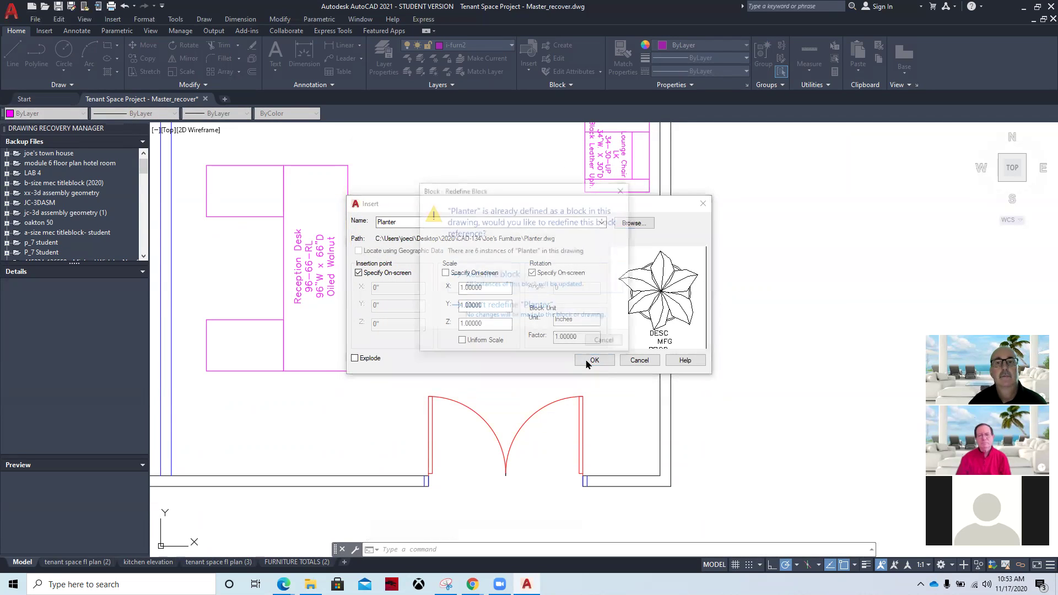
{"action": "left_click", "coordinate": [484, 275]}
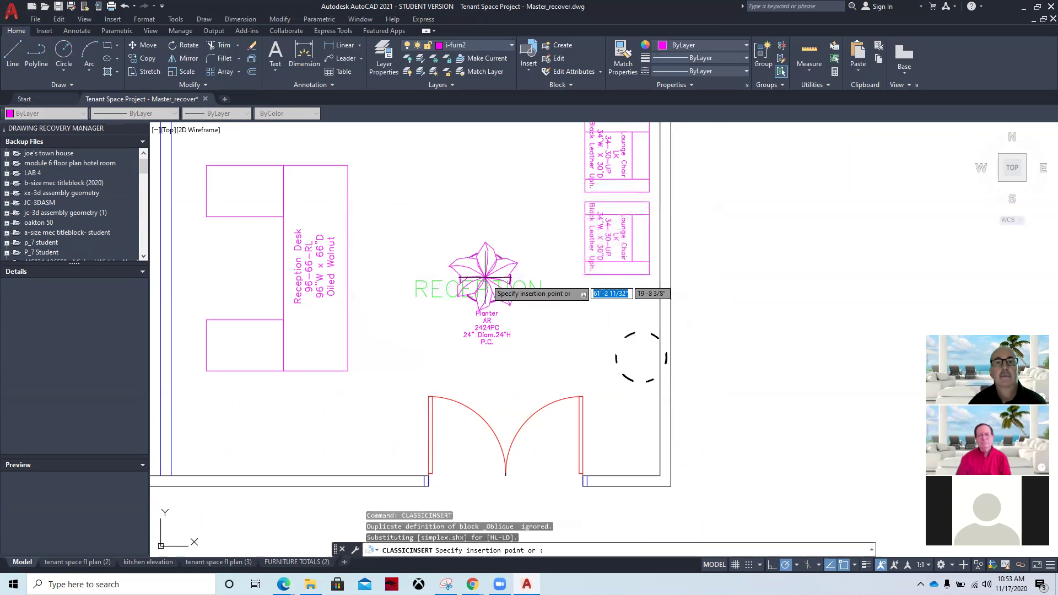
Place the planter below the lower rotated lounge chair at 0° rotation, keeping its default attribute values.
{"action": "left_click", "coordinate": [616, 327]}
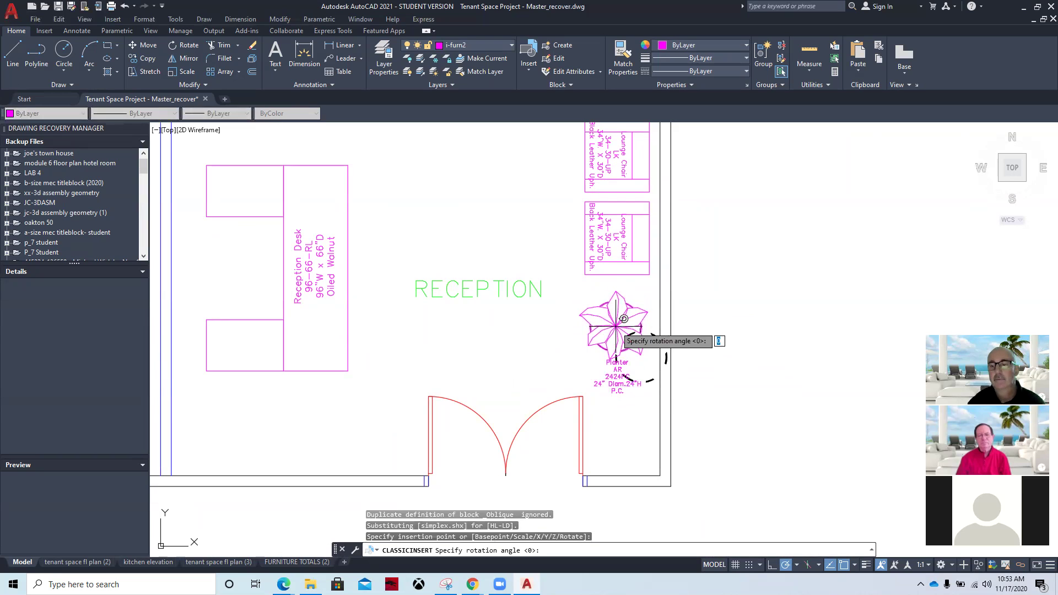
{"action": "key", "text": "Return"}
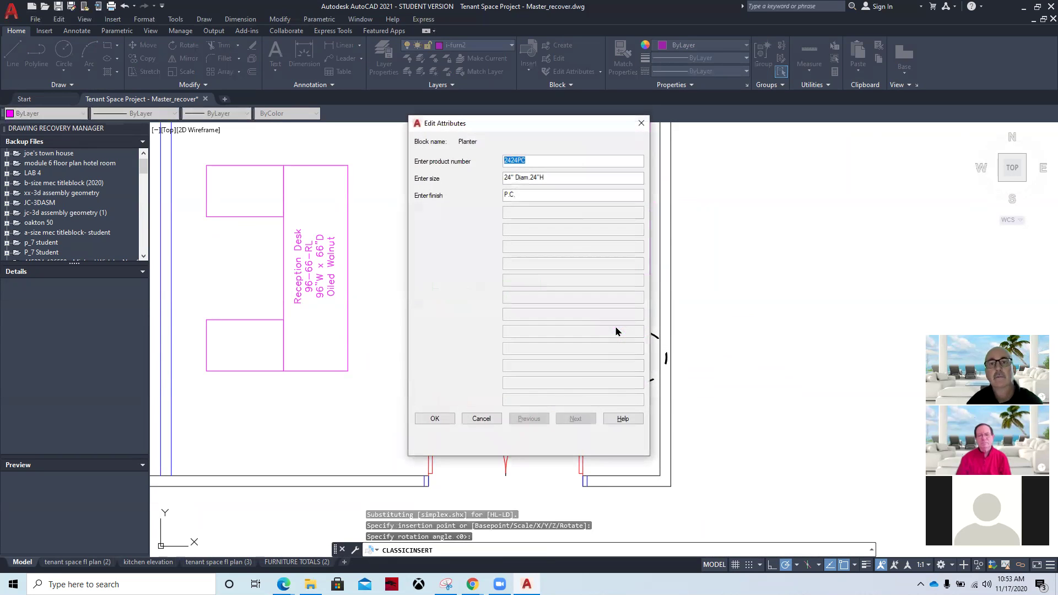
{"action": "left_click", "coordinate": [433, 420]}
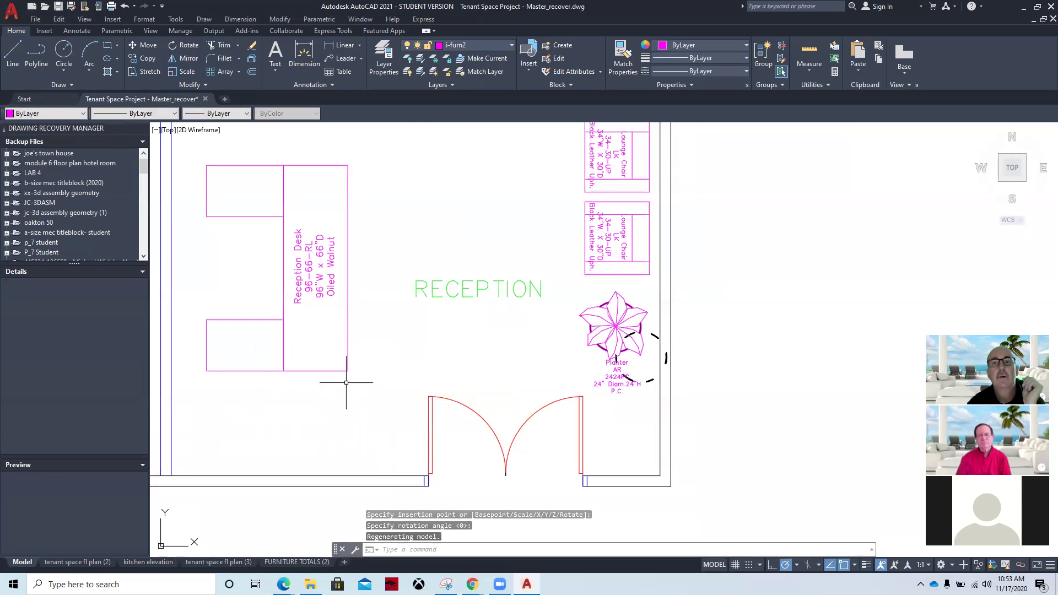
Switch to the Chapter 9 PDF in Chrome and examine the furniture layout of each room in Figure 9-22.
{"action": "scroll", "coordinate": [353, 366], "scroll_direction": "down", "scroll_amount": 5}
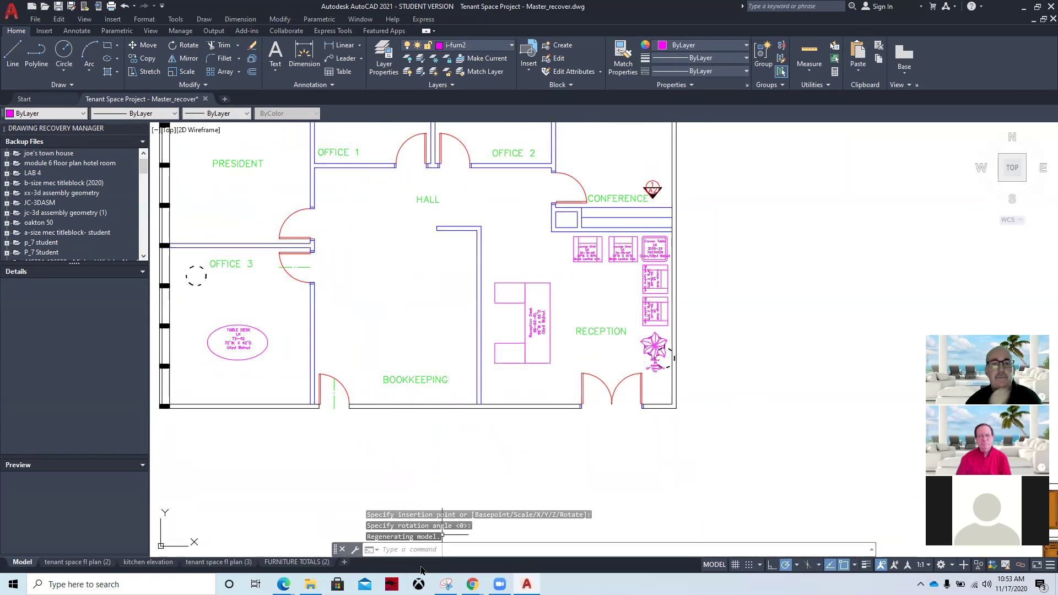
{"action": "left_click", "coordinate": [472, 584]}
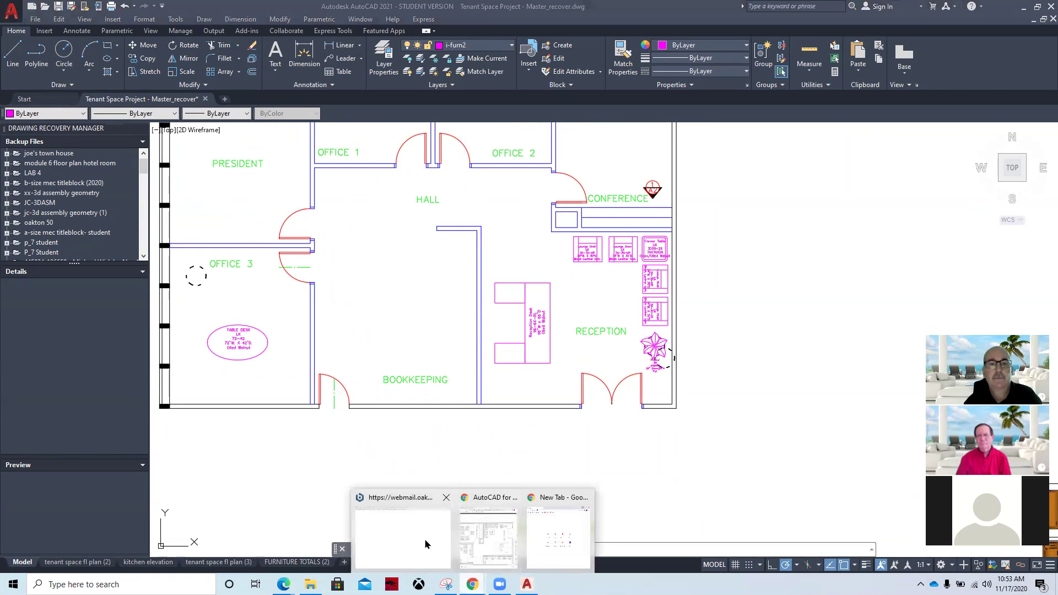
{"action": "left_click", "coordinate": [487, 538]}
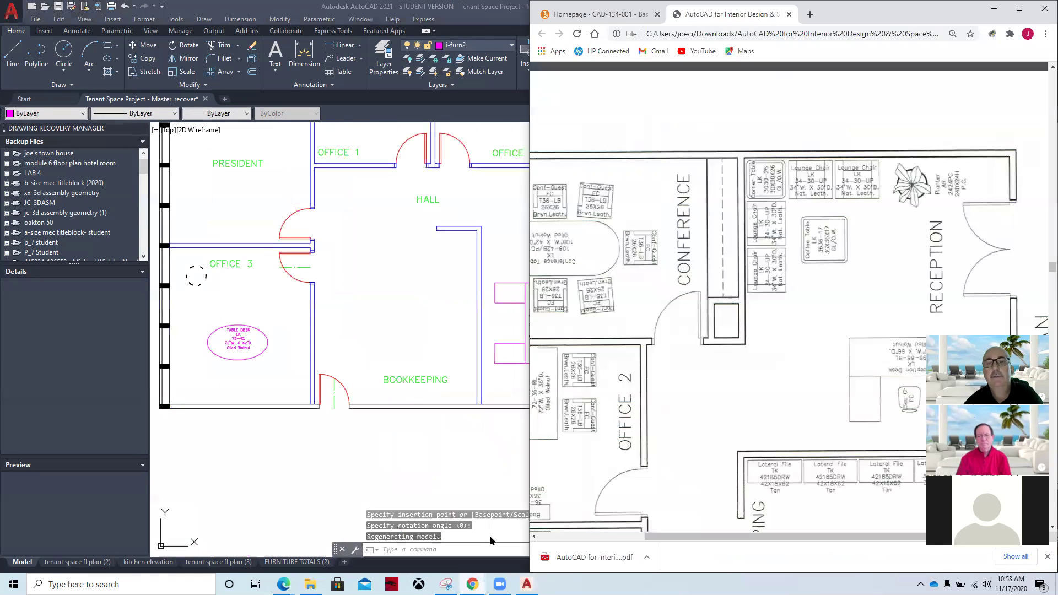
{"action": "left_click", "coordinate": [1019, 8]}
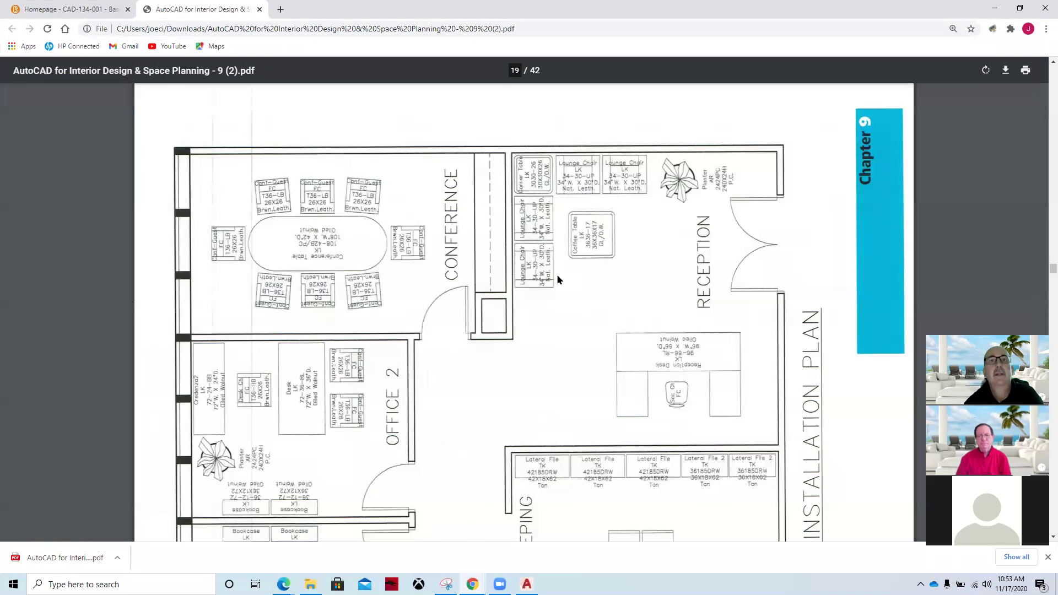
{"action": "scroll", "coordinate": [557, 276], "scroll_direction": "down", "scroll_amount": 4}
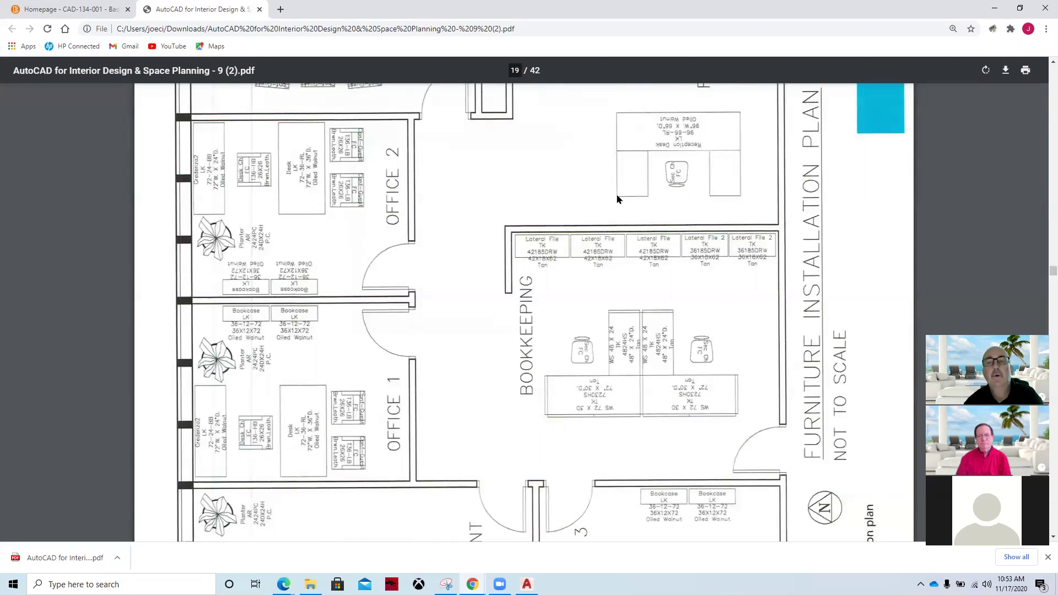
{"action": "scroll", "coordinate": [617, 220], "scroll_direction": "down", "scroll_amount": 8}
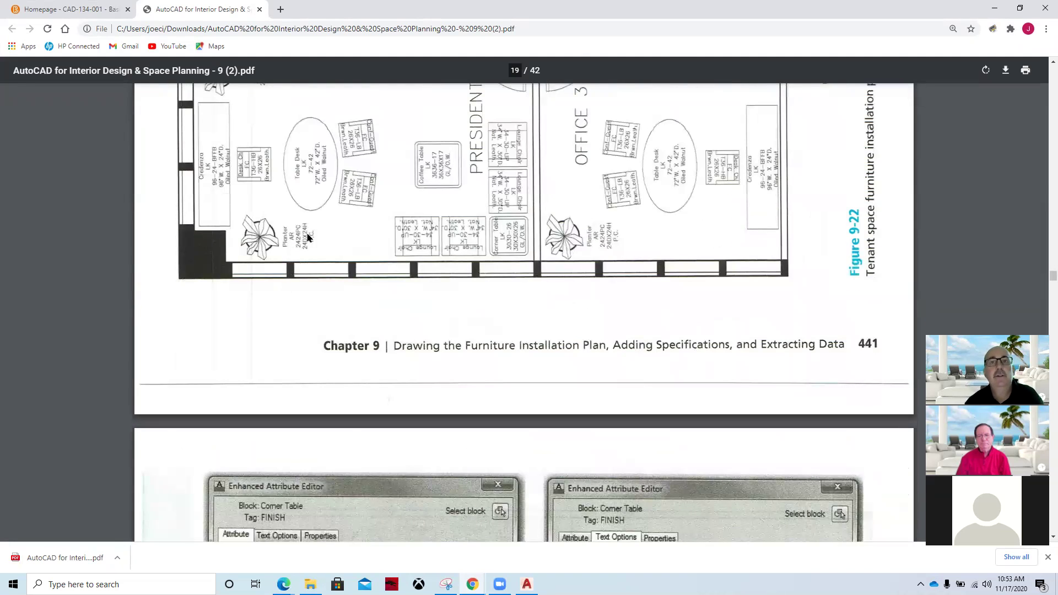
{"action": "scroll", "coordinate": [450, 299], "scroll_direction": "down", "scroll_amount": 7}
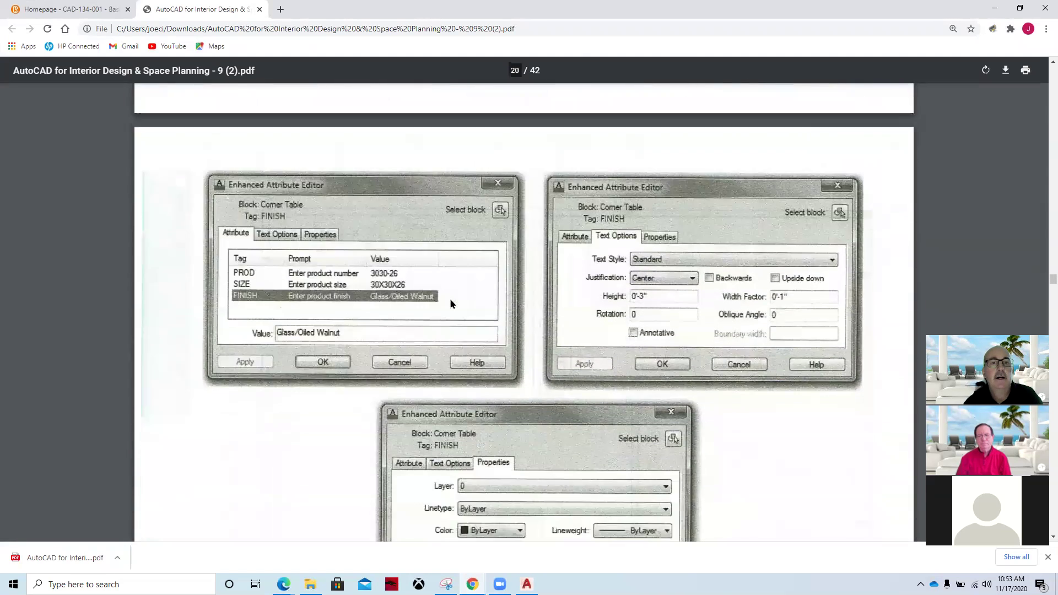
Read the PDF's Enhanced Attribute Editor instructions at Figure 9-23 and the Edit Attribute, Global section.
{"action": "scroll", "coordinate": [327, 228], "scroll_direction": "up", "scroll_amount": 3}
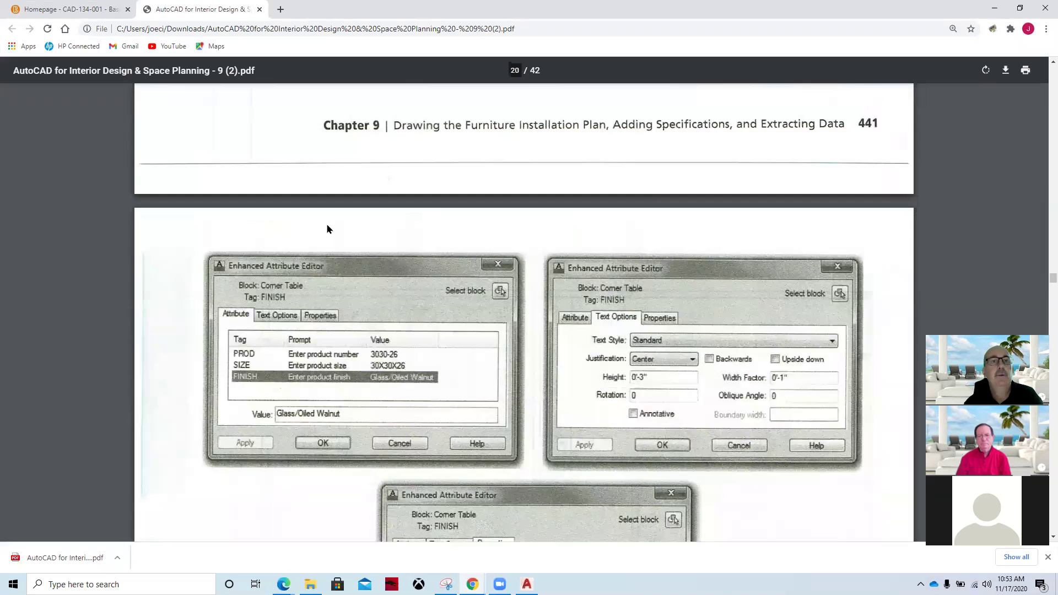
{"action": "scroll", "coordinate": [358, 299], "scroll_direction": "up", "scroll_amount": 5}
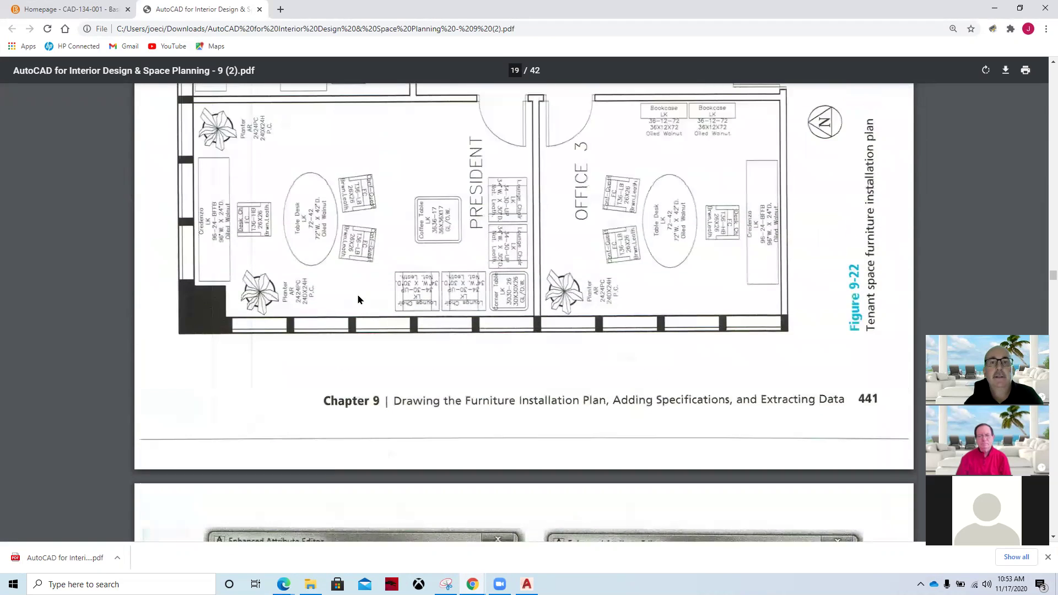
{"action": "scroll", "coordinate": [358, 299], "scroll_direction": "down", "scroll_amount": 5}
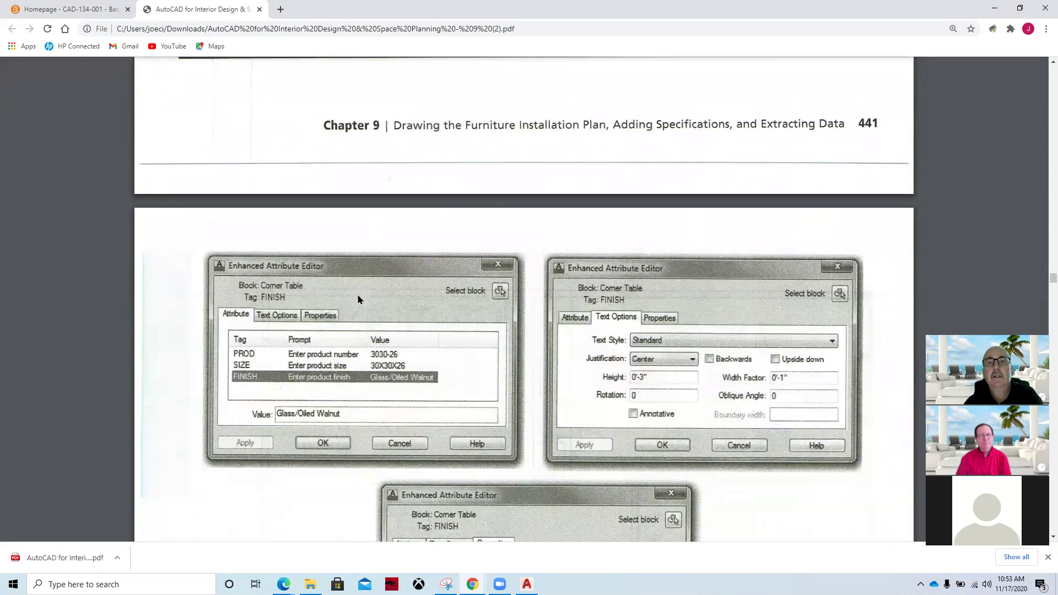
{"action": "scroll", "coordinate": [395, 302], "scroll_direction": "down", "scroll_amount": 2}
{"action": "scroll", "coordinate": [395, 303], "scroll_direction": "up", "scroll_amount": 7}
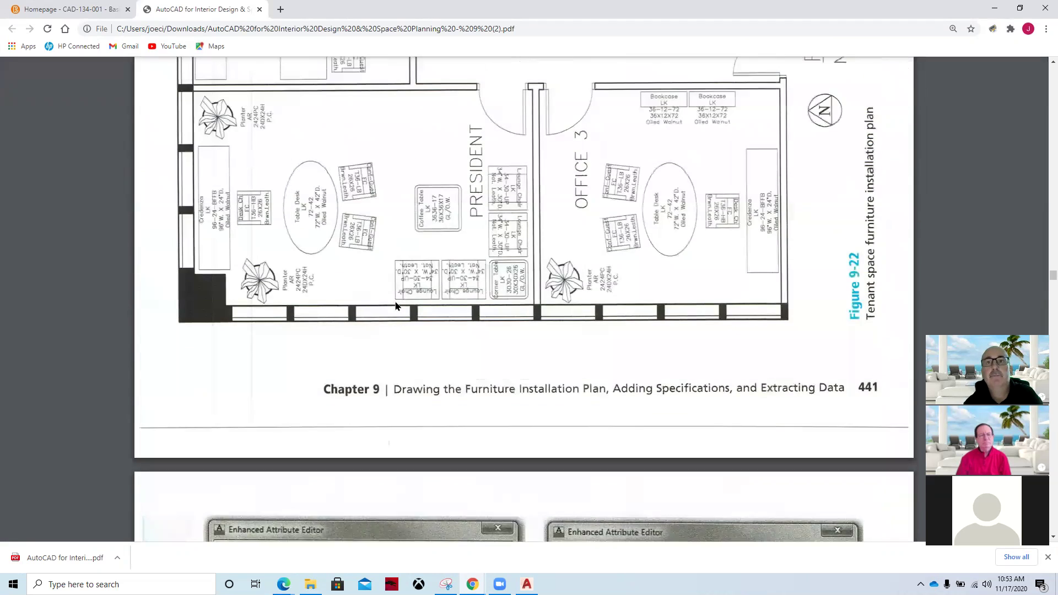
{"action": "scroll", "coordinate": [395, 302], "scroll_direction": "down", "scroll_amount": 10}
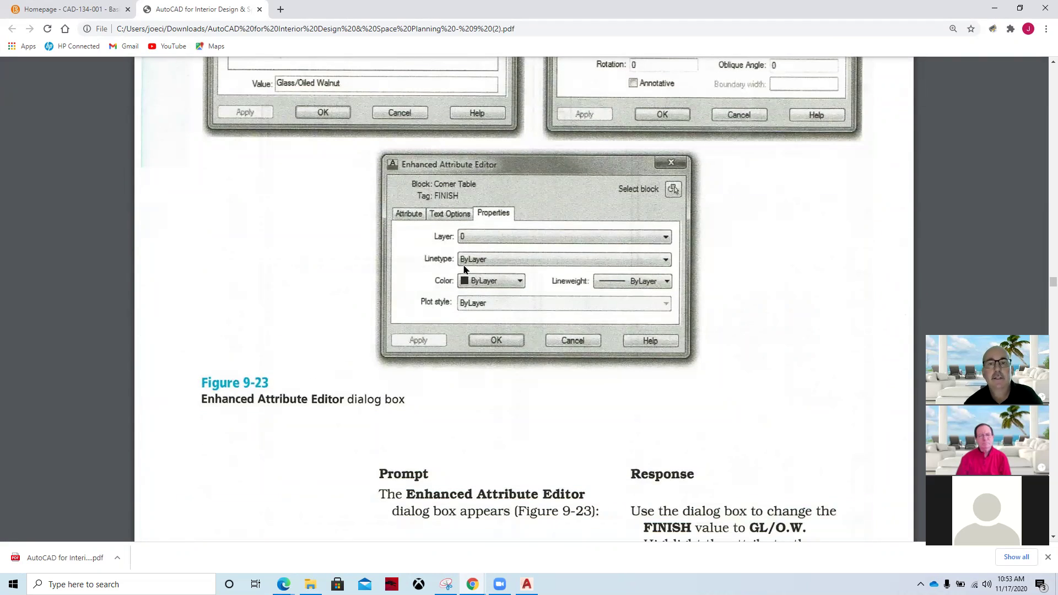
{"action": "scroll", "coordinate": [464, 270], "scroll_direction": "down", "scroll_amount": 4}
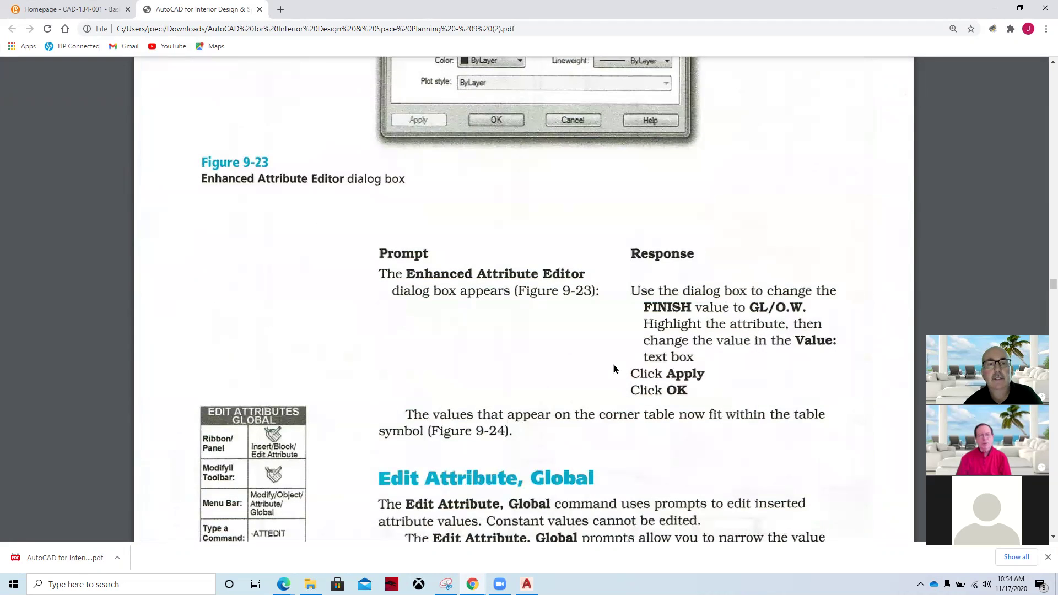
{"action": "scroll", "coordinate": [514, 478], "scroll_direction": "down", "scroll_amount": 4}
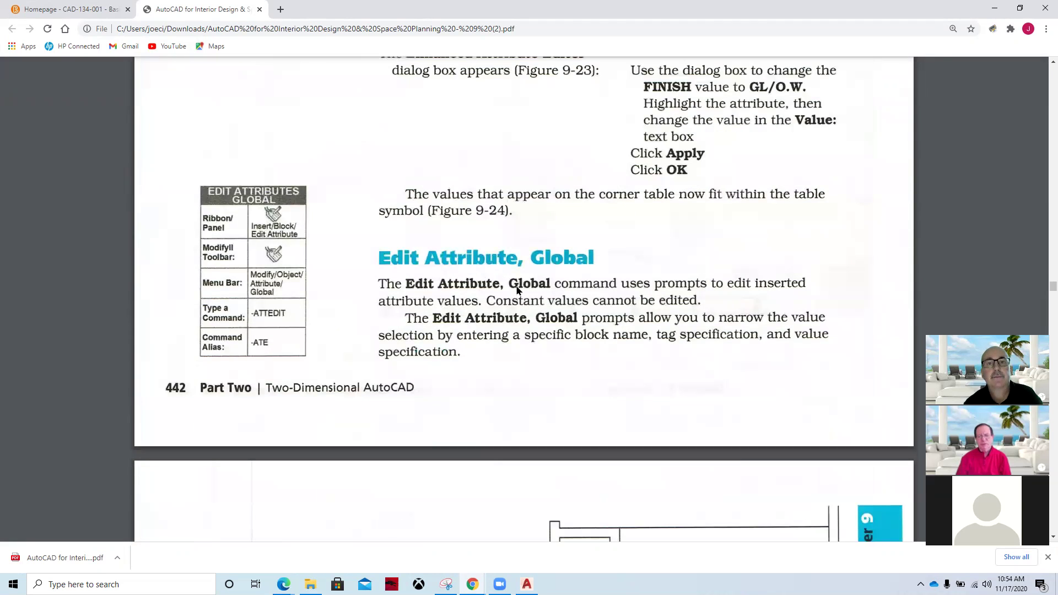
{"action": "scroll", "coordinate": [530, 331], "scroll_direction": "down", "scroll_amount": 3}
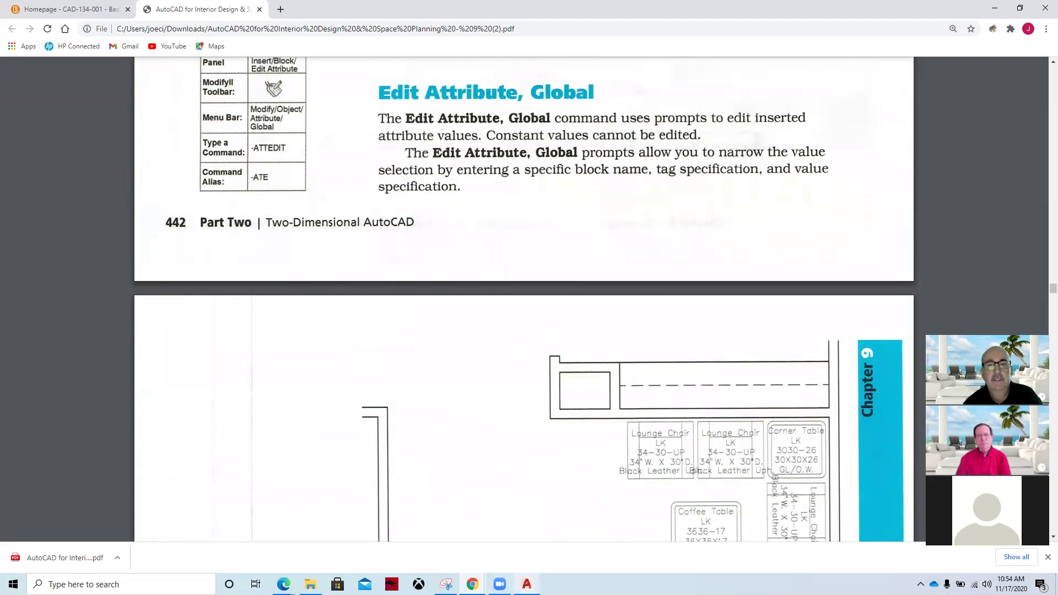
Switch back to AutoCAD and set the product number of the leftmost Reception lounge chair to 34-30-UPx.
{"action": "left_click", "coordinate": [526, 584]}
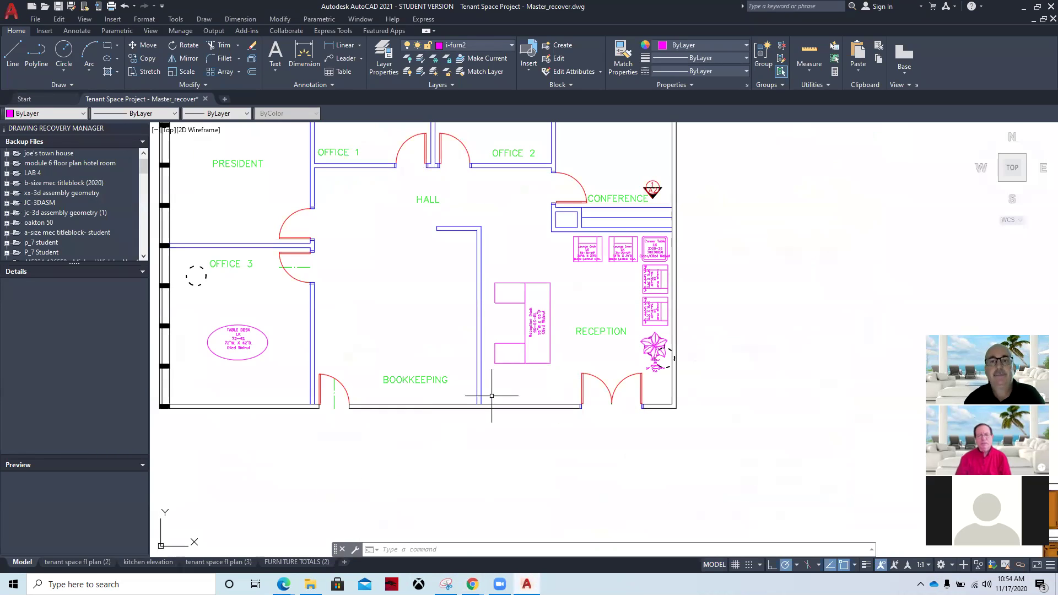
{"action": "double_click", "coordinate": [596, 259]}
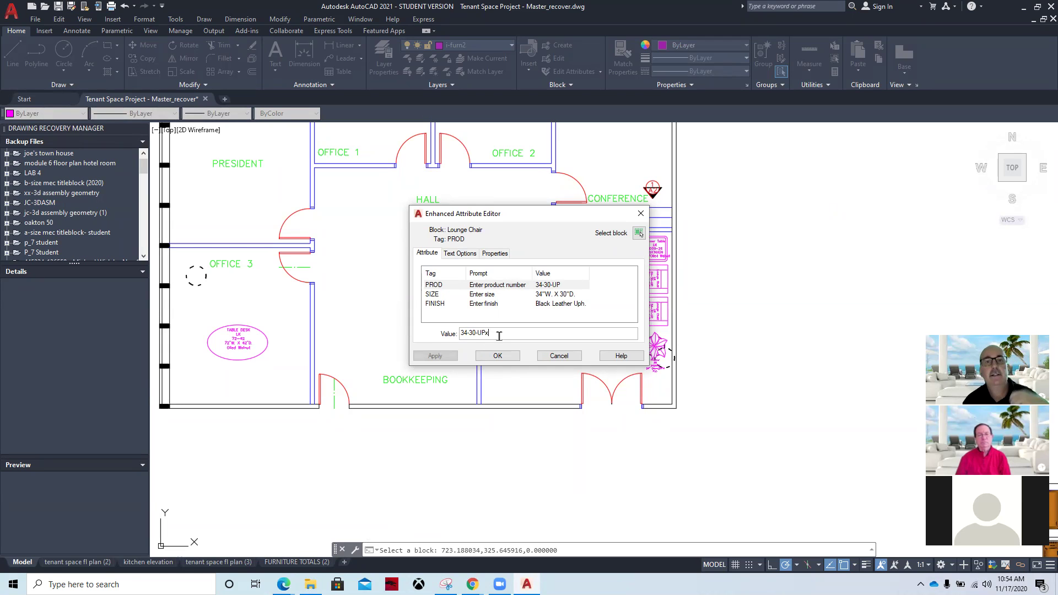
{"action": "left_click", "coordinate": [507, 357]}
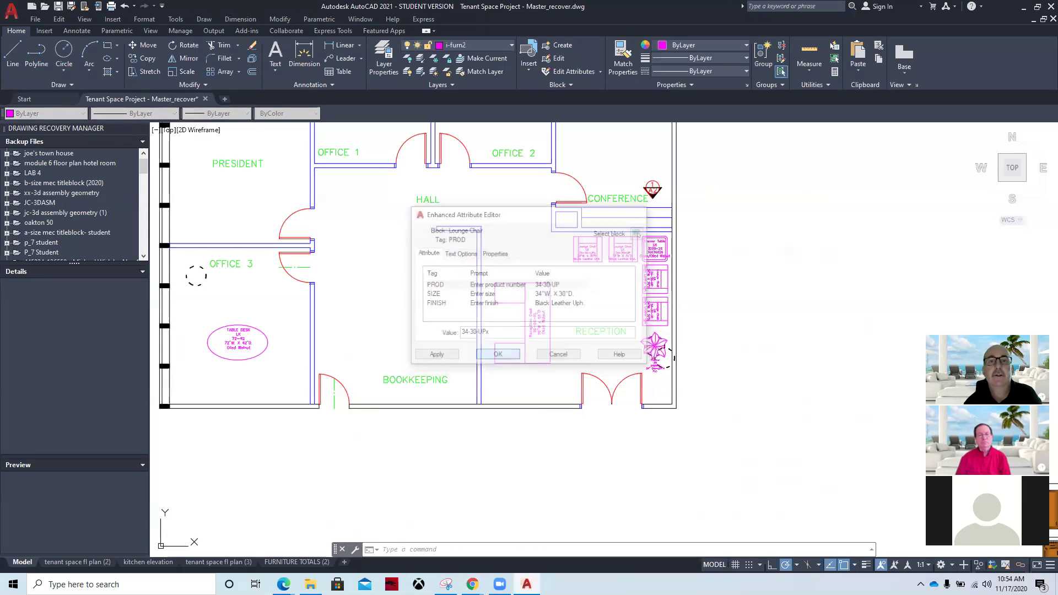
{"action": "scroll", "coordinate": [585, 241], "scroll_direction": "up", "scroll_amount": 2}
{"action": "scroll", "coordinate": [585, 241], "scroll_direction": "up", "scroll_amount": 5}
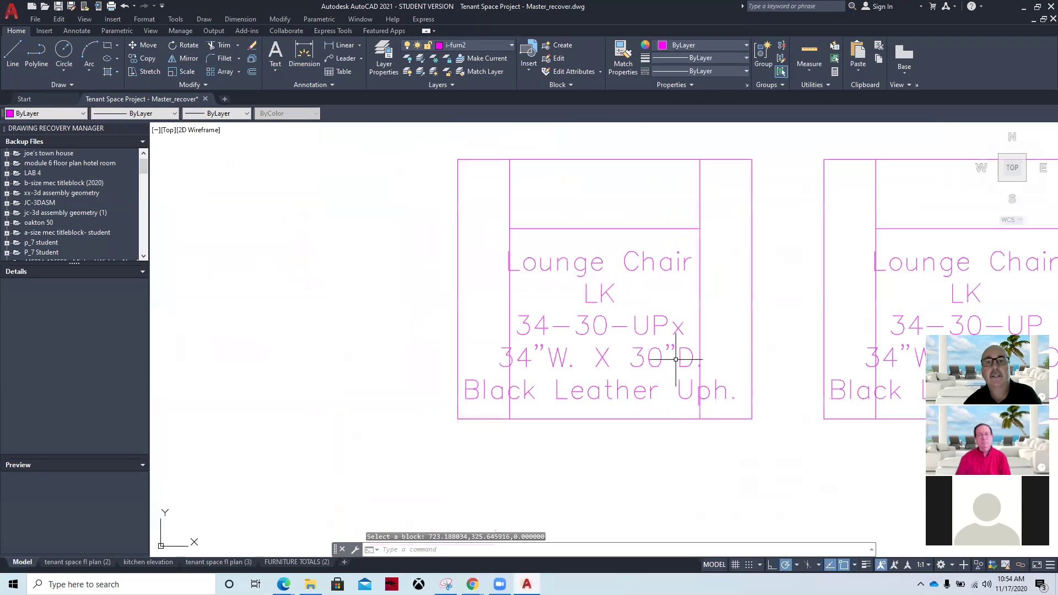
Restore the leftmost Reception lounge chair's product number to 34-30-UP.
{"action": "scroll", "coordinate": [677, 328], "scroll_direction": "down", "scroll_amount": 8}
{"action": "left_click", "coordinate": [651, 361]}
{"action": "double_click", "coordinate": [650, 361]}
{"action": "left_click", "coordinate": [495, 336]}
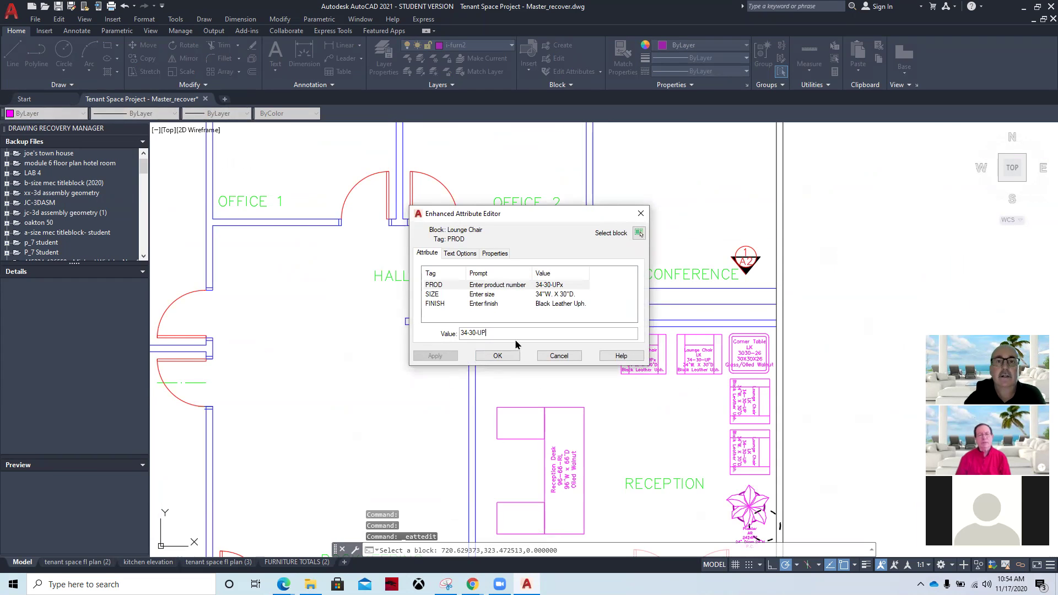
{"action": "left_click", "coordinate": [512, 357]}
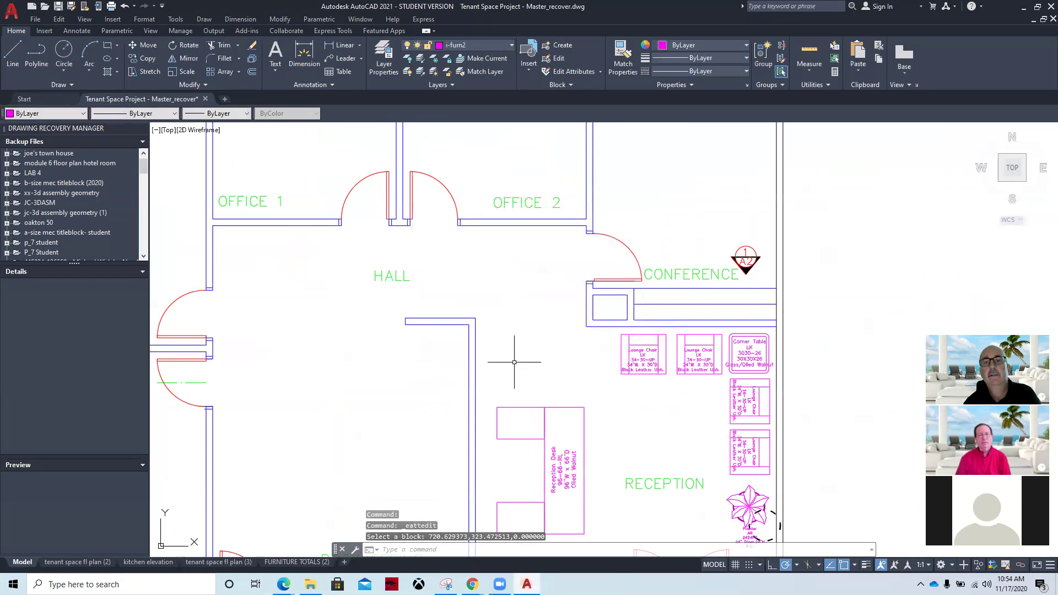
{"action": "scroll", "coordinate": [514, 362], "scroll_direction": "down", "scroll_amount": 5}
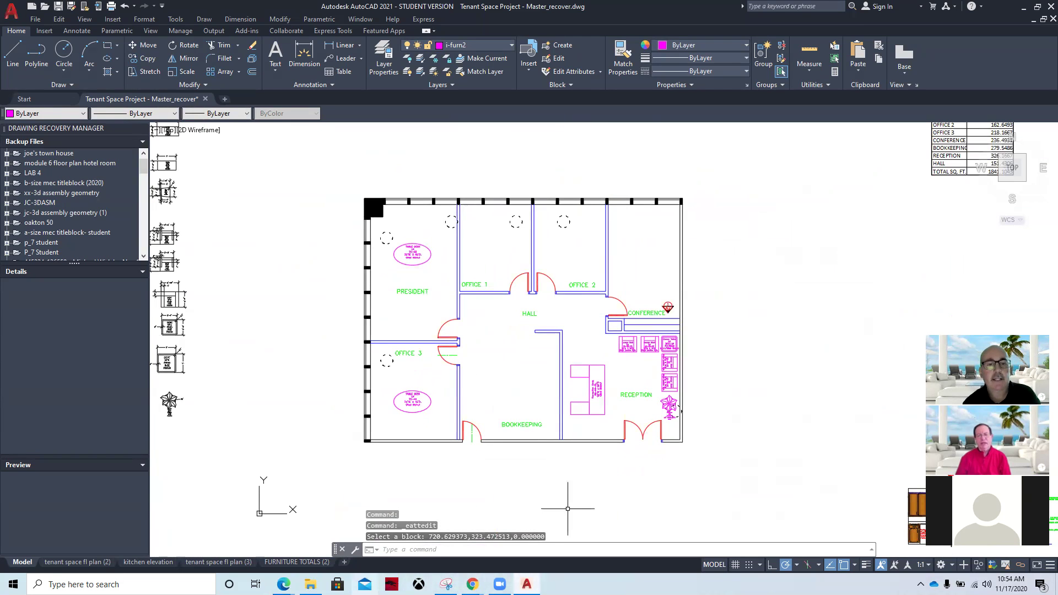
Switch to the Chapter 9 PDF in Chrome and read Step 17 on globally editing the lounge chairs' FINISH attribute below Figure 9-24.
{"action": "mouse_move", "coordinate": [472, 584]}
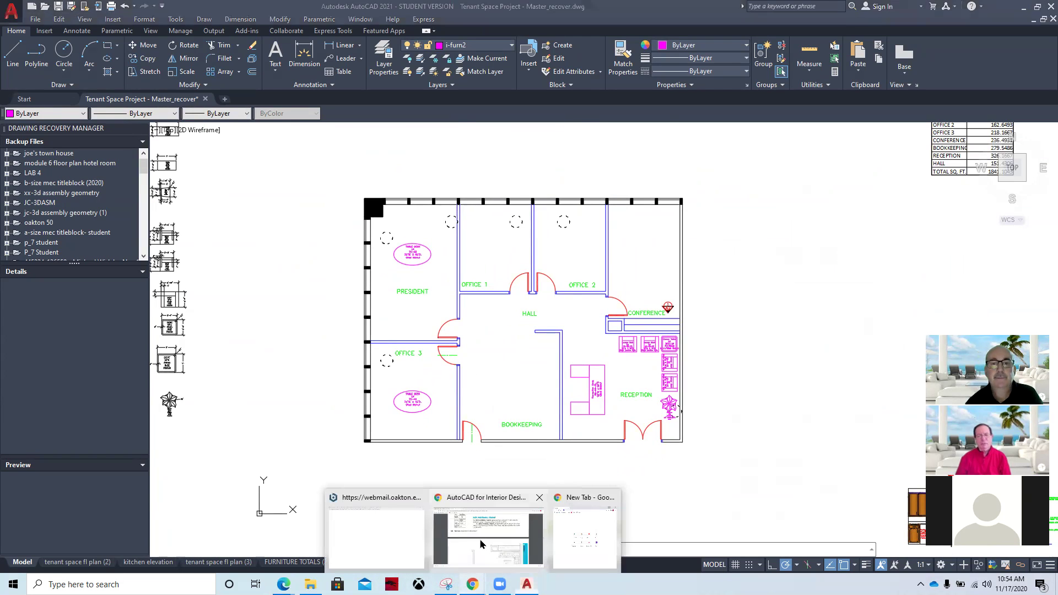
{"action": "left_click", "coordinate": [488, 524]}
{"action": "scroll", "coordinate": [520, 435], "scroll_direction": "down", "scroll_amount": 10}
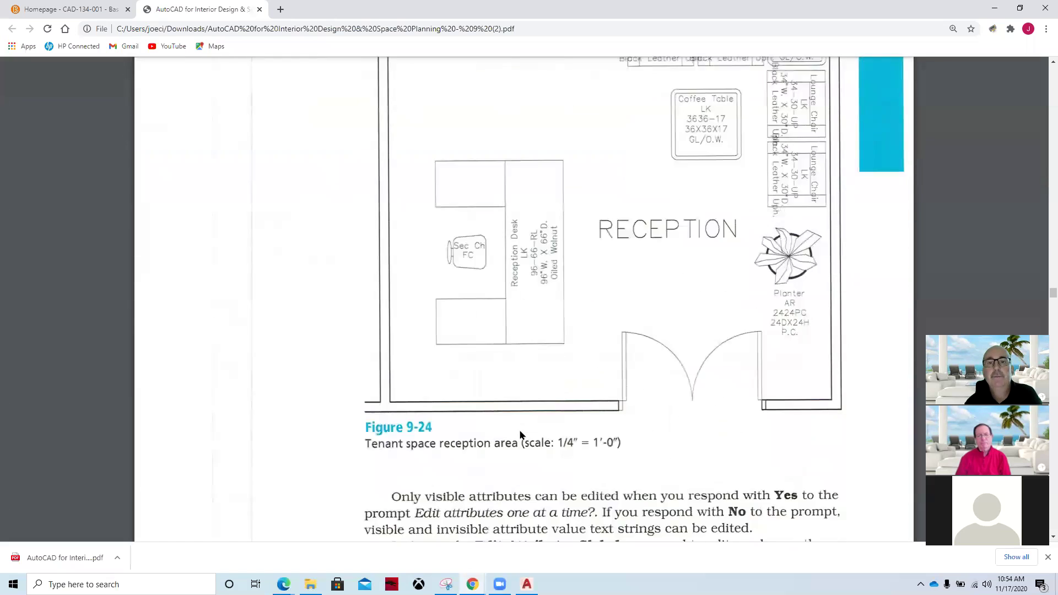
{"action": "scroll", "coordinate": [520, 434], "scroll_direction": "down", "scroll_amount": 4}
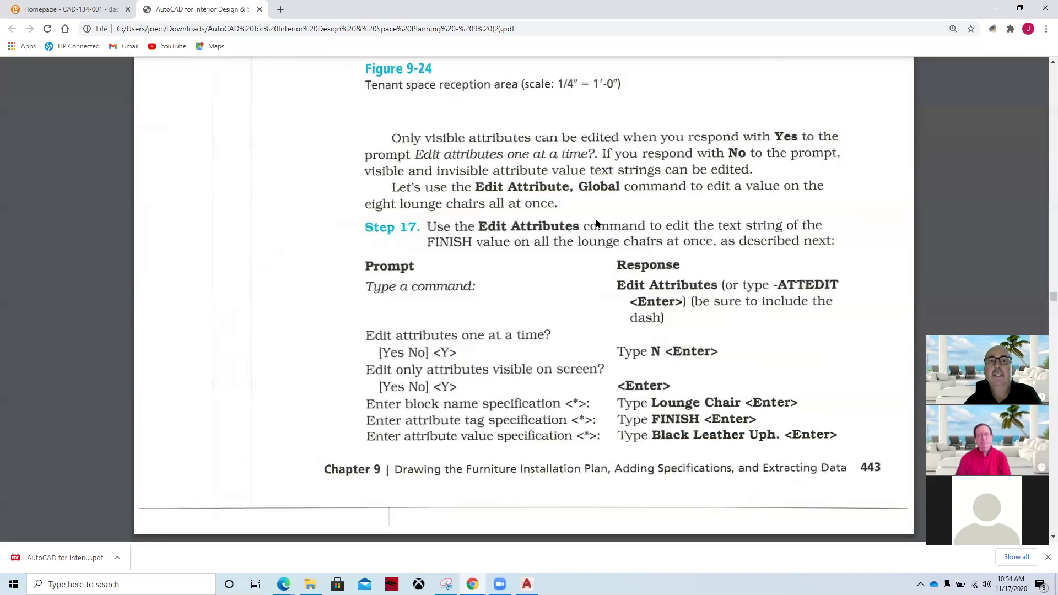
{"action": "scroll", "coordinate": [575, 238], "scroll_direction": "up", "scroll_amount": 5}
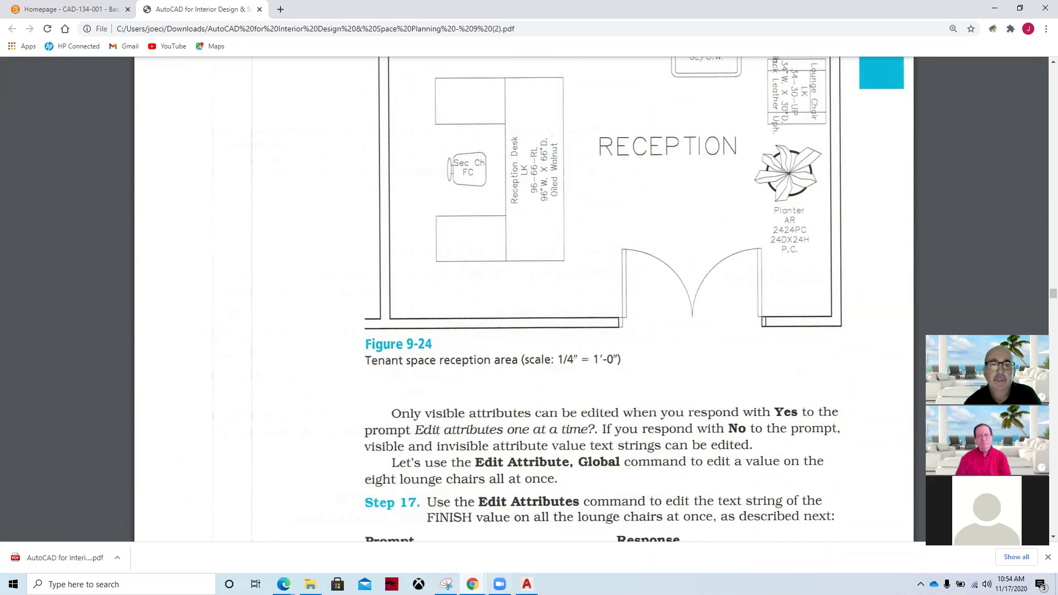
Switch back to AutoCAD and turn the display of all block attributes OFF with ATTDISP.
{"action": "left_click", "coordinate": [526, 584]}
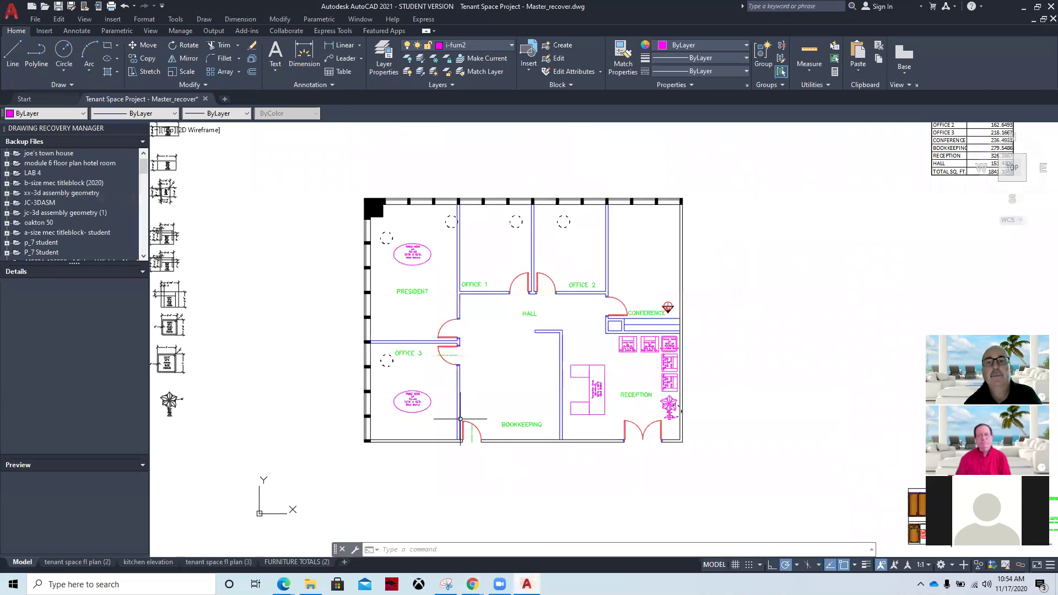
{"action": "scroll", "coordinate": [684, 408], "scroll_direction": "up", "scroll_amount": 5}
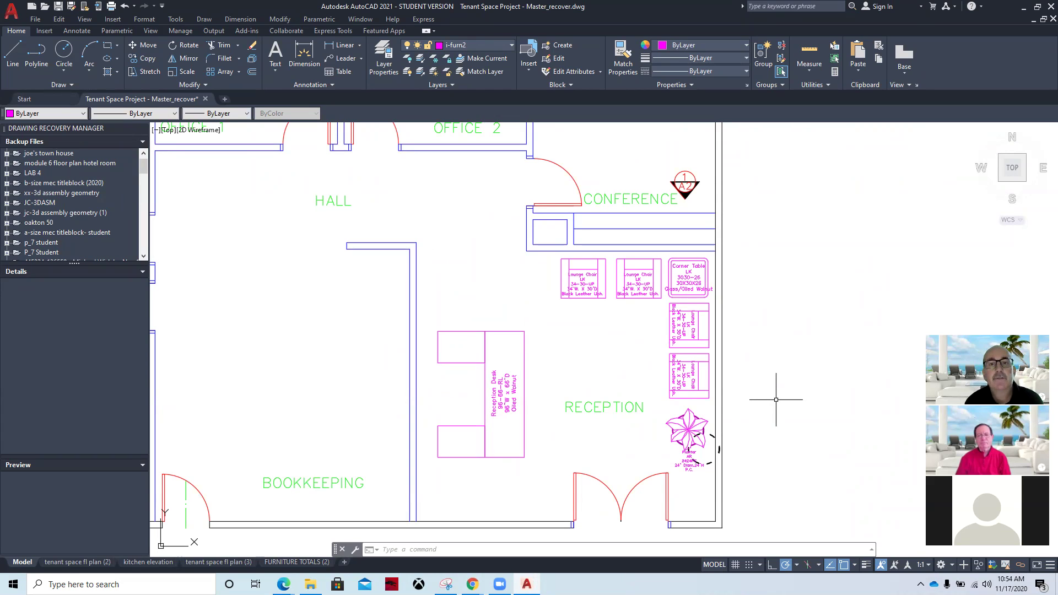
{"action": "type", "text": "ATTdis"}
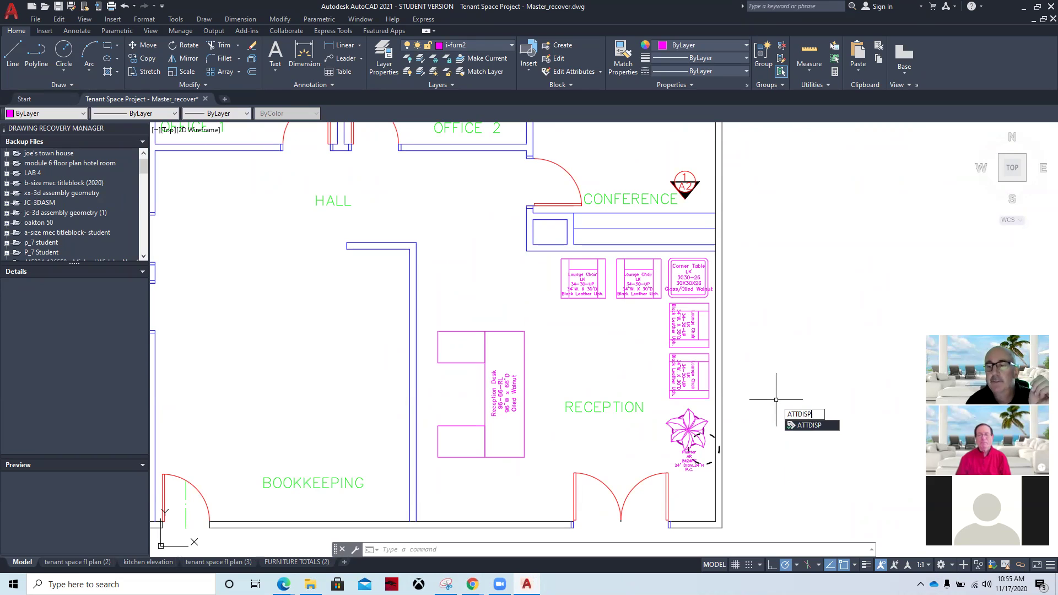
{"action": "key", "text": "Return"}
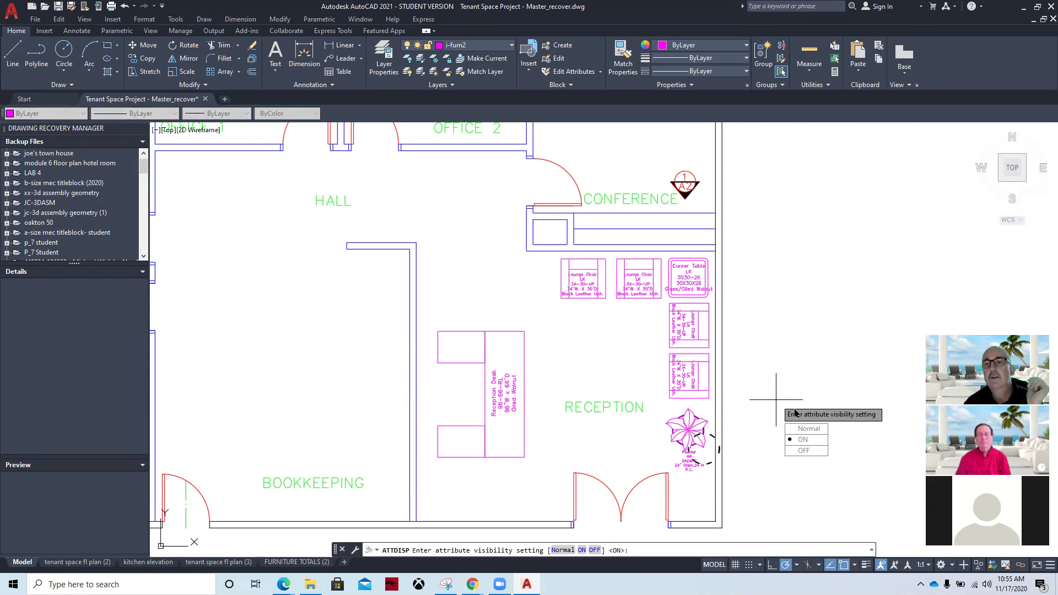
{"action": "left_click", "coordinate": [809, 450]}
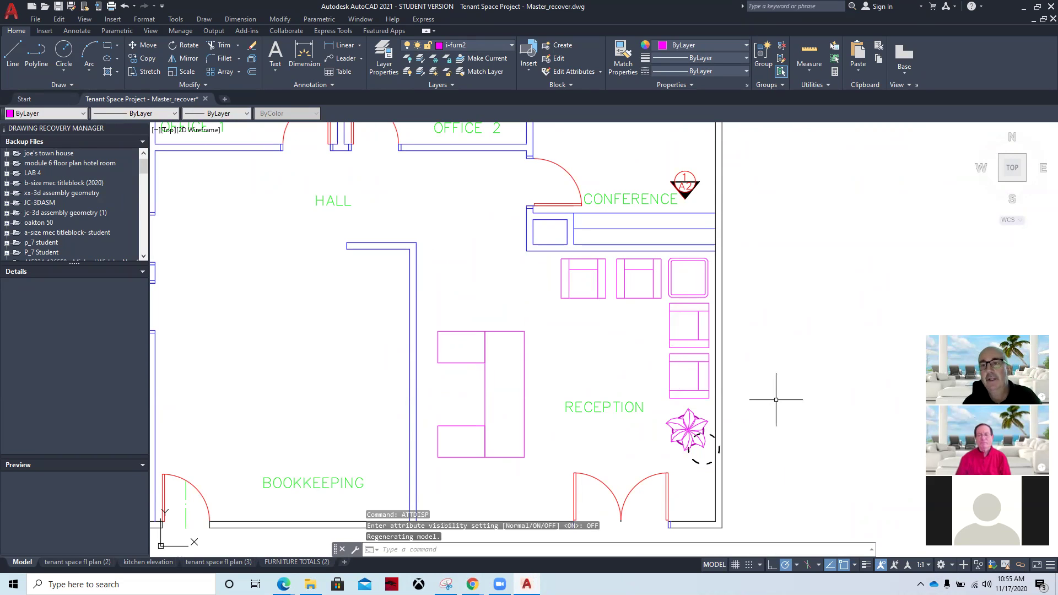
Set the attribute visibility back to ON with ATTDISP.
{"action": "type", "text": "attdisp"}
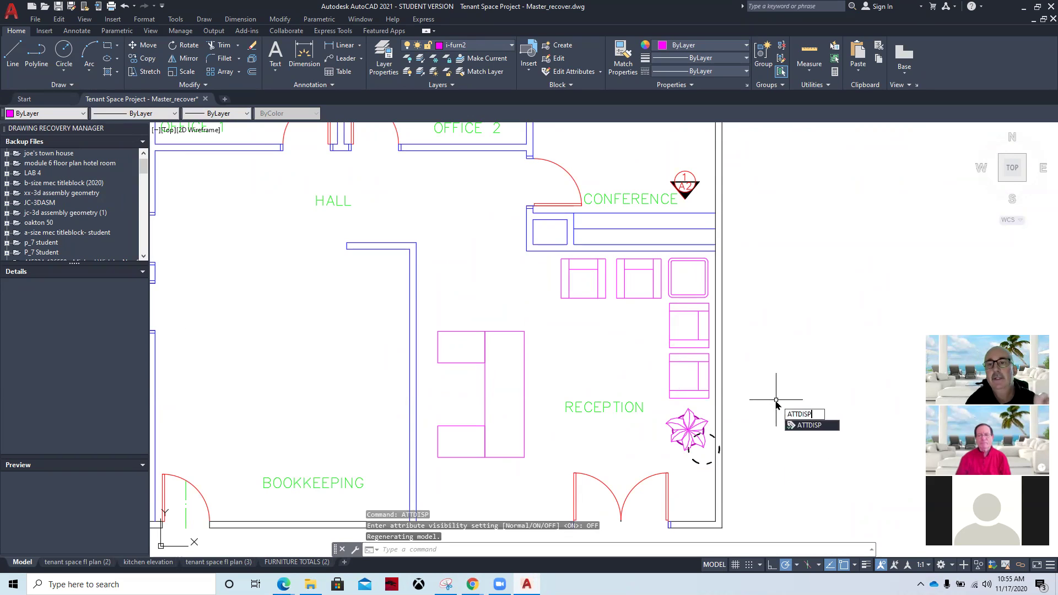
{"action": "key", "text": "Return"}
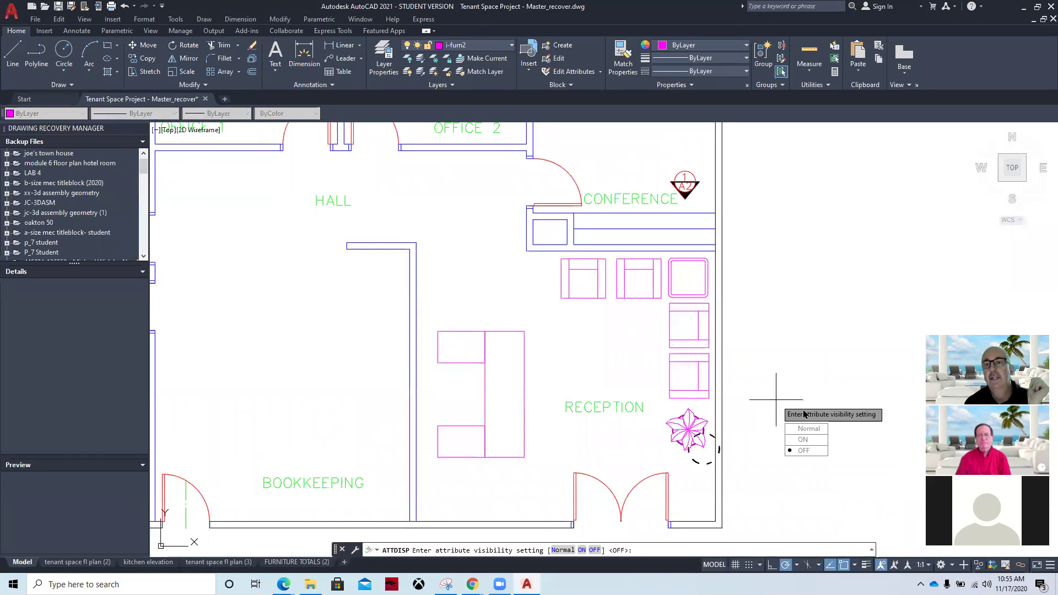
{"action": "left_click", "coordinate": [802, 439]}
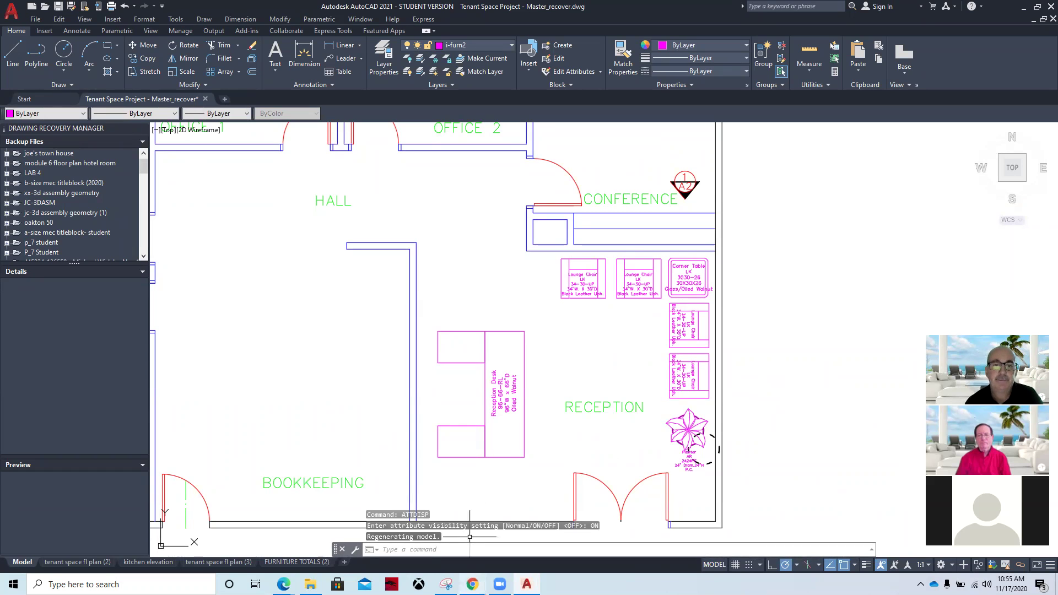
Switch to the PDF in Chrome and read the sections on Attribute Display, redefining blocks with attributes, and the Block Attribute Manager.
{"action": "mouse_move", "coordinate": [472, 584]}
{"action": "left_click", "coordinate": [507, 537]}
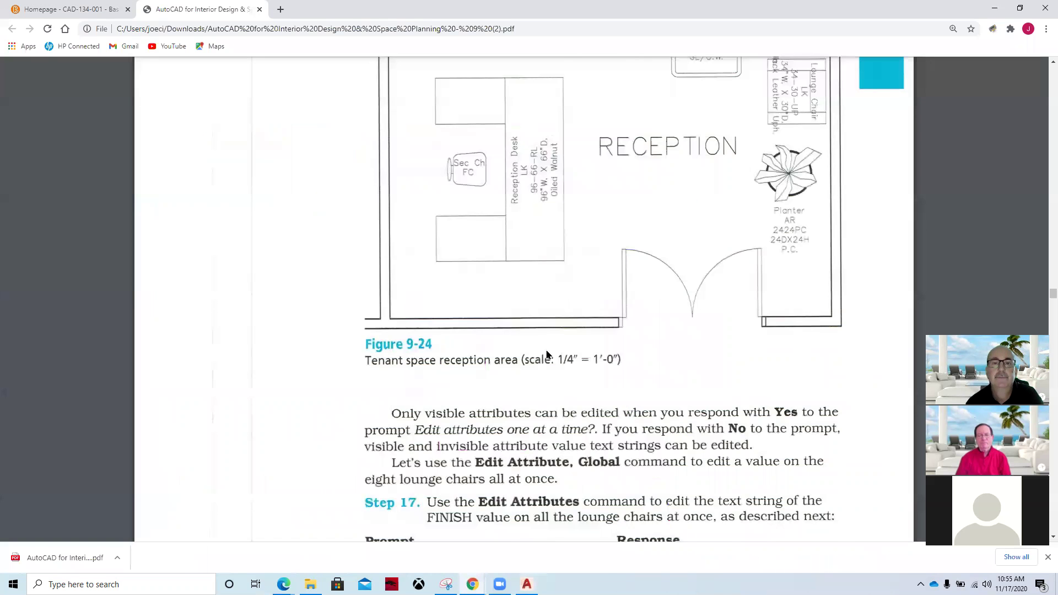
{"action": "scroll", "coordinate": [545, 349], "scroll_direction": "down", "scroll_amount": 5}
{"action": "scroll", "coordinate": [547, 356], "scroll_direction": "down", "scroll_amount": 4}
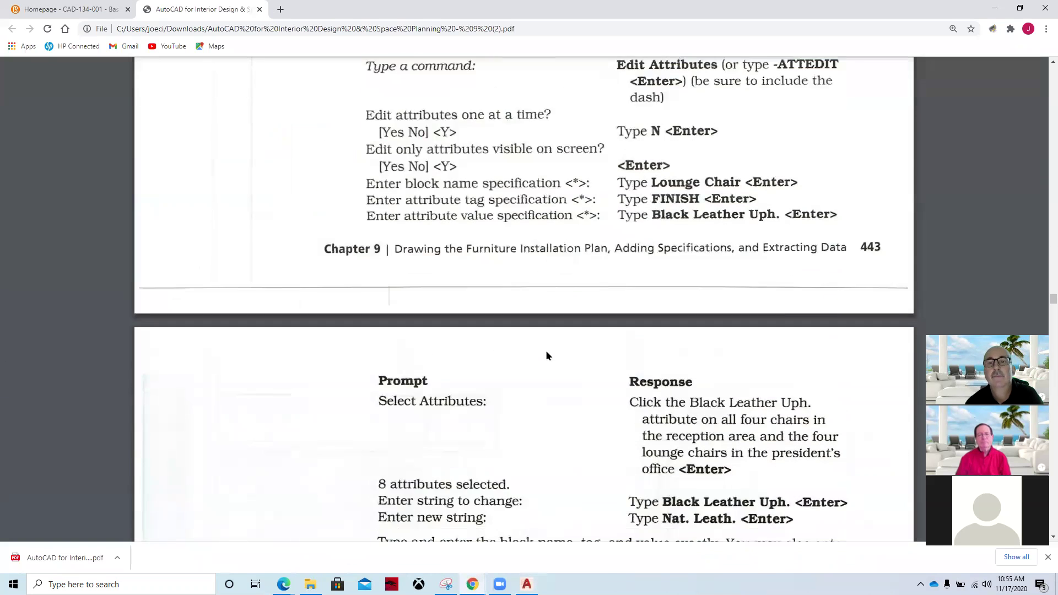
{"action": "scroll", "coordinate": [547, 355], "scroll_direction": "down", "scroll_amount": 5}
{"action": "scroll", "coordinate": [547, 355], "scroll_direction": "down", "scroll_amount": 8}
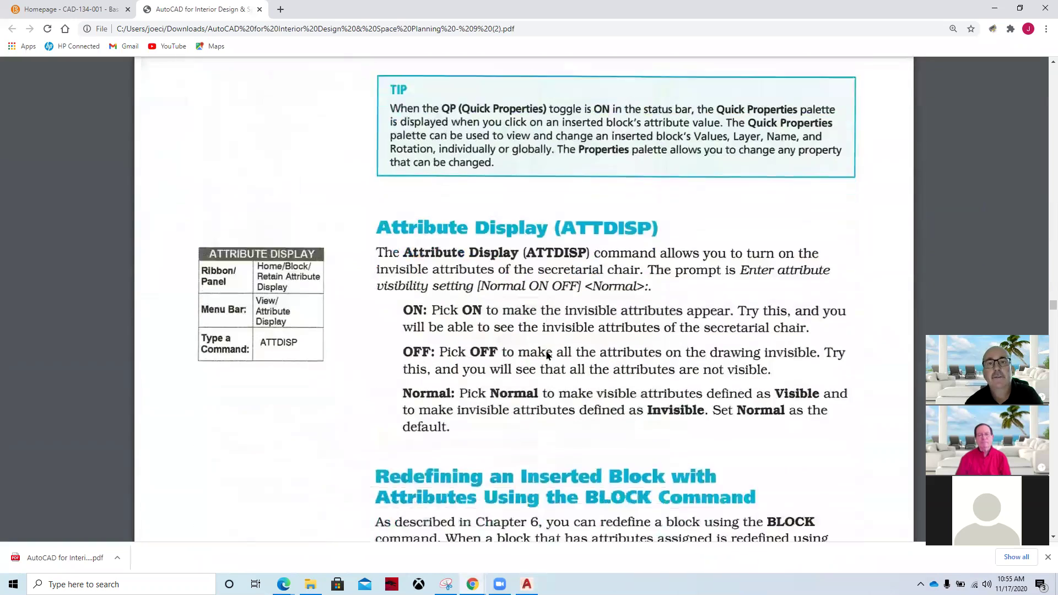
{"action": "scroll", "coordinate": [570, 250], "scroll_direction": "up", "scroll_amount": 3}
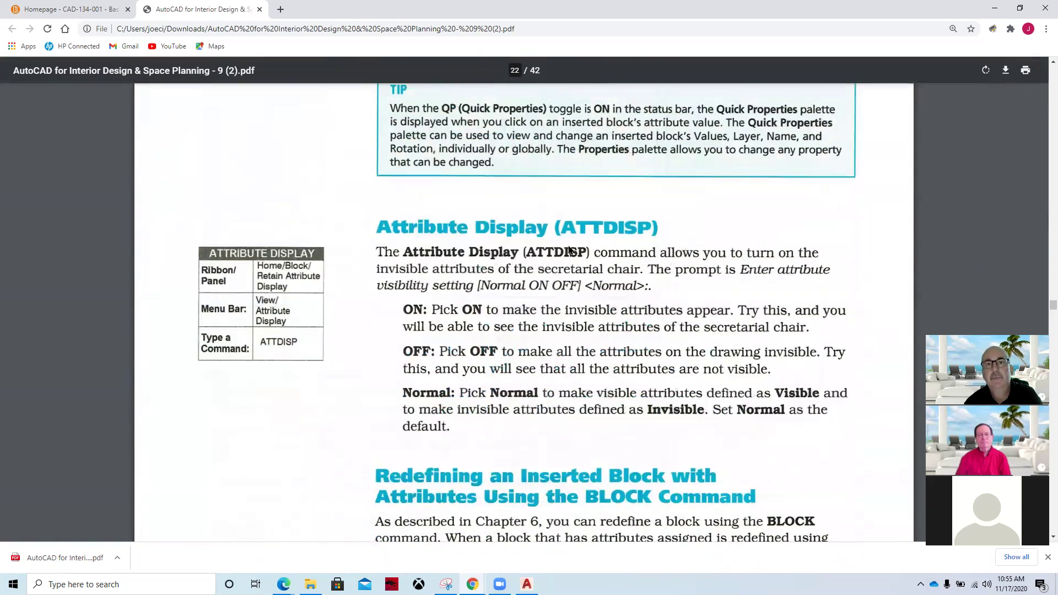
{"action": "scroll", "coordinate": [540, 328], "scroll_direction": "down", "scroll_amount": 4}
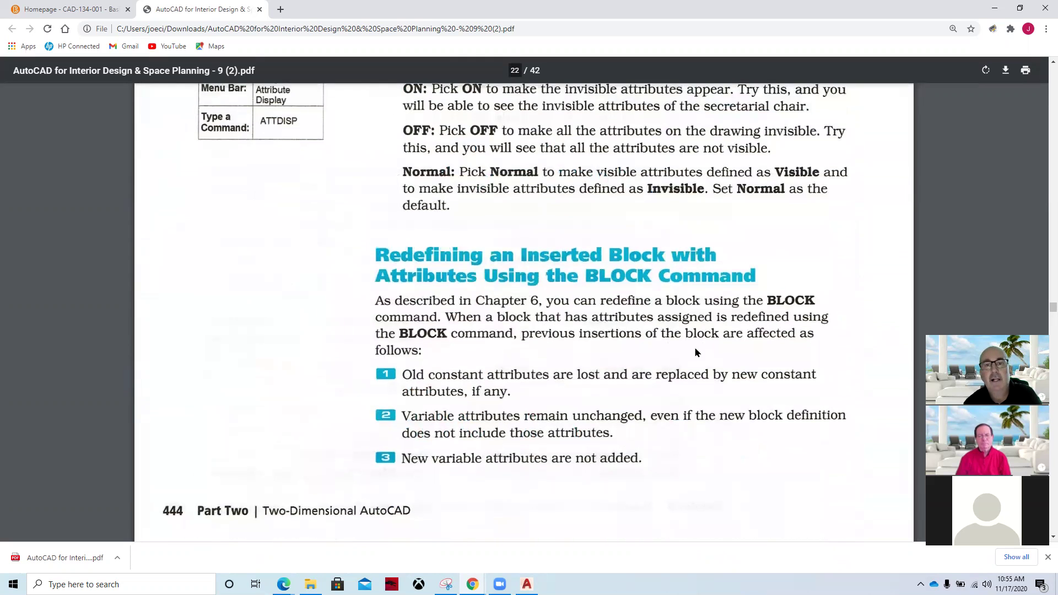
{"action": "scroll", "coordinate": [694, 346], "scroll_direction": "down", "scroll_amount": 3}
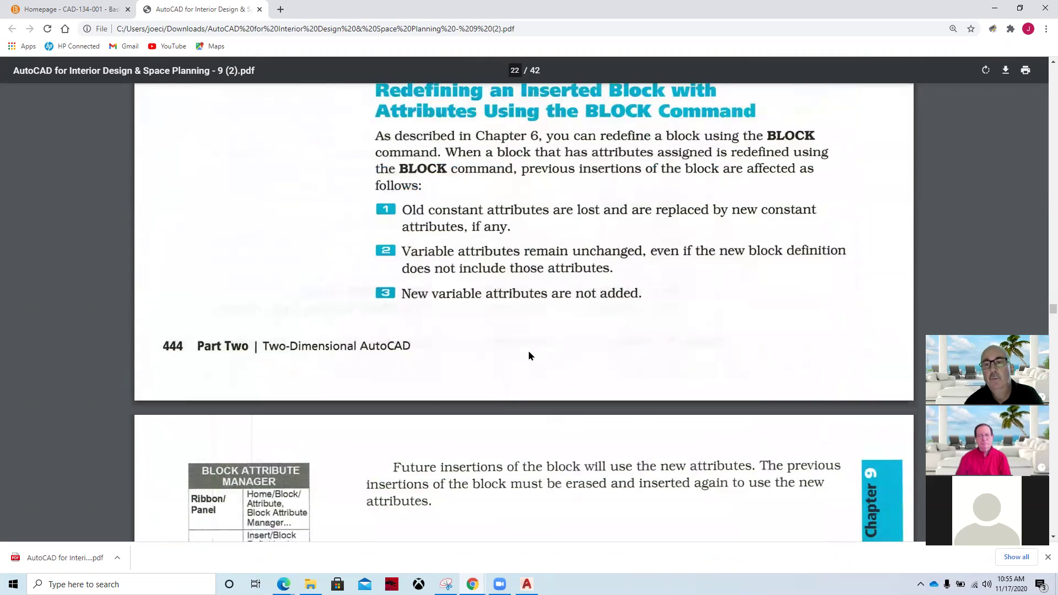
{"action": "scroll", "coordinate": [528, 352], "scroll_direction": "down", "scroll_amount": 9}
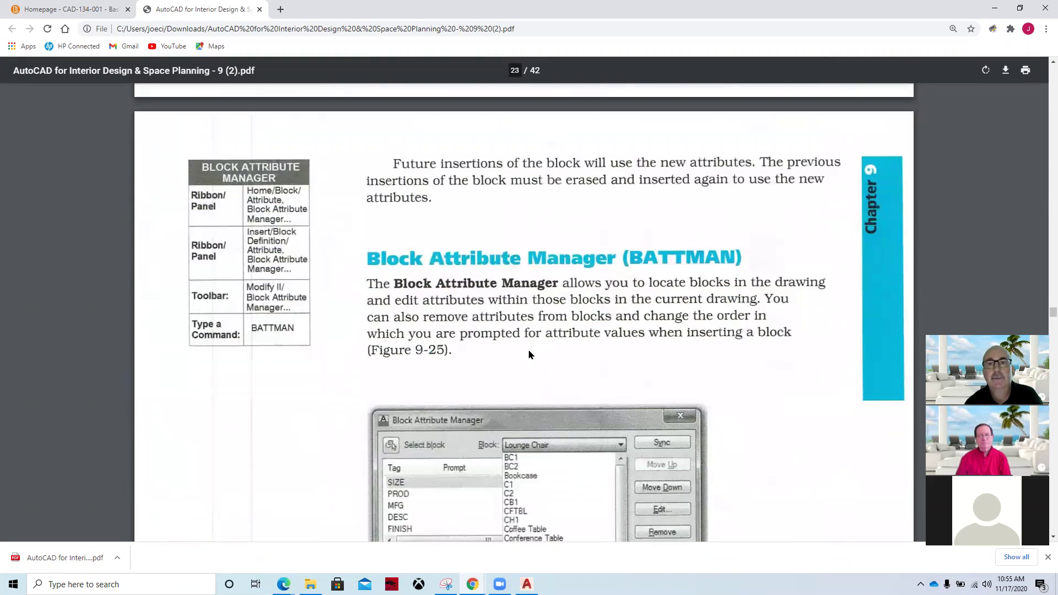
{"action": "scroll", "coordinate": [557, 225], "scroll_direction": "up", "scroll_amount": 2}
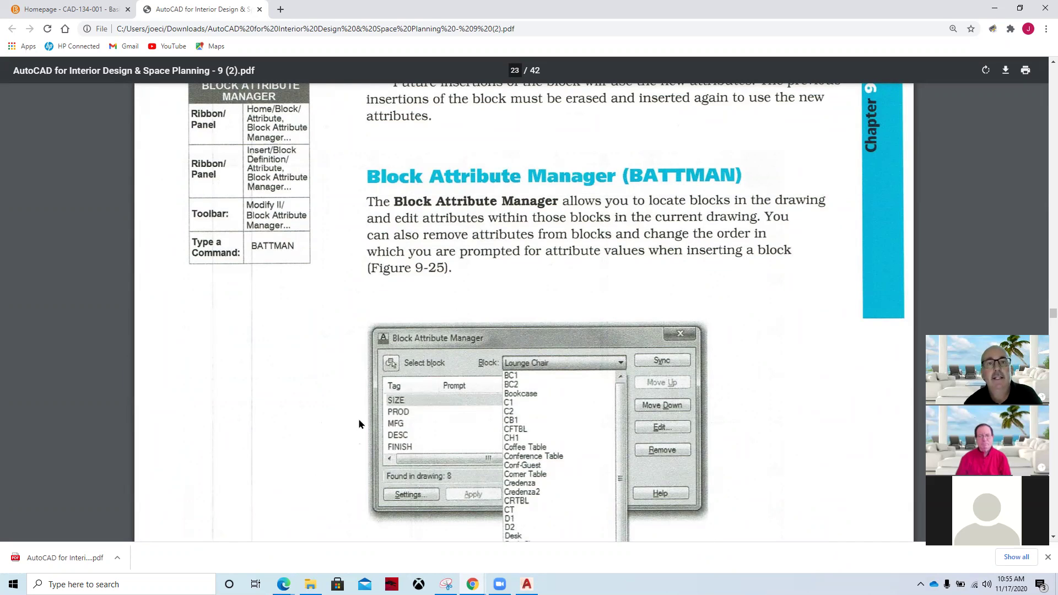
Switch back to AutoCAD, view the table desk's attributes in the Block Attribute Manager (BATTMAN), and close it without changes.
{"action": "left_click", "coordinate": [527, 584]}
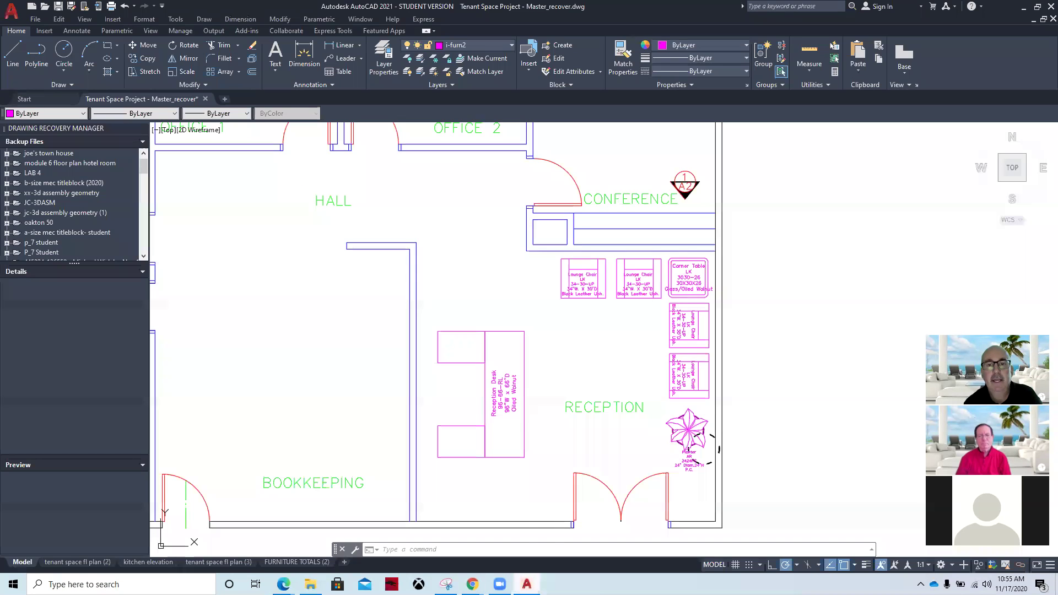
{"action": "type", "text": "b"}
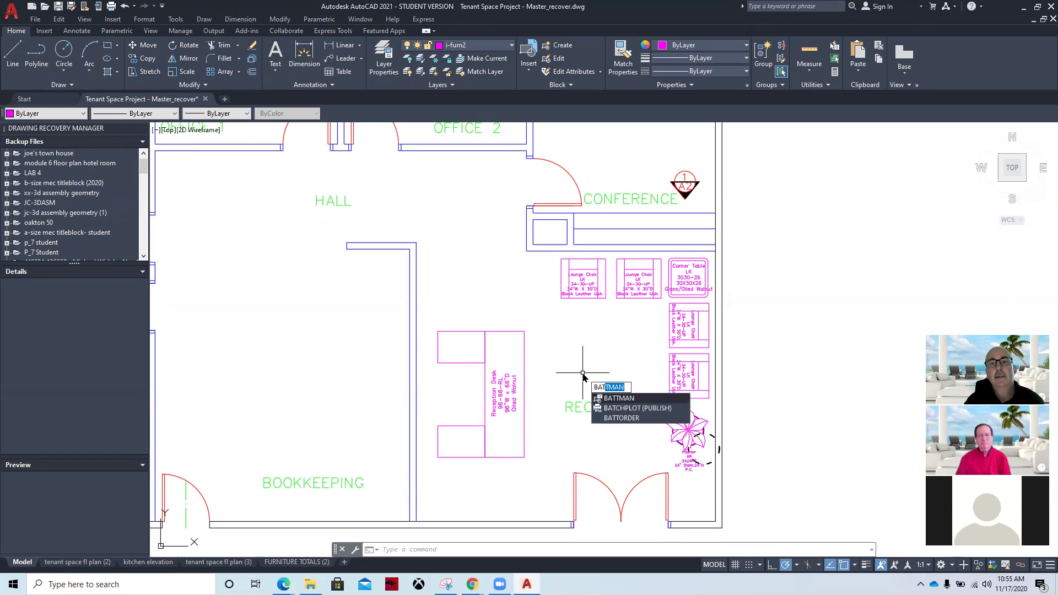
{"action": "left_click", "coordinate": [613, 400]}
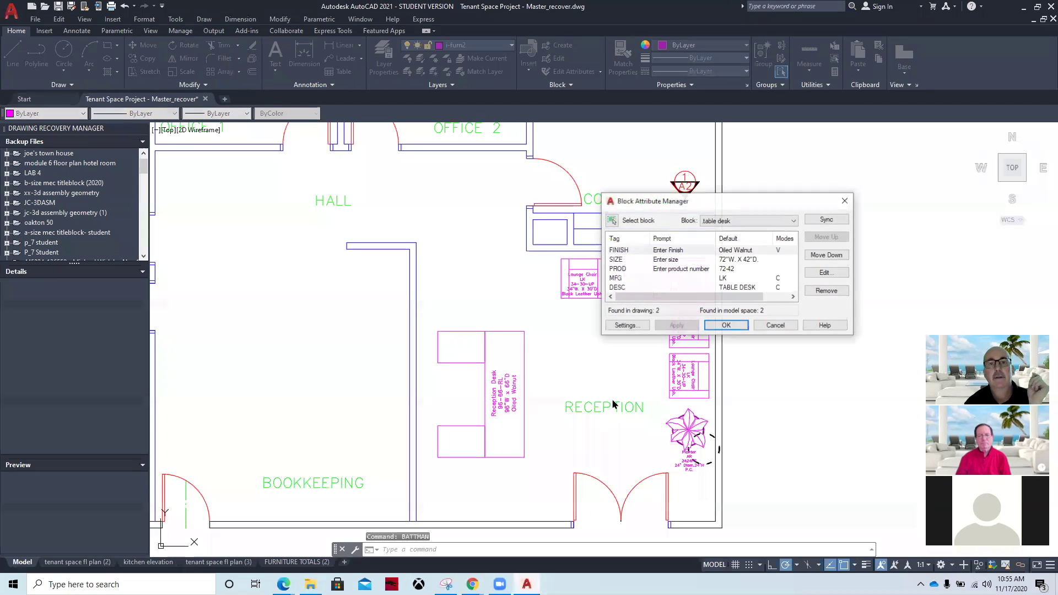
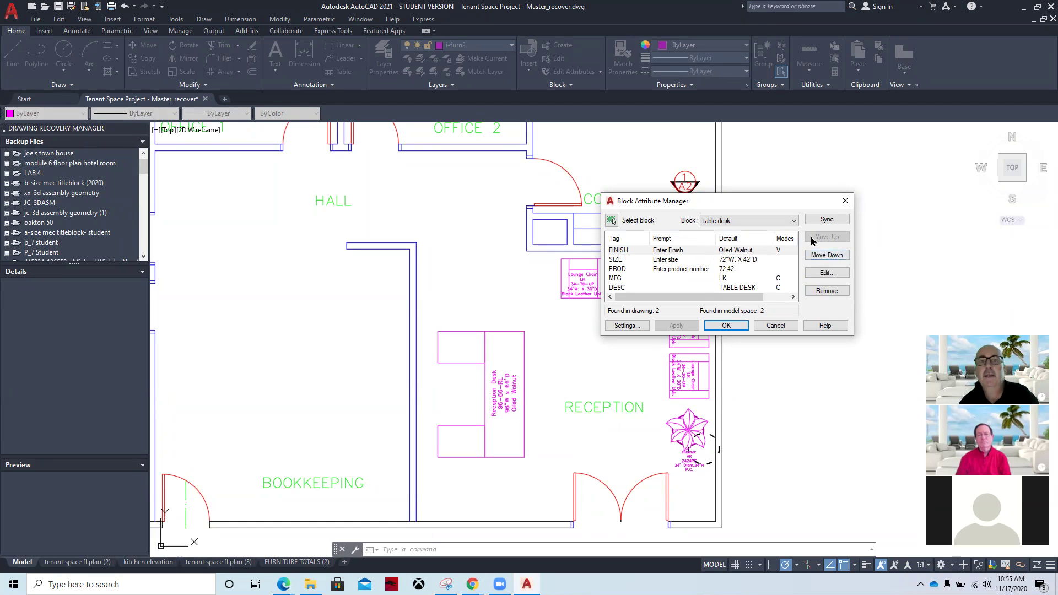
{"action": "left_click", "coordinate": [774, 325]}
Switch to the PDF in Chrome and examine the Synchronize Attributes section and the furniture installation plan in Figure 9-26.
{"action": "mouse_move", "coordinate": [472, 584]}
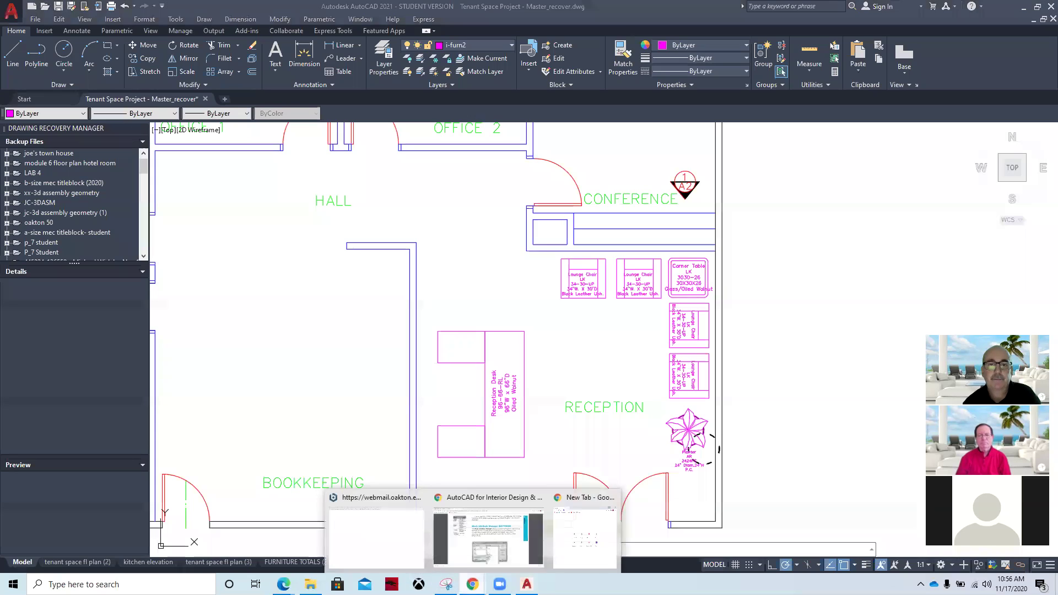
{"action": "left_click", "coordinate": [482, 548]}
{"action": "scroll", "coordinate": [599, 395], "scroll_direction": "down", "scroll_amount": 10}
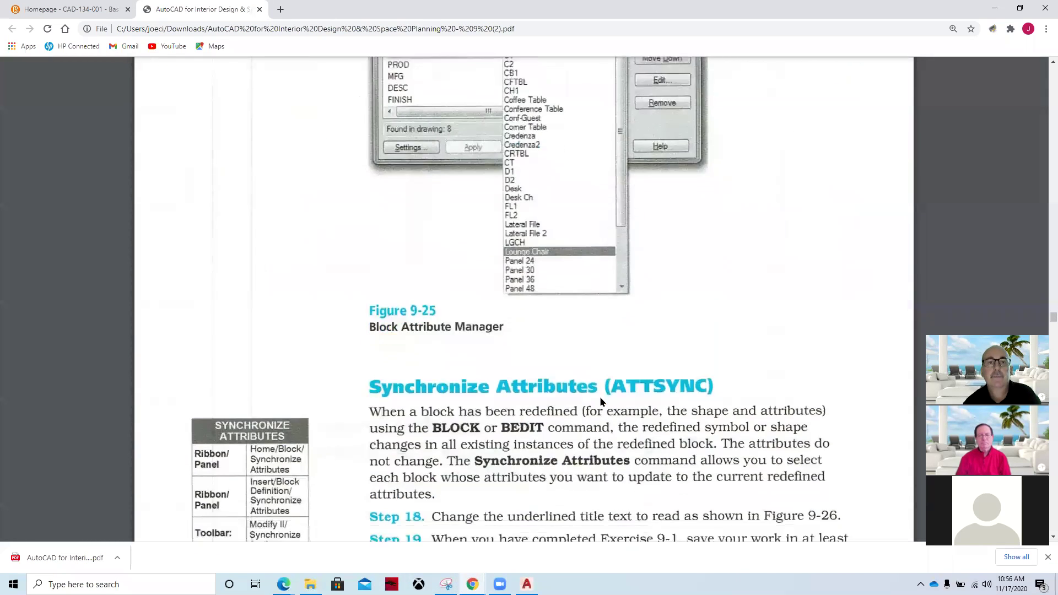
{"action": "scroll", "coordinate": [600, 401], "scroll_direction": "down", "scroll_amount": 12}
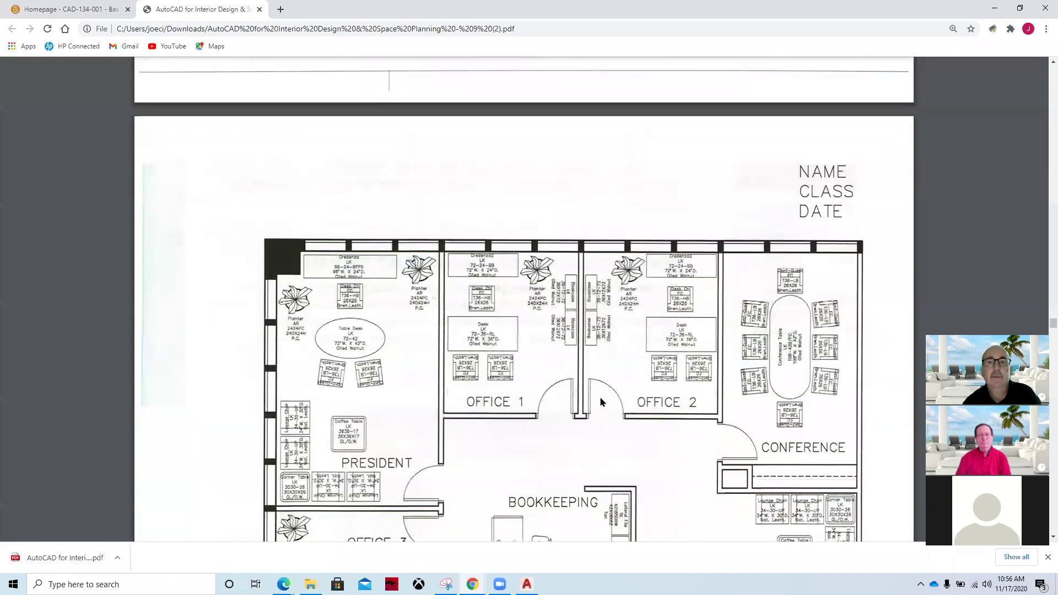
{"action": "scroll", "coordinate": [601, 402], "scroll_direction": "down", "scroll_amount": 1}
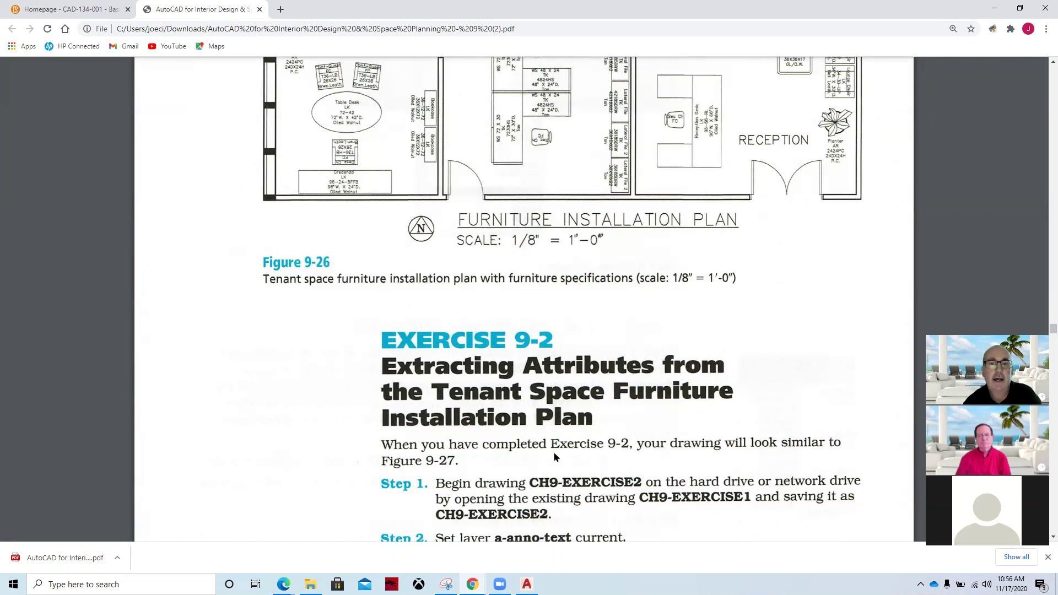
{"action": "scroll", "coordinate": [553, 451], "scroll_direction": "up", "scroll_amount": 5}
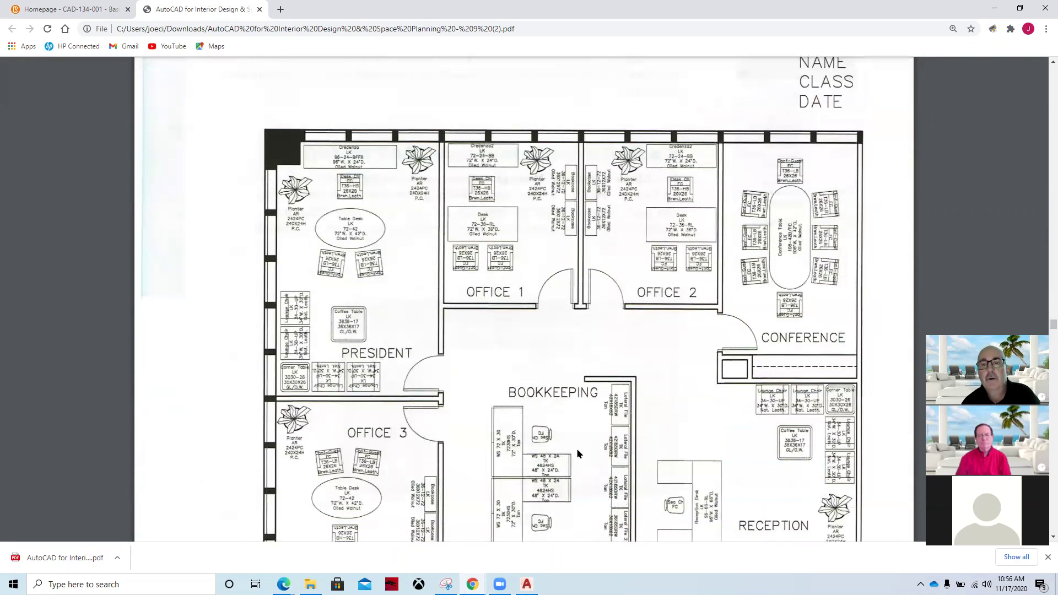
{"action": "scroll", "coordinate": [577, 453], "scroll_direction": "down", "scroll_amount": 1}
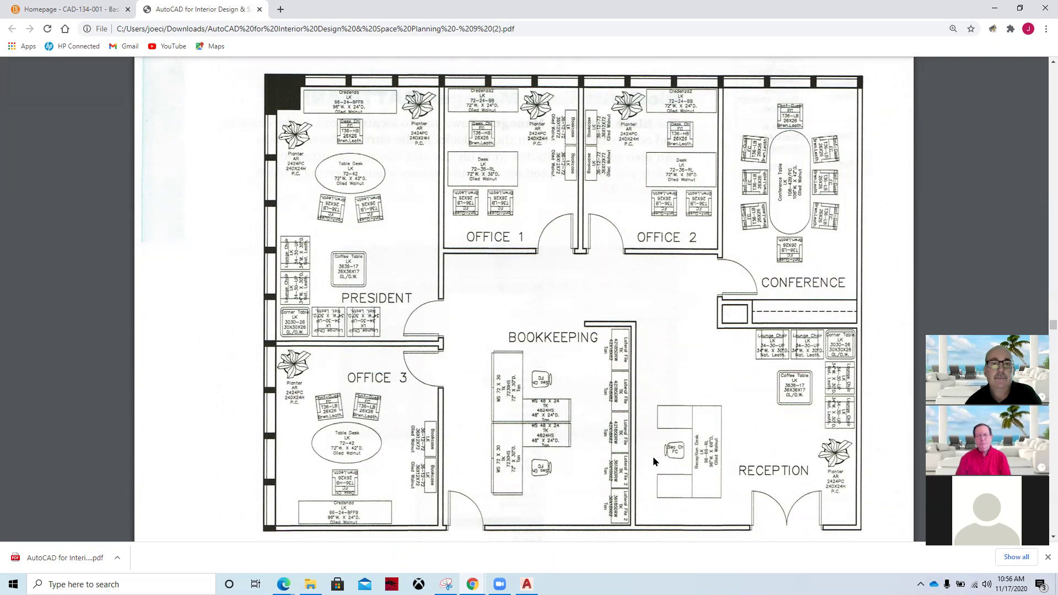
Switch back to AutoCAD and explode the Reception lounge chair directly below the corner table, then inspect its attribute tags.
{"action": "left_click", "coordinate": [526, 584]}
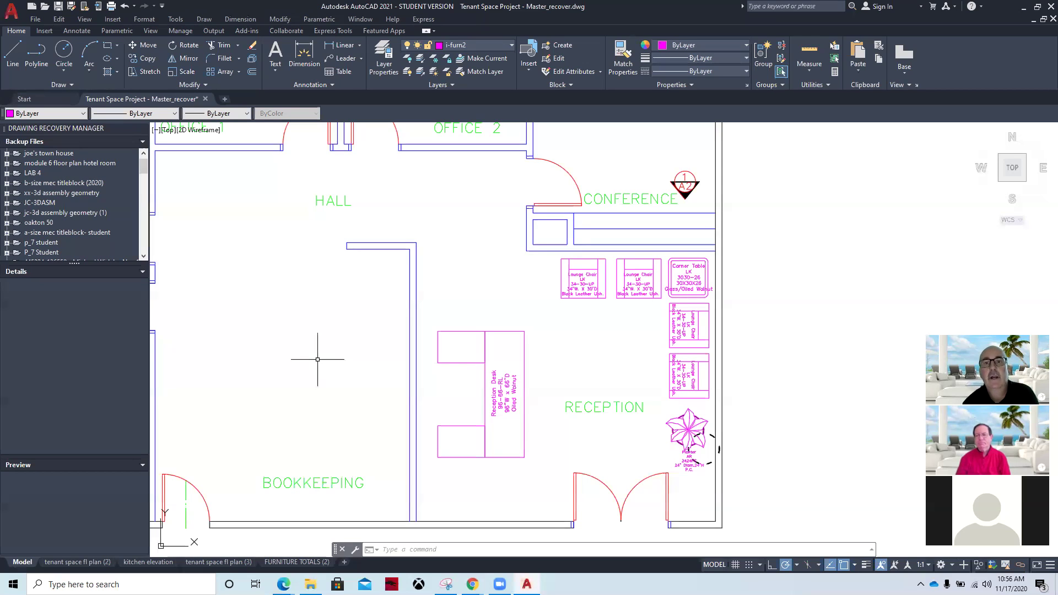
{"action": "left_click", "coordinate": [250, 60]}
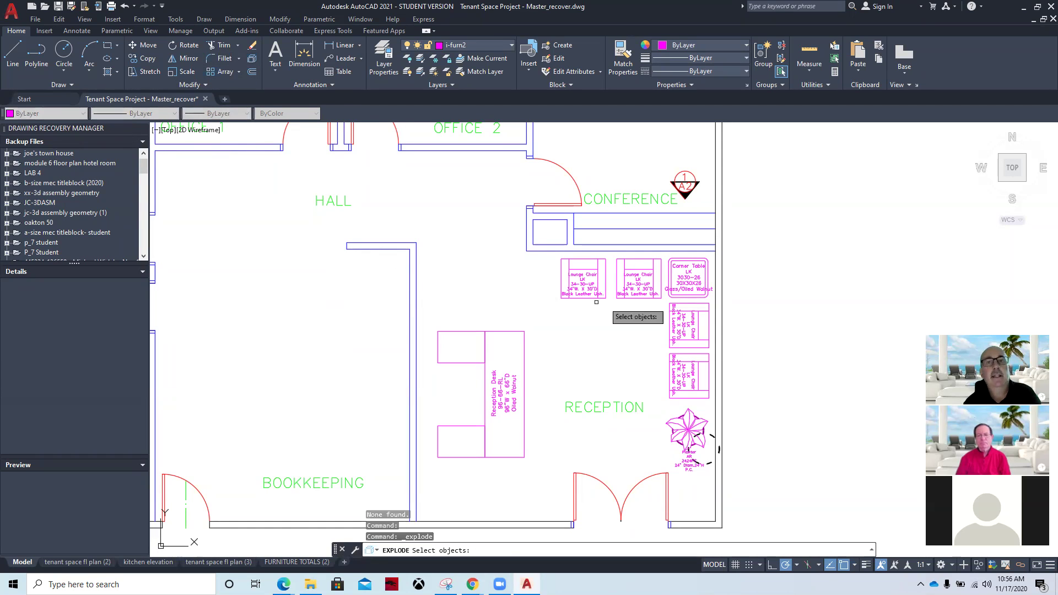
{"action": "left_click", "coordinate": [680, 309]}
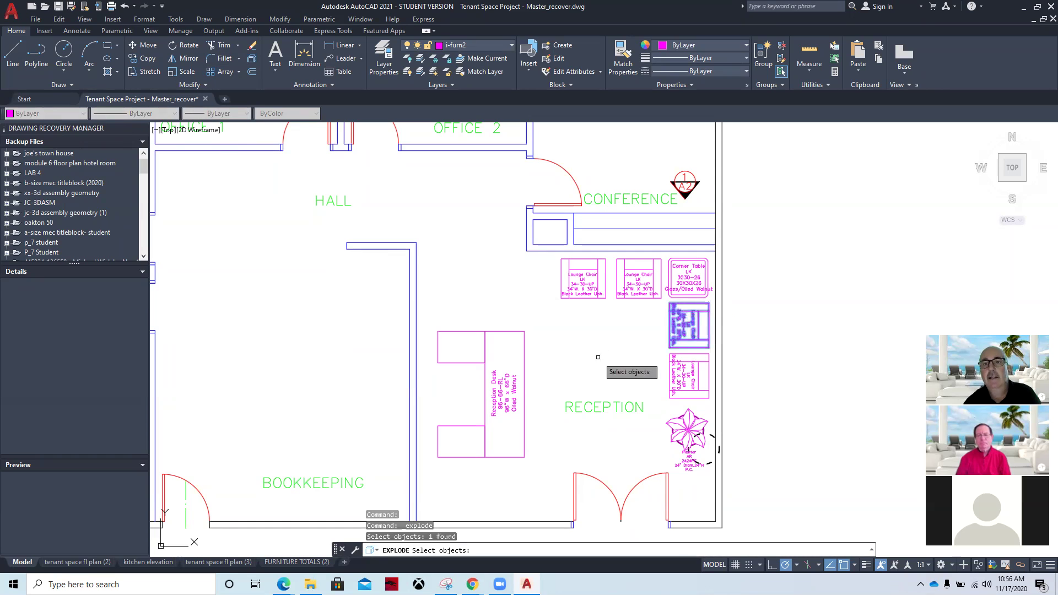
{"action": "key", "text": "Return"}
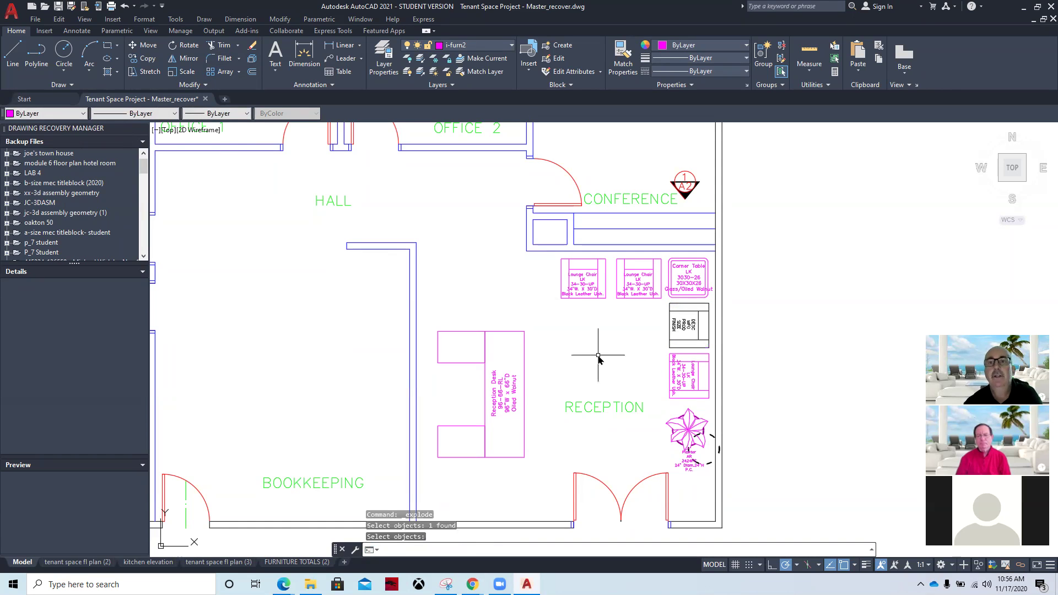
{"action": "scroll", "coordinate": [704, 322], "scroll_direction": "up", "scroll_amount": 8}
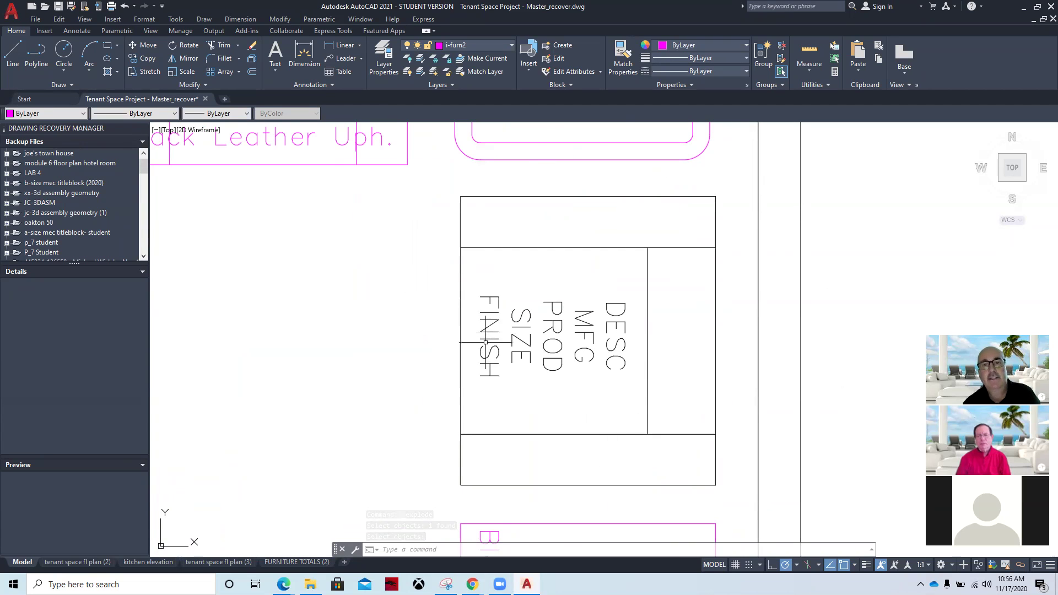
Change the default of the exploded lounge chair's FINISH attribute definition to "White Leather Uph.".
{"action": "scroll", "coordinate": [481, 339], "scroll_direction": "down", "scroll_amount": 6}
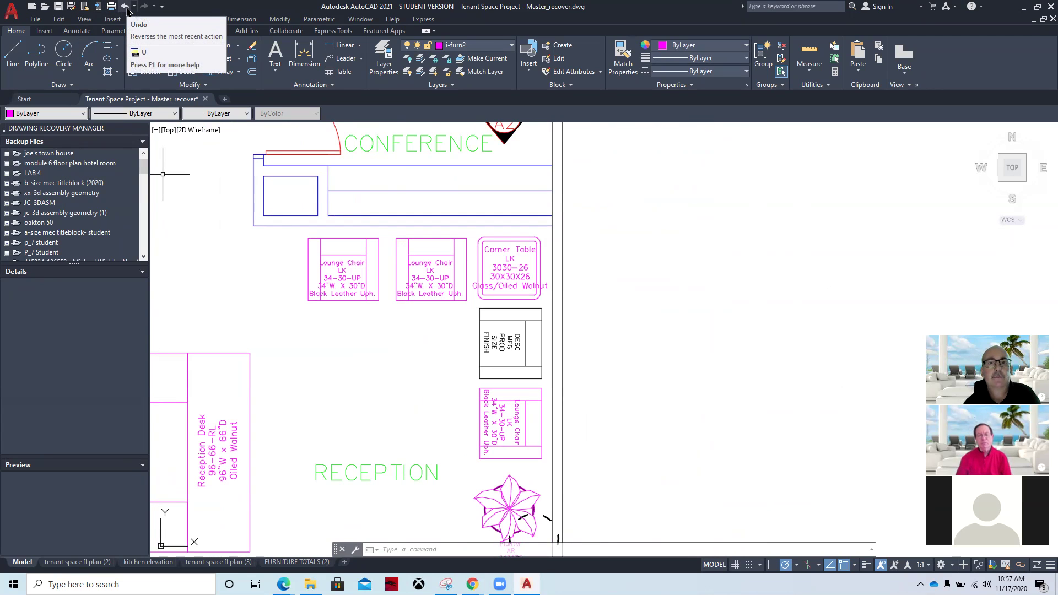
{"action": "double_click", "coordinate": [486, 342]}
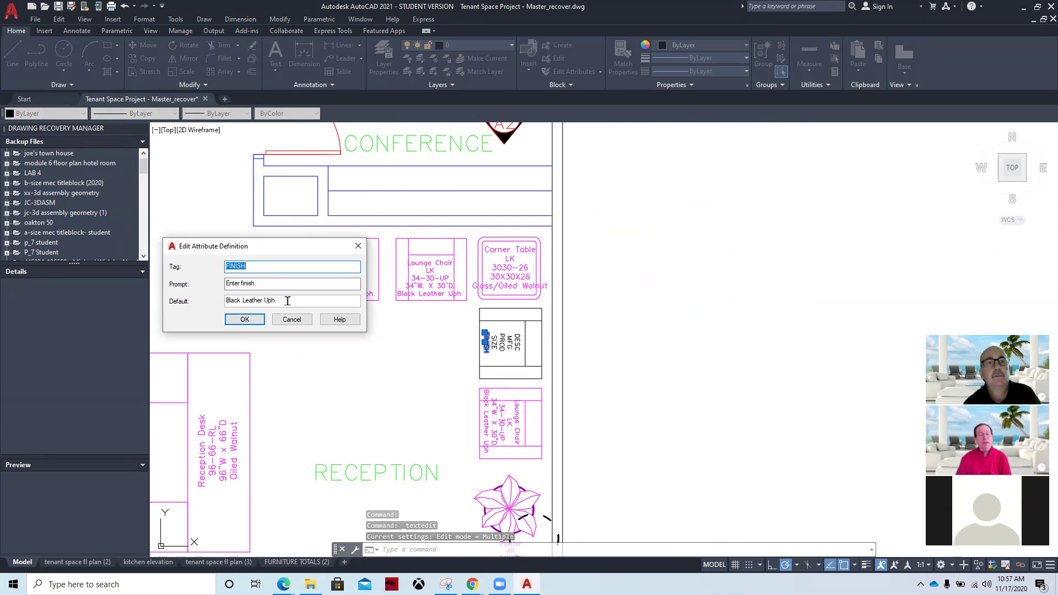
{"action": "double_click", "coordinate": [234, 300]}
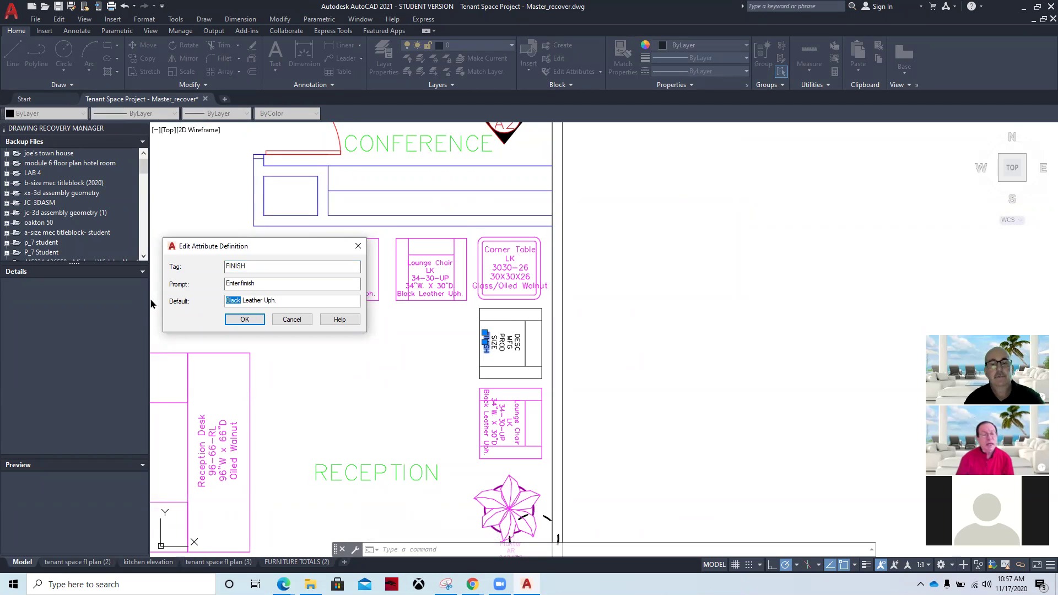
{"action": "type", "text": "White"}
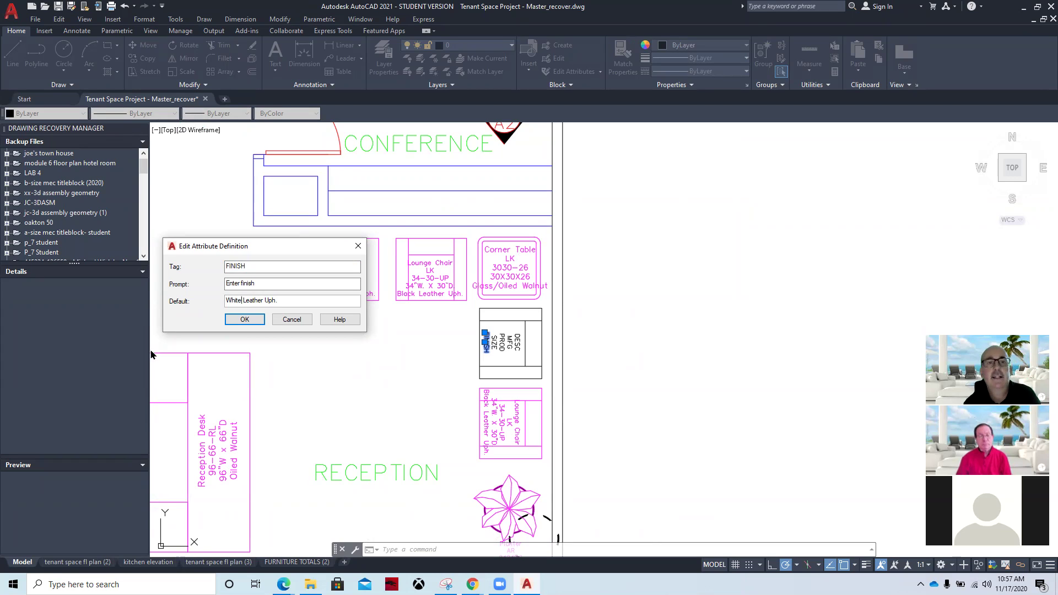
{"action": "left_click", "coordinate": [244, 319]}
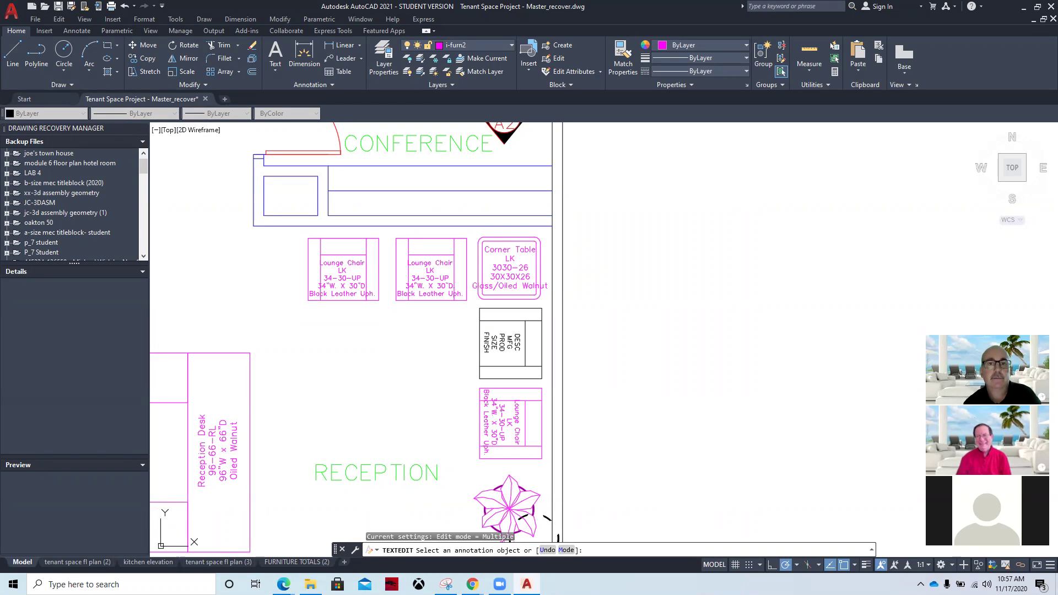
{"action": "key", "text": "Escape"}
{"action": "left_click", "coordinate": [424, 296]}
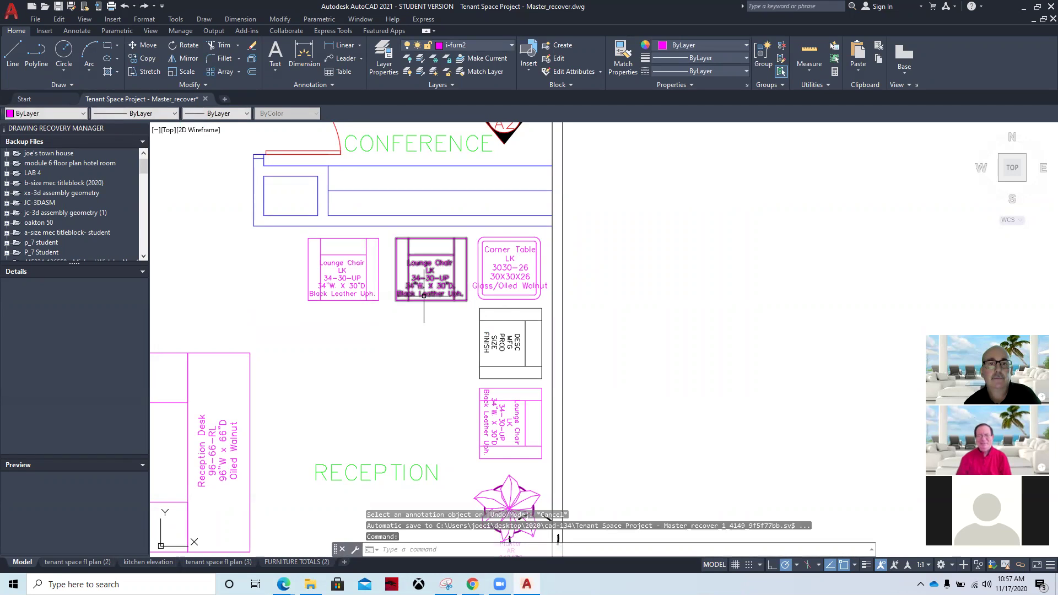
{"action": "key", "text": "Escape"}
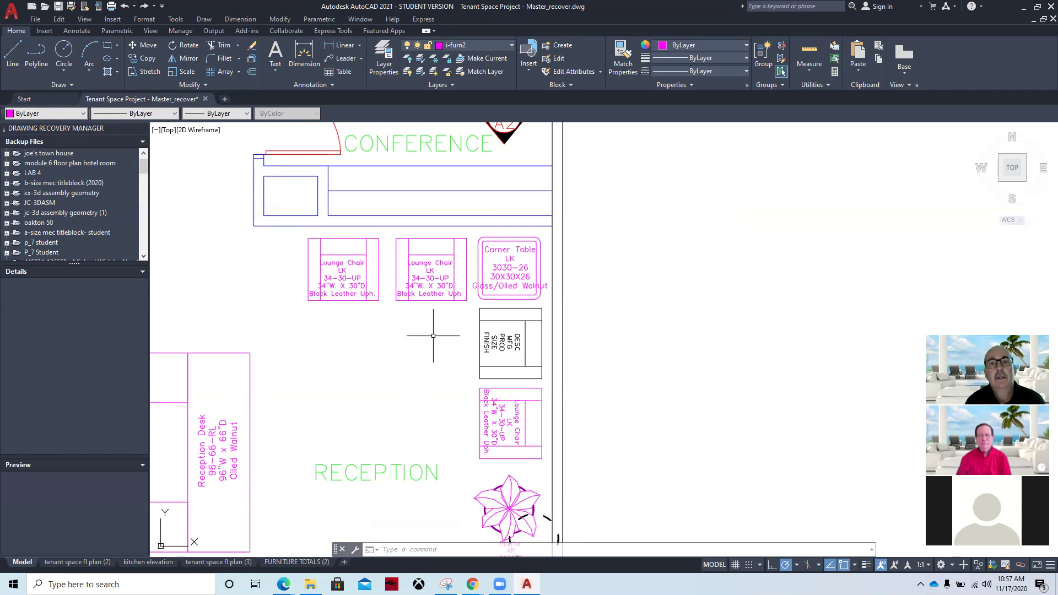
Start a Write Block (WBLOCK) and name the destination file "Lounge Chair-White" in the folder holding the existing furniture blocks.
{"action": "type", "text": "block"}
{"action": "key", "text": "Return"}
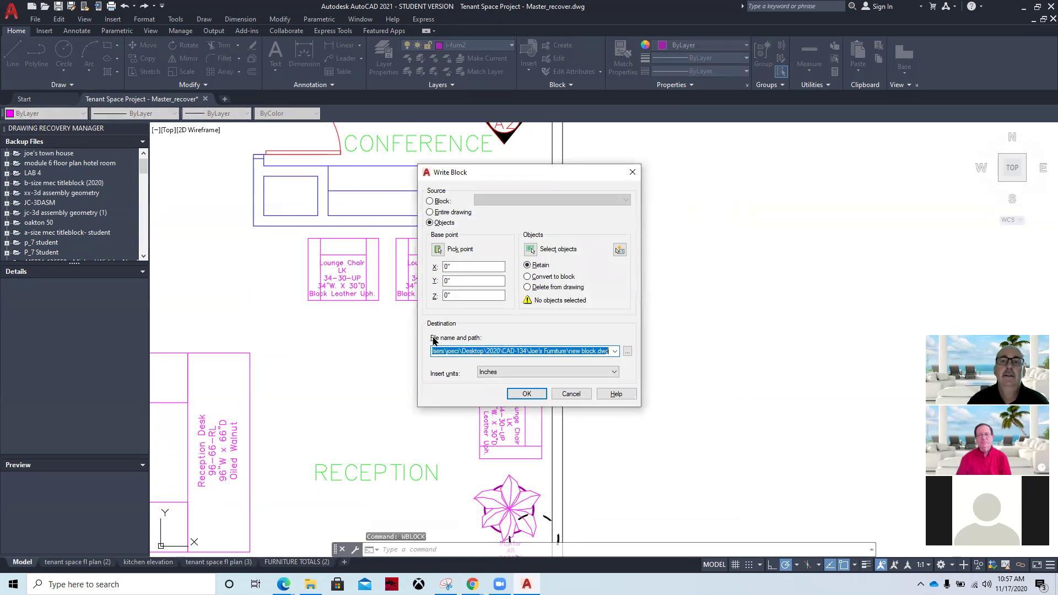
{"action": "left_click", "coordinate": [627, 351]}
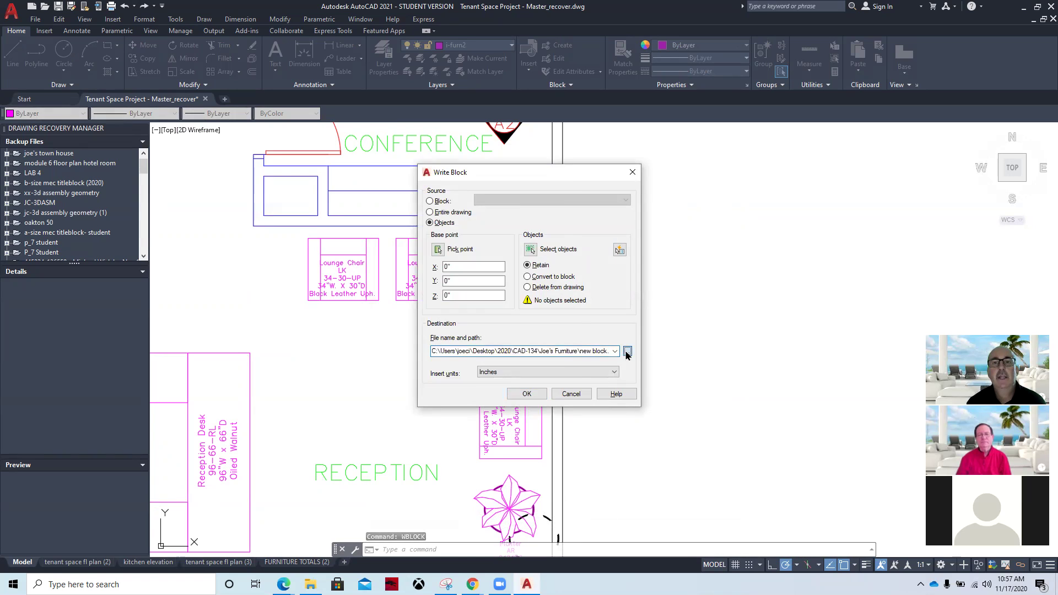
{"action": "left_click", "coordinate": [337, 202]}
{"action": "left_click", "coordinate": [392, 385]}
{"action": "left_click", "coordinate": [388, 386]}
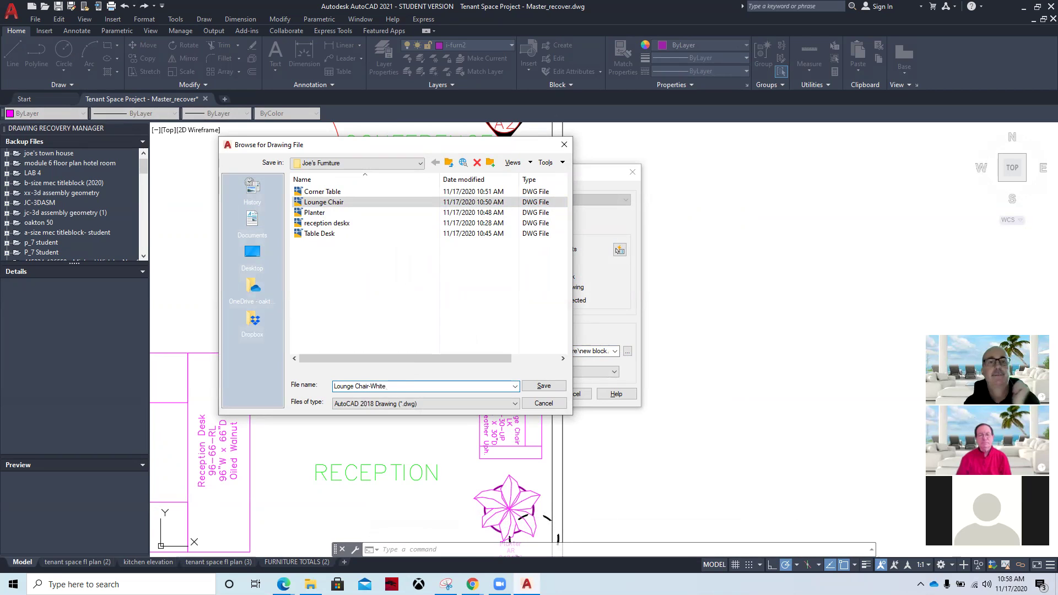
{"action": "left_click", "coordinate": [537, 388]}
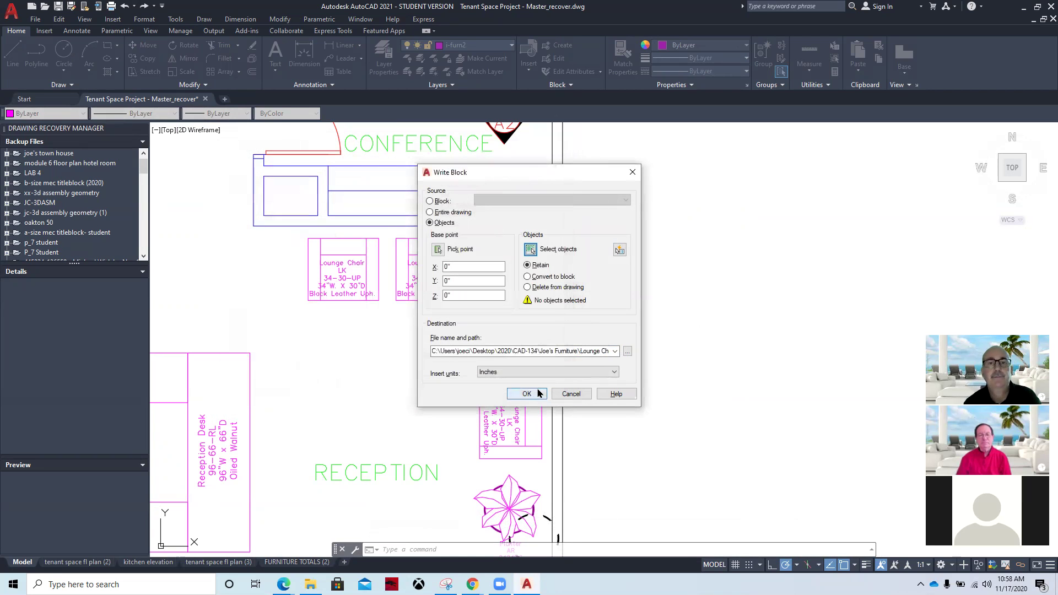
Select the exploded chair's DESC, MFG, PROD, SIZE and FINISH tags in that order, plus all its linework, as the block's objects.
{"action": "left_click", "coordinate": [529, 250]}
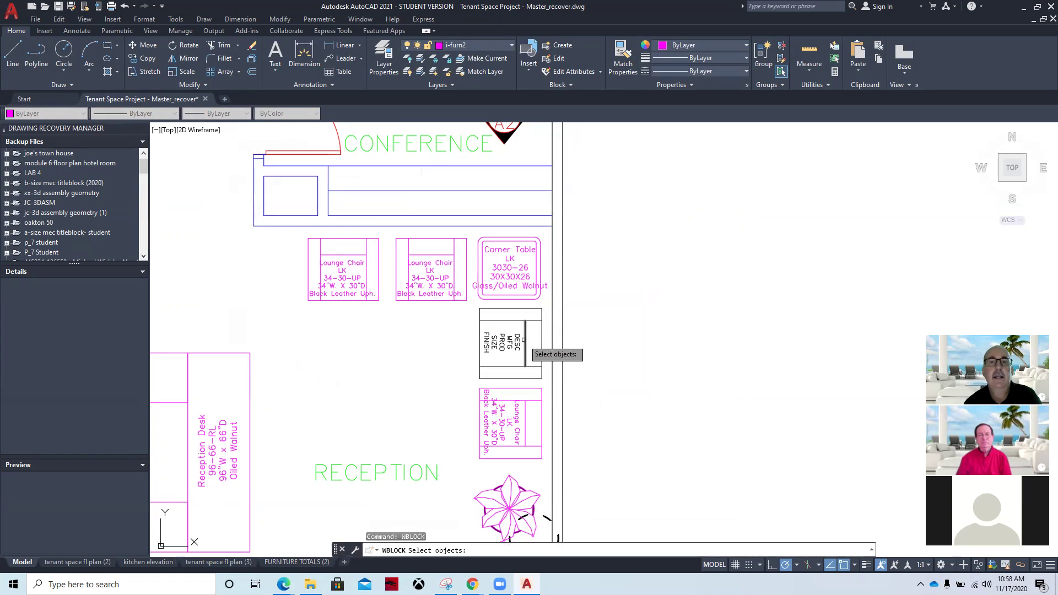
{"action": "left_click", "coordinate": [517, 342]}
{"action": "left_click", "coordinate": [510, 342]}
{"action": "left_click", "coordinate": [502, 343]}
{"action": "left_click", "coordinate": [494, 342]}
{"action": "left_click", "coordinate": [486, 342]}
{"action": "left_click", "coordinate": [466, 304]}
{"action": "left_click", "coordinate": [546, 381]}
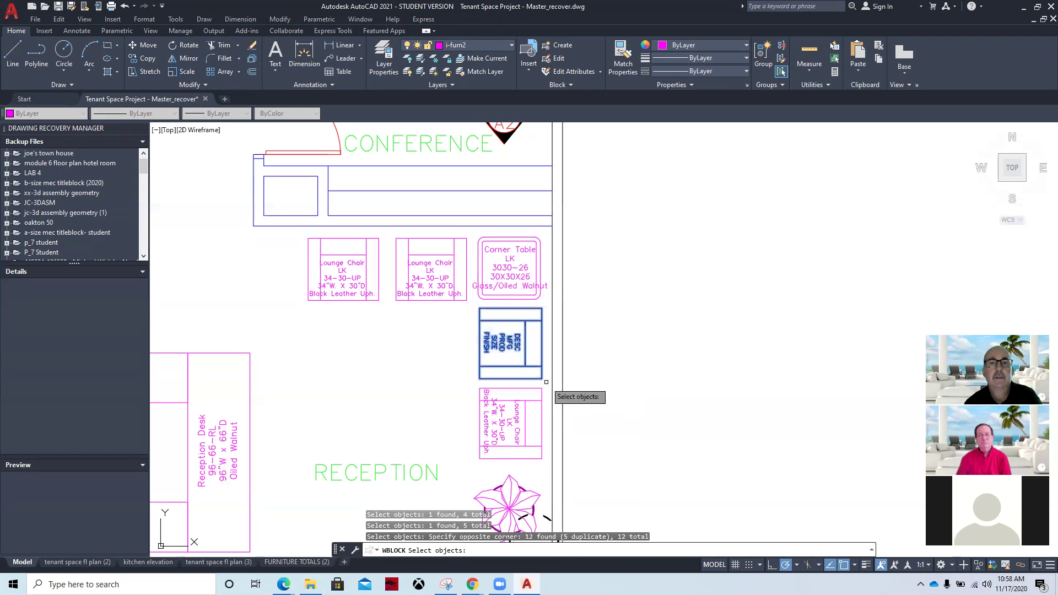
{"action": "key", "text": "Return"}
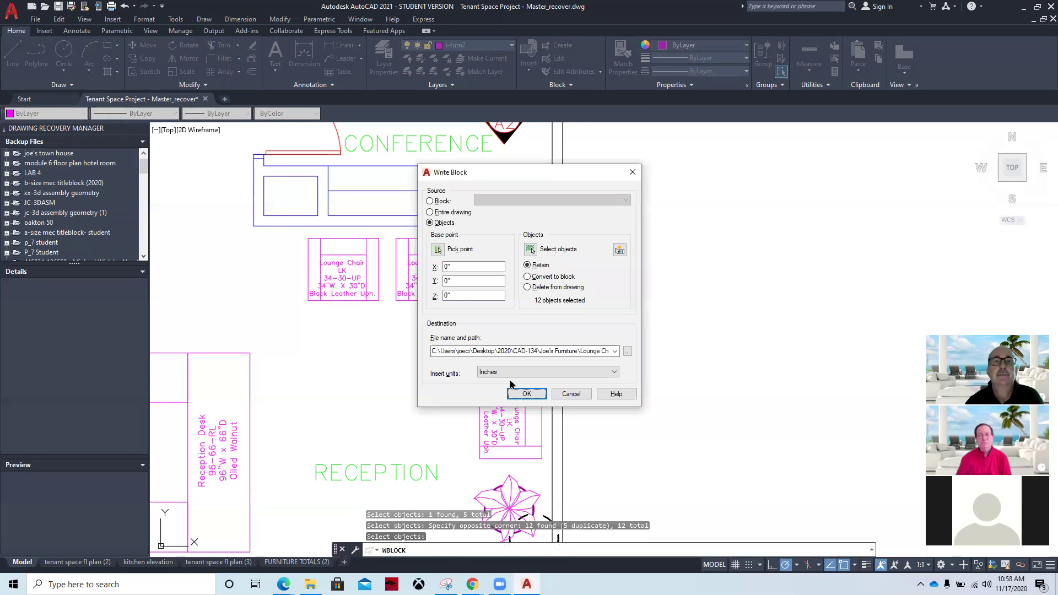
Set the block's base point at the midpoint of the chair's back edge facing the wall and write the block file.
{"action": "left_click", "coordinate": [438, 249]}
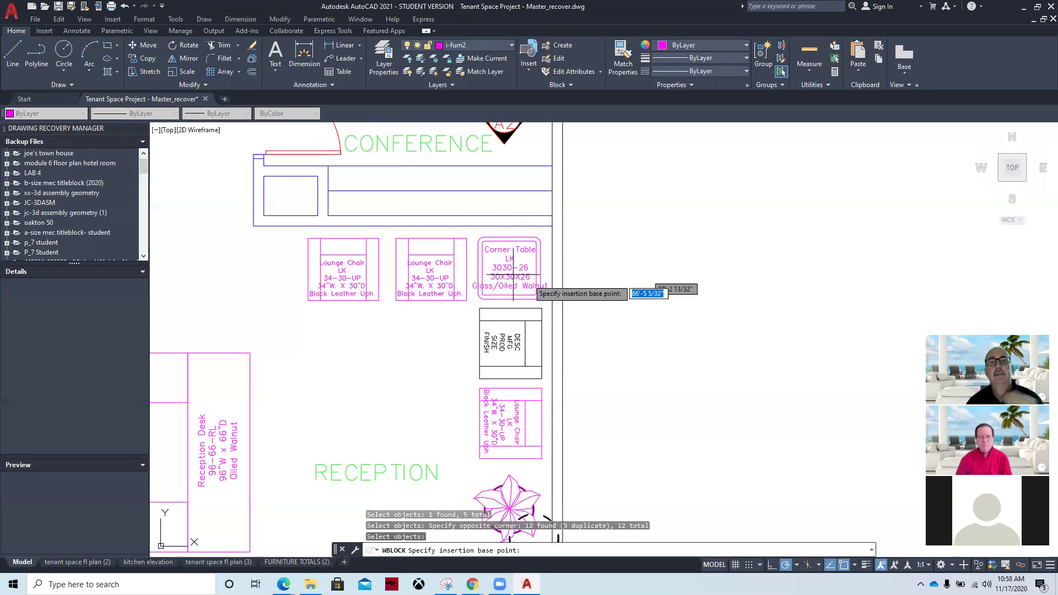
{"action": "right_click", "coordinate": [677, 304], "text": "shift"}
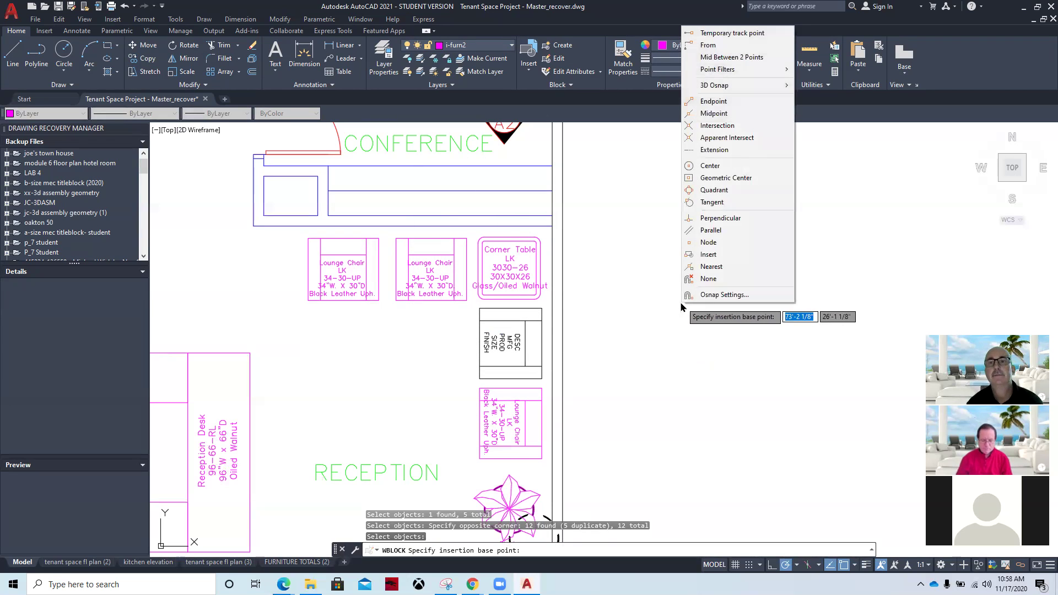
{"action": "left_click", "coordinate": [714, 113]}
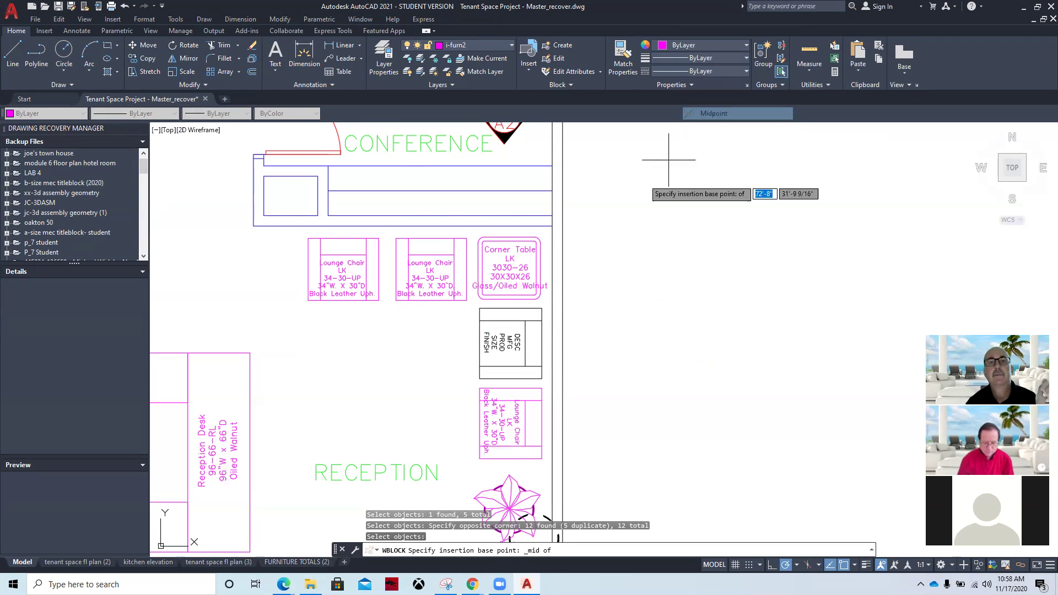
{"action": "left_click", "coordinate": [549, 347]}
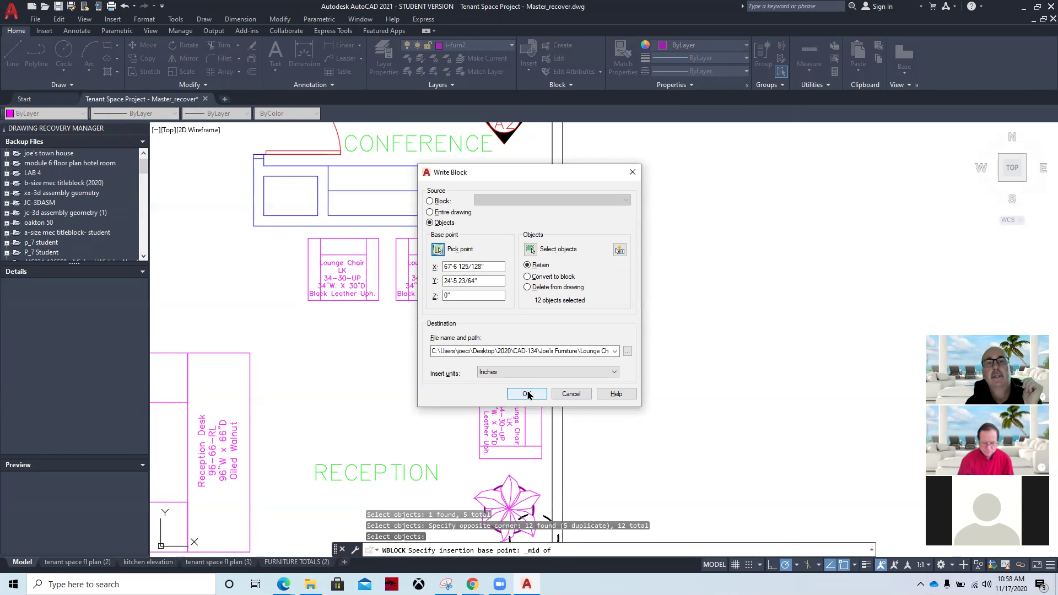
{"action": "left_click", "coordinate": [526, 394]}
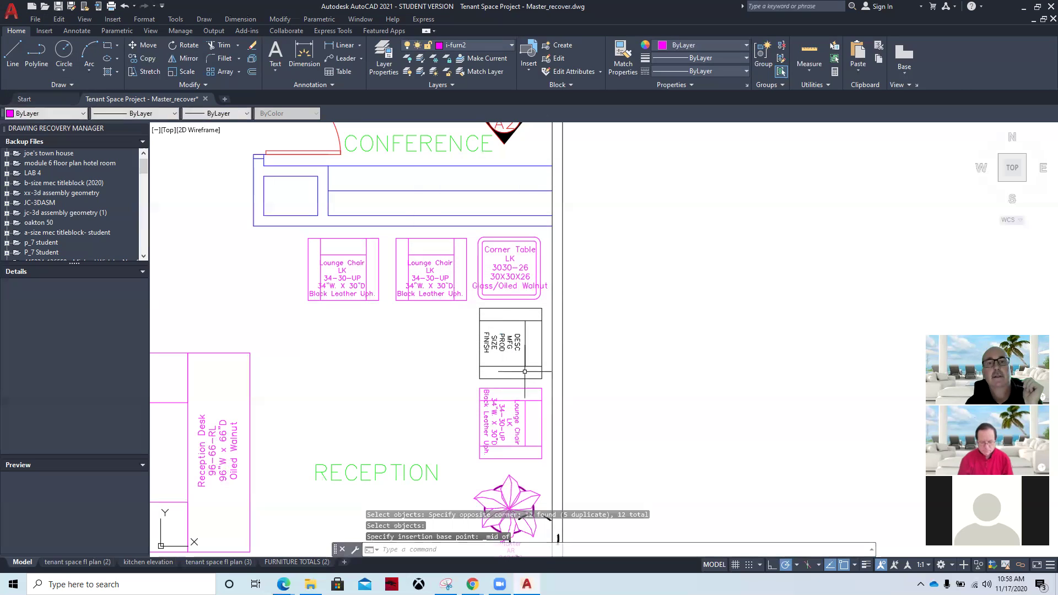
Erase the exploded lounge chair and its attribute tags below the corner table.
{"action": "left_click", "coordinate": [475, 303]}
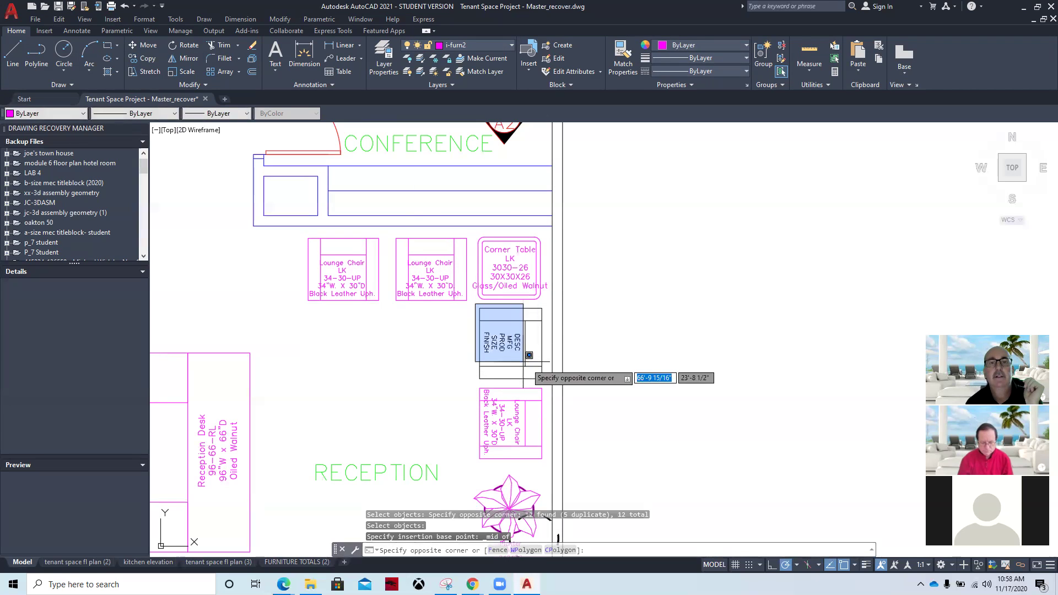
{"action": "left_click", "coordinate": [545, 385]}
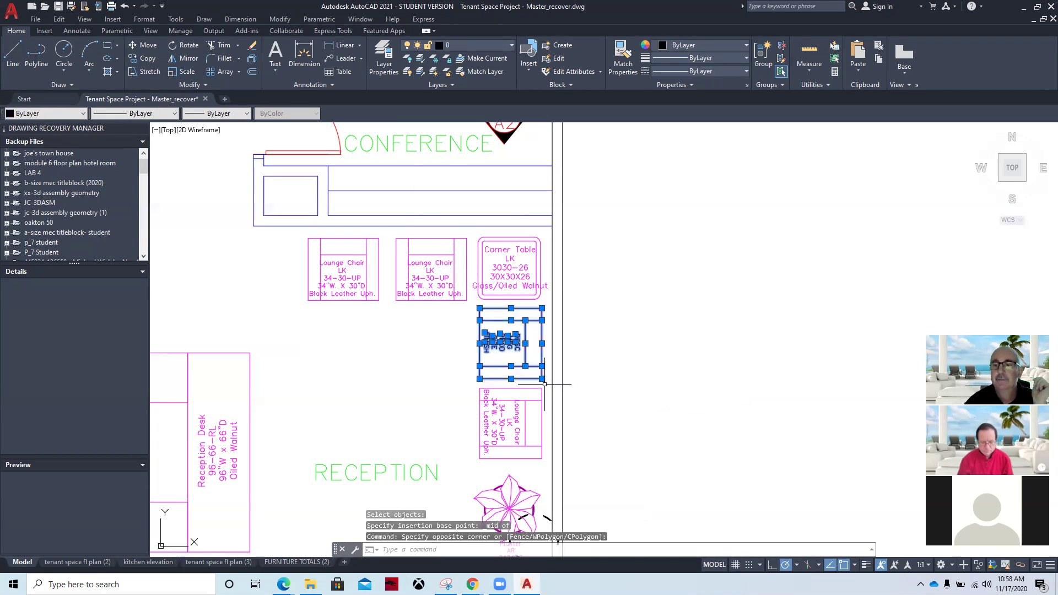
{"action": "key", "text": "Delete"}
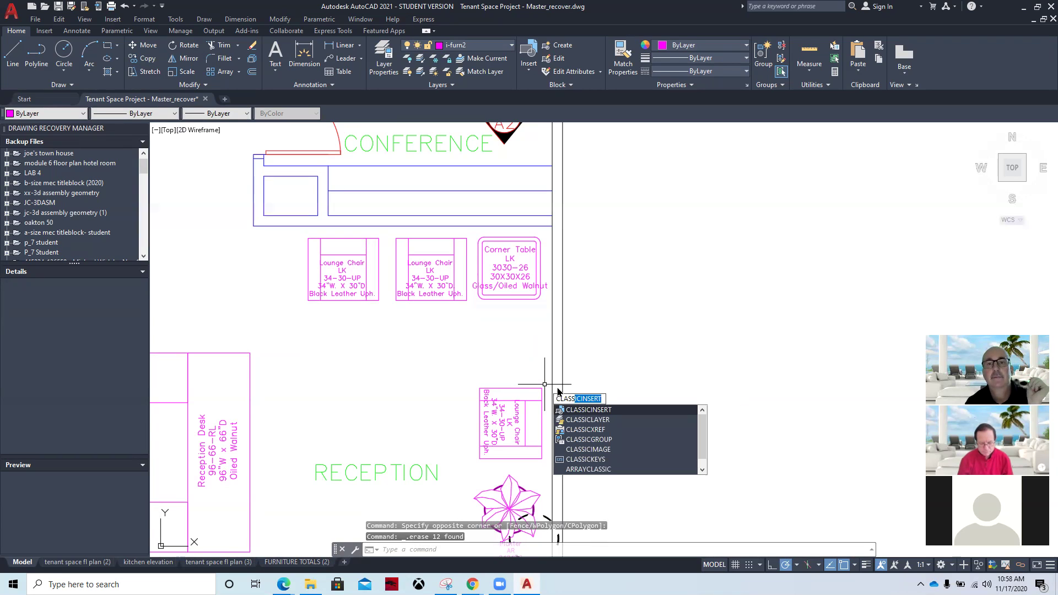
Insert the Lounge Chair-White block (CLASSICINSERT) in the gap below the corner table, at scale 1 and 0° rotation.
{"action": "key", "text": "Return"}
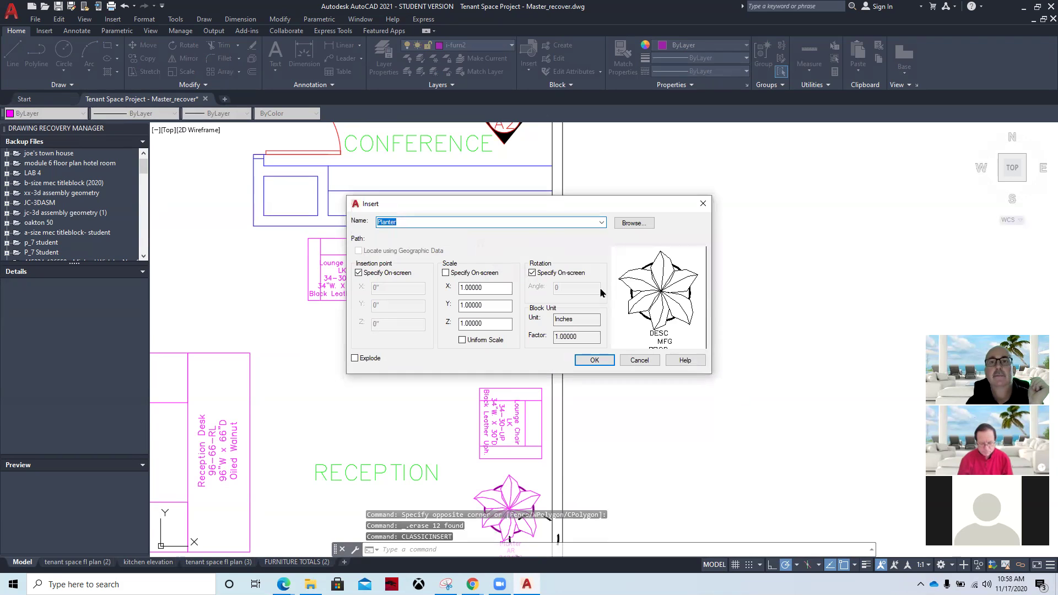
{"action": "left_click", "coordinate": [628, 225]}
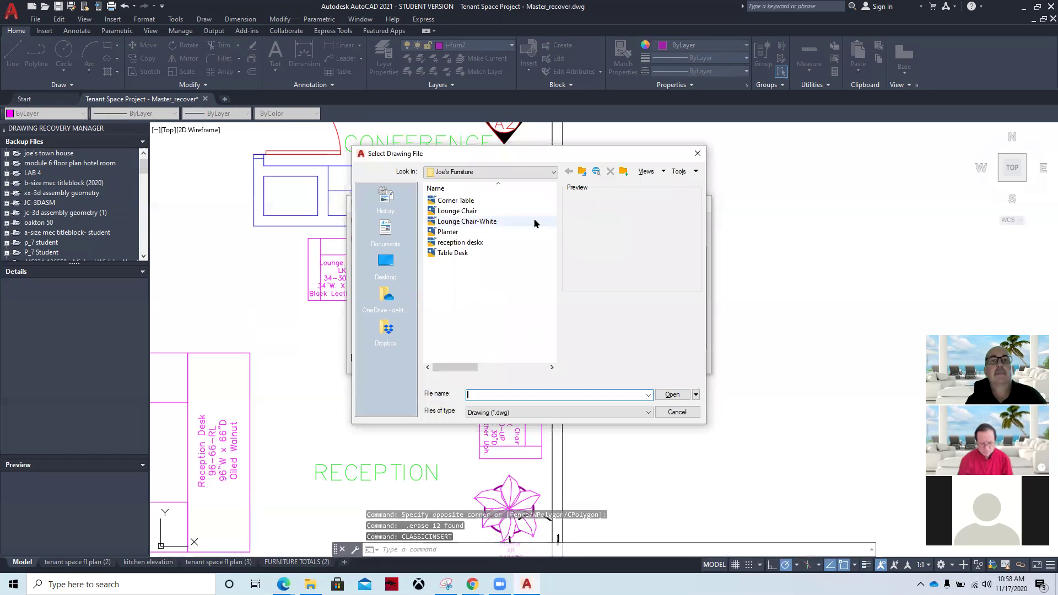
{"action": "left_click", "coordinate": [487, 222]}
{"action": "left_click", "coordinate": [672, 395]}
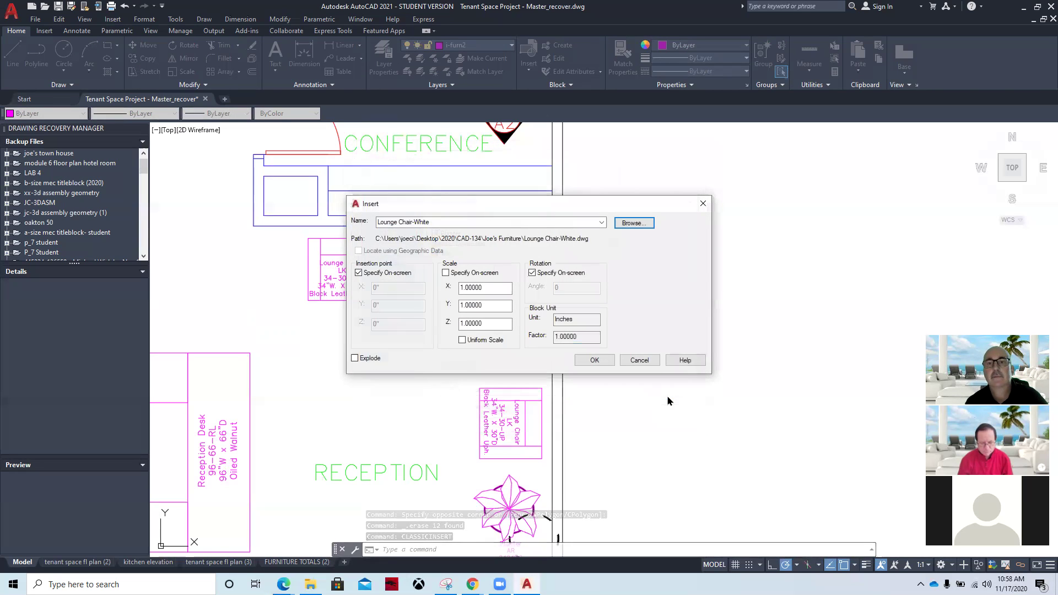
{"action": "left_click", "coordinate": [588, 362]}
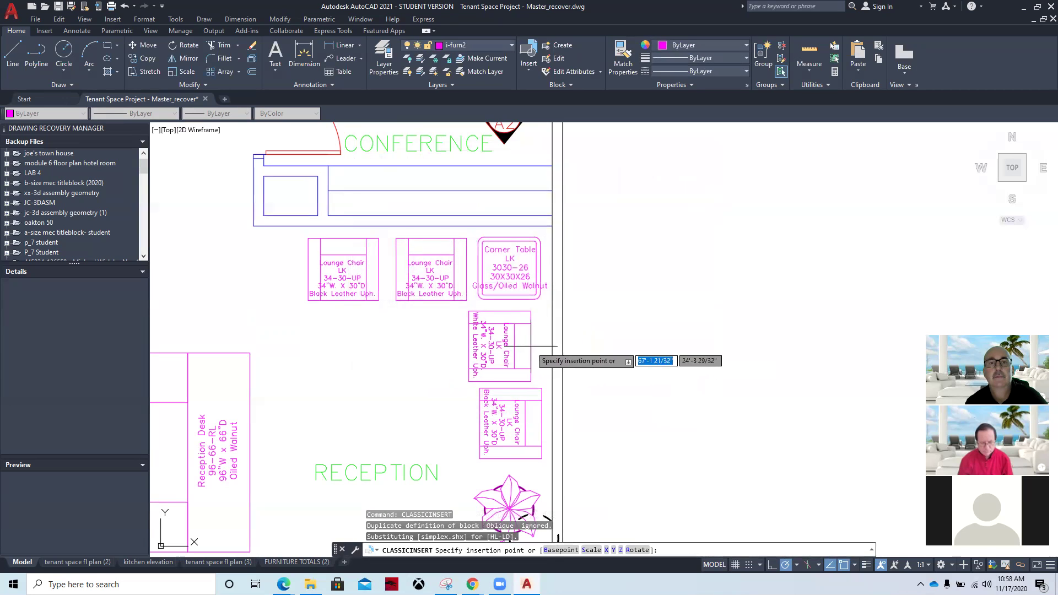
{"action": "left_click", "coordinate": [540, 344]}
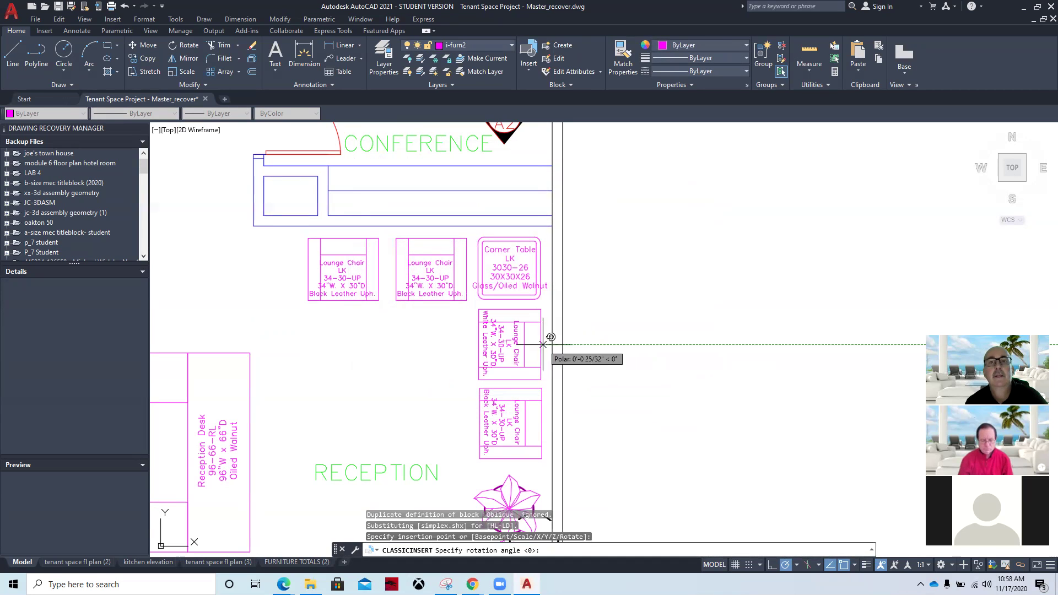
{"action": "left_click", "coordinate": [656, 344]}
{"action": "left_click", "coordinate": [435, 419]}
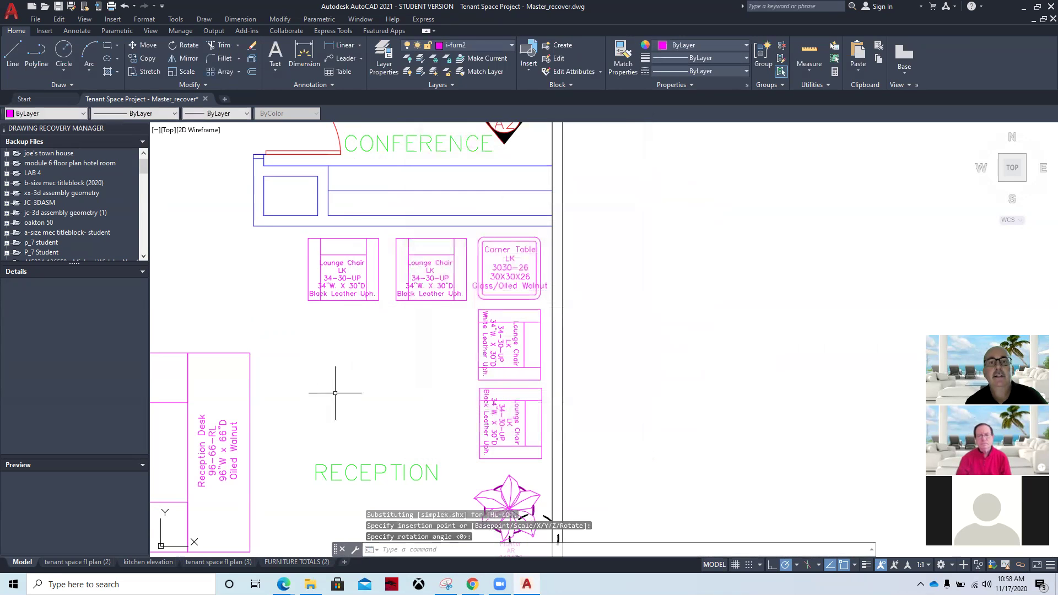
Compare the inserted chair's finish text with the neighbouring chairs, and examine the attribute tags on the 8'-0" wide desk symbol beside the plan.
{"action": "scroll", "coordinate": [386, 375], "scroll_direction": "up", "scroll_amount": 5}
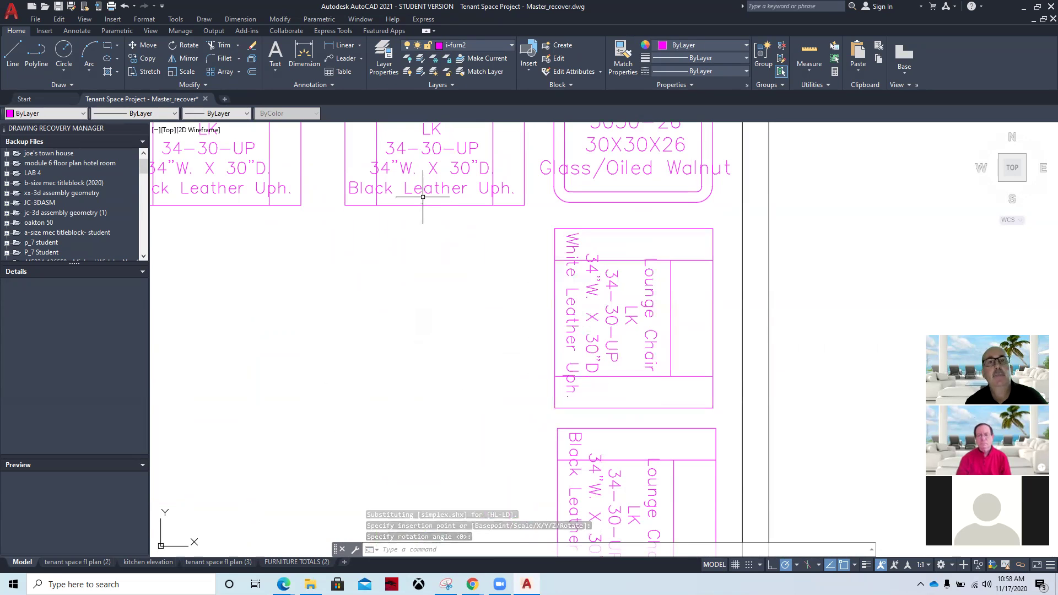
{"action": "scroll", "coordinate": [495, 402], "scroll_direction": "down", "scroll_amount": 5}
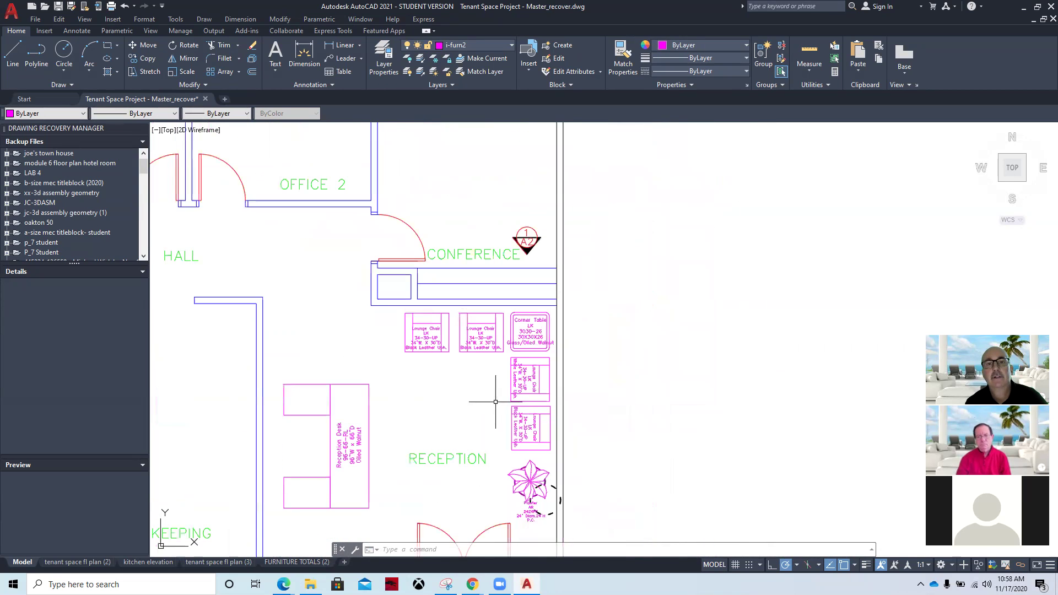
{"action": "middle_click_drag", "start_coordinate": [493, 414], "coordinate": [581, 364]}
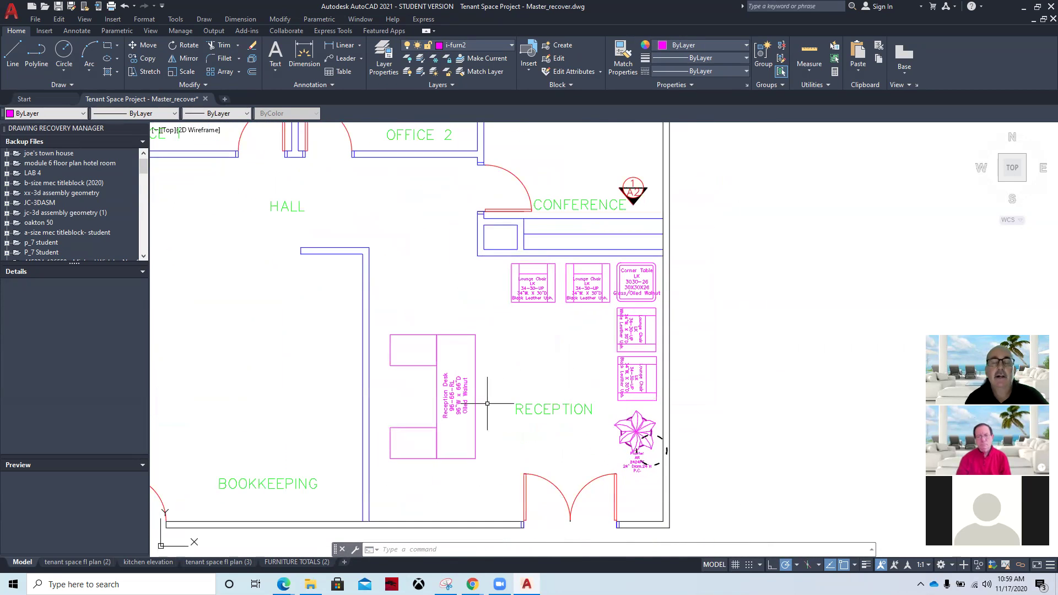
{"action": "scroll", "coordinate": [287, 373], "scroll_direction": "down", "scroll_amount": 4}
{"action": "mouse_move", "coordinate": [286, 373]}
{"action": "middle_mouse_down"}
{"action": "mouse_move", "coordinate": [569, 395]}
{"action": "mouse_move", "coordinate": [402, 436]}
{"action": "middle_mouse_up"}
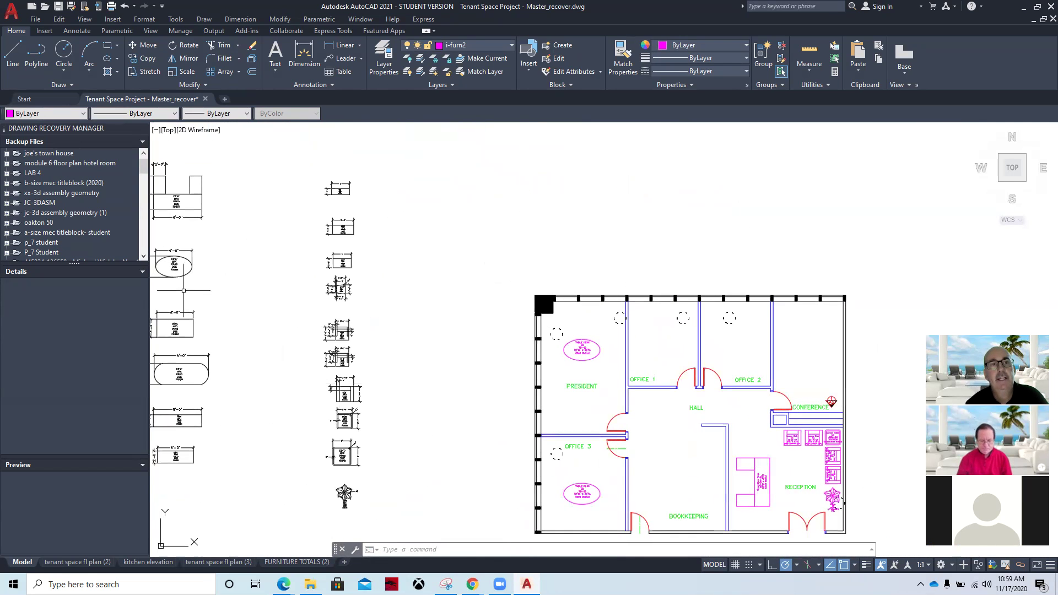
{"action": "middle_click_drag", "start_coordinate": [263, 274], "coordinate": [366, 307]}
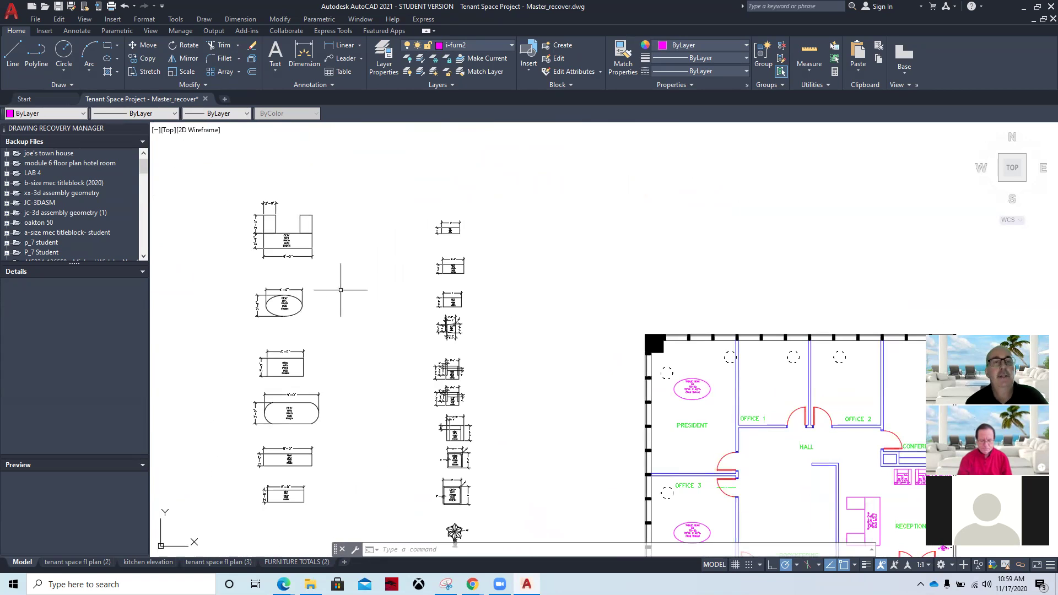
{"action": "scroll", "coordinate": [306, 309], "scroll_direction": "up", "scroll_amount": 2}
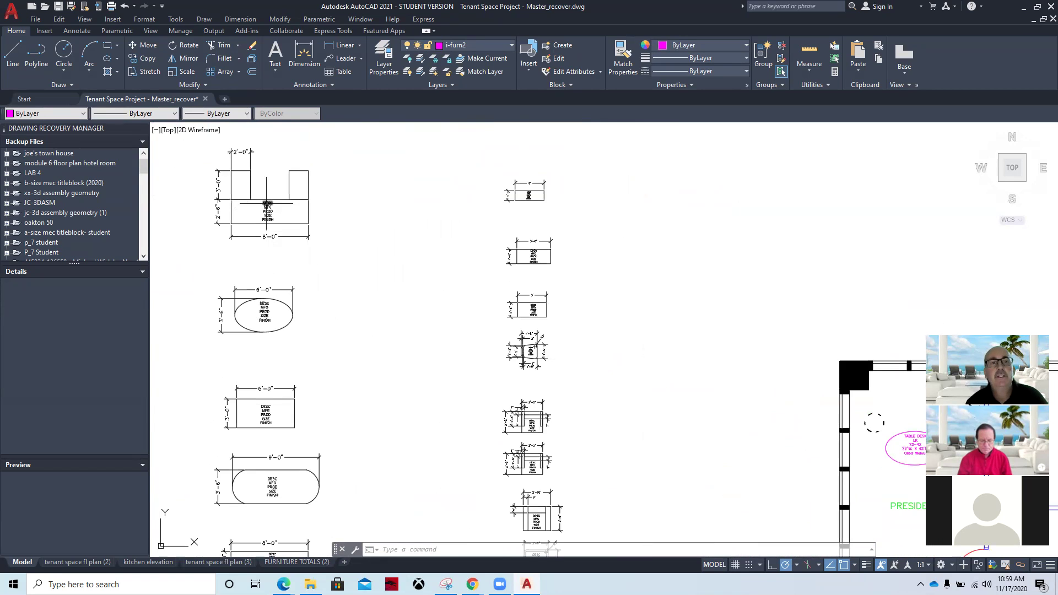
{"action": "scroll", "coordinate": [270, 201], "scroll_direction": "up", "scroll_amount": 6}
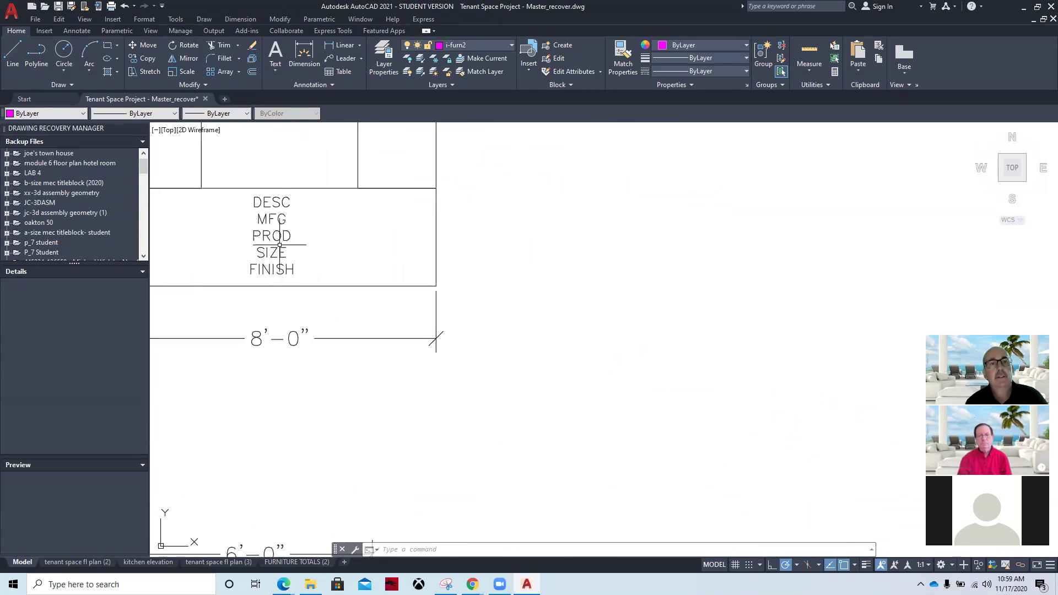
Inspect the SIZE attribute definition on the 6'-0" wide oval table symbol for its default value, and cancel the edit.
{"action": "scroll", "coordinate": [320, 270], "scroll_direction": "down", "scroll_amount": 4}
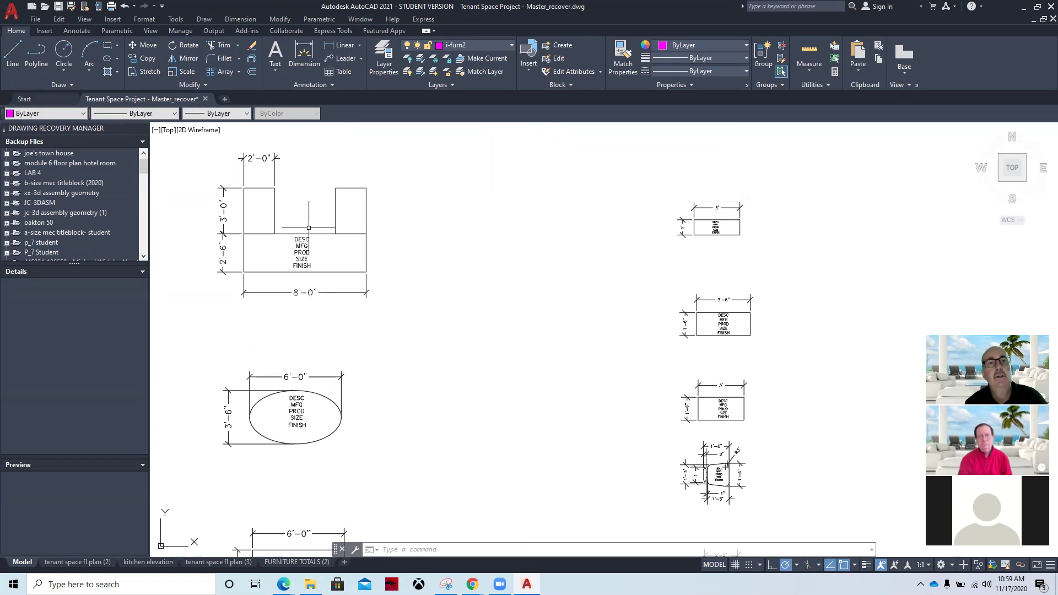
{"action": "mouse_move", "coordinate": [309, 406]}
{"action": "middle_mouse_down"}
{"action": "mouse_move", "coordinate": [320, 328]}
{"action": "mouse_move", "coordinate": [358, 297]}
{"action": "middle_mouse_up"}
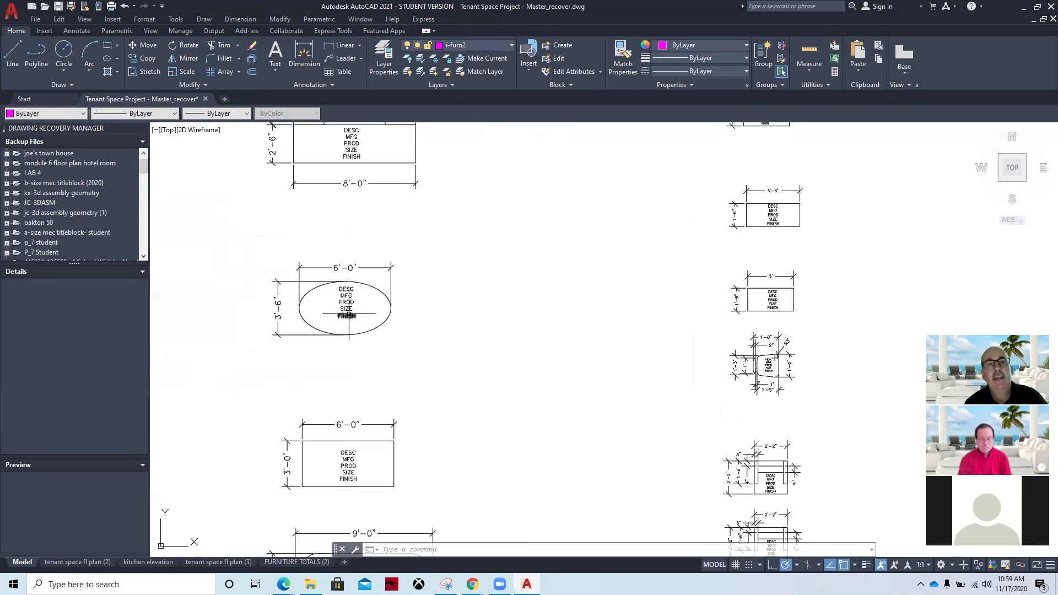
{"action": "double_click", "coordinate": [345, 309]}
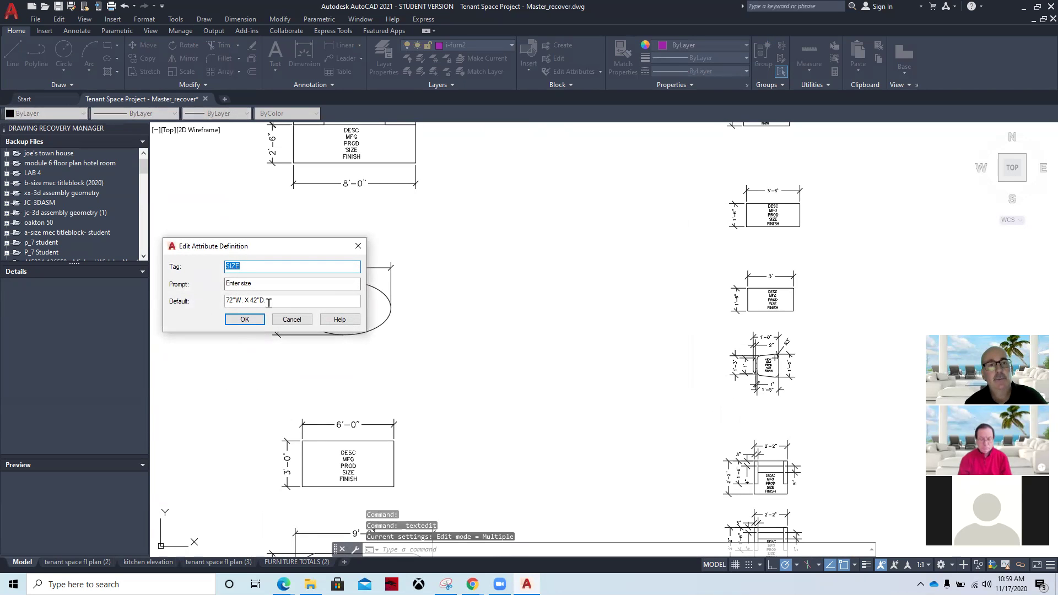
{"action": "left_click", "coordinate": [287, 318]}
Look over the remaining dimensioned furniture symbols beside the plan, and switch to the textbook PDF in Chrome to examine the furnished floor plan.
{"action": "mouse_move", "coordinate": [422, 414]}
{"action": "middle_mouse_down"}
{"action": "mouse_move", "coordinate": [438, 391]}
{"action": "mouse_move", "coordinate": [413, 293]}
{"action": "middle_mouse_up"}
{"action": "middle_click_drag", "start_coordinate": [469, 409], "coordinate": [450, 299]}
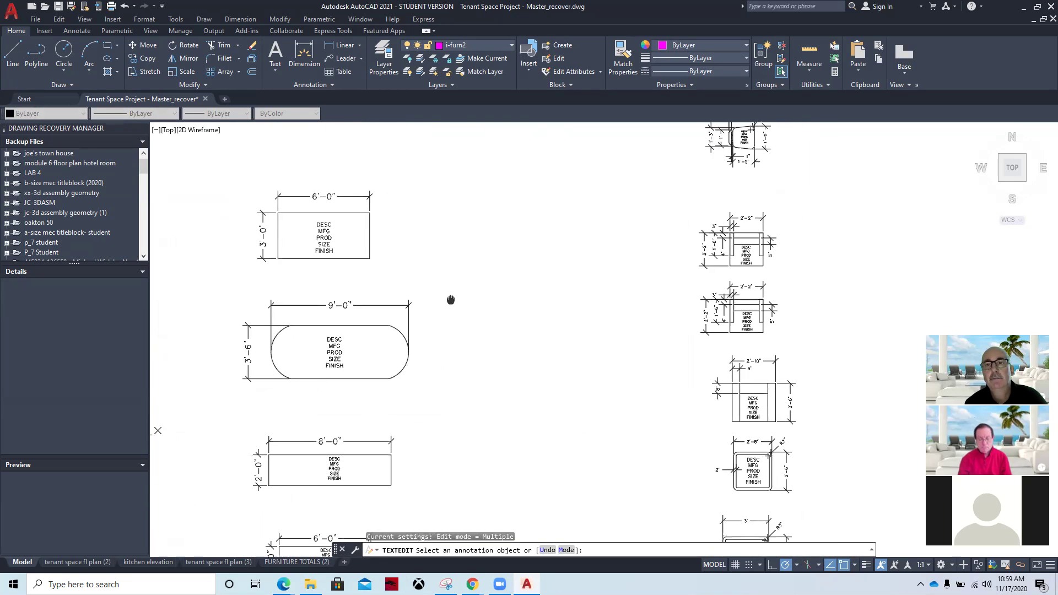
{"action": "mouse_move", "coordinate": [480, 427]}
{"action": "middle_mouse_down"}
{"action": "mouse_move", "coordinate": [465, 356]}
{"action": "mouse_move", "coordinate": [439, 335]}
{"action": "mouse_move", "coordinate": [439, 290]}
{"action": "mouse_move", "coordinate": [419, 292]}
{"action": "middle_mouse_up"}
{"action": "scroll", "coordinate": [451, 336], "scroll_direction": "down", "scroll_amount": 5}
{"action": "middle_click_drag", "start_coordinate": [548, 330], "coordinate": [540, 315]}
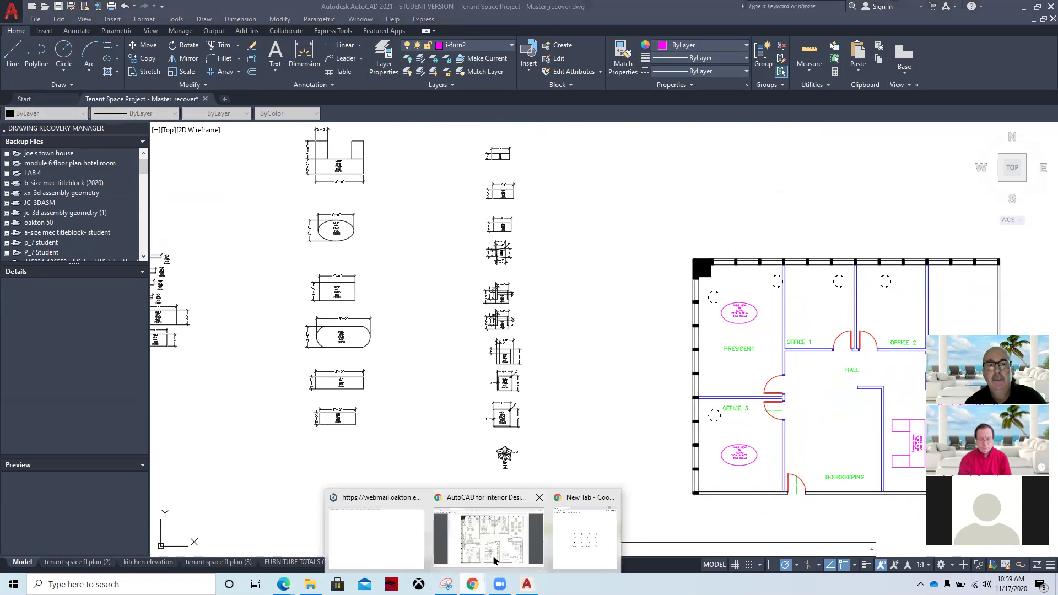
{"action": "left_click", "coordinate": [505, 538]}
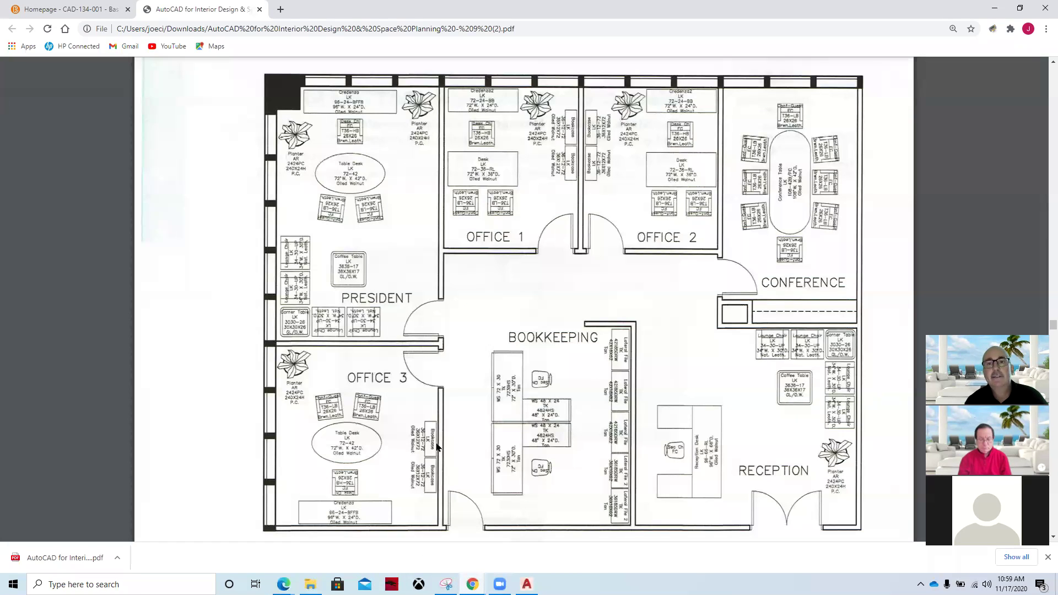